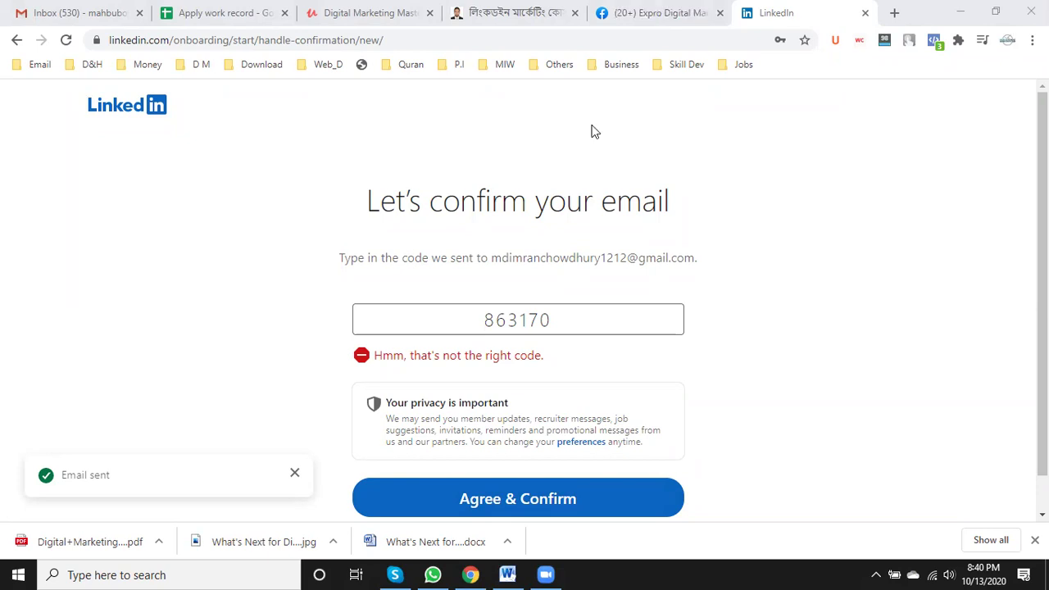
Step: Replace the old verification code with the newly received one and confirm the email
{"action": "left_click", "coordinate": [462, 314]}
{"action": "left_click_drag", "start_coordinate": [550, 313], "coordinate": [405, 313]}
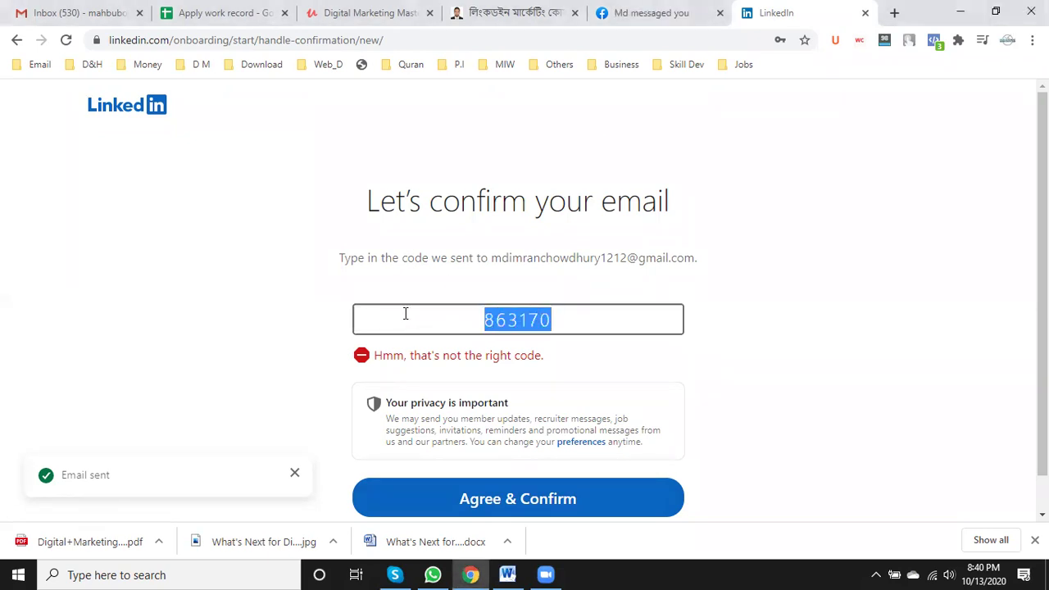
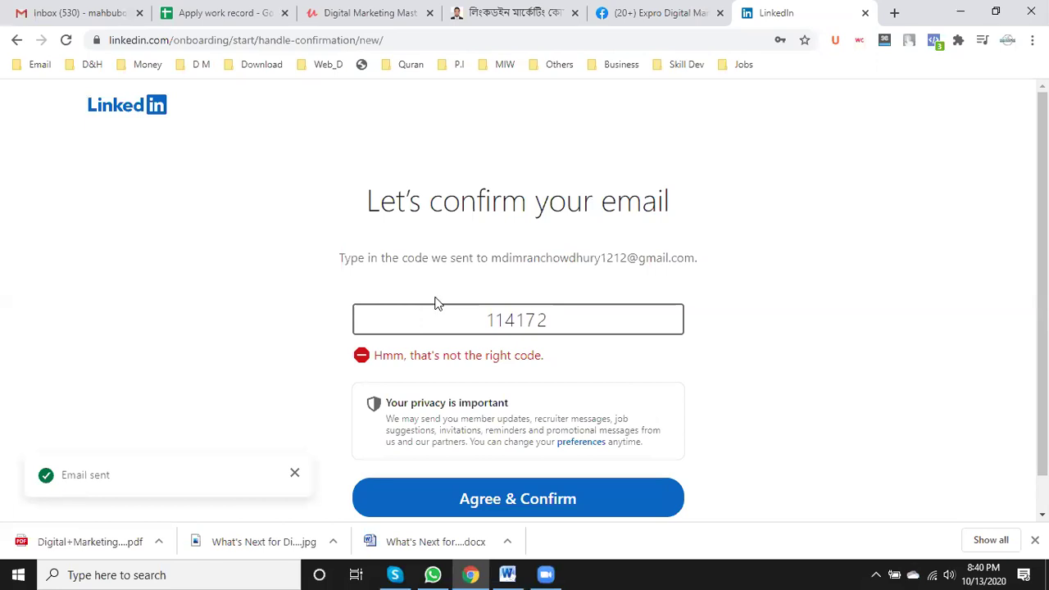
{"action": "left_click", "coordinate": [464, 497]}
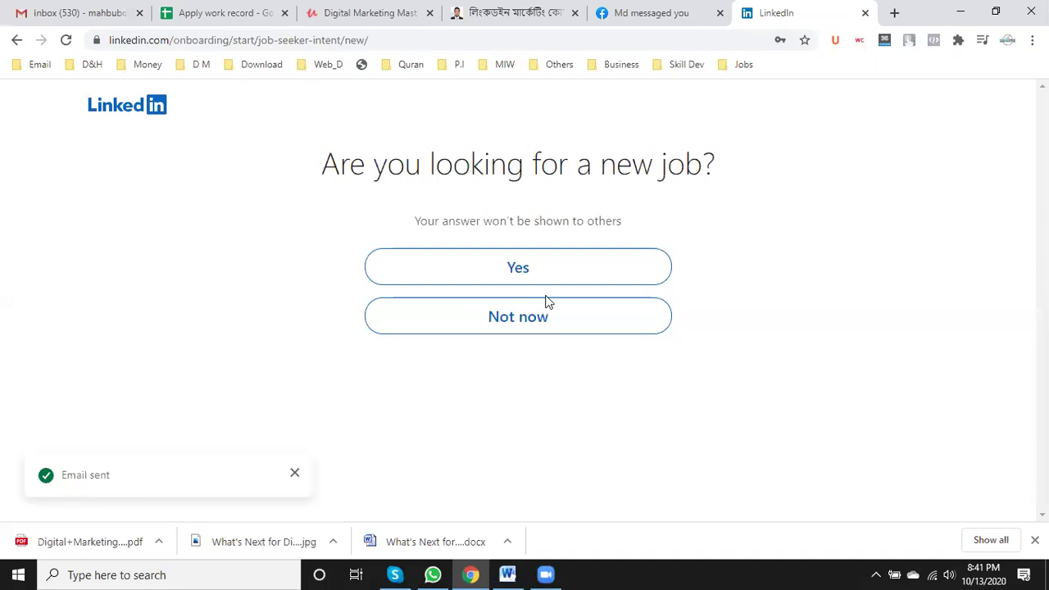
Step: Answer Yes to job seeking, set the city to Dhaka, Bangladesh, and search Digital Marketing Intern jobs
{"action": "left_click", "coordinate": [531, 267]}
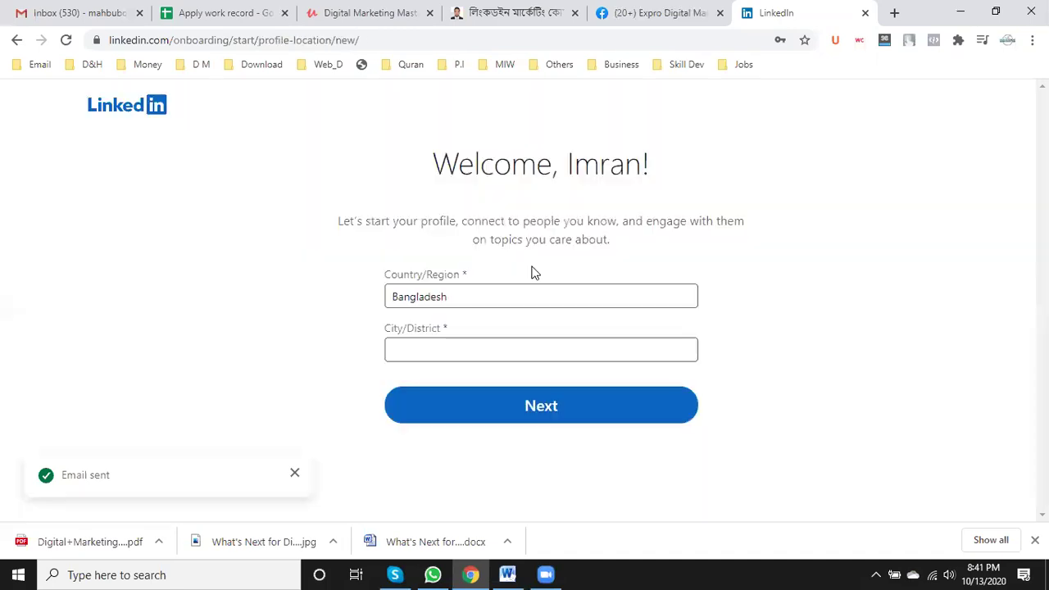
{"action": "left_click", "coordinate": [443, 347]}
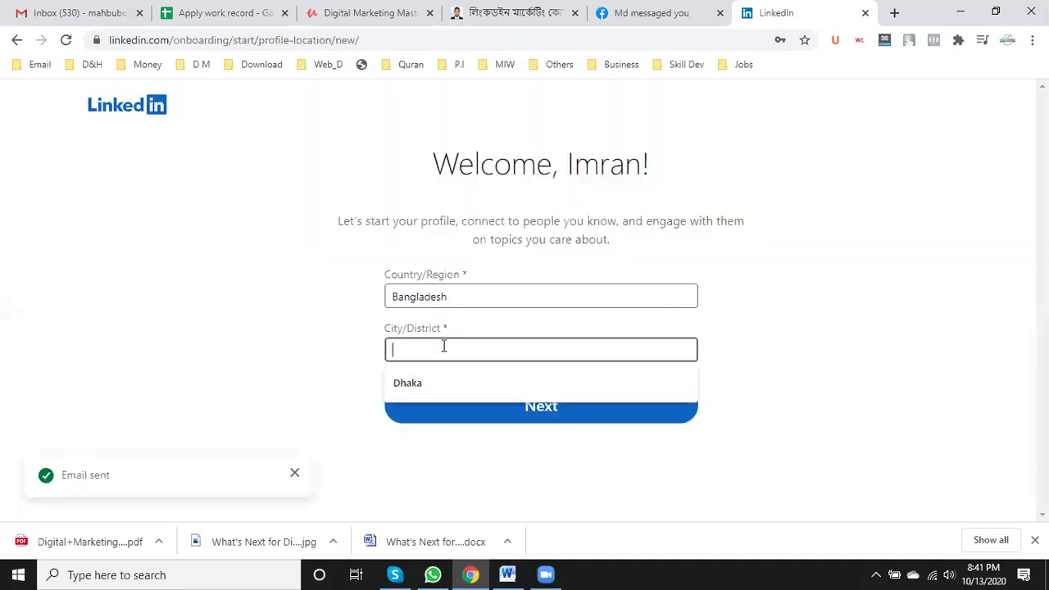
{"action": "left_click", "coordinate": [426, 392]}
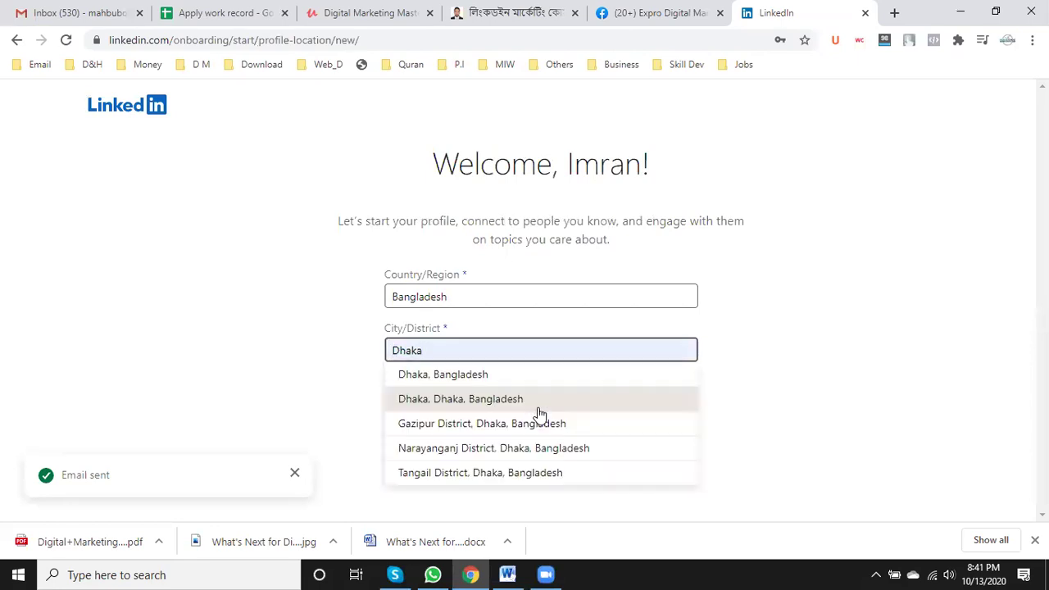
{"action": "left_click", "coordinate": [478, 375]}
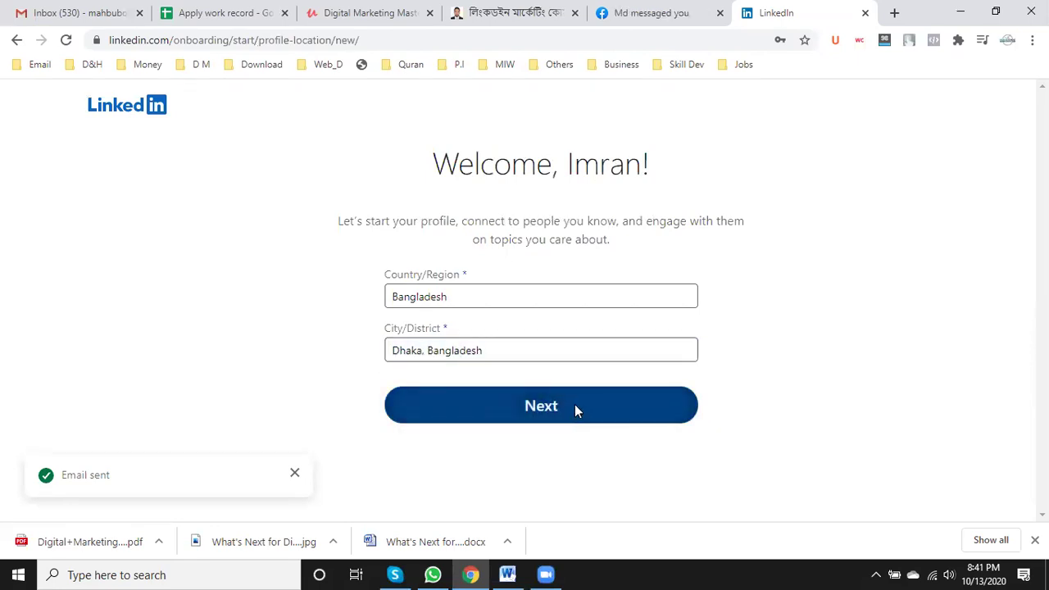
{"action": "left_click", "coordinate": [574, 403]}
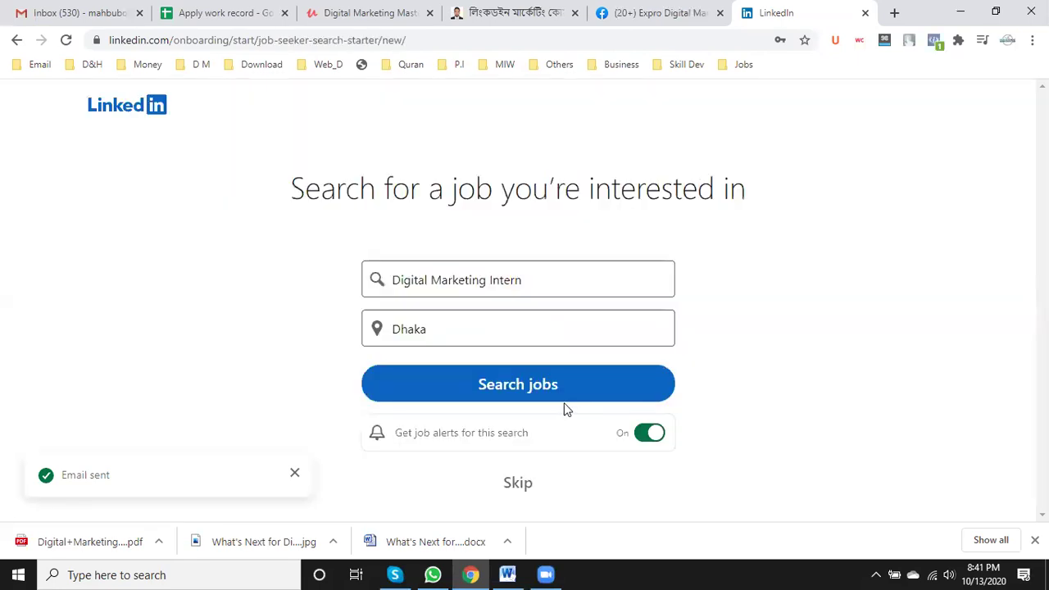
{"action": "left_click", "coordinate": [516, 392]}
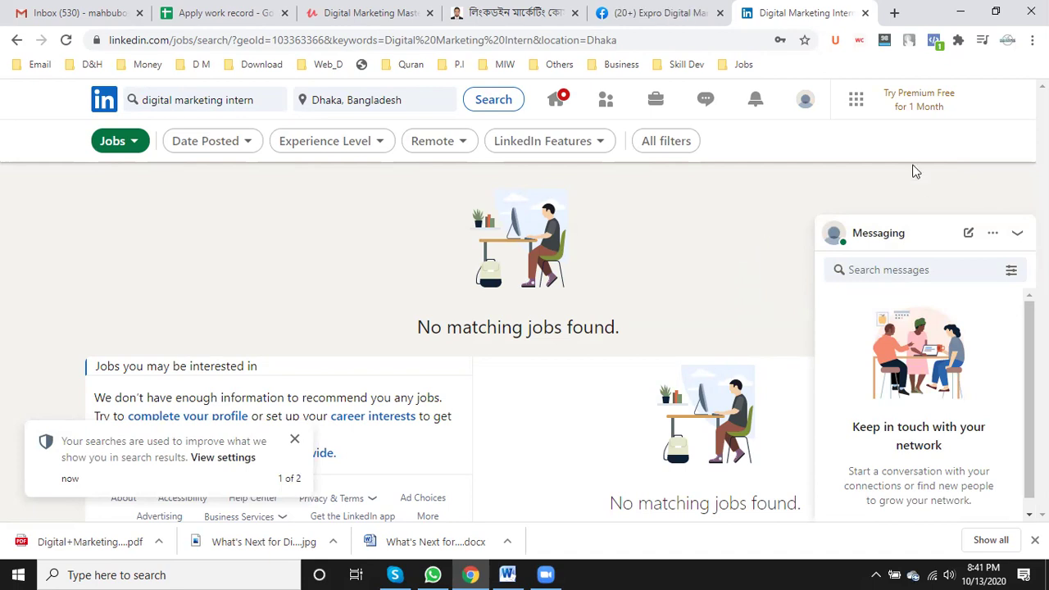
Step: Go to your profile via Me > View Profile, dismiss the teammates dialog, and open Find connections
{"action": "left_click", "coordinate": [805, 99]}
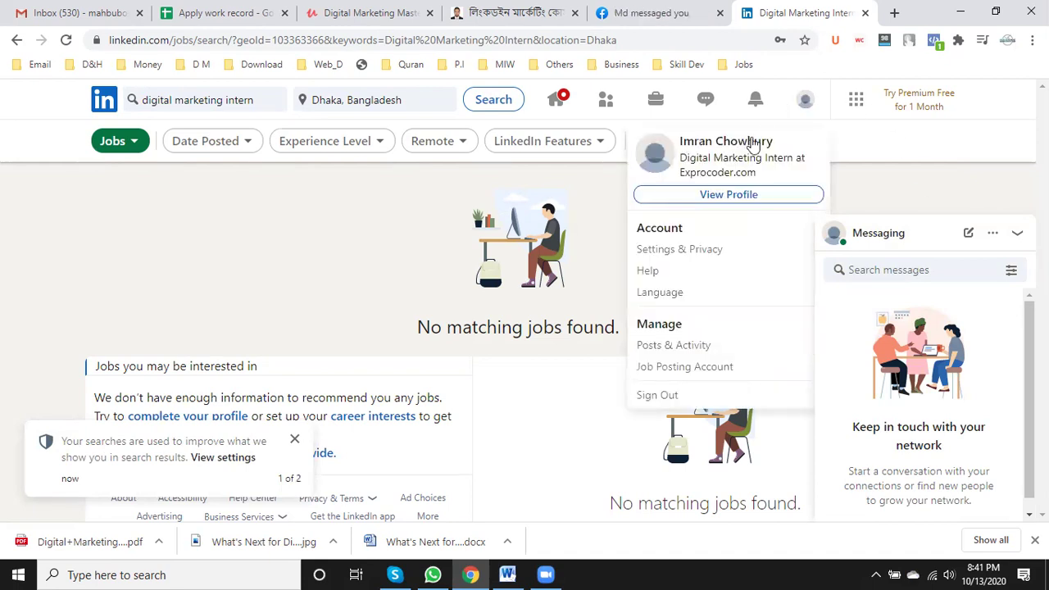
{"action": "left_click", "coordinate": [709, 195]}
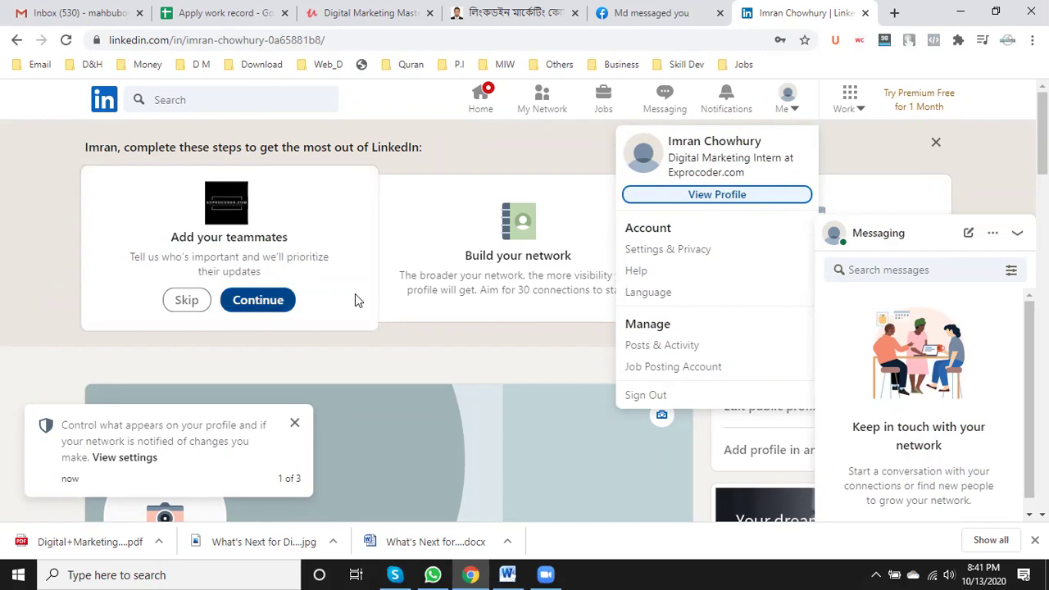
{"action": "left_click", "coordinate": [249, 303]}
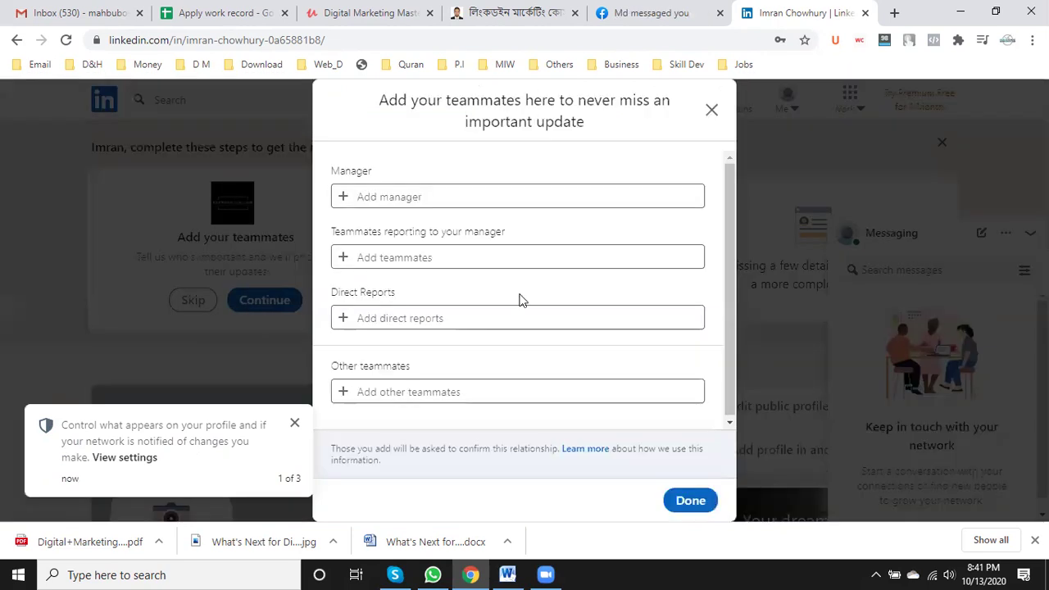
{"action": "left_click", "coordinate": [711, 110]}
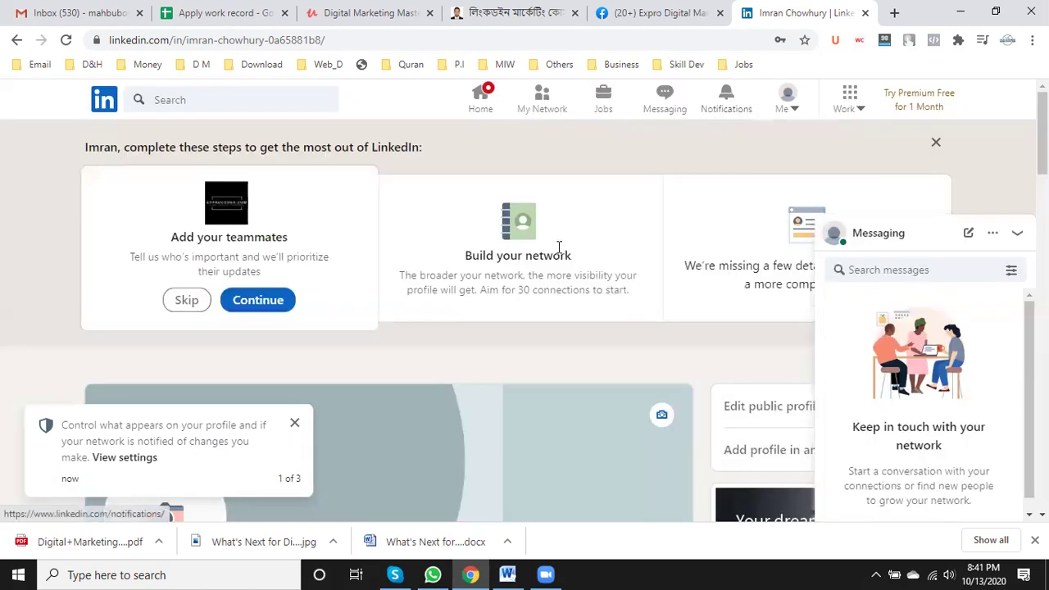
{"action": "left_click", "coordinate": [538, 304]}
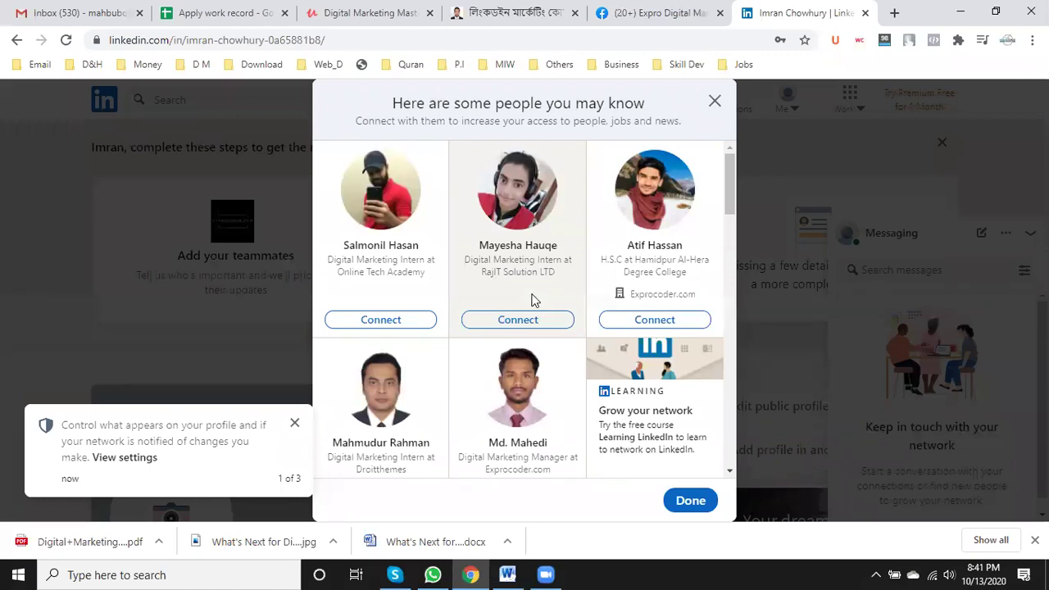
Step: Connect with five people from People you may know, including a digital marketing manager, then close the list
{"action": "scroll", "coordinate": [602, 276], "scroll_direction": "down", "scroll_amount": 2}
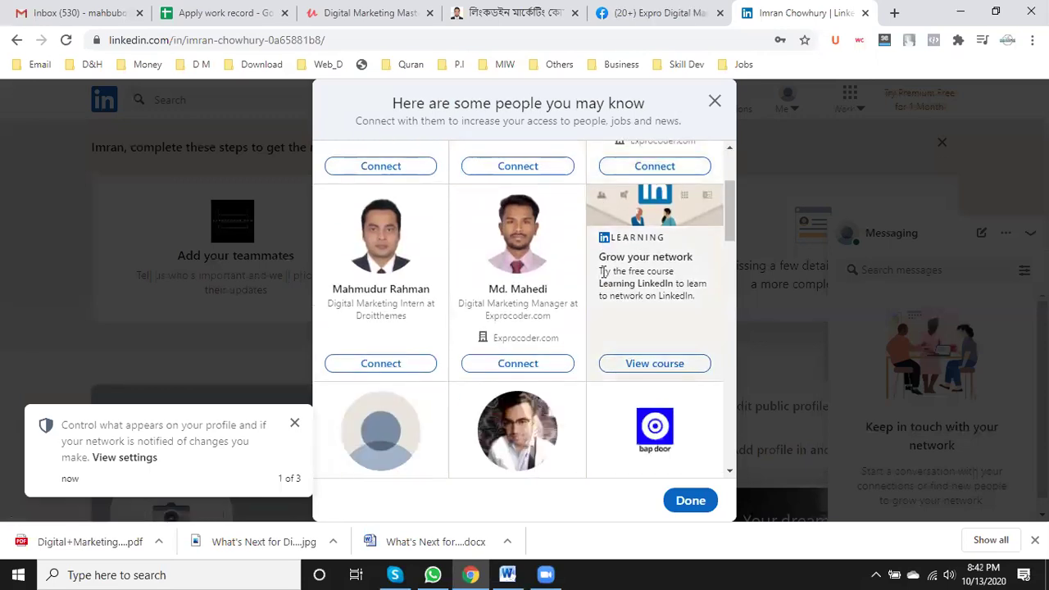
{"action": "scroll", "coordinate": [602, 275], "scroll_direction": "up", "scroll_amount": 2}
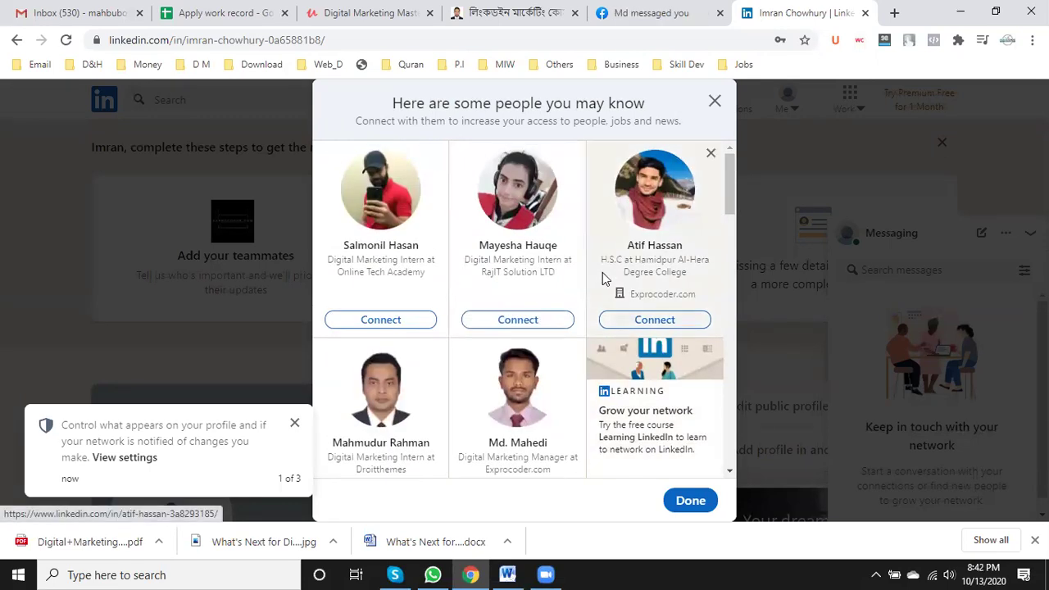
{"action": "scroll", "coordinate": [480, 428], "scroll_direction": "down", "scroll_amount": 4}
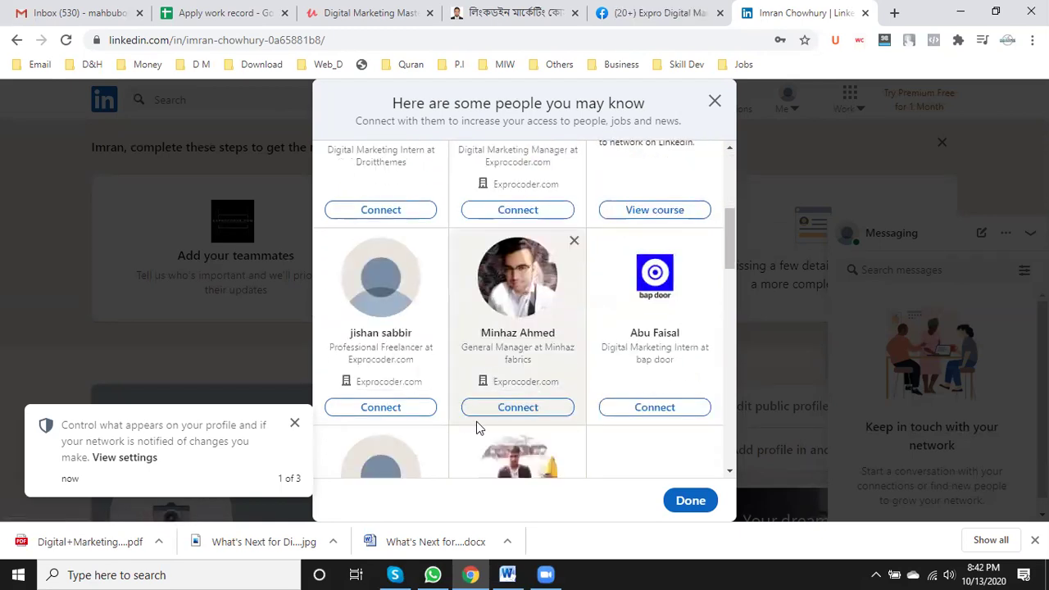
{"action": "scroll", "coordinate": [473, 409], "scroll_direction": "up", "scroll_amount": 4}
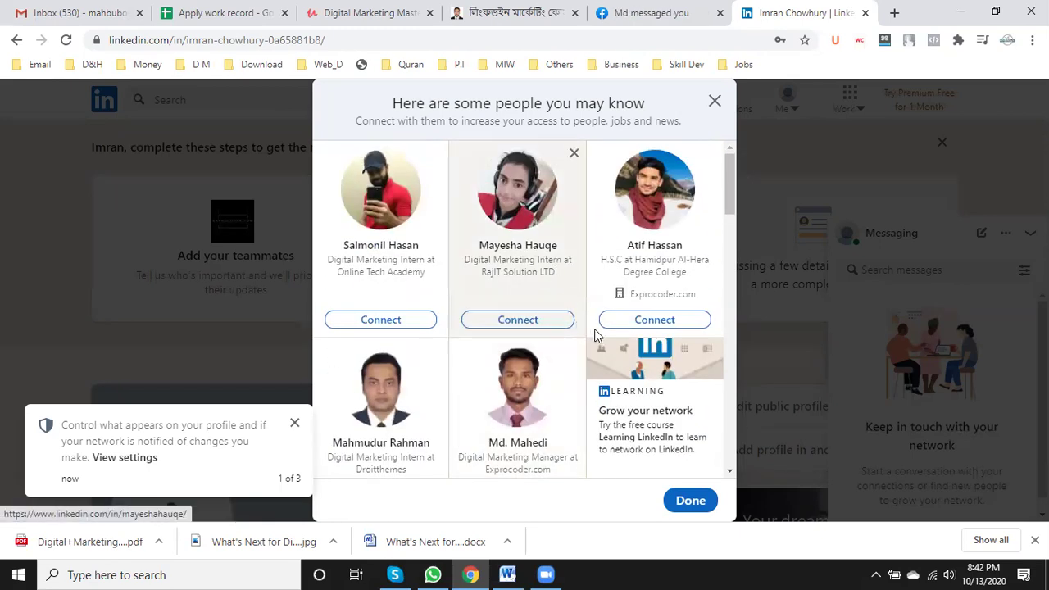
{"action": "left_click", "coordinate": [381, 320]}
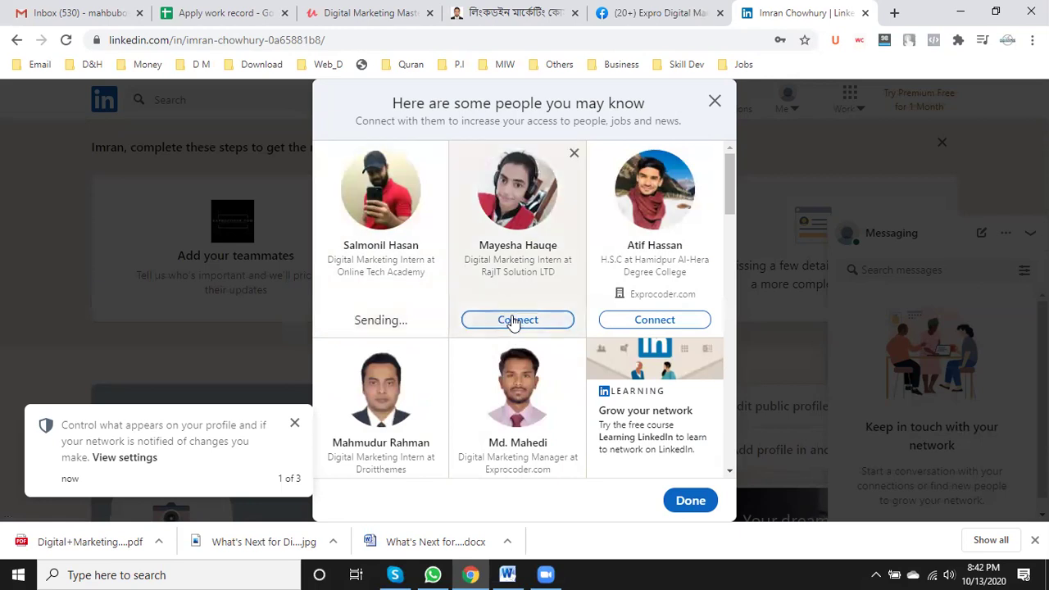
{"action": "left_click", "coordinate": [514, 321]}
{"action": "left_click", "coordinate": [646, 321]}
{"action": "scroll", "coordinate": [635, 344], "scroll_direction": "down", "scroll_amount": 2}
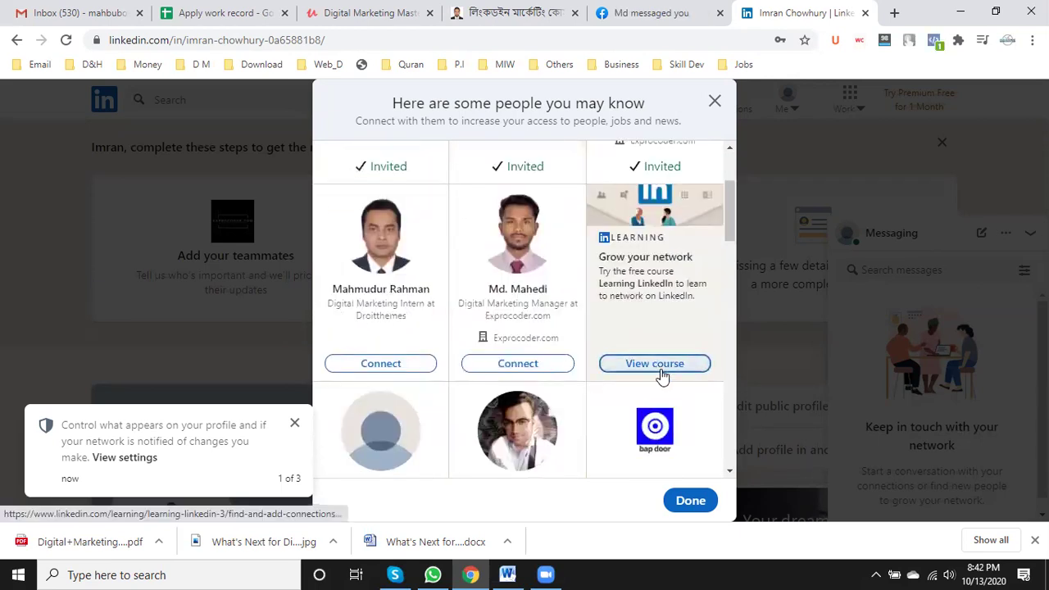
{"action": "left_click", "coordinate": [517, 365]}
{"action": "left_click", "coordinate": [342, 363]}
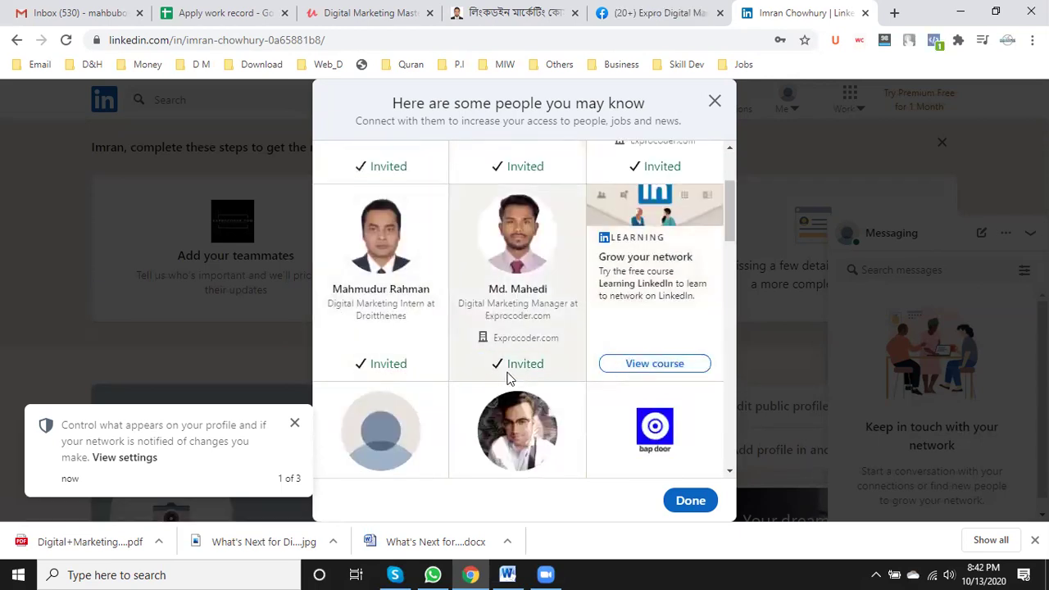
{"action": "scroll", "coordinate": [506, 377], "scroll_direction": "down", "scroll_amount": 2}
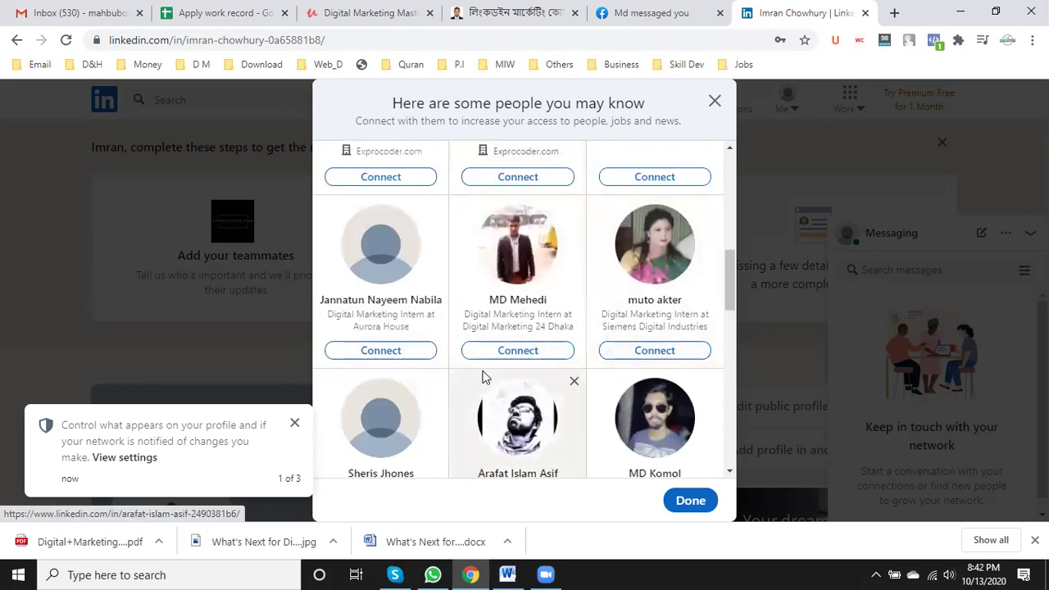
{"action": "key", "text": "Escape"}
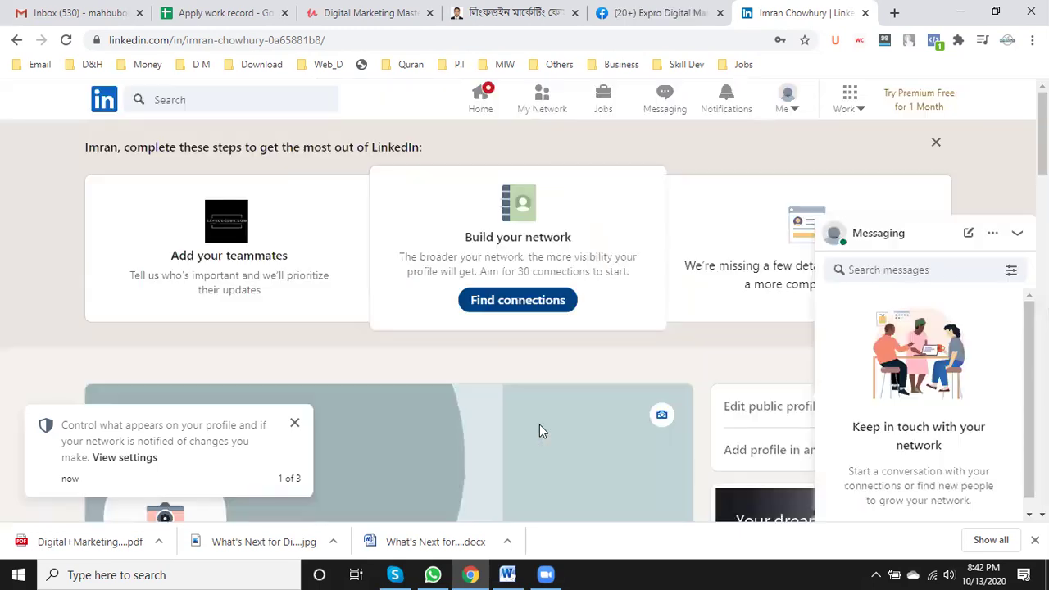
Step: Search for the marketing professional by their full name and open their profile from the suggestions
{"action": "left_click", "coordinate": [208, 103]}
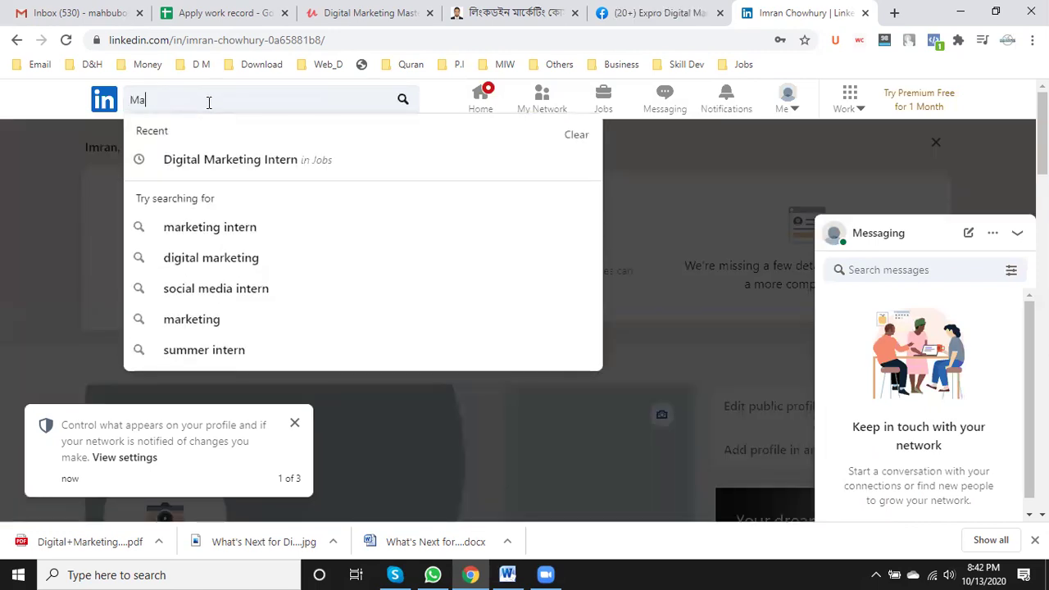
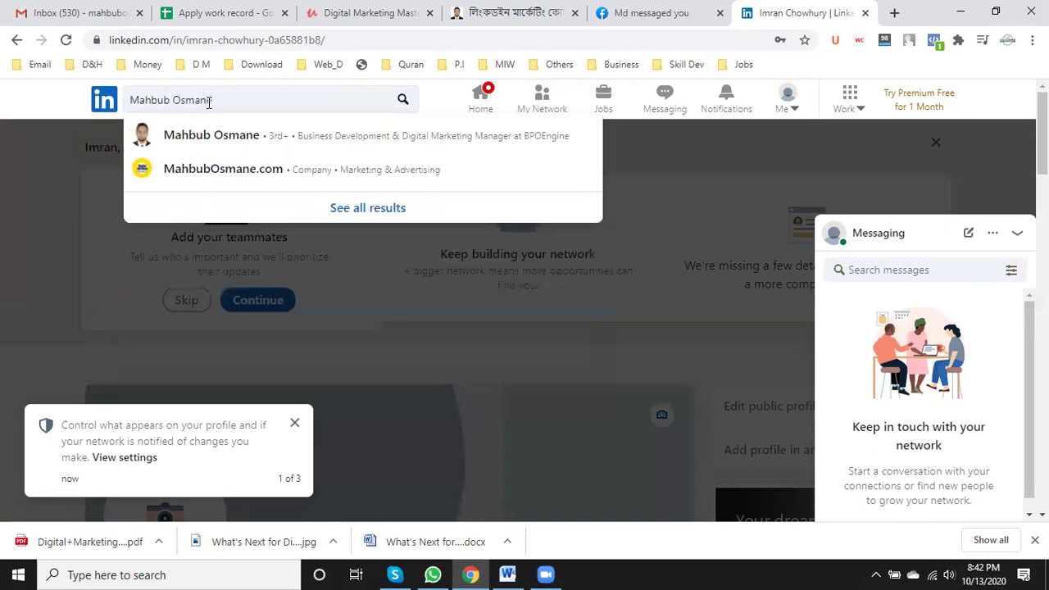
{"action": "left_click", "coordinate": [219, 133]}
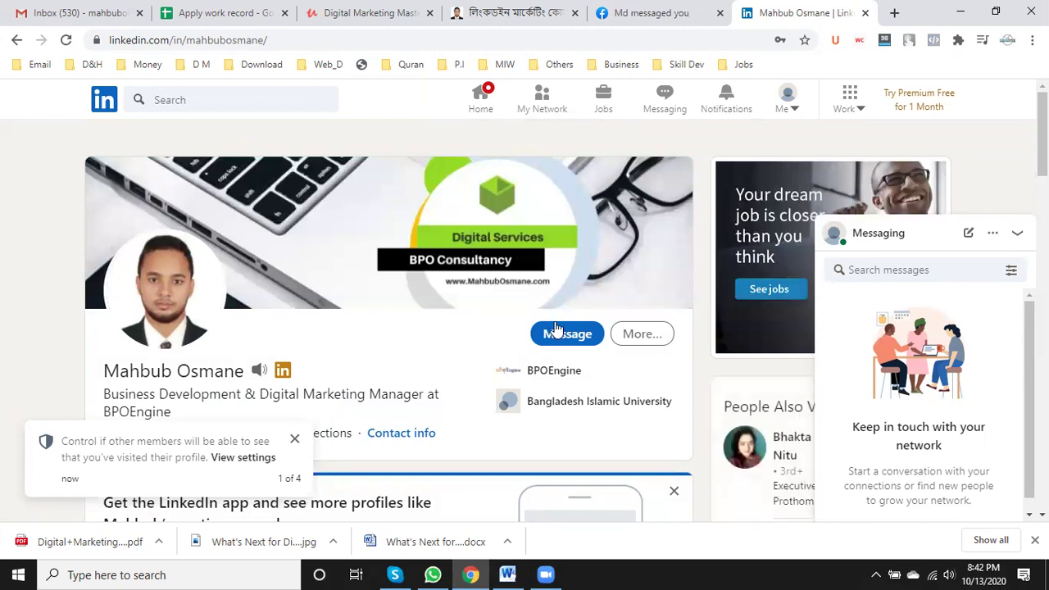
Step: Send this member a connection invitation without a personal note
{"action": "scroll", "coordinate": [418, 358], "scroll_direction": "down", "scroll_amount": 2}
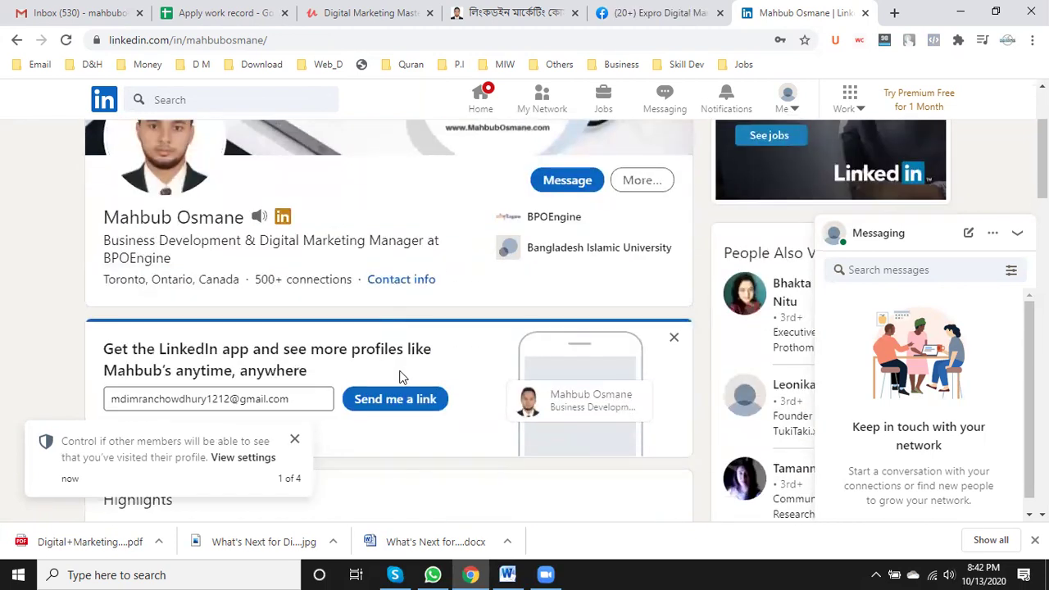
{"action": "scroll", "coordinate": [360, 328], "scroll_direction": "up", "scroll_amount": 1}
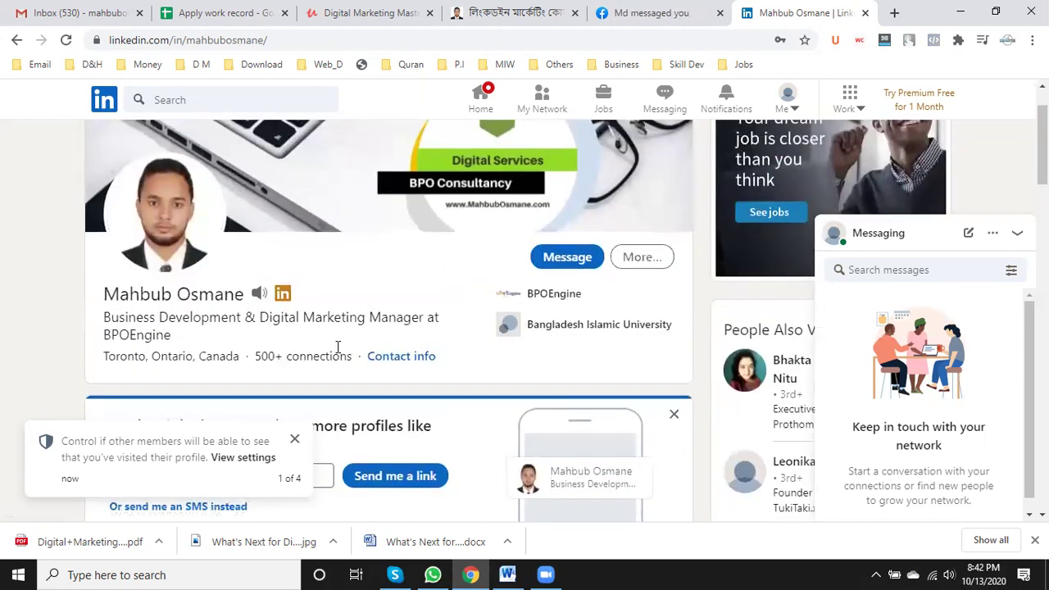
{"action": "scroll", "coordinate": [326, 346], "scroll_direction": "up", "scroll_amount": 1}
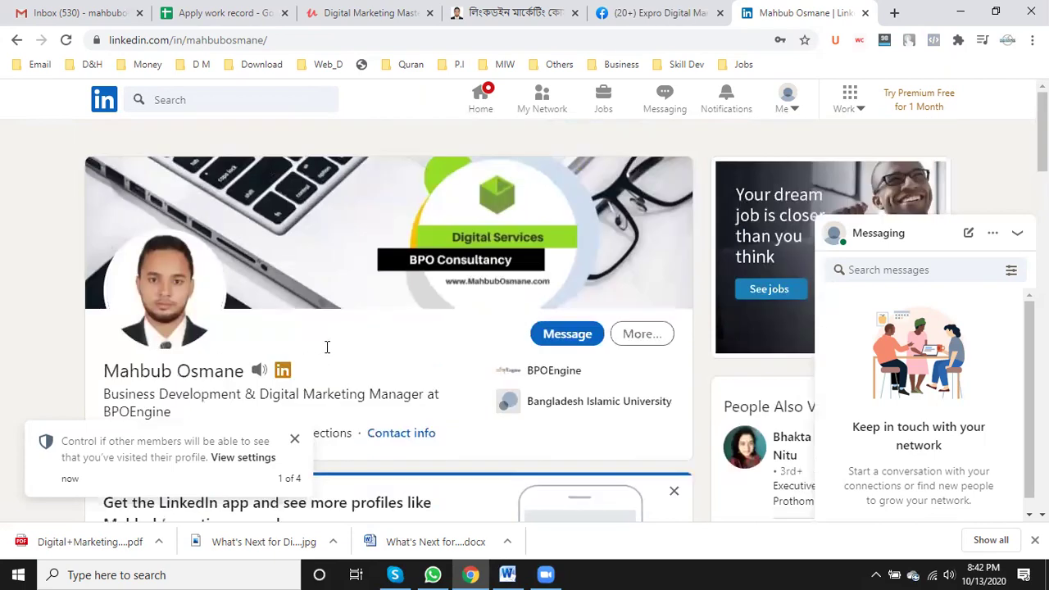
{"action": "left_click", "coordinate": [871, 235]}
{"action": "scroll", "coordinate": [385, 386], "scroll_direction": "down", "scroll_amount": 4}
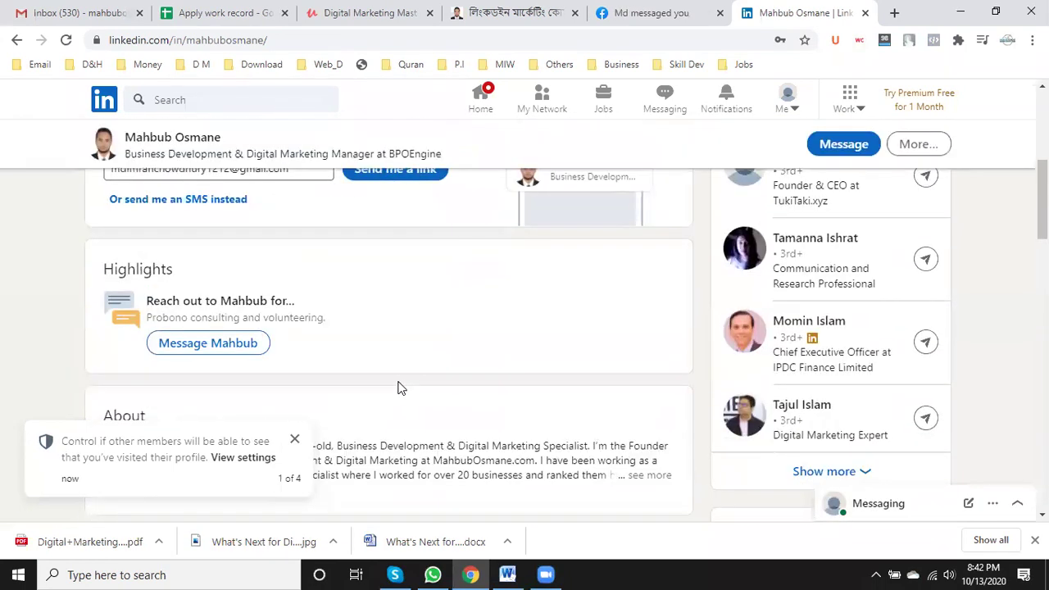
{"action": "scroll", "coordinate": [399, 388], "scroll_direction": "up", "scroll_amount": 5}
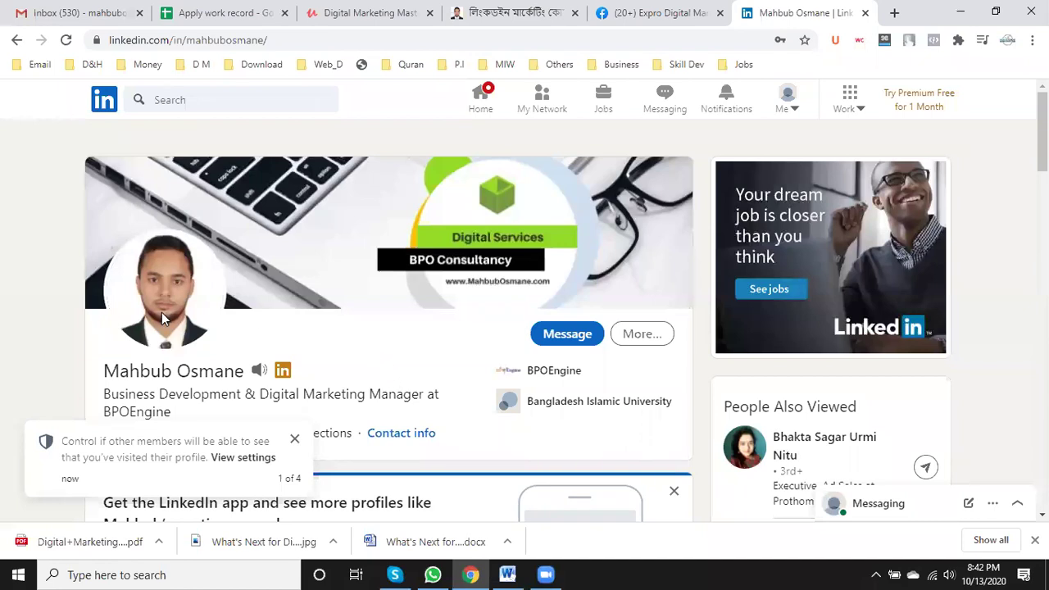
{"action": "left_click", "coordinate": [642, 338]}
{"action": "scroll", "coordinate": [667, 365], "scroll_direction": "down", "scroll_amount": 1}
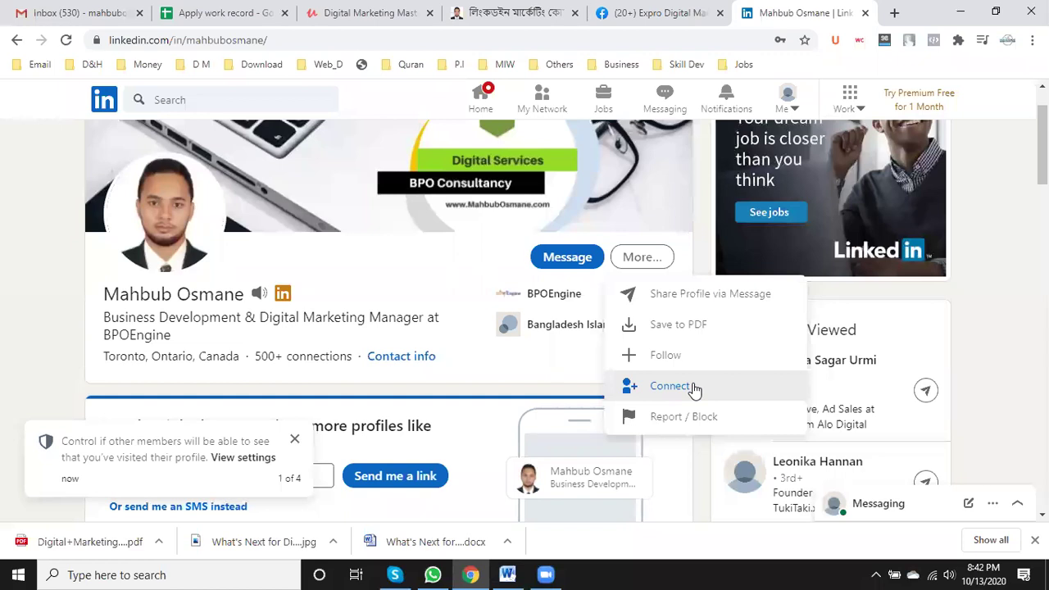
{"action": "left_click", "coordinate": [692, 386]}
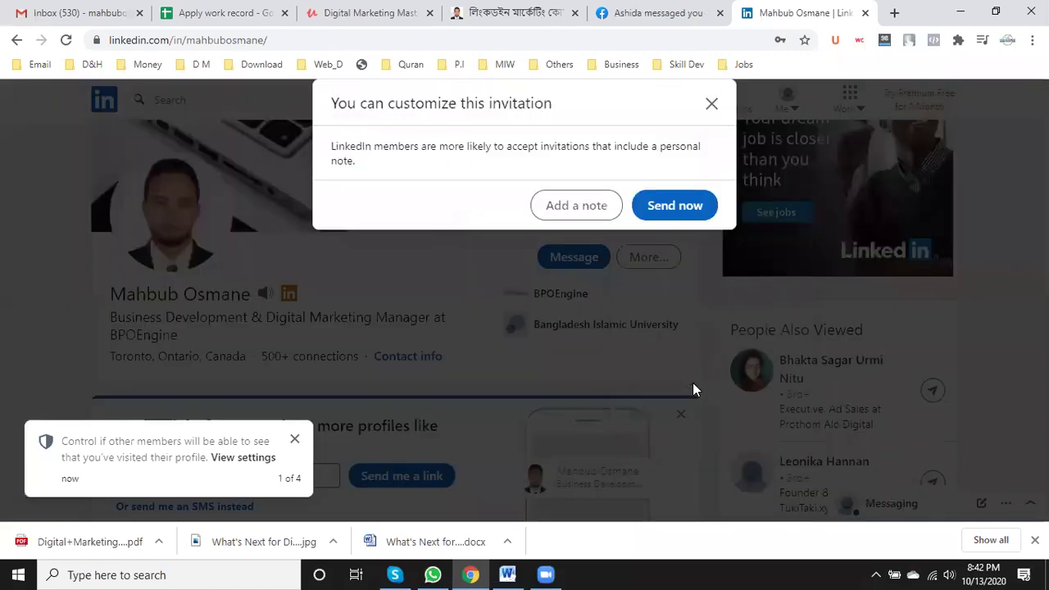
{"action": "left_click", "coordinate": [667, 208]}
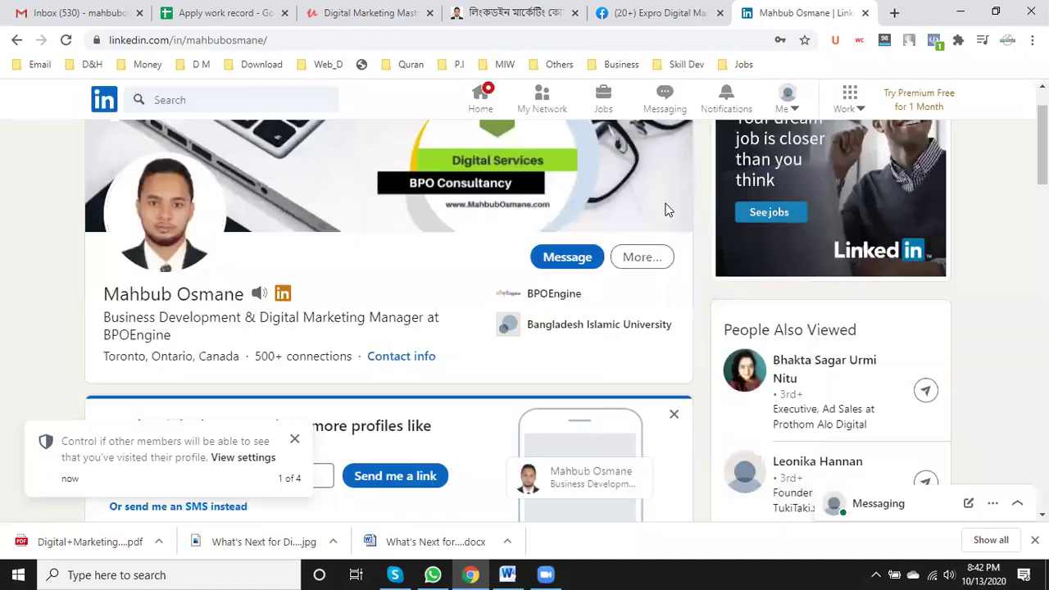
Step: Follow the member, then go back to your own profile
{"action": "left_click", "coordinate": [662, 258]}
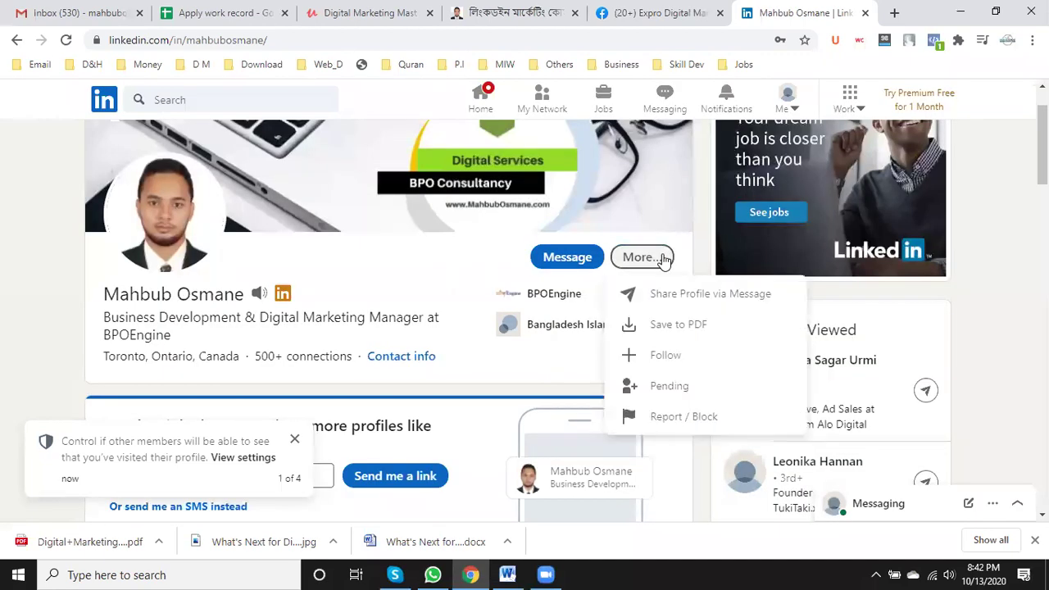
{"action": "left_click", "coordinate": [656, 360]}
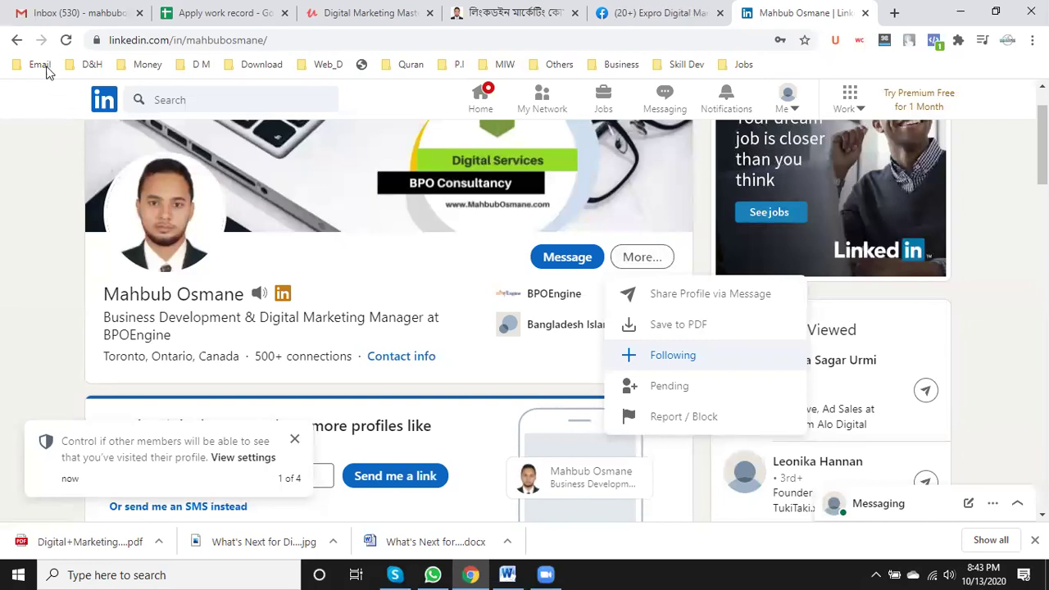
{"action": "left_click", "coordinate": [23, 41]}
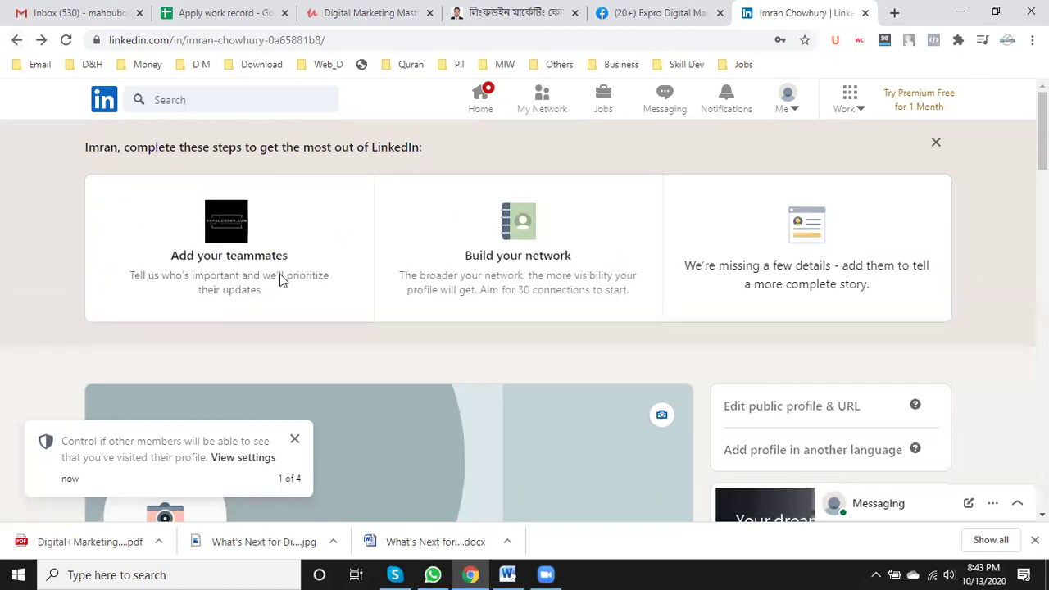
{"action": "left_click", "coordinate": [255, 308]}
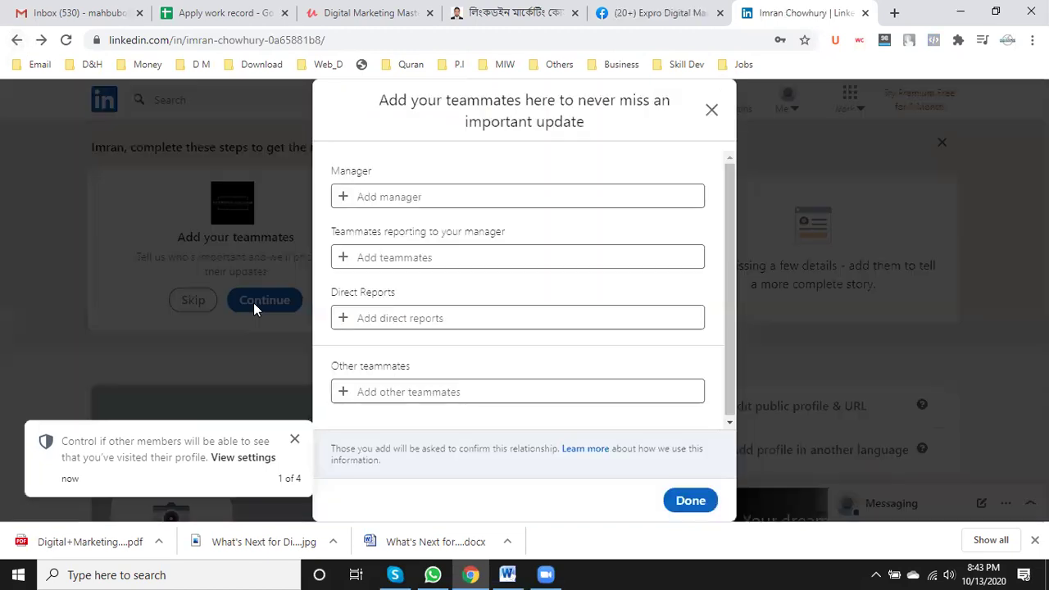
{"action": "left_click", "coordinate": [388, 197]}
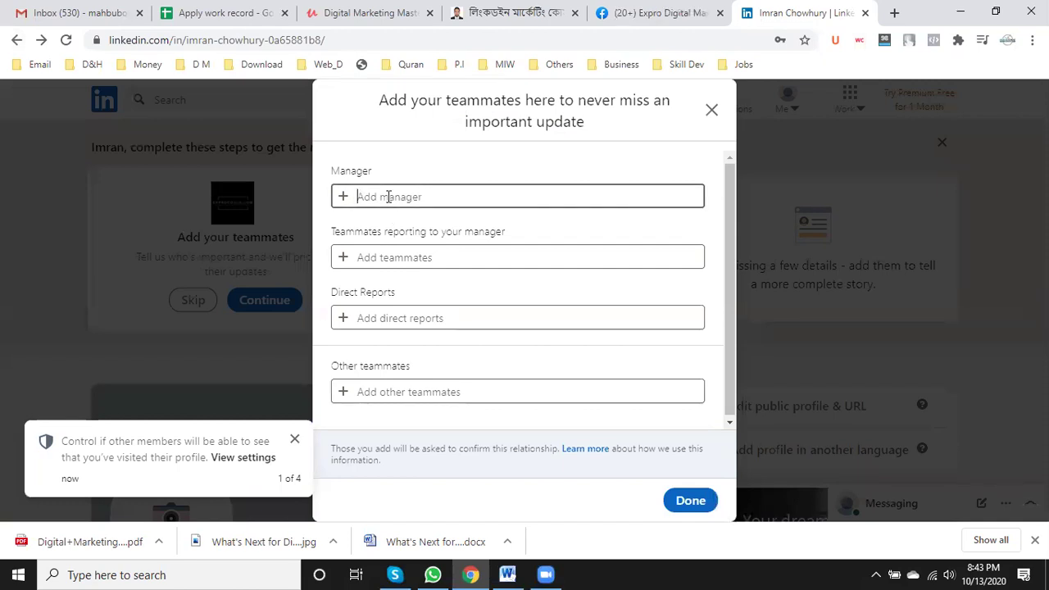
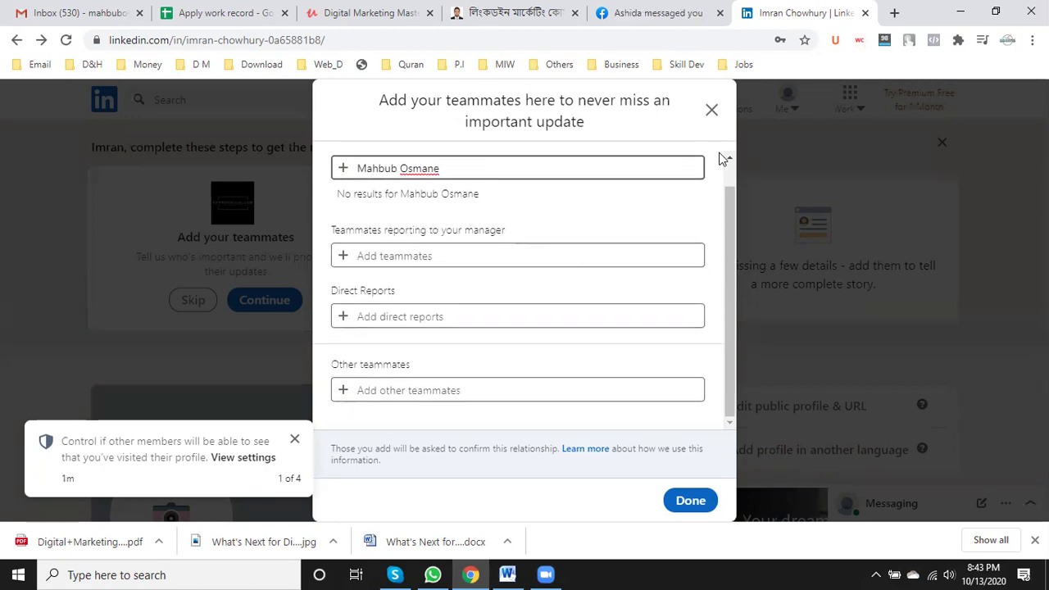
{"action": "left_click", "coordinate": [712, 110]}
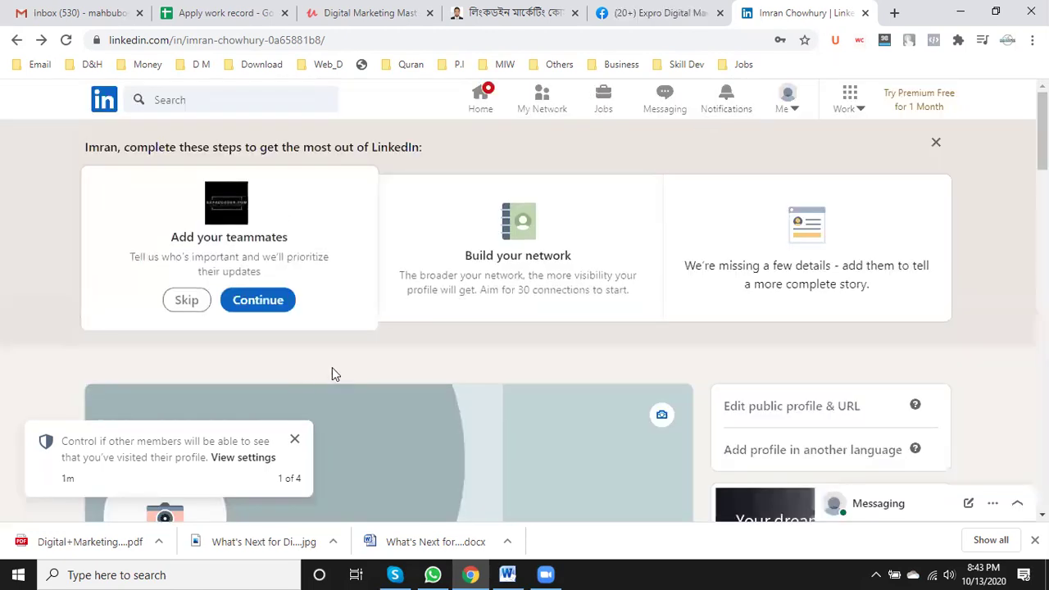
Step: Skip adding teammates, connect with five suggested people, and close the suggestions dialog
{"action": "left_click", "coordinate": [193, 300]}
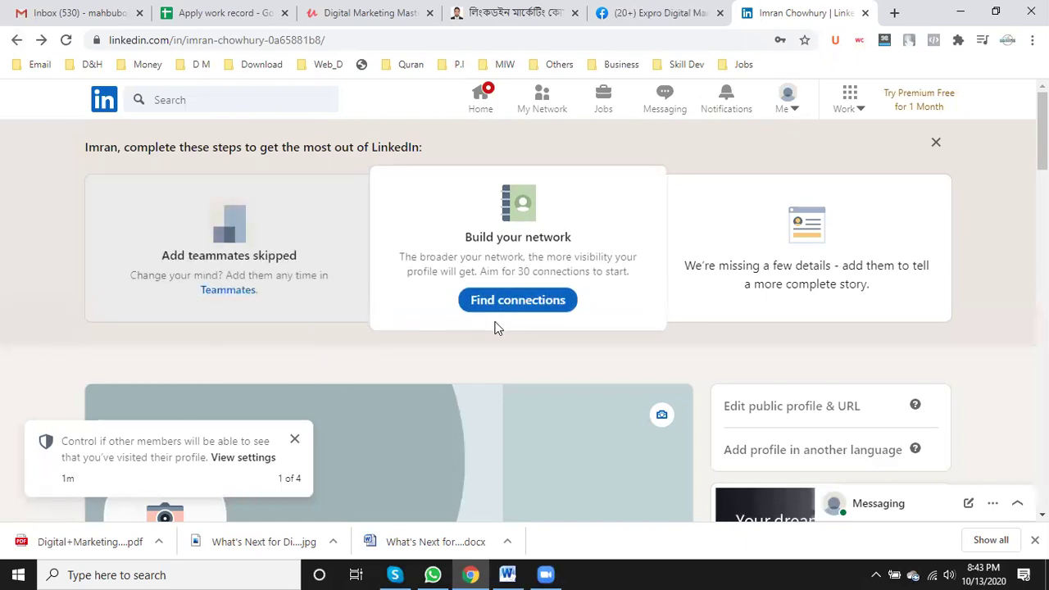
{"action": "left_click", "coordinate": [514, 302]}
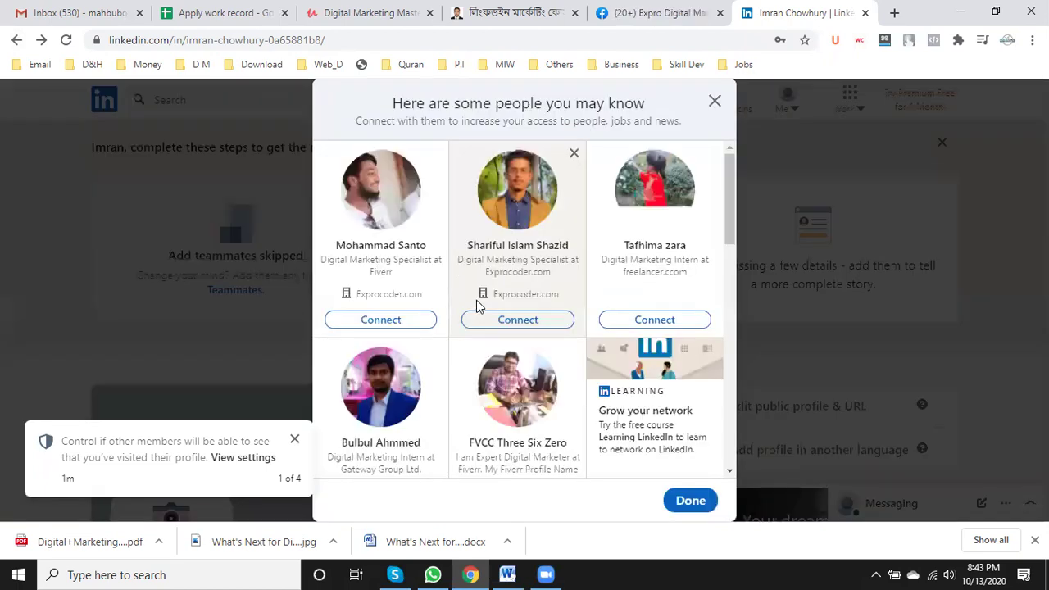
{"action": "left_click", "coordinate": [402, 323]}
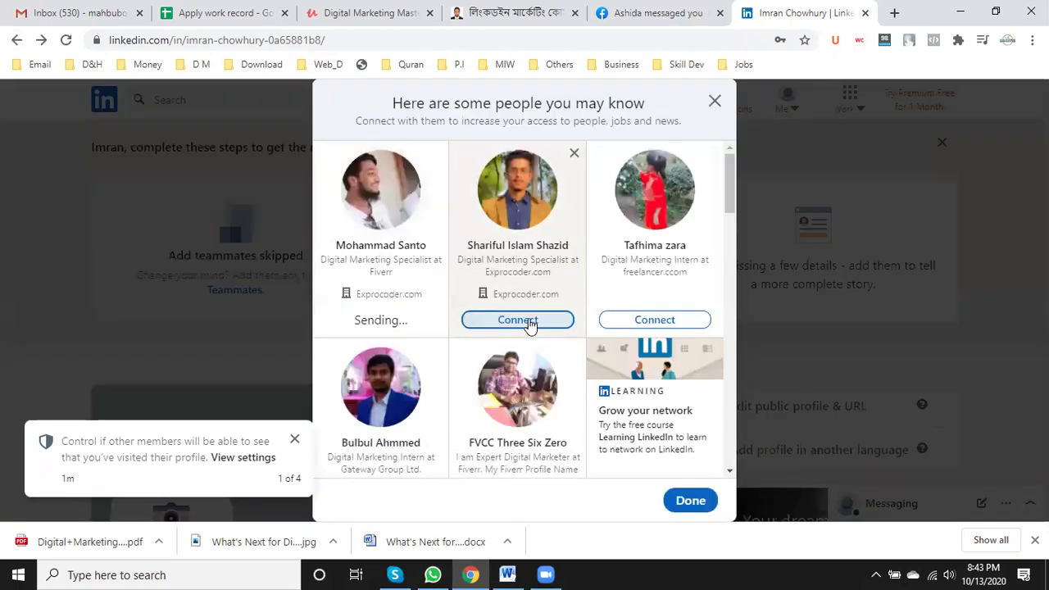
{"action": "left_click", "coordinate": [528, 324]}
{"action": "left_click", "coordinate": [655, 321]}
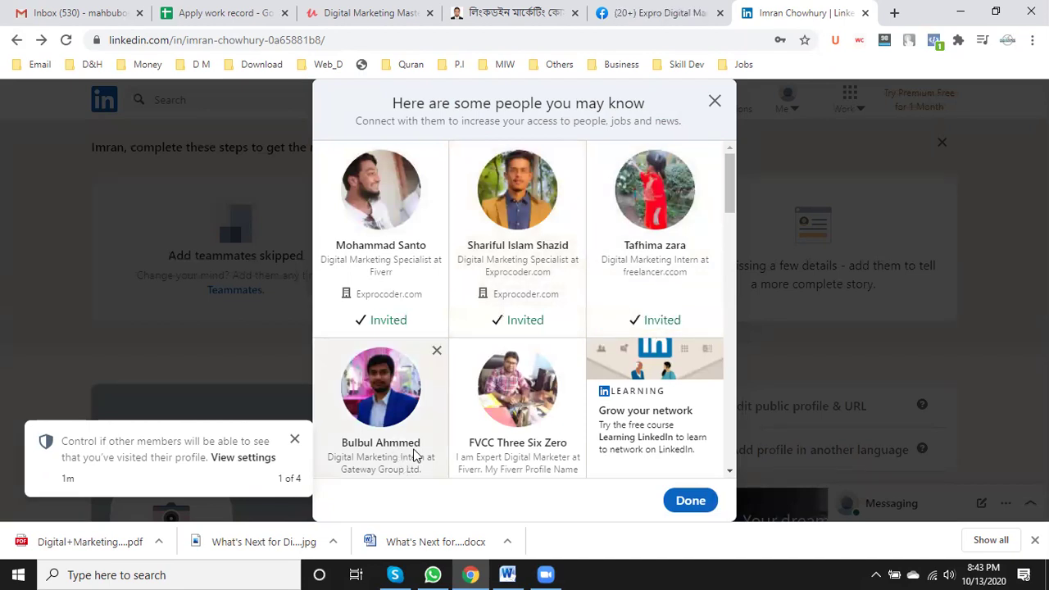
{"action": "scroll", "coordinate": [435, 443], "scroll_direction": "down", "scroll_amount": 3}
{"action": "left_click", "coordinate": [398, 286]}
{"action": "left_click", "coordinate": [524, 292]}
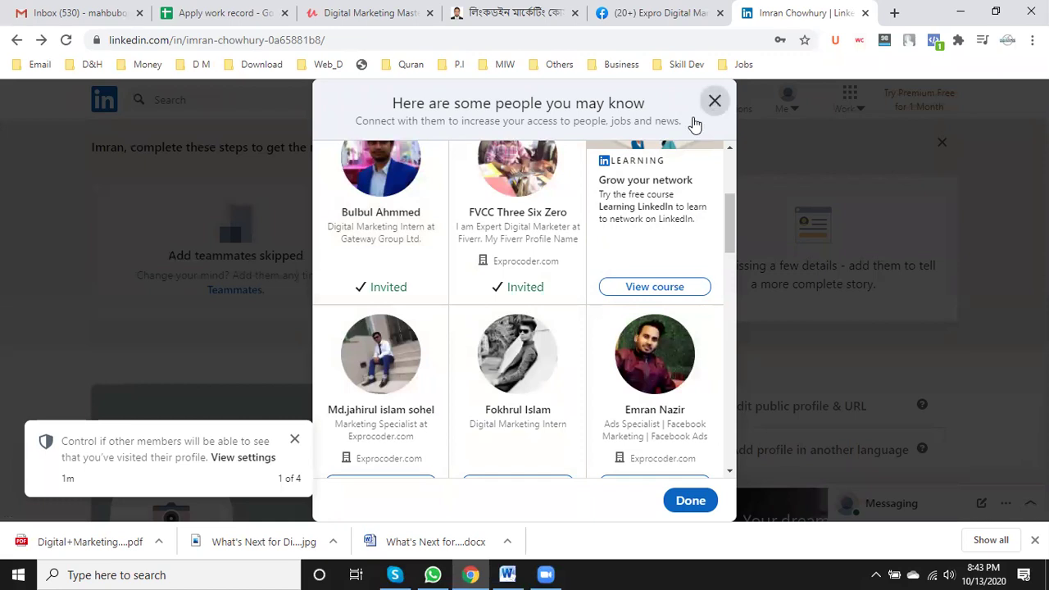
{"action": "left_click", "coordinate": [712, 101]}
{"action": "scroll", "coordinate": [517, 421], "scroll_direction": "down", "scroll_amount": 3}
{"action": "scroll", "coordinate": [516, 422], "scroll_direction": "up", "scroll_amount": 3}
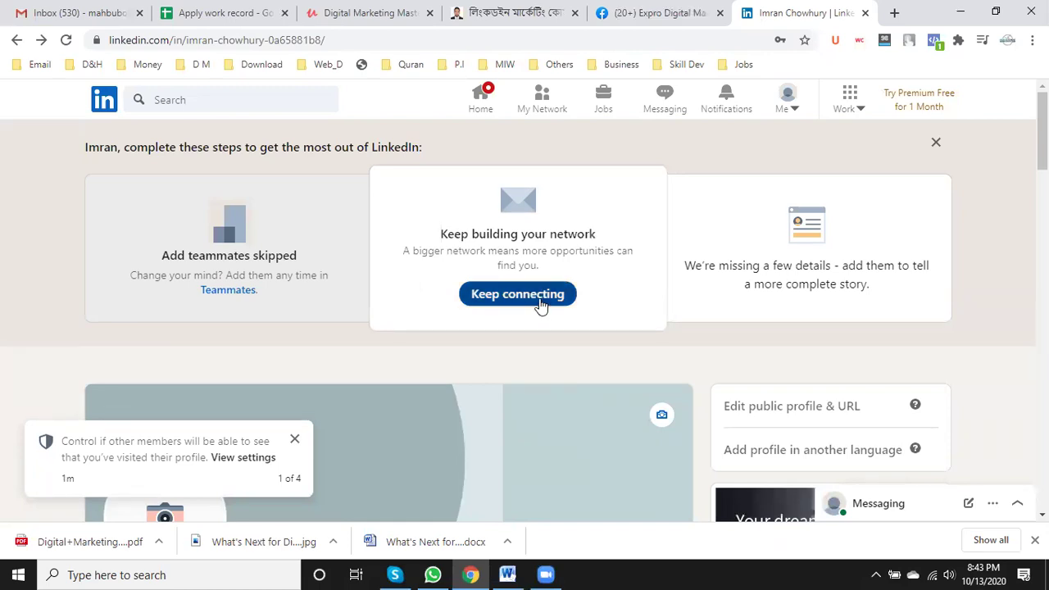
{"action": "scroll", "coordinate": [541, 305], "scroll_direction": "down", "scroll_amount": 3}
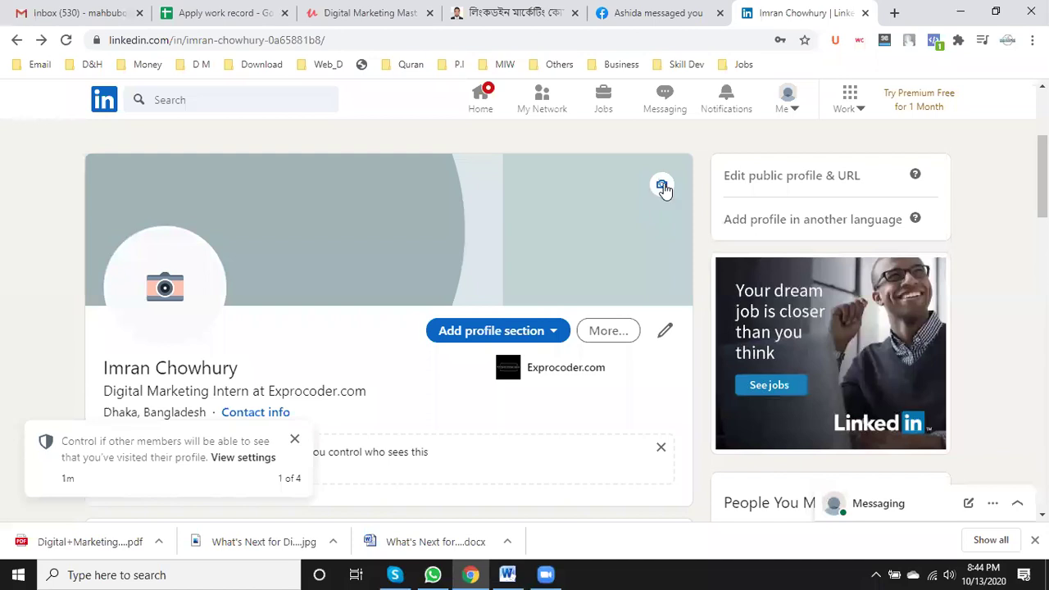
Step: Open a new blank browser tab next to the LinkedIn profile
{"action": "left_click", "coordinate": [893, 13]}
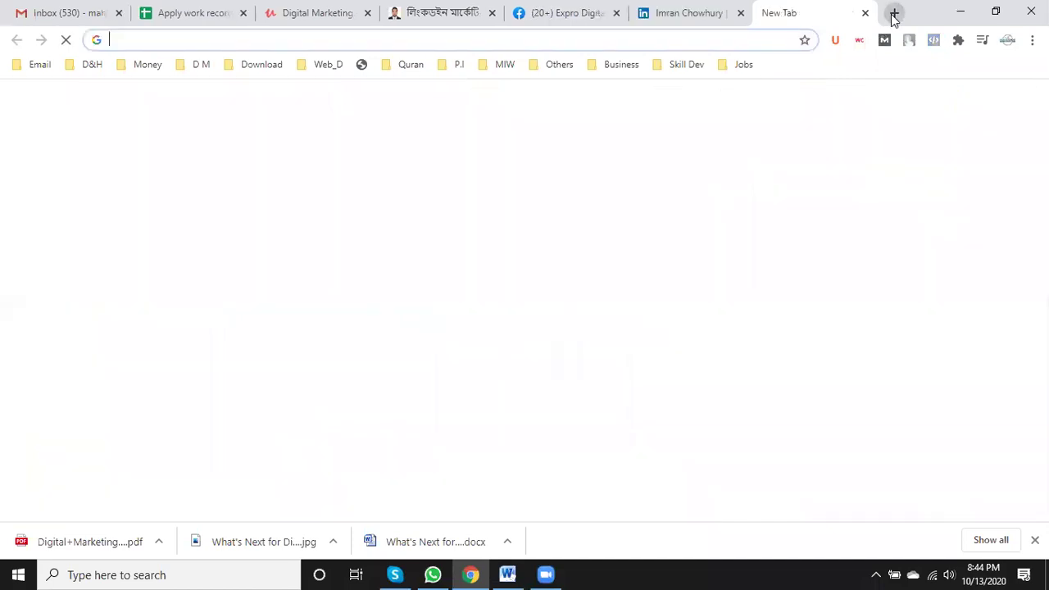
Step: Load canva.com, close the Facebook chat windows, and search 'lin' to show LinkedIn Banner templates
{"action": "type", "text": "canva.com"}
{"action": "key", "text": "Return"}
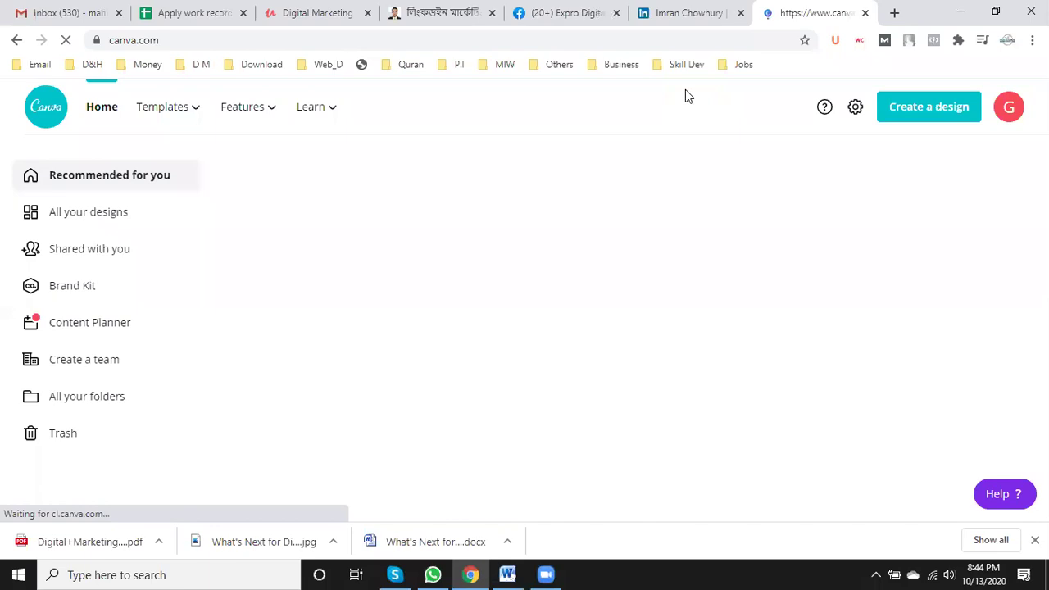
{"action": "left_click", "coordinate": [603, 8]}
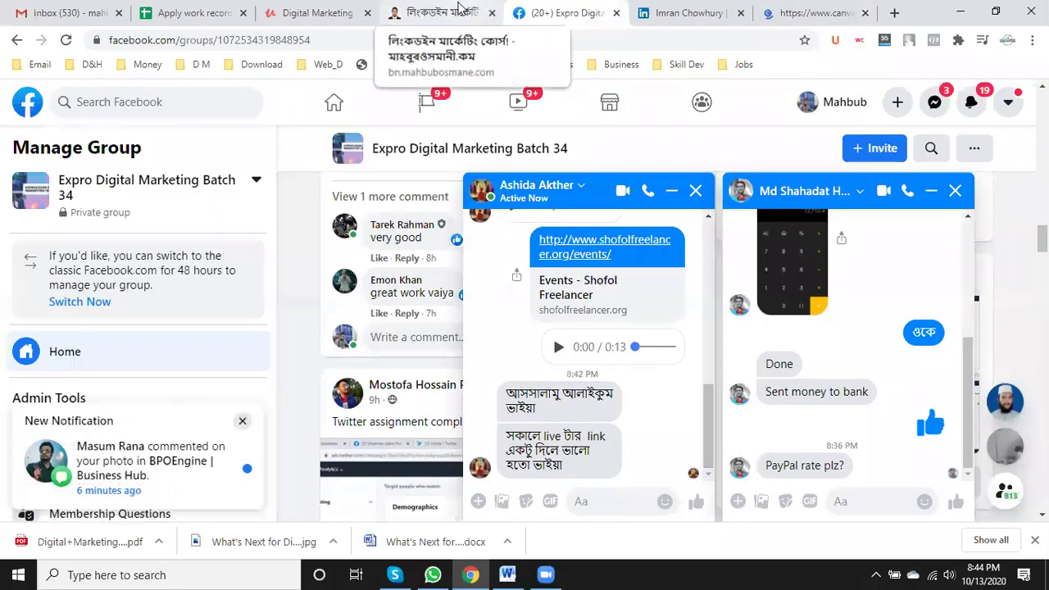
{"action": "left_click", "coordinate": [694, 191]}
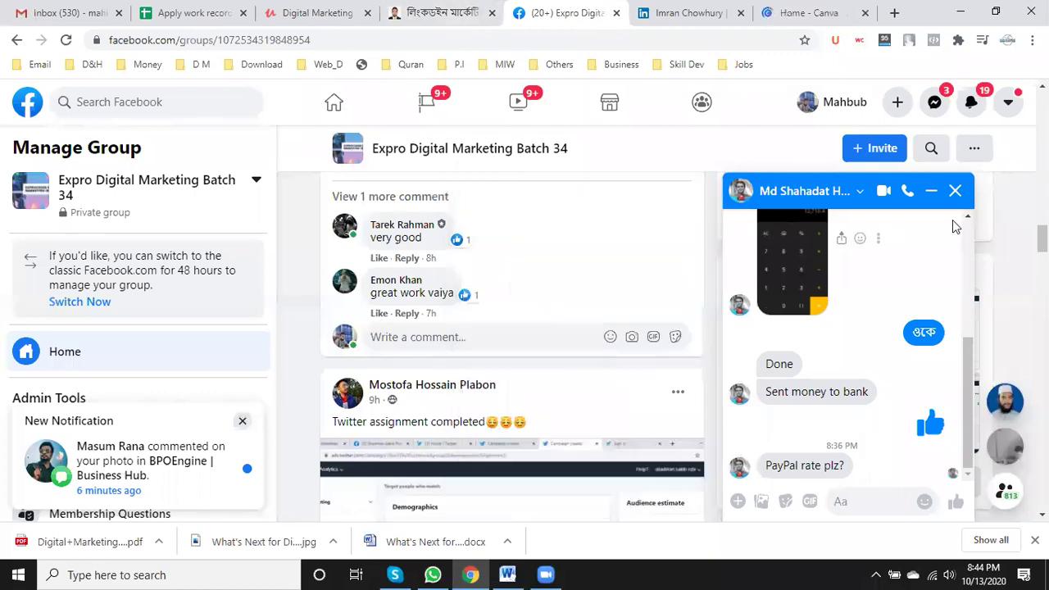
{"action": "left_click", "coordinate": [955, 191]}
{"action": "left_click", "coordinate": [797, 11]}
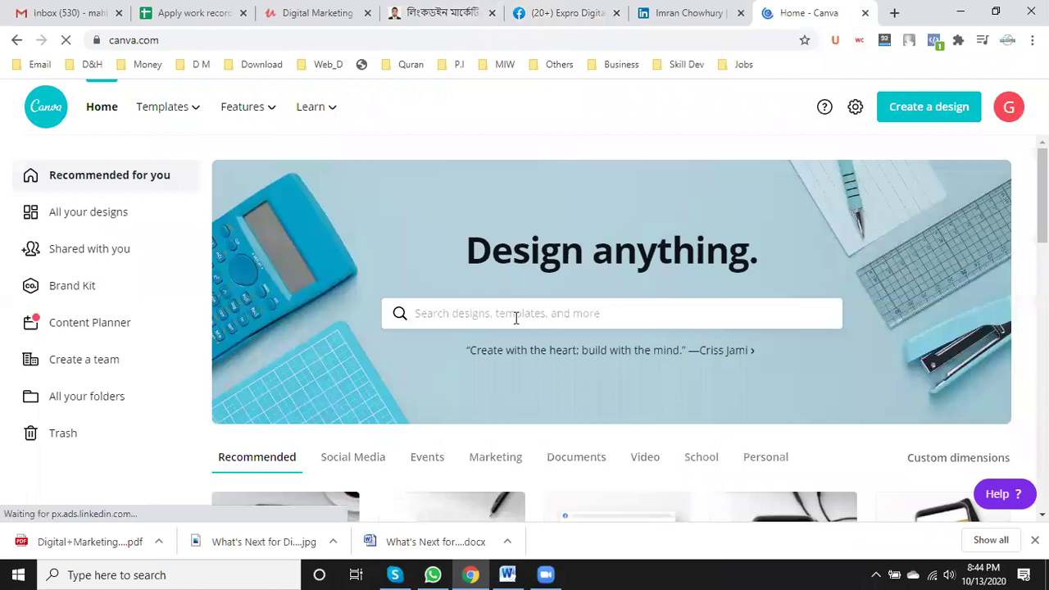
{"action": "type", "text": "lin"}
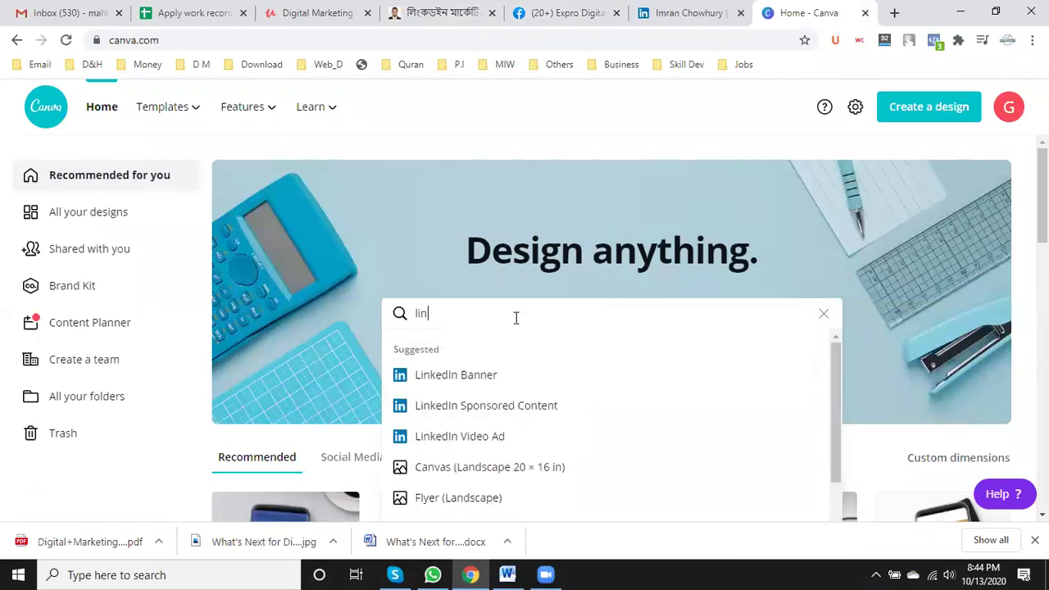
{"action": "left_click", "coordinate": [482, 377]}
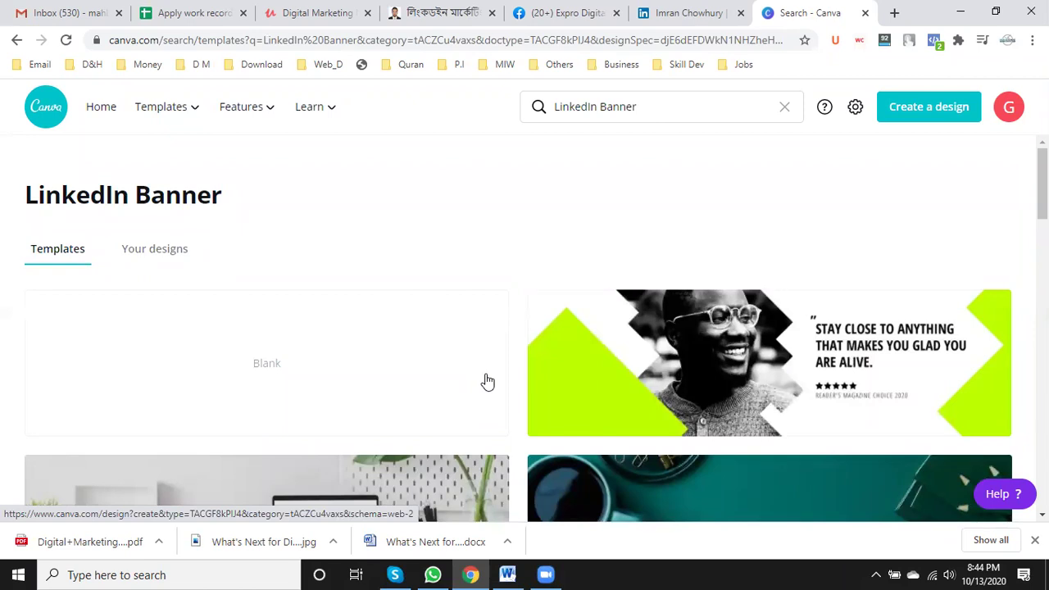
Step: Open the neon green 'Stay close to anything' LinkedIn Banner template in the Canva editor
{"action": "scroll", "coordinate": [382, 379], "scroll_direction": "down", "scroll_amount": 4}
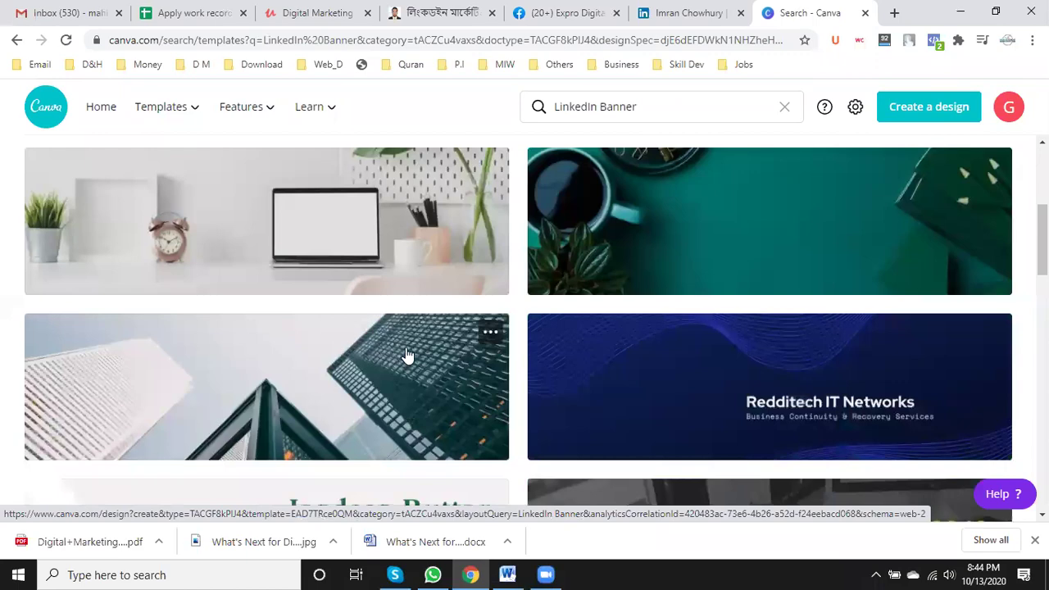
{"action": "scroll", "coordinate": [404, 355], "scroll_direction": "up", "scroll_amount": 2}
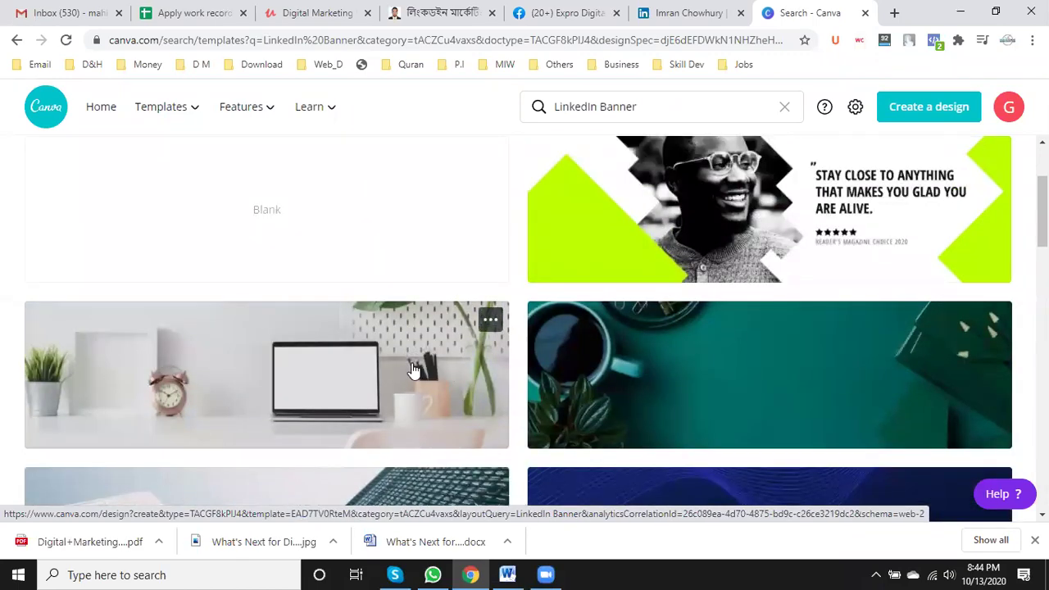
{"action": "scroll", "coordinate": [413, 373], "scroll_direction": "down", "scroll_amount": 6}
{"action": "scroll", "coordinate": [411, 378], "scroll_direction": "up", "scroll_amount": 4}
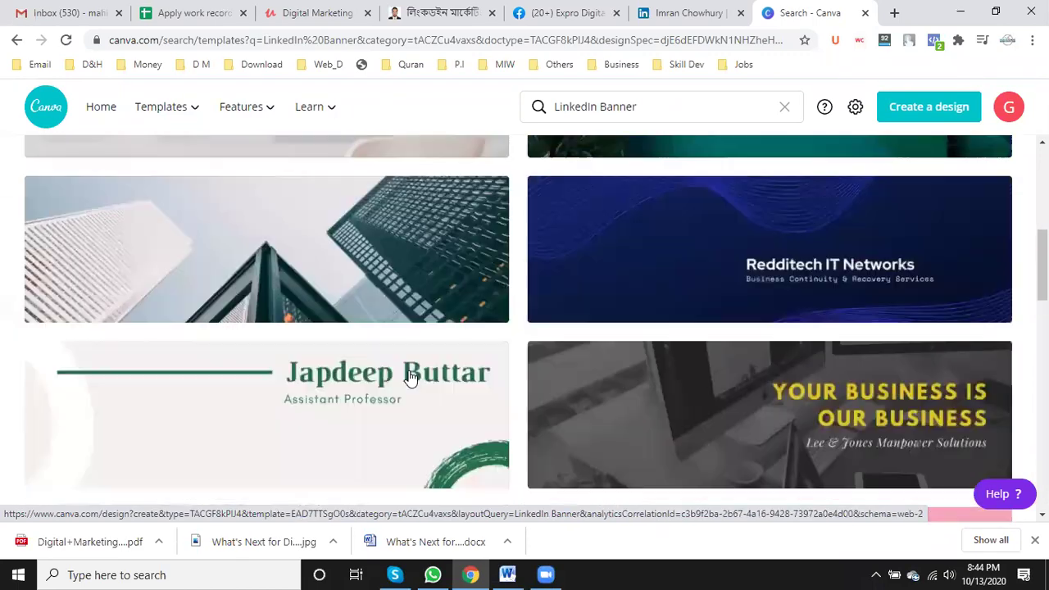
{"action": "scroll", "coordinate": [452, 382], "scroll_direction": "up", "scroll_amount": 3}
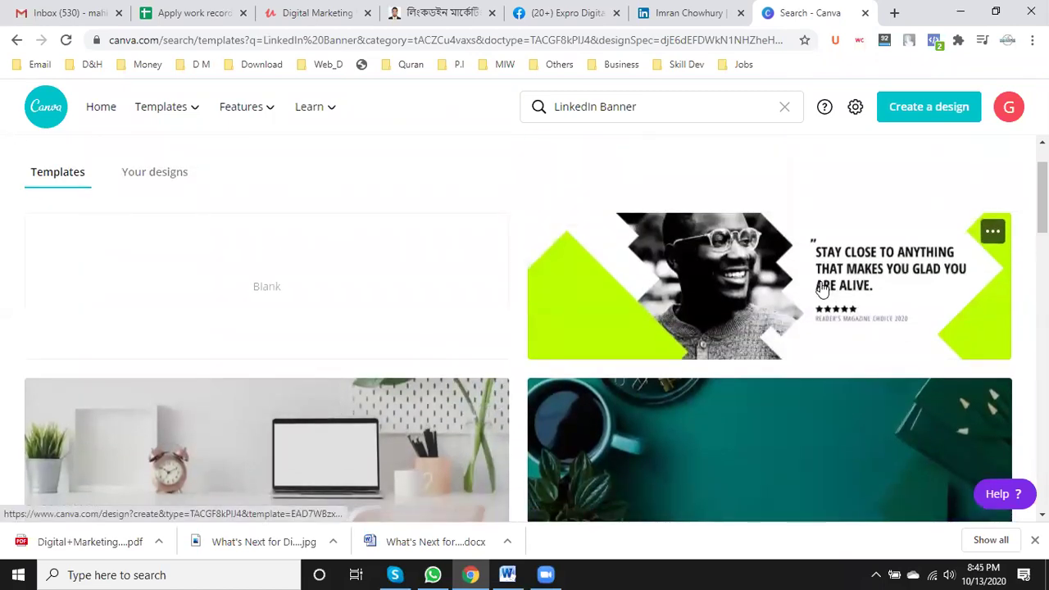
{"action": "left_click", "coordinate": [820, 282]}
{"action": "left_click", "coordinate": [737, 12]}
{"action": "left_click", "coordinate": [755, 14]}
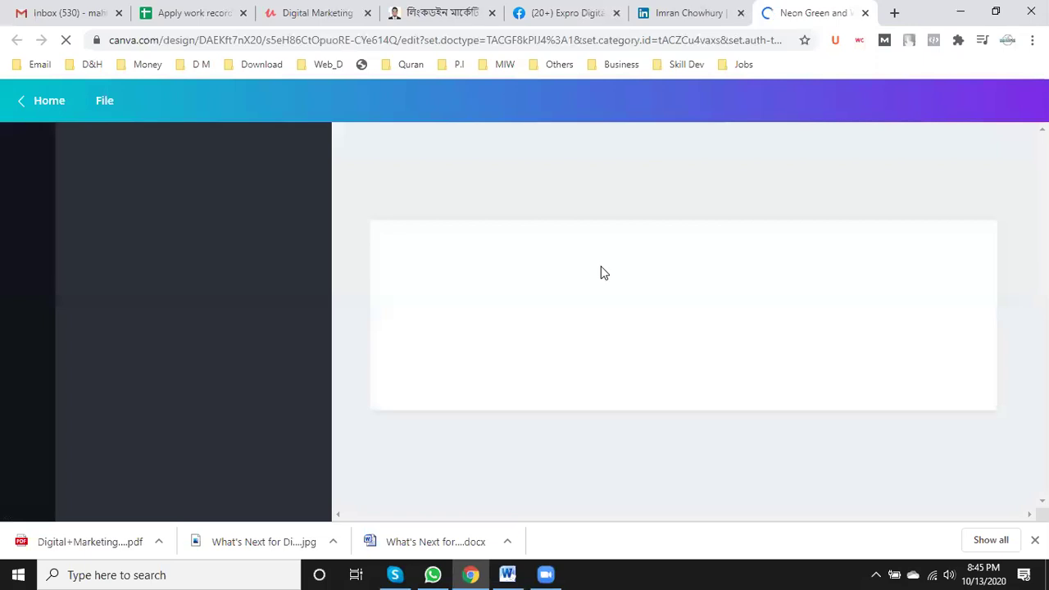
{"action": "left_click", "coordinate": [699, 10]}
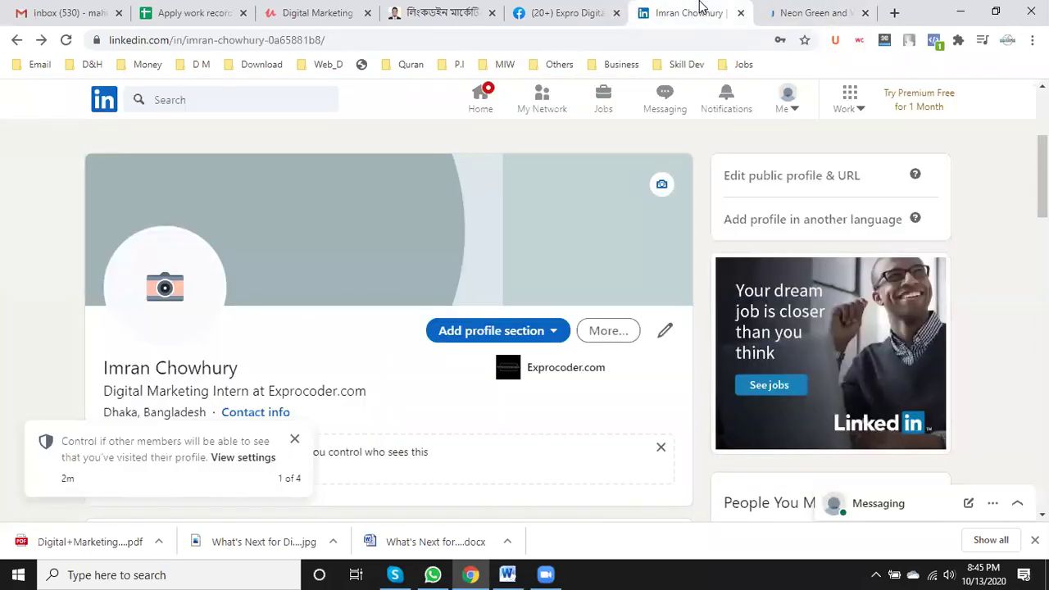
{"action": "left_click", "coordinate": [807, 12]}
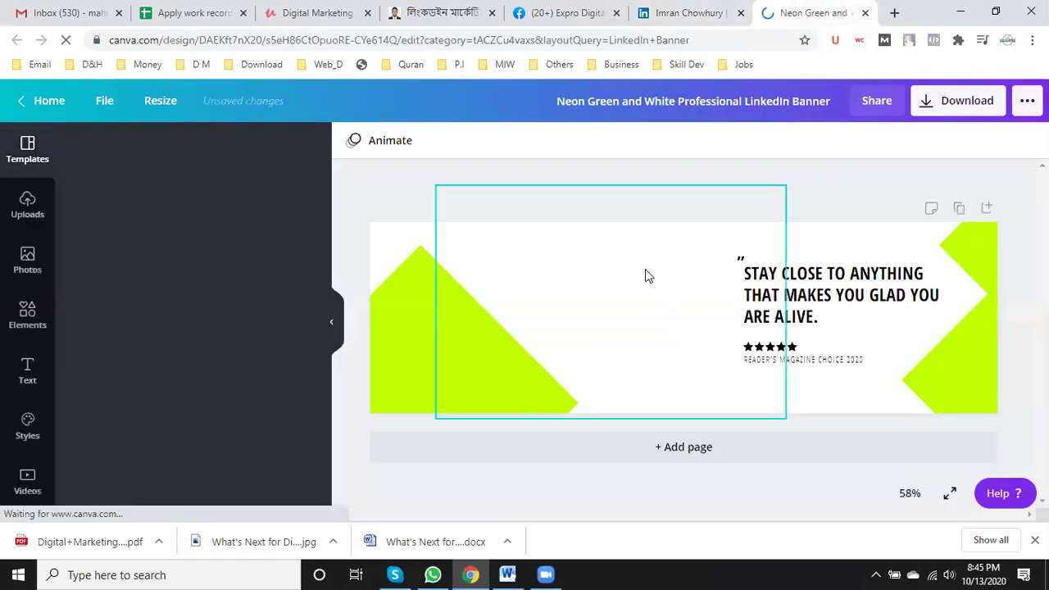
Step: Download the Canva banner as a PNG named after the user to the Desktop, then return to LinkedIn
{"action": "left_click", "coordinate": [949, 107]}
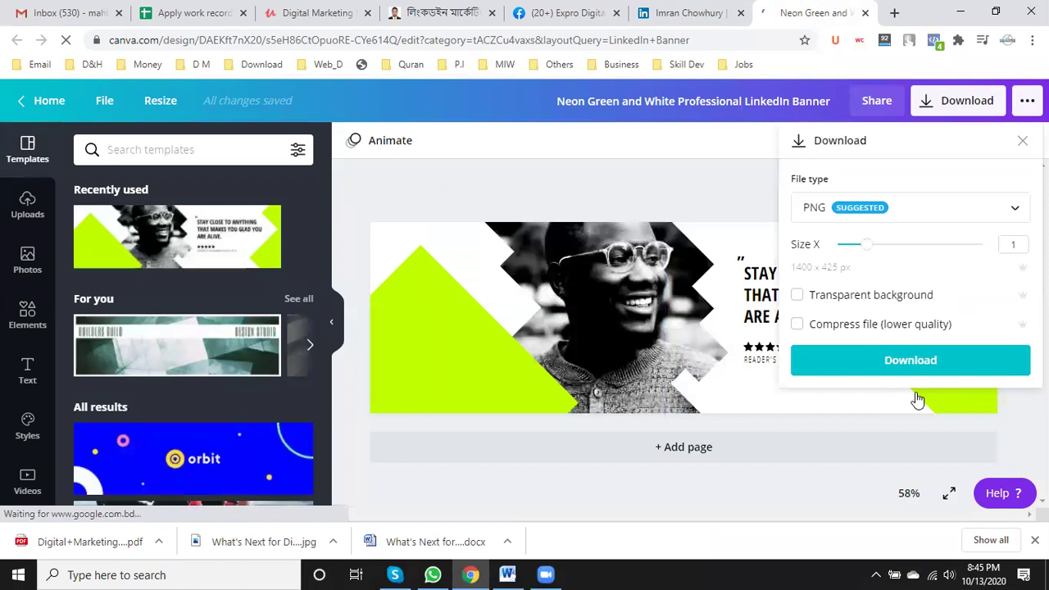
{"action": "left_click", "coordinate": [906, 363]}
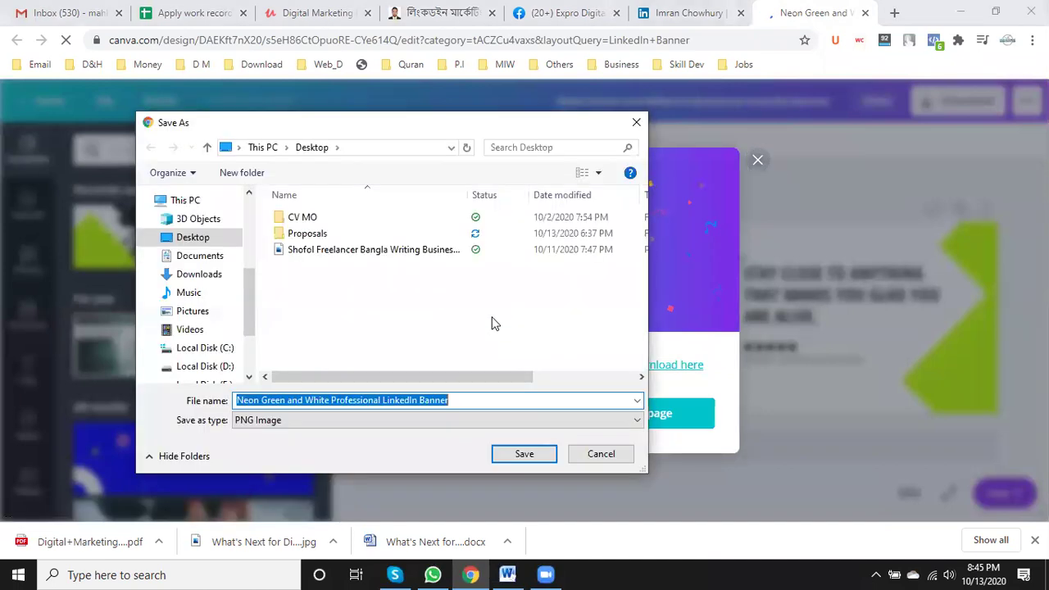
{"action": "type", "text": "Imran"}
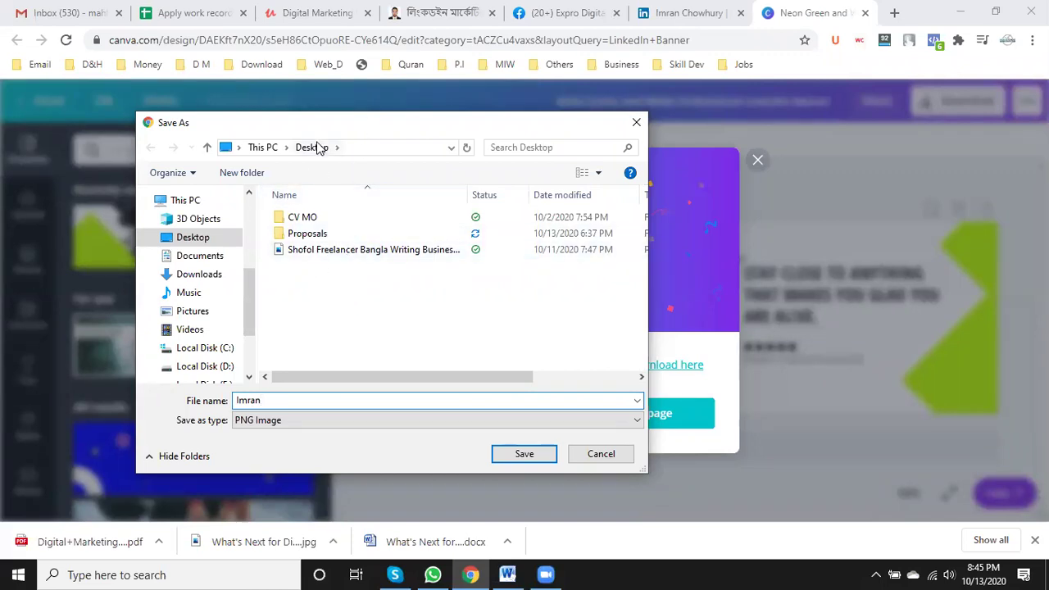
{"action": "left_click", "coordinate": [524, 453]}
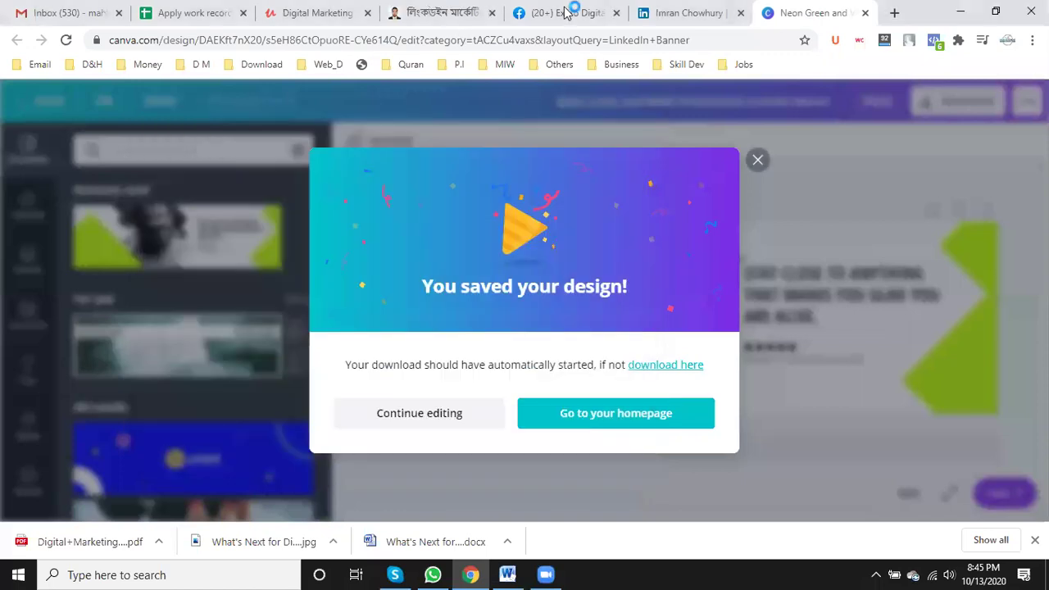
{"action": "left_click", "coordinate": [449, 12]}
{"action": "left_click", "coordinate": [660, 12]}
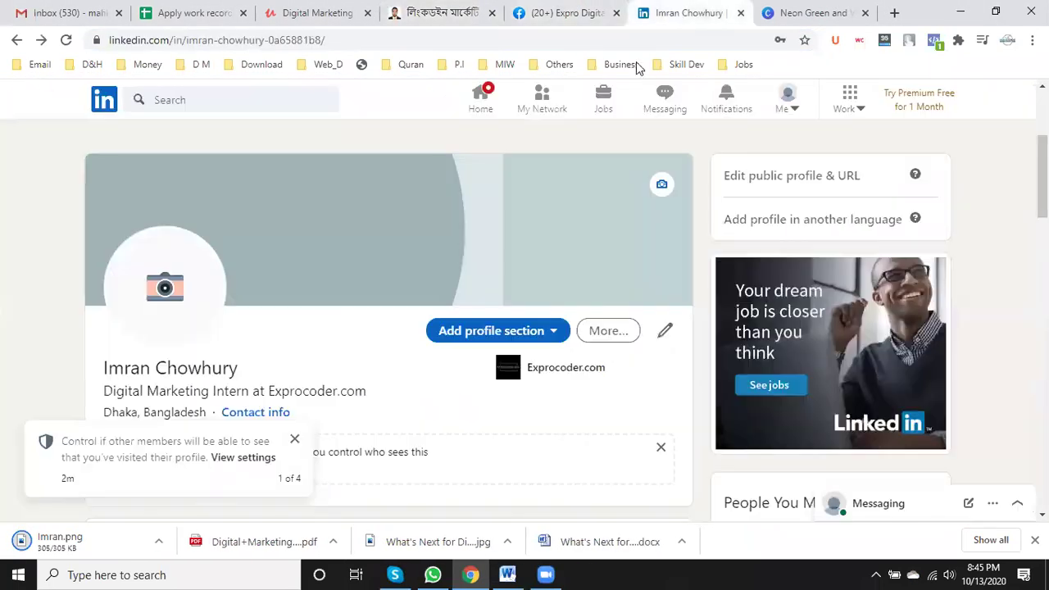
Step: Upload the saved PNG banner as the LinkedIn background photo and apply it
{"action": "left_click", "coordinate": [660, 184]}
{"action": "left_click", "coordinate": [712, 373]}
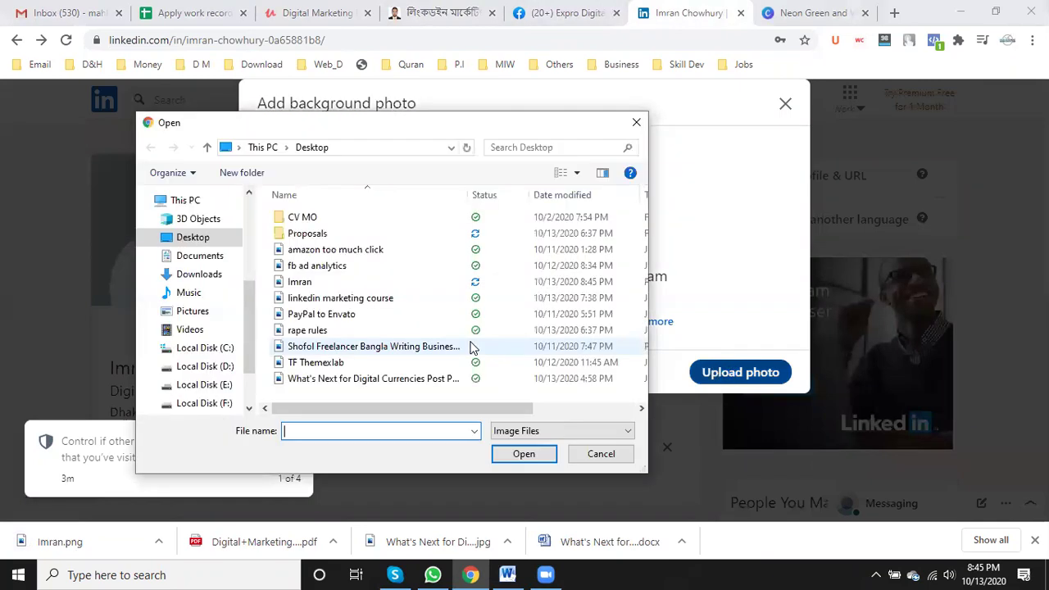
{"action": "left_click", "coordinate": [318, 282]}
{"action": "left_click", "coordinate": [529, 453]}
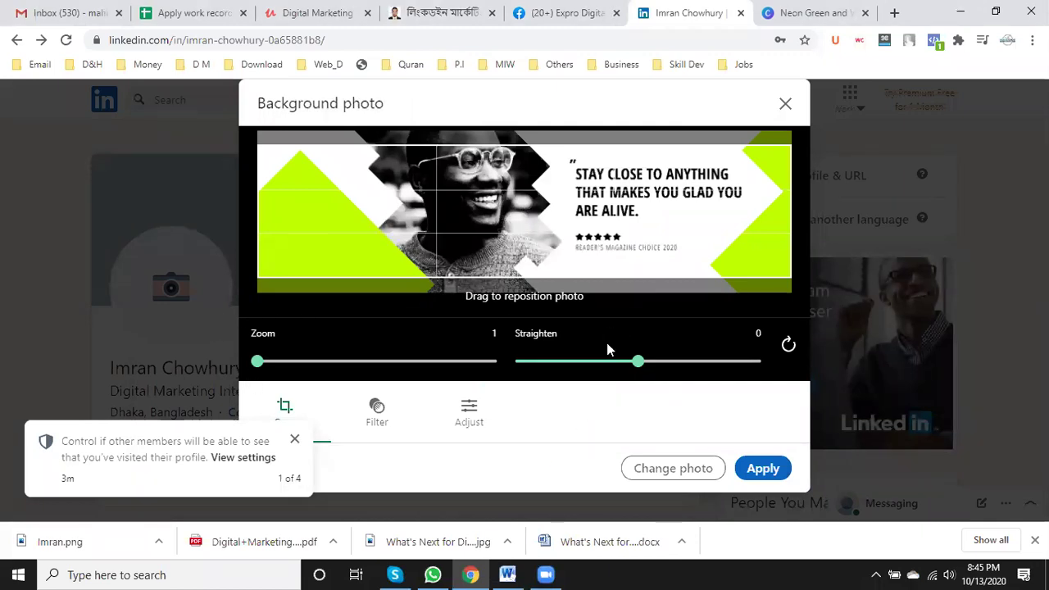
{"action": "left_click", "coordinate": [758, 471]}
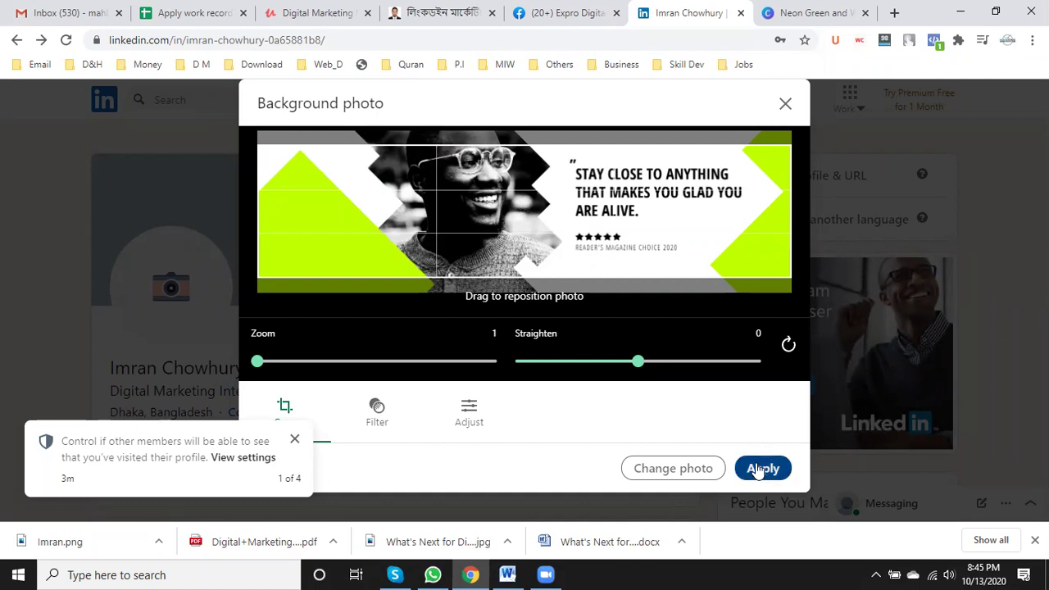
{"action": "left_click", "coordinate": [757, 469]}
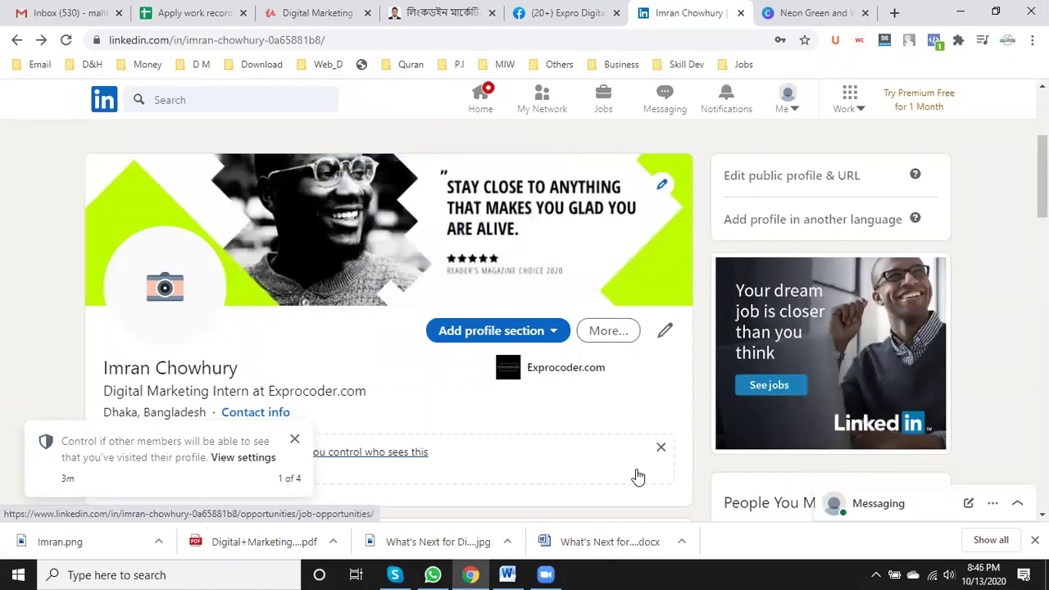
{"action": "left_click", "coordinate": [168, 289]}
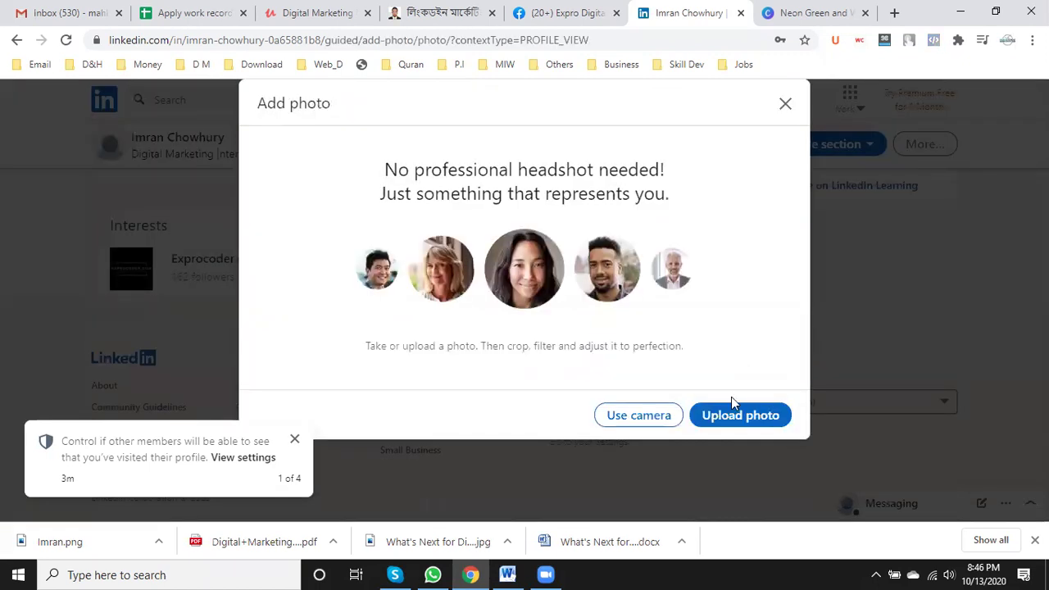
Step: Dismiss the photo prompt and choose Add profile section > Intro > Profile photo
{"action": "left_click", "coordinate": [787, 105]}
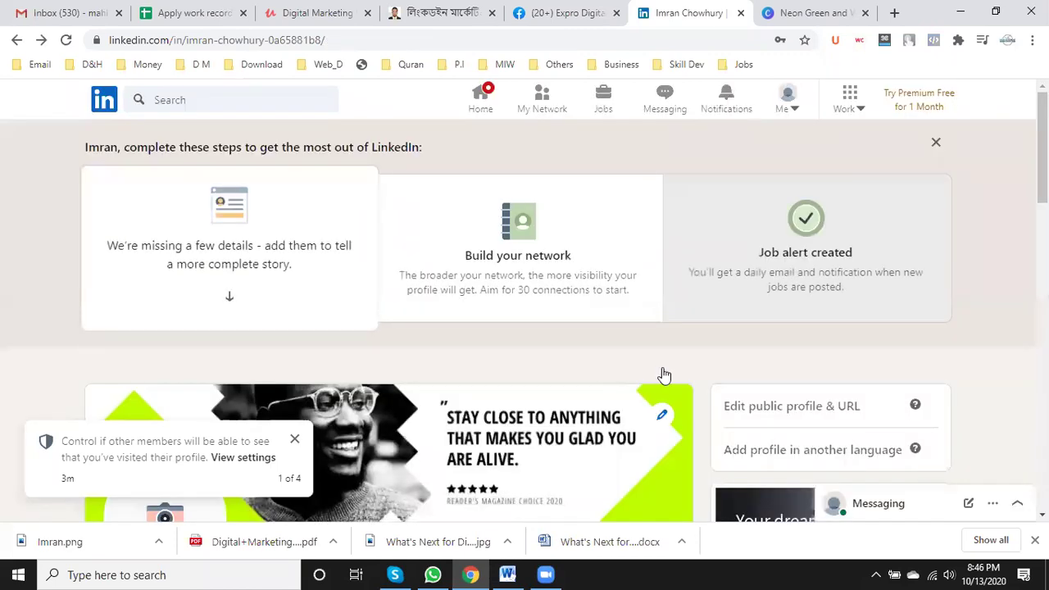
{"action": "scroll", "coordinate": [664, 374], "scroll_direction": "down", "scroll_amount": 4}
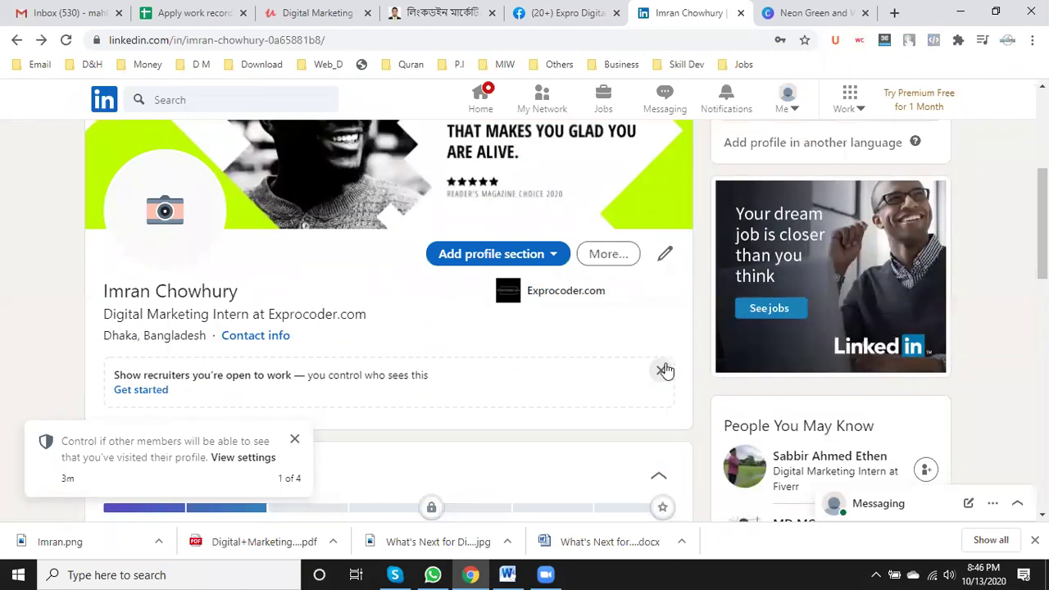
{"action": "left_click", "coordinate": [455, 253]}
{"action": "left_click", "coordinate": [556, 293]}
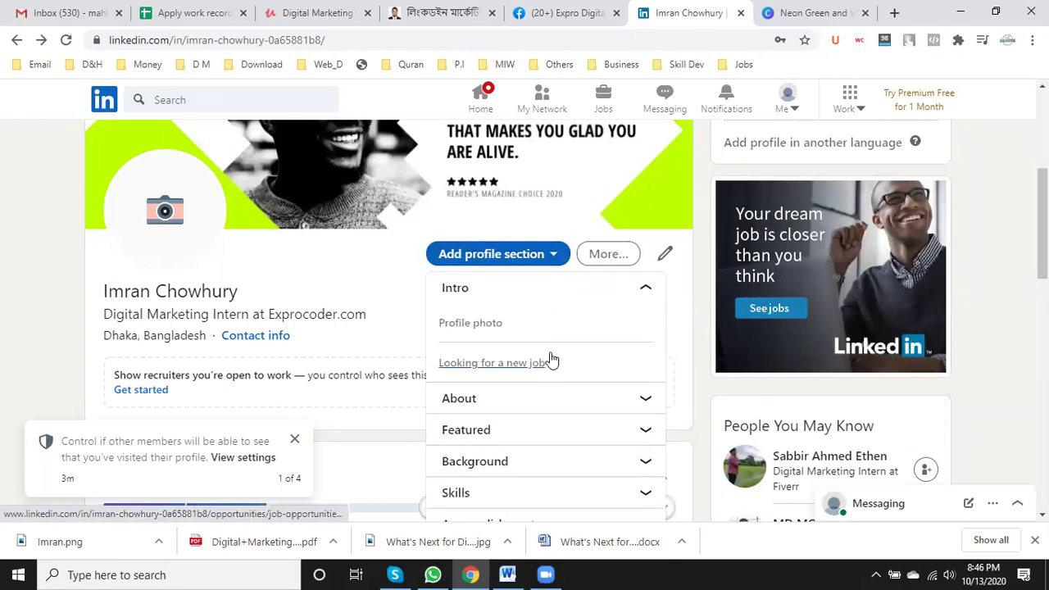
{"action": "left_click", "coordinate": [490, 324]}
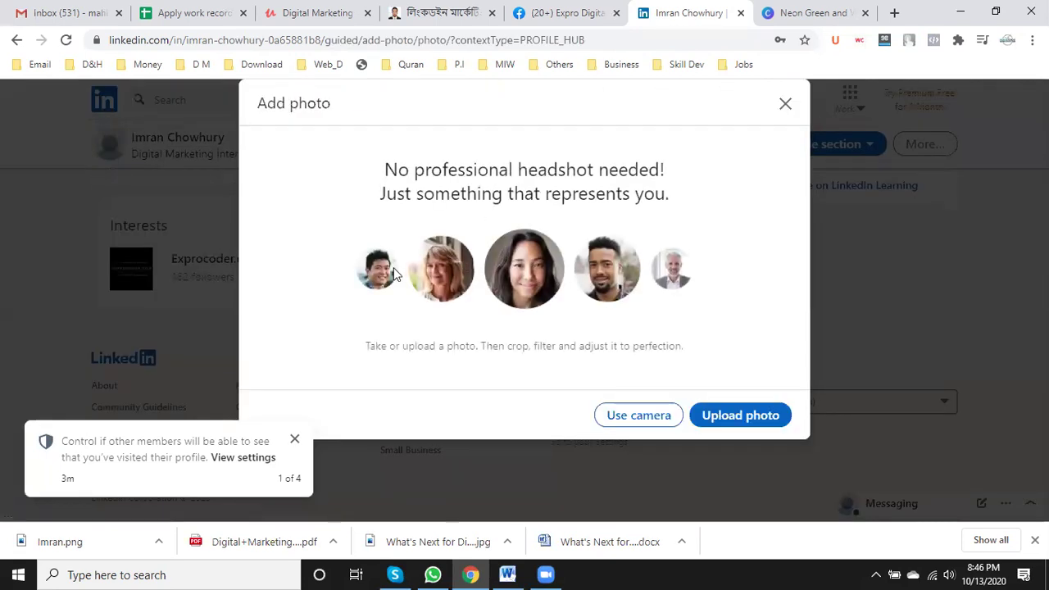
Step: Upload the banner PNG as the profile photo, centering the man's face in the crop circle
{"action": "left_click", "coordinate": [736, 416]}
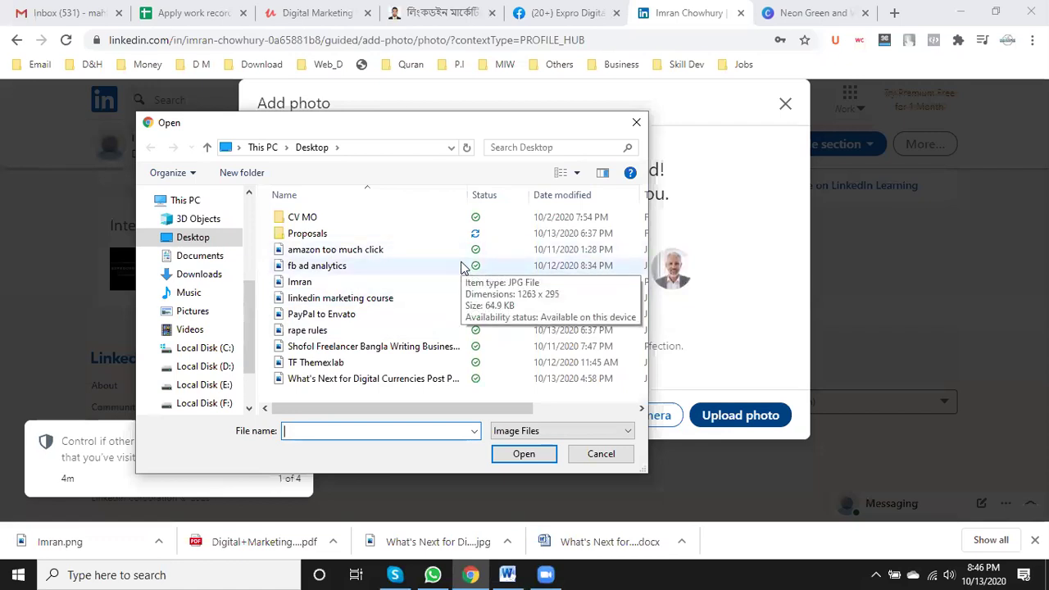
{"action": "left_click", "coordinate": [306, 284]}
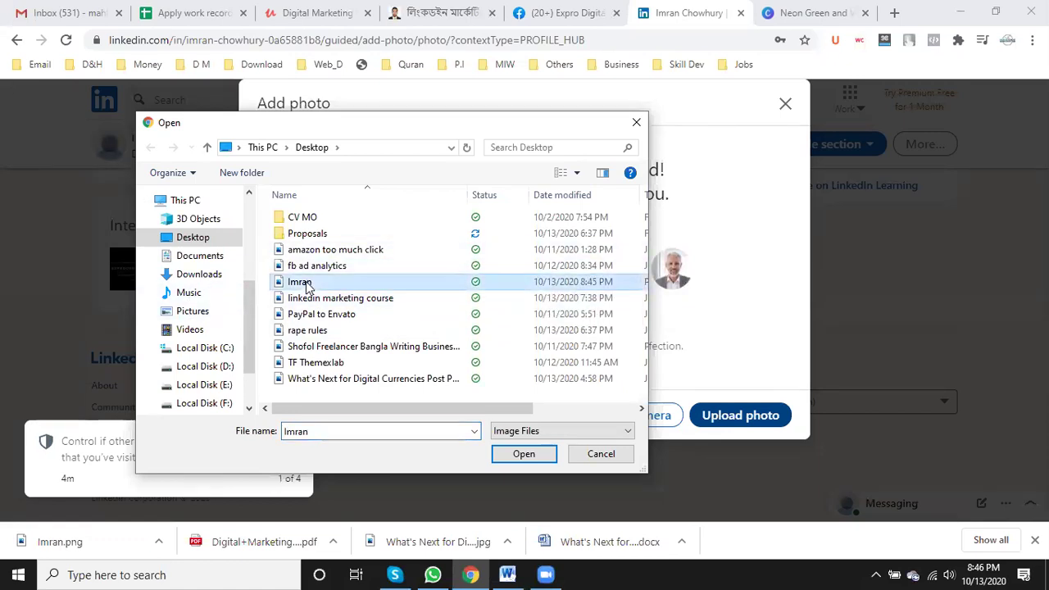
{"action": "left_click", "coordinate": [527, 455]}
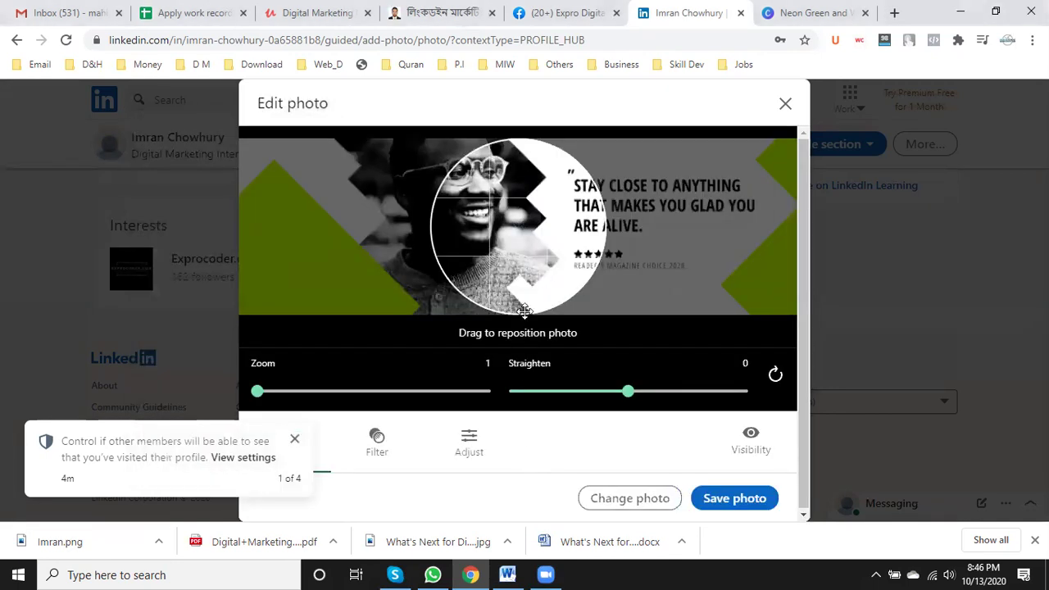
{"action": "left_click_drag", "start_coordinate": [531, 247], "coordinate": [588, 295]}
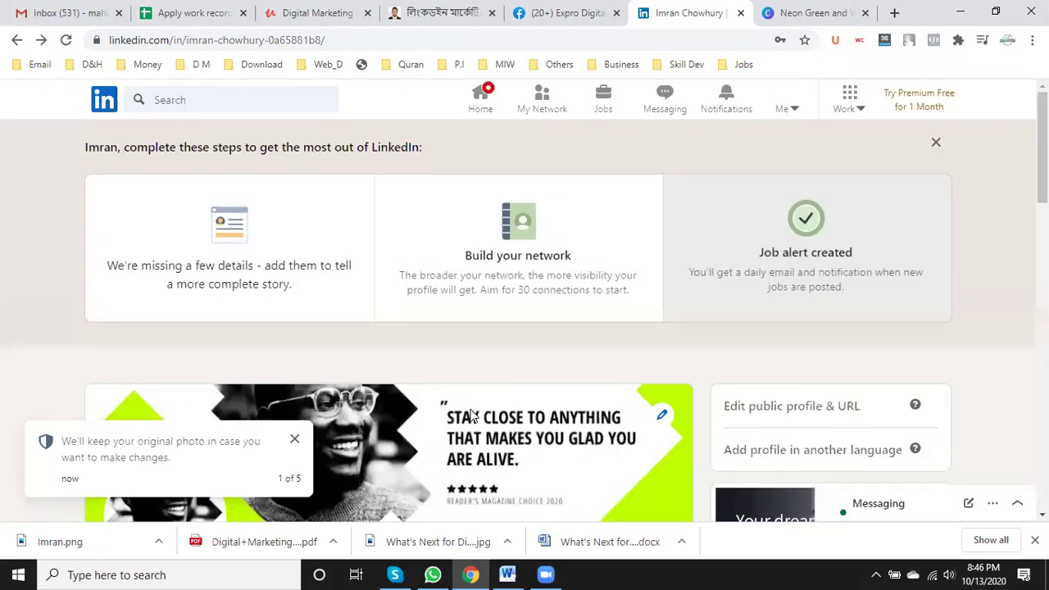
Step: Choose Add profile section > About > Summary to open the About editor
{"action": "scroll", "coordinate": [635, 356], "scroll_direction": "down", "scroll_amount": 4}
{"action": "scroll", "coordinate": [632, 367], "scroll_direction": "up", "scroll_amount": 2}
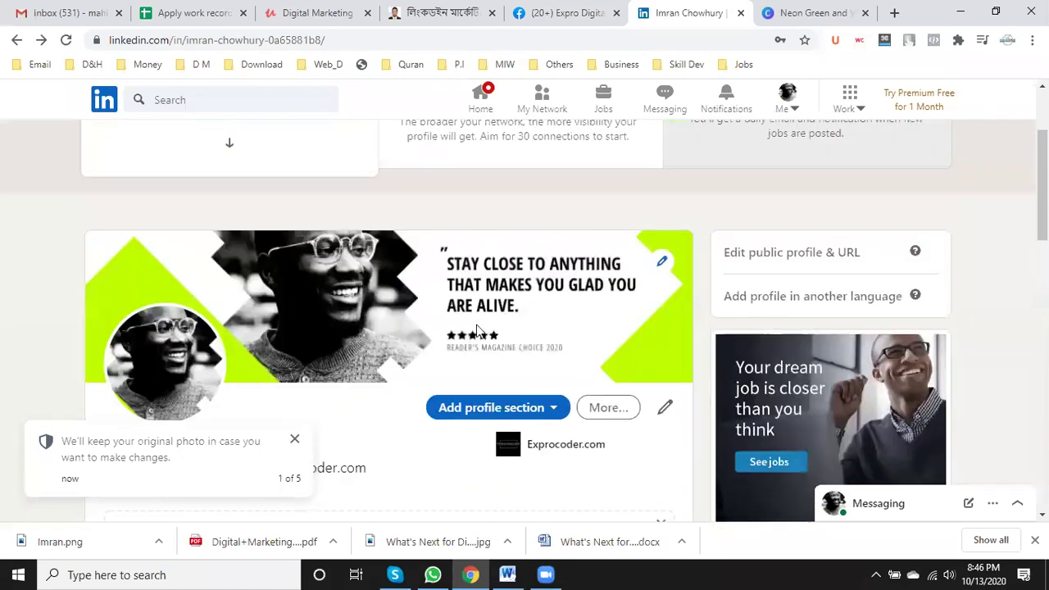
{"action": "scroll", "coordinate": [408, 464], "scroll_direction": "down", "scroll_amount": 3}
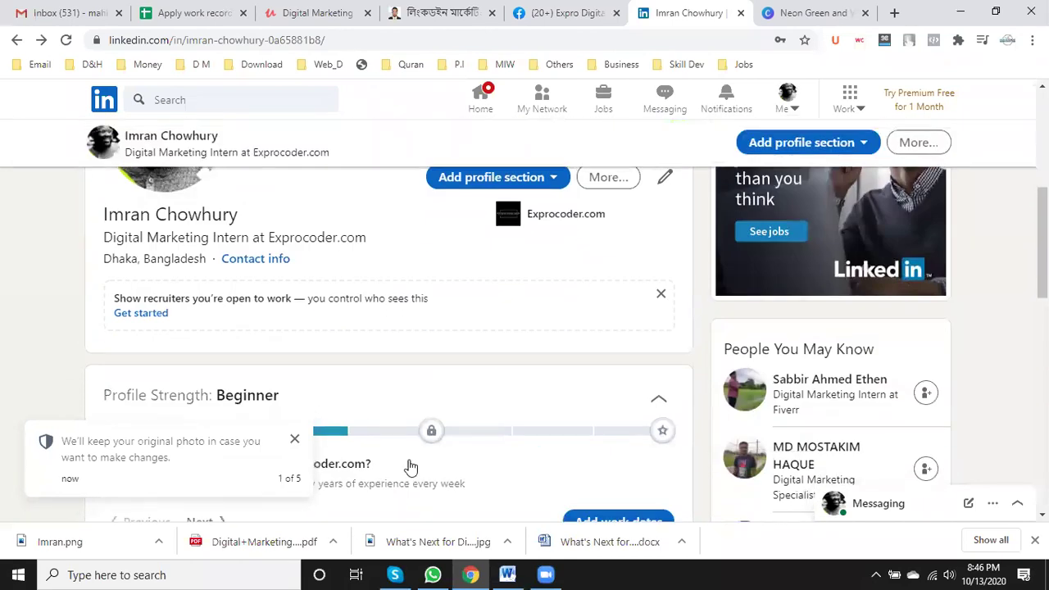
{"action": "scroll", "coordinate": [410, 466], "scroll_direction": "up", "scroll_amount": 2}
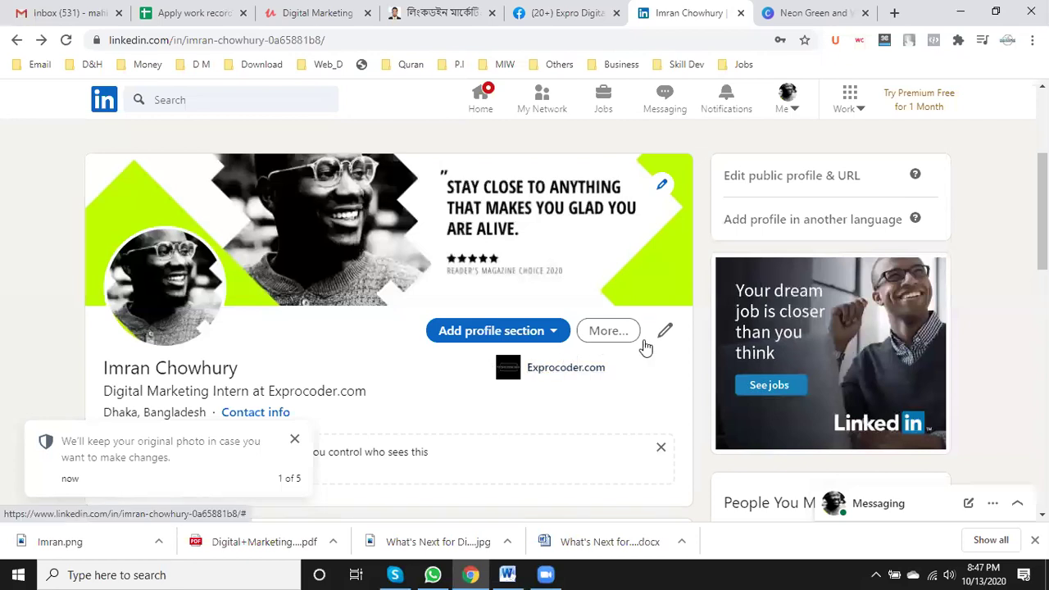
{"action": "left_click", "coordinate": [547, 332]}
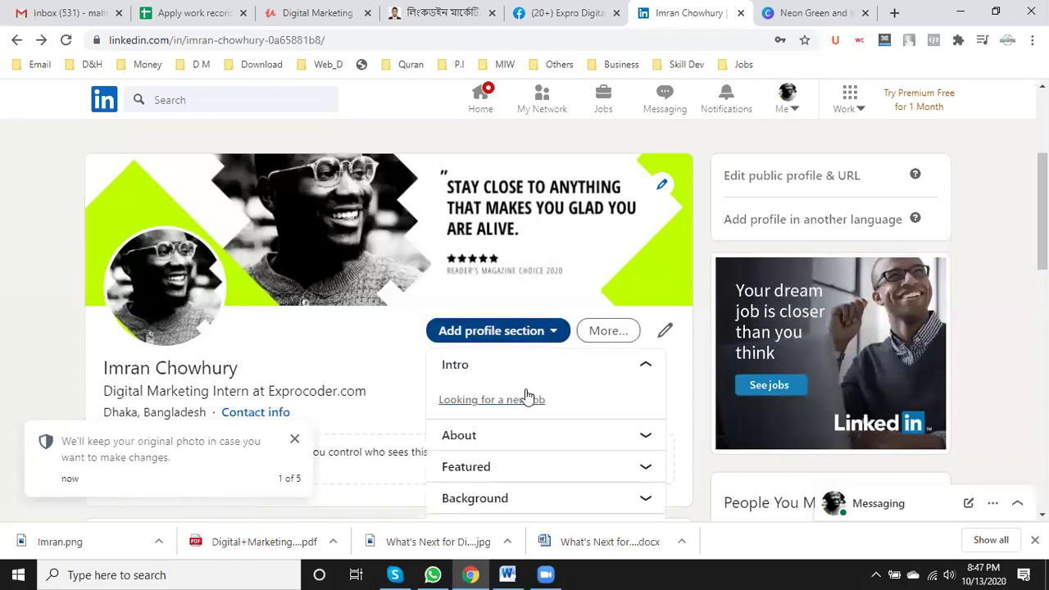
{"action": "left_click", "coordinate": [644, 436]}
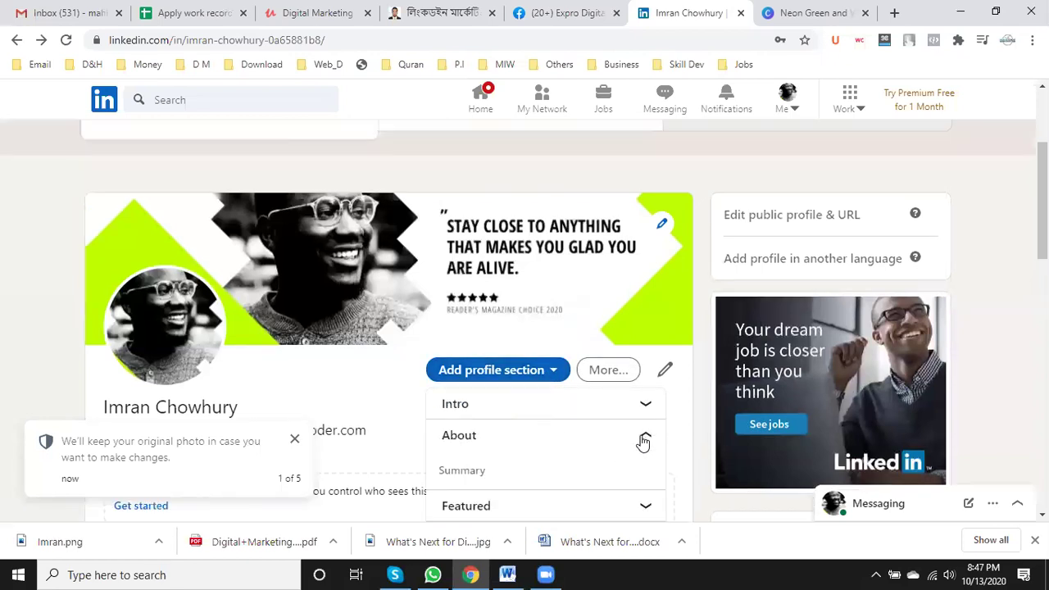
{"action": "scroll", "coordinate": [643, 442], "scroll_direction": "down", "scroll_amount": 1}
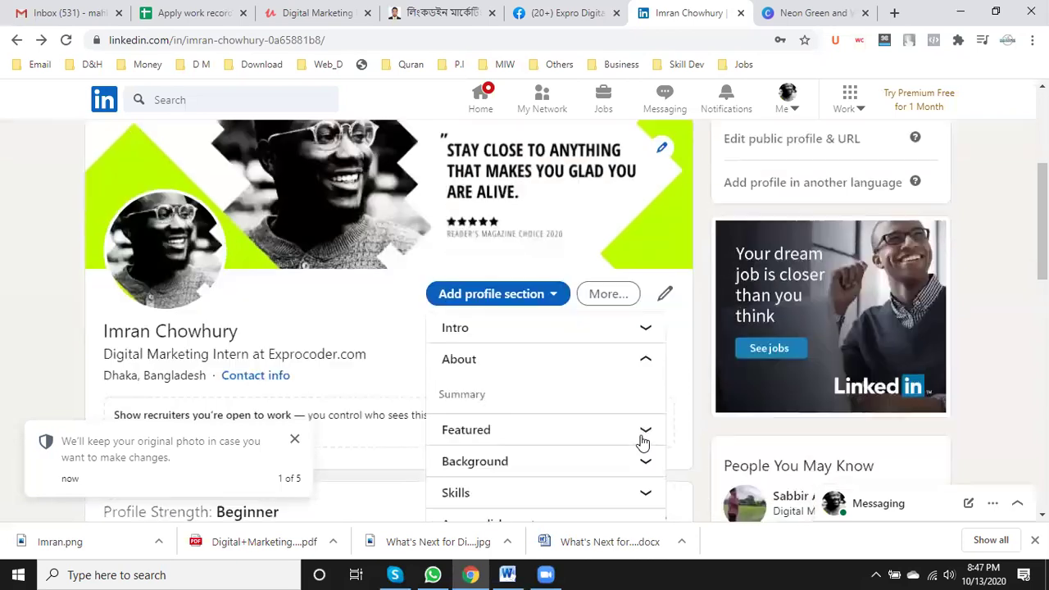
{"action": "left_click", "coordinate": [485, 400]}
Step: Write the greeting with the user's surname, 'Digital Marketing Intern at Exprocoder.com', then ', Please'
{"action": "left_click", "coordinate": [418, 319]}
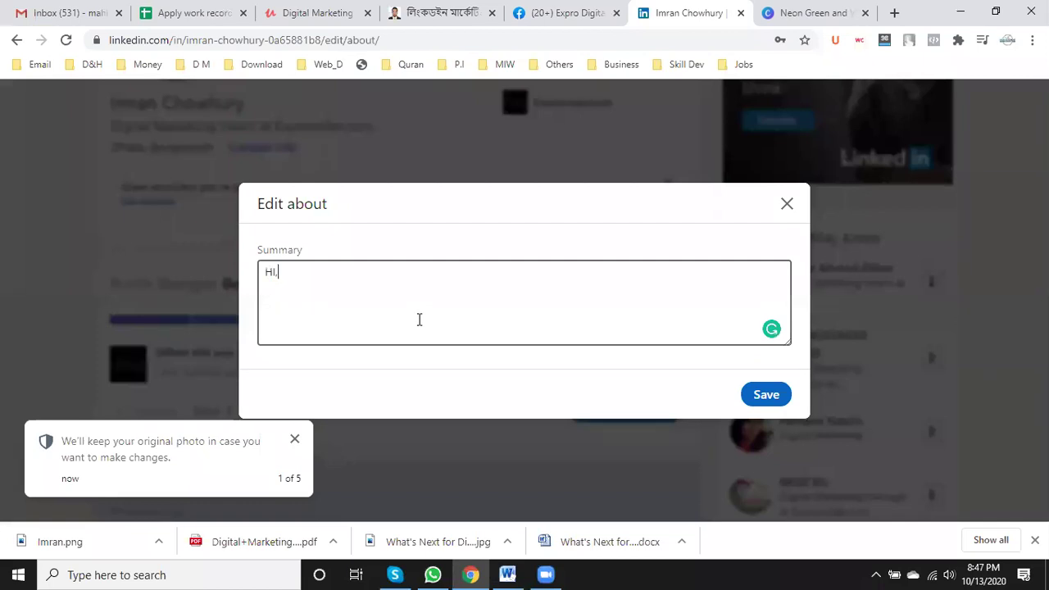
{"action": "key", "text": "BackSpace"}
{"action": "key", "text": "BackSpace"}
{"action": "key", "text": "Return"}
{"action": "key", "text": "BackSpace"}
{"action": "type", "text": "Cho"}
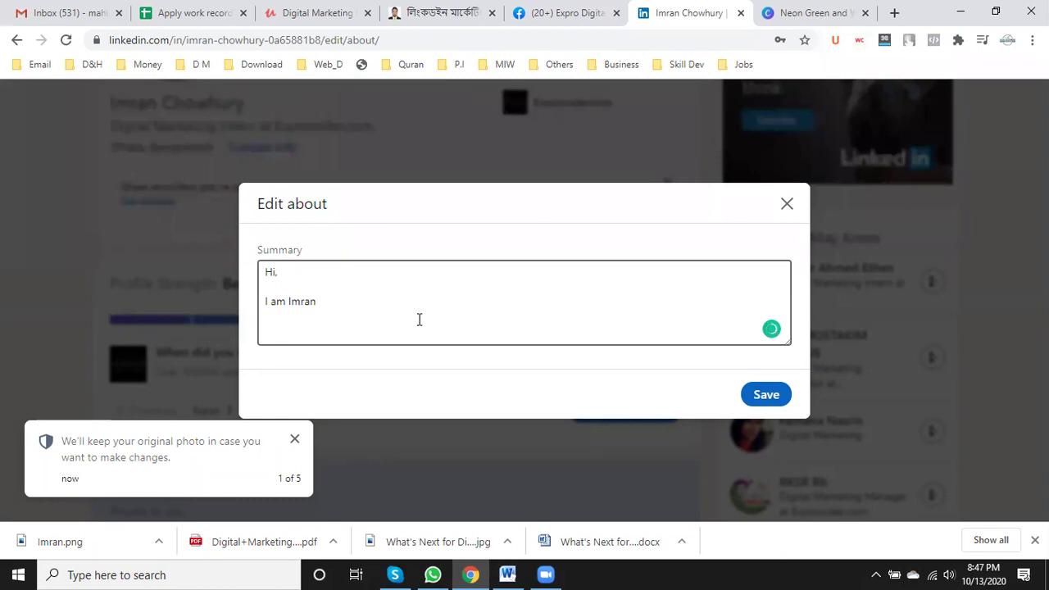
{"action": "type", "text": "wdhury"}
{"action": "type", "text": "."}
{"action": "type", "text": " DIgi"}
{"action": "type", "text": "tal Mar"}
{"action": "type", "text": "keting "}
{"action": "type", "text": "Inter"}
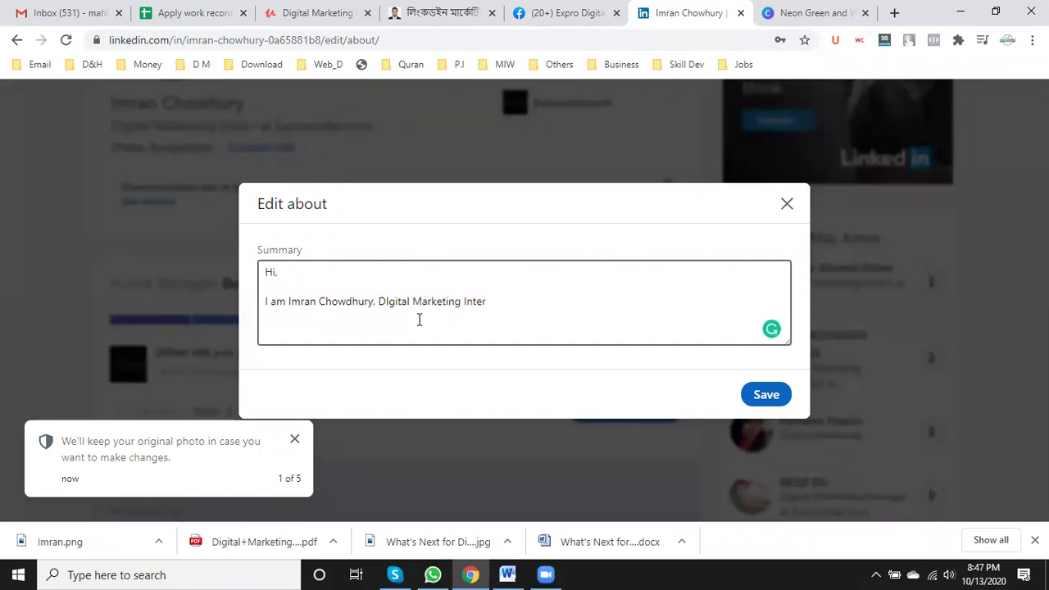
{"action": "type", "text": "n at Exprocoder.com"}
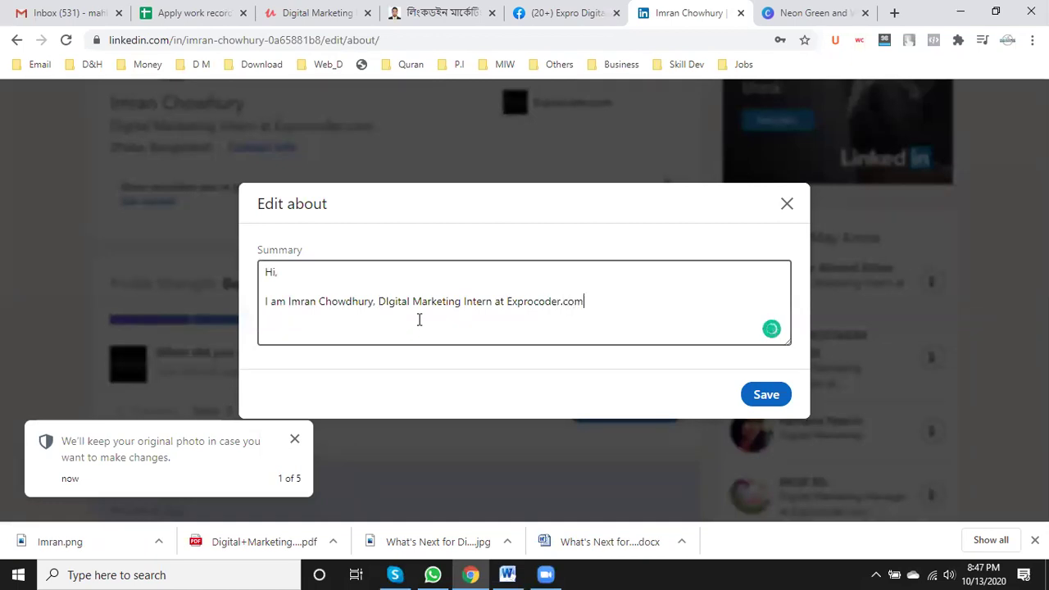
{"action": "type", "text": ","}
{"action": "key", "text": "BackSpace"}
{"action": "type", "text": ", Please"}
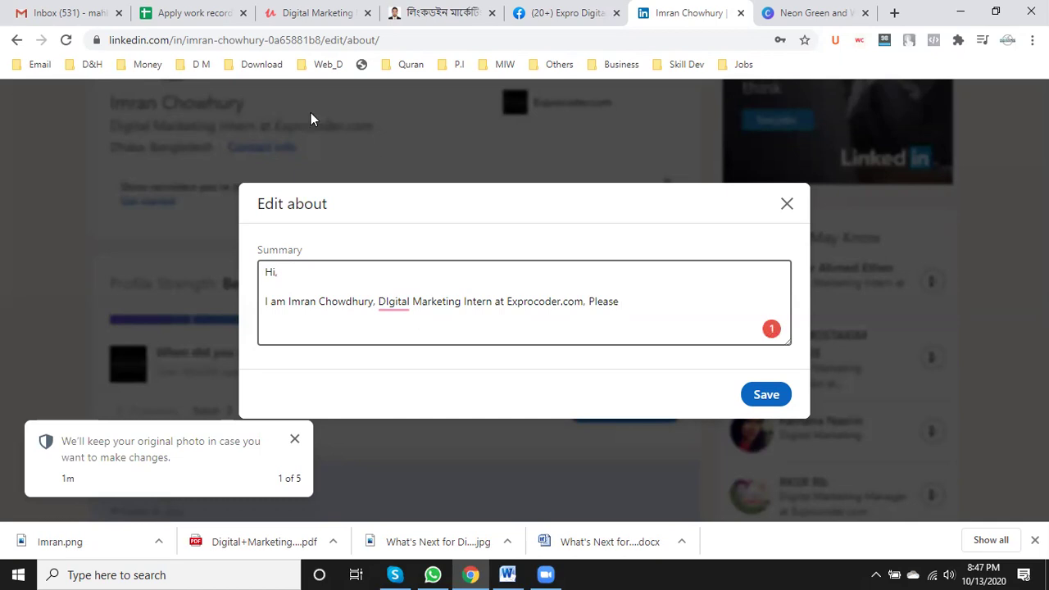
Step: Fix 'Digital', then add 'let Contact if you have DM intern job,', 'I'll help you for free' and 'Regards'
{"action": "mouse_move", "coordinate": [394, 302]}
{"action": "left_click", "coordinate": [410, 346]}
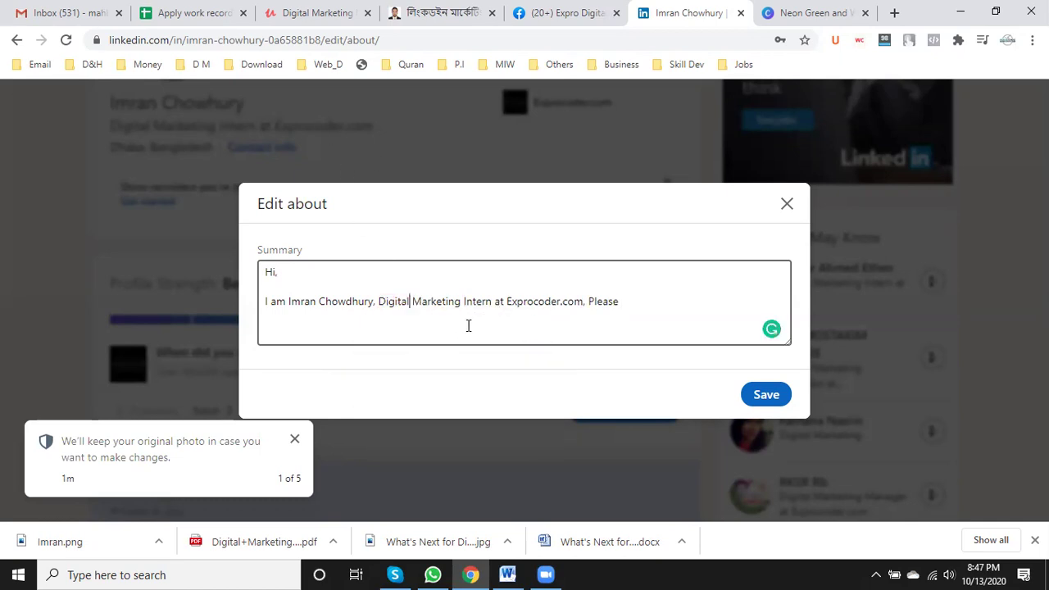
{"action": "type", "text": "letContact "}
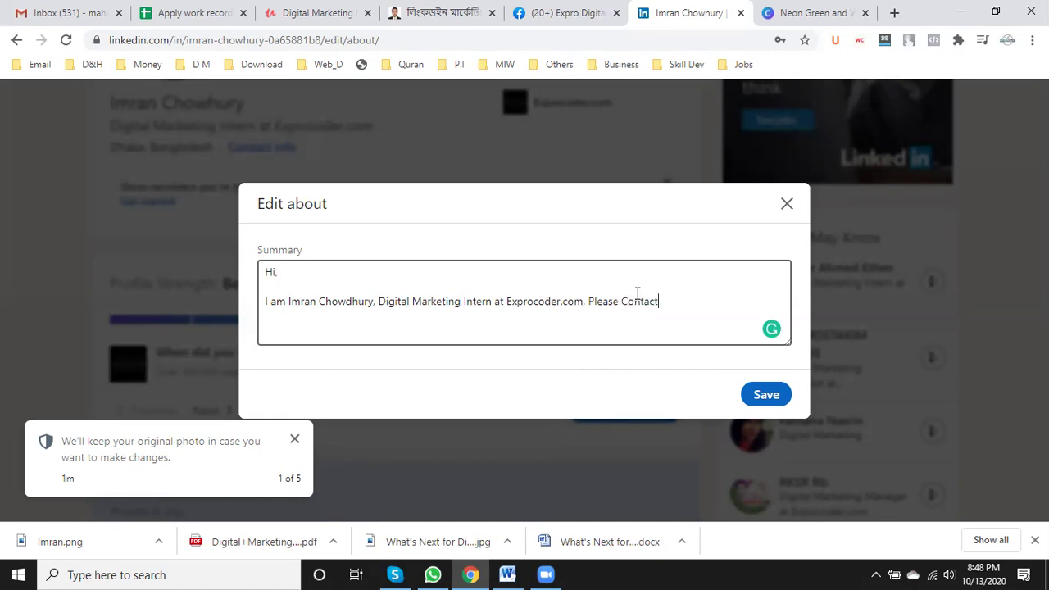
{"action": "type", "text": "if you have"}
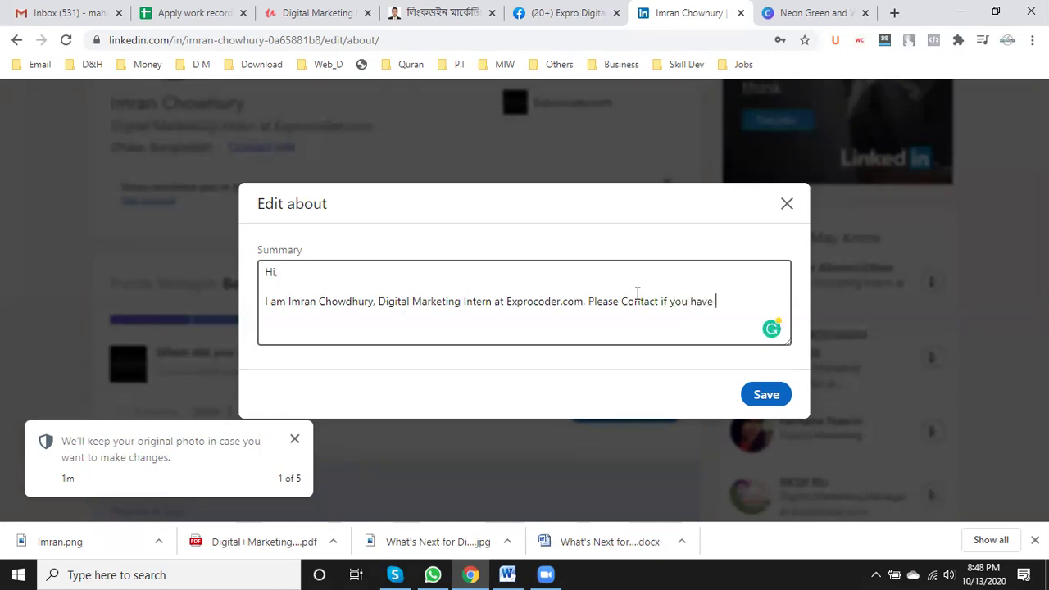
{"action": "type", "text": " DM intern job,"}
{"action": "key", "text": "Return"}
{"action": "type", "text": "I'll help you for free."}
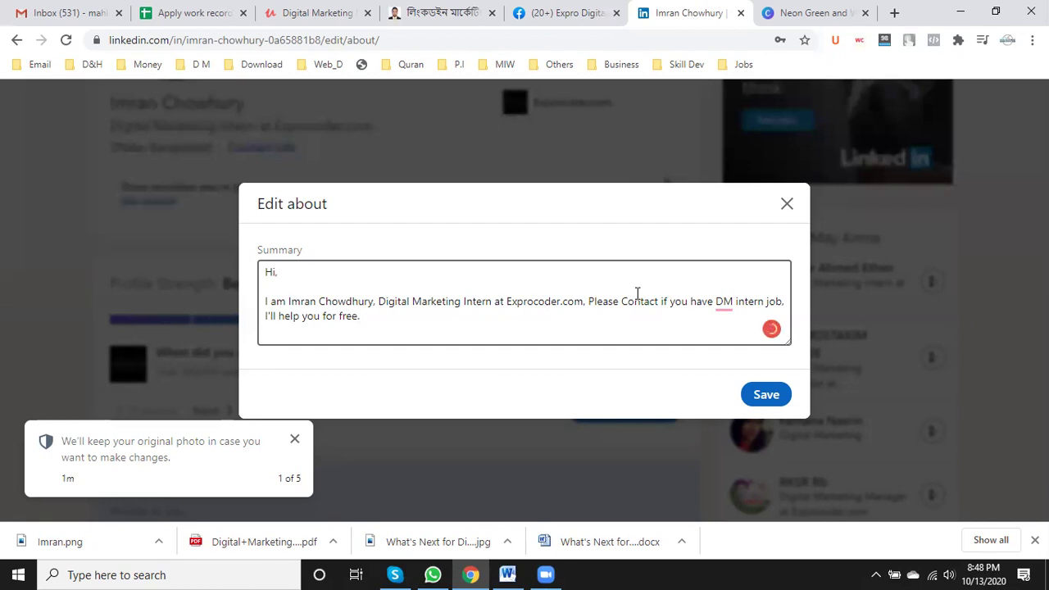
{"action": "key", "text": "Return"}
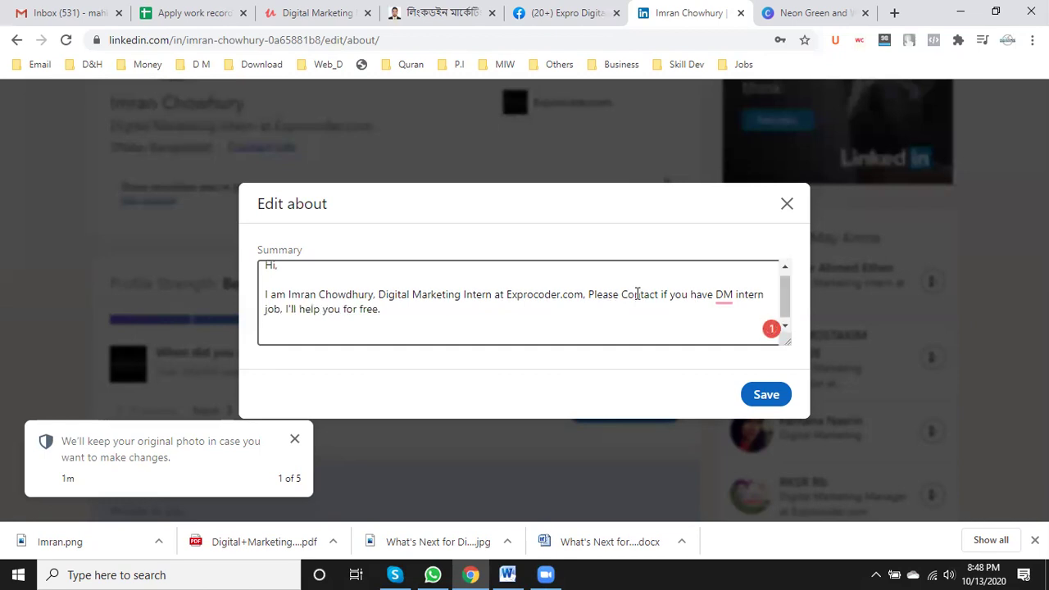
{"action": "type", "text": "Regards"}
Step: Replace 'free' with 'low cost' and accept Grammarly's fixes to read 'at a low cost'
{"action": "left_click", "coordinate": [423, 309]}
{"action": "key", "text": "BackSpace"}
{"action": "key", "text": "BackSpace"}
{"action": "key", "text": "BackSpace"}
{"action": "key", "text": "BackSpace"}
{"action": "key", "text": "BackSpace"}
{"action": "type", "text": "low cost"}
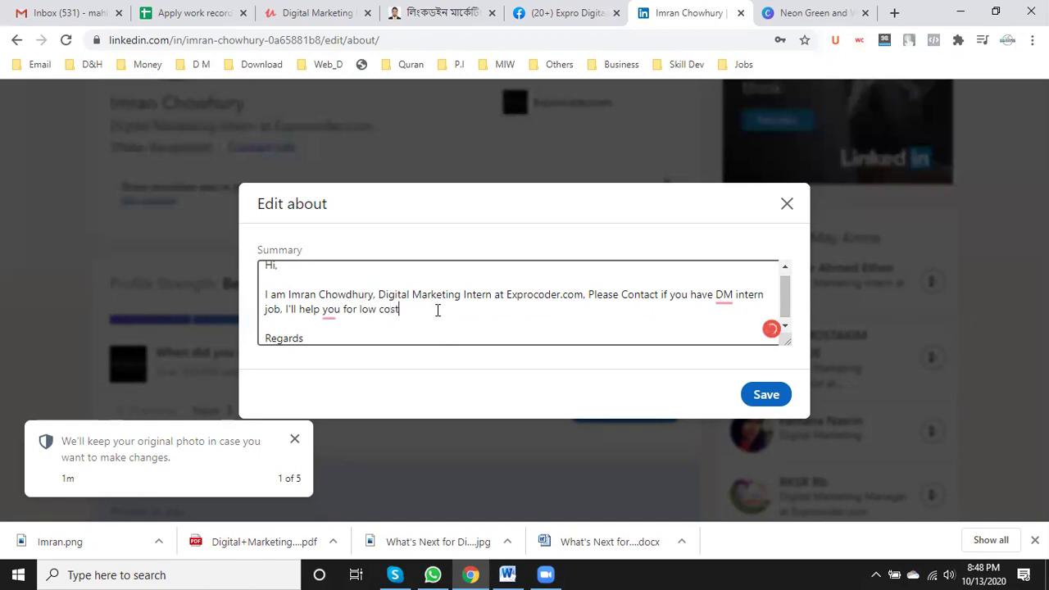
{"action": "left_click", "coordinate": [331, 309]}
{"action": "left_click", "coordinate": [328, 353]}
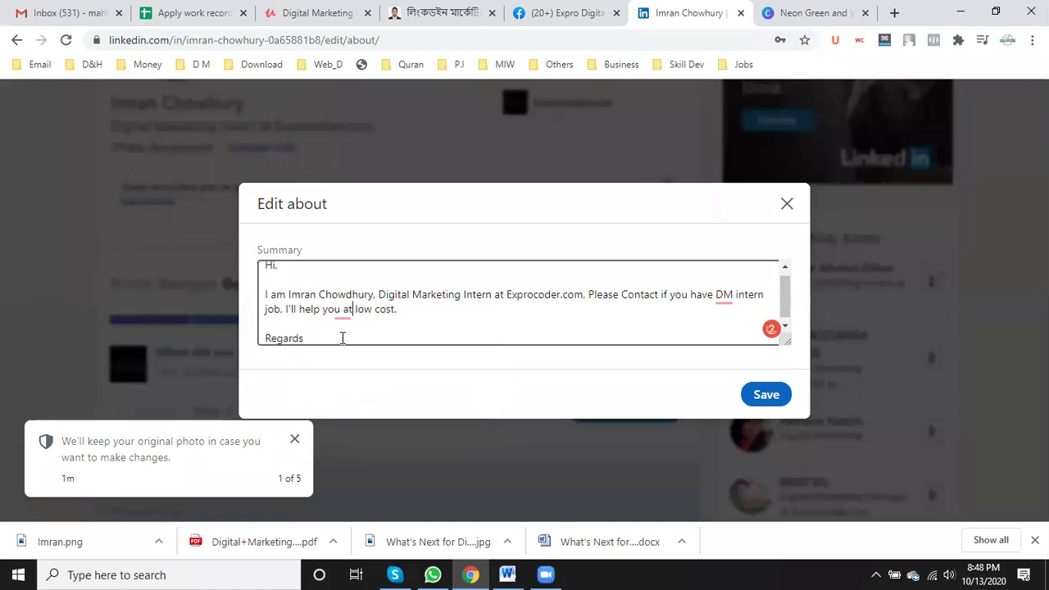
{"action": "left_click", "coordinate": [336, 334]}
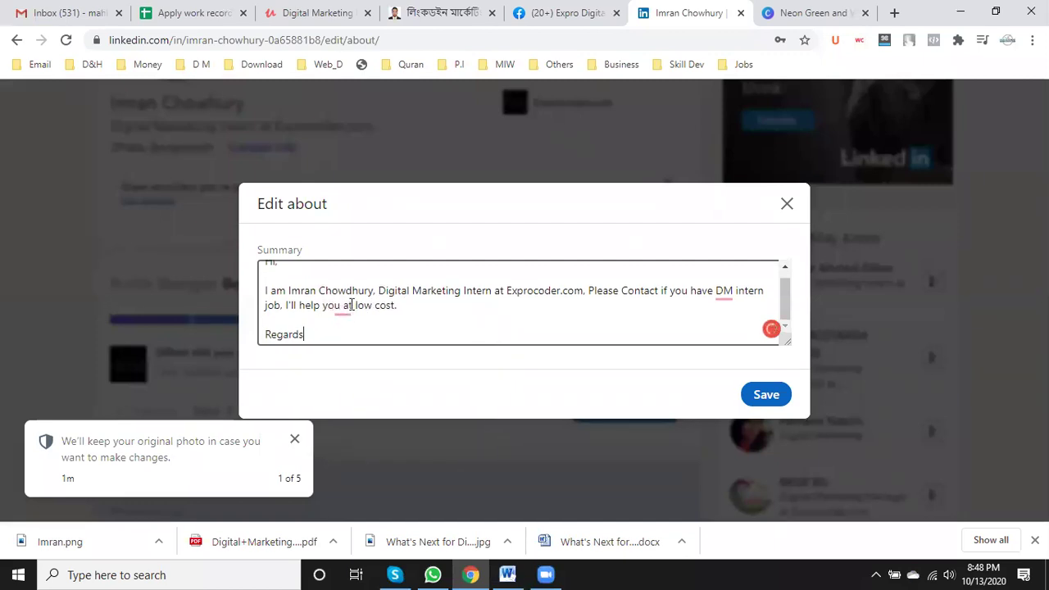
{"action": "mouse_move", "coordinate": [351, 304]}
{"action": "left_click", "coordinate": [354, 345]}
Step: Add the user's name below 'Regards' and save the About summary
{"action": "key", "text": "Return"}
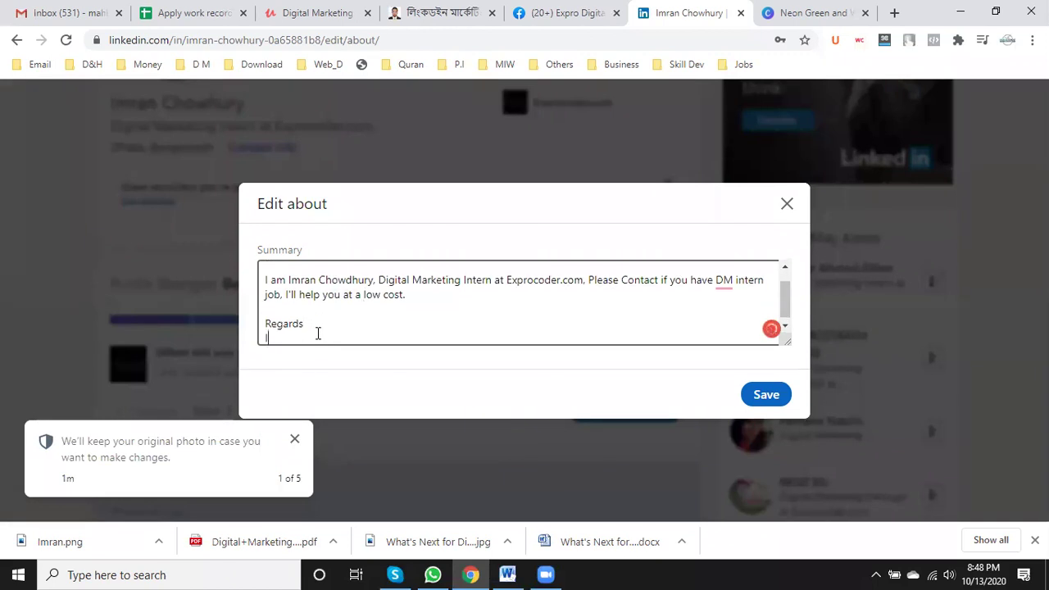
{"action": "type", "text": "Imran"}
{"action": "left_click", "coordinate": [645, 295]}
{"action": "left_click", "coordinate": [759, 395]}
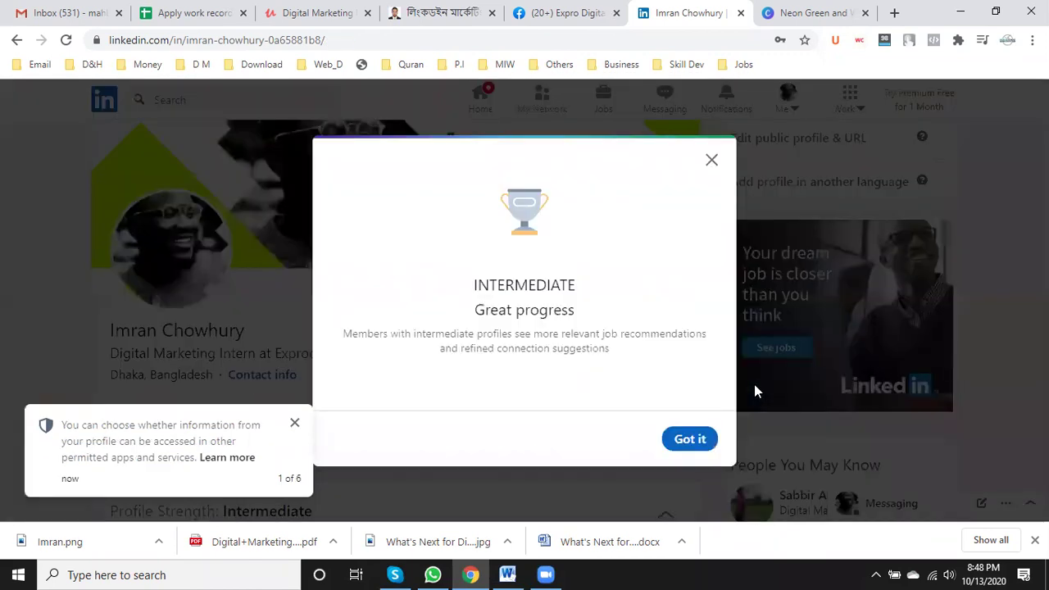
Step: Dismiss the Intermediate notice and choose Add profile section > Featured > Links
{"action": "left_click", "coordinate": [714, 444]}
{"action": "scroll", "coordinate": [532, 457], "scroll_direction": "down", "scroll_amount": 1}
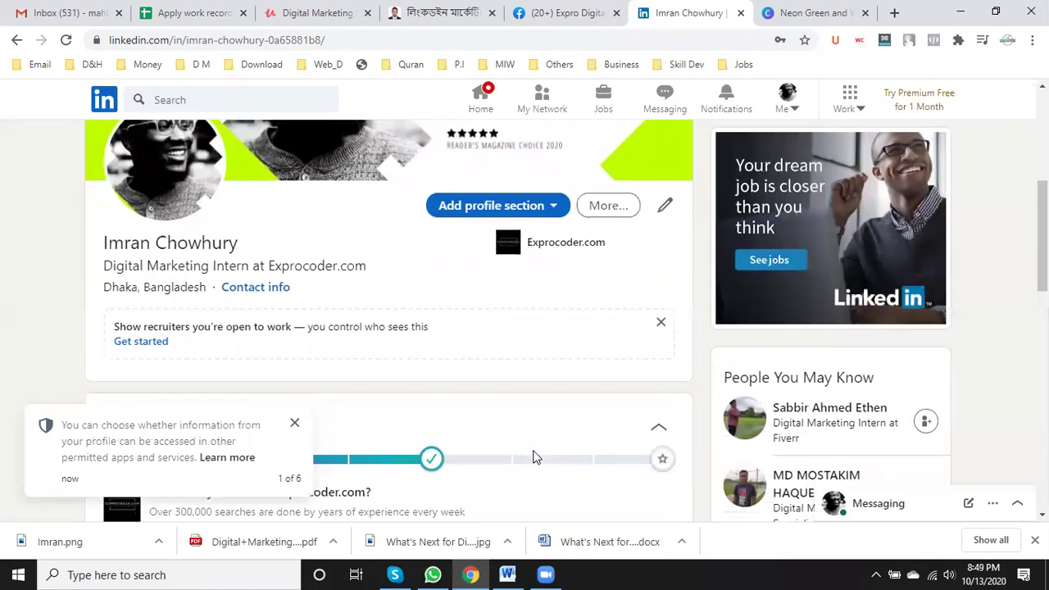
{"action": "scroll", "coordinate": [532, 458], "scroll_direction": "down", "scroll_amount": 1}
{"action": "scroll", "coordinate": [532, 457], "scroll_direction": "up", "scroll_amount": 2}
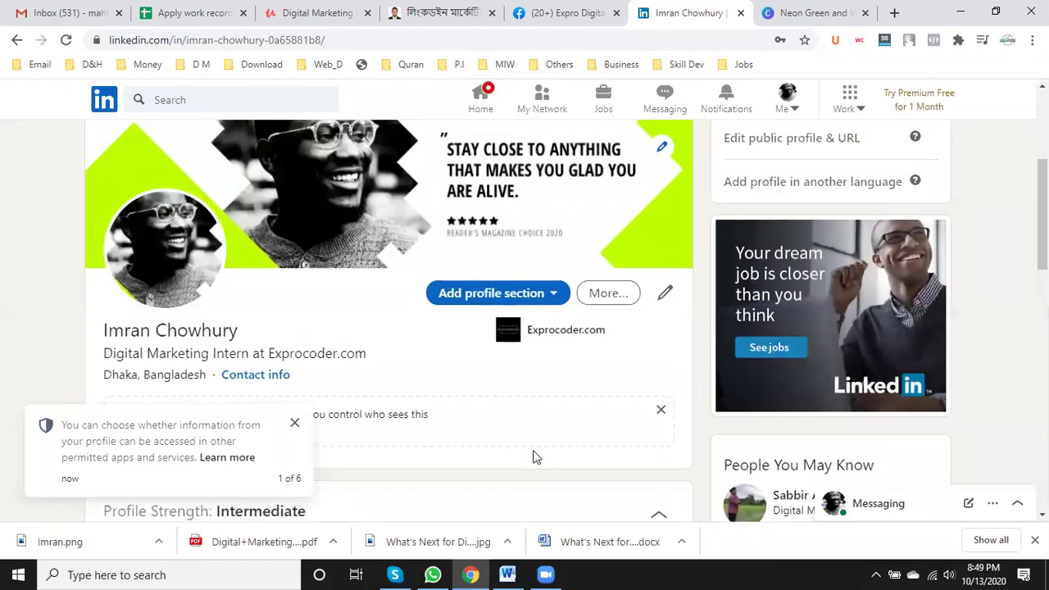
{"action": "scroll", "coordinate": [459, 412], "scroll_direction": "down", "scroll_amount": 3}
{"action": "scroll", "coordinate": [551, 345], "scroll_direction": "up", "scroll_amount": 2}
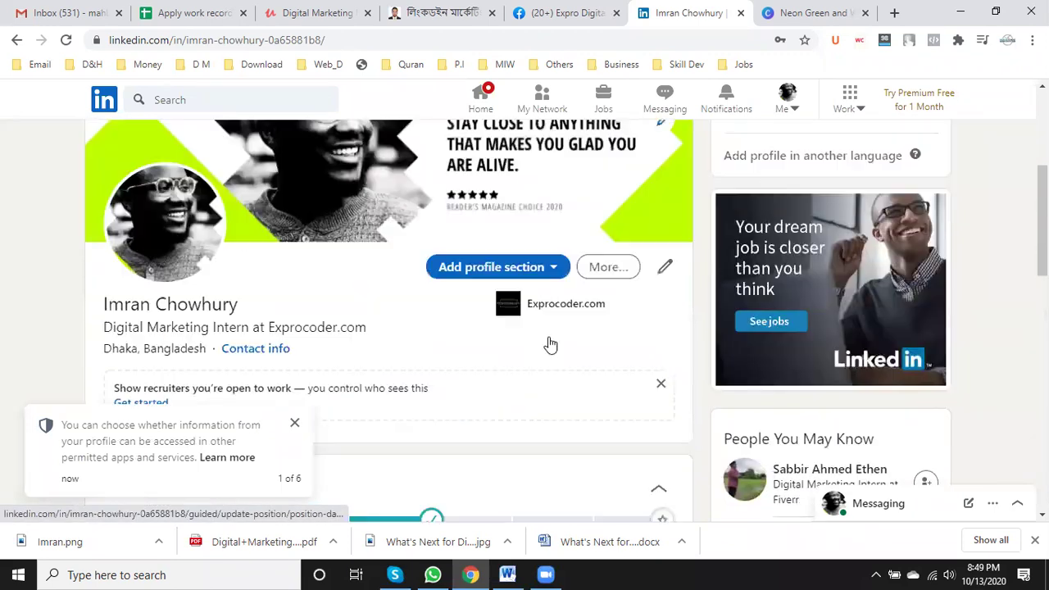
{"action": "scroll", "coordinate": [553, 320], "scroll_direction": "up", "scroll_amount": 1}
{"action": "left_click", "coordinate": [554, 293]}
{"action": "scroll", "coordinate": [561, 308], "scroll_direction": "down", "scroll_amount": 1}
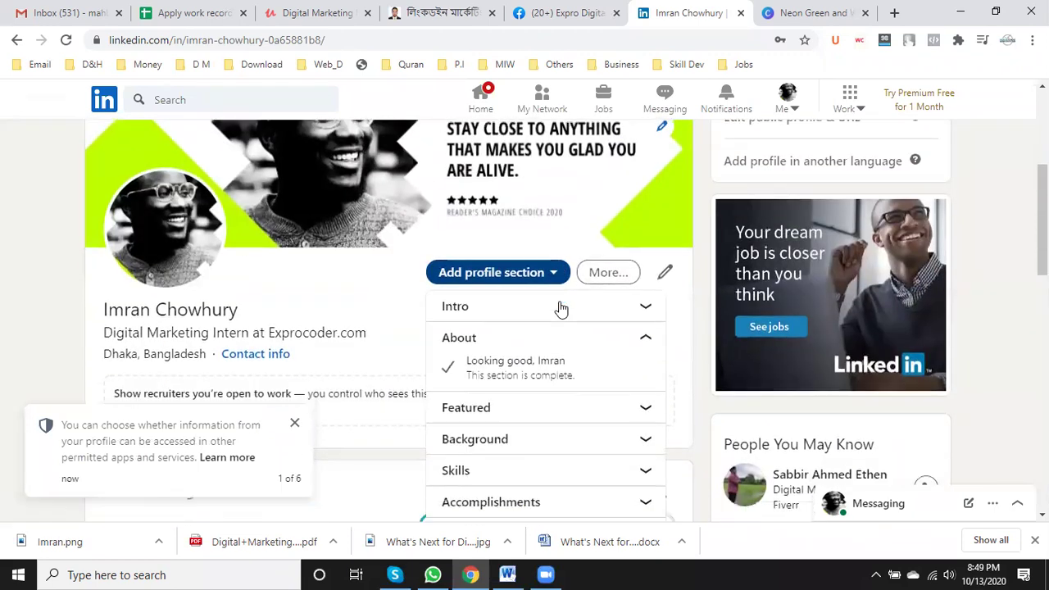
{"action": "scroll", "coordinate": [561, 308], "scroll_direction": "down", "scroll_amount": 1}
{"action": "left_click", "coordinate": [567, 352]}
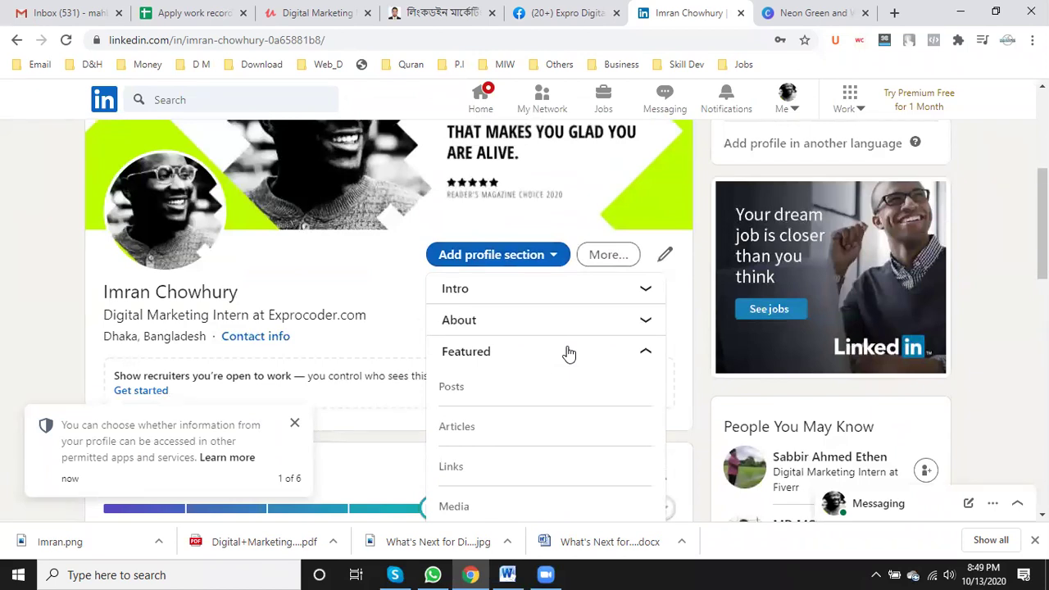
{"action": "left_click", "coordinate": [488, 467]}
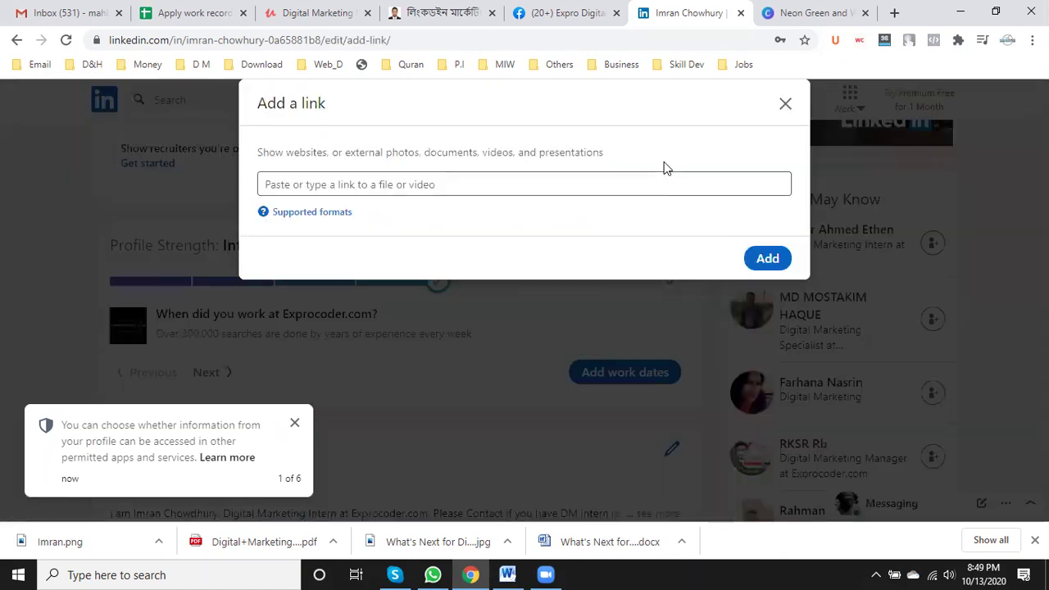
Step: Load exprocoder.com in another browser tab and select its address to copy
{"action": "left_click", "coordinate": [795, 13]}
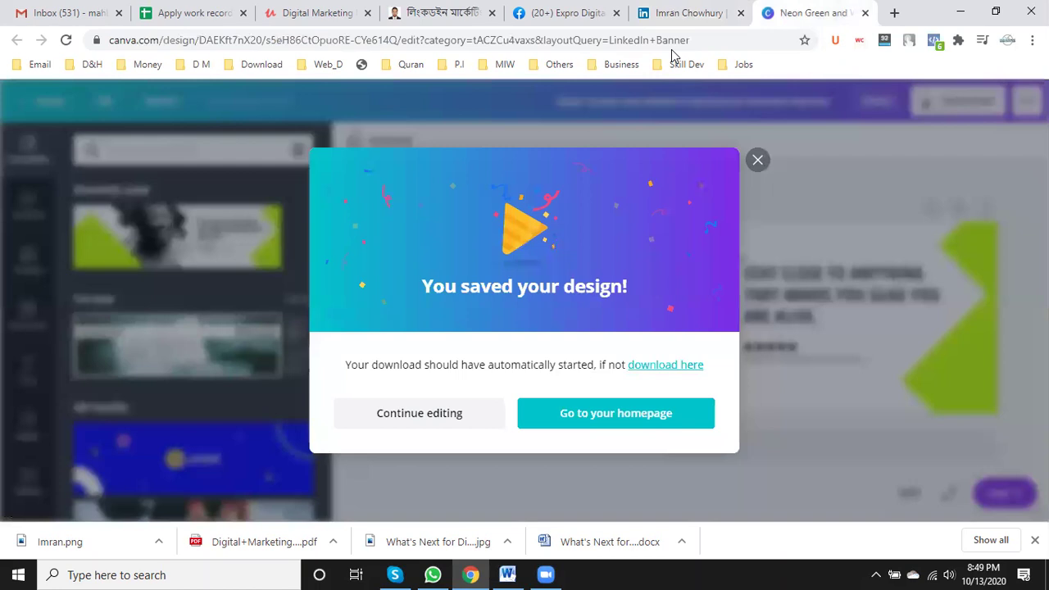
{"action": "left_click", "coordinate": [573, 43]}
{"action": "type", "text": "expro"}
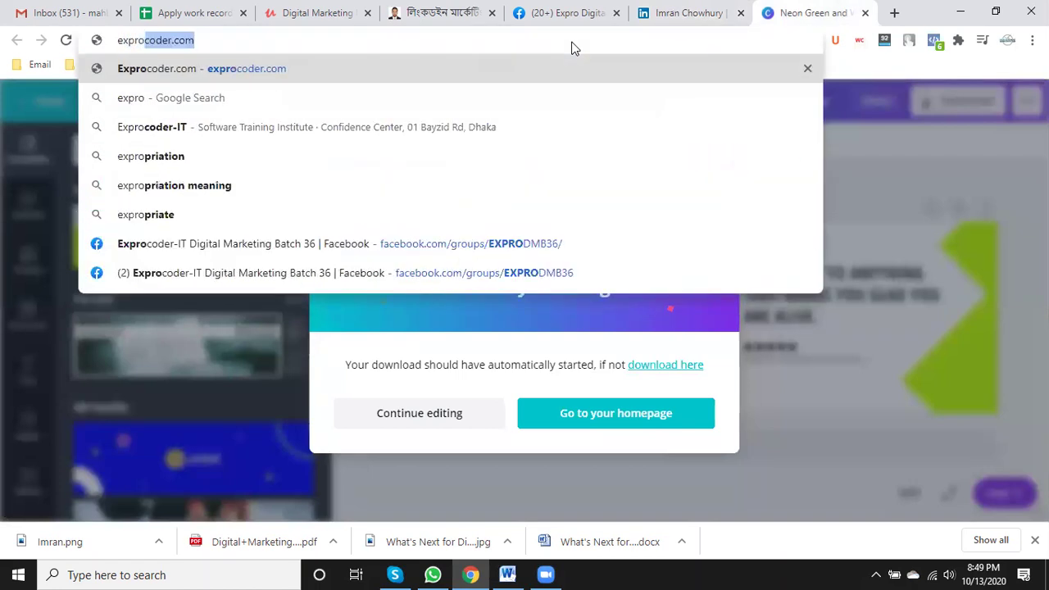
{"action": "key", "text": "Right"}
{"action": "key", "text": "Return"}
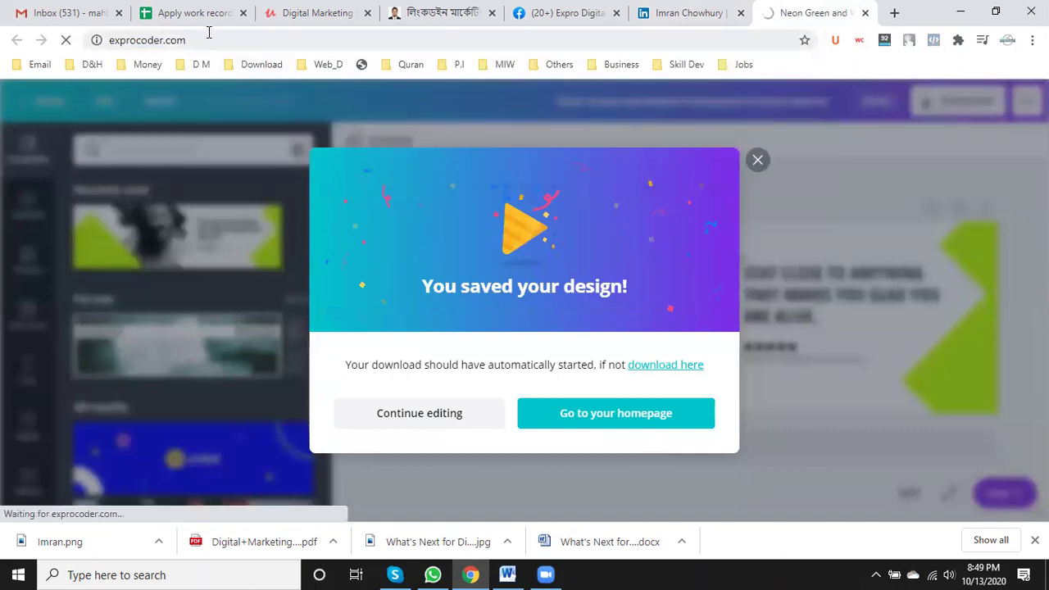
{"action": "left_click", "coordinate": [209, 35]}
{"action": "key", "text": "ctrl+c"}
{"action": "left_click", "coordinate": [648, 10]}
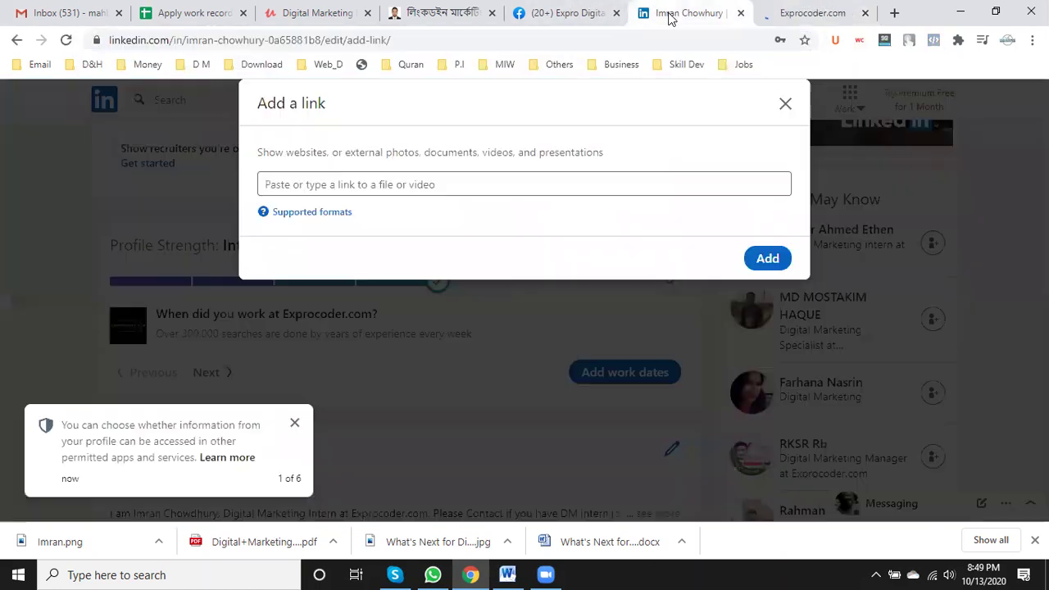
{"action": "left_click", "coordinate": [370, 183]}
{"action": "key", "text": "ctrl+v"}
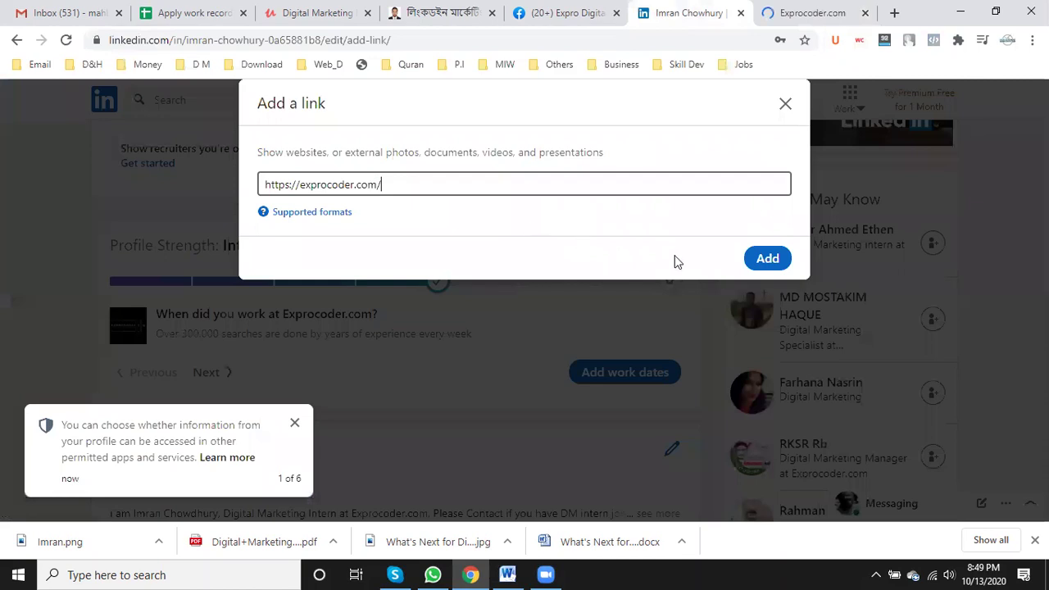
{"action": "left_click", "coordinate": [773, 264]}
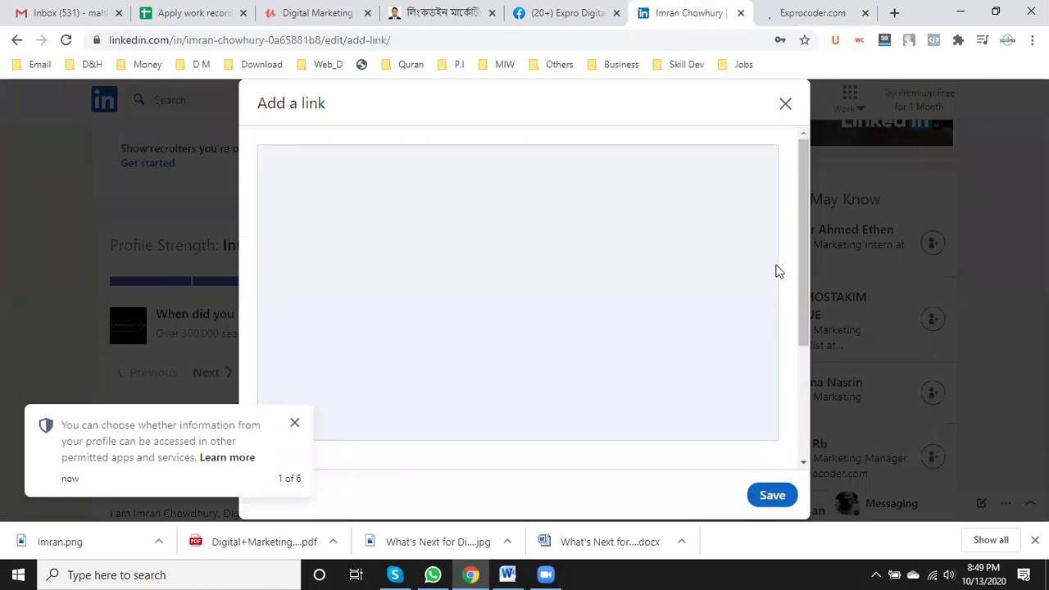
{"action": "scroll", "coordinate": [541, 265], "scroll_direction": "down", "scroll_amount": 2}
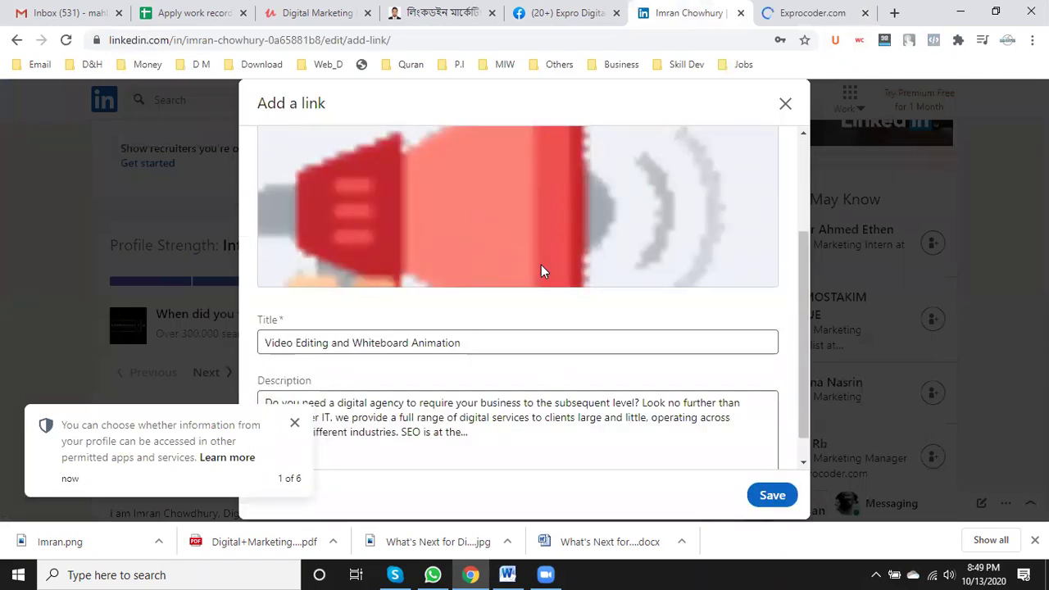
{"action": "scroll", "coordinate": [541, 265], "scroll_direction": "down", "scroll_amount": 1}
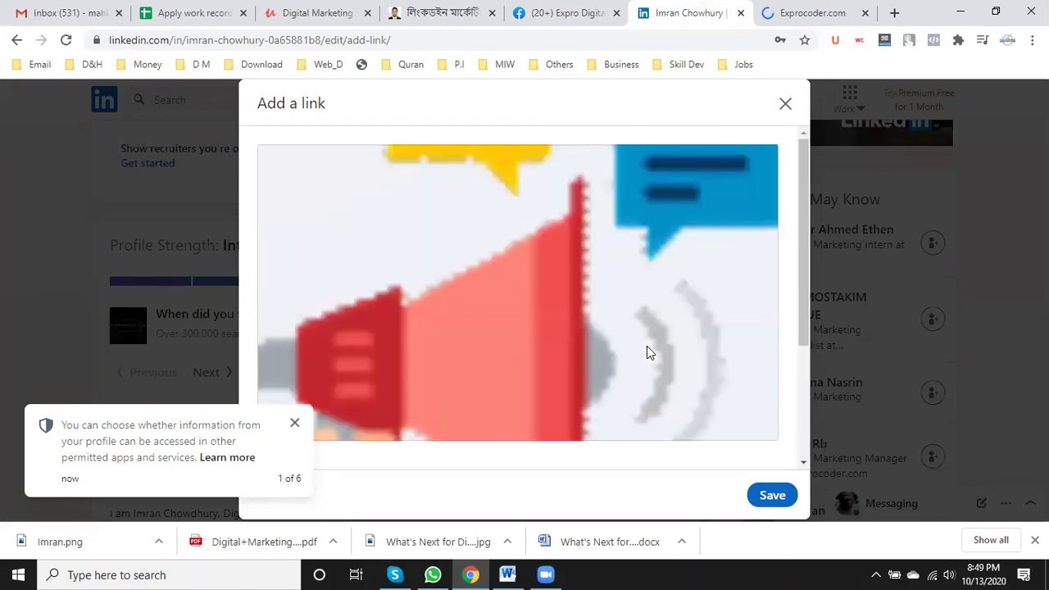
{"action": "left_click", "coordinate": [765, 494]}
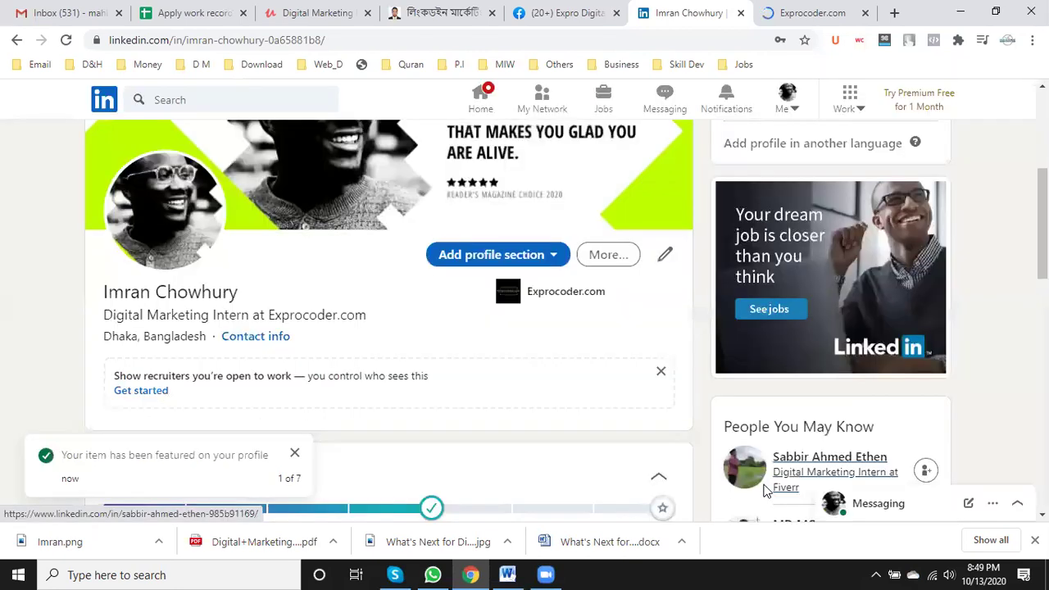
Step: Open Add profile section > Background > Work experience, cancelling an accidental Featured media pick
{"action": "left_click", "coordinate": [552, 258]}
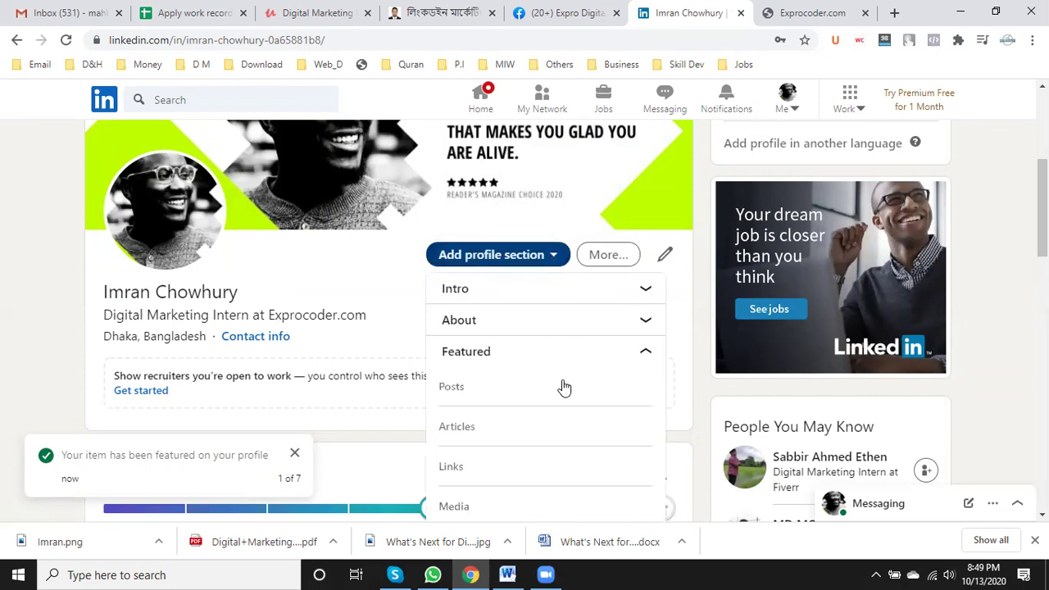
{"action": "scroll", "coordinate": [562, 388], "scroll_direction": "down", "scroll_amount": 1}
{"action": "left_click", "coordinate": [479, 430]}
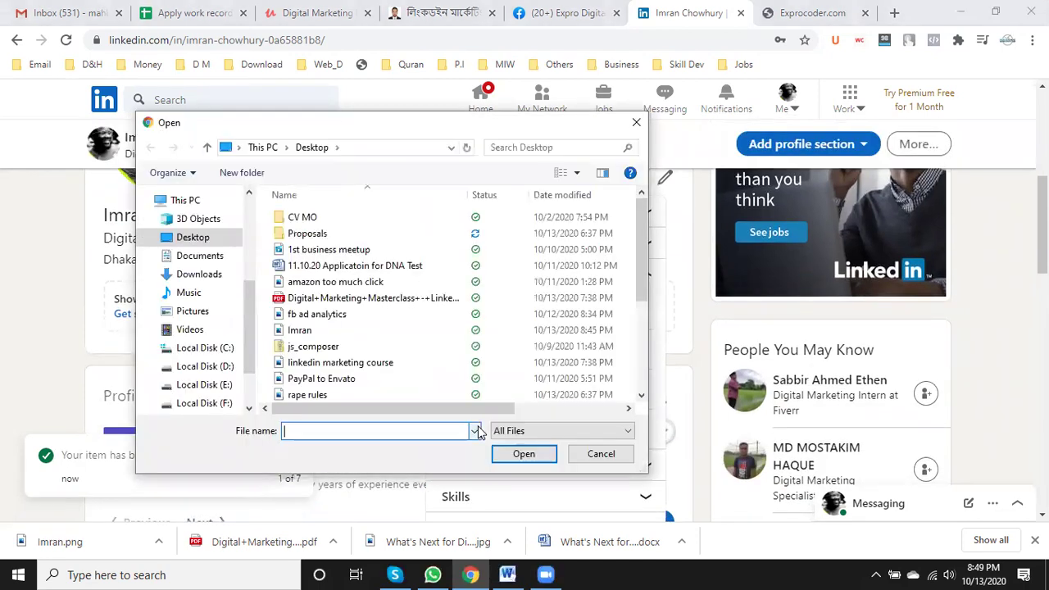
{"action": "left_click", "coordinate": [636, 122]}
{"action": "scroll", "coordinate": [507, 327], "scroll_direction": "down", "scroll_amount": 2}
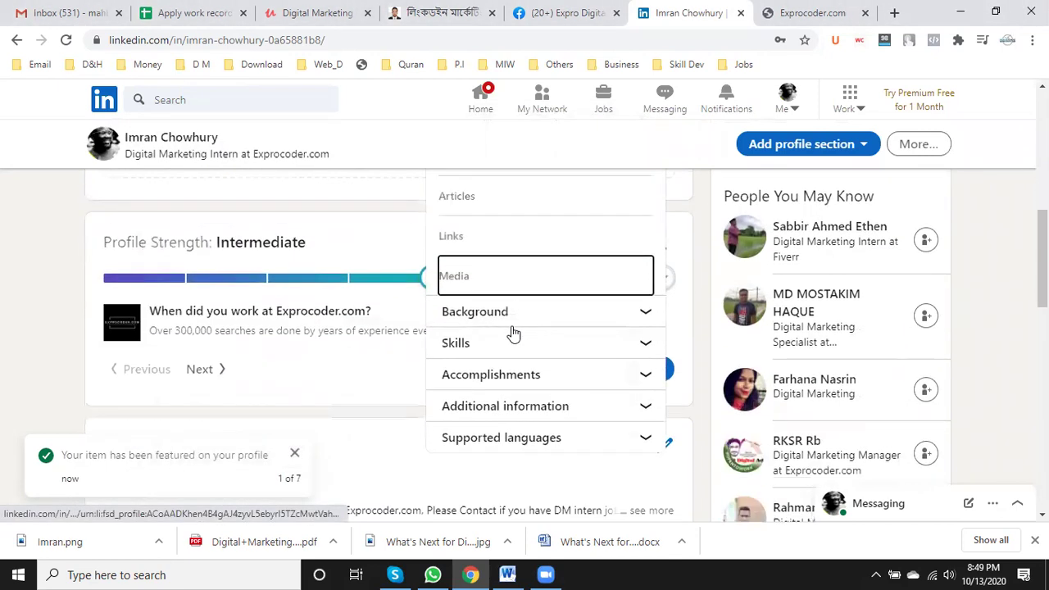
{"action": "left_click", "coordinate": [534, 326]}
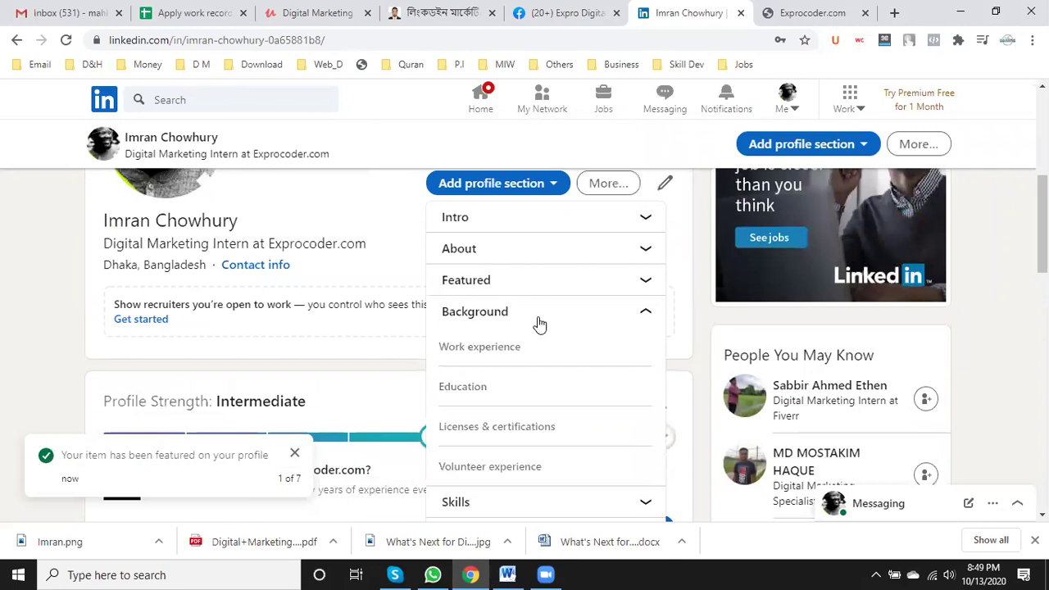
{"action": "scroll", "coordinate": [537, 325], "scroll_direction": "down", "scroll_amount": 1}
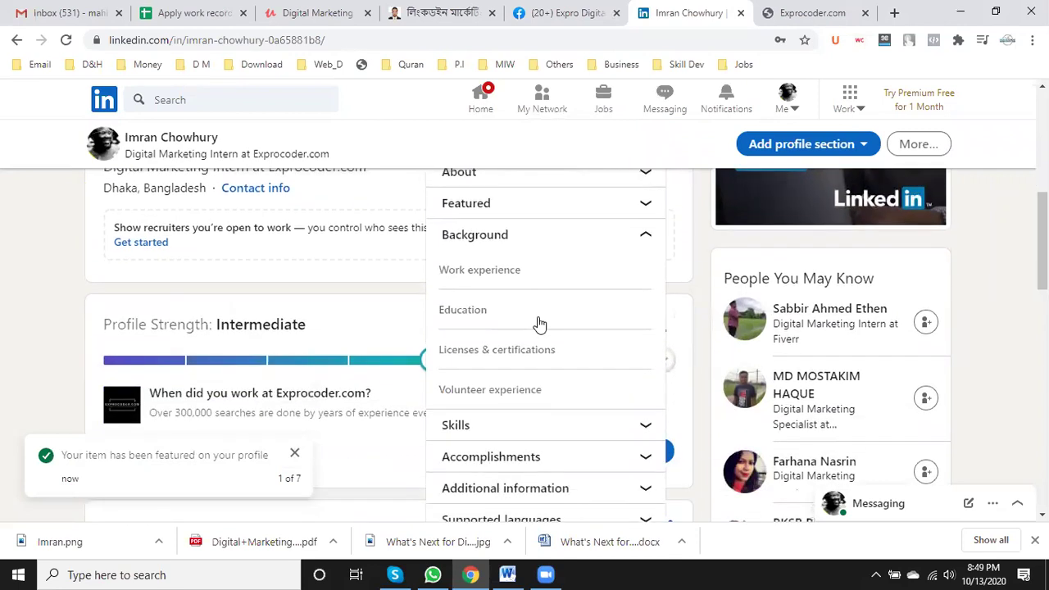
{"action": "left_click", "coordinate": [525, 276]}
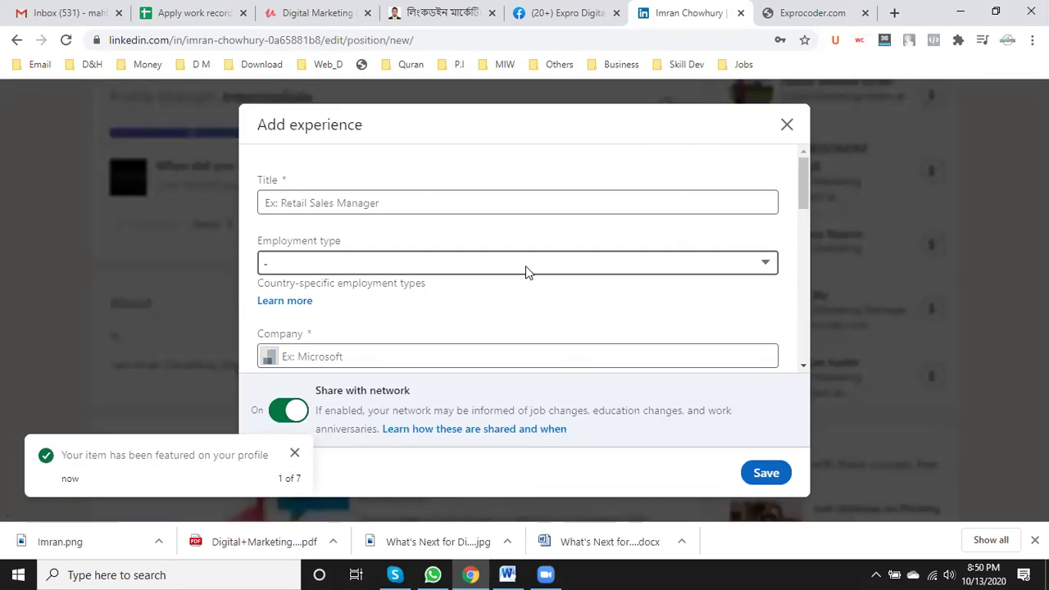
Step: Enter the title 'Twitter Marketing' and set employment type to Freelance
{"action": "left_click", "coordinate": [361, 204]}
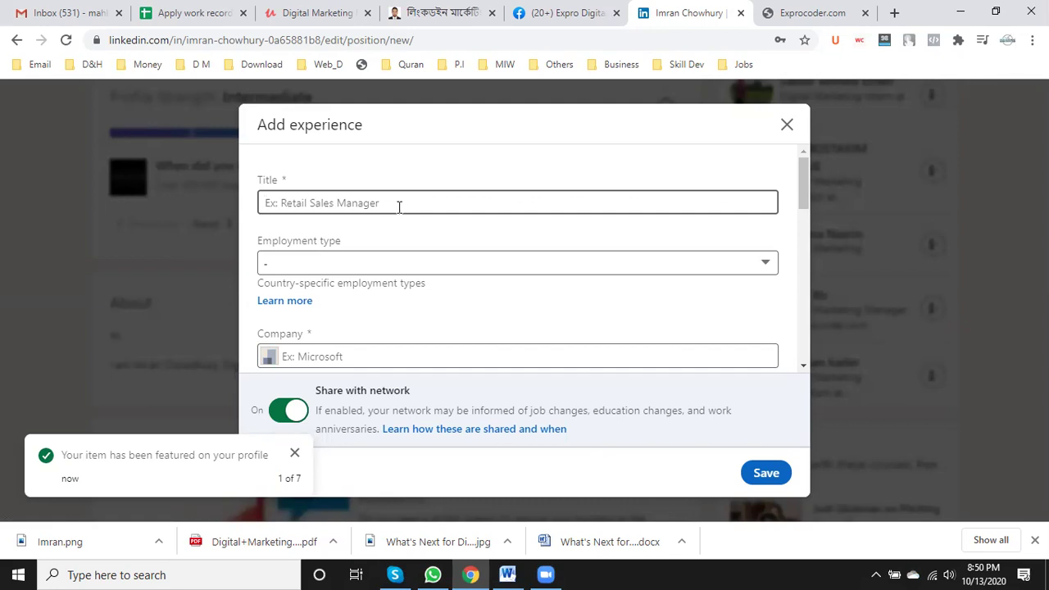
{"action": "type", "text": "Face"}
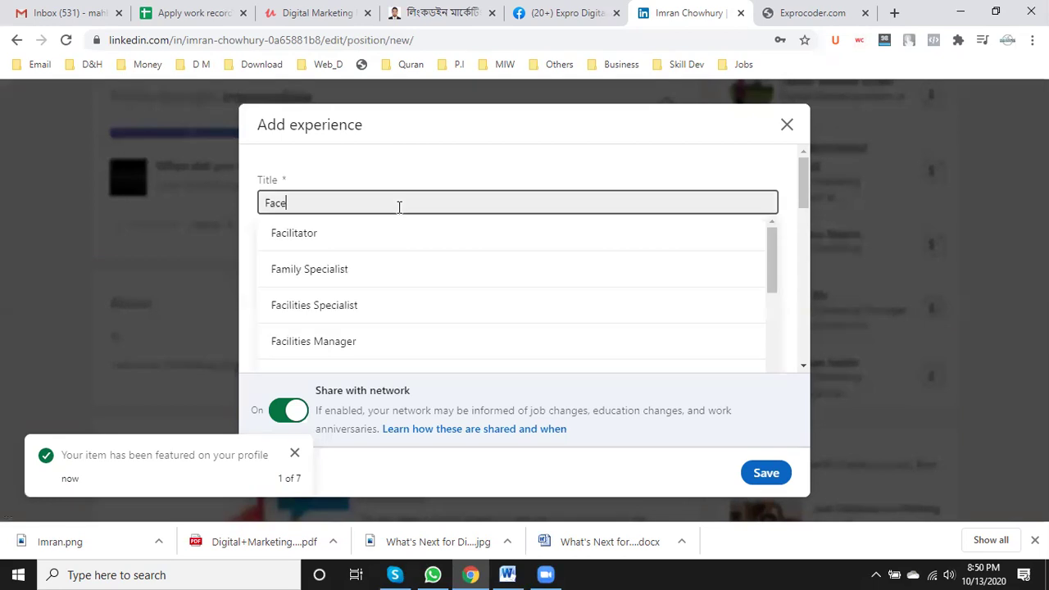
{"action": "type", "text": "book"}
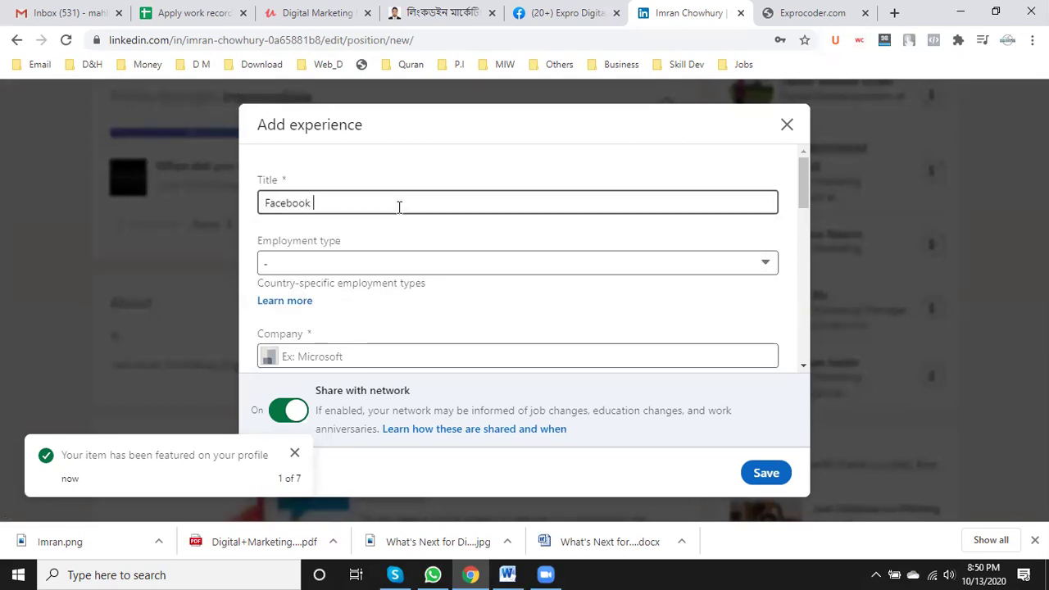
{"action": "key", "text": "BackSpace"}
{"action": "key", "text": "BackSpace"}
{"action": "key", "text": "BackSpace"}
{"action": "key", "text": "BackSpace"}
{"action": "key", "text": "BackSpace"}
{"action": "key", "text": "BackSpace"}
{"action": "key", "text": "BackSpace"}
{"action": "type", "text": "T"}
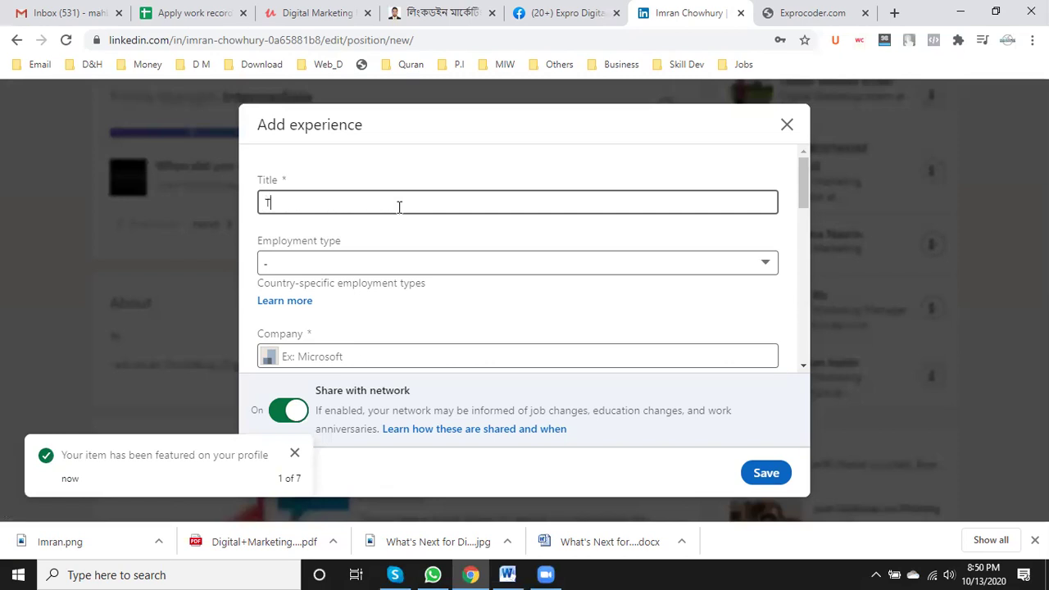
{"action": "type", "text": "witter Mareting"}
{"action": "key", "text": "BackSpace"}
{"action": "key", "text": "BackSpace"}
{"action": "key", "text": "BackSpace"}
{"action": "key", "text": "BackSpace"}
{"action": "type", "text": "keting"}
{"action": "left_click", "coordinate": [339, 263]}
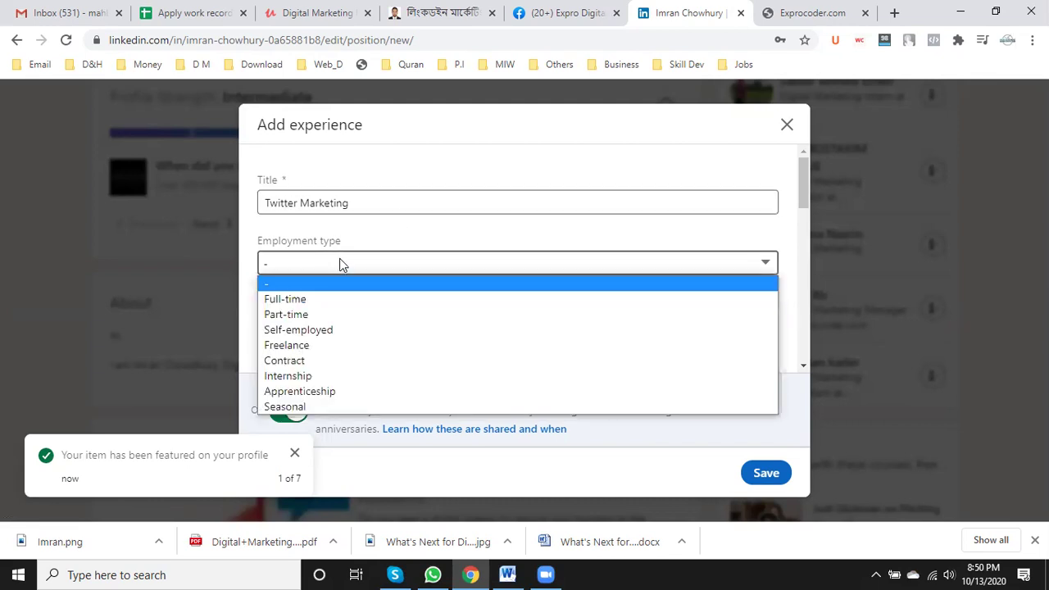
{"action": "left_click", "coordinate": [305, 345]}
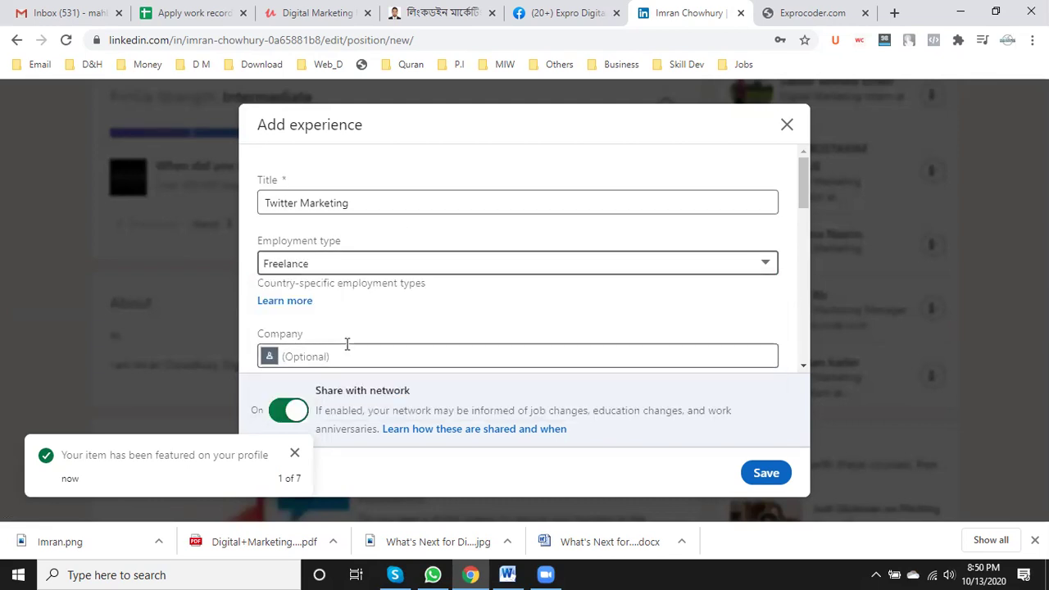
Step: Set the company to BPOEngine and the location to Canada
{"action": "left_click", "coordinate": [347, 347]}
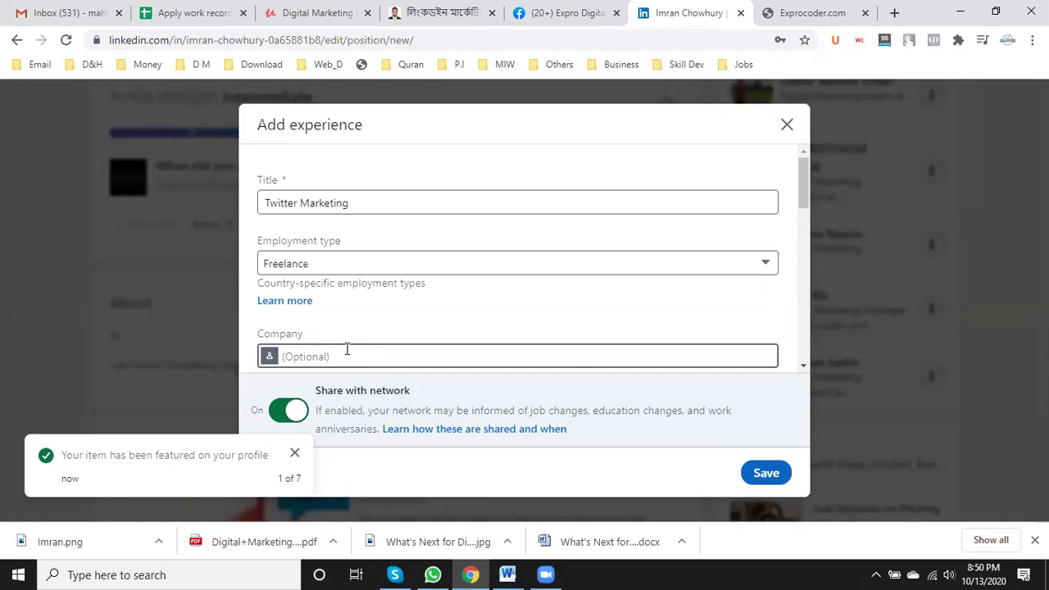
{"action": "type", "text": "BPOEngine"}
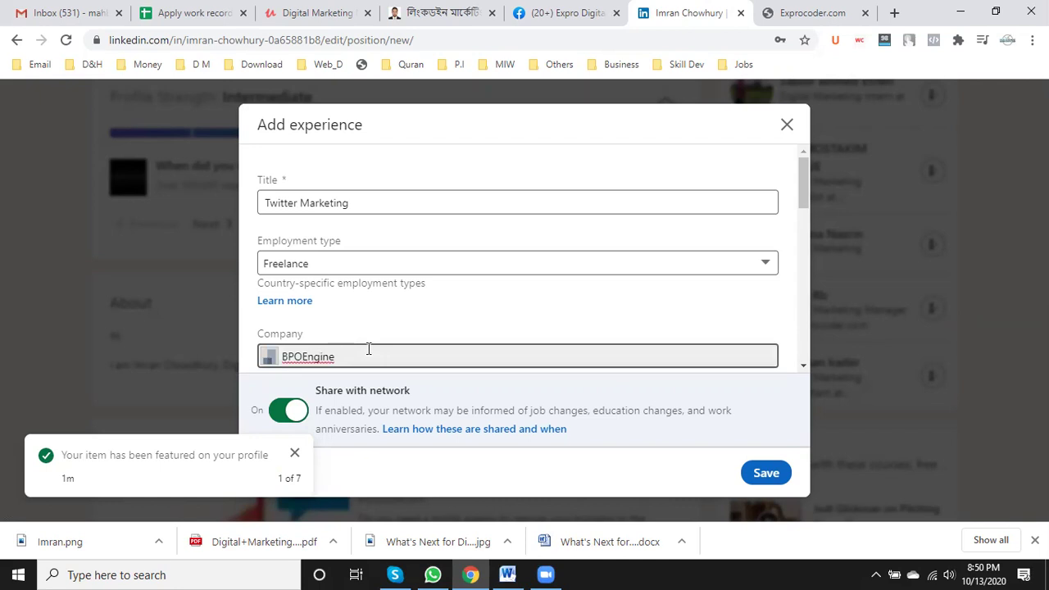
{"action": "type", "text": "om"}
{"action": "scroll", "coordinate": [422, 319], "scroll_direction": "down", "scroll_amount": 2}
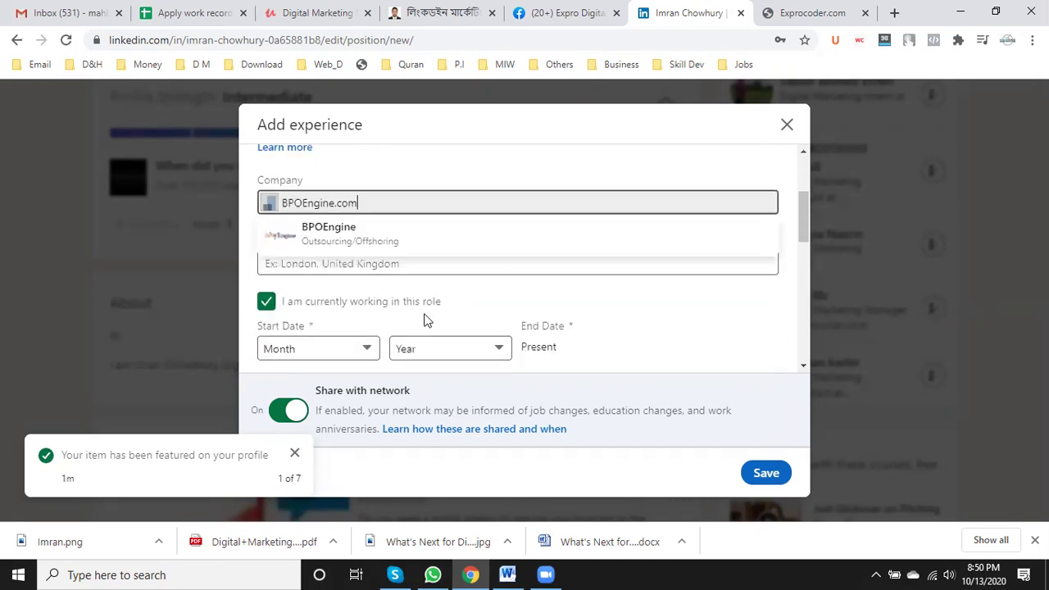
{"action": "left_click", "coordinate": [358, 240]}
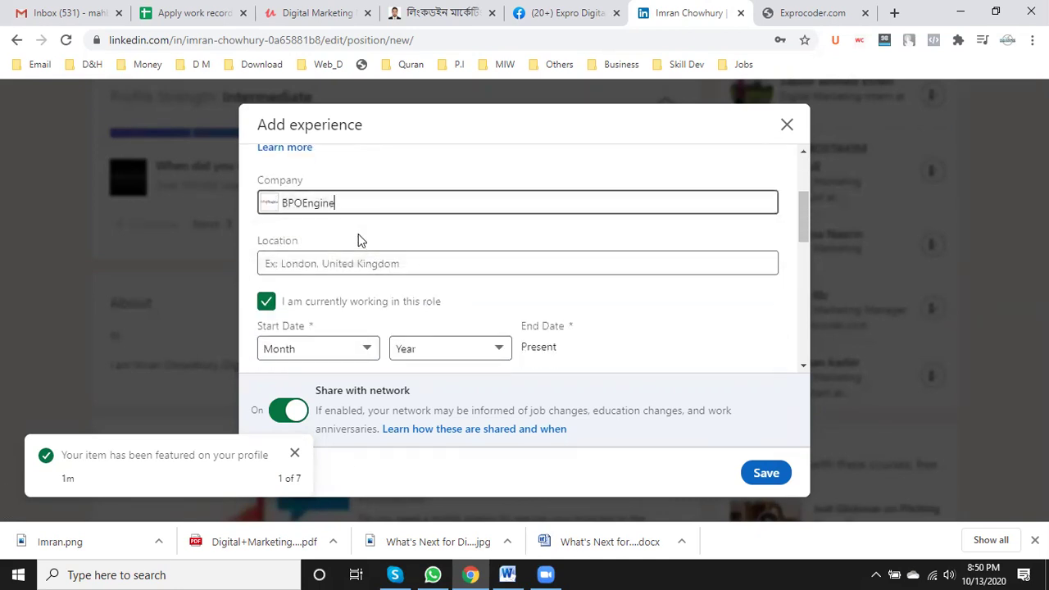
{"action": "left_click", "coordinate": [349, 263]}
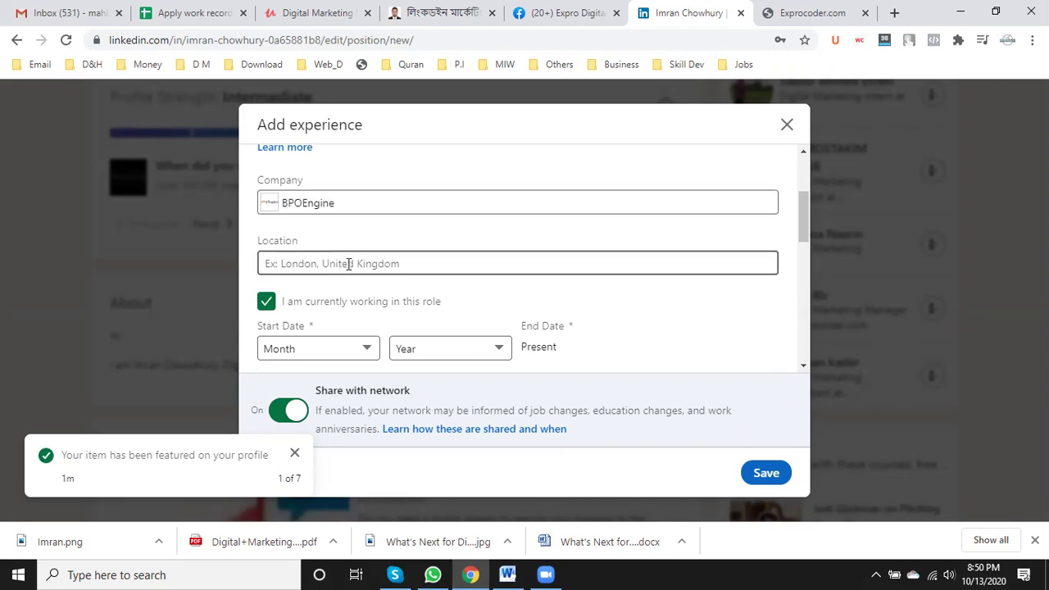
{"action": "type", "text": "C"}
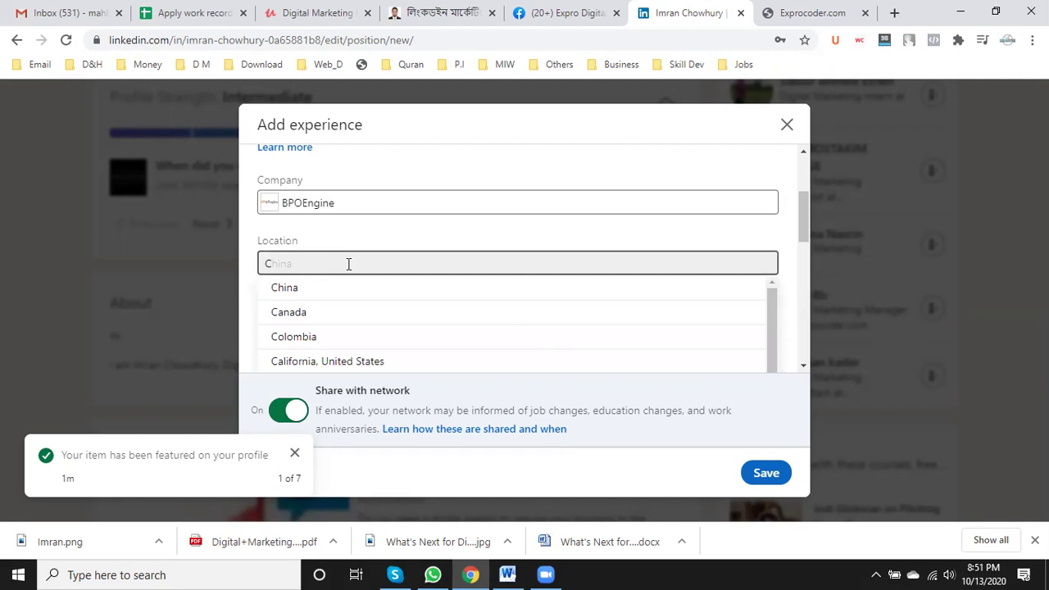
{"action": "left_click", "coordinate": [325, 310]}
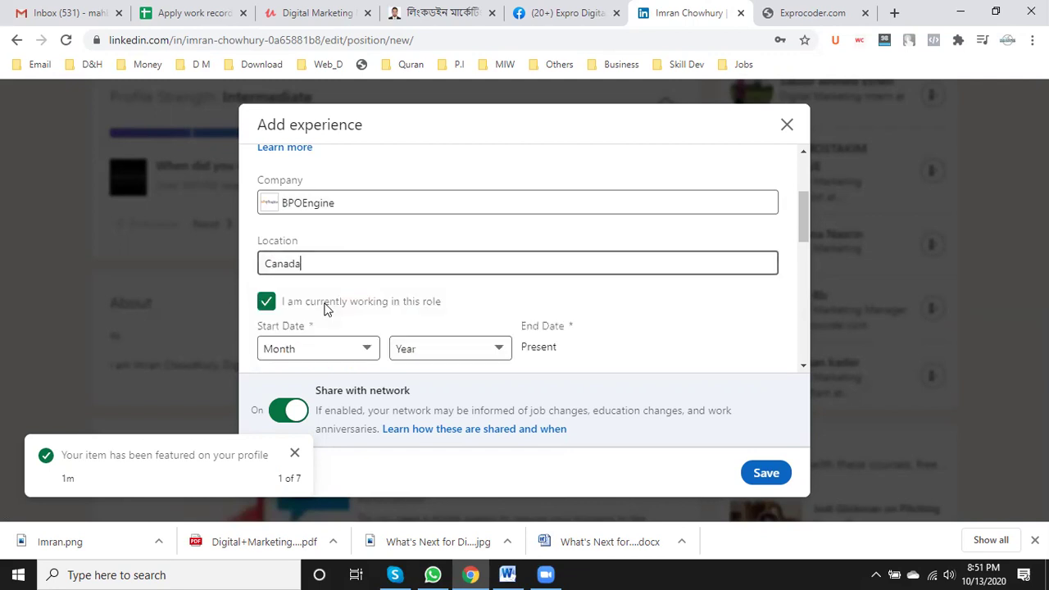
{"action": "scroll", "coordinate": [367, 301], "scroll_direction": "down", "scroll_amount": 2}
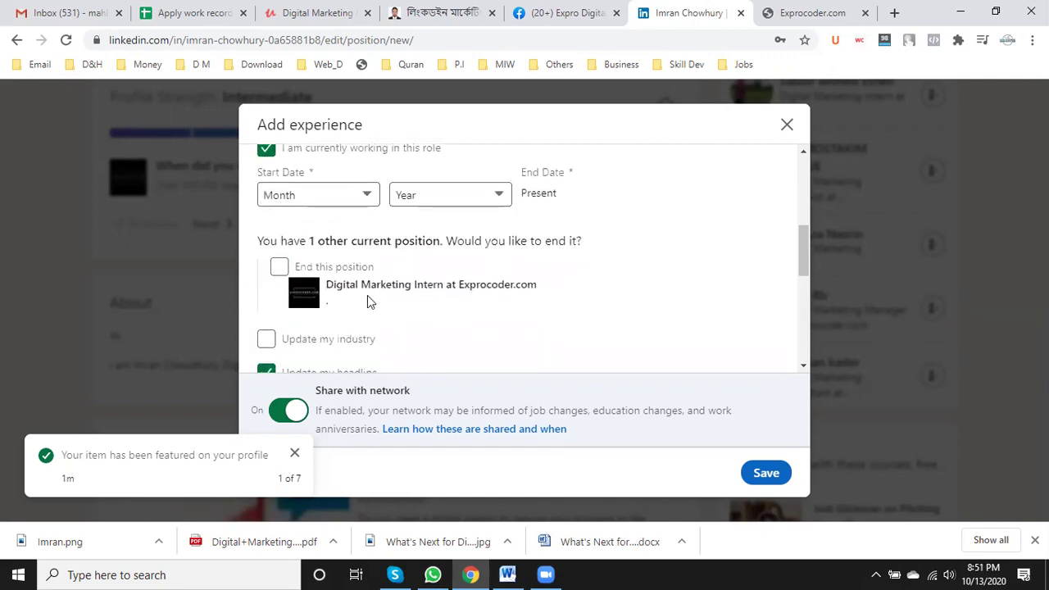
Step: Set the role's start date to November 2019
{"action": "left_click", "coordinate": [355, 194]}
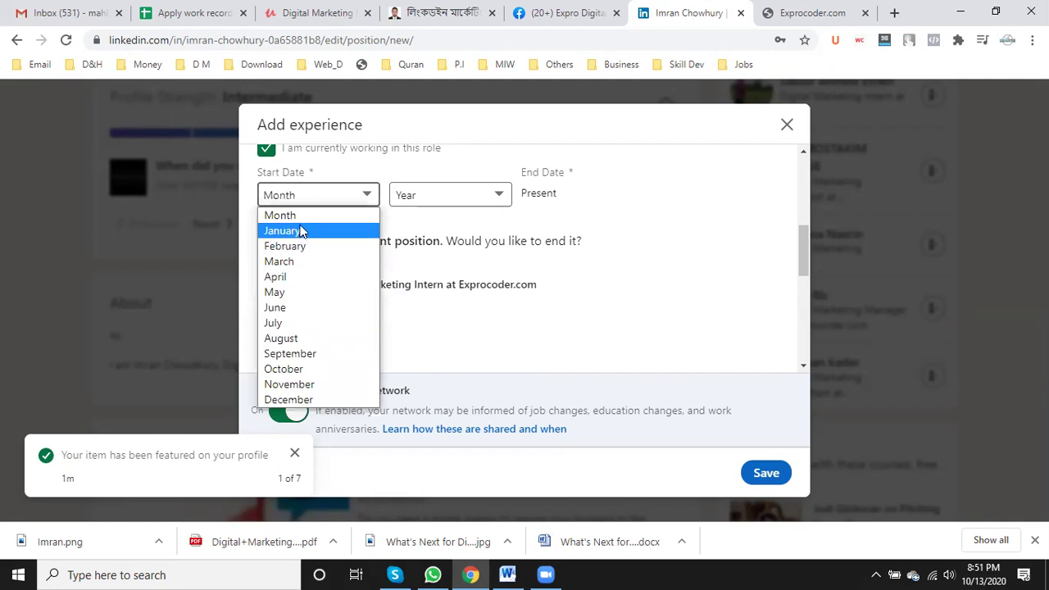
{"action": "left_click", "coordinate": [315, 369]}
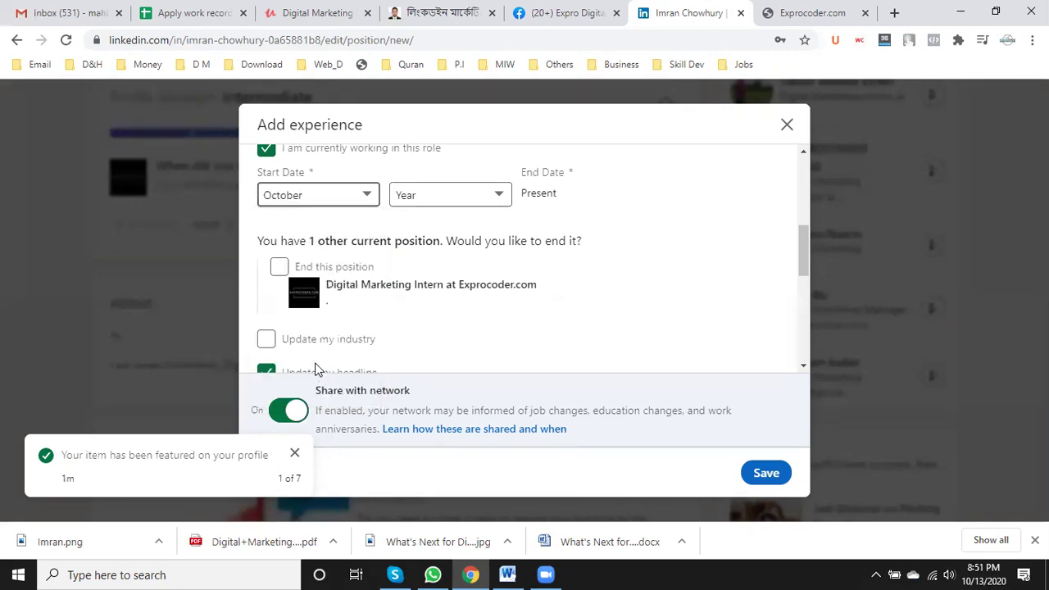
{"action": "left_click", "coordinate": [342, 200]}
{"action": "left_click", "coordinate": [325, 382]}
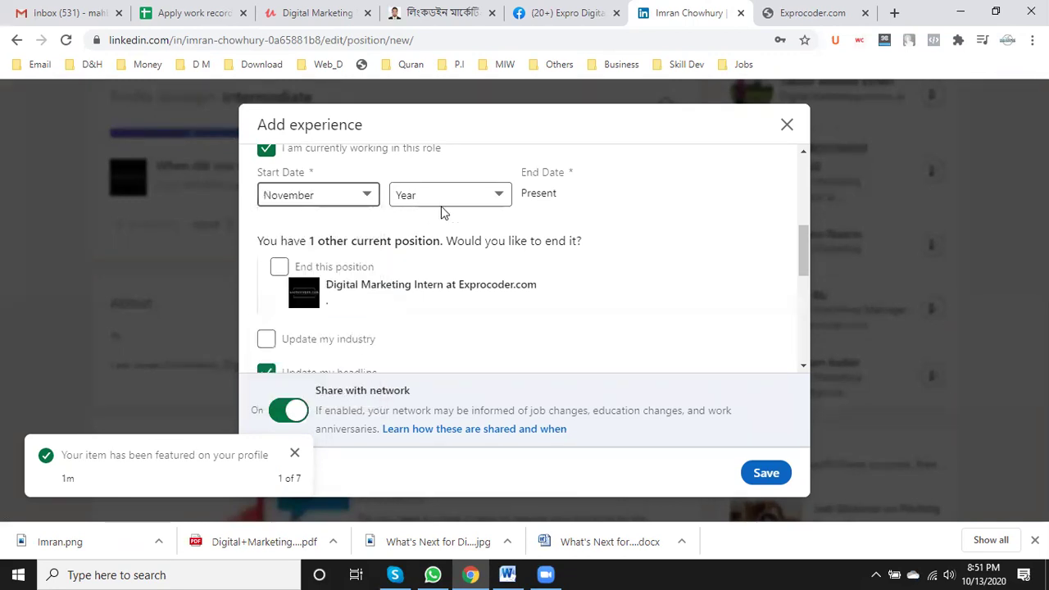
{"action": "left_click", "coordinate": [448, 192]}
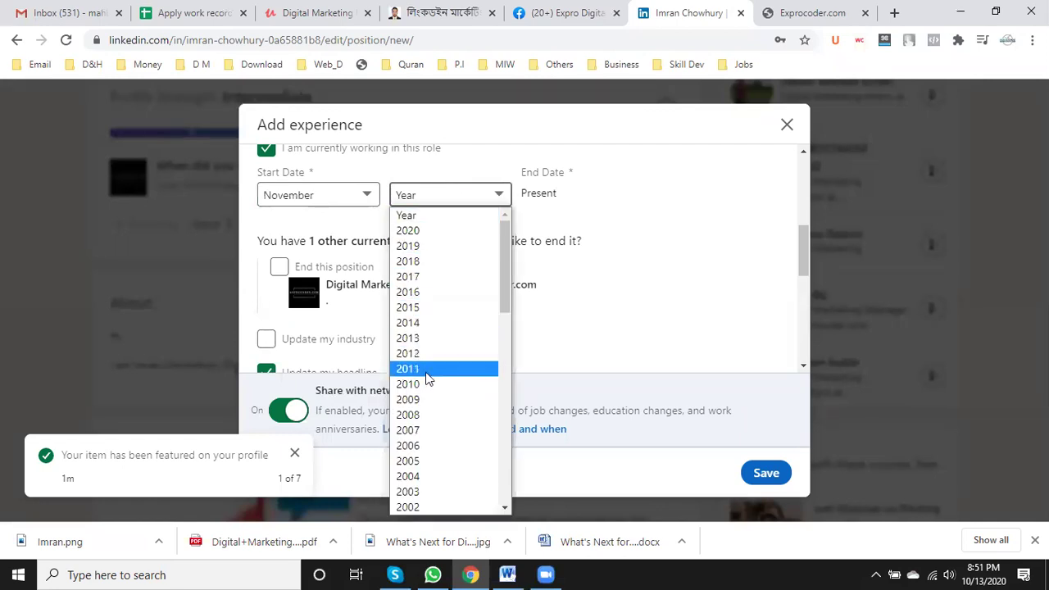
{"action": "left_click", "coordinate": [428, 245]}
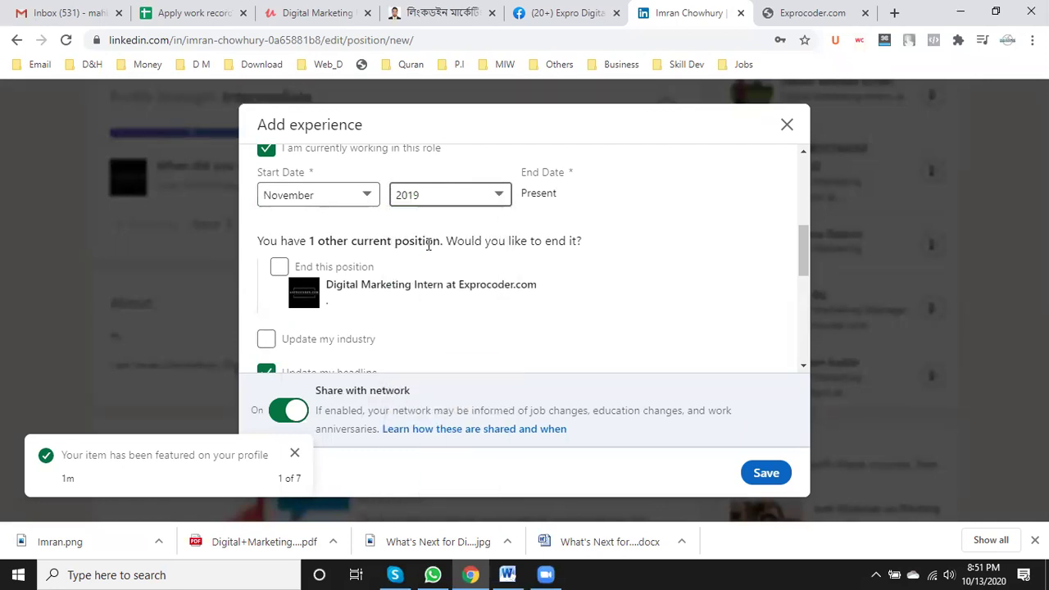
Step: Edit the headline to read 'Digital & Twitter Marketing at BPOEngine'
{"action": "scroll", "coordinate": [526, 255], "scroll_direction": "up", "scroll_amount": 2}
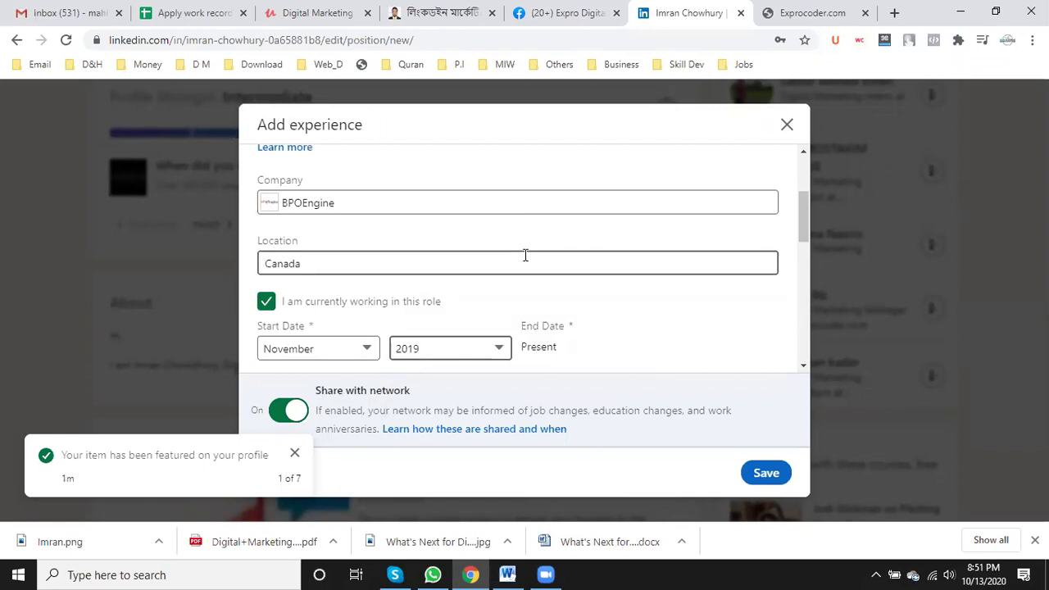
{"action": "scroll", "coordinate": [525, 255], "scroll_direction": "down", "scroll_amount": 2}
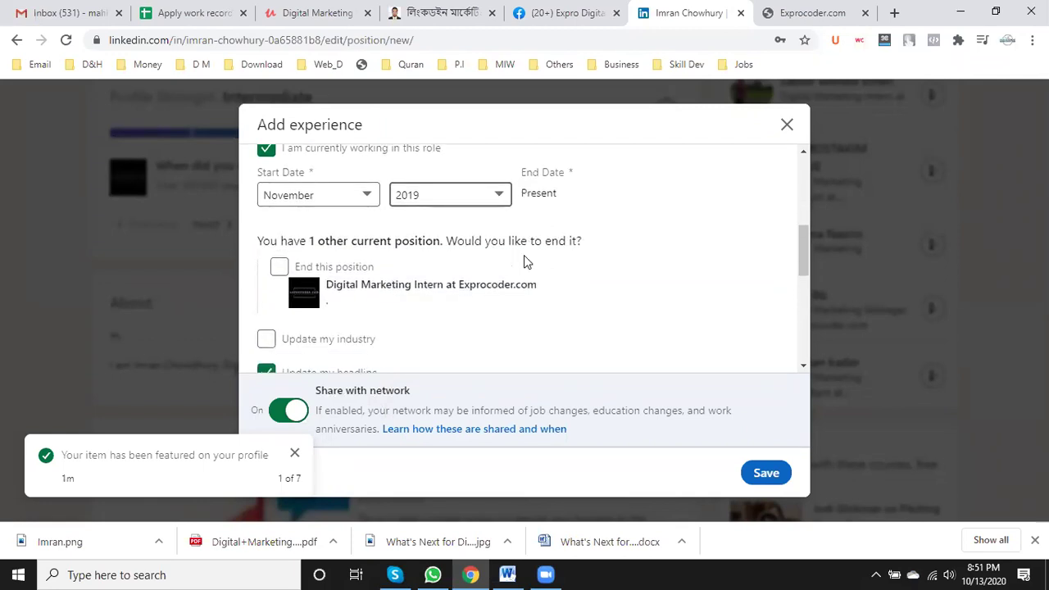
{"action": "scroll", "coordinate": [524, 256], "scroll_direction": "down", "scroll_amount": 2}
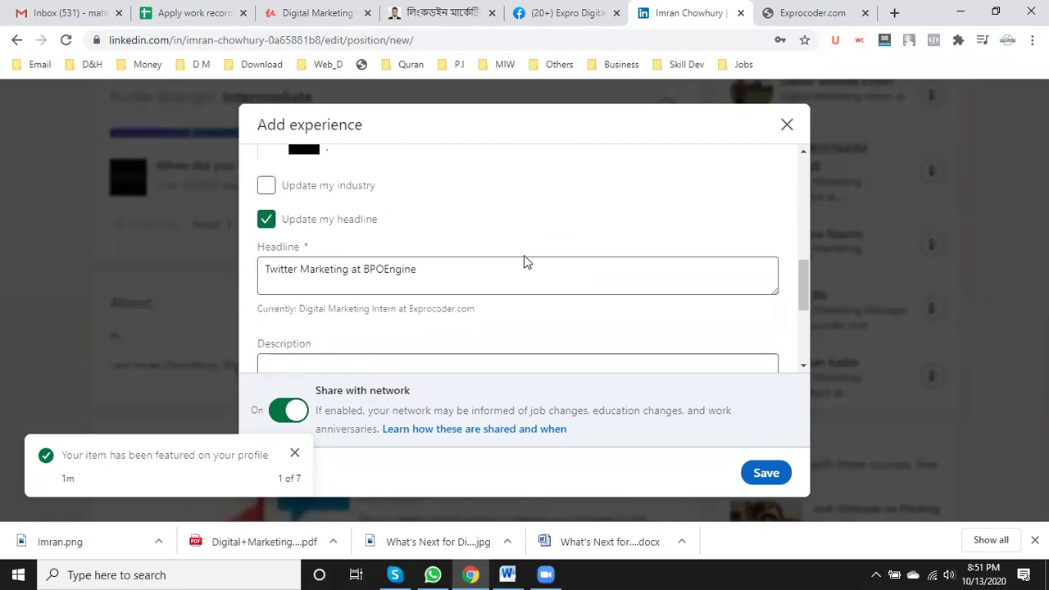
{"action": "scroll", "coordinate": [524, 257], "scroll_direction": "down", "scroll_amount": 1}
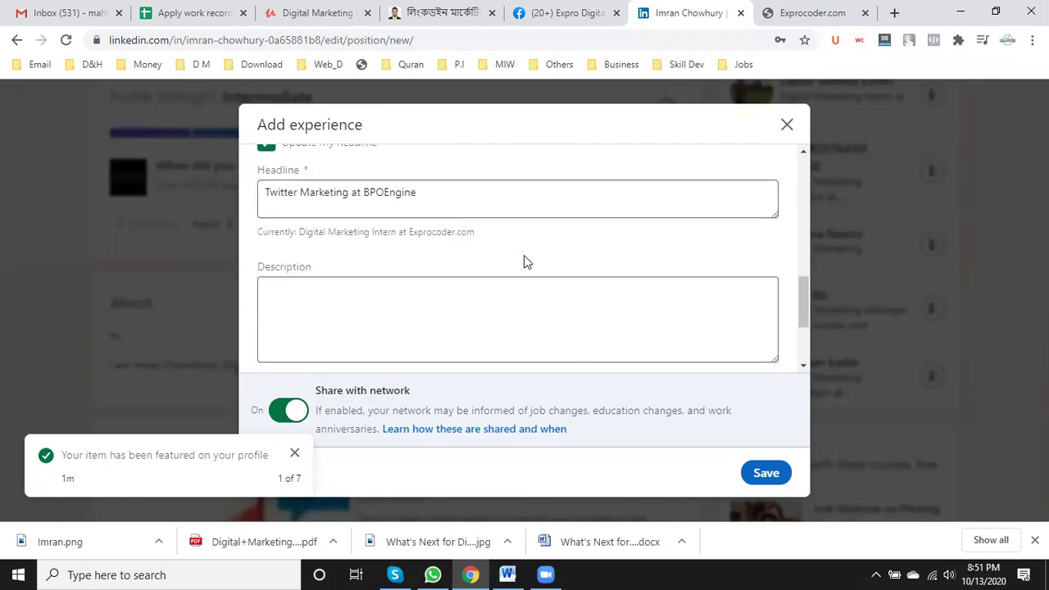
{"action": "left_click", "coordinate": [266, 195]}
{"action": "type", "text": "Digital "}
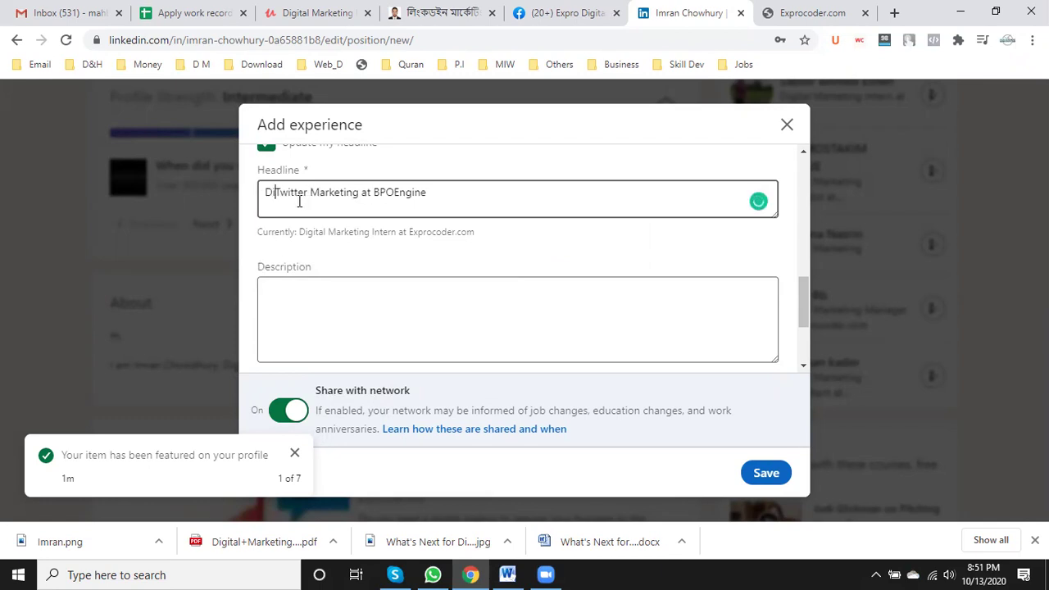
{"action": "type", "text": "M"}
{"action": "key", "text": "BackSpace"}
{"action": "type", "text": "&"}
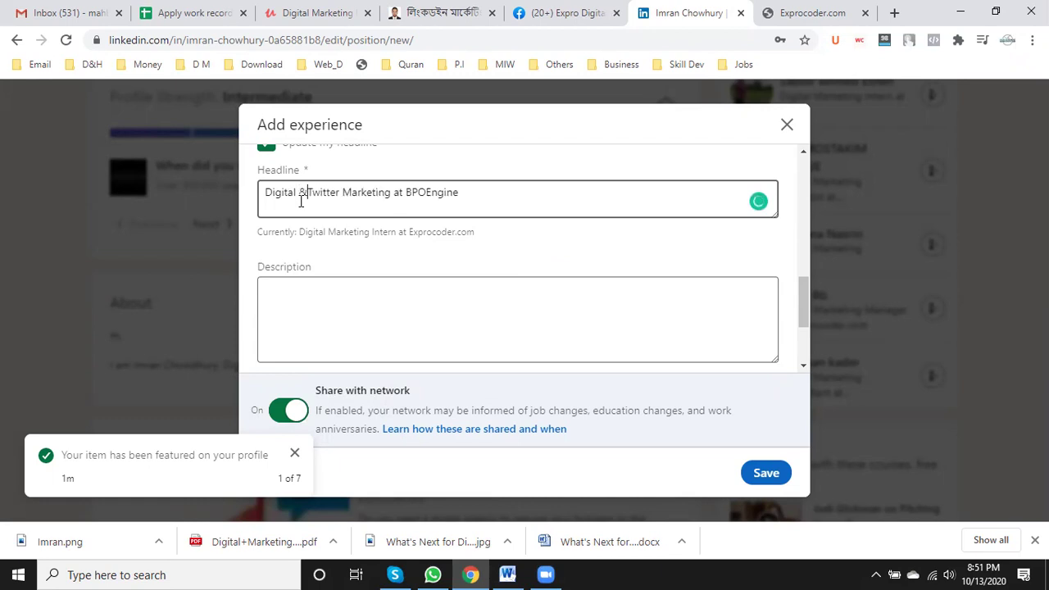
{"action": "scroll", "coordinate": [360, 229], "scroll_direction": "down", "scroll_amount": 2}
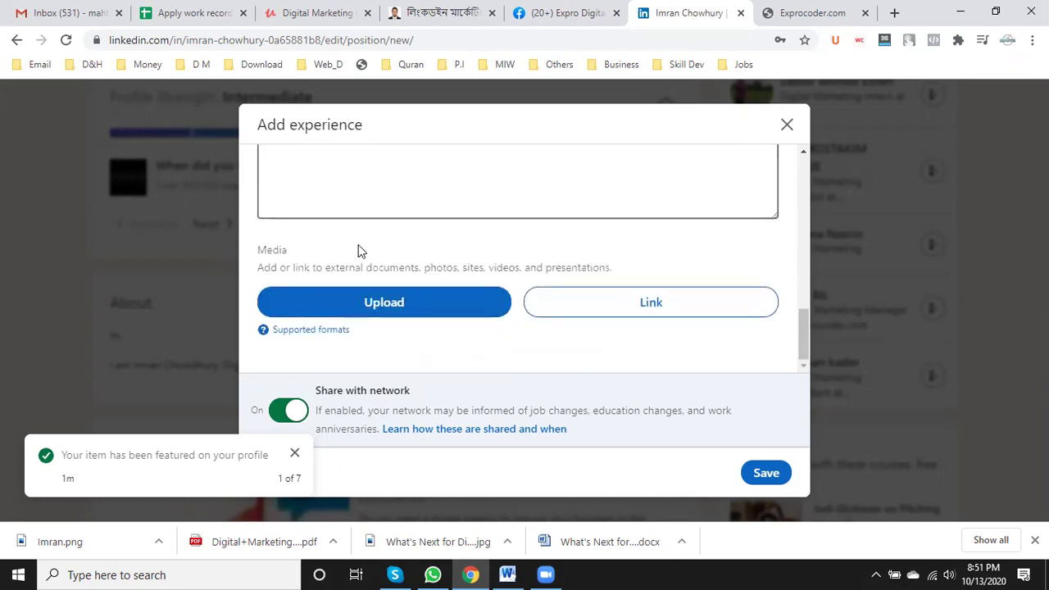
{"action": "scroll", "coordinate": [369, 262], "scroll_direction": "up", "scroll_amount": 2}
{"action": "left_click_drag", "start_coordinate": [475, 201], "coordinate": [244, 212]}
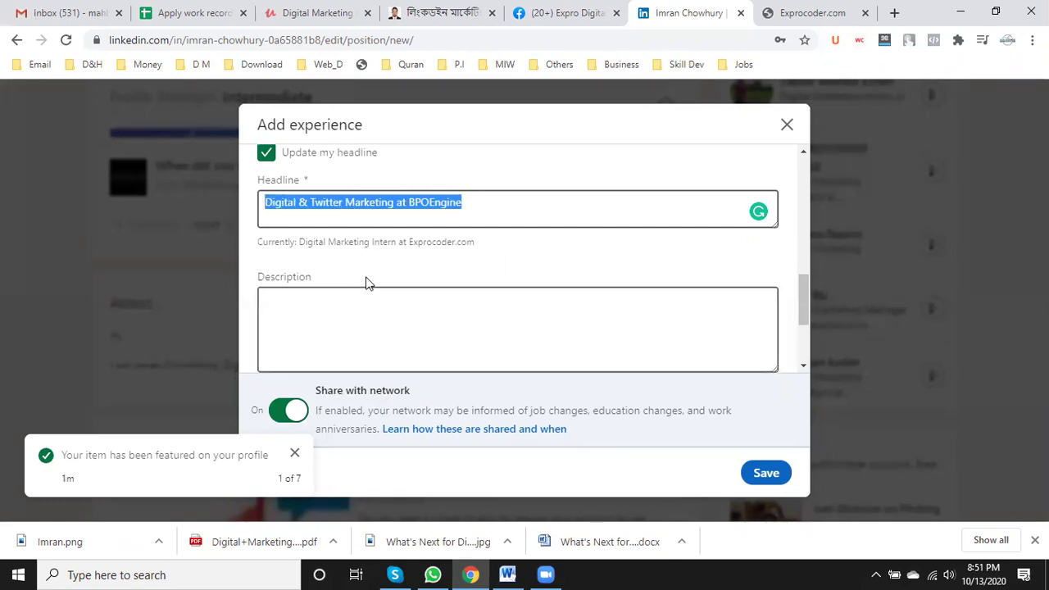
Step: Type the description 'I have 6-month experience in Digital Marketing', accepting the 6-month hyphen fix
{"action": "left_click", "coordinate": [365, 304]}
{"action": "type", "text": "I have d"}
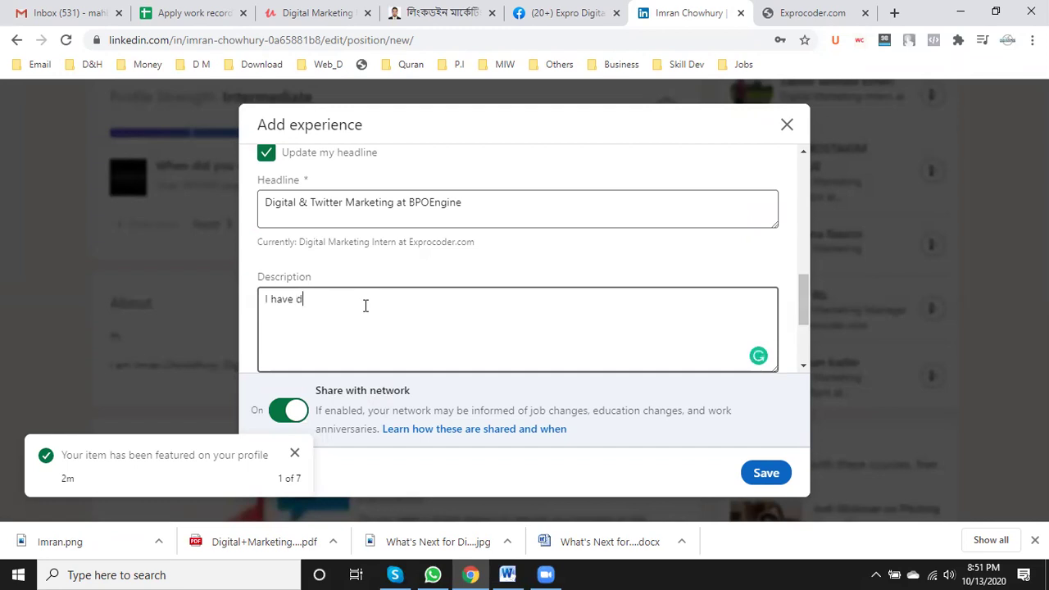
{"action": "key", "text": "BackSpace"}
{"action": "type", "text": "6 month experience in DIgi"}
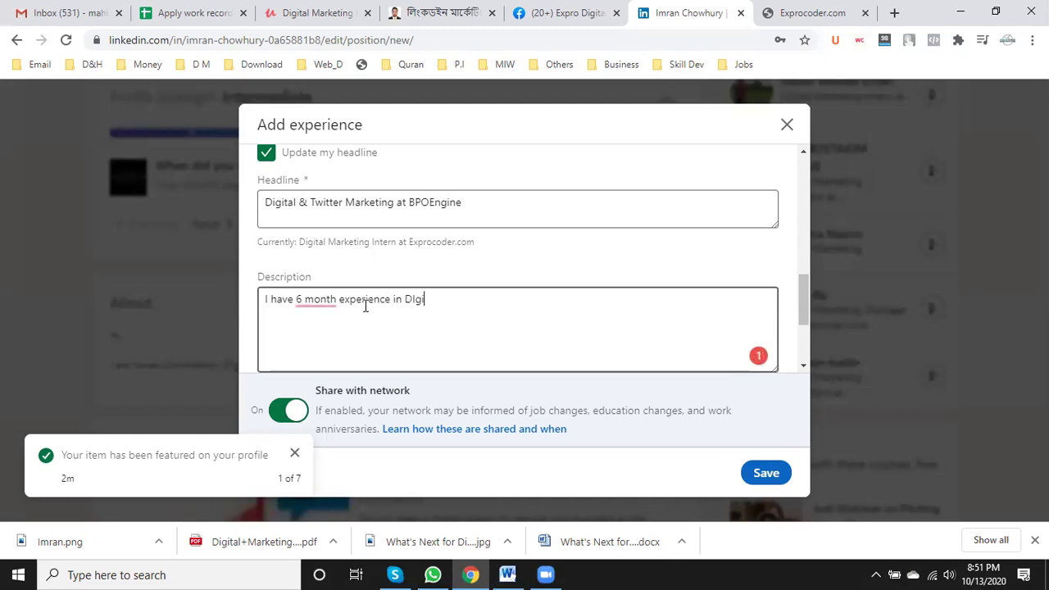
{"action": "type", "text": "tal Marketing"}
{"action": "mouse_move", "coordinate": [319, 299]}
{"action": "left_click", "coordinate": [331, 339]}
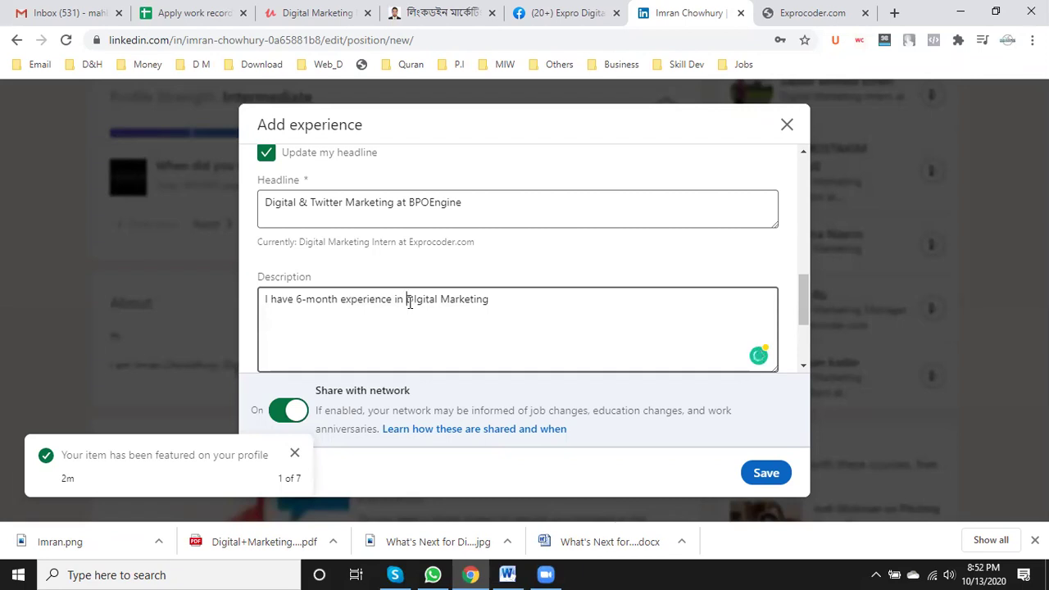
Step: Insert 'Twitter' before 'Digital' in the description and fix Digital's capitalisation
{"action": "left_click", "coordinate": [407, 300]}
{"action": "type", "text": "Twitter"}
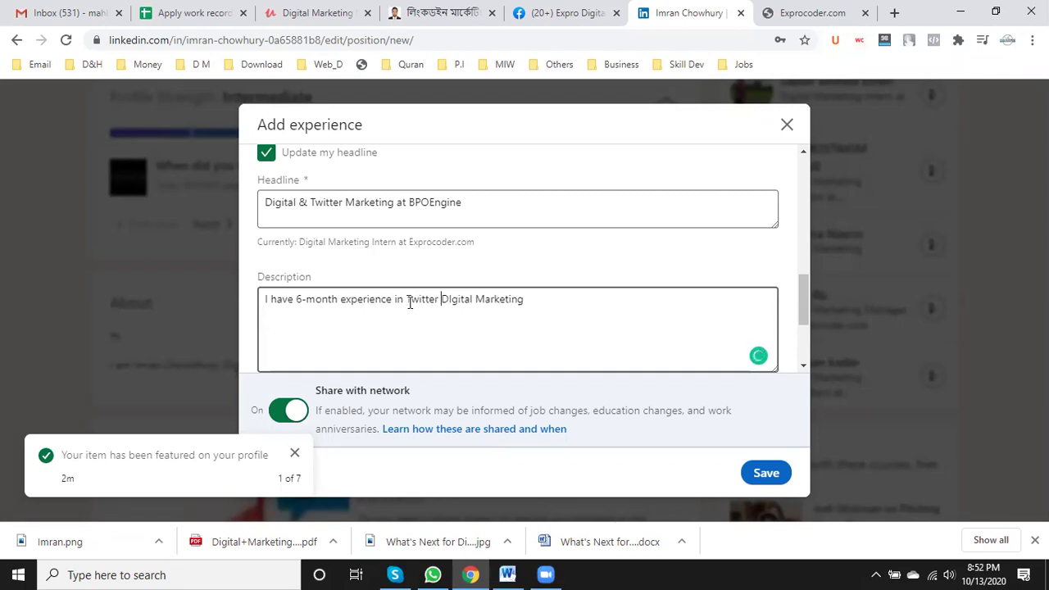
{"action": "key", "text": "Delete"}
{"action": "key", "text": "Delete"}
{"action": "type", "text": "di"}
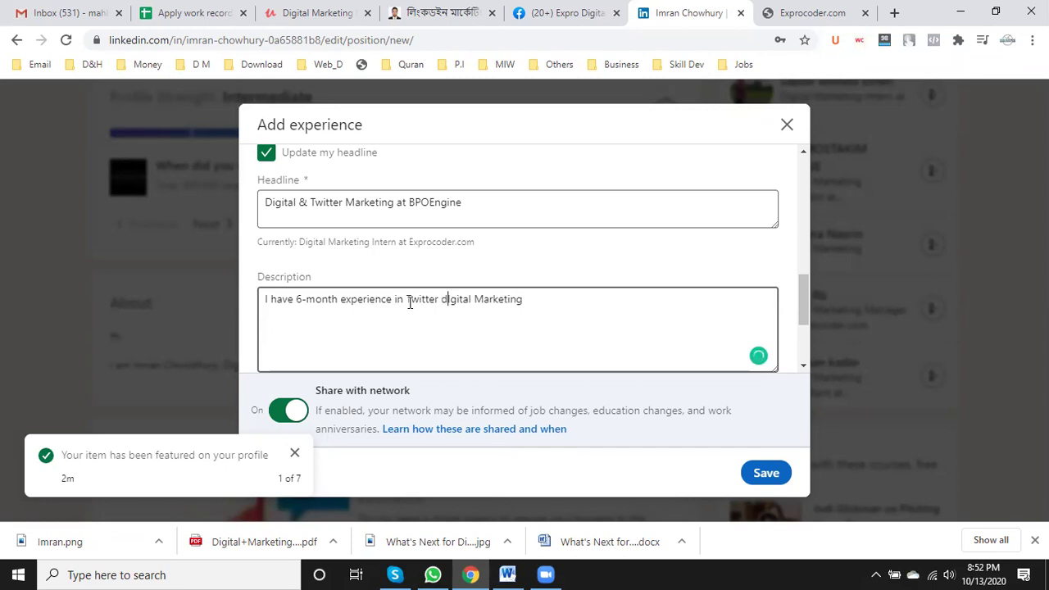
{"action": "key", "text": "BackSpace"}
{"action": "type", "text": "D"}
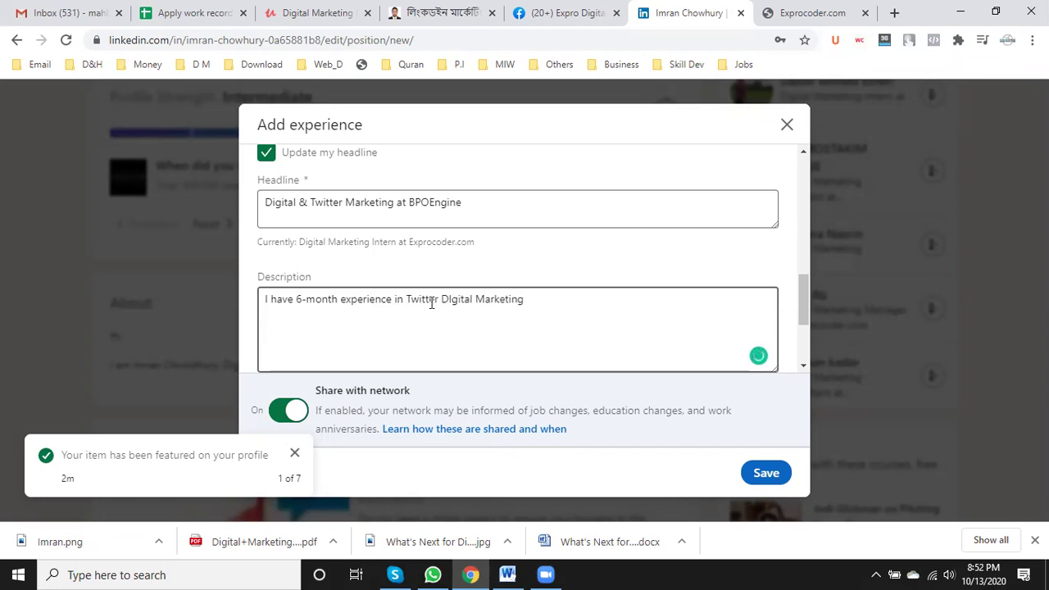
Step: Save the new BPOEngine work experience entry
{"action": "scroll", "coordinate": [623, 333], "scroll_direction": "down", "scroll_amount": 2}
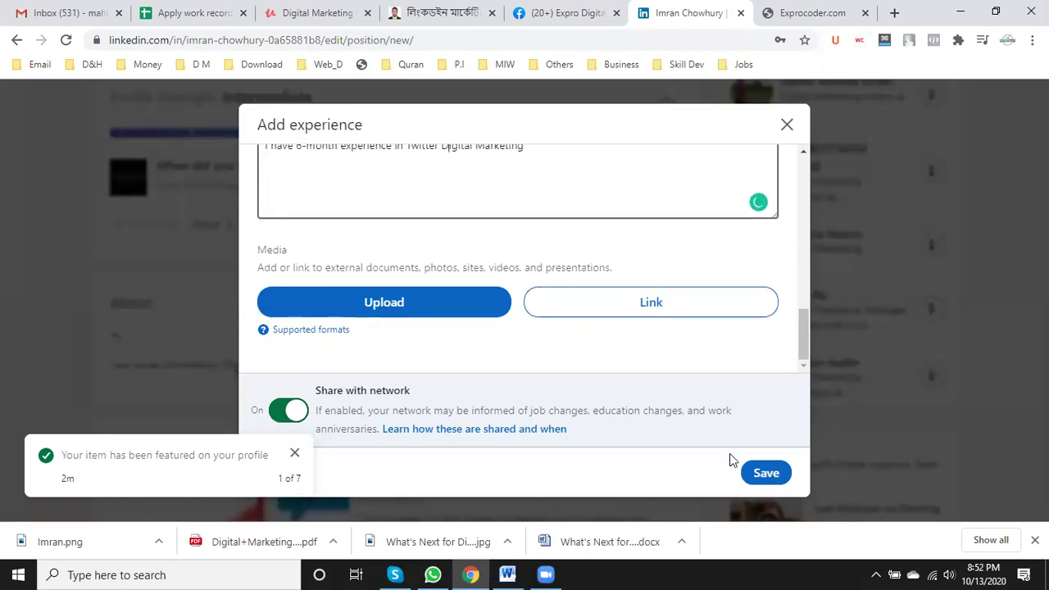
{"action": "scroll", "coordinate": [593, 328], "scroll_direction": "up", "scroll_amount": 4}
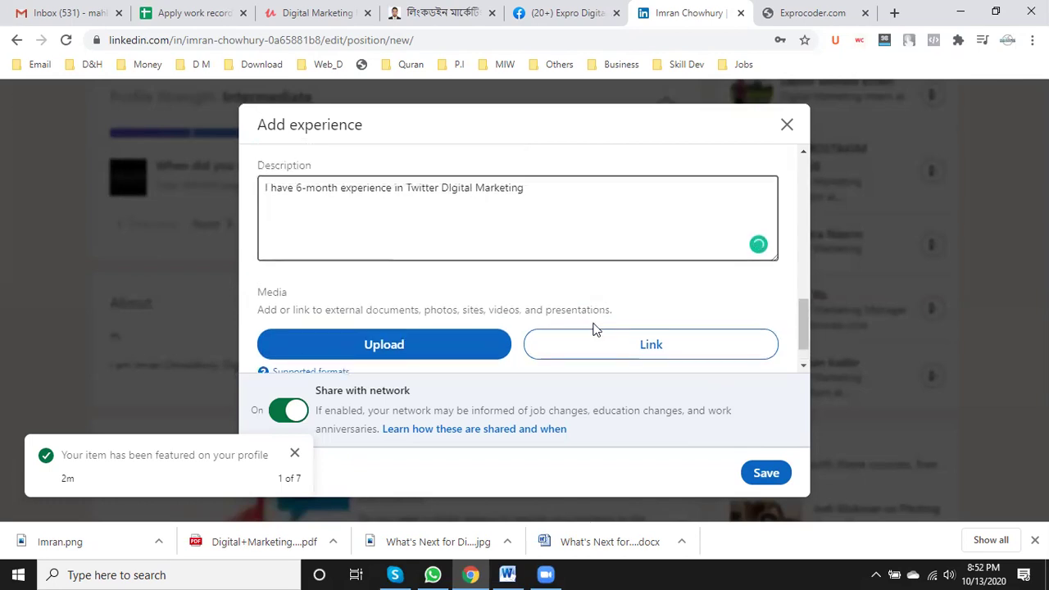
{"action": "scroll", "coordinate": [595, 329], "scroll_direction": "down", "scroll_amount": 4}
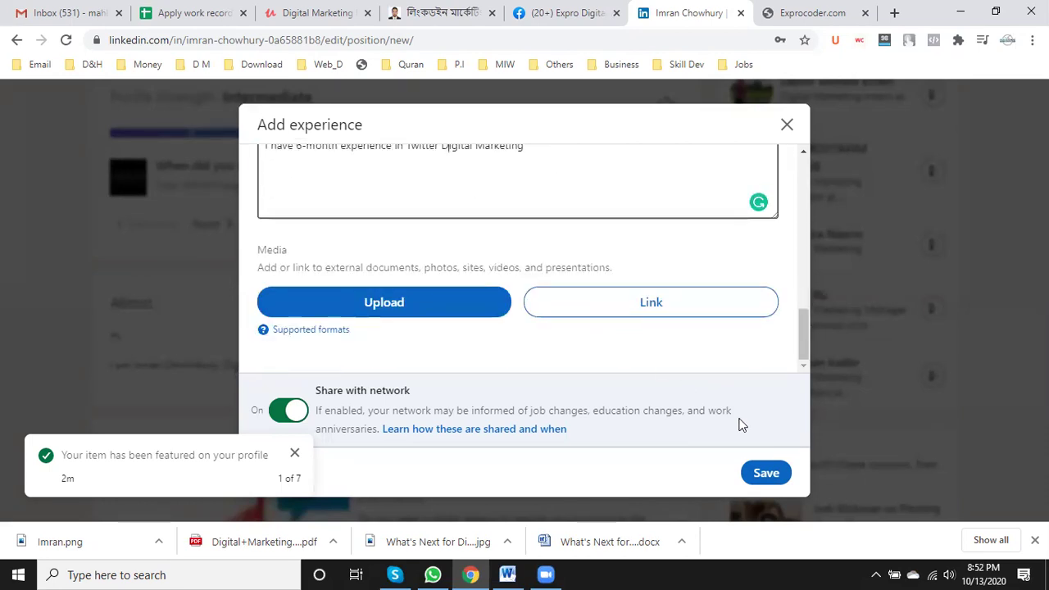
{"action": "left_click", "coordinate": [771, 478]}
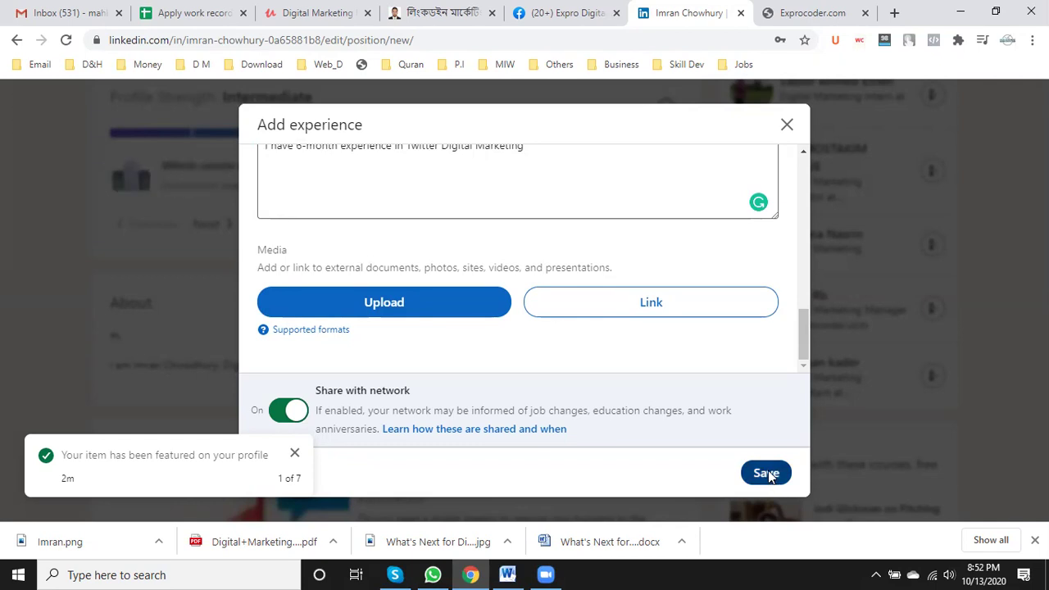
Step: Open the CV MO folder from the desktop in a maximised File Explorer window
{"action": "key", "text": "super+d"}
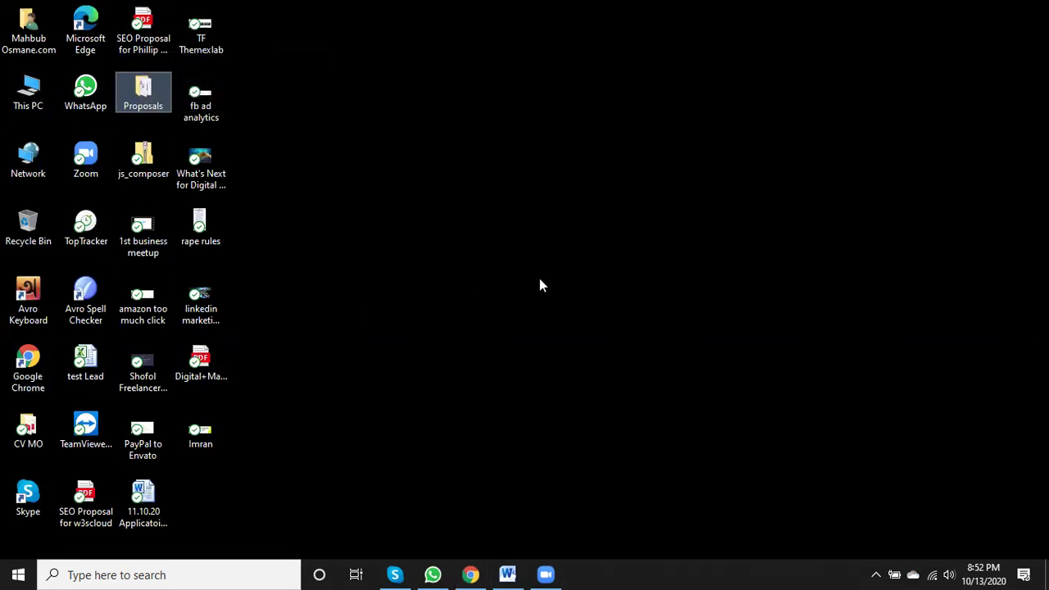
{"action": "key", "text": "c"}
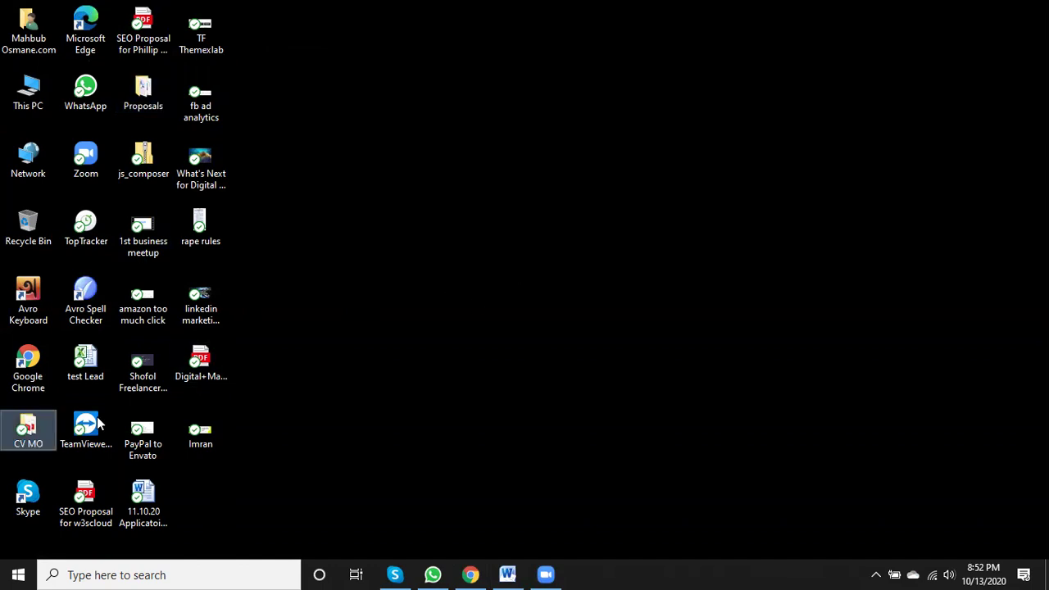
{"action": "double_click", "coordinate": [36, 440]}
{"action": "left_click", "coordinate": [966, 115]}
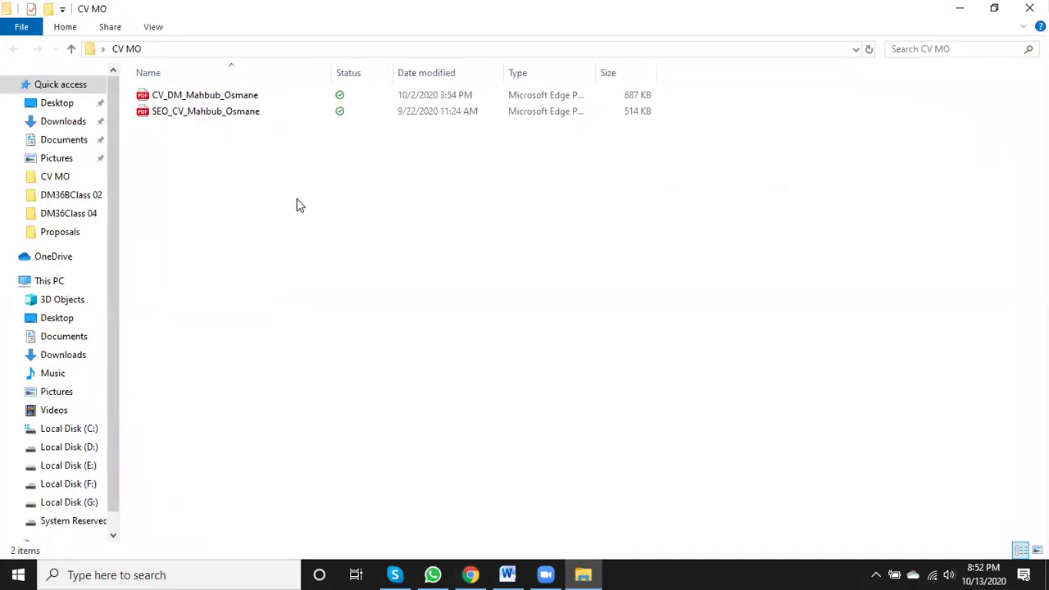
Step: Open the CV_DM PDF in Edge and scroll through its opening pages
{"action": "double_click", "coordinate": [216, 97]}
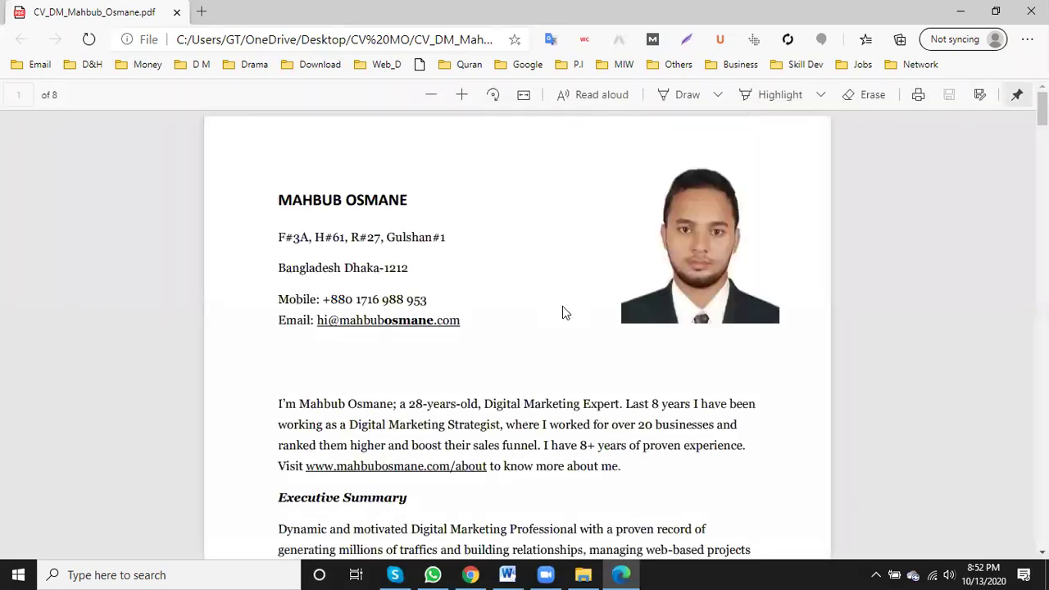
{"action": "scroll", "coordinate": [562, 305], "scroll_direction": "down", "scroll_amount": 5}
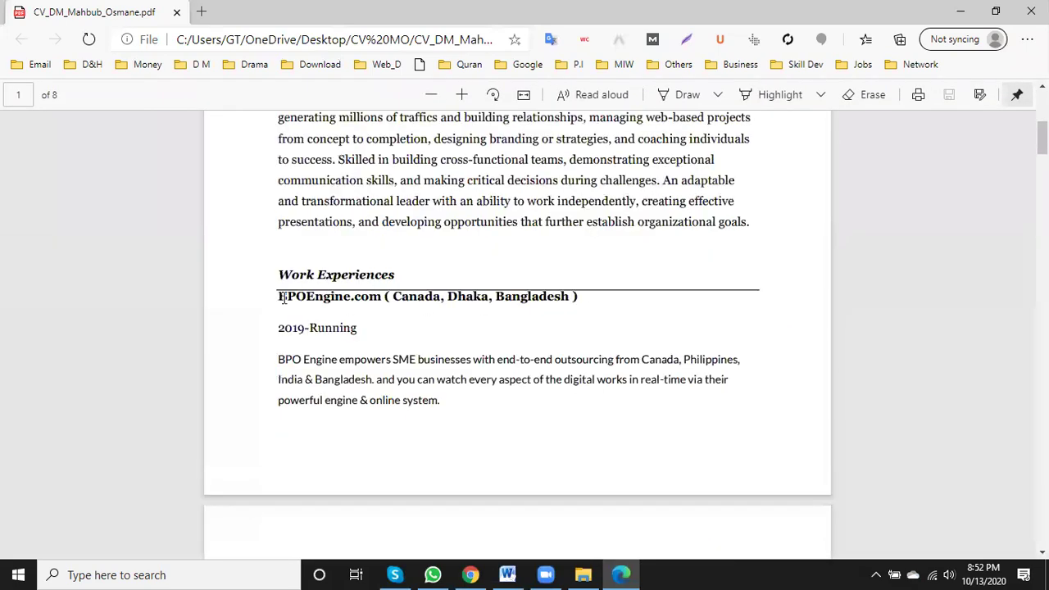
{"action": "scroll", "coordinate": [466, 302], "scroll_direction": "down", "scroll_amount": 3}
{"action": "scroll", "coordinate": [464, 303], "scroll_direction": "up", "scroll_amount": 7}
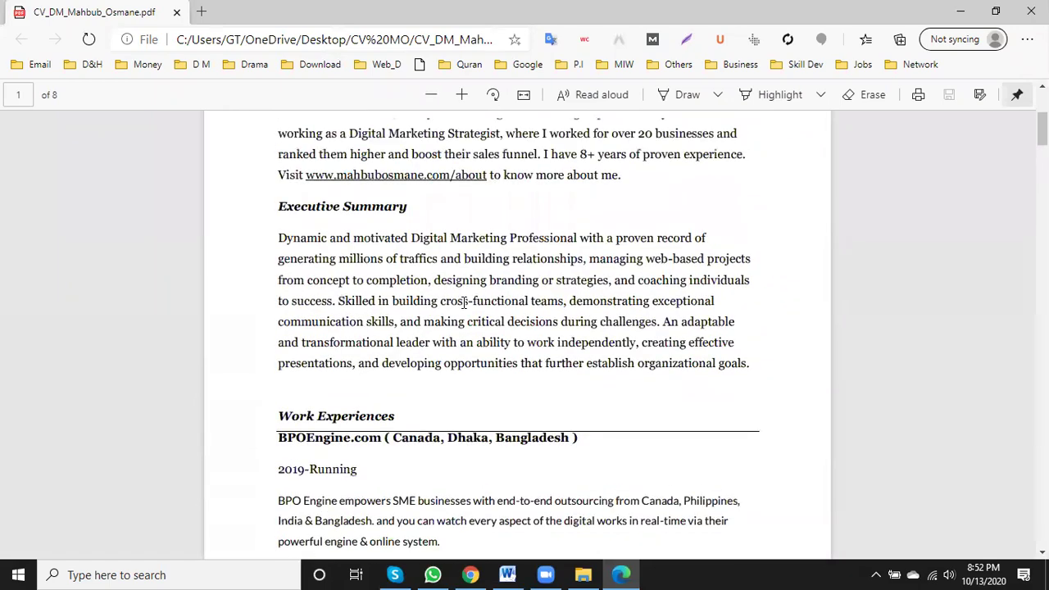
{"action": "scroll", "coordinate": [463, 302], "scroll_direction": "down", "scroll_amount": 10}
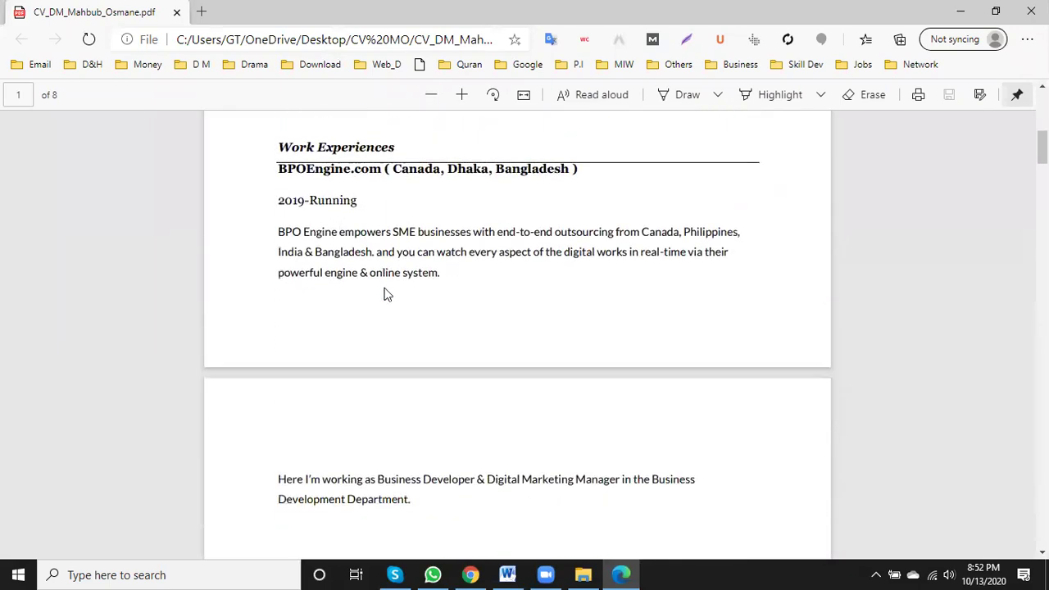
{"action": "scroll", "coordinate": [465, 326], "scroll_direction": "down", "scroll_amount": 4}
{"action": "scroll", "coordinate": [386, 295], "scroll_direction": "down", "scroll_amount": 2}
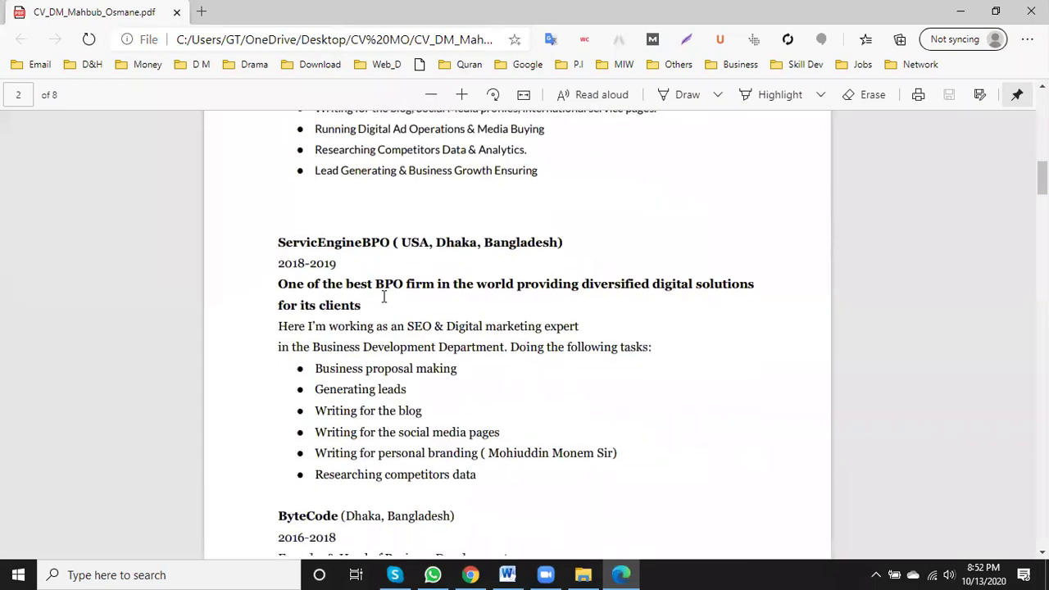
{"action": "scroll", "coordinate": [503, 335], "scroll_direction": "down", "scroll_amount": 8}
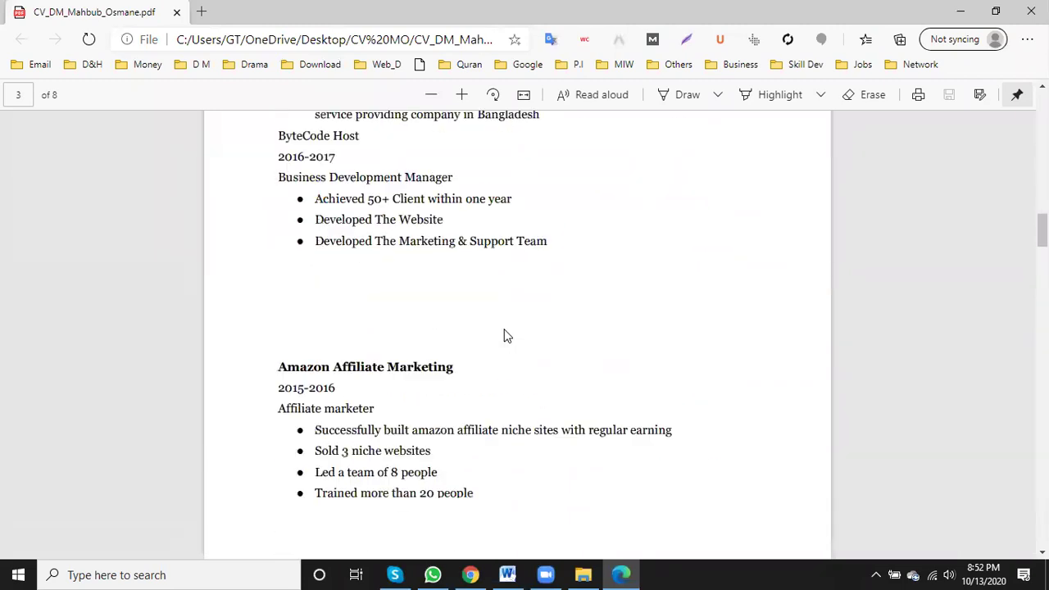
{"action": "scroll", "coordinate": [506, 335], "scroll_direction": "down", "scroll_amount": 6}
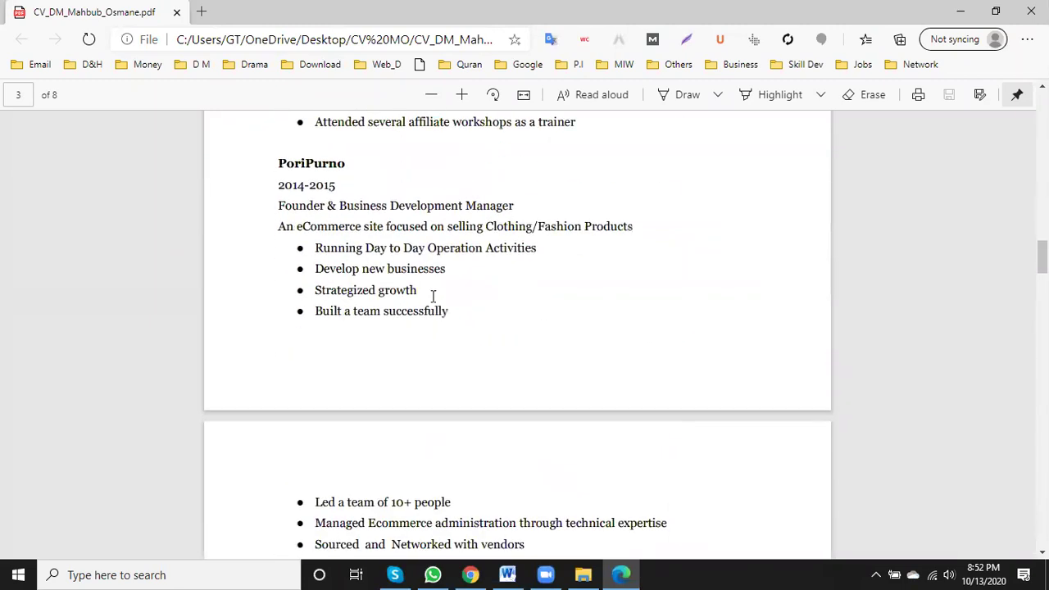
Step: Read down to Professional Achievements, mark the 15,000+ network figure, and return to LinkedIn
{"action": "scroll", "coordinate": [410, 283], "scroll_direction": "up", "scroll_amount": 5}
{"action": "scroll", "coordinate": [405, 287], "scroll_direction": "down", "scroll_amount": 7}
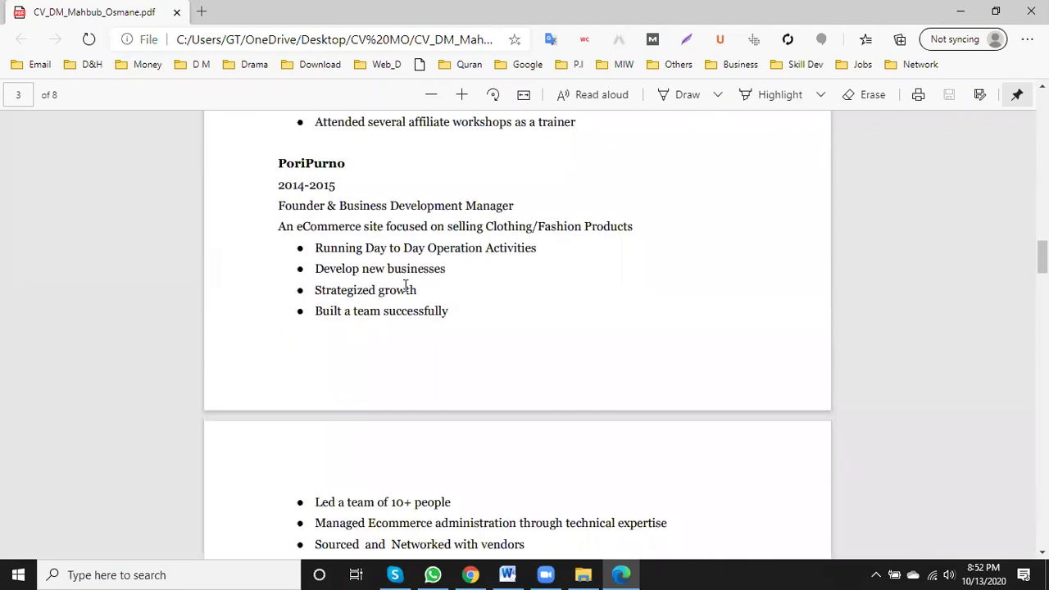
{"action": "scroll", "coordinate": [404, 291], "scroll_direction": "down", "scroll_amount": 3}
{"action": "scroll", "coordinate": [377, 287], "scroll_direction": "up", "scroll_amount": 4}
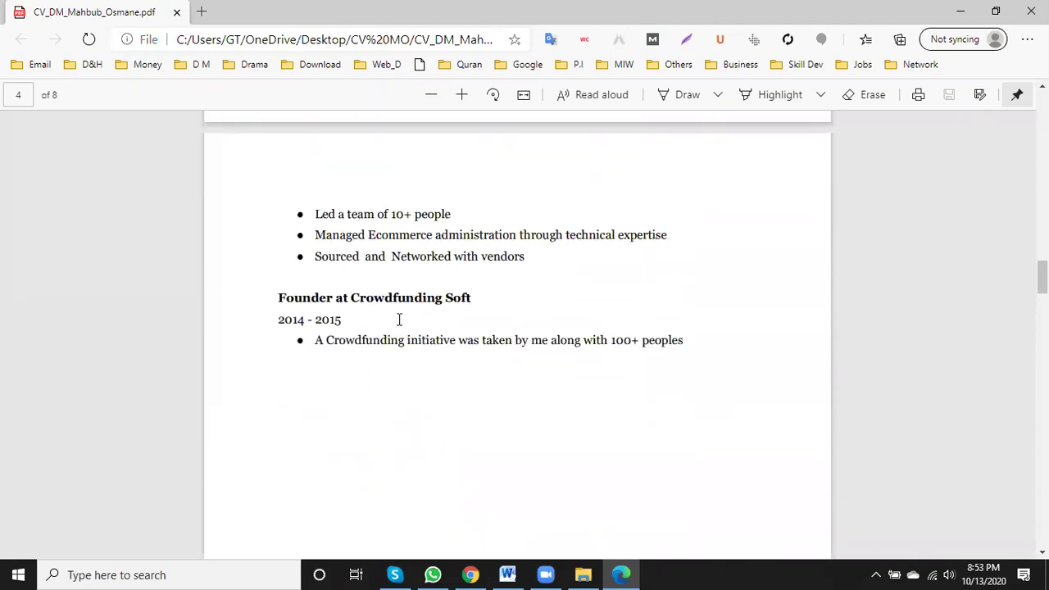
{"action": "scroll", "coordinate": [399, 319], "scroll_direction": "down", "scroll_amount": 10}
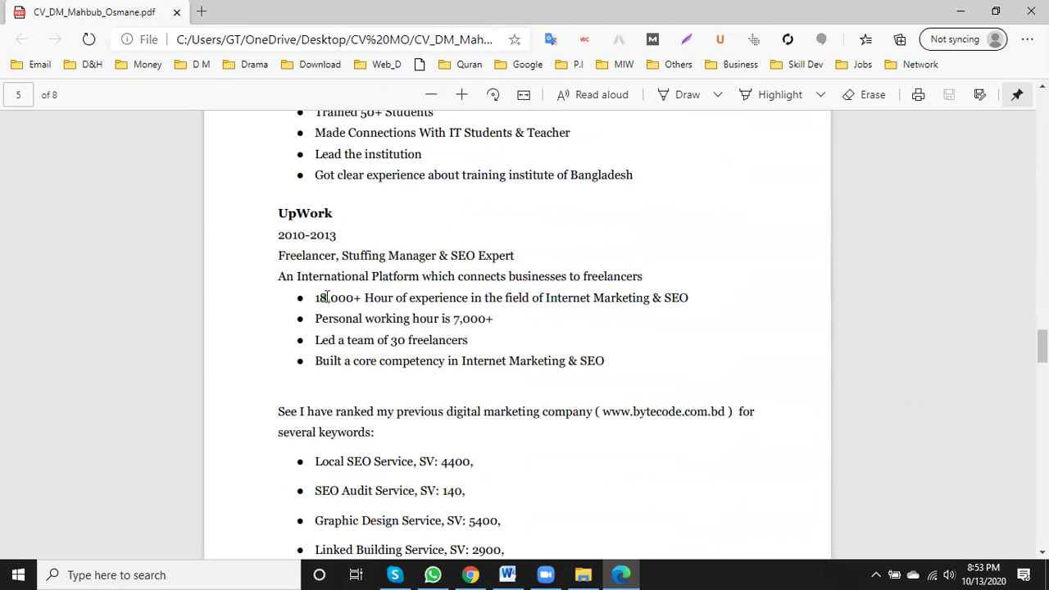
{"action": "scroll", "coordinate": [413, 342], "scroll_direction": "down", "scroll_amount": 6}
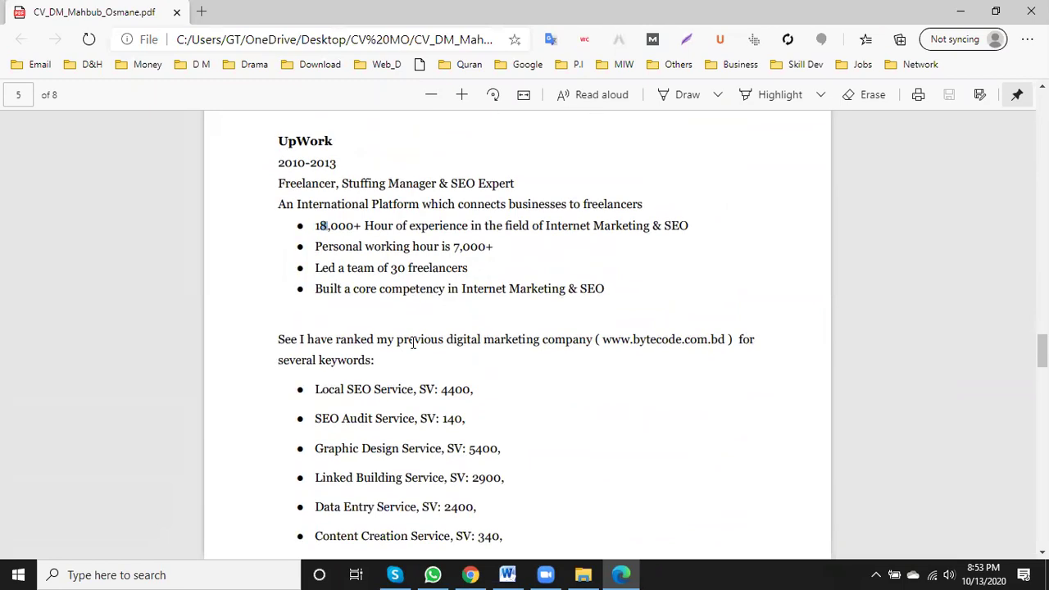
{"action": "scroll", "coordinate": [412, 344], "scroll_direction": "down", "scroll_amount": 3}
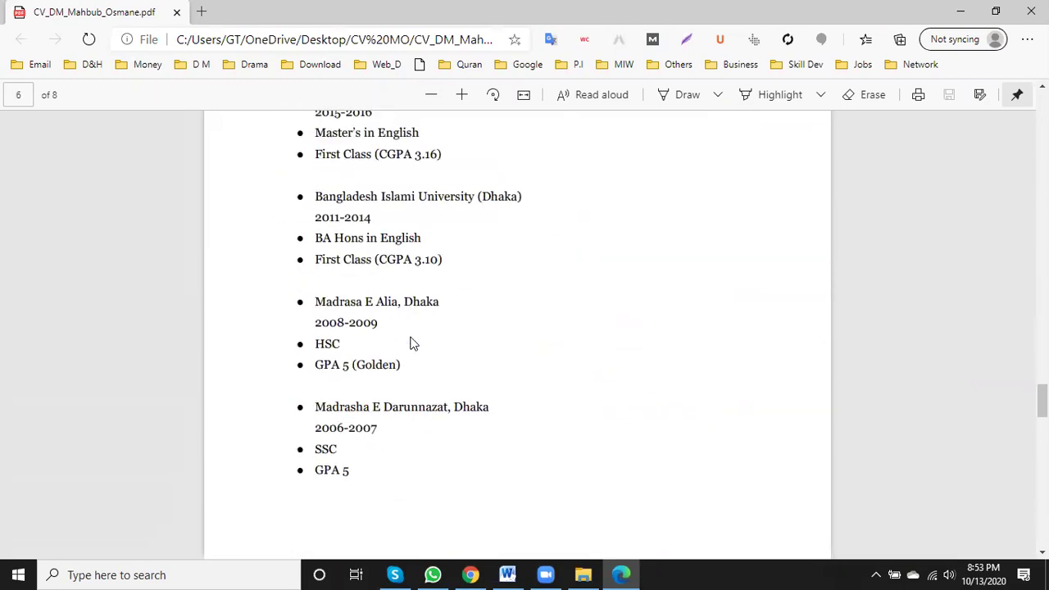
{"action": "scroll", "coordinate": [385, 282], "scroll_direction": "down", "scroll_amount": 7}
{"action": "scroll", "coordinate": [389, 285], "scroll_direction": "down", "scroll_amount": 4}
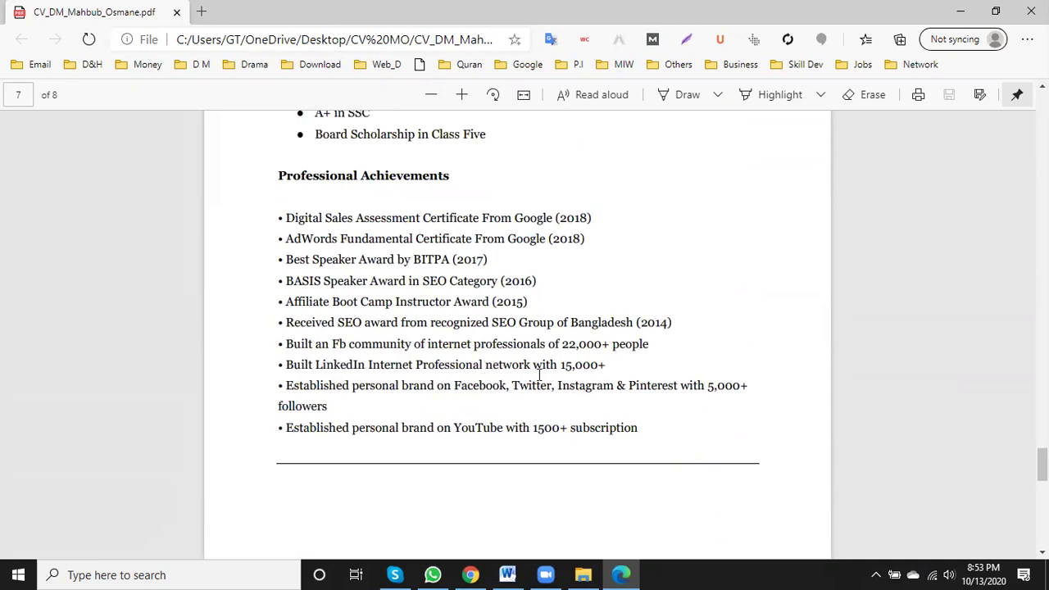
{"action": "left_click_drag", "start_coordinate": [570, 367], "coordinate": [591, 368]}
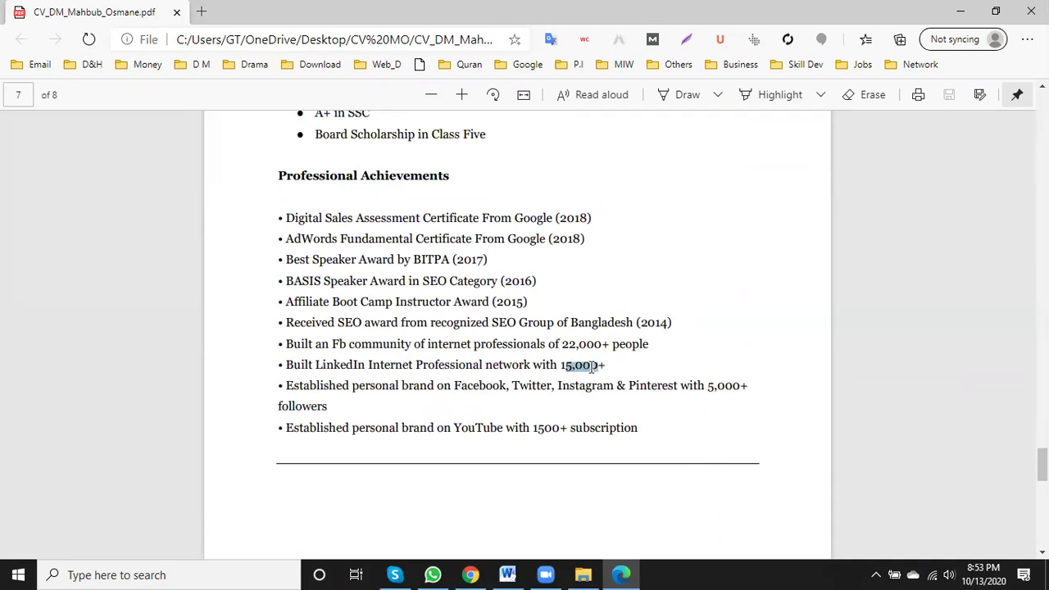
{"action": "left_click", "coordinate": [470, 574]}
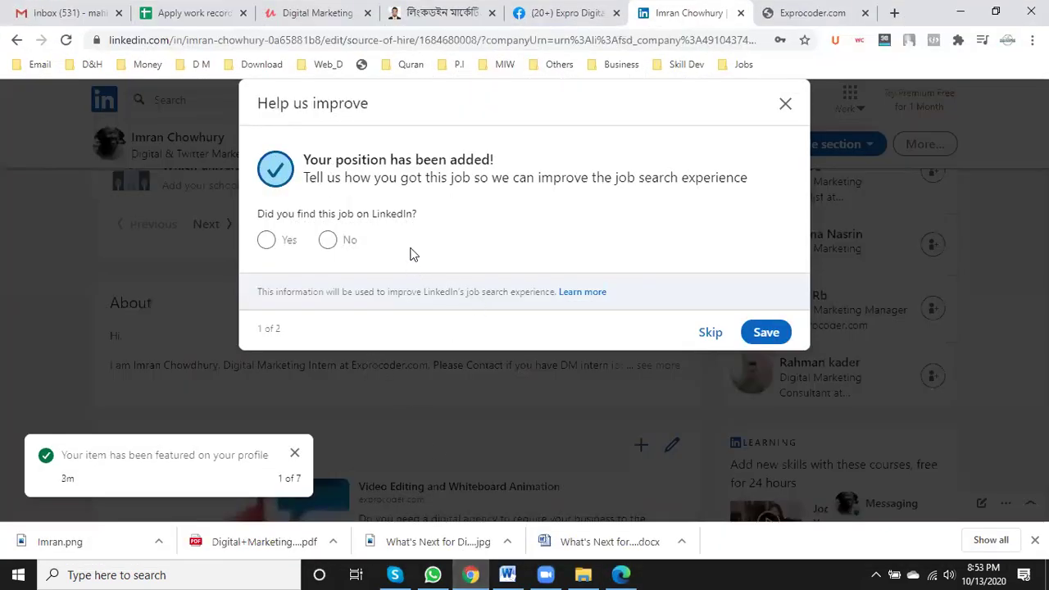
Step: Answer Yes that the job was found on LinkedIn and skip adding teammates
{"action": "left_click", "coordinate": [271, 246]}
{"action": "left_click", "coordinate": [766, 372]}
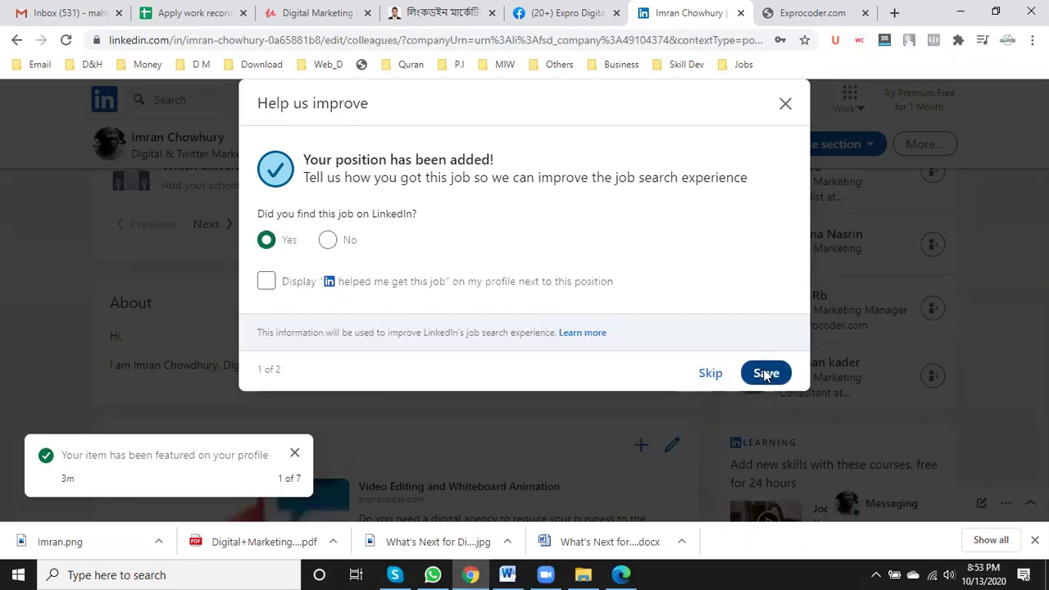
{"action": "scroll", "coordinate": [752, 391], "scroll_direction": "down", "scroll_amount": 1}
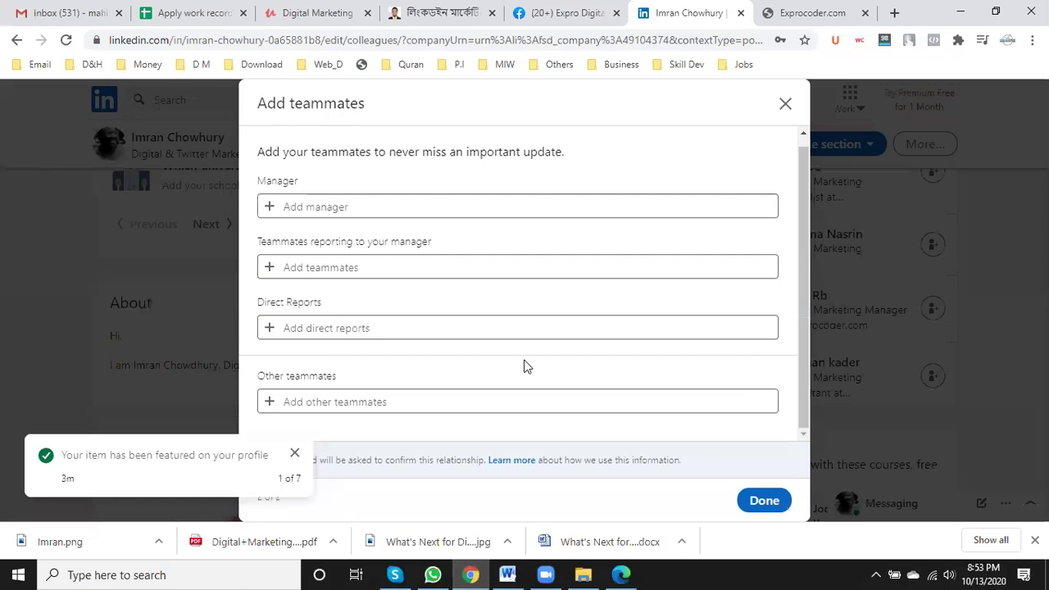
{"action": "left_click", "coordinate": [785, 107]}
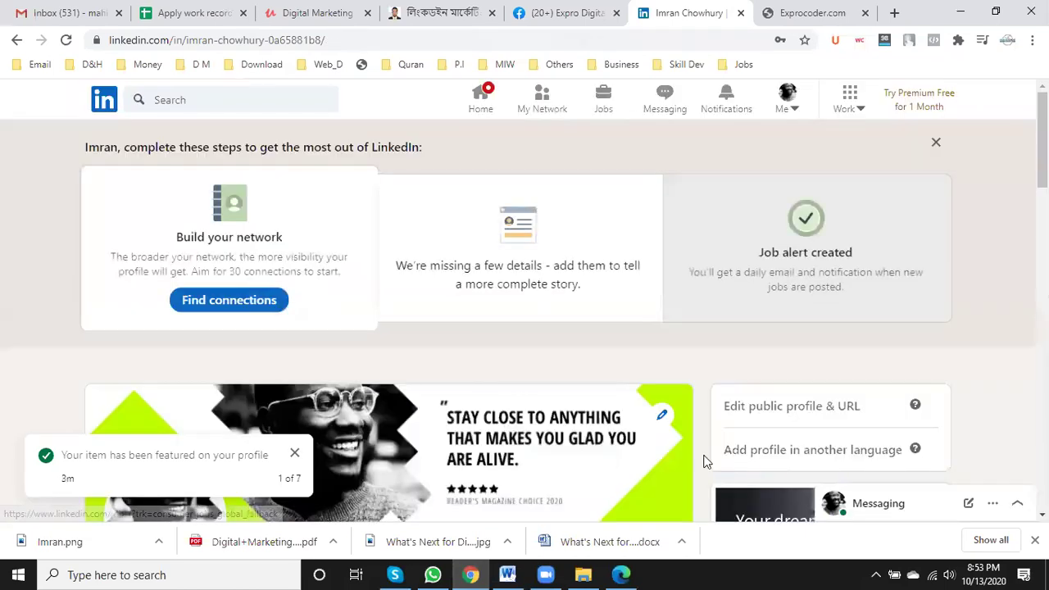
{"action": "scroll", "coordinate": [560, 309], "scroll_direction": "down", "scroll_amount": 4}
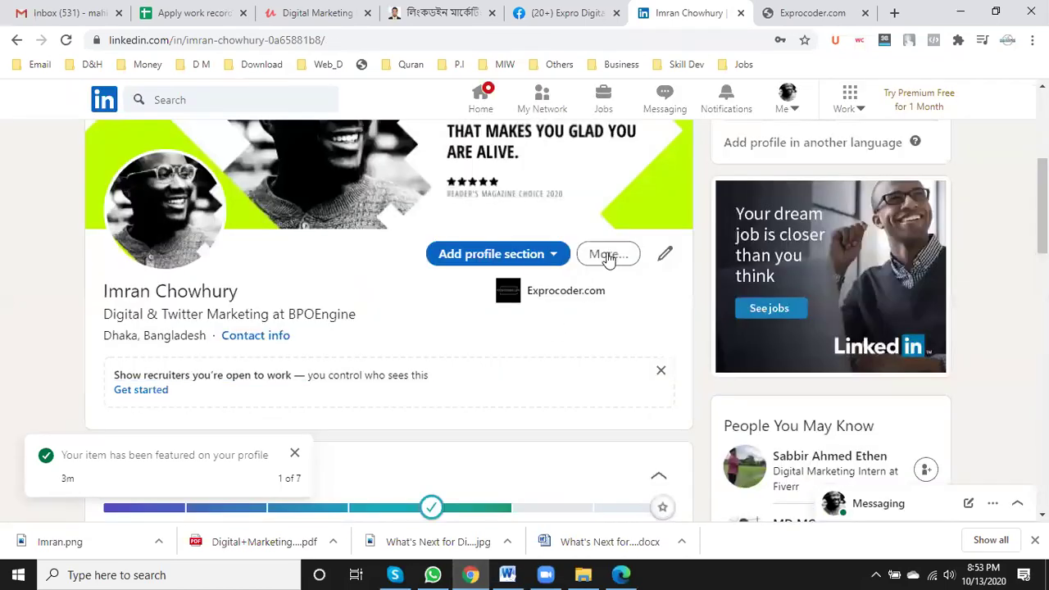
{"action": "left_click", "coordinate": [528, 254]}
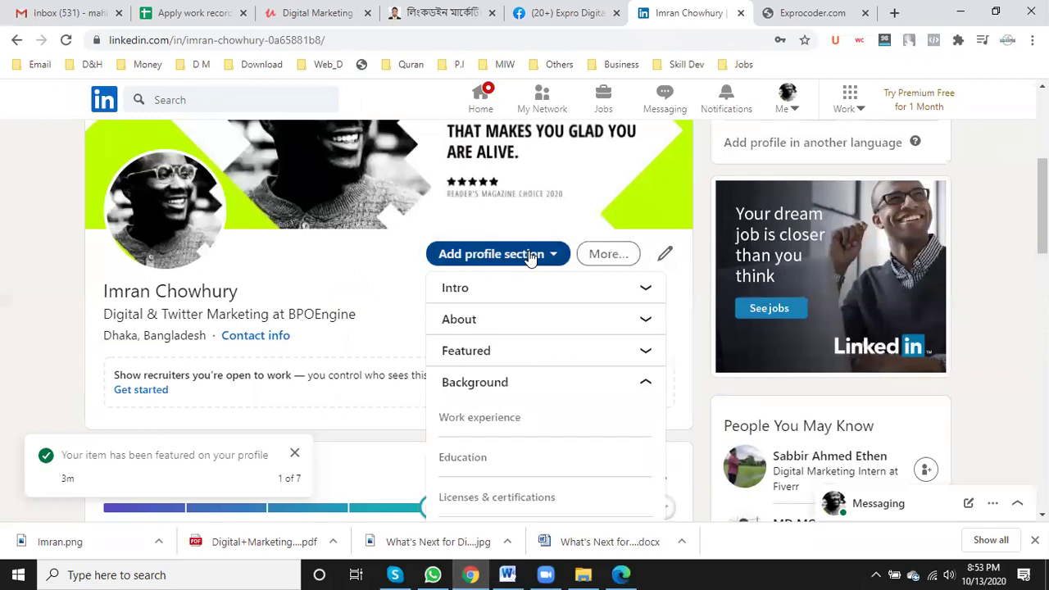
{"action": "scroll", "coordinate": [507, 438], "scroll_direction": "down", "scroll_amount": 1}
{"action": "left_click", "coordinate": [487, 380]}
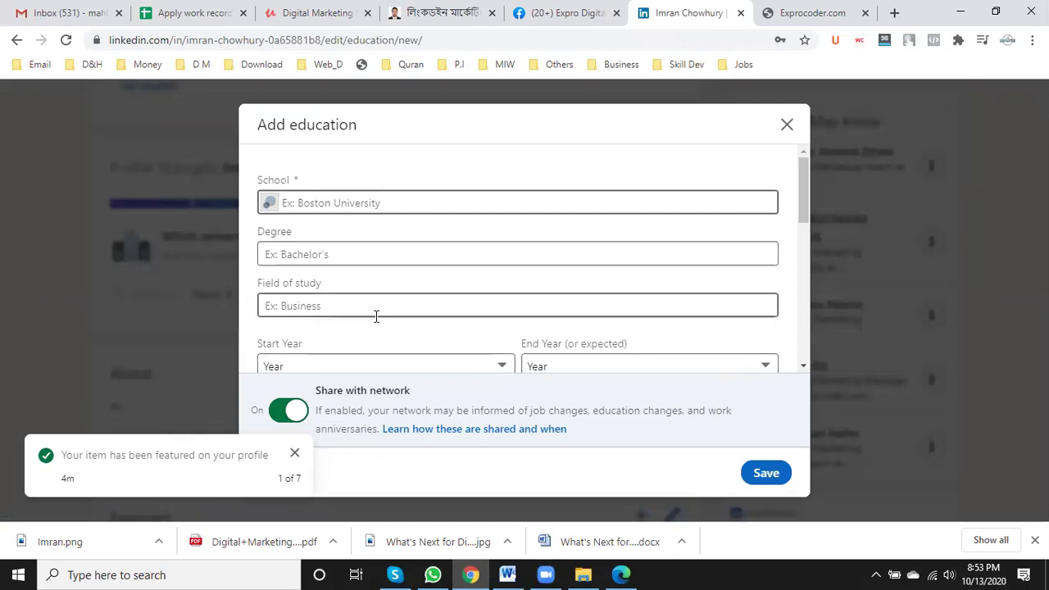
{"action": "scroll", "coordinate": [590, 271], "scroll_direction": "down", "scroll_amount": 3}
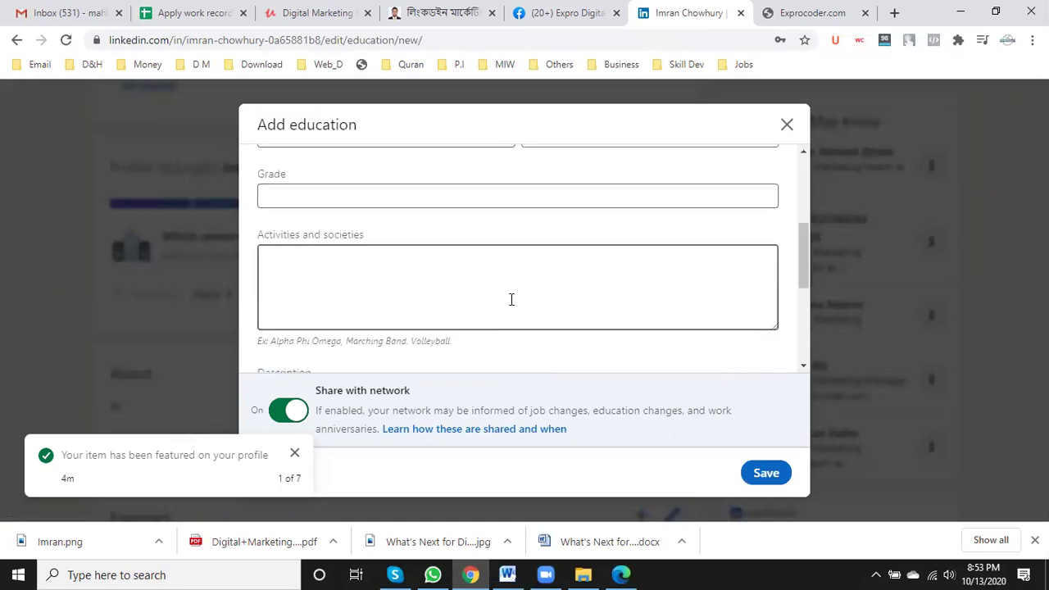
{"action": "scroll", "coordinate": [458, 327], "scroll_direction": "up", "scroll_amount": 1}
{"action": "left_click", "coordinate": [325, 346]}
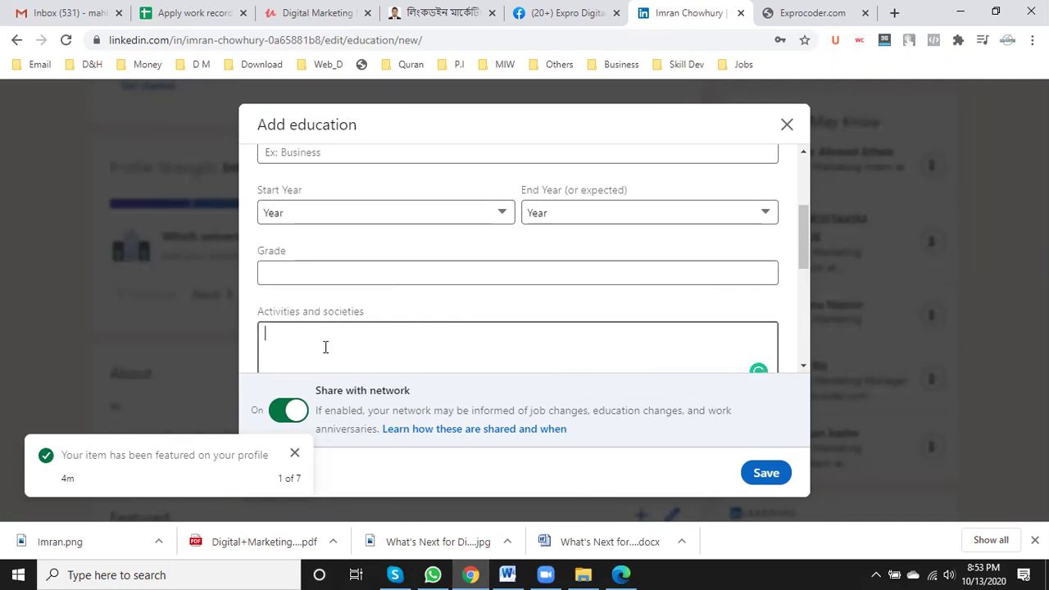
{"action": "left_click", "coordinate": [765, 474]}
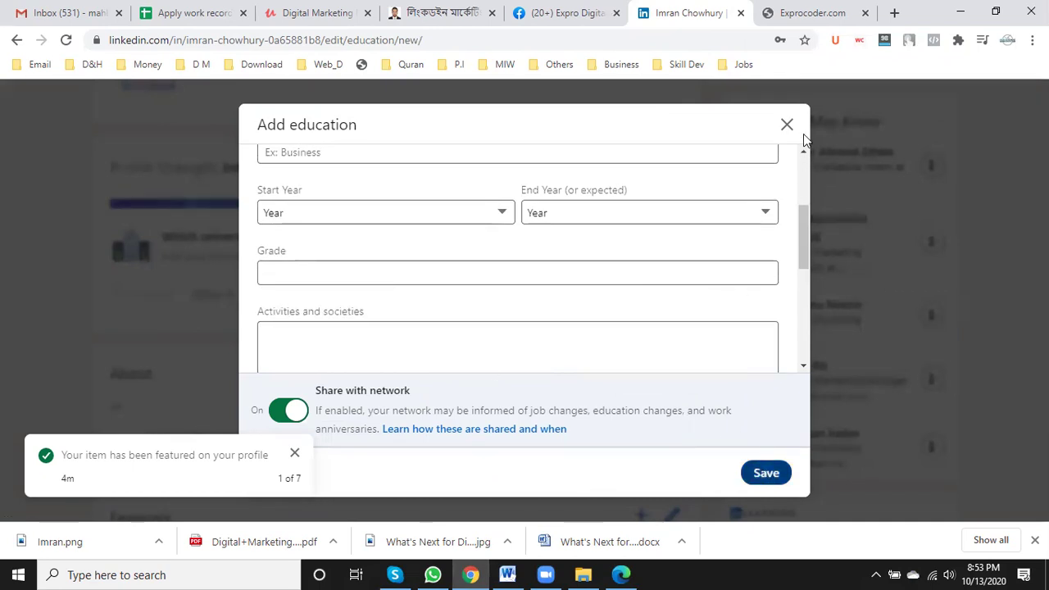
{"action": "key", "text": "Escape"}
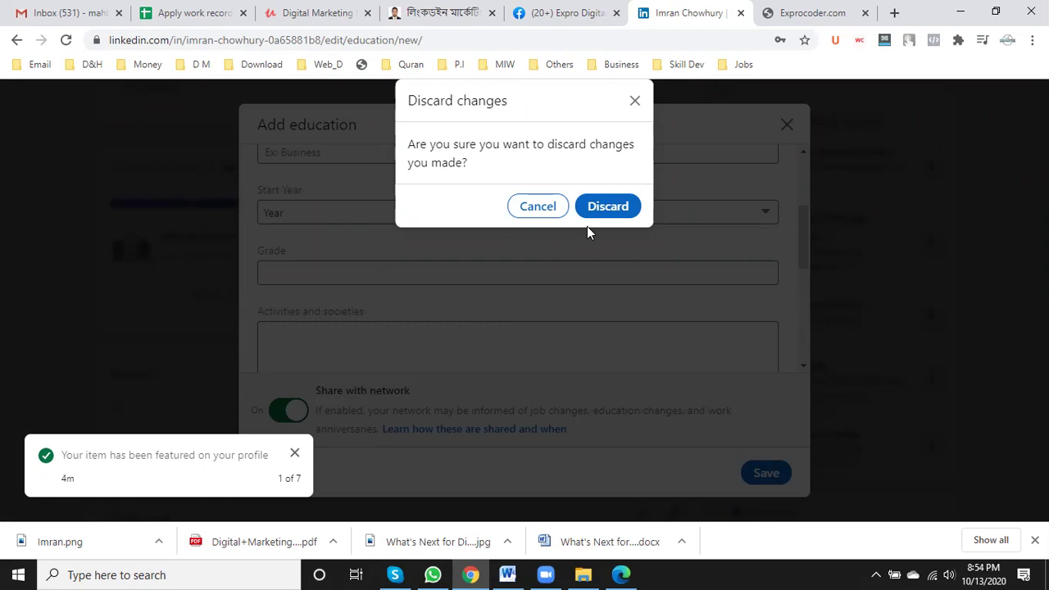
{"action": "left_click", "coordinate": [607, 211]}
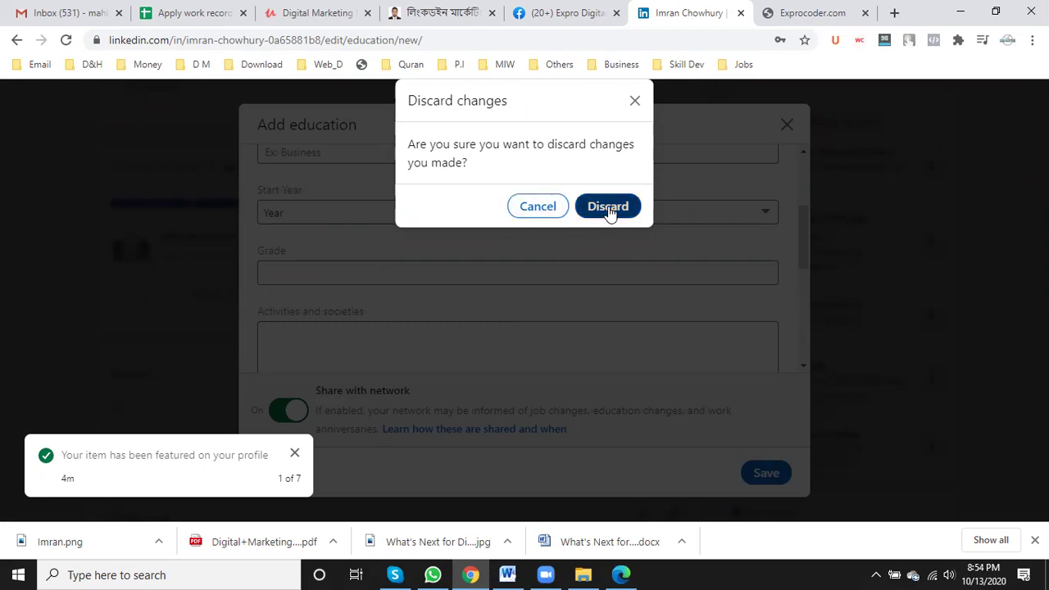
Step: Open Add profile section and expand the Intro, About, Featured and Background categories
{"action": "scroll", "coordinate": [515, 349], "scroll_direction": "down", "scroll_amount": 4}
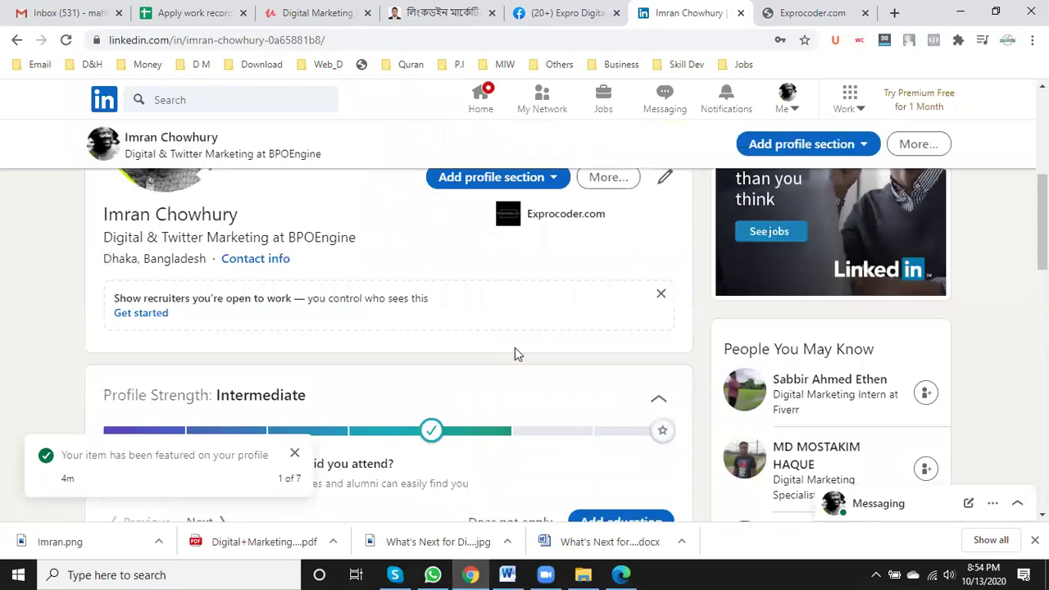
{"action": "scroll", "coordinate": [515, 352], "scroll_direction": "down", "scroll_amount": 6}
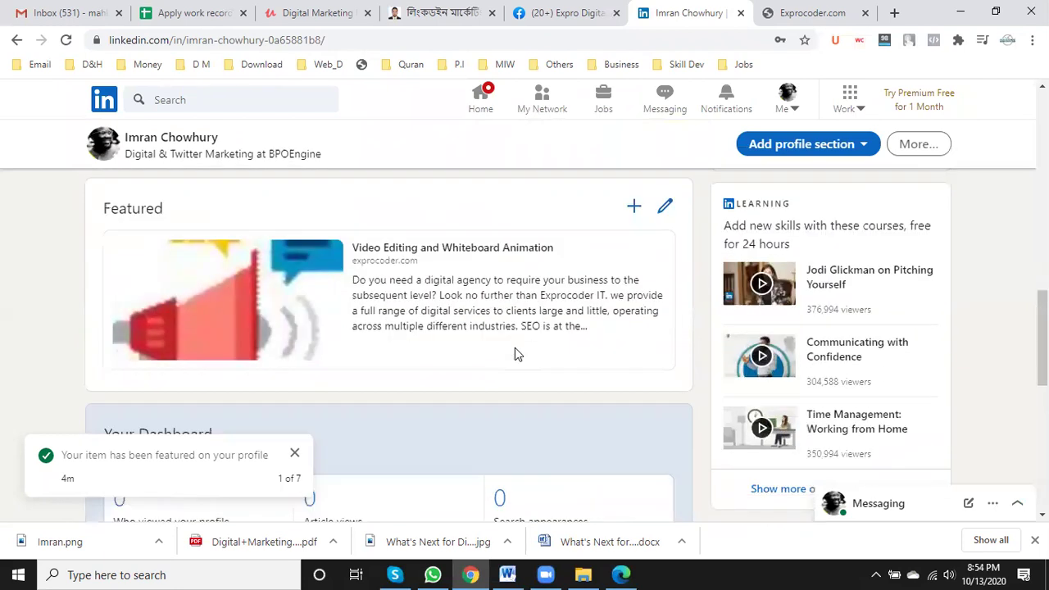
{"action": "scroll", "coordinate": [613, 208], "scroll_direction": "up", "scroll_amount": 3}
{"action": "scroll", "coordinate": [513, 251], "scroll_direction": "up", "scroll_amount": 4}
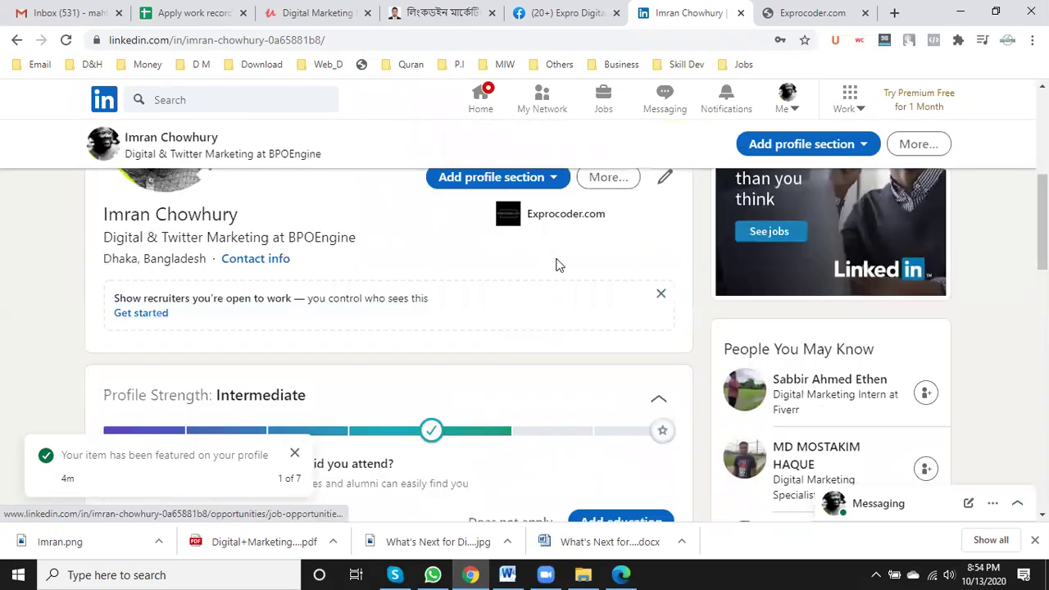
{"action": "scroll", "coordinate": [557, 265], "scroll_direction": "up", "scroll_amount": 2}
{"action": "left_click", "coordinate": [525, 331]}
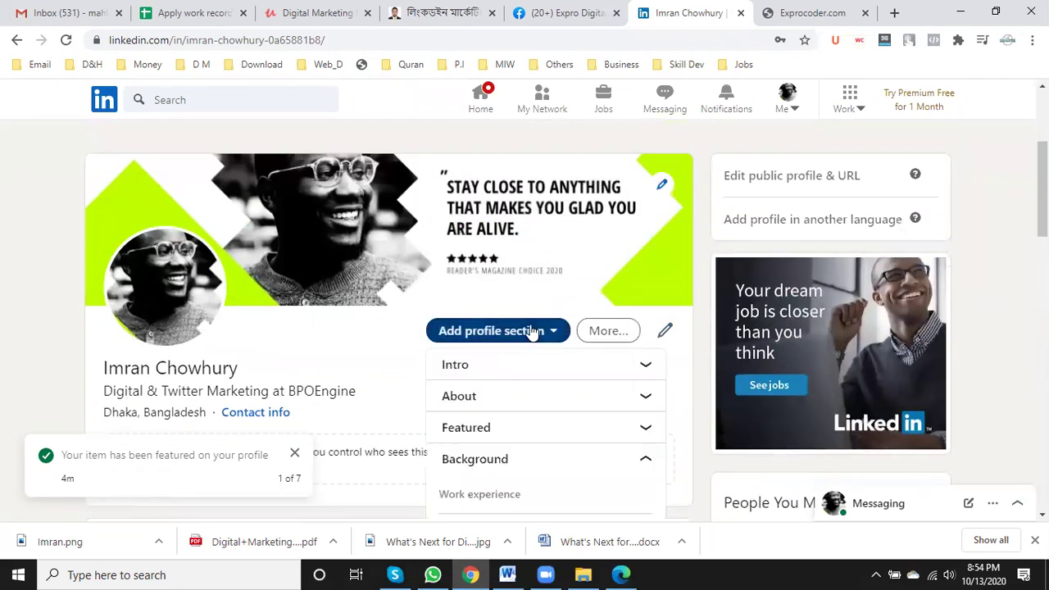
{"action": "left_click", "coordinate": [529, 372]}
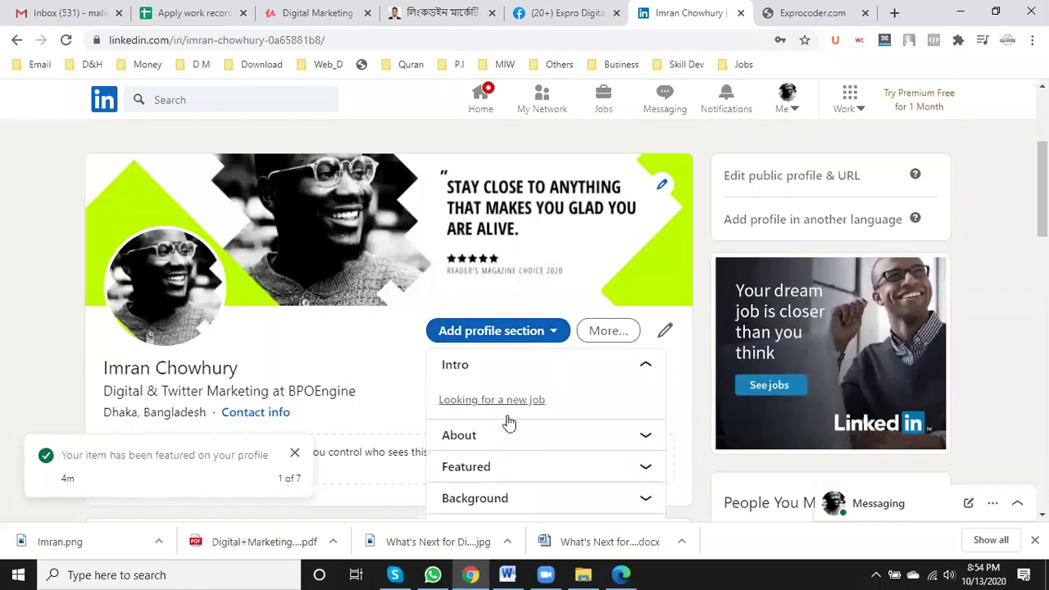
{"action": "left_click", "coordinate": [505, 436]}
{"action": "scroll", "coordinate": [524, 385], "scroll_direction": "down", "scroll_amount": 2}
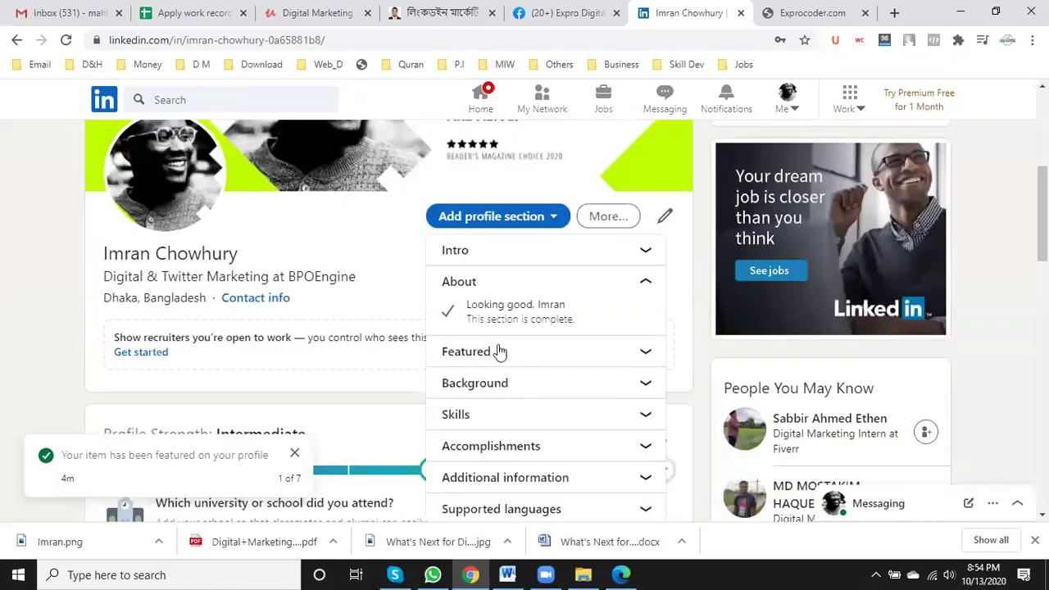
{"action": "left_click", "coordinate": [500, 351]}
{"action": "scroll", "coordinate": [506, 352], "scroll_direction": "down", "scroll_amount": 2}
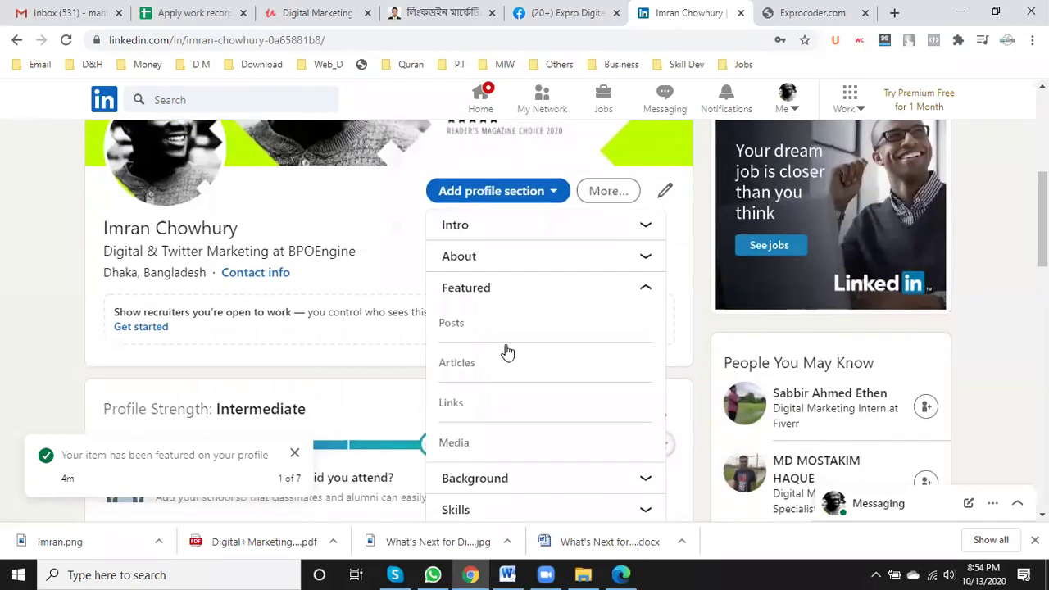
{"action": "scroll", "coordinate": [516, 352], "scroll_direction": "down", "scroll_amount": 1}
{"action": "left_click", "coordinate": [530, 316]}
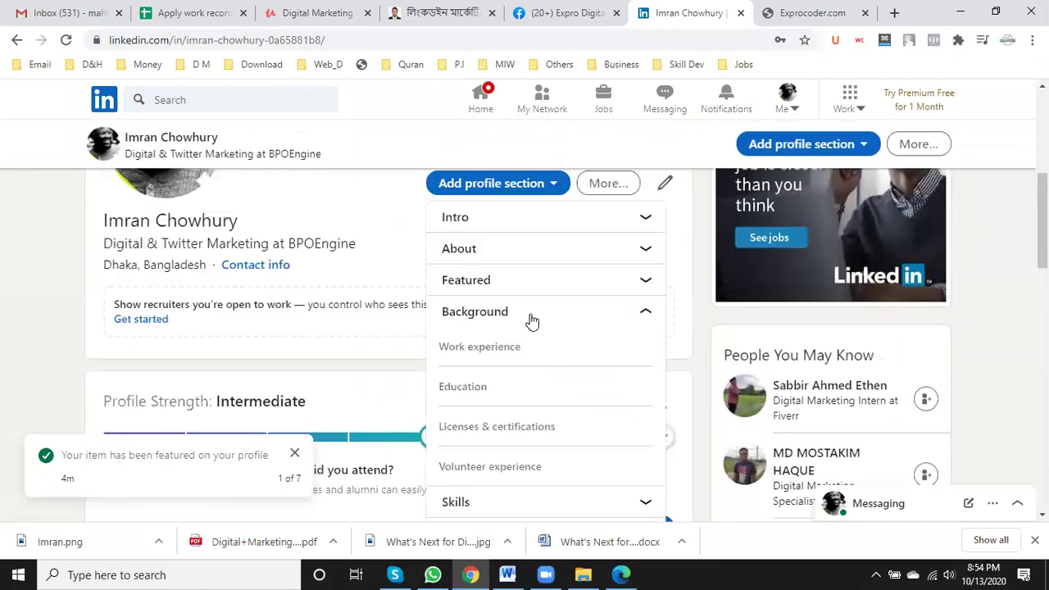
Step: Expand Skills, Accomplishments and Additional information, then choose Request a recommendation
{"action": "scroll", "coordinate": [528, 340], "scroll_direction": "down", "scroll_amount": 3}
{"action": "left_click", "coordinate": [511, 351]}
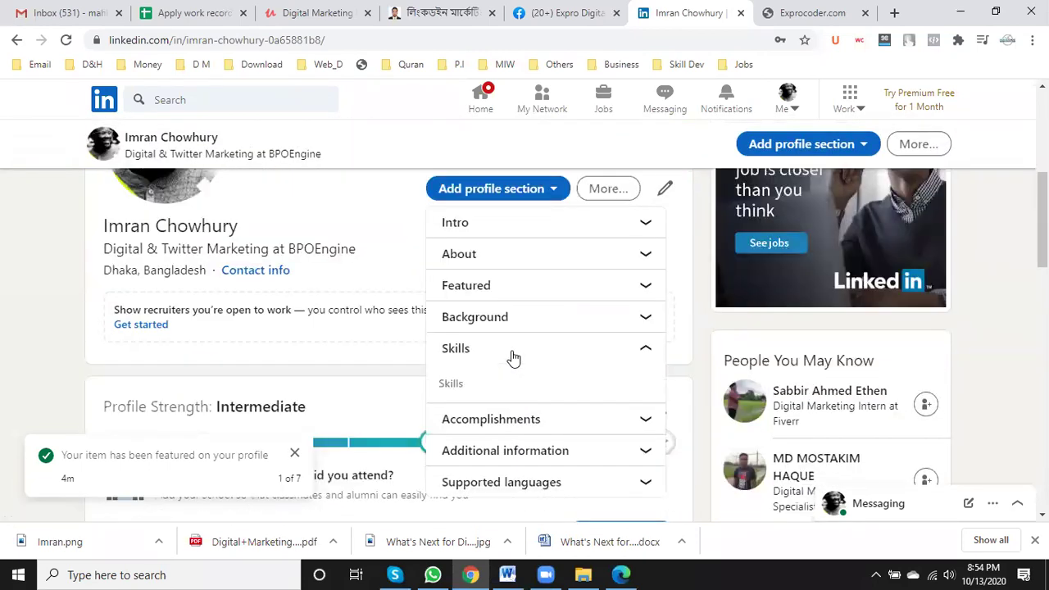
{"action": "scroll", "coordinate": [512, 357], "scroll_direction": "down", "scroll_amount": 3}
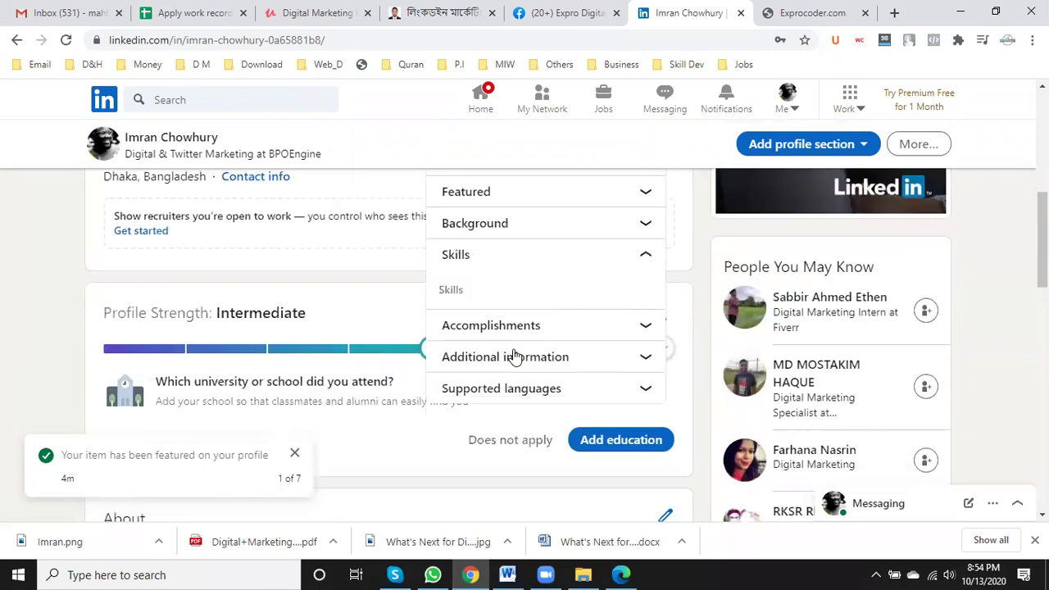
{"action": "left_click", "coordinate": [526, 267]}
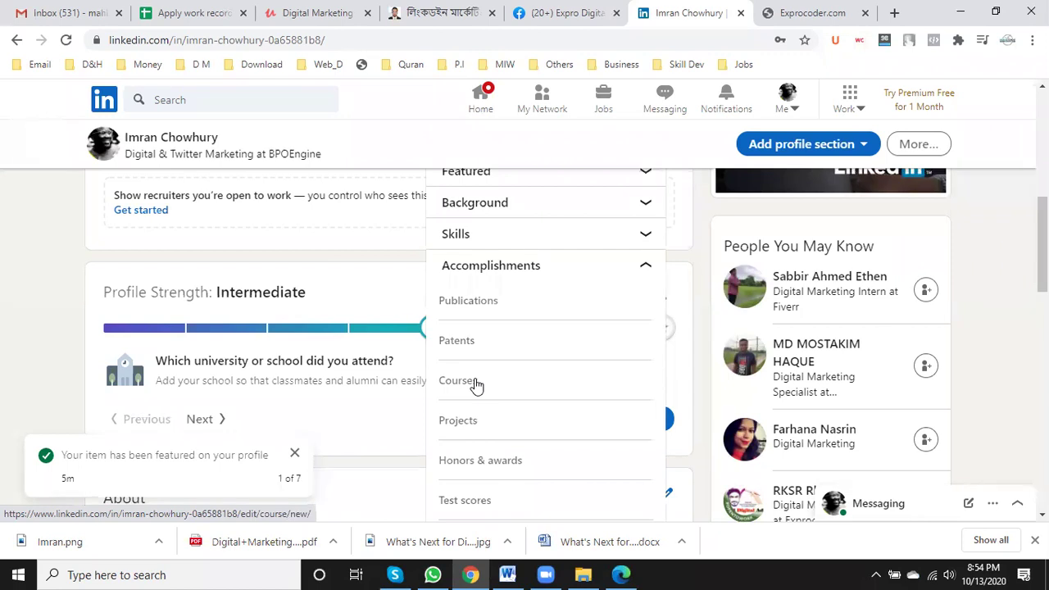
{"action": "scroll", "coordinate": [475, 384], "scroll_direction": "down", "scroll_amount": 1}
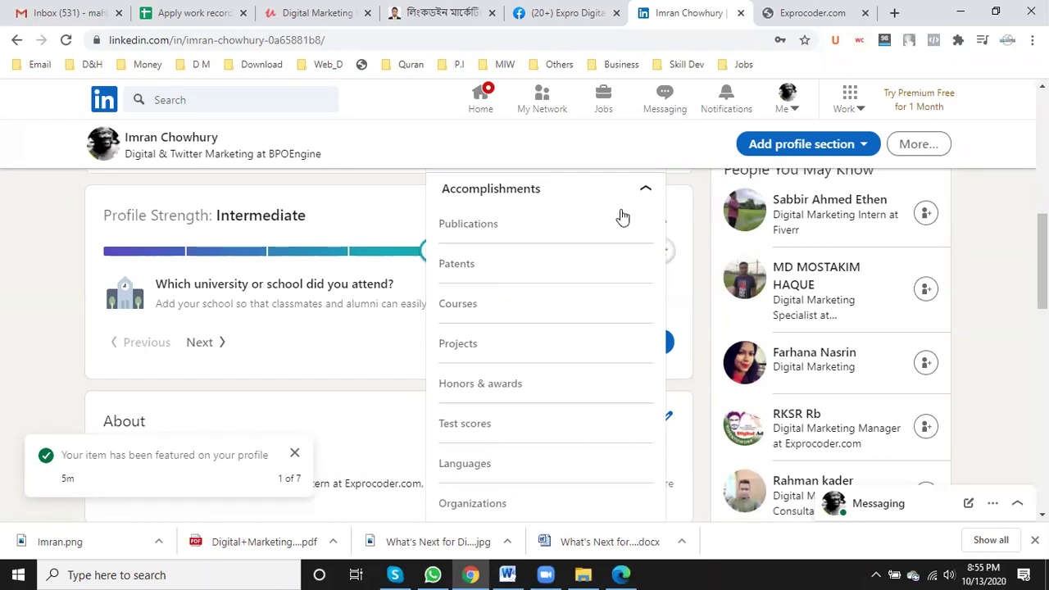
{"action": "scroll", "coordinate": [557, 398], "scroll_direction": "down", "scroll_amount": 3}
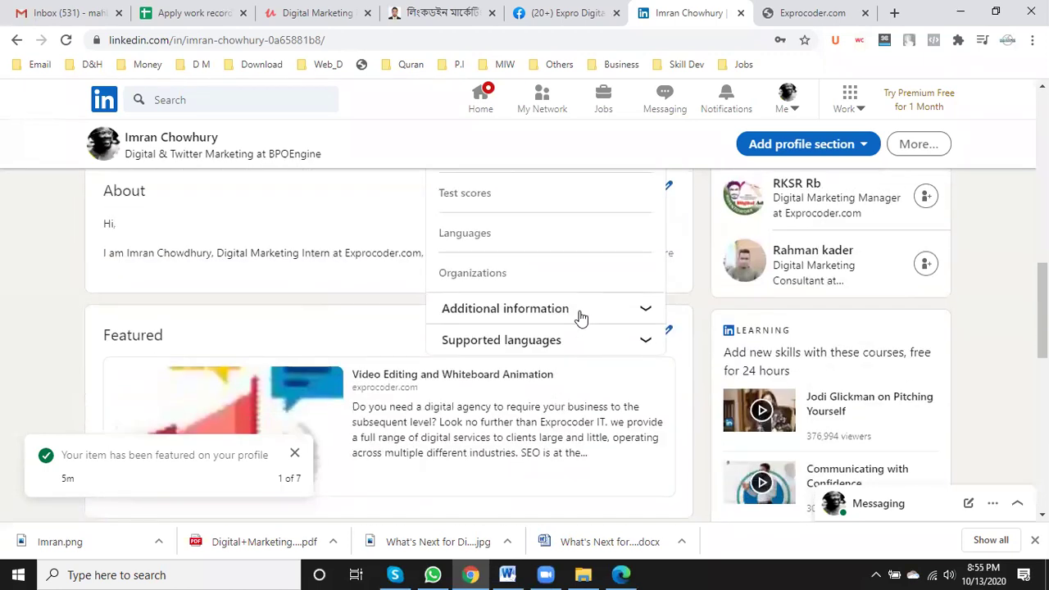
{"action": "left_click", "coordinate": [578, 316]}
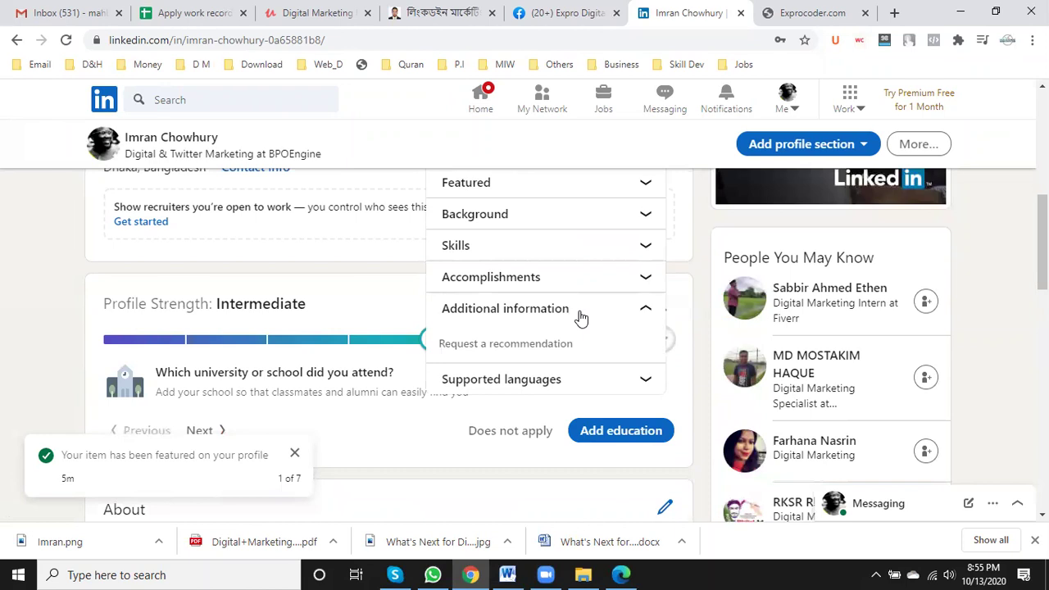
{"action": "left_click", "coordinate": [541, 345]}
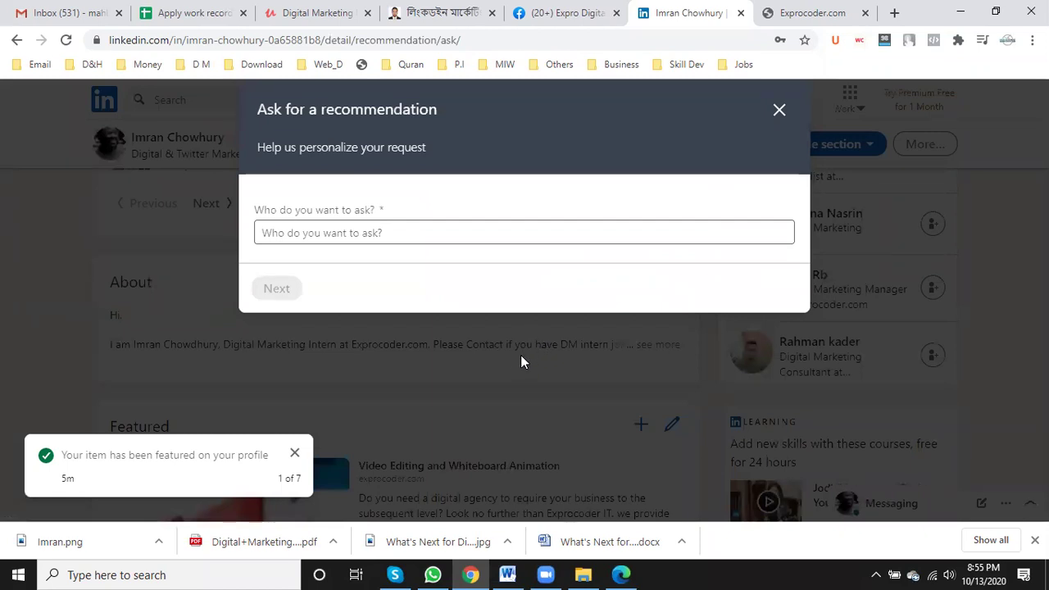
Step: Enter the recommender's name in 'Who do you want to ask?', then replace it with their Gmail address
{"action": "left_click", "coordinate": [331, 235]}
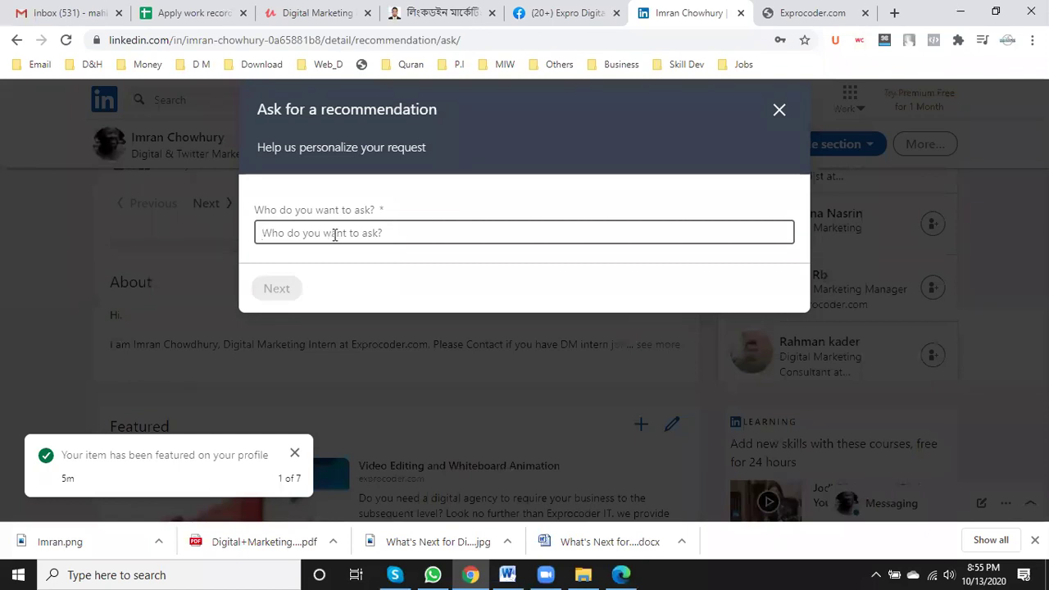
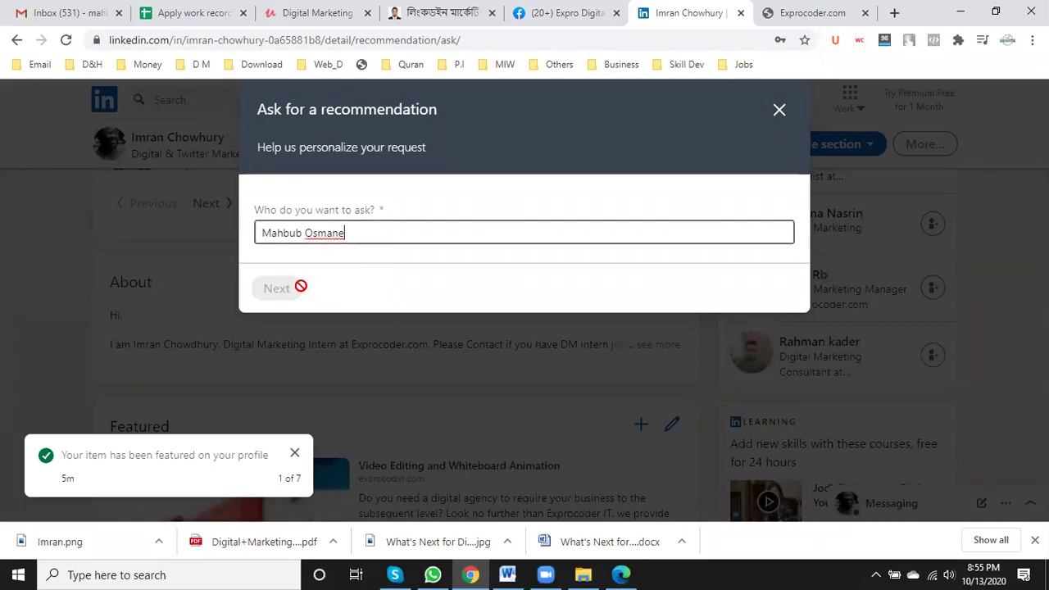
{"action": "left_click_drag", "start_coordinate": [360, 232], "coordinate": [159, 257]}
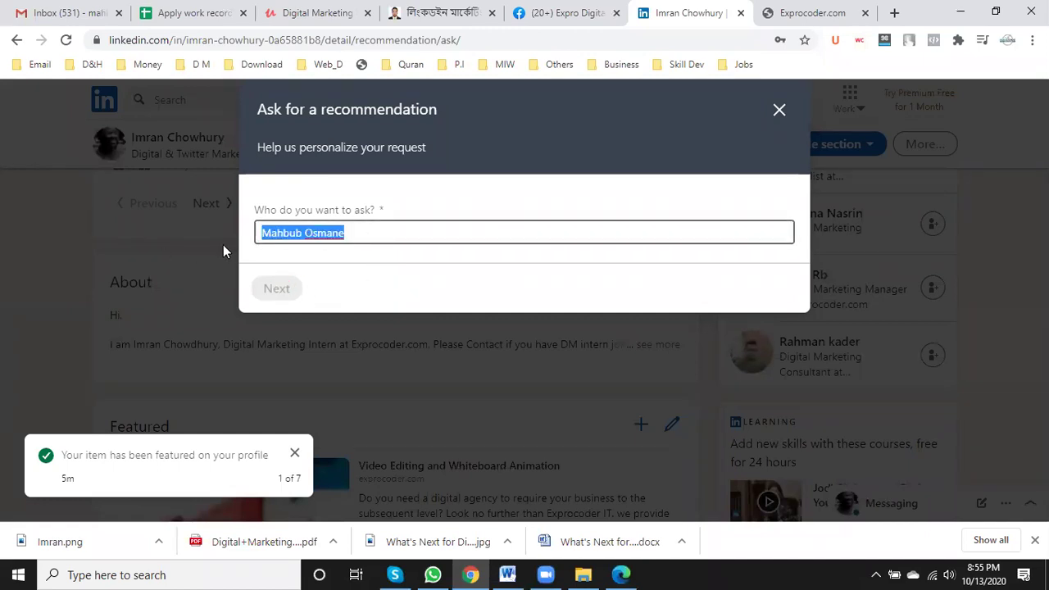
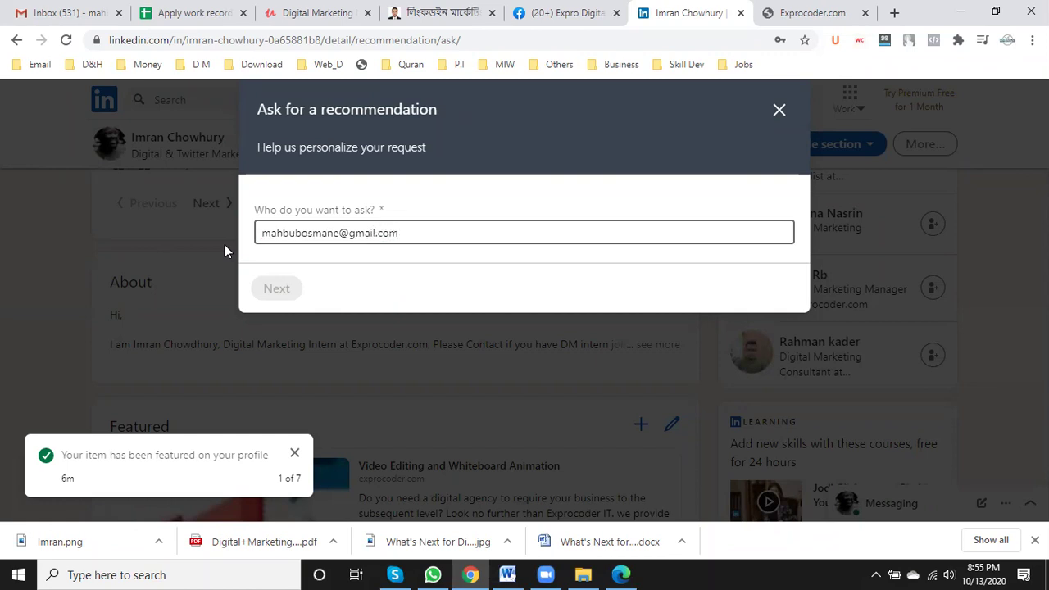
{"action": "left_click", "coordinate": [385, 283]}
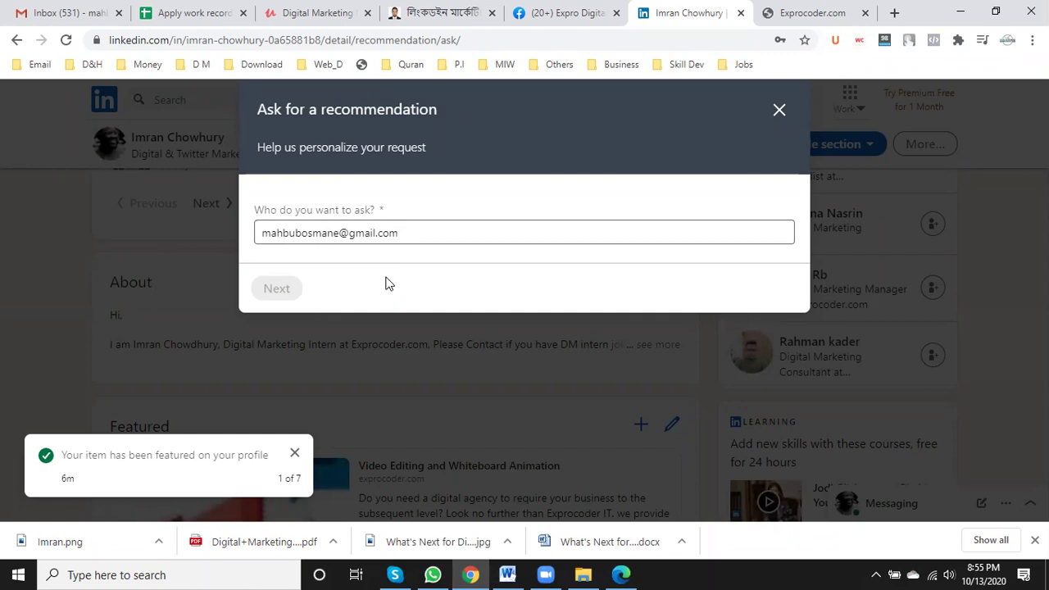
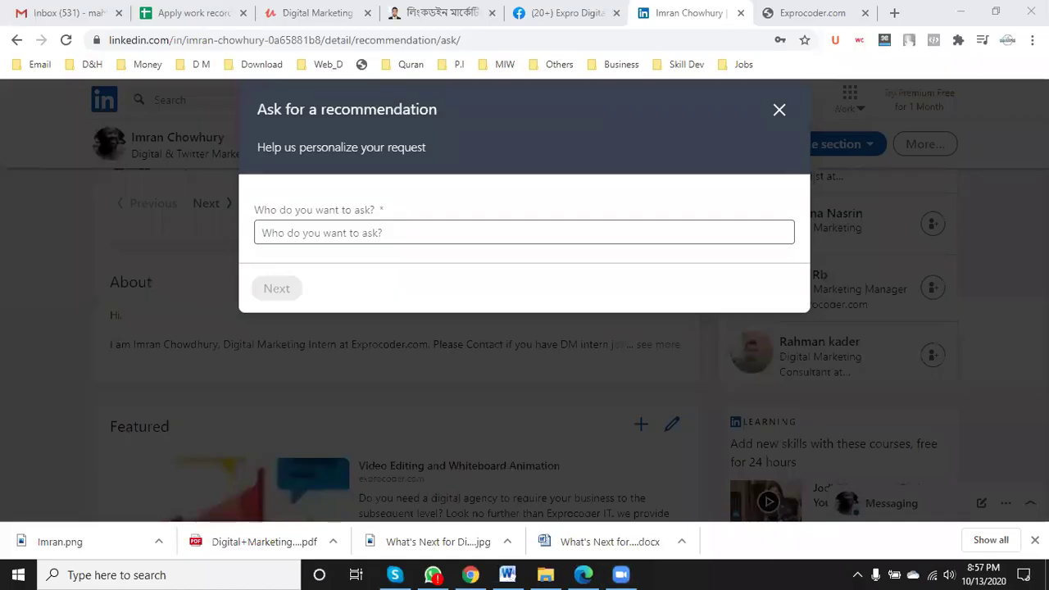
Step: Enter the contact's name in the who-to-ask field, then replace it with their e-mail address
{"action": "left_click", "coordinate": [322, 229]}
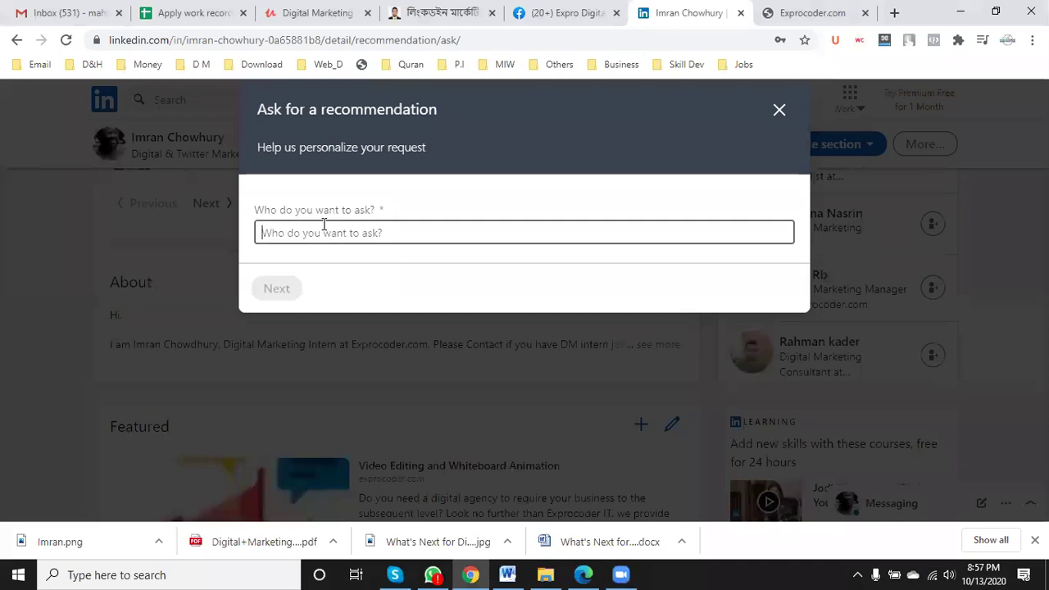
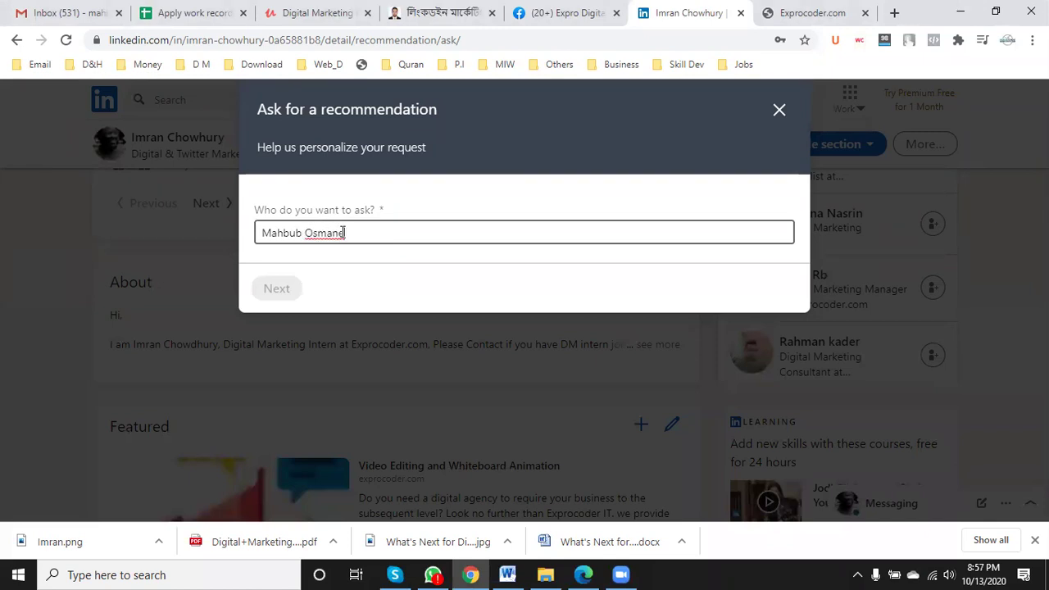
{"action": "left_click_drag", "start_coordinate": [367, 228], "coordinate": [240, 239]}
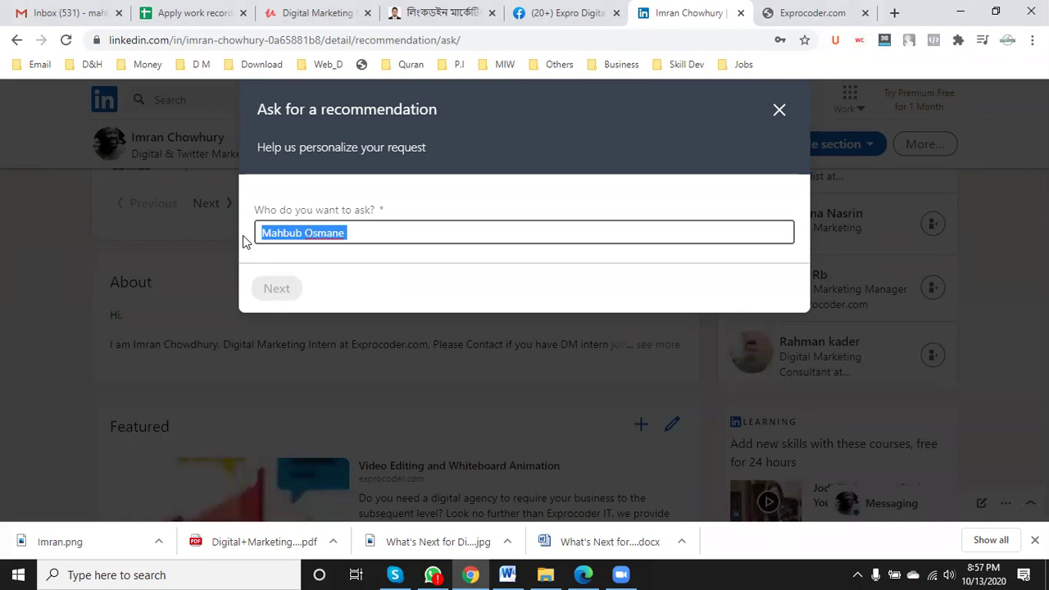
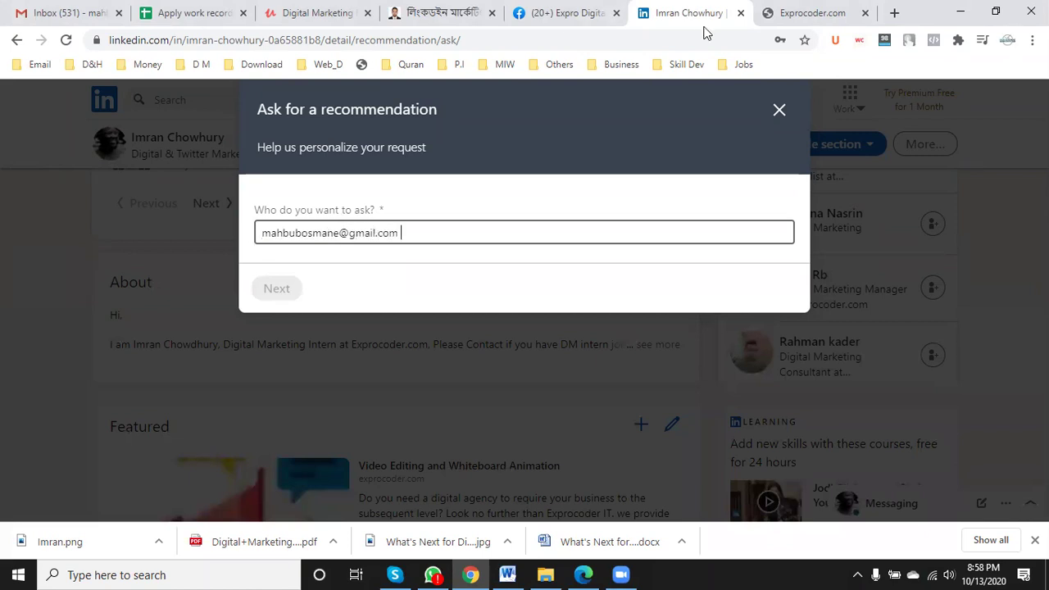
Step: Close the open recommendation request dialog
{"action": "left_click", "coordinate": [779, 110]}
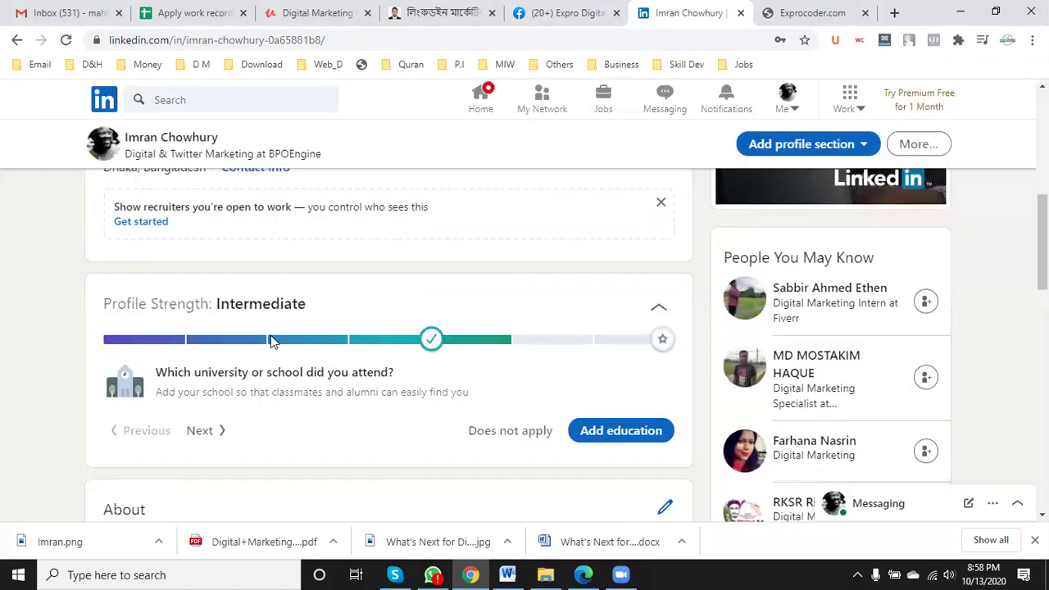
{"action": "scroll", "coordinate": [616, 435], "scroll_direction": "down", "scroll_amount": 1}
{"action": "scroll", "coordinate": [616, 435], "scroll_direction": "down", "scroll_amount": 1}
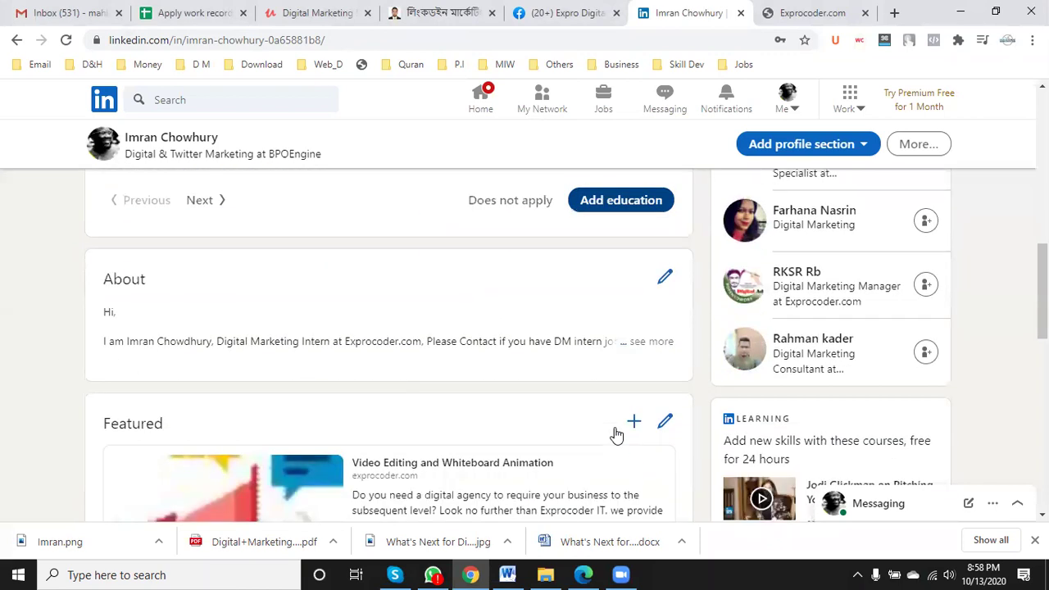
{"action": "scroll", "coordinate": [640, 394], "scroll_direction": "up", "scroll_amount": 2}
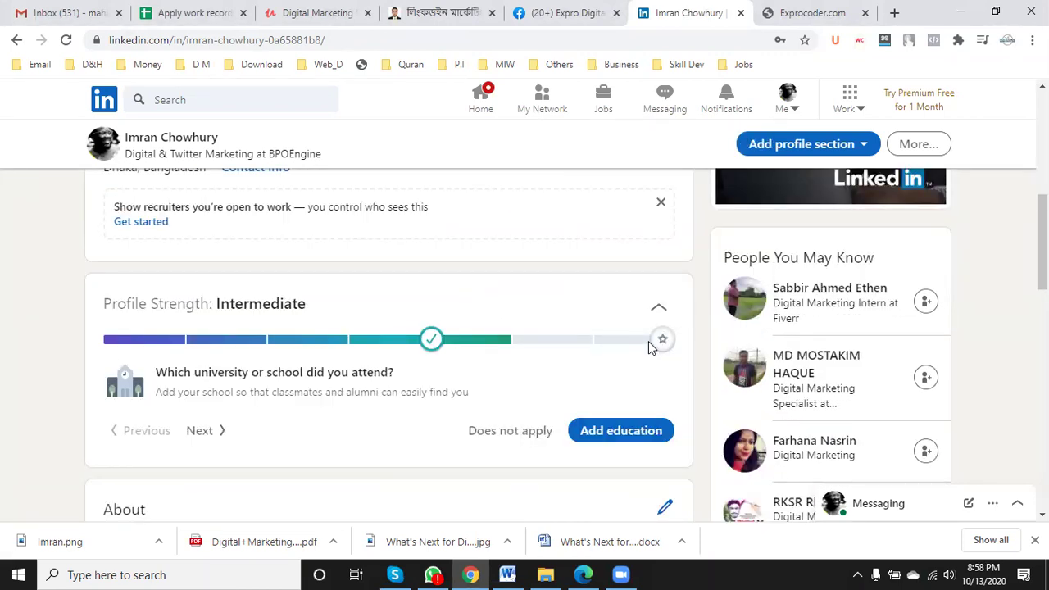
{"action": "scroll", "coordinate": [582, 385], "scroll_direction": "up", "scroll_amount": 3}
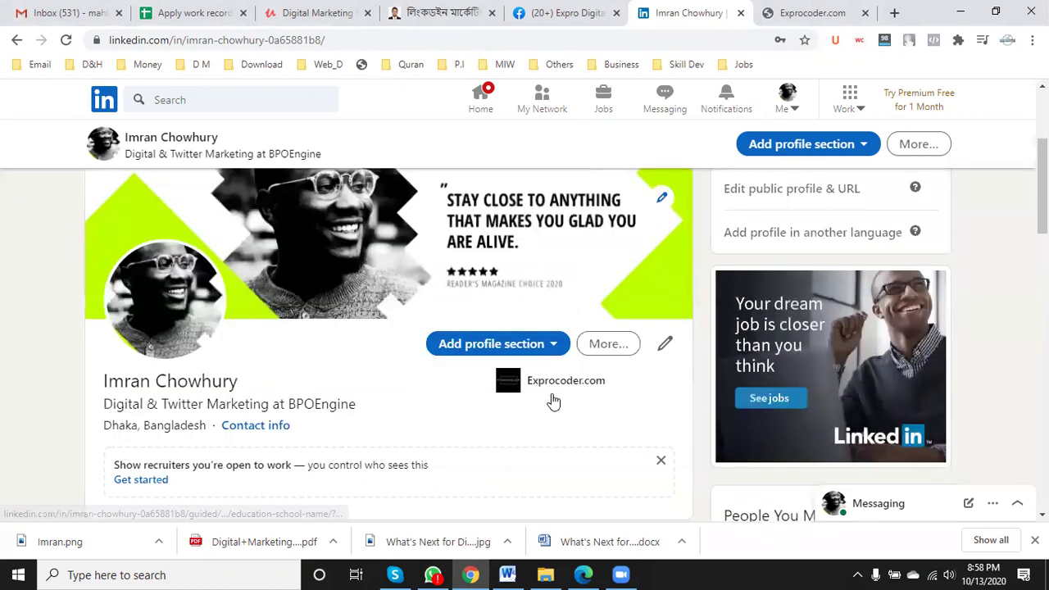
{"action": "scroll", "coordinate": [553, 399], "scroll_direction": "up", "scroll_amount": 1}
Step: Start a new recommendation request via Add profile section, enter the contact's e-mail, then close it unsent
{"action": "left_click", "coordinate": [553, 399]}
{"action": "scroll", "coordinate": [552, 398], "scroll_direction": "down", "scroll_amount": 3}
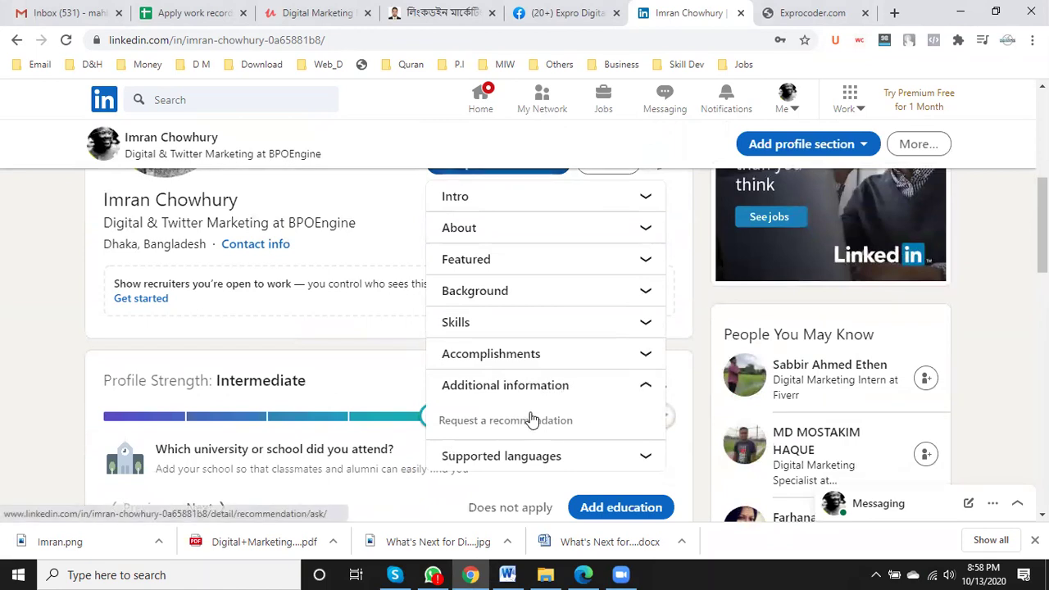
{"action": "left_click", "coordinate": [531, 419]}
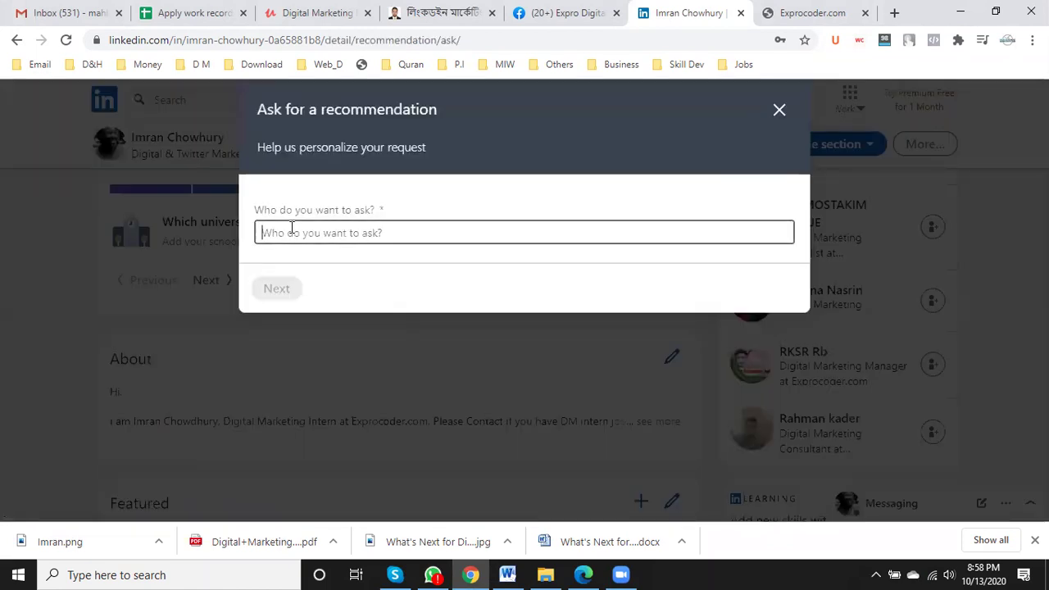
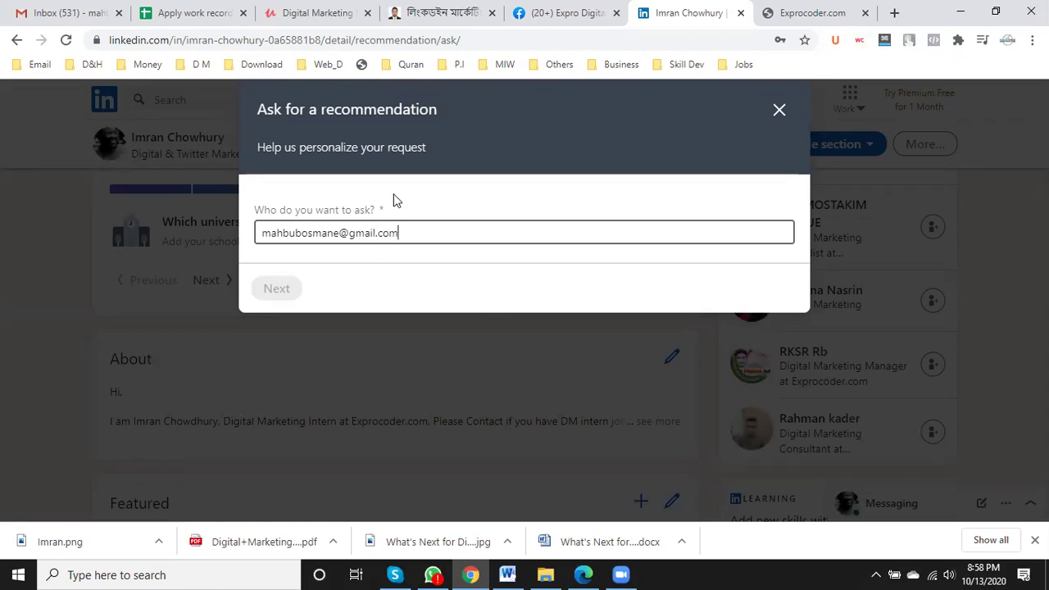
{"action": "left_click", "coordinate": [778, 109]}
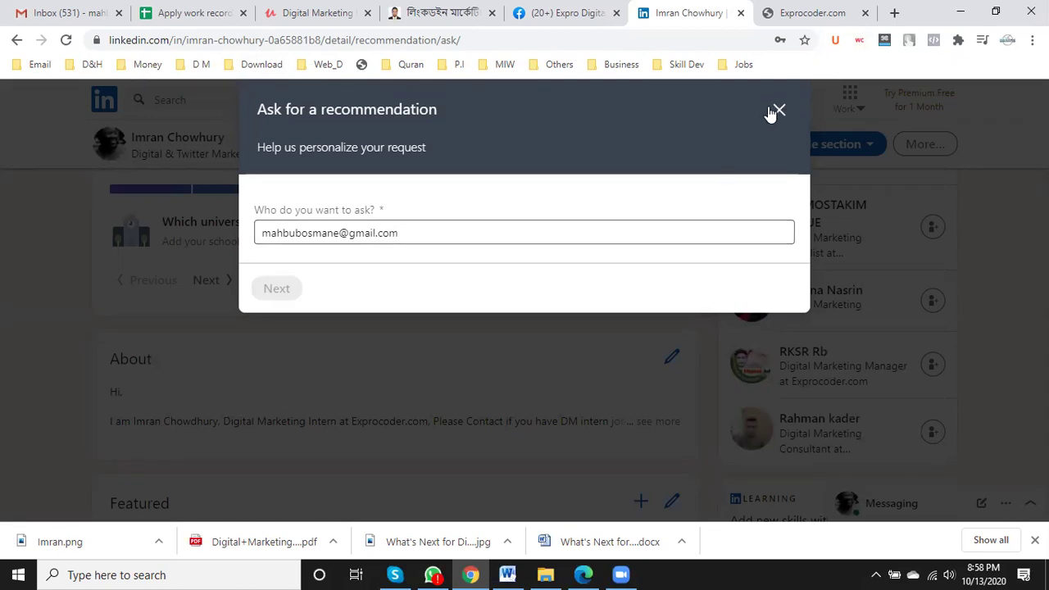
{"action": "scroll", "coordinate": [546, 319], "scroll_direction": "down", "scroll_amount": 3}
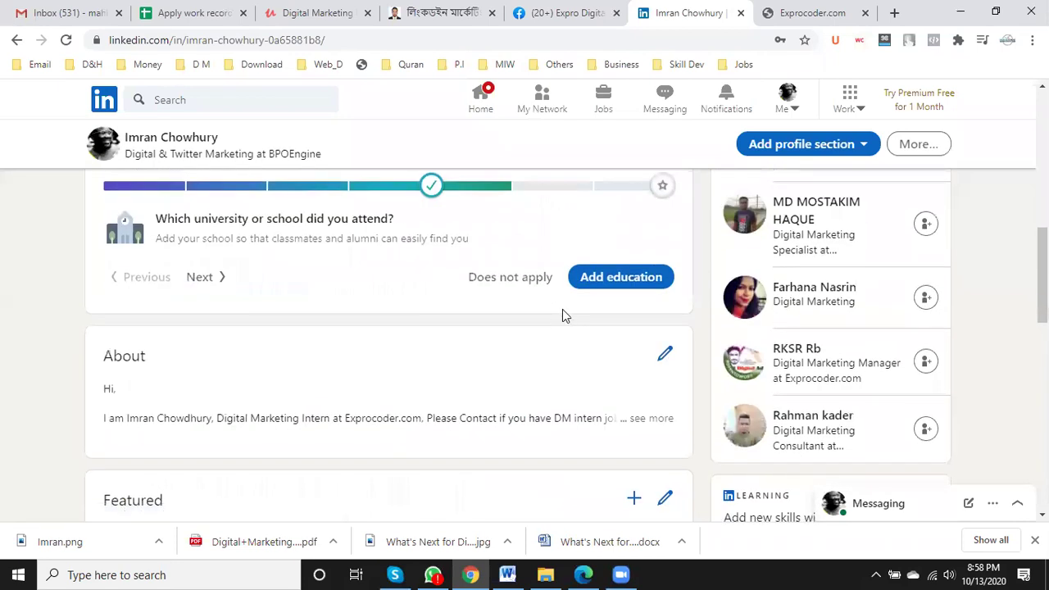
Step: Add an education entry with school name 'Tongi Governmnet College'
{"action": "left_click", "coordinate": [616, 281]}
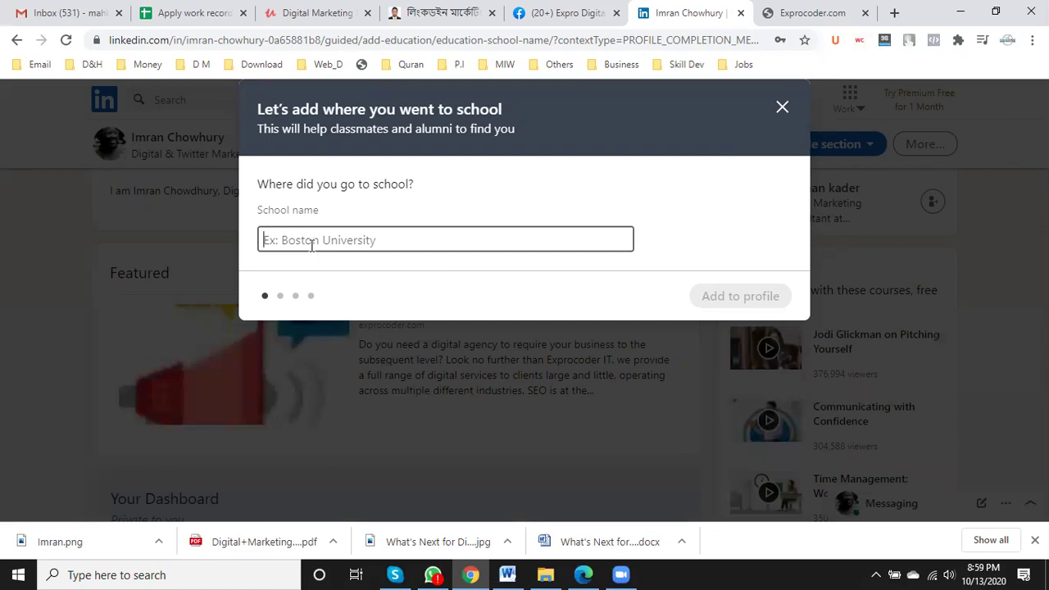
{"action": "left_click", "coordinate": [312, 246]}
{"action": "type", "text": "Tongi"}
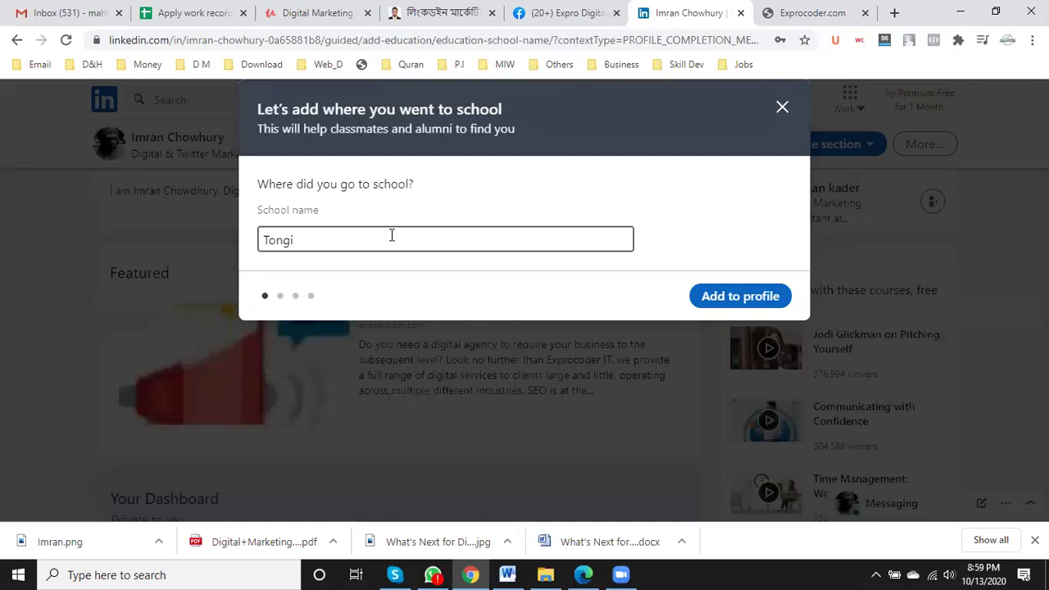
{"action": "type", "text": " Governmnet College"}
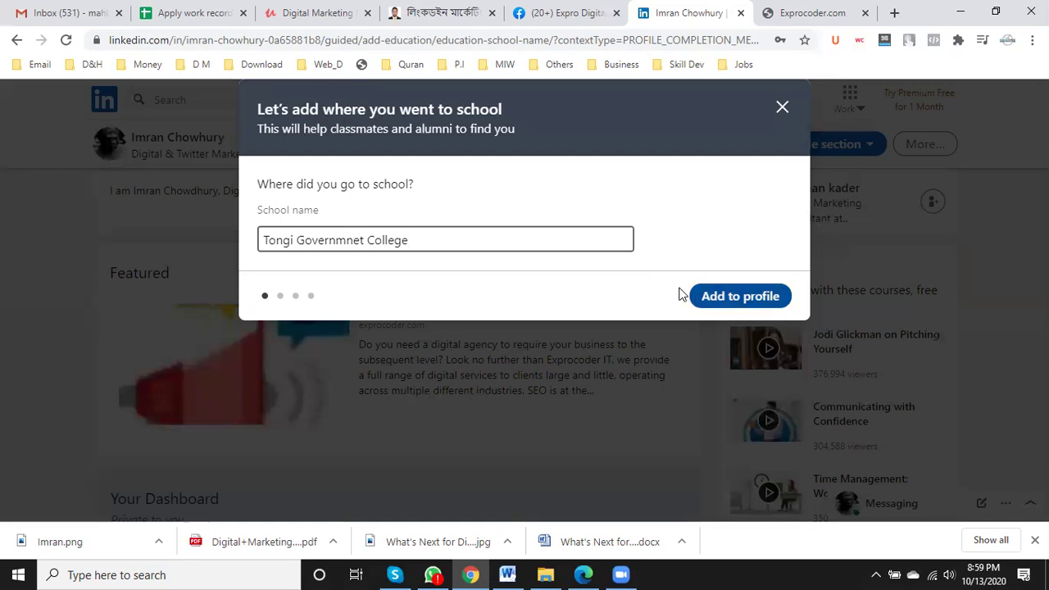
{"action": "left_click", "coordinate": [720, 298]}
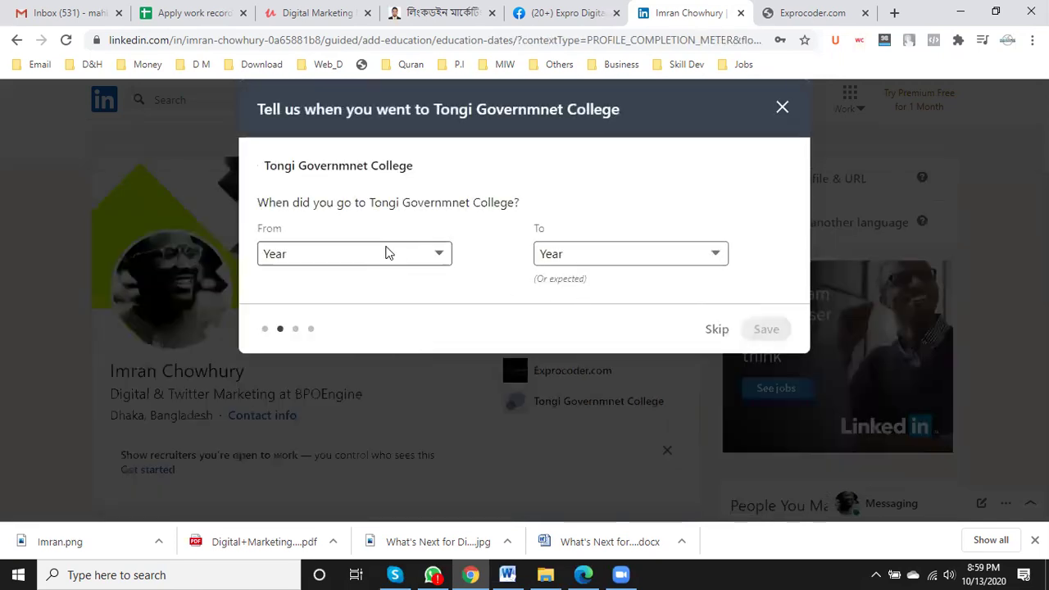
Step: Set the attendance dates to 2017 – 2019
{"action": "left_click", "coordinate": [383, 251]}
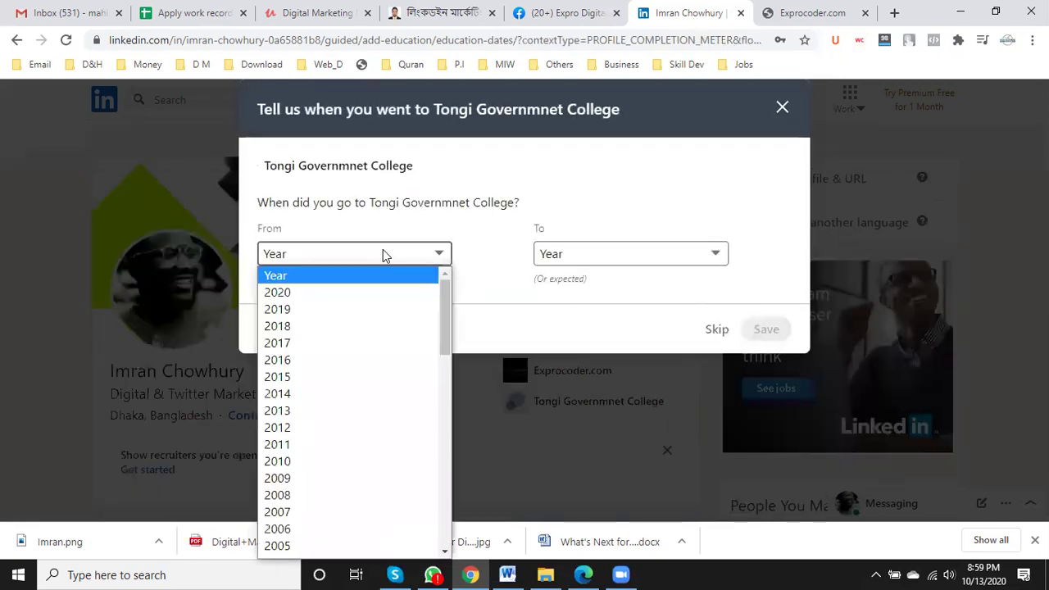
{"action": "left_click", "coordinate": [316, 327]}
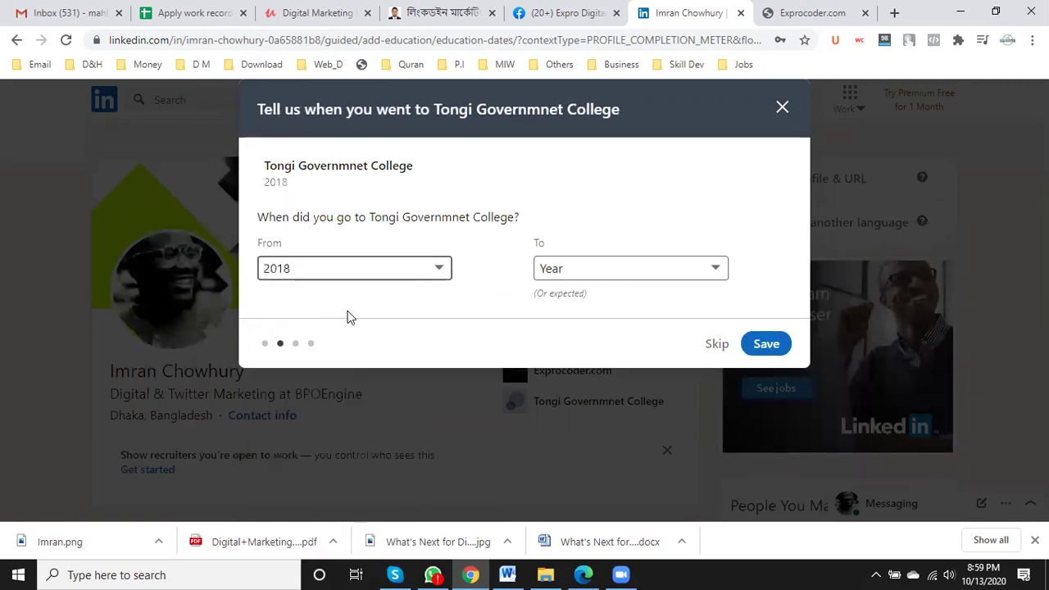
{"action": "left_click", "coordinate": [574, 268]}
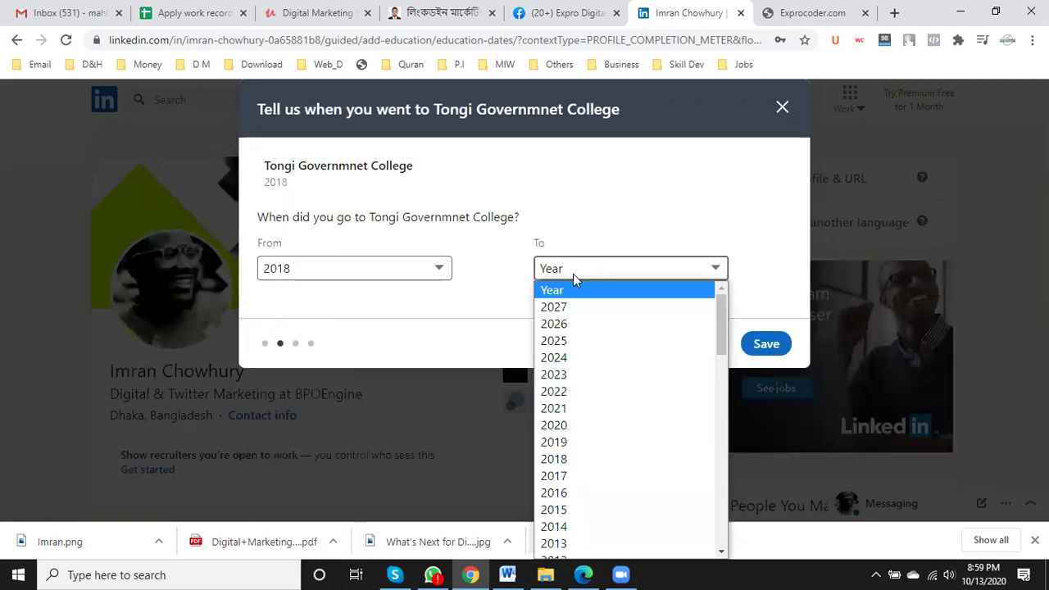
{"action": "left_click", "coordinate": [572, 424]}
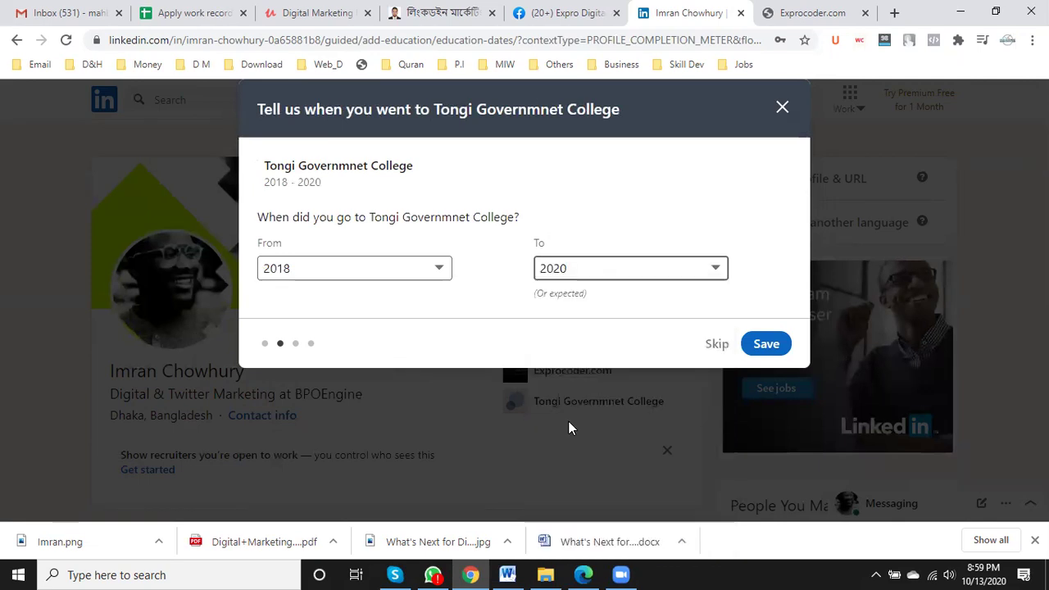
{"action": "left_click", "coordinate": [345, 271]}
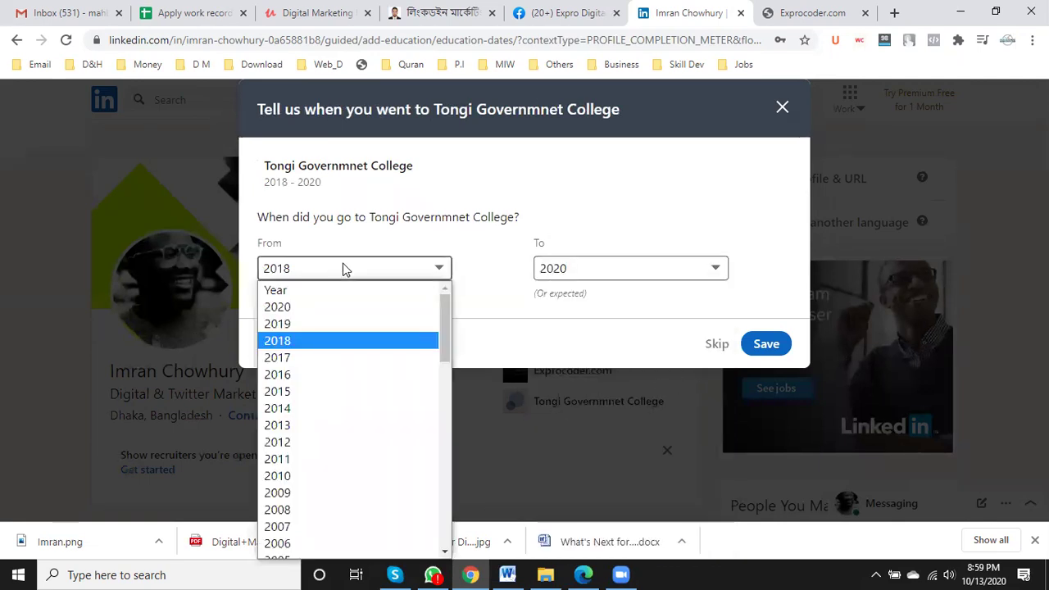
{"action": "left_click", "coordinate": [307, 359]}
{"action": "left_click", "coordinate": [574, 268]}
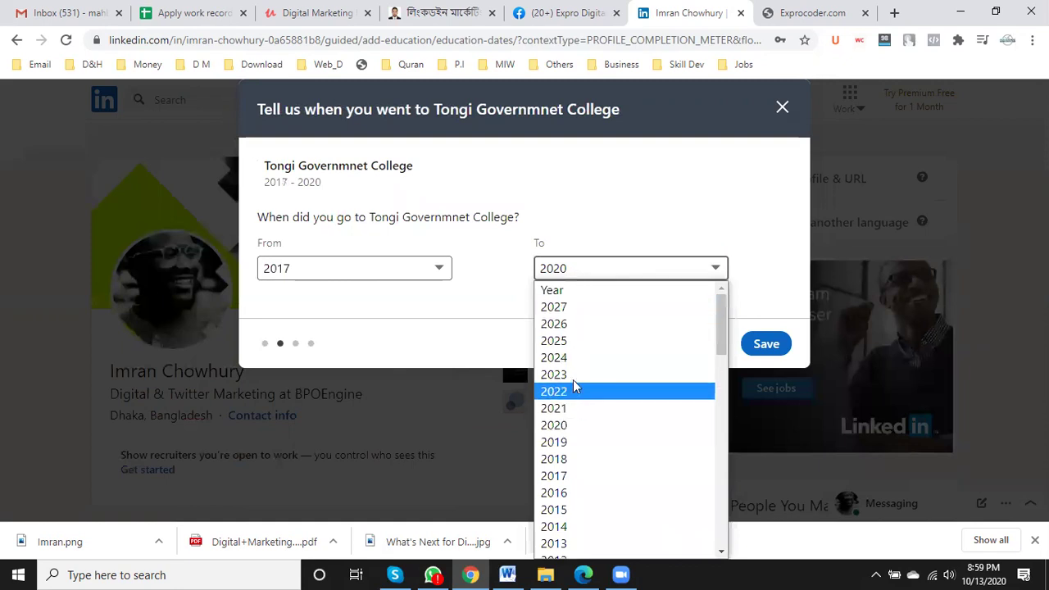
{"action": "left_click", "coordinate": [547, 442]}
{"action": "left_click", "coordinate": [765, 344]}
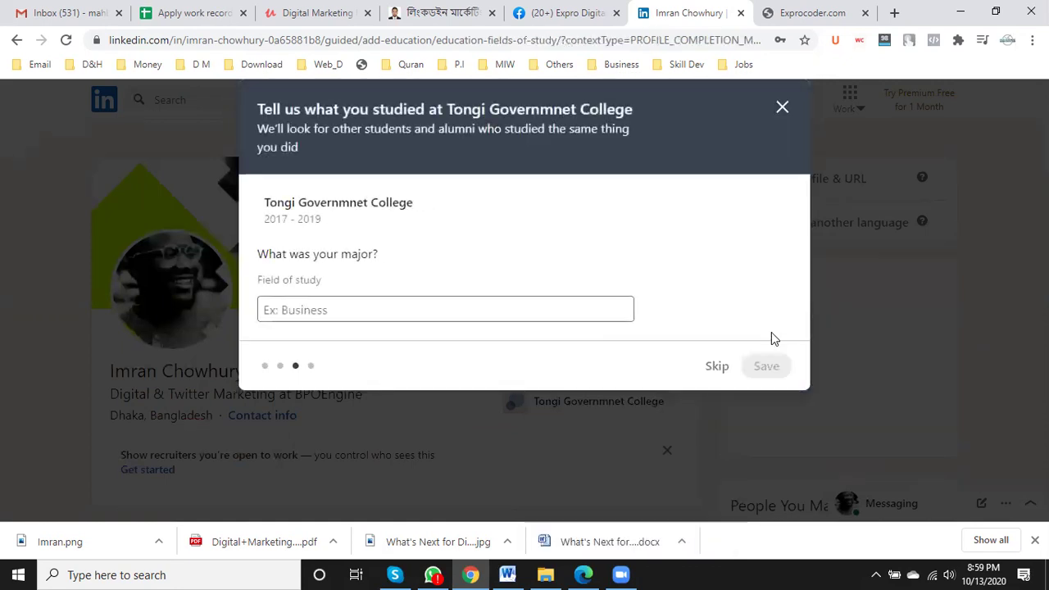
Step: Enter History as the field of study and Bachelor's degree as the degree
{"action": "left_click", "coordinate": [593, 317]}
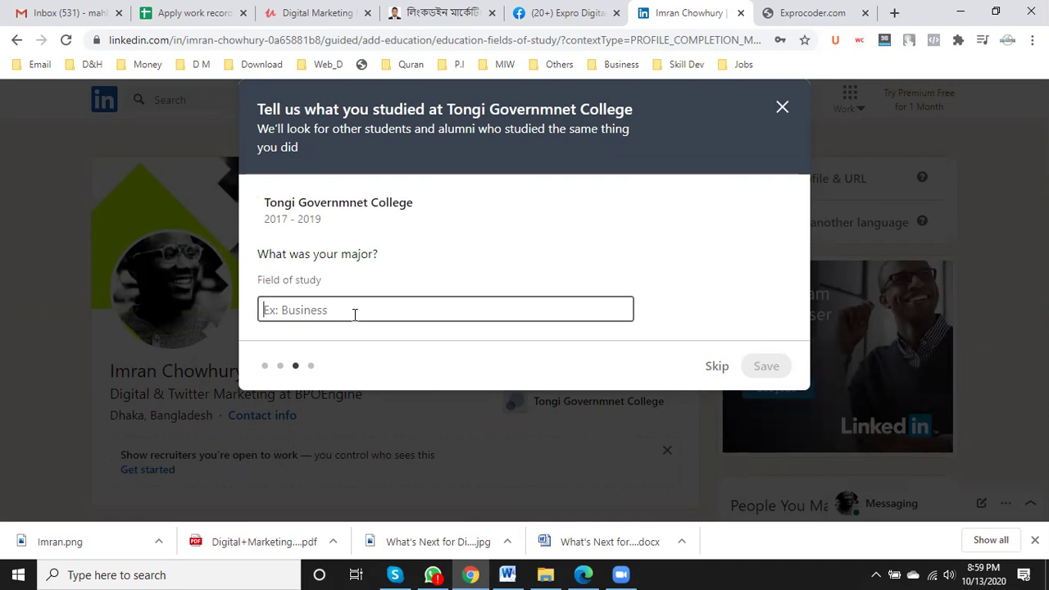
{"action": "type", "text": "History"}
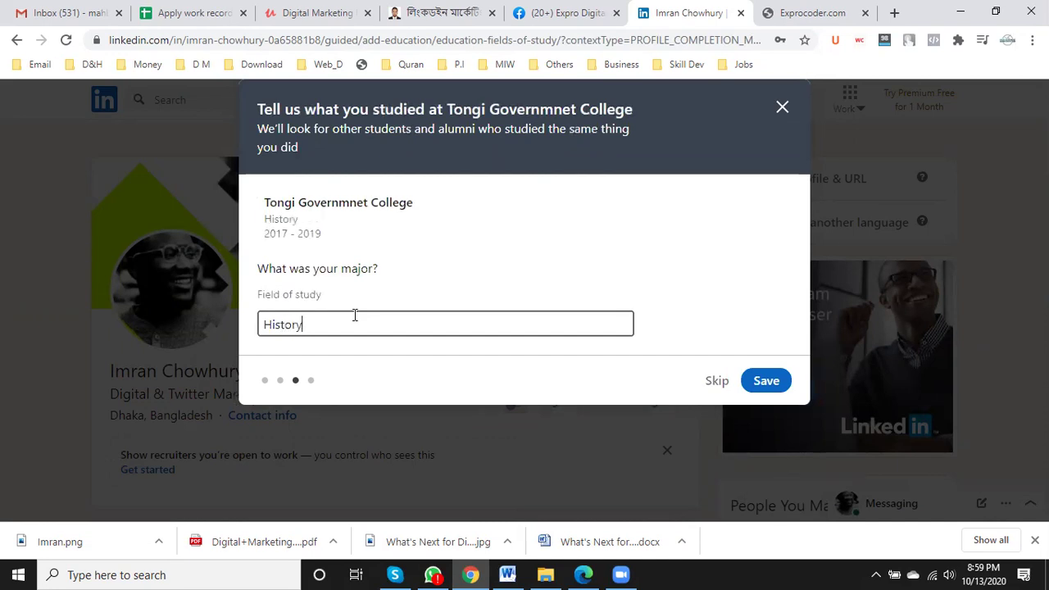
{"action": "left_click", "coordinate": [343, 352]}
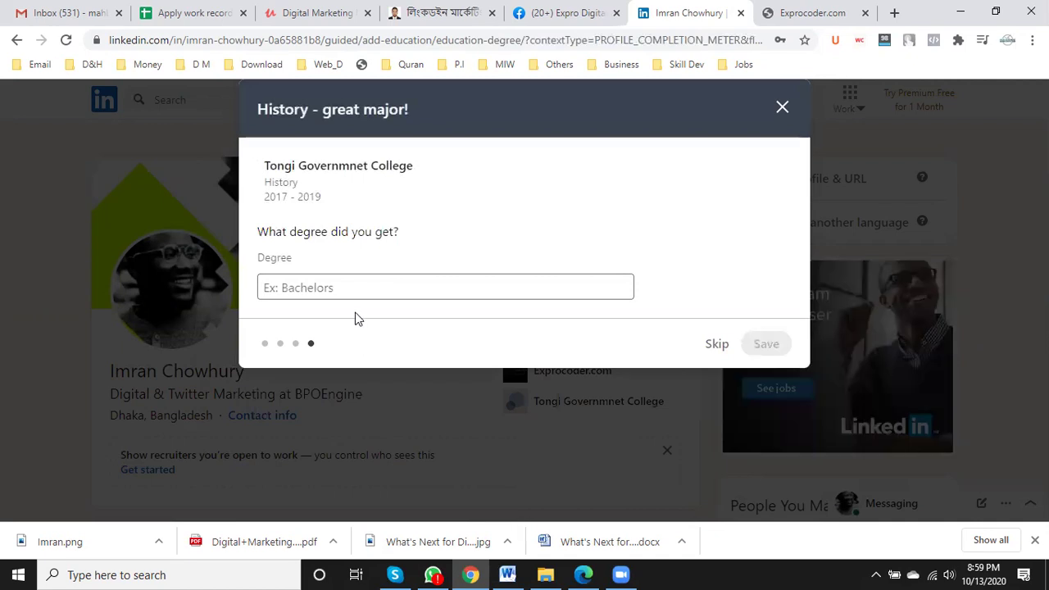
{"action": "left_click", "coordinate": [358, 284]}
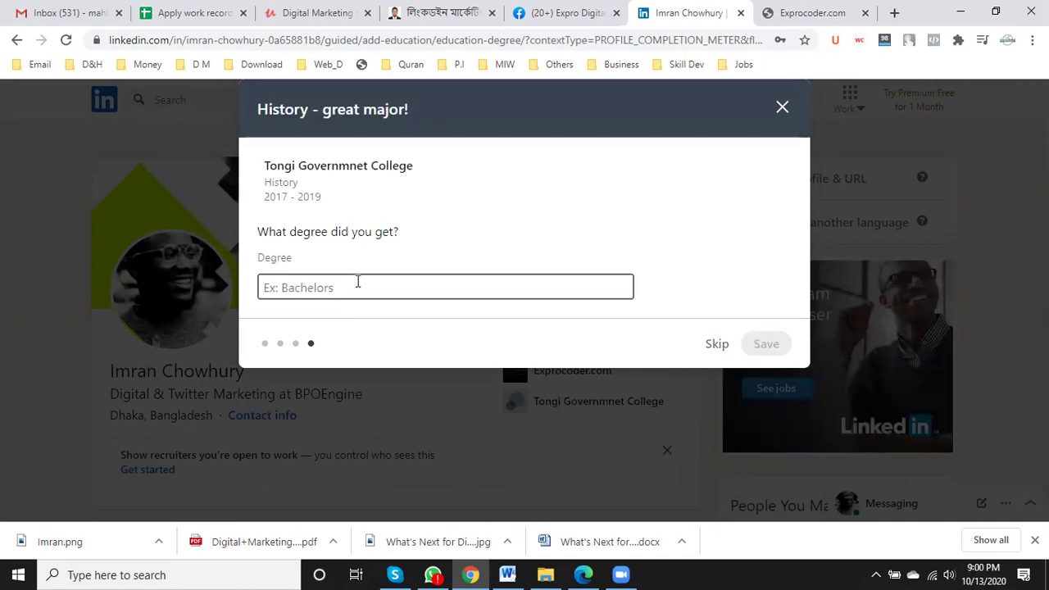
{"action": "type", "text": "Bach"}
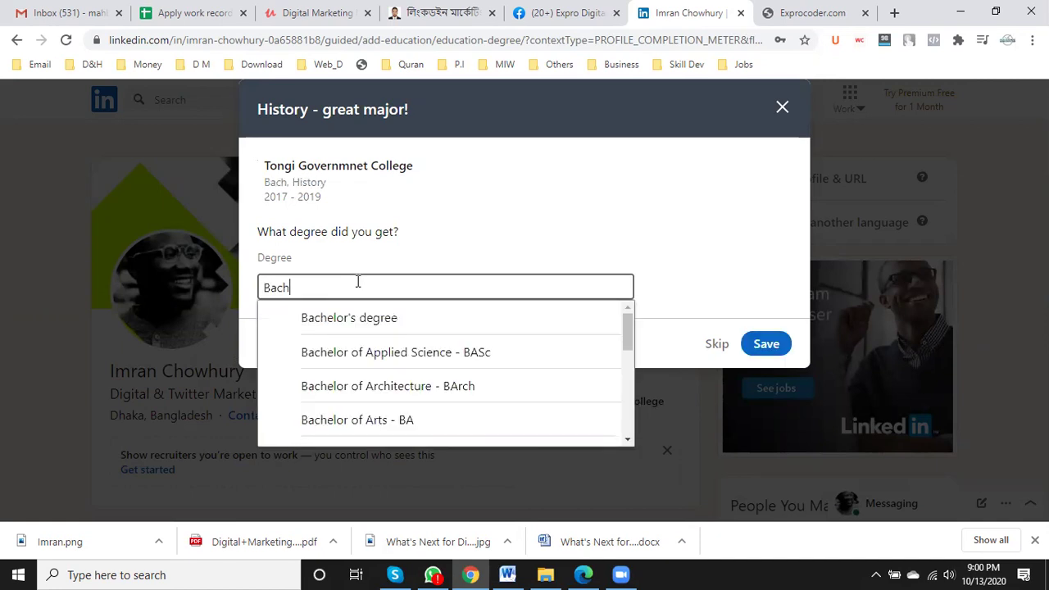
{"action": "left_click", "coordinate": [354, 320]}
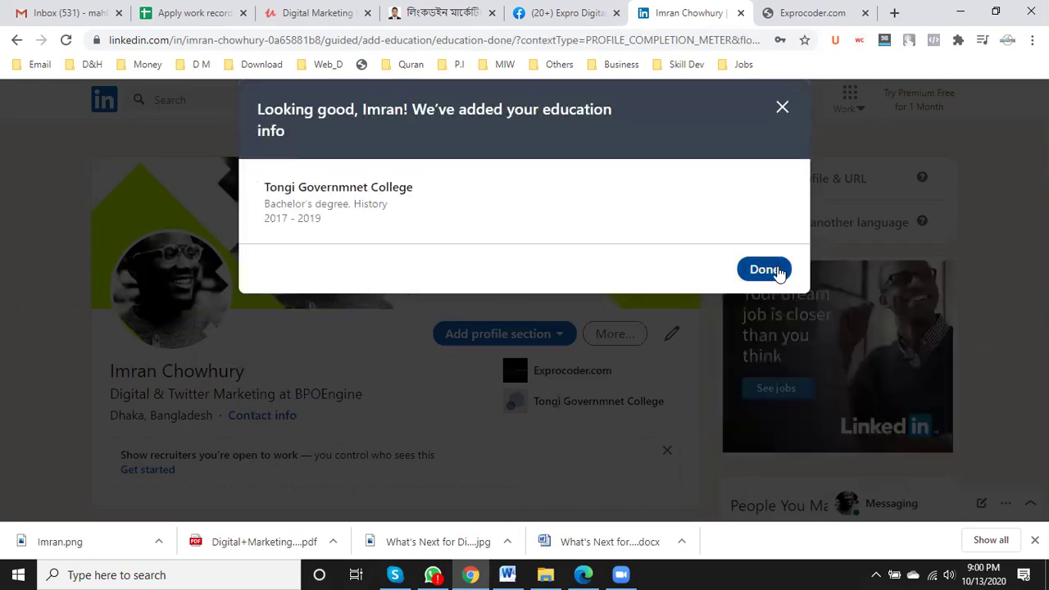
Step: Finish the education entry and add Social Media as a suggested skill
{"action": "left_click", "coordinate": [764, 270]}
{"action": "scroll", "coordinate": [740, 316], "scroll_direction": "down", "scroll_amount": 2}
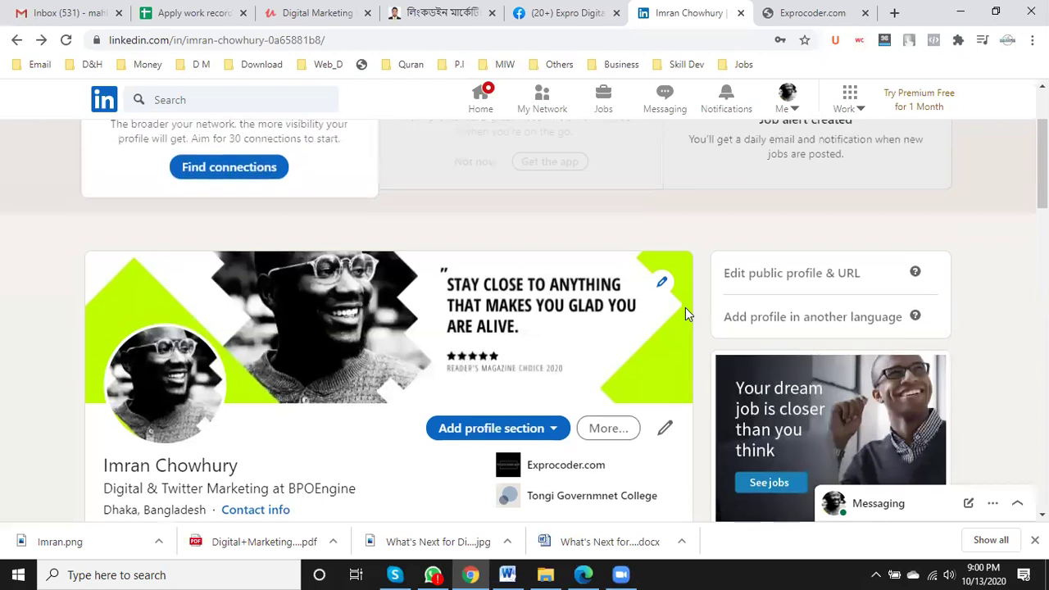
{"action": "scroll", "coordinate": [684, 307], "scroll_direction": "down", "scroll_amount": 5}
{"action": "scroll", "coordinate": [686, 310], "scroll_direction": "down", "scroll_amount": 1}
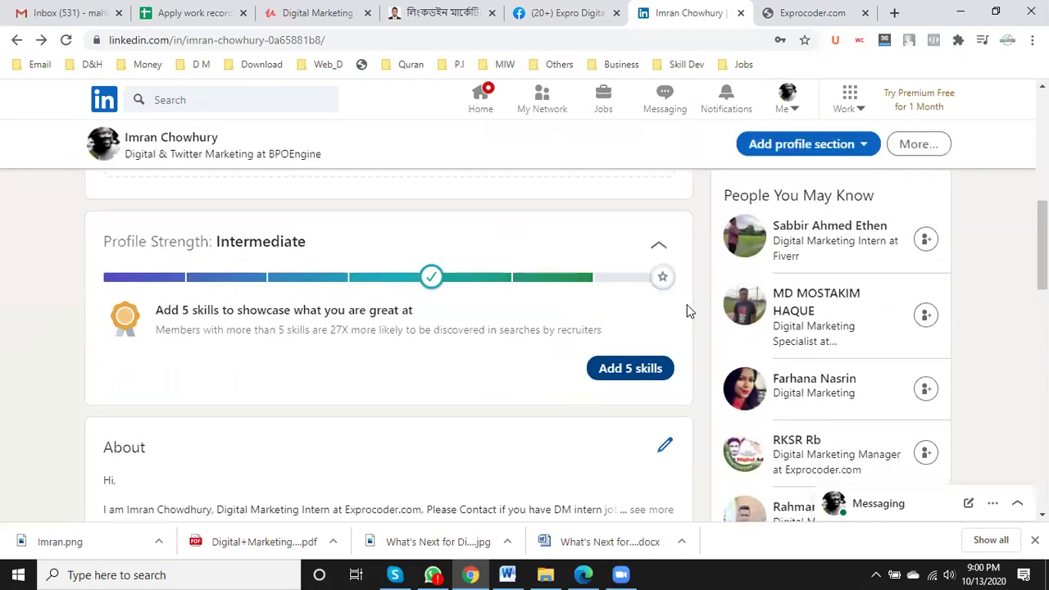
{"action": "left_click", "coordinate": [630, 371]}
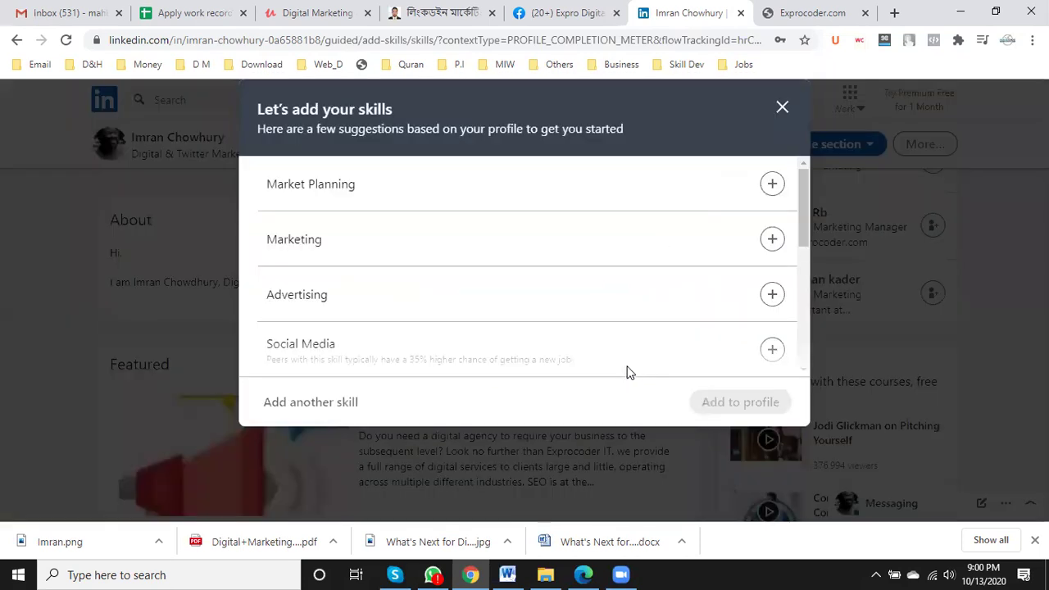
{"action": "scroll", "coordinate": [627, 371], "scroll_direction": "down", "scroll_amount": 2}
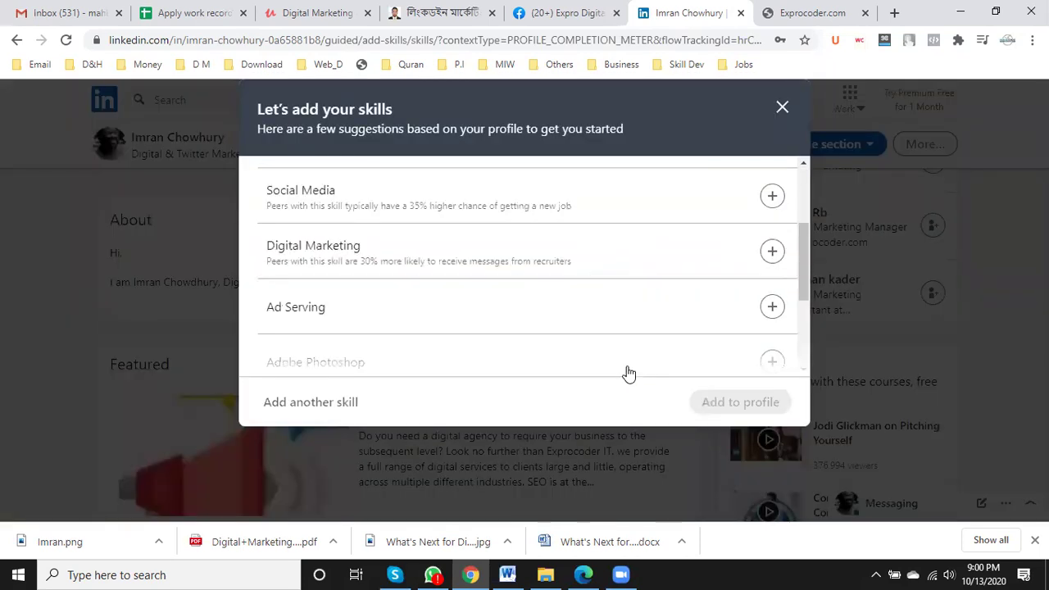
{"action": "left_click", "coordinate": [772, 195]}
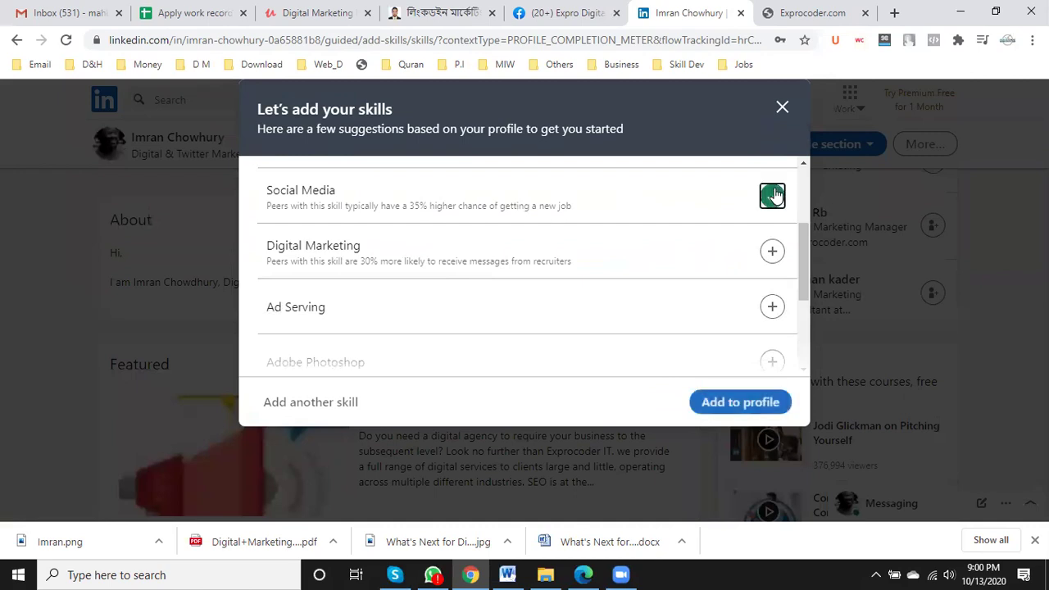
{"action": "left_click", "coordinate": [741, 402]}
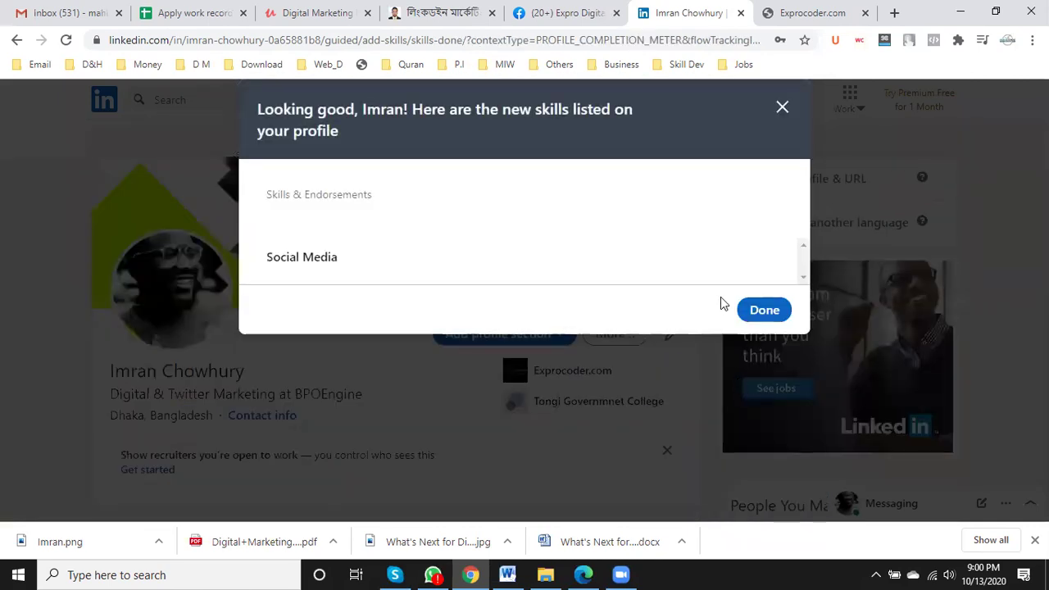
{"action": "left_click", "coordinate": [759, 309]}
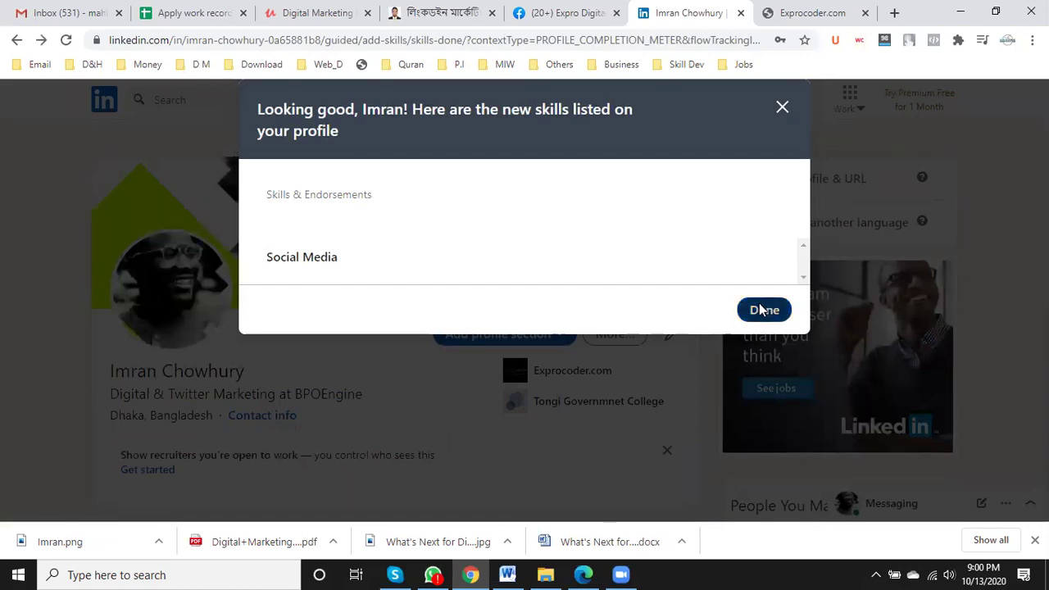
Step: Start a profile in another language under Supported languages, then close that form
{"action": "scroll", "coordinate": [653, 337], "scroll_direction": "down", "scroll_amount": 3}
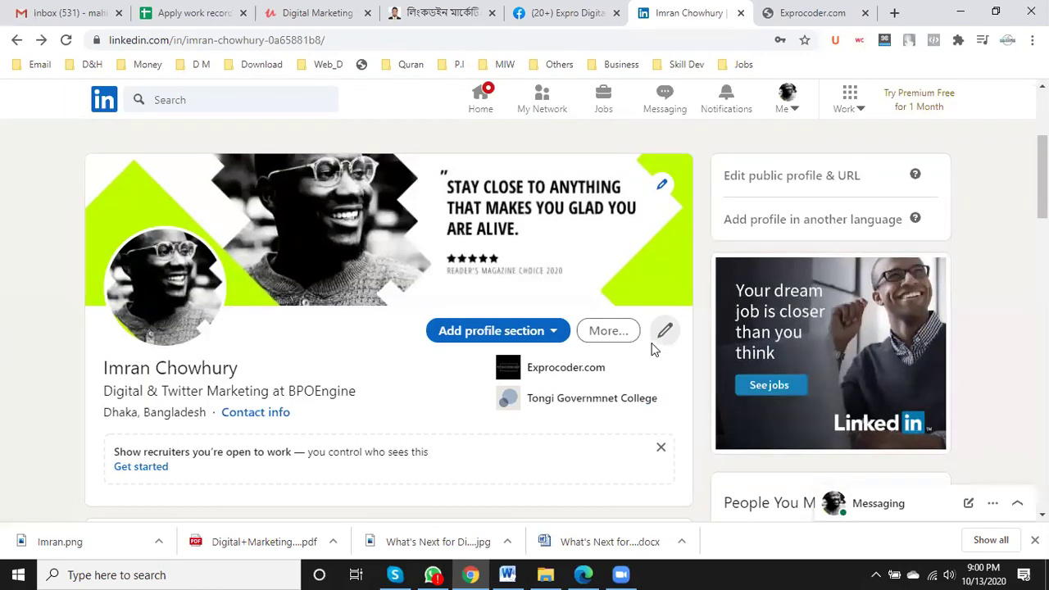
{"action": "left_click", "coordinate": [543, 330]}
{"action": "scroll", "coordinate": [542, 326], "scroll_direction": "down", "scroll_amount": 2}
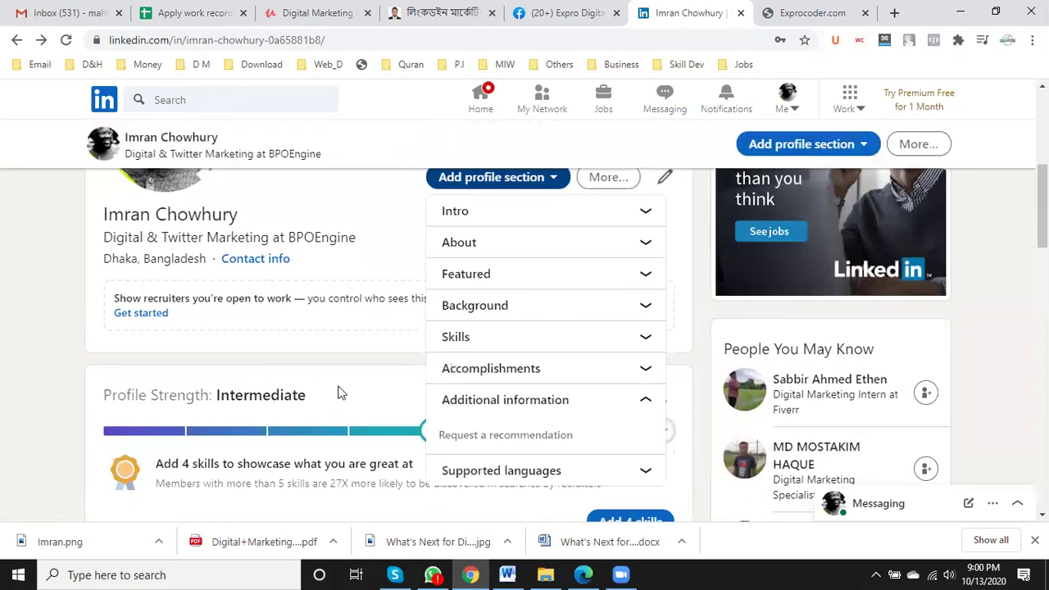
{"action": "left_click", "coordinate": [516, 474]}
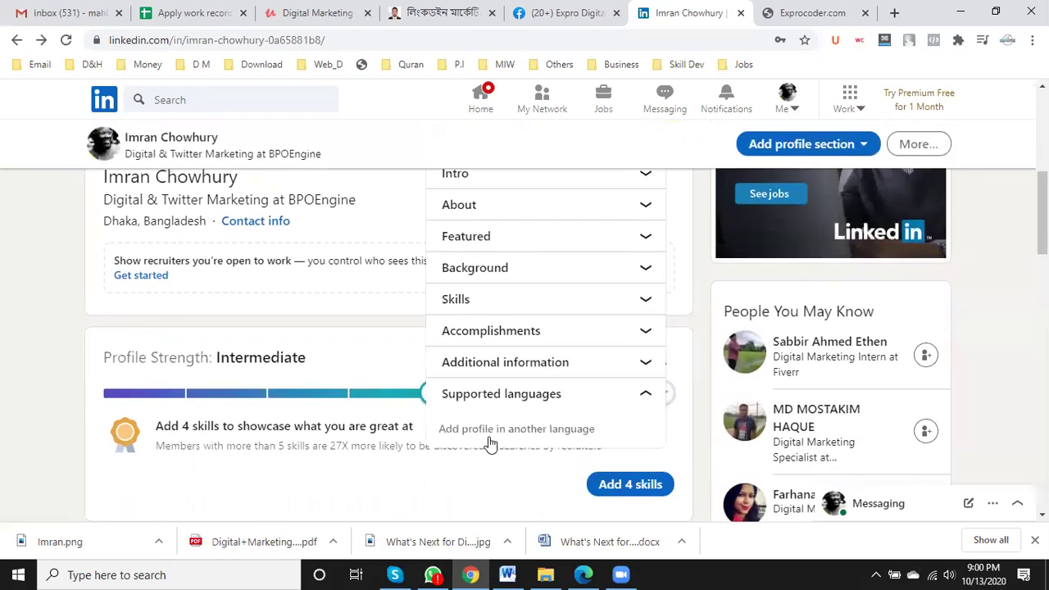
{"action": "left_click", "coordinate": [492, 440]}
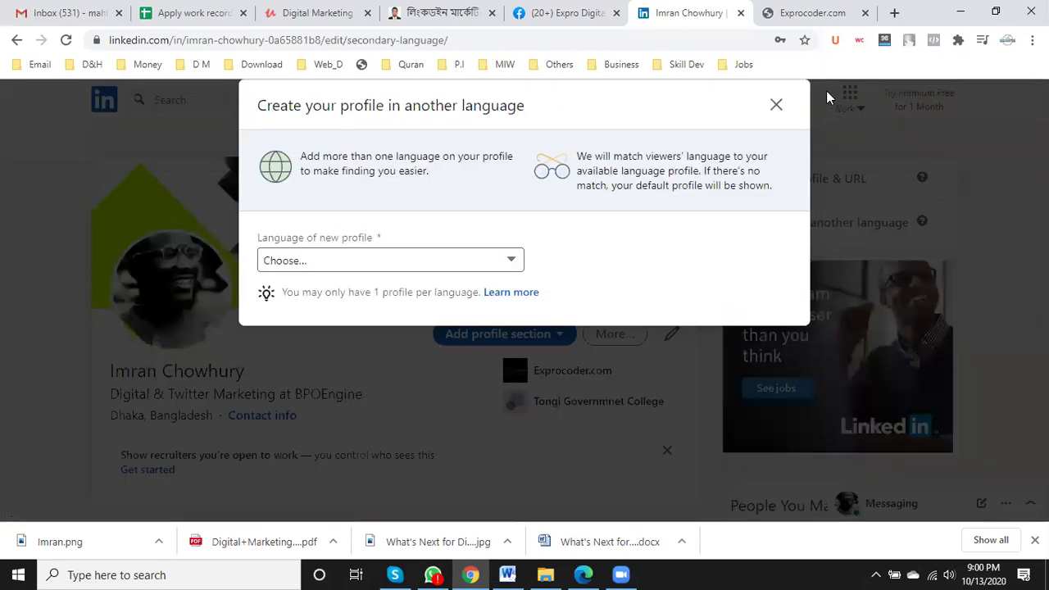
{"action": "left_click", "coordinate": [775, 106]}
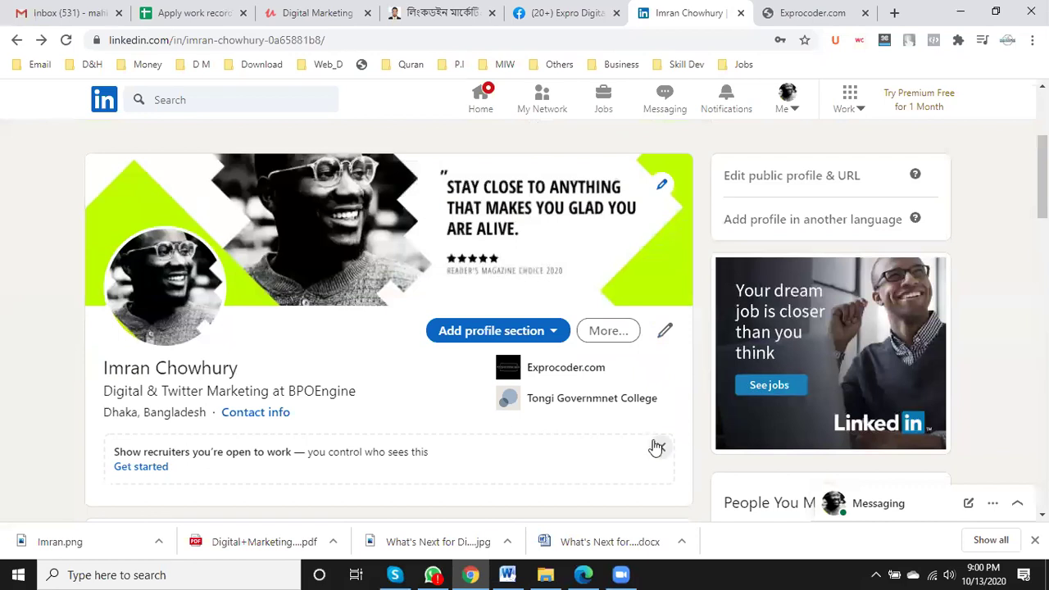
{"action": "scroll", "coordinate": [549, 377], "scroll_direction": "down", "scroll_amount": 3}
Step: Add Google Analytics, Digital Marketing, Blogging and Content Marketing skills, then dismiss the All-Star notice
{"action": "left_click", "coordinate": [647, 447]}
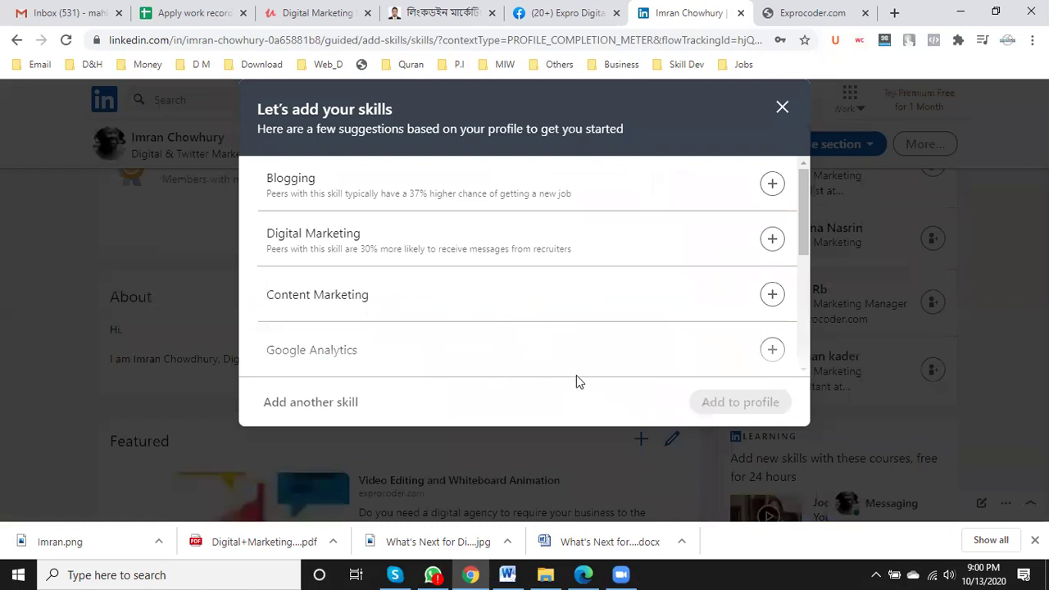
{"action": "left_click", "coordinate": [772, 351]}
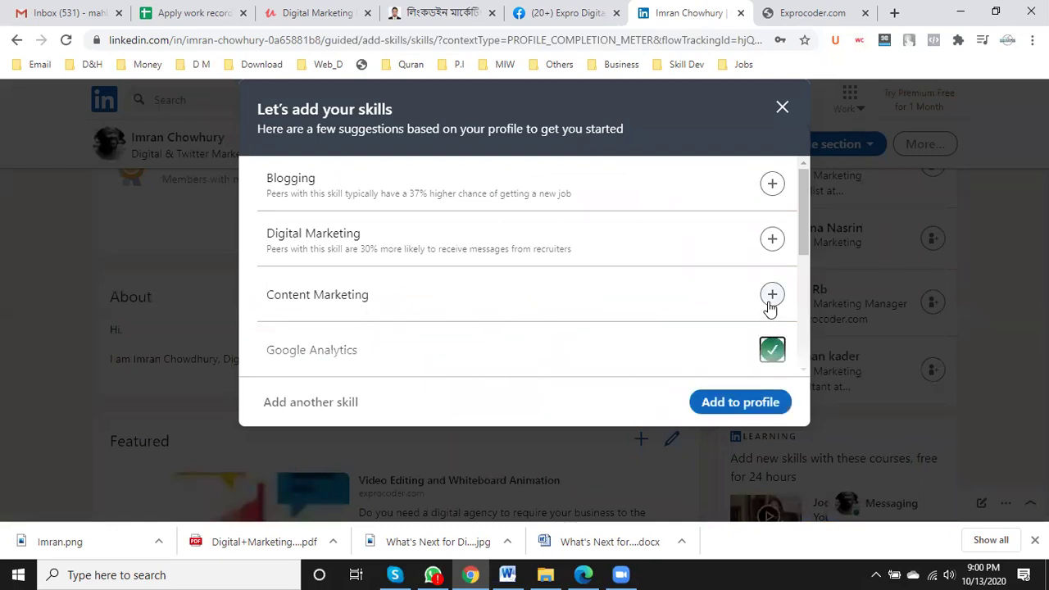
{"action": "left_click", "coordinate": [772, 239]}
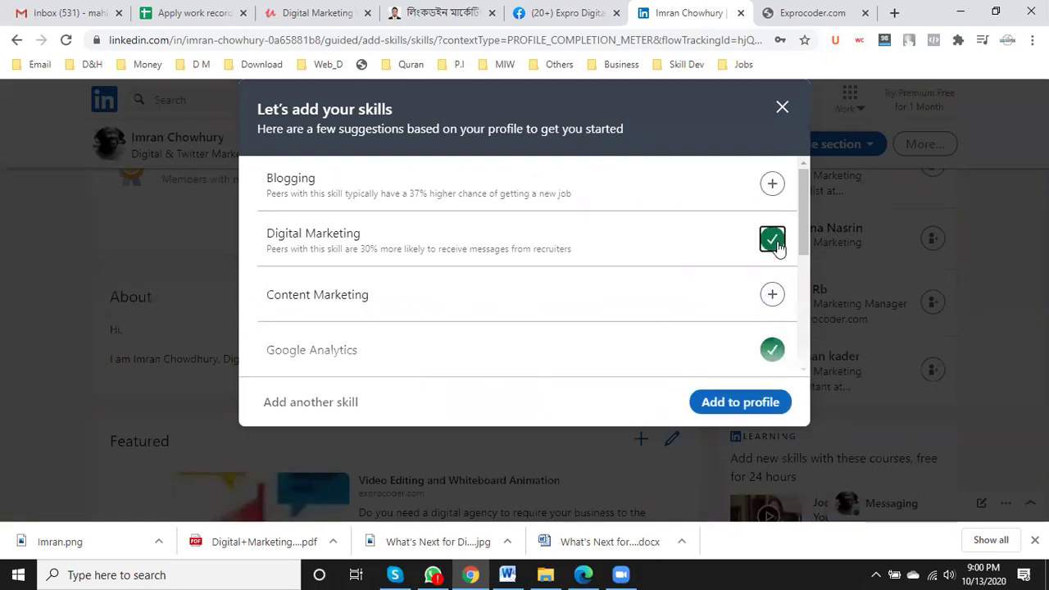
{"action": "left_click", "coordinate": [773, 185]}
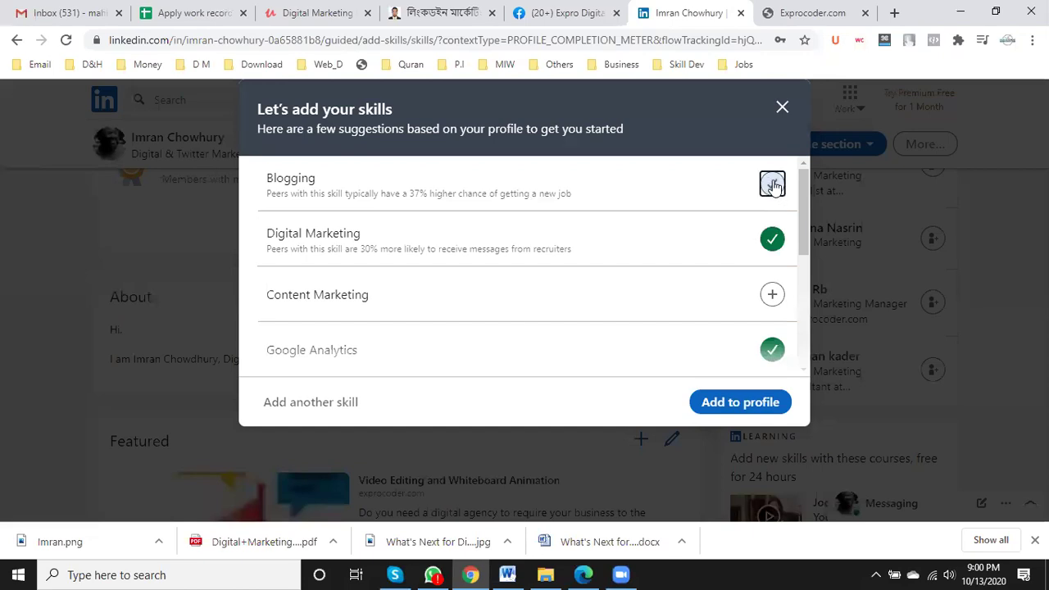
{"action": "left_click", "coordinate": [772, 295]}
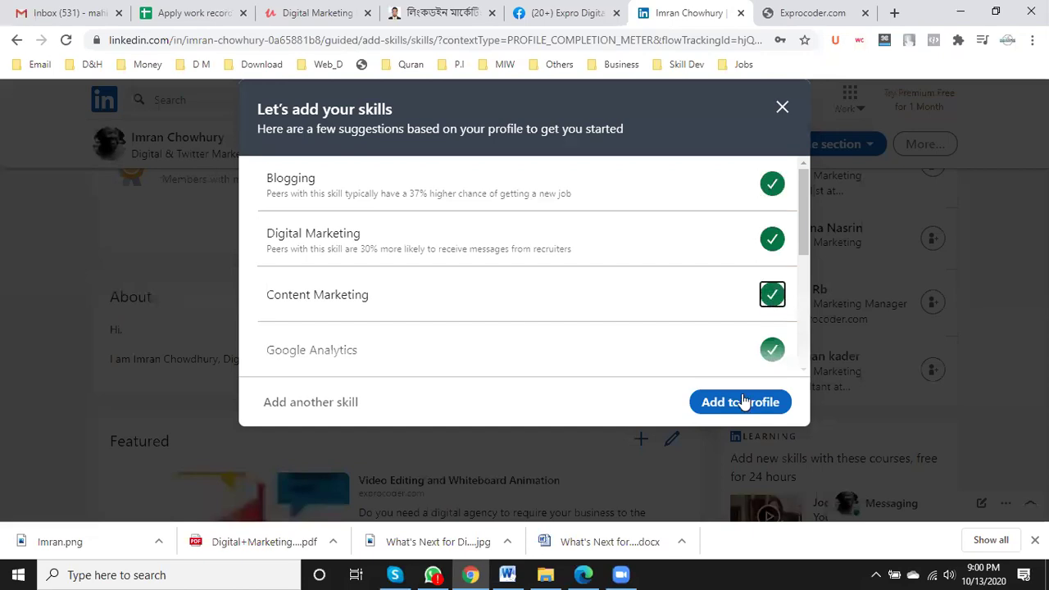
{"action": "left_click", "coordinate": [743, 402]}
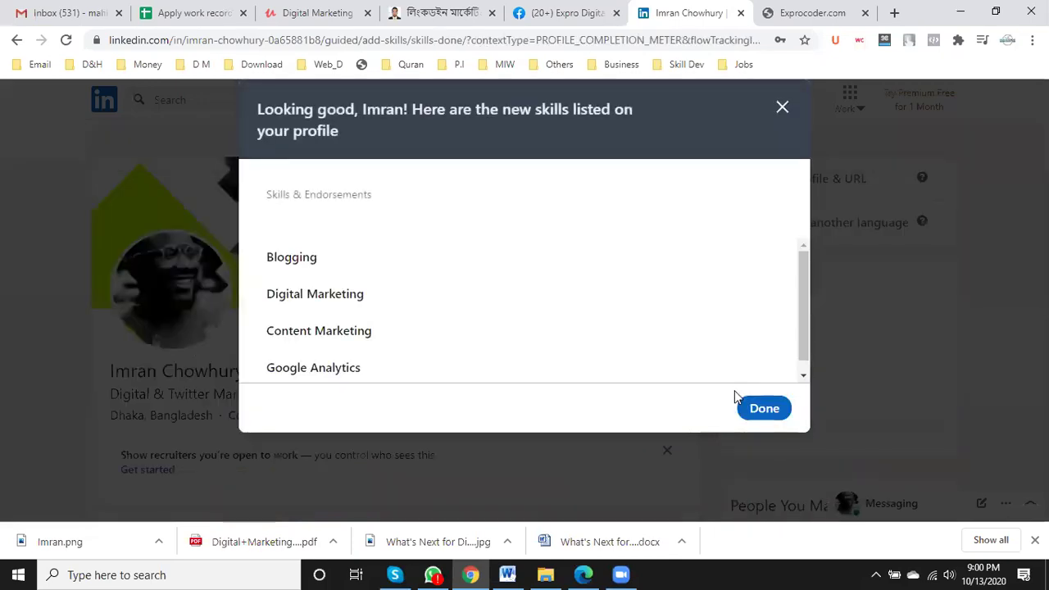
{"action": "left_click", "coordinate": [762, 410]}
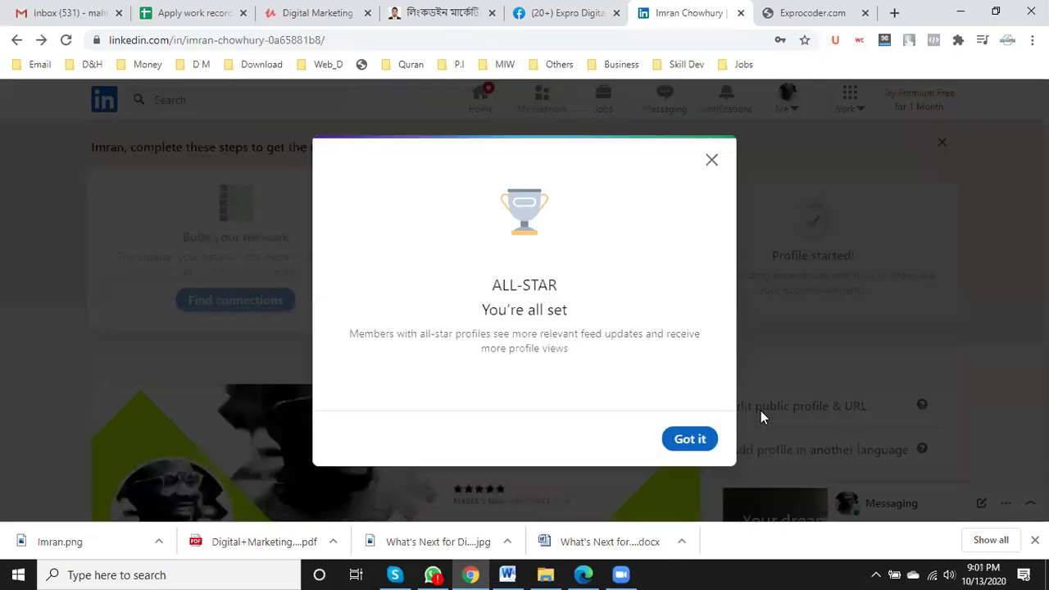
{"action": "left_click", "coordinate": [698, 439]}
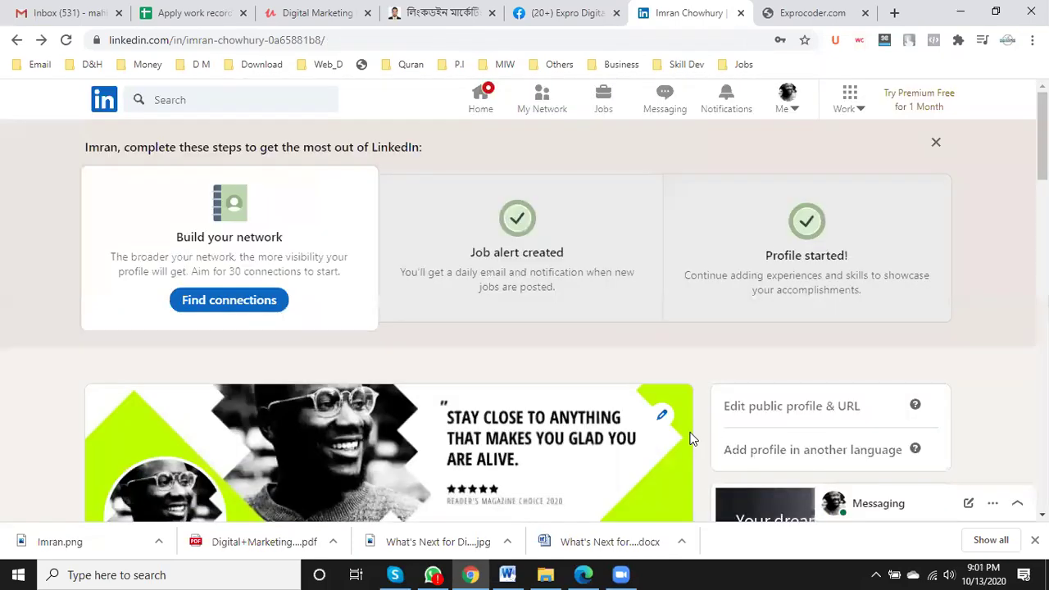
{"action": "scroll", "coordinate": [691, 439], "scroll_direction": "down", "scroll_amount": 2}
{"action": "scroll", "coordinate": [688, 438], "scroll_direction": "down", "scroll_amount": 3}
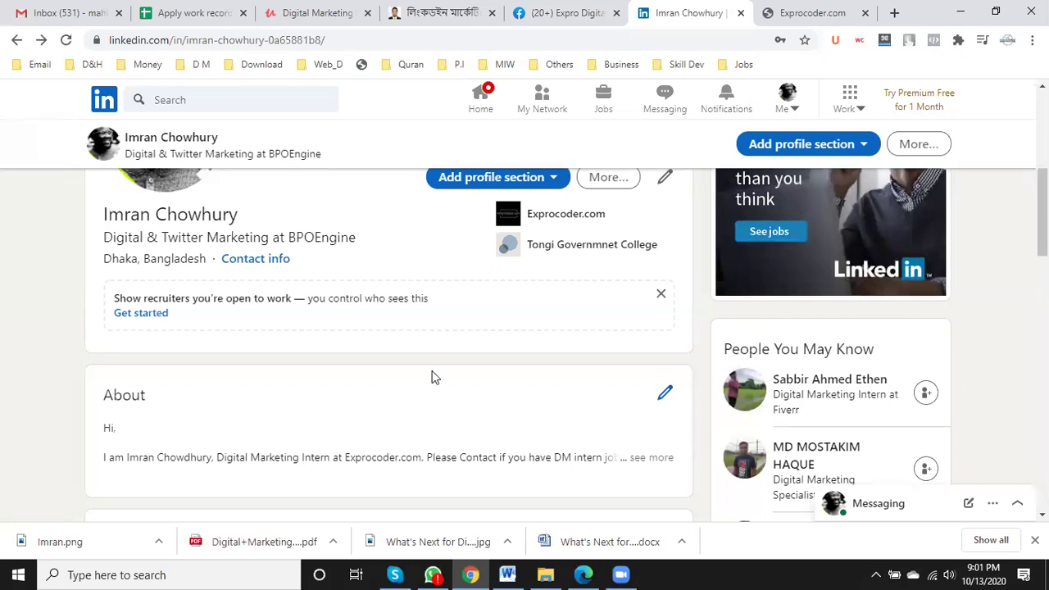
{"action": "scroll", "coordinate": [436, 377], "scroll_direction": "down", "scroll_amount": 4}
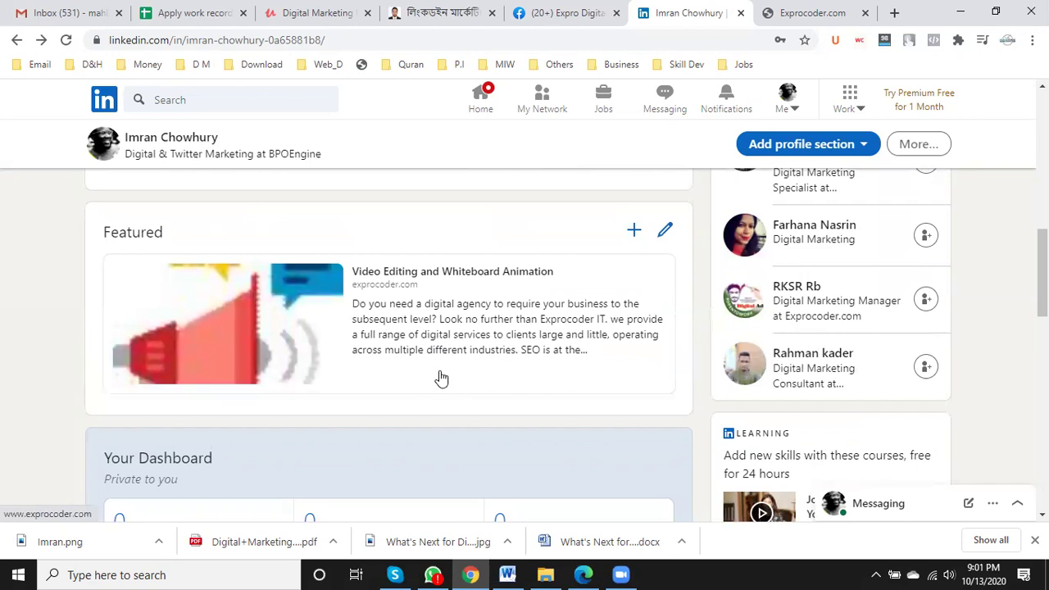
{"action": "scroll", "coordinate": [440, 374], "scroll_direction": "up", "scroll_amount": 8}
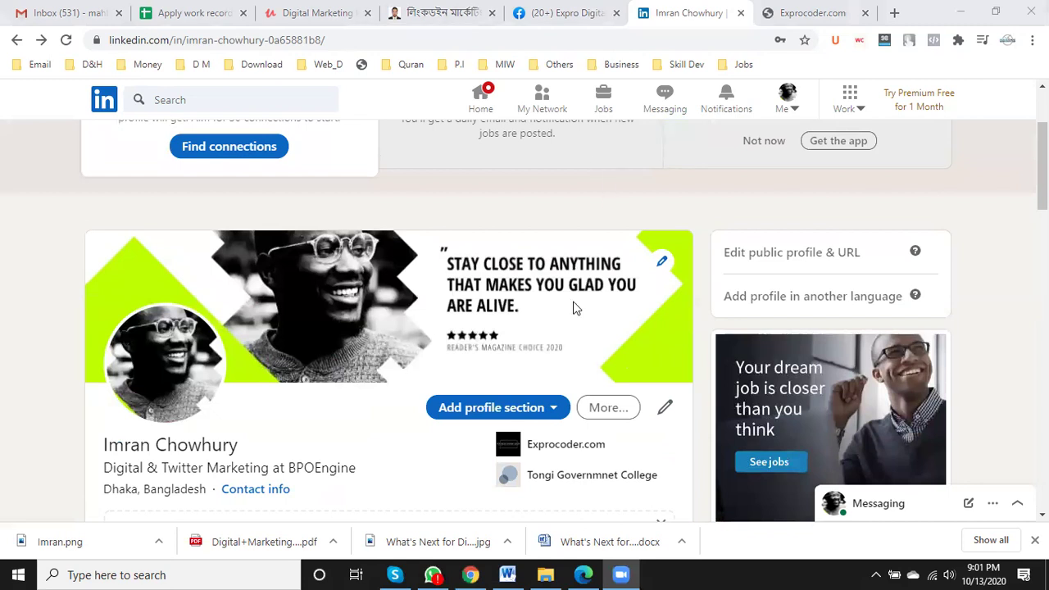
{"action": "scroll", "coordinate": [573, 304], "scroll_direction": "up", "scroll_amount": 2}
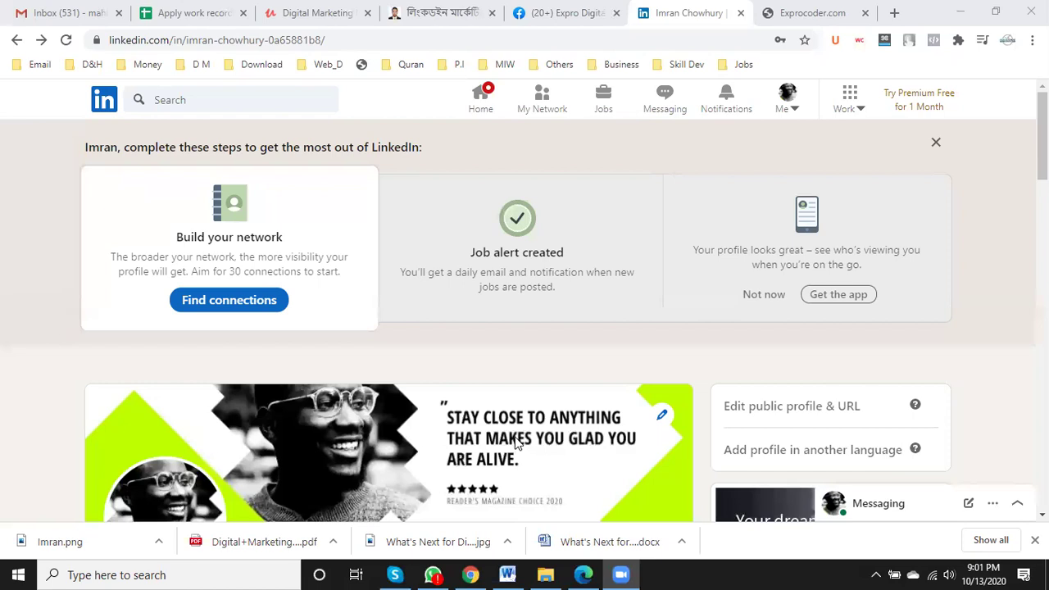
{"action": "left_click", "coordinate": [234, 301]}
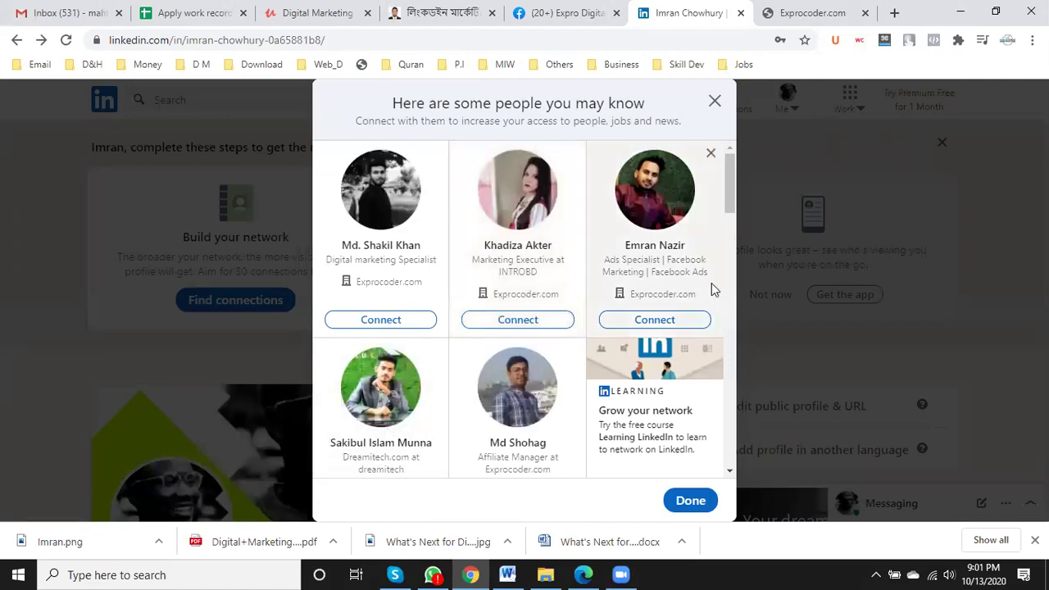
{"action": "left_click", "coordinate": [714, 101]}
{"action": "scroll", "coordinate": [512, 433], "scroll_direction": "down", "scroll_amount": 1}
{"action": "scroll", "coordinate": [511, 433], "scroll_direction": "down", "scroll_amount": 10}
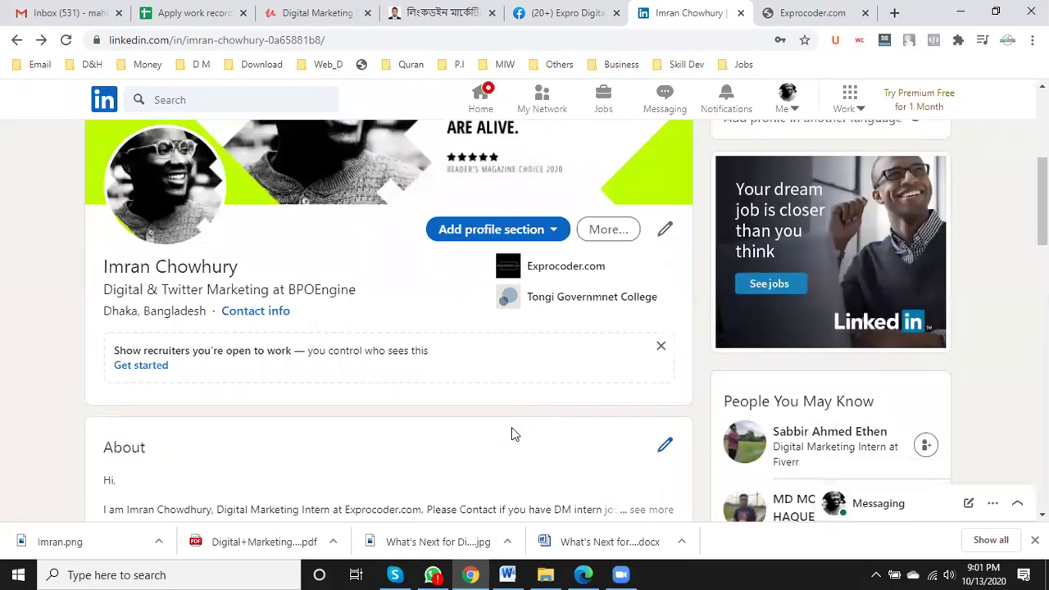
{"action": "scroll", "coordinate": [511, 434], "scroll_direction": "up", "scroll_amount": 10}
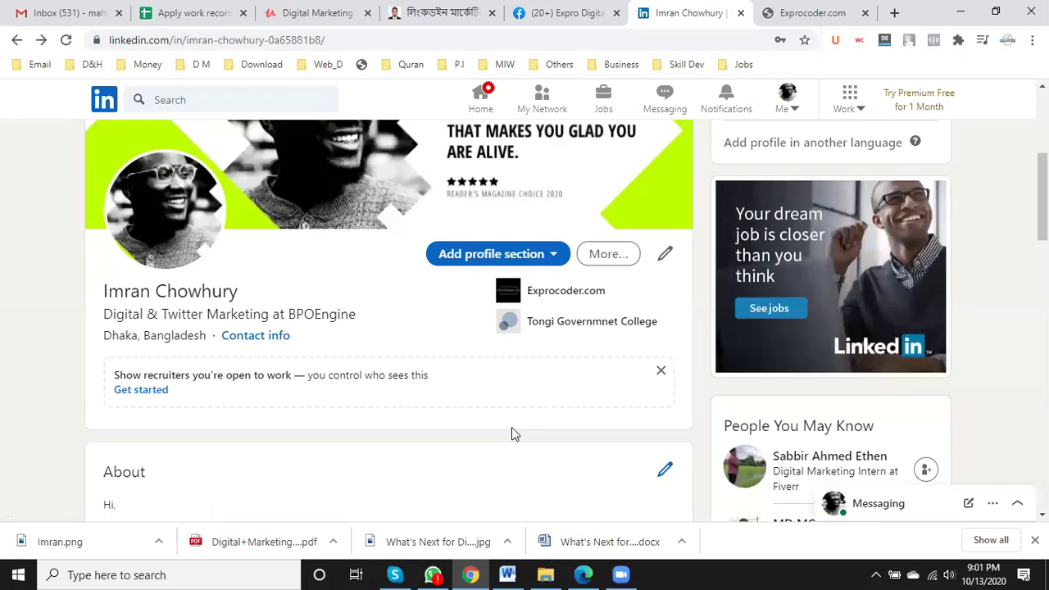
{"action": "scroll", "coordinate": [539, 450], "scroll_direction": "down", "scroll_amount": 4}
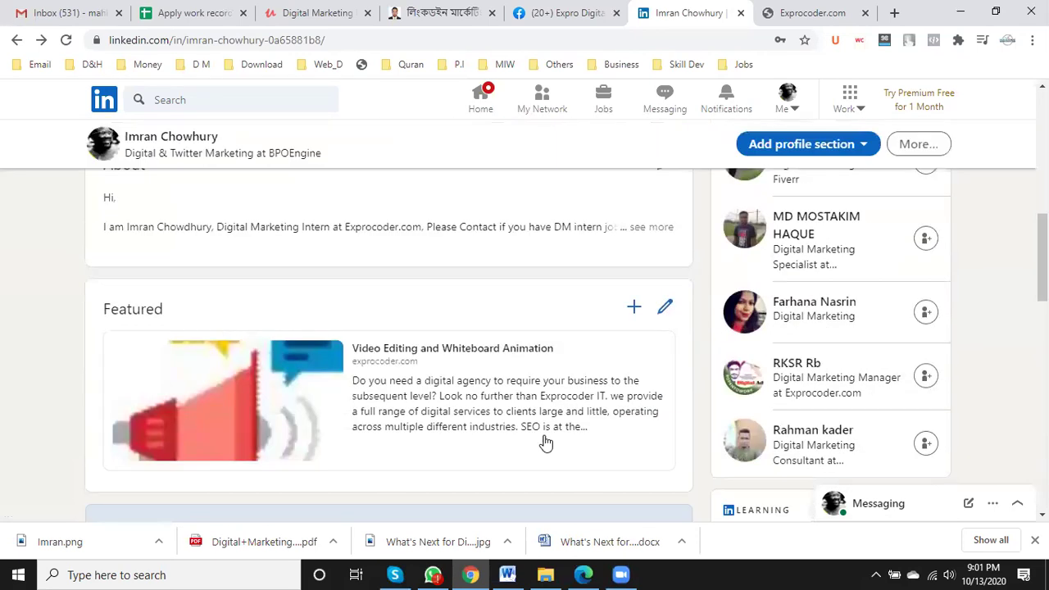
{"action": "scroll", "coordinate": [542, 446], "scroll_direction": "up", "scroll_amount": 5}
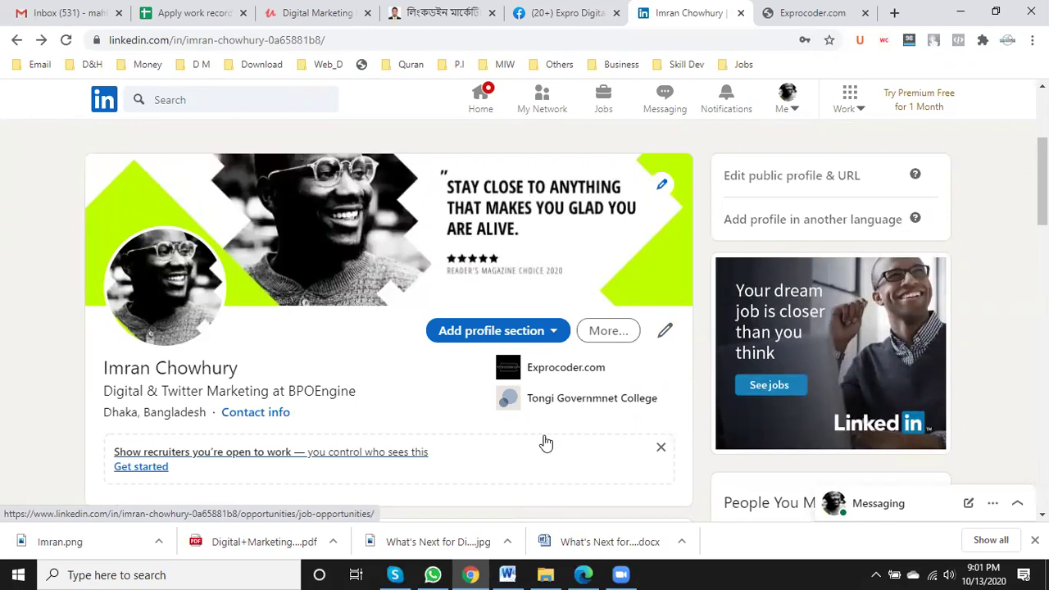
Step: Choose Create a Company Page under LinkedIn Business Services in the Work menu
{"action": "left_click", "coordinate": [854, 117]}
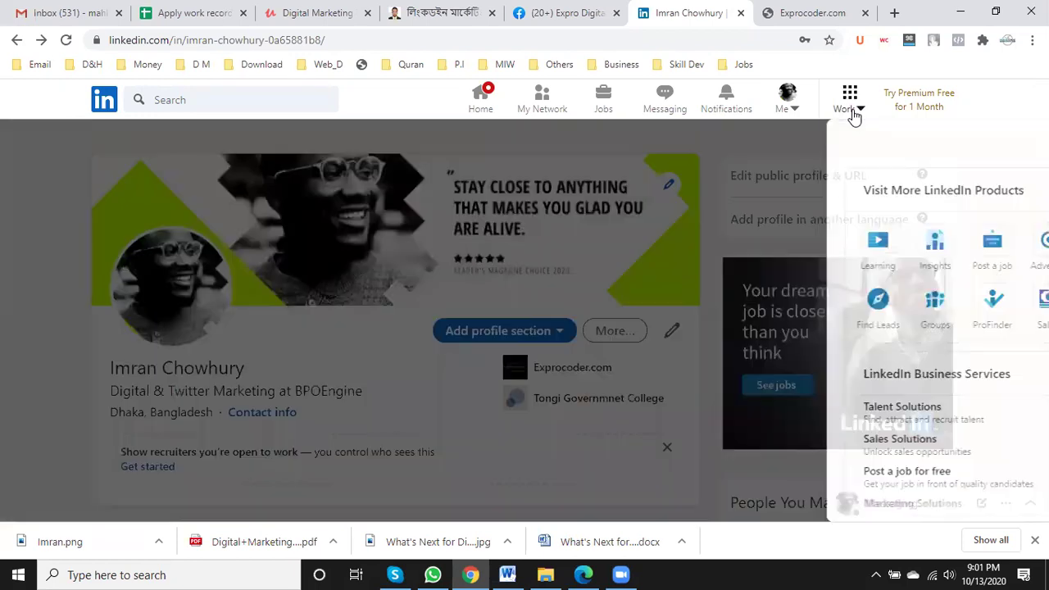
{"action": "scroll", "coordinate": [900, 327], "scroll_direction": "down", "scroll_amount": 2}
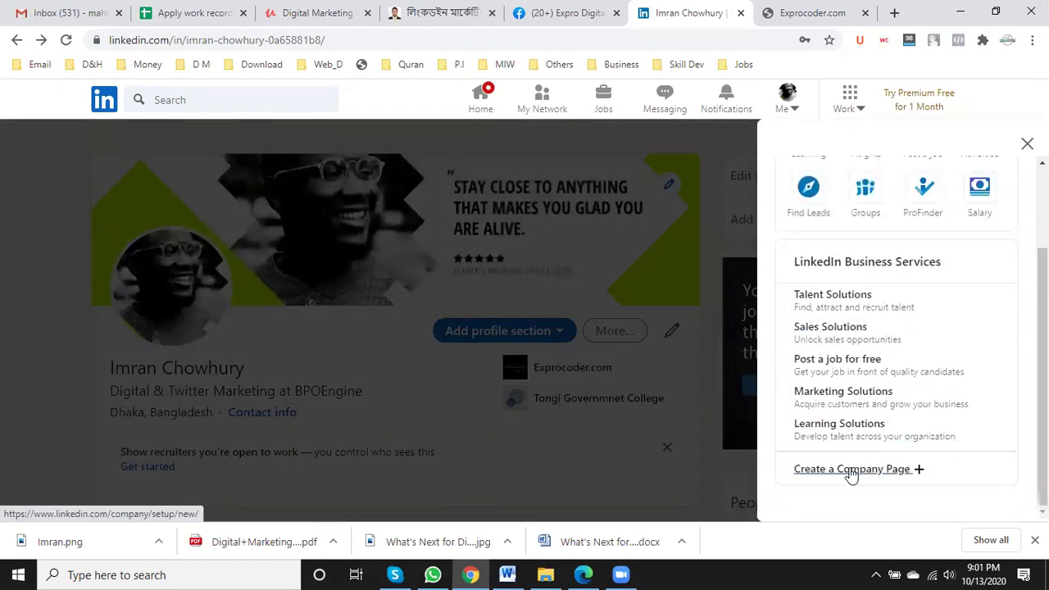
{"action": "left_click", "coordinate": [850, 469]}
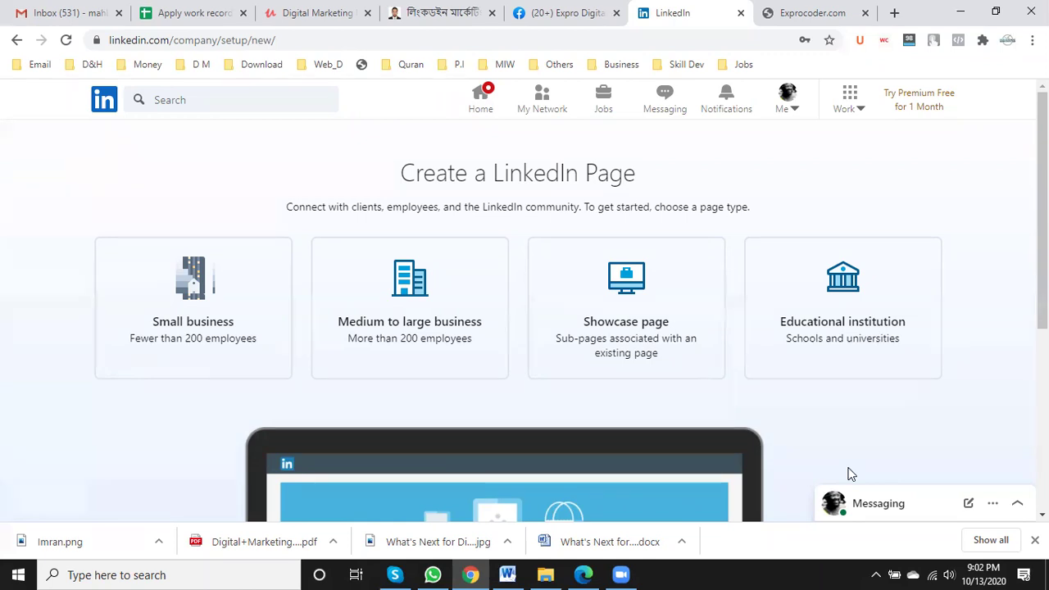
Step: Choose the medium to large business page type and look over the details form
{"action": "left_click", "coordinate": [429, 316]}
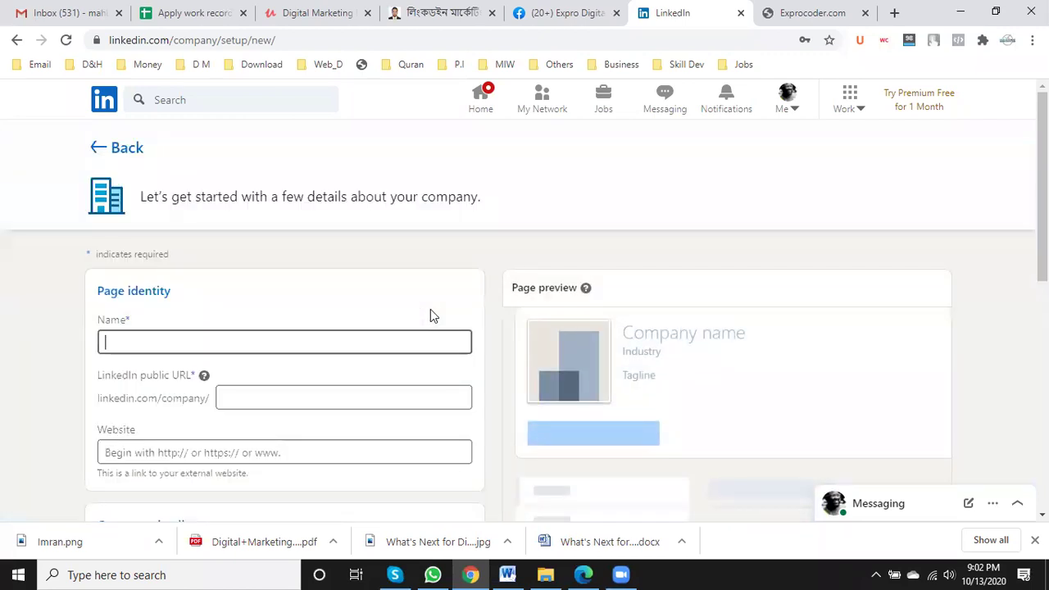
{"action": "scroll", "coordinate": [347, 352], "scroll_direction": "down", "scroll_amount": 2}
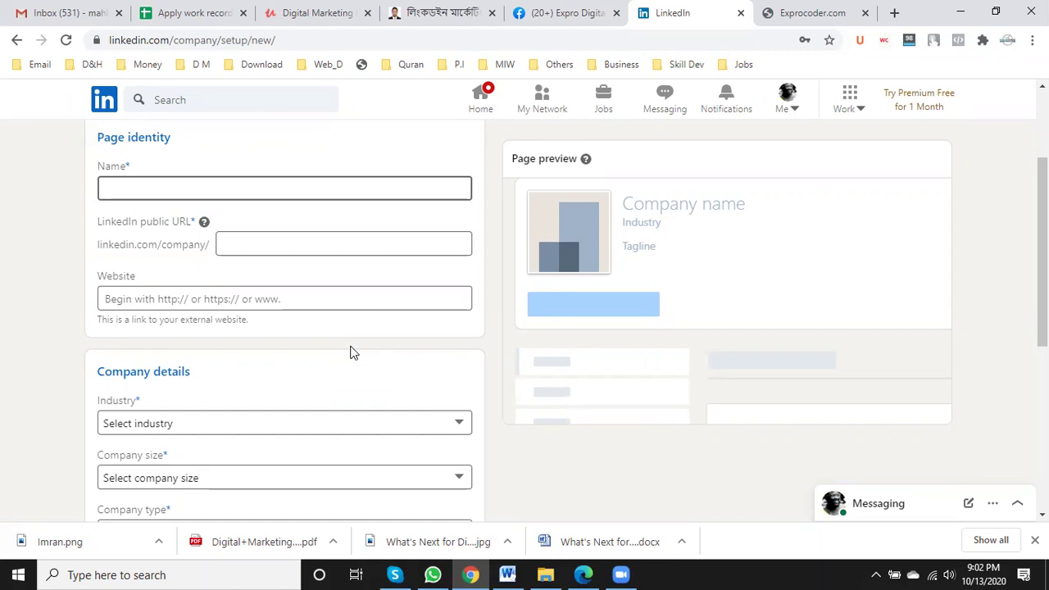
{"action": "scroll", "coordinate": [349, 353], "scroll_direction": "up", "scroll_amount": 2}
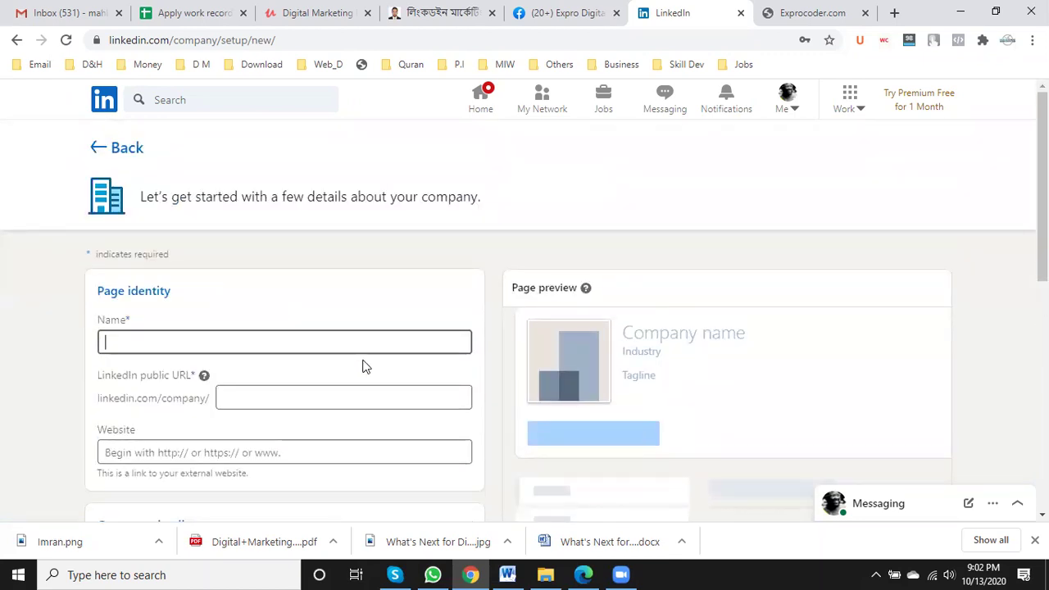
{"action": "scroll", "coordinate": [363, 366], "scroll_direction": "down", "scroll_amount": 7}
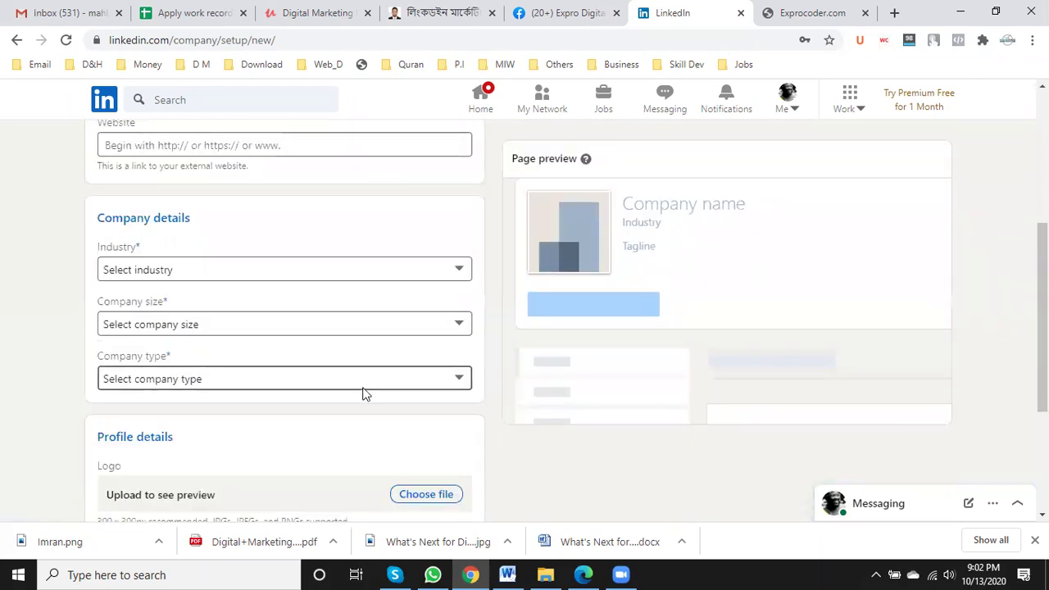
{"action": "scroll", "coordinate": [358, 418], "scroll_direction": "up", "scroll_amount": 5}
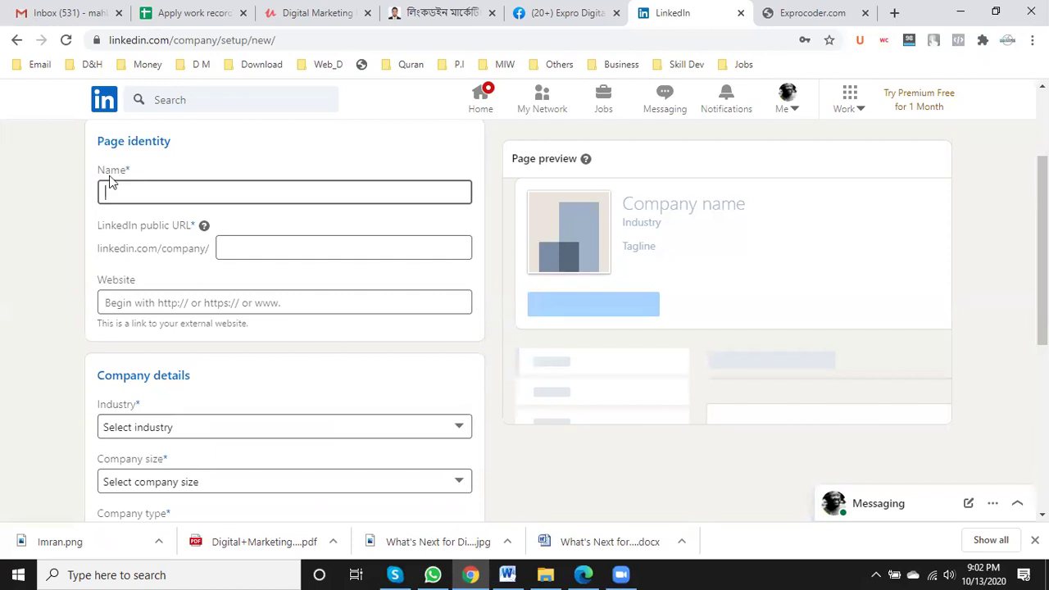
{"action": "left_click", "coordinate": [278, 248]}
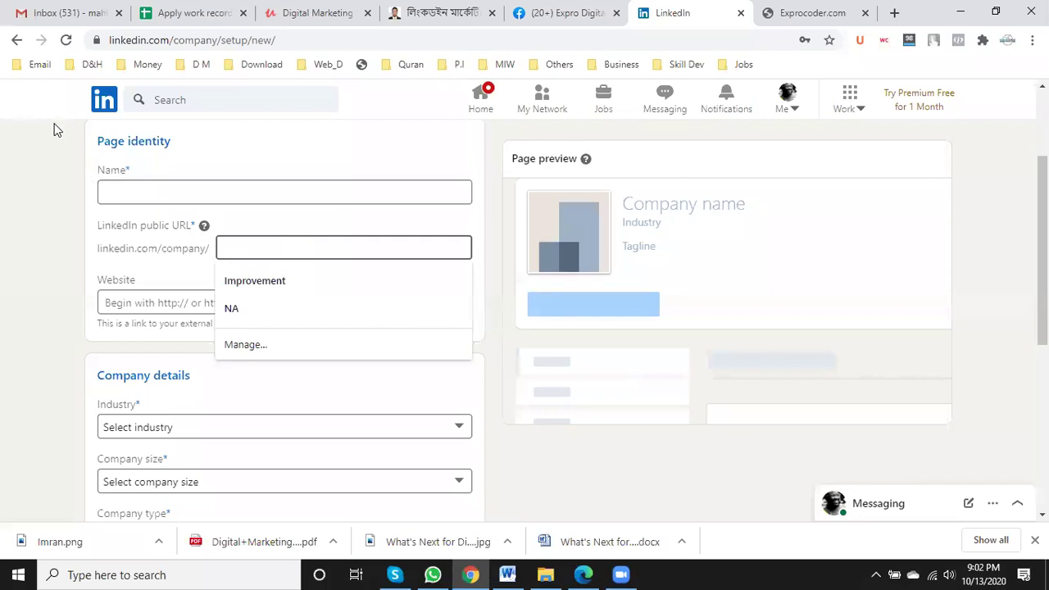
{"action": "scroll", "coordinate": [27, 358], "scroll_direction": "down", "scroll_amount": 4}
{"action": "scroll", "coordinate": [28, 361], "scroll_direction": "up", "scroll_amount": 6}
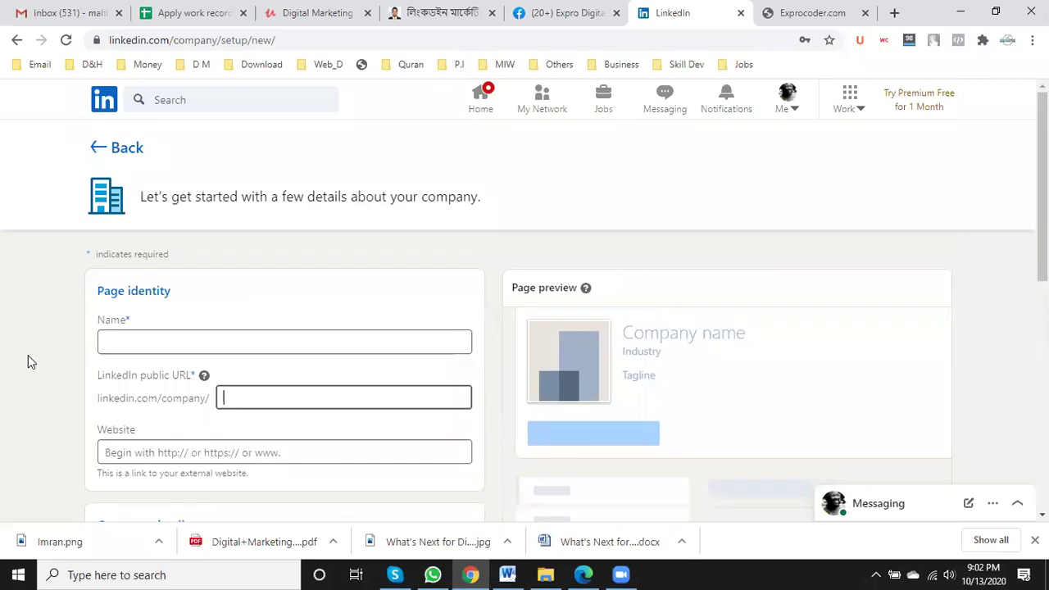
{"action": "scroll", "coordinate": [28, 355], "scroll_direction": "down", "scroll_amount": 2}
Step: Go through the Name, public URL, Website, industry and company size fields, leaving them empty
{"action": "left_click", "coordinate": [186, 177]}
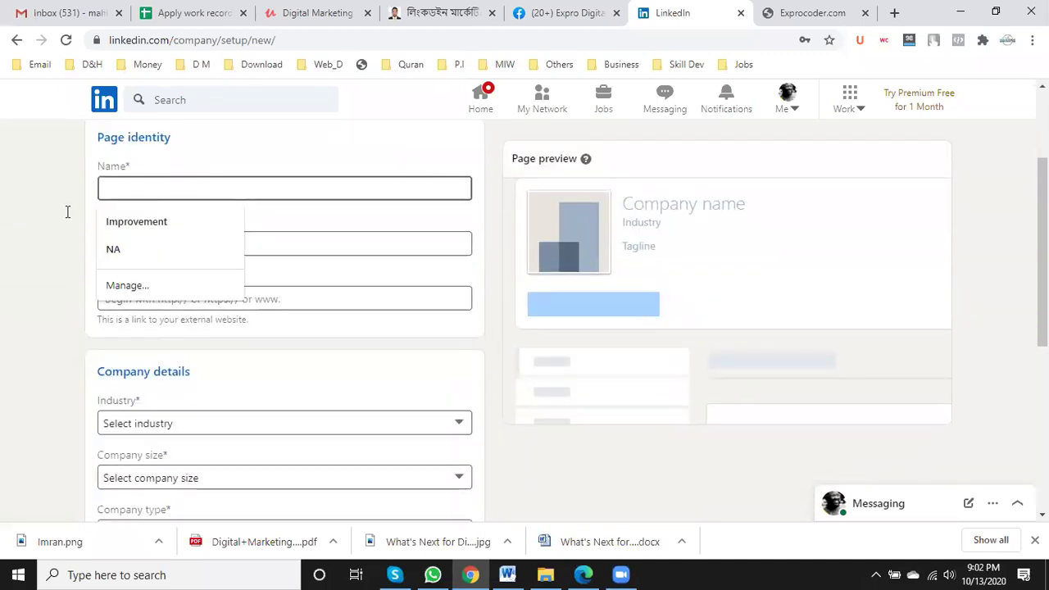
{"action": "left_click", "coordinate": [14, 229]}
{"action": "left_click", "coordinate": [186, 186]}
{"action": "left_click", "coordinate": [45, 196]}
{"action": "left_click", "coordinate": [201, 183]}
{"action": "left_click", "coordinate": [37, 215]}
{"action": "left_click", "coordinate": [295, 238]}
{"action": "key", "text": "Tab"}
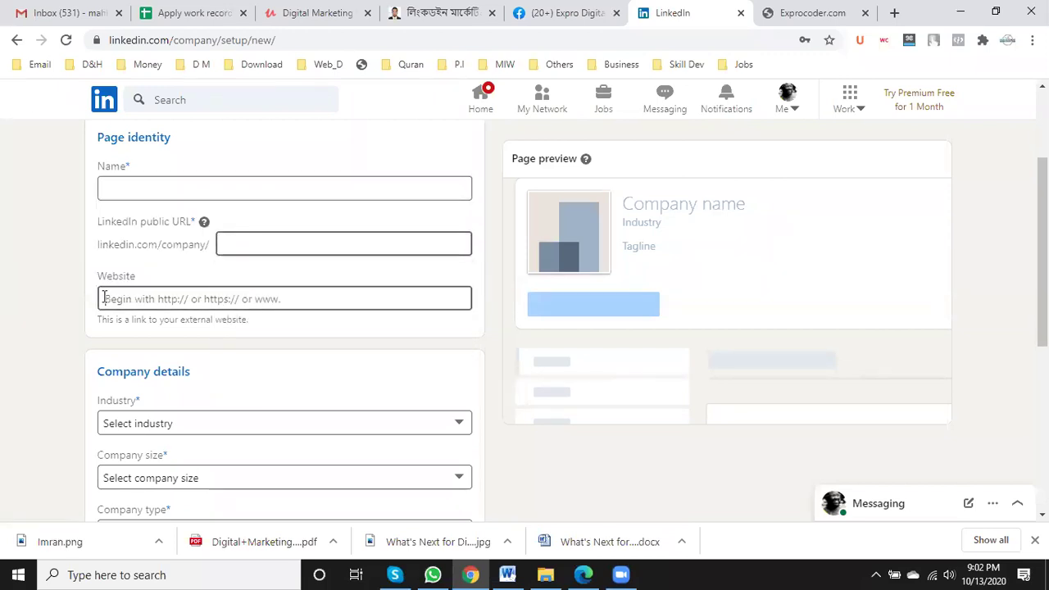
{"action": "left_click", "coordinate": [24, 293]}
{"action": "scroll", "coordinate": [25, 297], "scroll_direction": "down", "scroll_amount": 2}
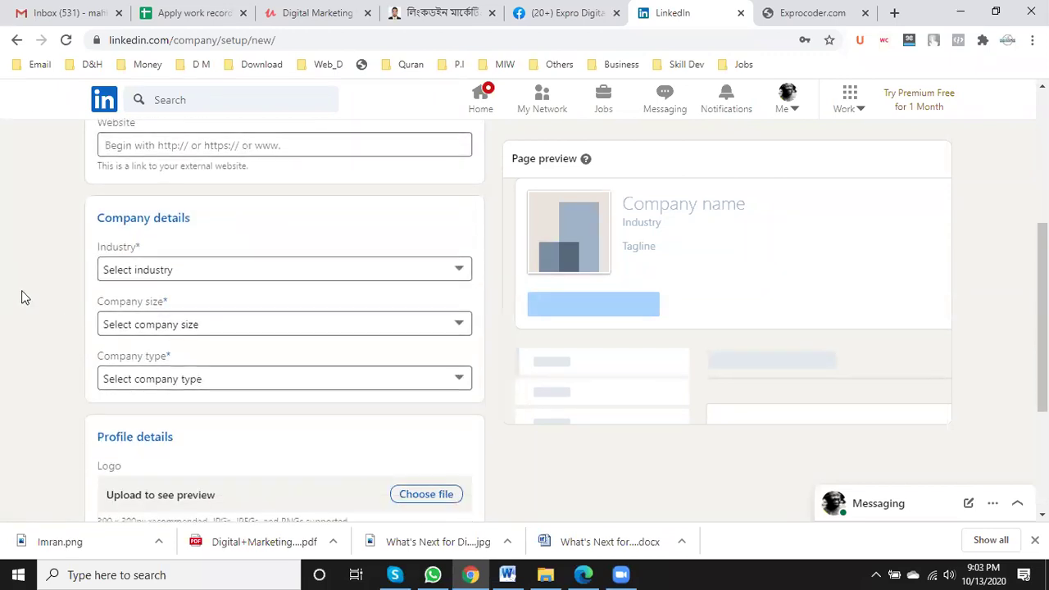
{"action": "left_click", "coordinate": [140, 279]}
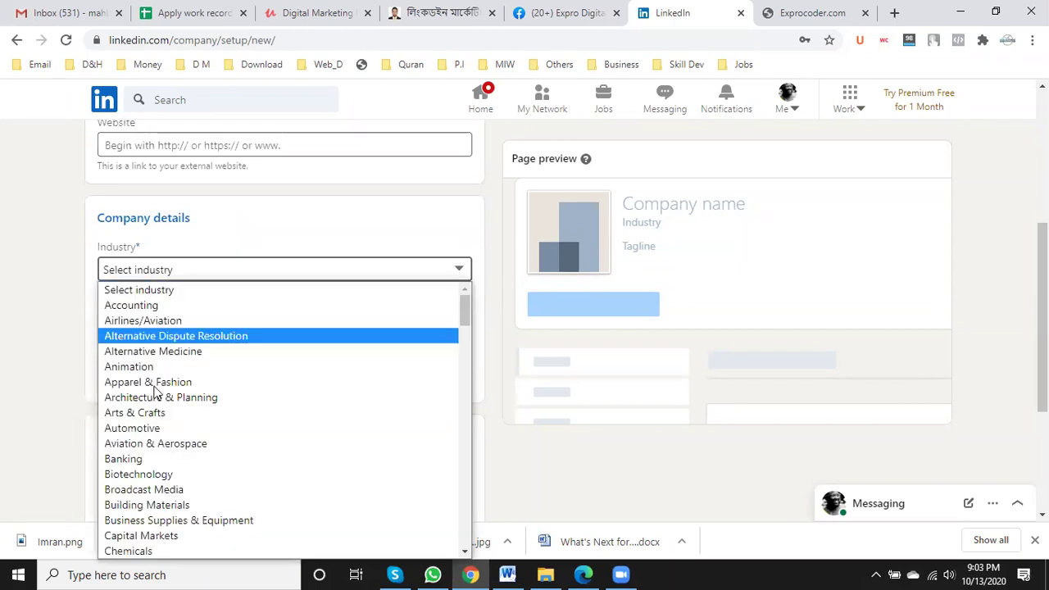
{"action": "left_click", "coordinate": [10, 308]}
{"action": "scroll", "coordinate": [160, 281], "scroll_direction": "down", "scroll_amount": 1}
{"action": "left_click", "coordinate": [196, 248]}
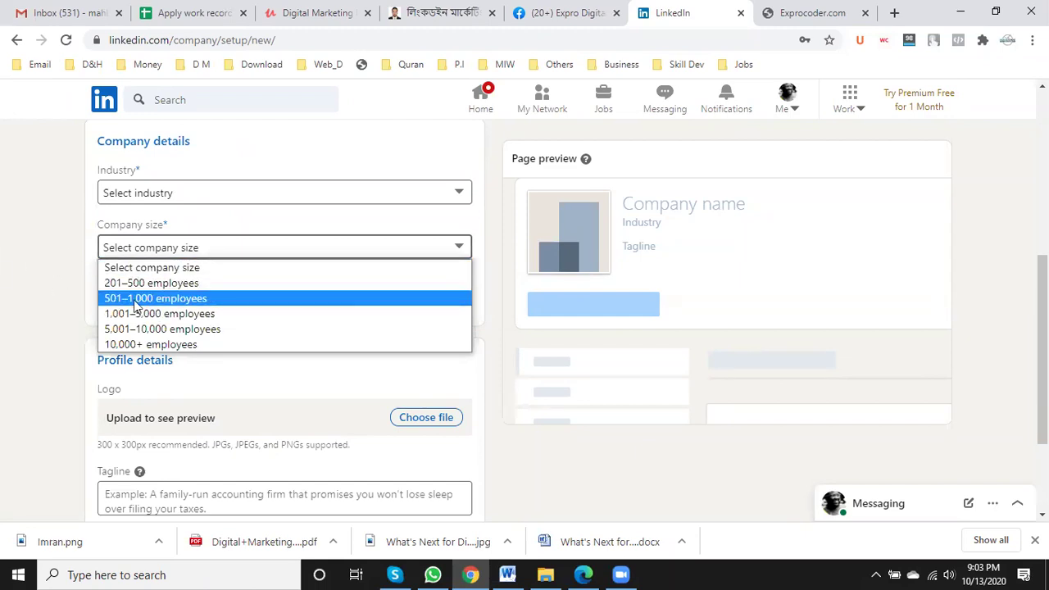
{"action": "left_click", "coordinate": [15, 281]}
{"action": "scroll", "coordinate": [192, 335], "scroll_direction": "down", "scroll_amount": 1}
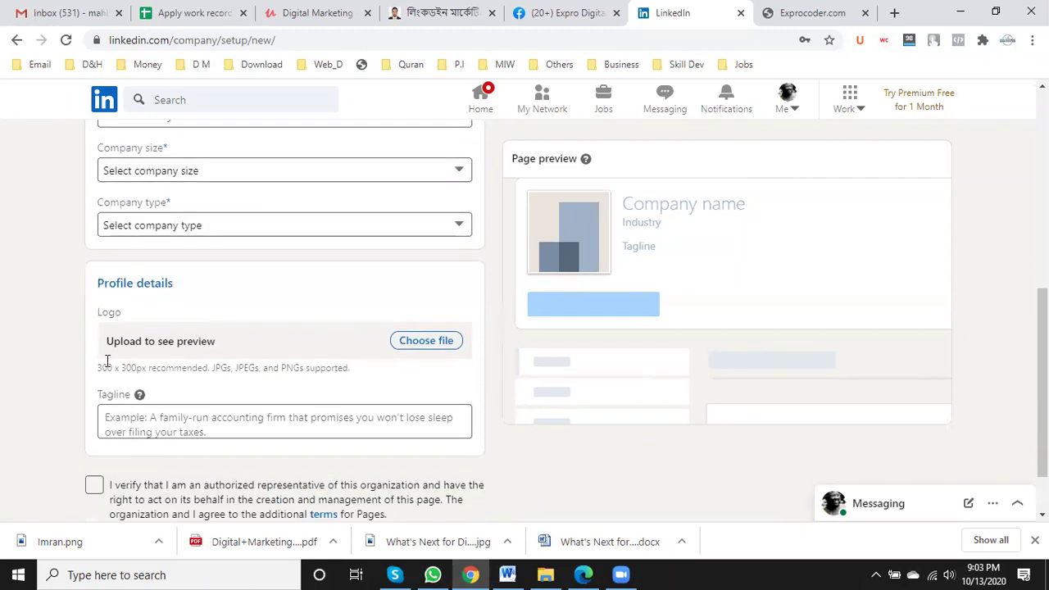
{"action": "scroll", "coordinate": [327, 373], "scroll_direction": "down", "scroll_amount": 1}
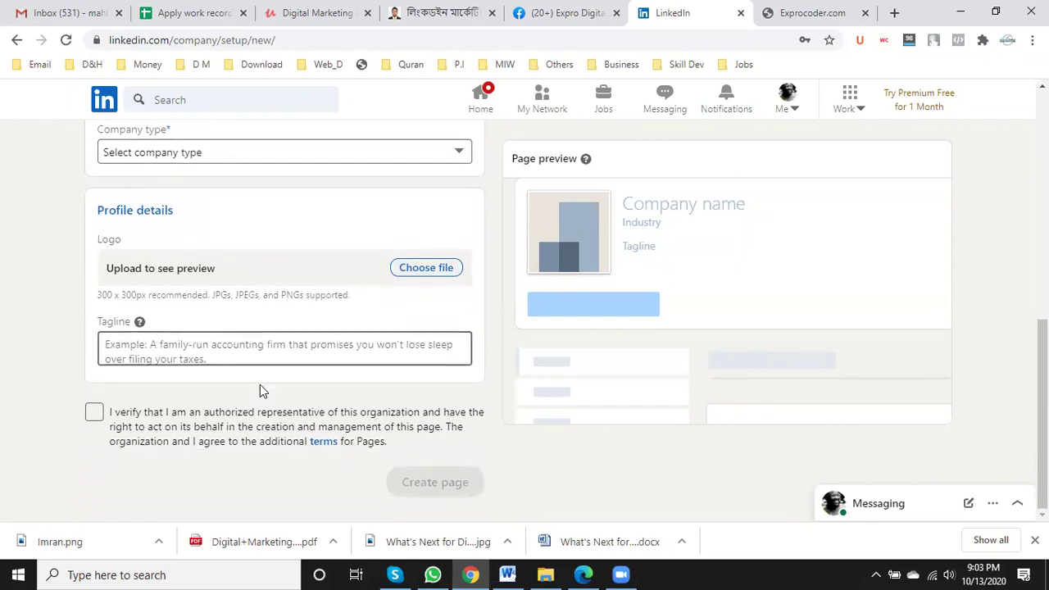
Step: Tick the authorized-representative confirmation and submit the form to create the Page
{"action": "left_click", "coordinate": [94, 414]}
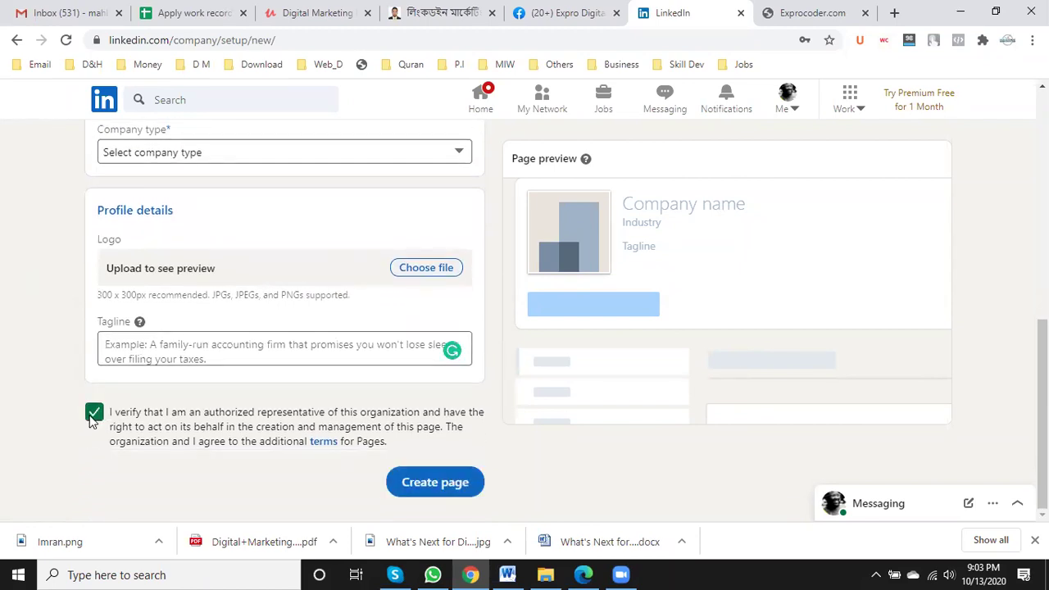
{"action": "left_click", "coordinate": [94, 414]}
{"action": "left_click", "coordinate": [95, 415]}
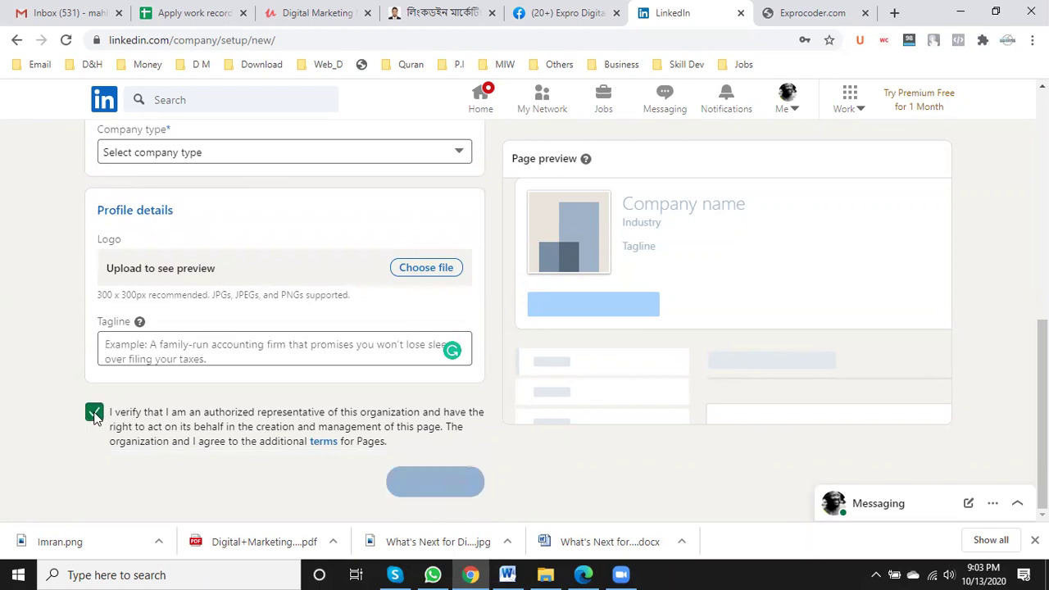
{"action": "left_click", "coordinate": [435, 482]}
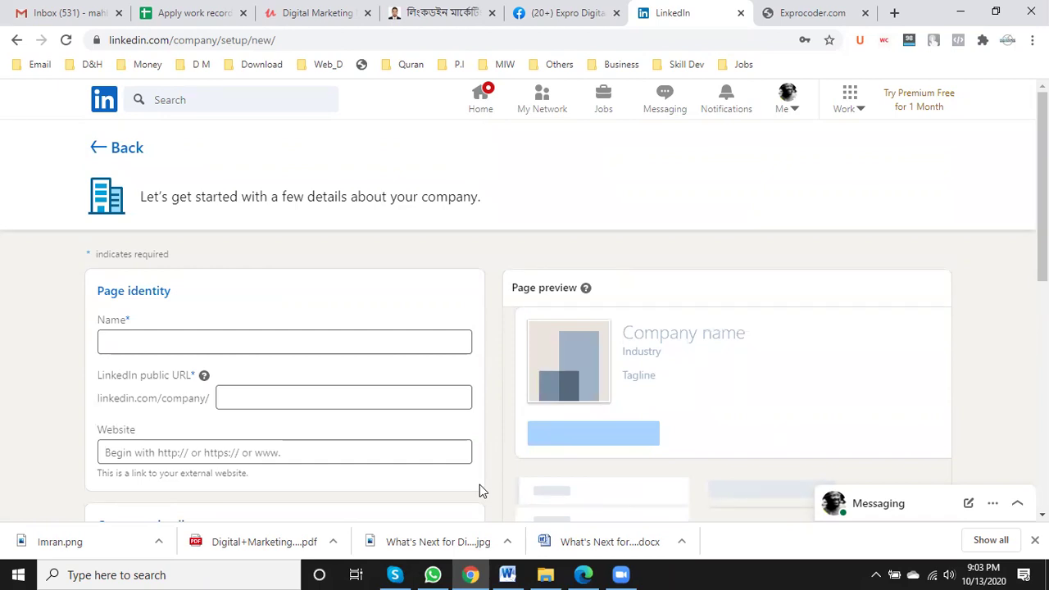
Step: Open the Work products panel and close it again
{"action": "left_click", "coordinate": [864, 115]}
{"action": "scroll", "coordinate": [872, 436], "scroll_direction": "down", "scroll_amount": 2}
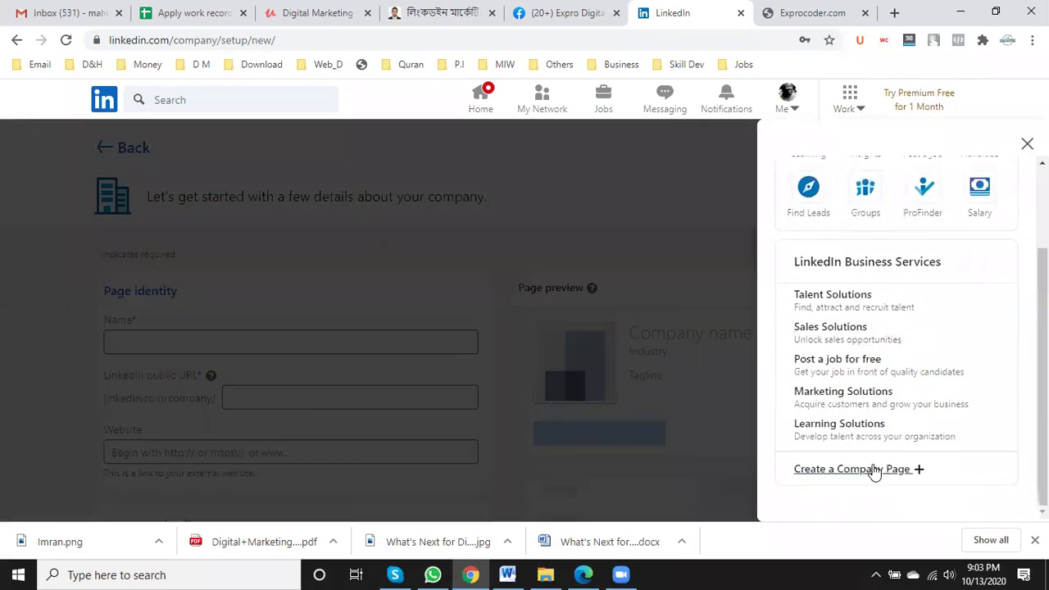
{"action": "left_click", "coordinate": [706, 197]}
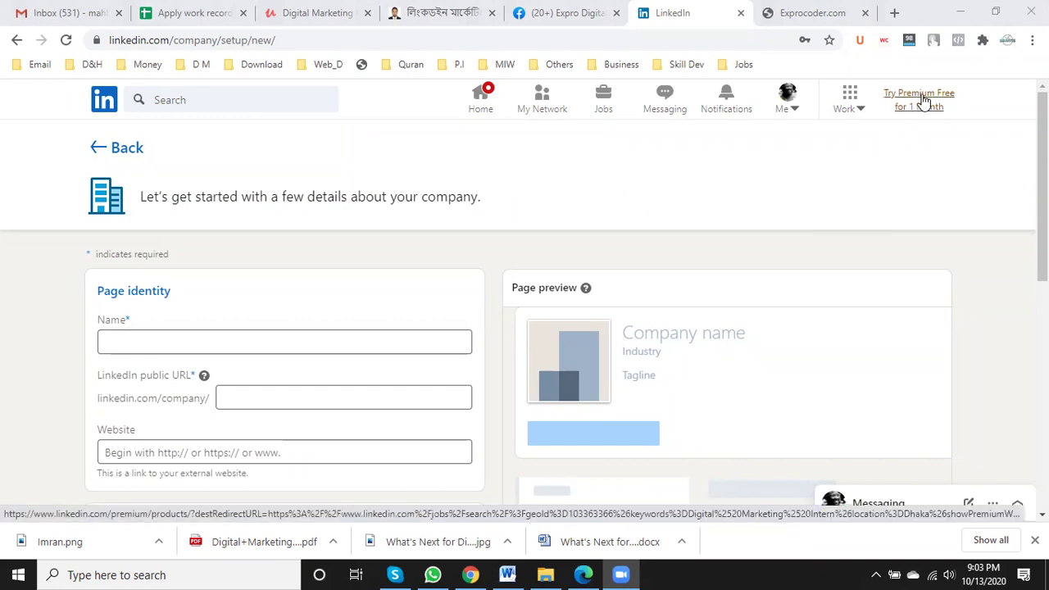
Step: Open the free Premium trial, choose job searching as the purpose, and pick Career
{"action": "left_click", "coordinate": [923, 100]}
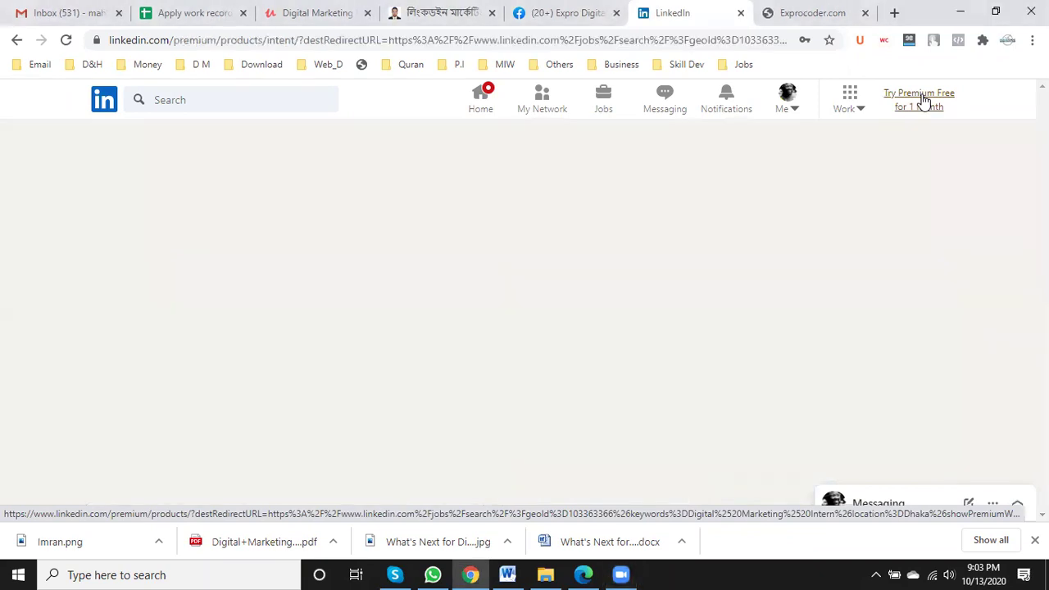
{"action": "scroll", "coordinate": [817, 295], "scroll_direction": "down", "scroll_amount": 1}
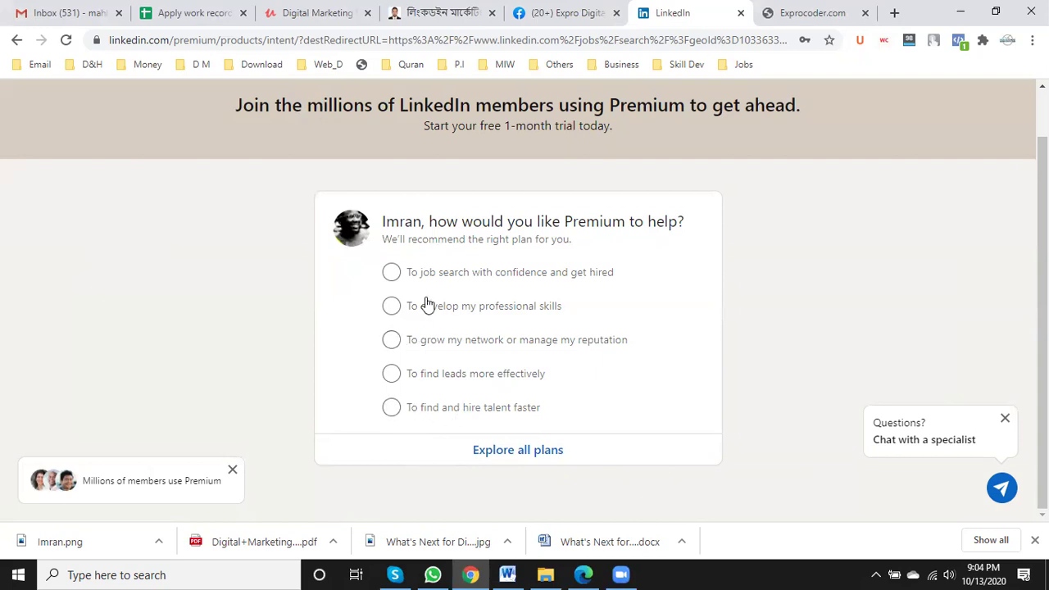
{"action": "left_click", "coordinate": [391, 273]}
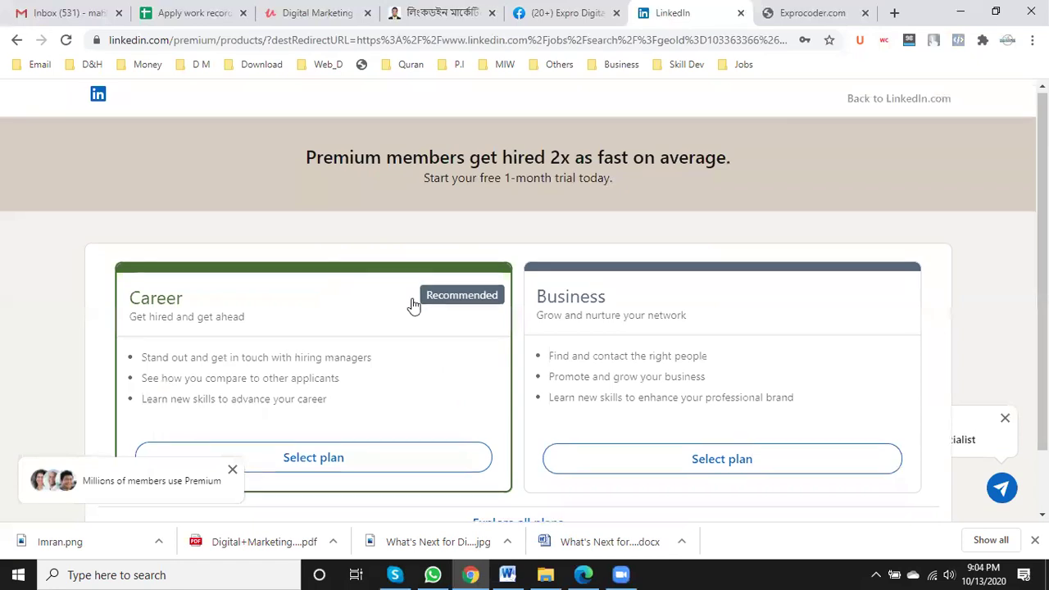
{"action": "scroll", "coordinate": [412, 304], "scroll_direction": "down", "scroll_amount": 1}
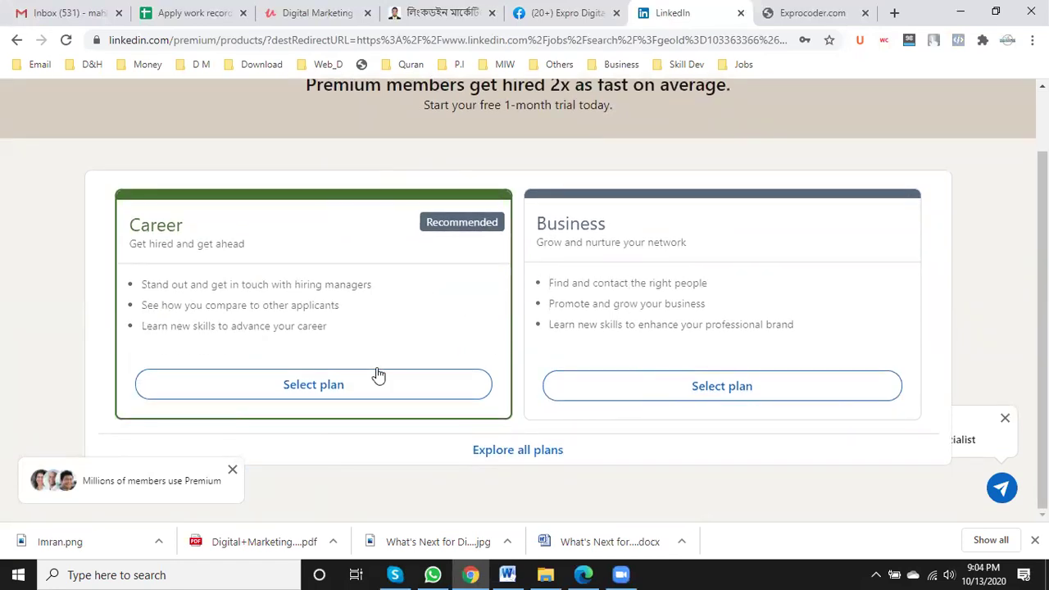
{"action": "left_click", "coordinate": [316, 384]}
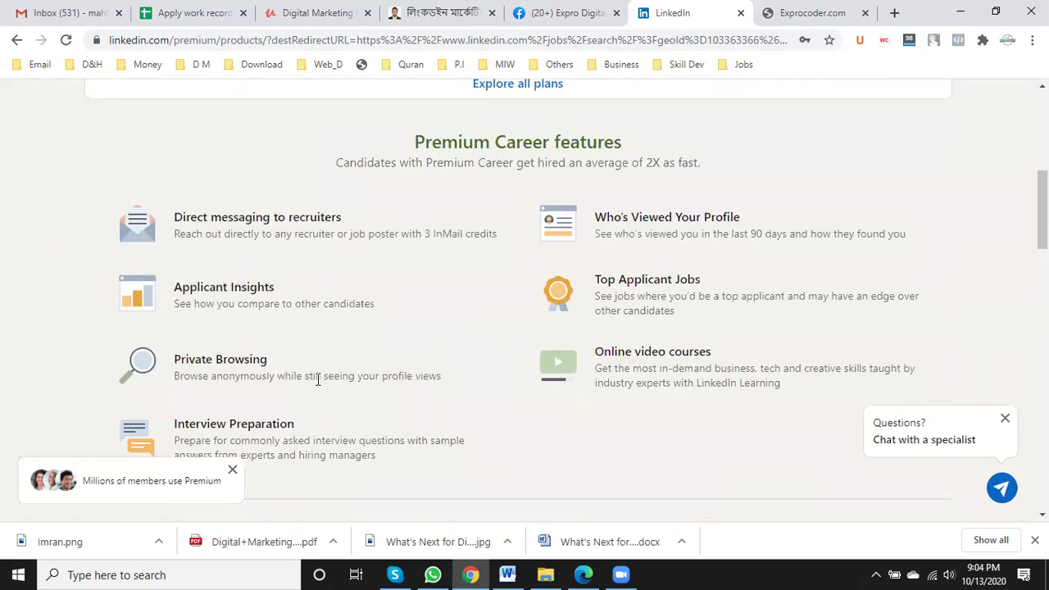
Step: Select the Career plan from all Premium plans and start the free month
{"action": "scroll", "coordinate": [381, 355], "scroll_direction": "up", "scroll_amount": 3}
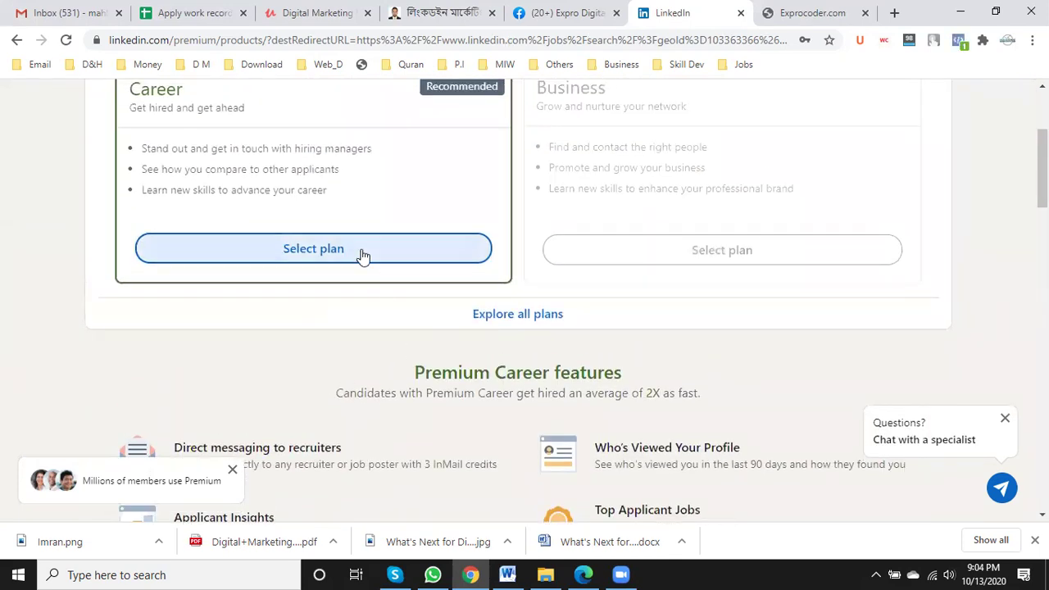
{"action": "scroll", "coordinate": [407, 368], "scroll_direction": "up", "scroll_amount": 2}
{"action": "scroll", "coordinate": [511, 383], "scroll_direction": "down", "scroll_amount": 2}
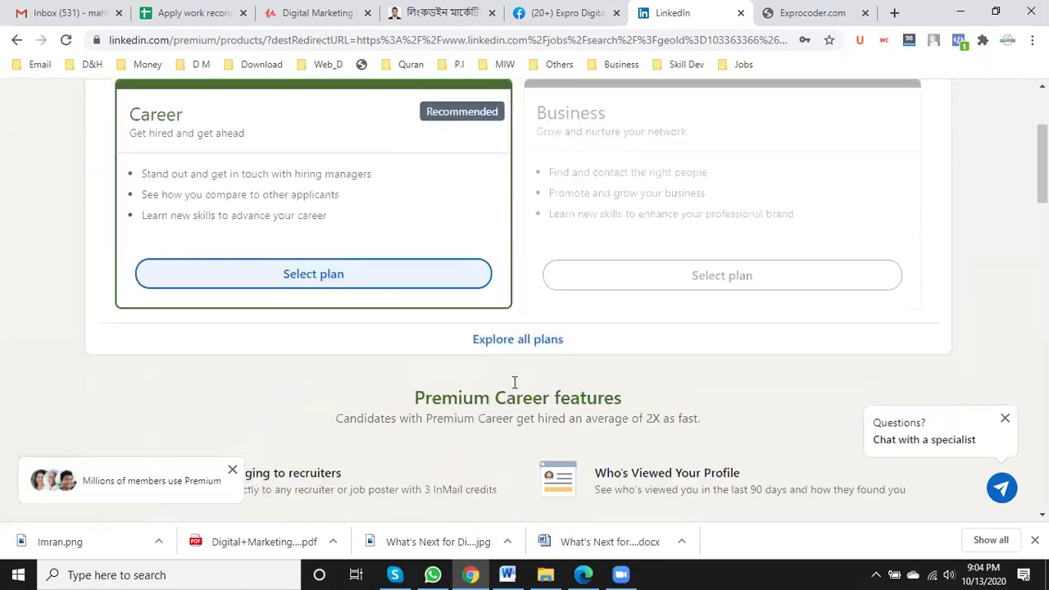
{"action": "left_click", "coordinate": [530, 328]}
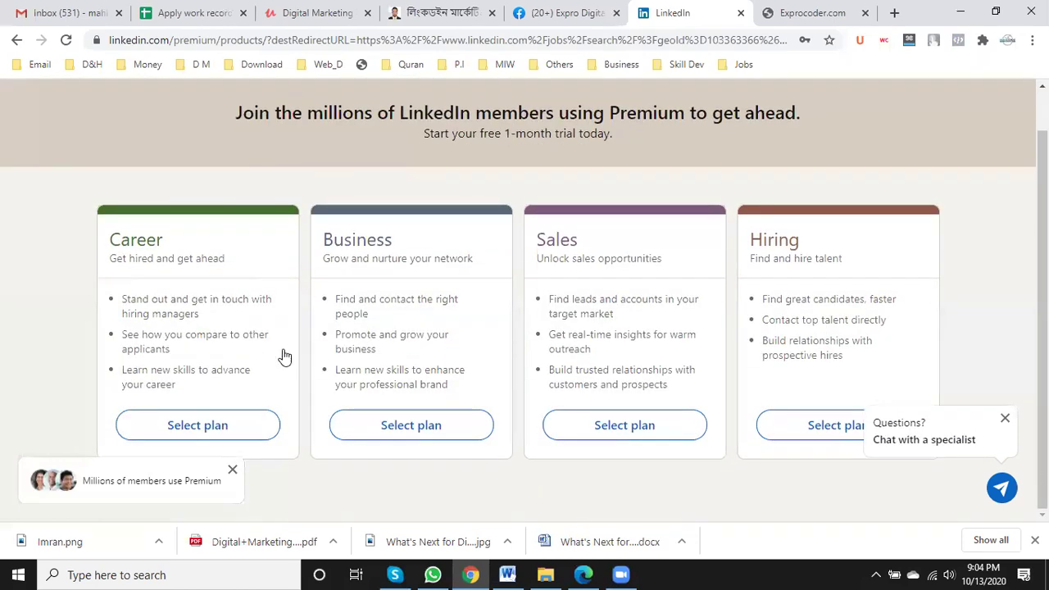
{"action": "left_click", "coordinate": [203, 426]}
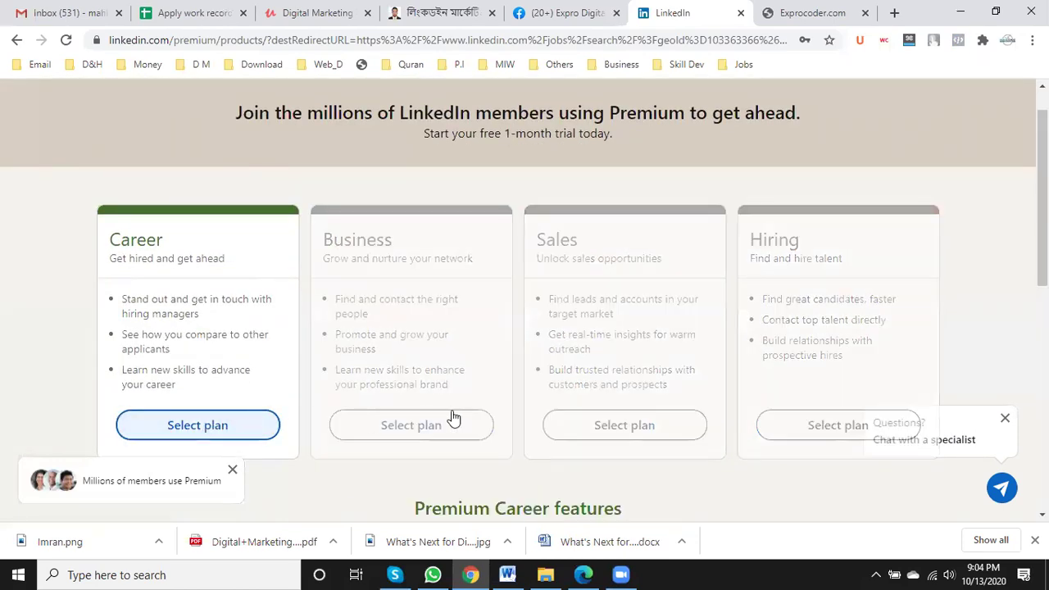
{"action": "scroll", "coordinate": [566, 386], "scroll_direction": "down", "scroll_amount": 8}
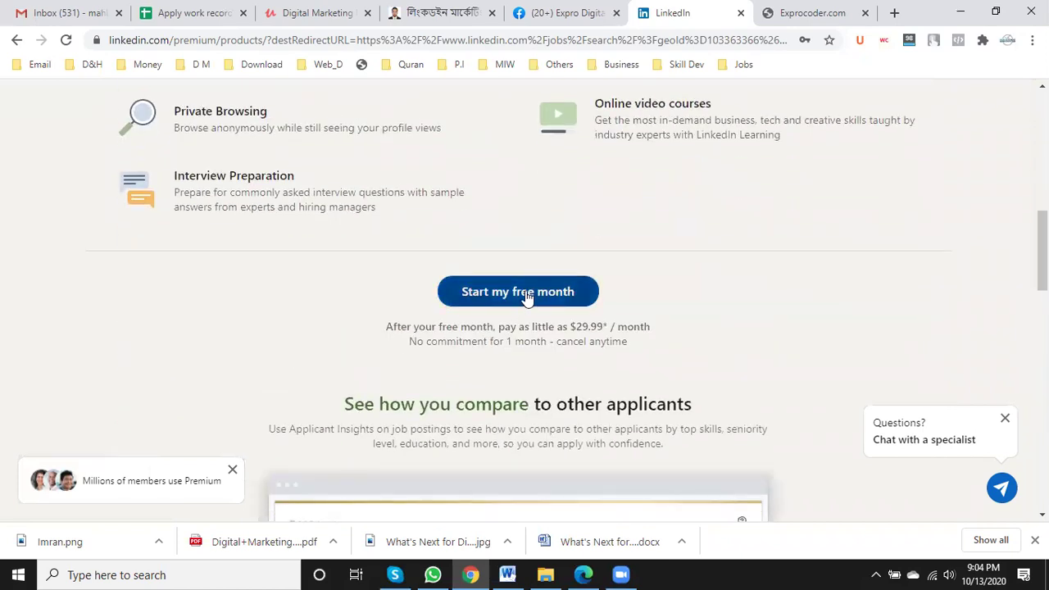
{"action": "left_click", "coordinate": [526, 293]}
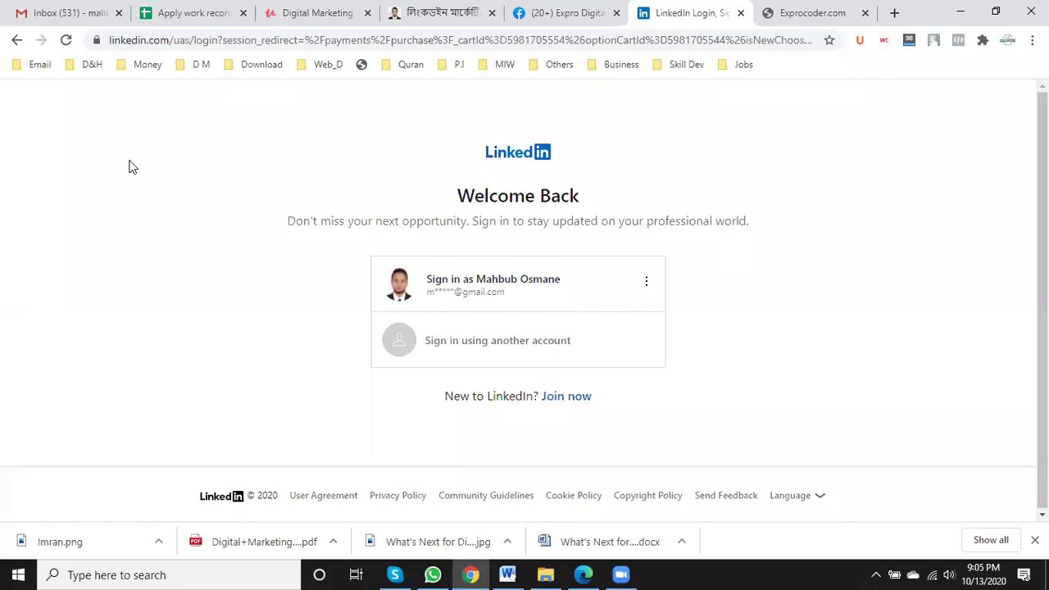
Step: Go back to the Premium plans page and select the Career plan again
{"action": "left_click", "coordinate": [17, 39]}
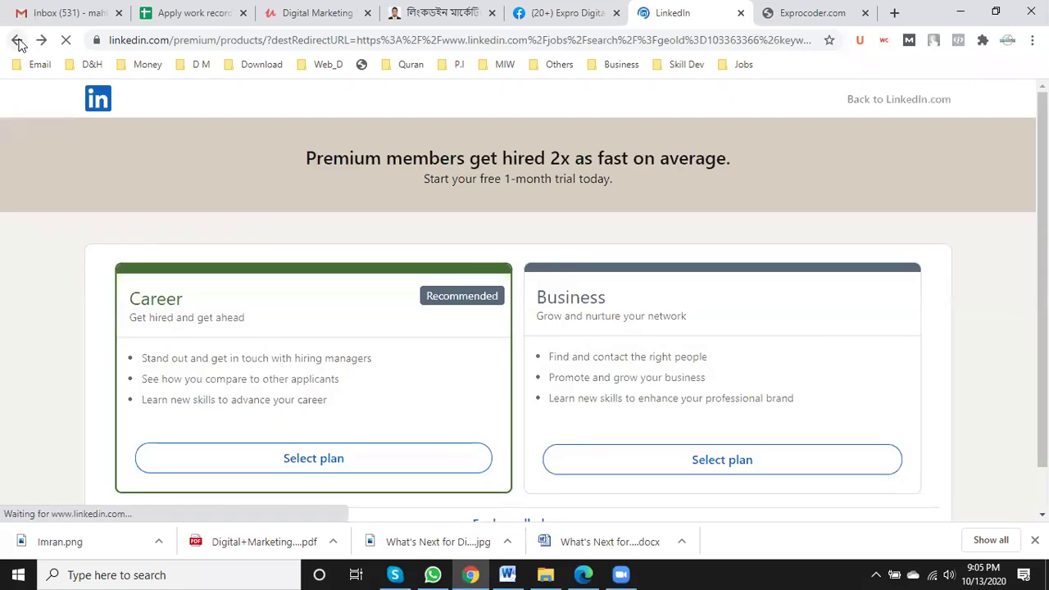
{"action": "scroll", "coordinate": [150, 363], "scroll_direction": "down", "scroll_amount": 1}
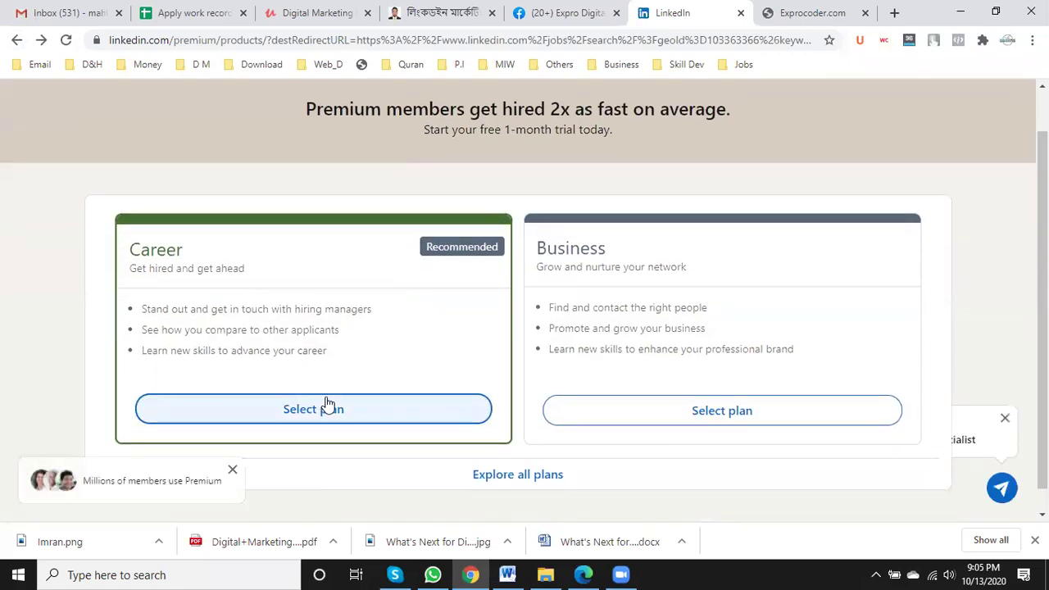
{"action": "scroll", "coordinate": [327, 402], "scroll_direction": "down", "scroll_amount": 1}
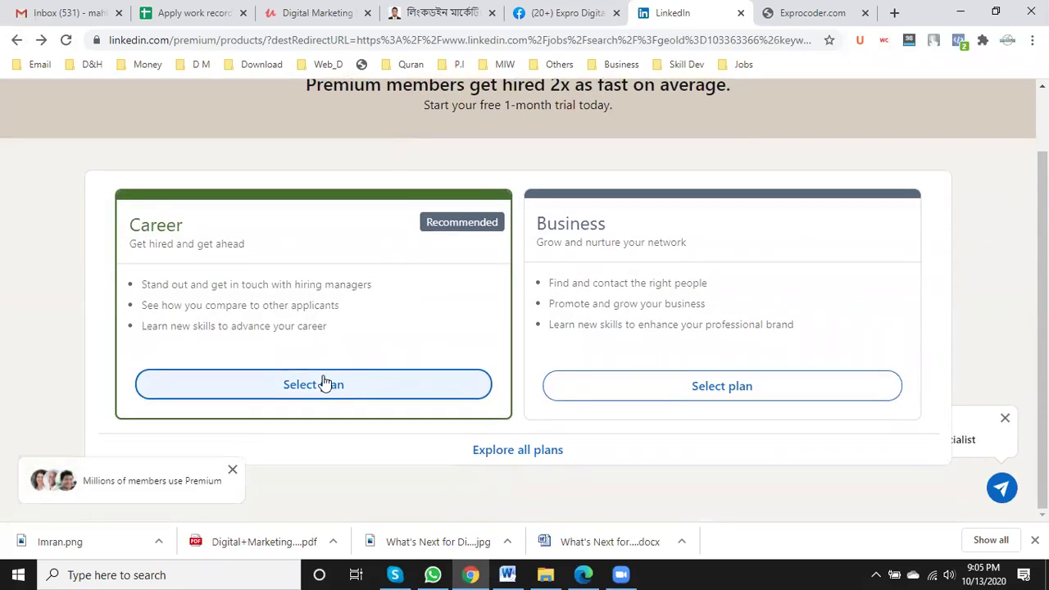
{"action": "left_click", "coordinate": [393, 382]}
{"action": "scroll", "coordinate": [567, 363], "scroll_direction": "down", "scroll_amount": 5}
{"action": "scroll", "coordinate": [567, 359], "scroll_direction": "up", "scroll_amount": 1}
{"action": "scroll", "coordinate": [567, 360], "scroll_direction": "down", "scroll_amount": 2}
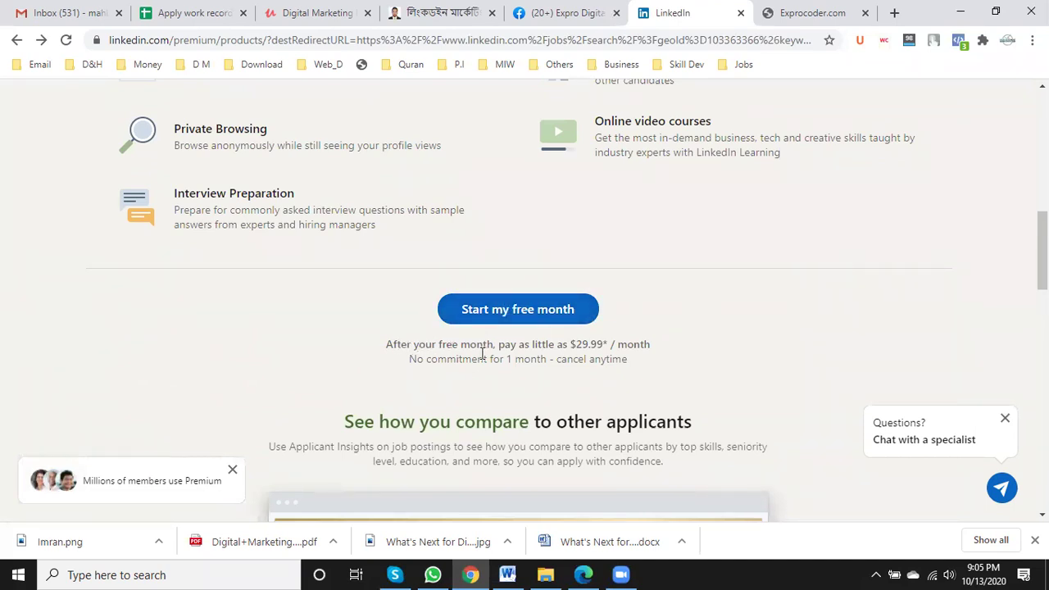
Step: Highlight the monthly price text, then return to the LinkedIn home feed
{"action": "left_click_drag", "start_coordinate": [503, 345], "coordinate": [585, 345]}
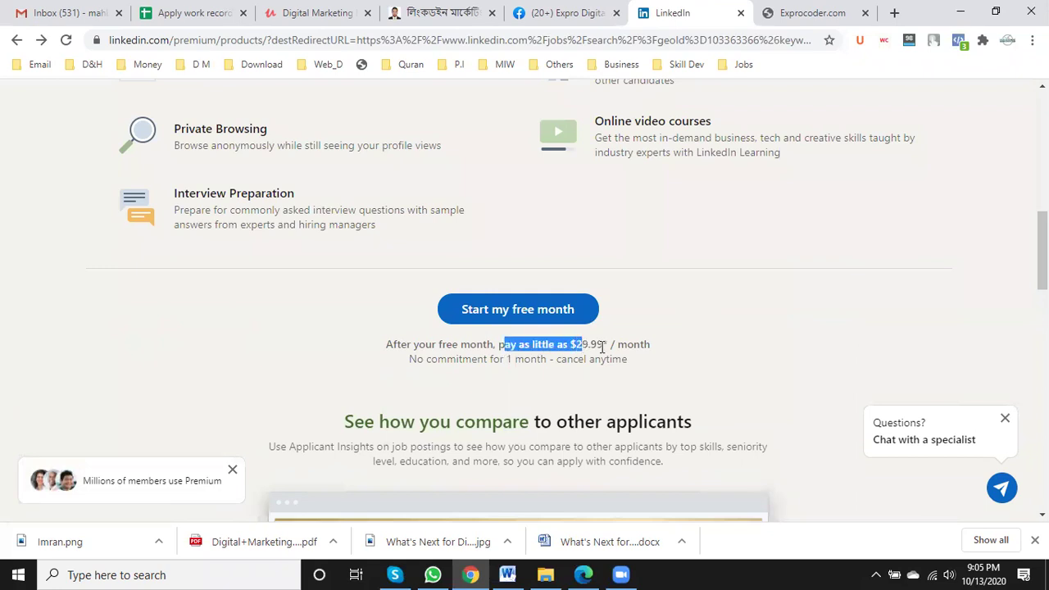
{"action": "left_click", "coordinate": [603, 346]}
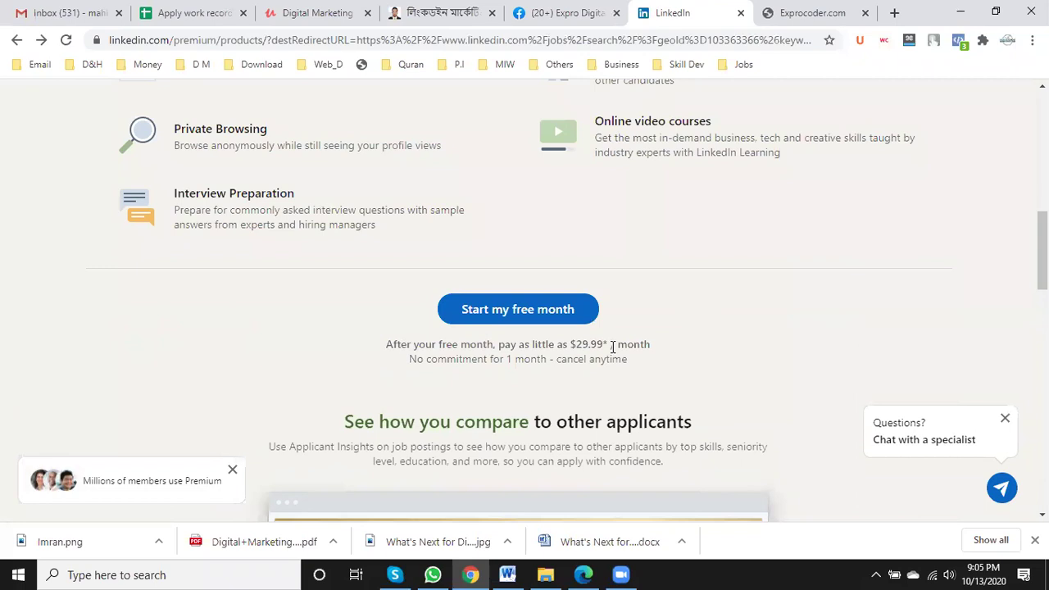
{"action": "scroll", "coordinate": [613, 347], "scroll_direction": "up", "scroll_amount": 15}
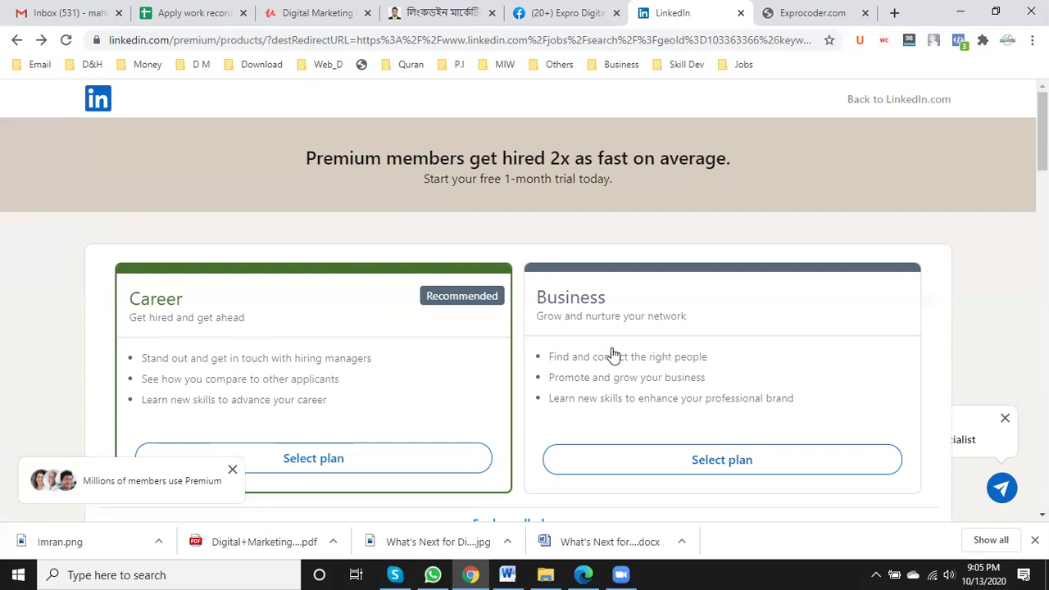
{"action": "left_click", "coordinate": [102, 98]}
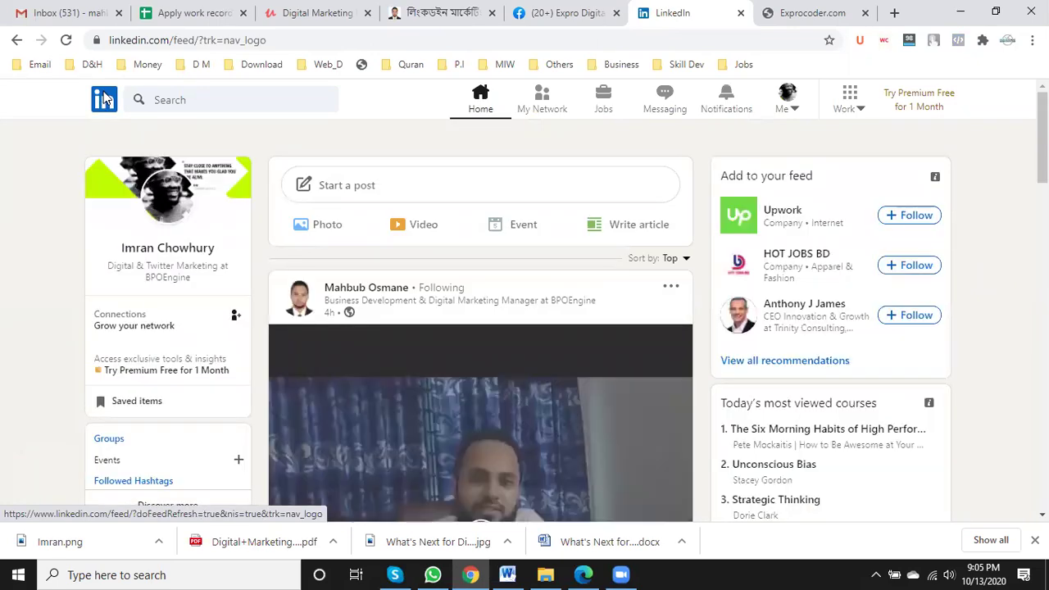
Step: Scroll the LinkedIn home feed and play the video in a feed post
{"action": "scroll", "coordinate": [647, 317], "scroll_direction": "down", "scroll_amount": 3}
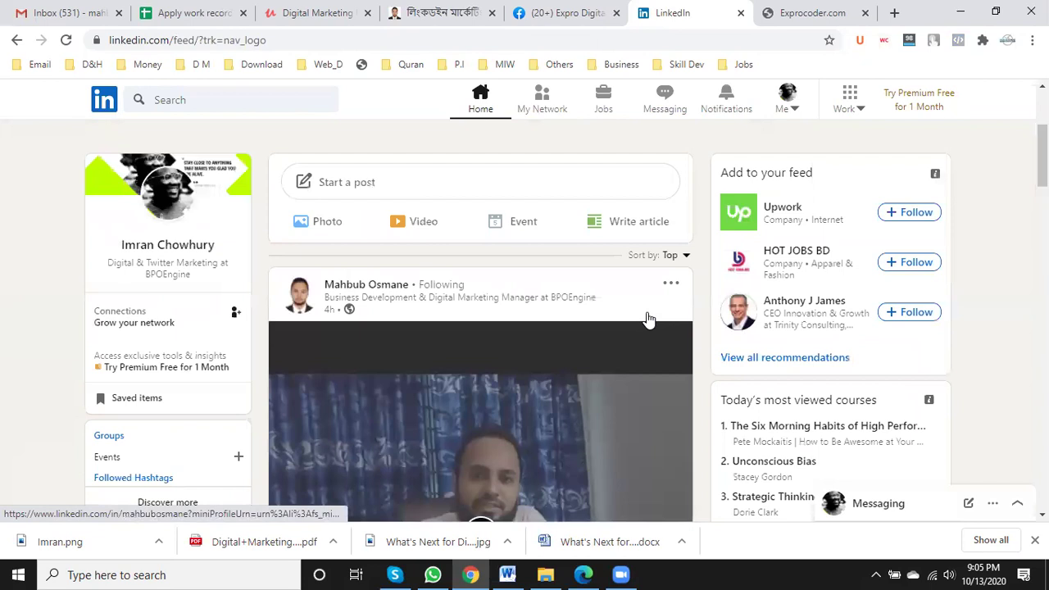
{"action": "scroll", "coordinate": [648, 317], "scroll_direction": "down", "scroll_amount": 3}
{"action": "scroll", "coordinate": [648, 318], "scroll_direction": "up", "scroll_amount": 2}
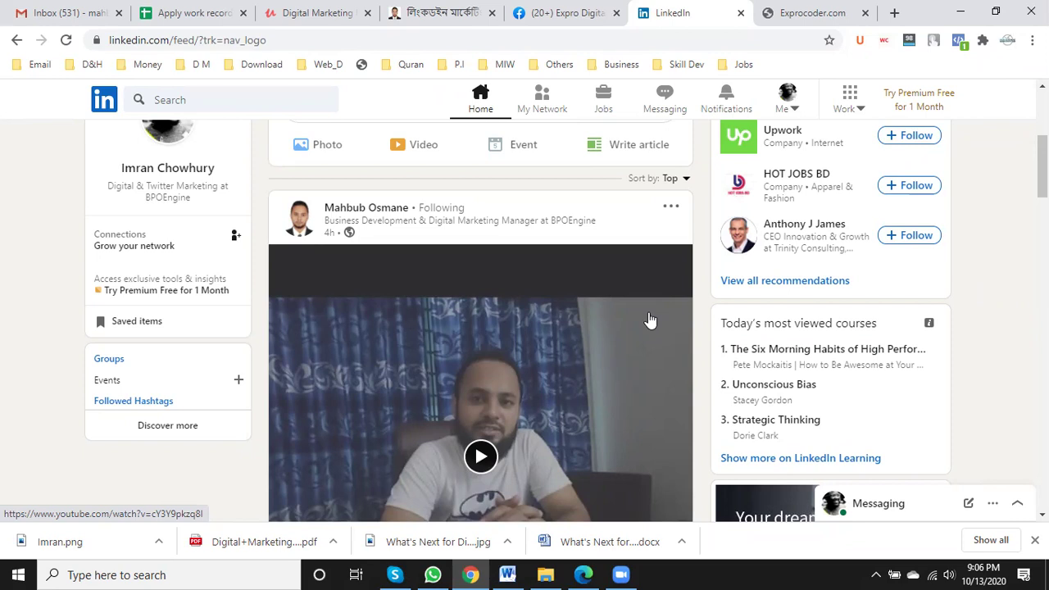
{"action": "scroll", "coordinate": [656, 319], "scroll_direction": "up", "scroll_amount": 3}
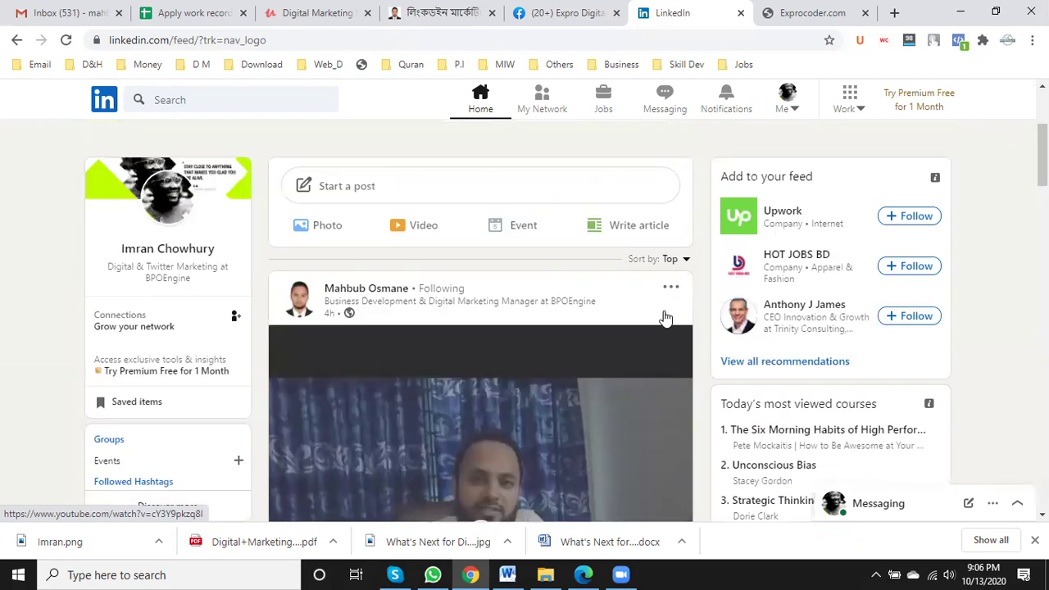
{"action": "scroll", "coordinate": [666, 319], "scroll_direction": "down", "scroll_amount": 2}
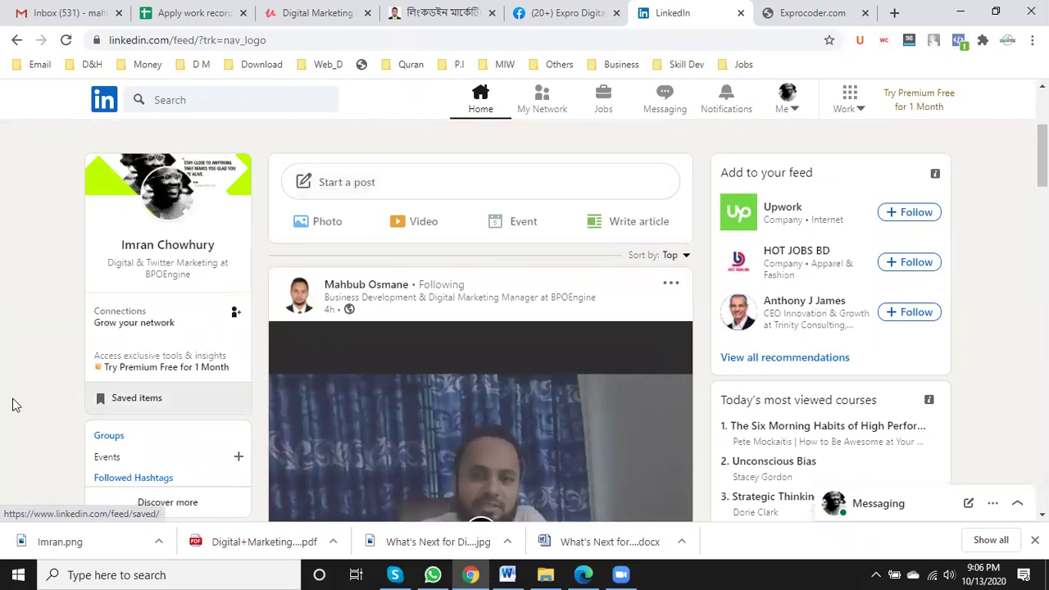
{"action": "scroll", "coordinate": [257, 404], "scroll_direction": "down", "scroll_amount": 3}
{"action": "left_click", "coordinate": [482, 303]}
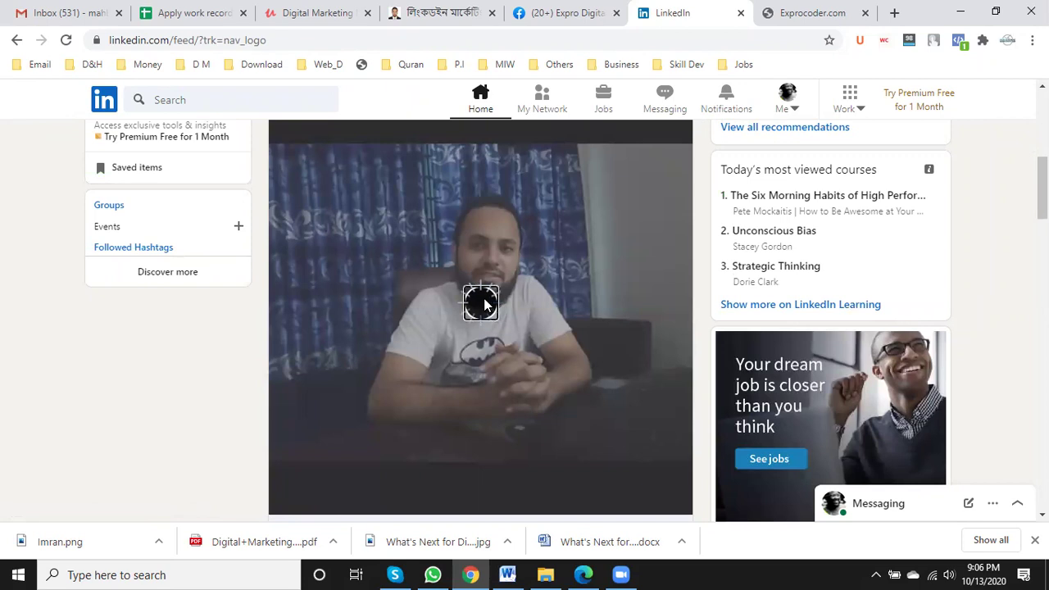
Step: Follow Upwork and open the full list of recommended pages to follow
{"action": "scroll", "coordinate": [644, 393], "scroll_direction": "up", "scroll_amount": 4}
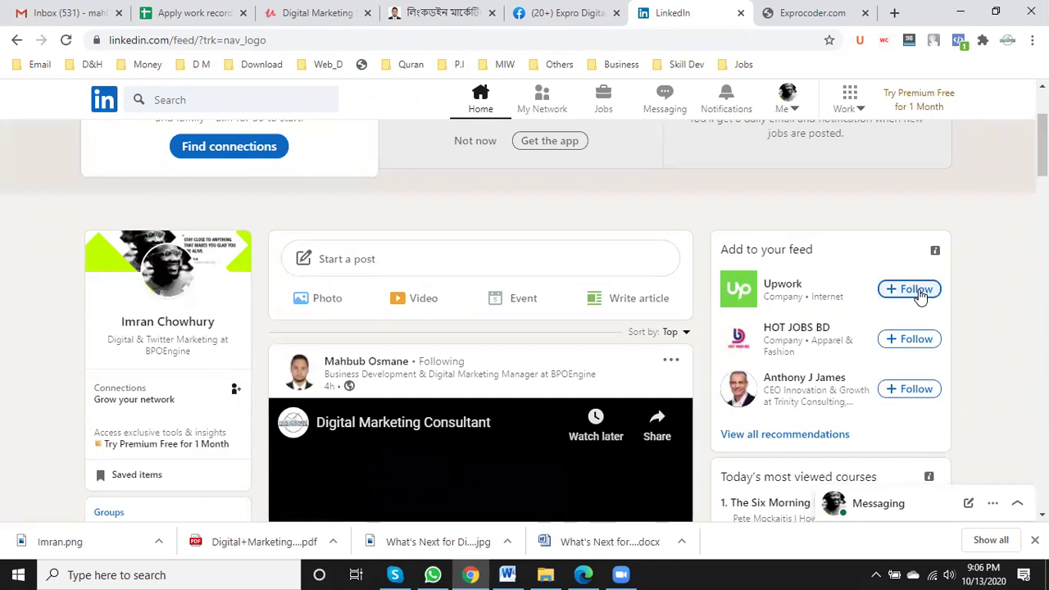
{"action": "scroll", "coordinate": [898, 246], "scroll_direction": "down", "scroll_amount": 1}
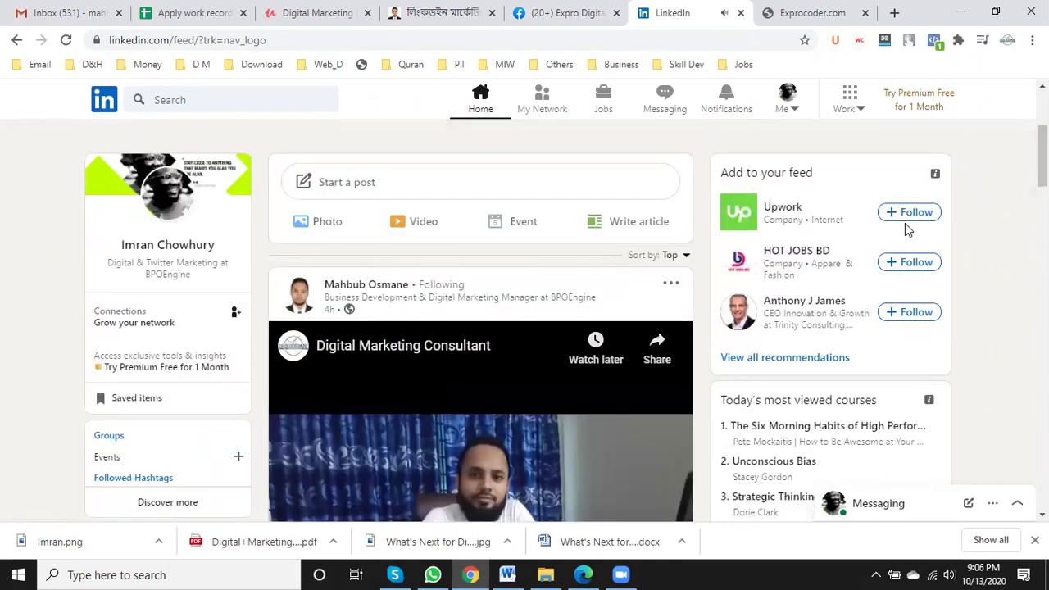
{"action": "scroll", "coordinate": [906, 229], "scroll_direction": "down", "scroll_amount": 1}
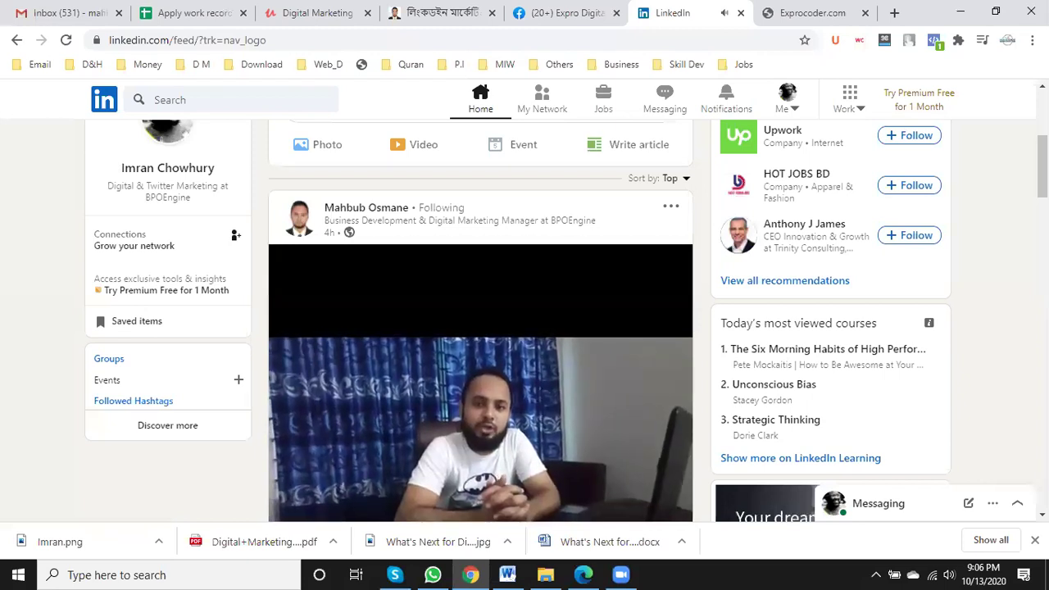
{"action": "scroll", "coordinate": [850, 358], "scroll_direction": "up", "scroll_amount": 4}
{"action": "scroll", "coordinate": [850, 358], "scroll_direction": "down", "scroll_amount": 1}
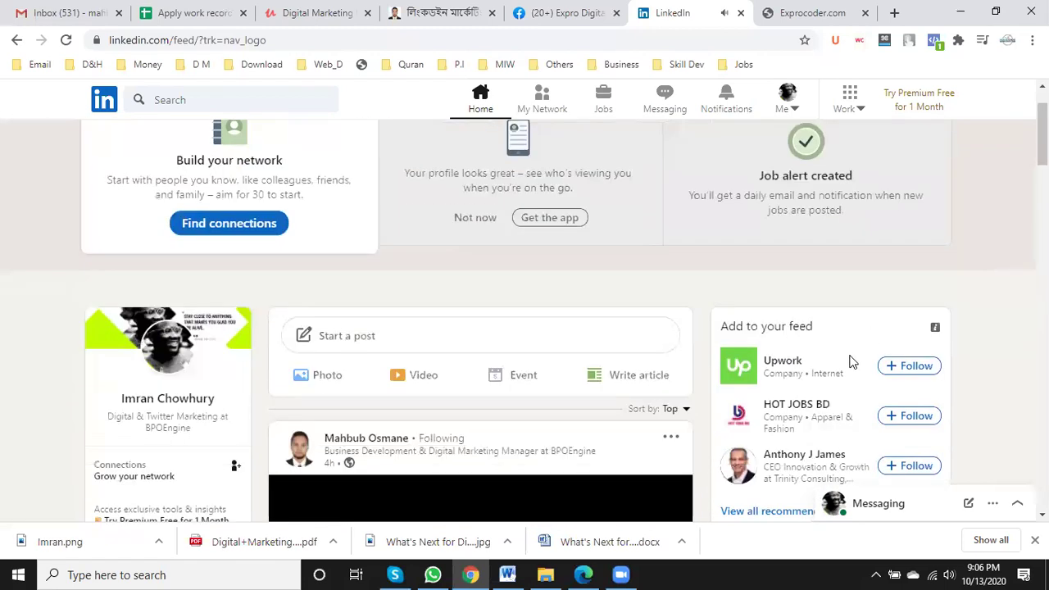
{"action": "left_click", "coordinate": [901, 376]}
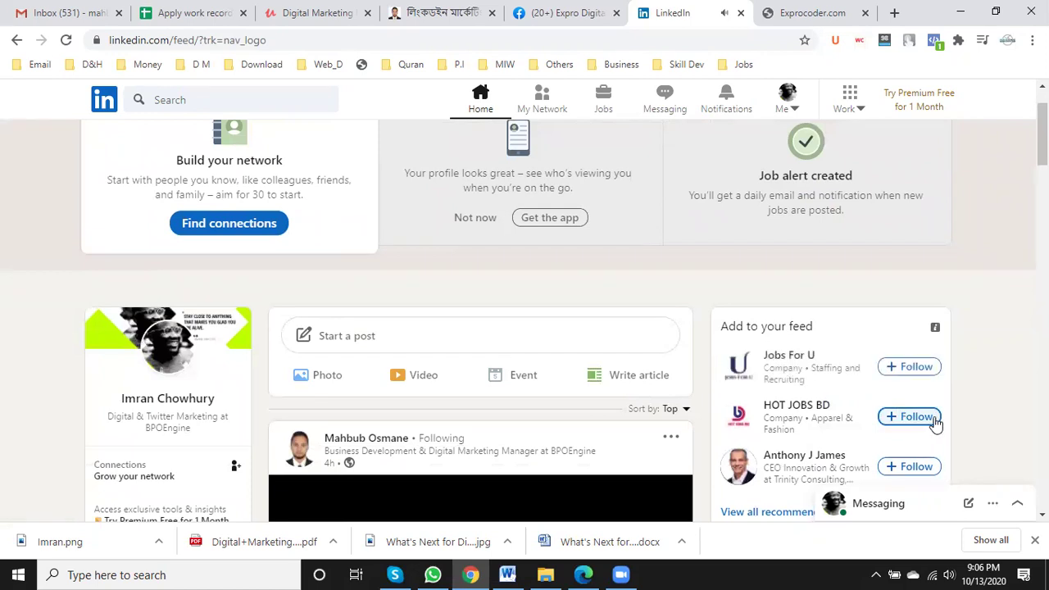
{"action": "scroll", "coordinate": [903, 375], "scroll_direction": "down", "scroll_amount": 2}
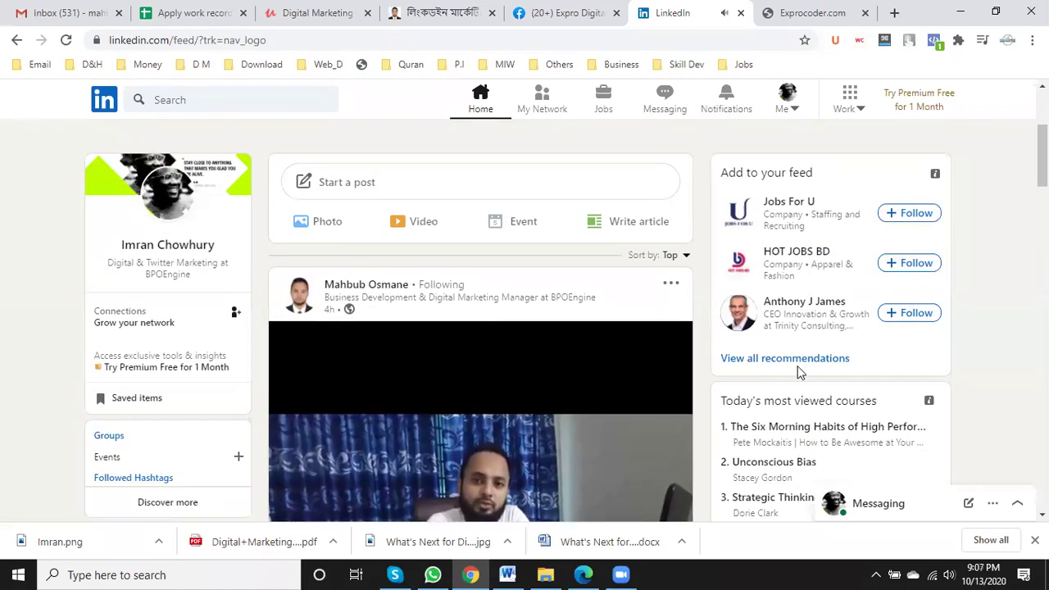
{"action": "left_click", "coordinate": [790, 361]}
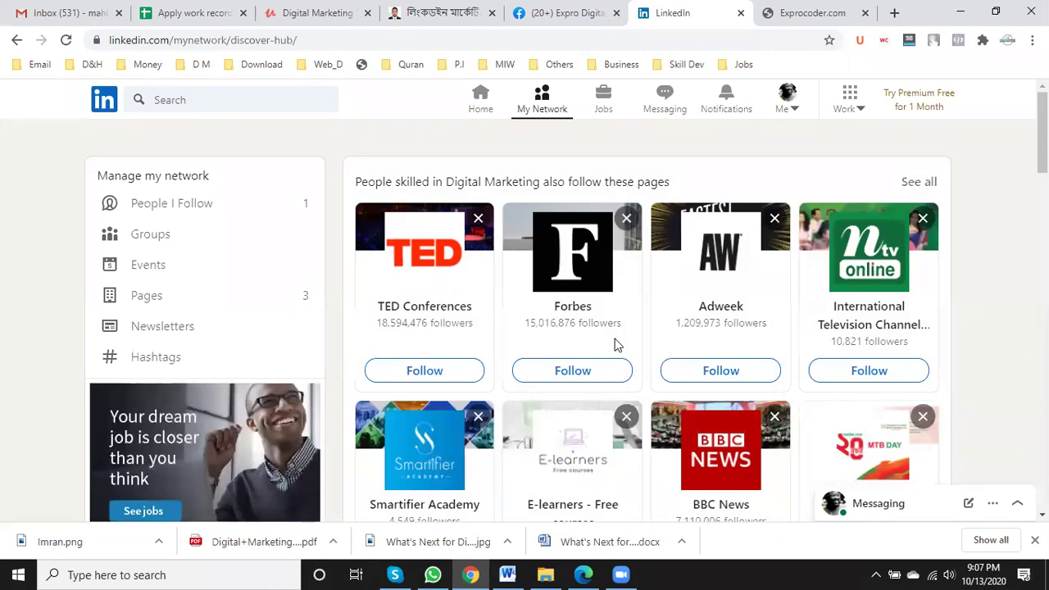
{"action": "left_click", "coordinate": [931, 574]}
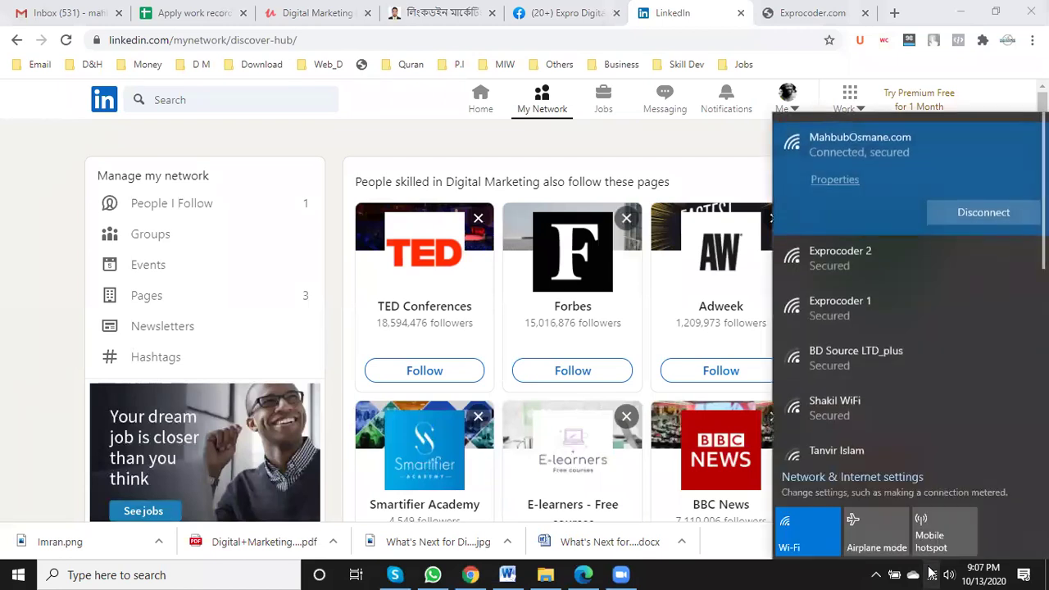
Step: Connect the computer to the Exprocoder 2 Wi-Fi network, then scroll the suggested pages
{"action": "left_click", "coordinate": [872, 256]}
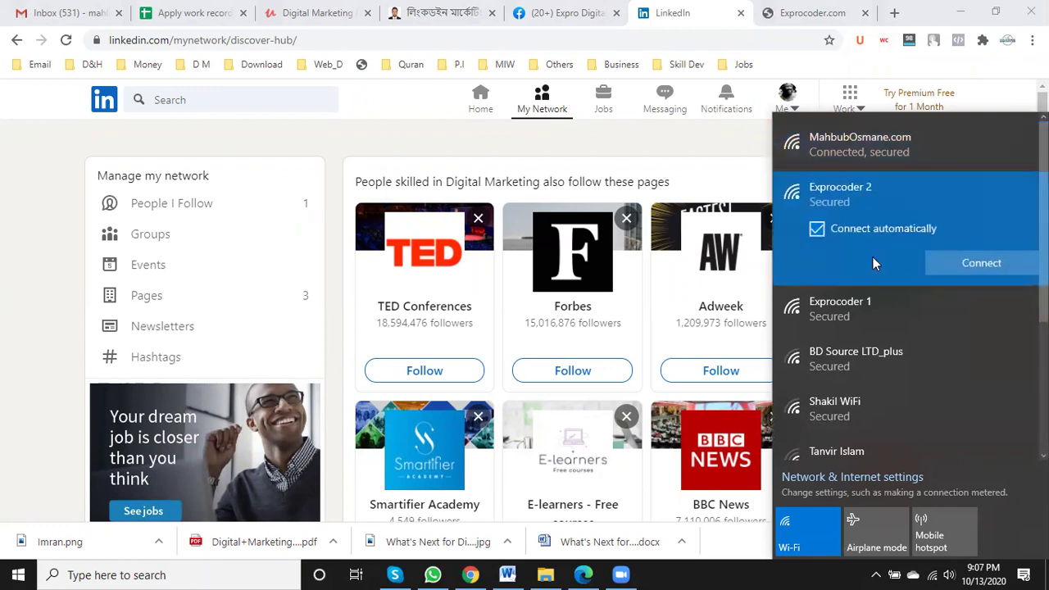
{"action": "left_click", "coordinate": [975, 262]}
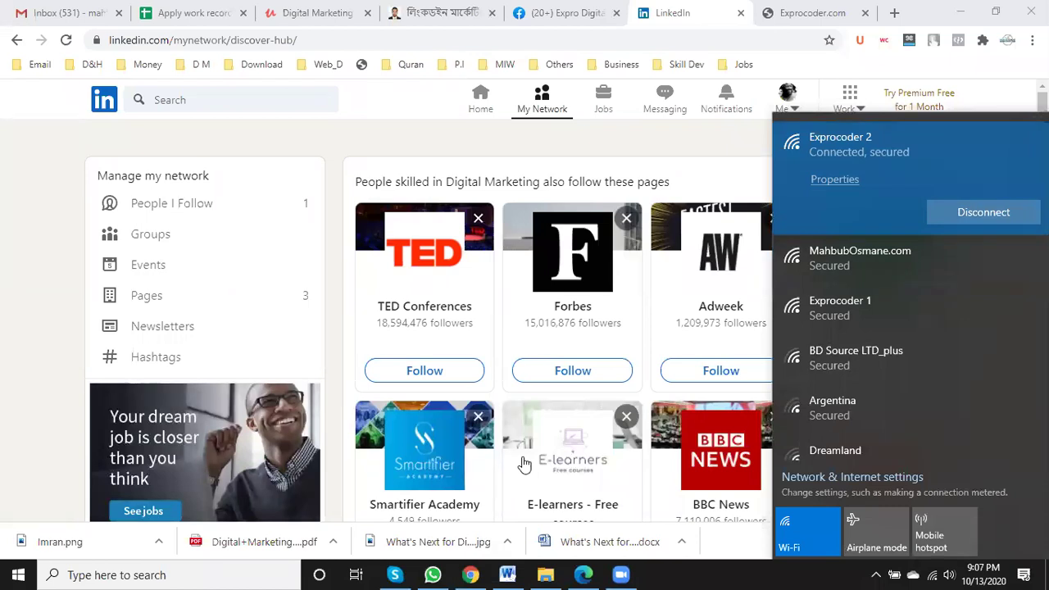
{"action": "left_click", "coordinate": [524, 465]}
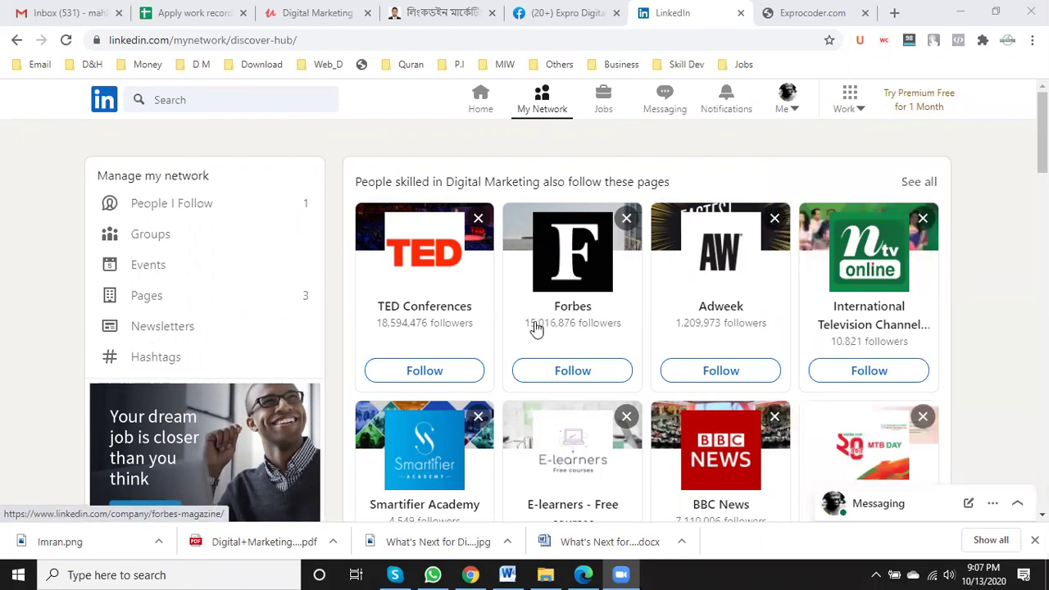
{"action": "scroll", "coordinate": [535, 328], "scroll_direction": "down", "scroll_amount": 5}
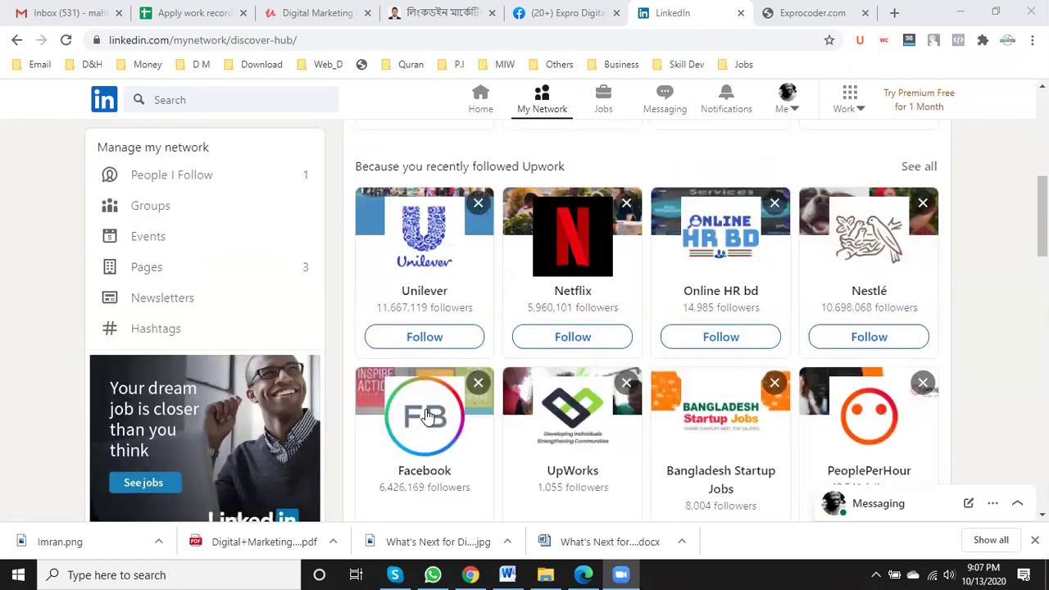
{"action": "scroll", "coordinate": [426, 416], "scroll_direction": "down", "scroll_amount": 4}
{"action": "scroll", "coordinate": [428, 415], "scroll_direction": "up", "scroll_amount": 5}
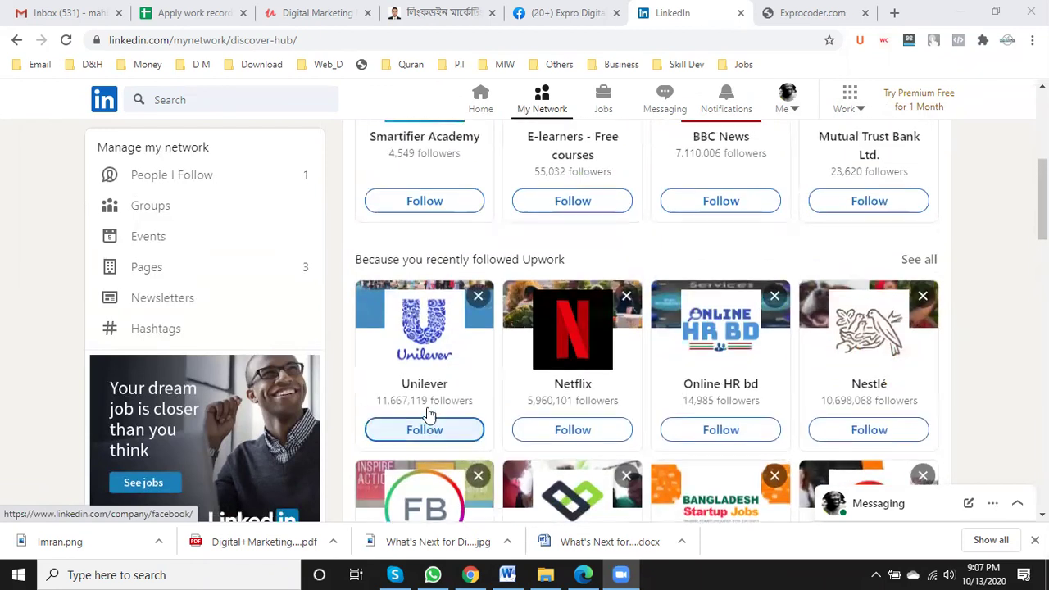
{"action": "scroll", "coordinate": [428, 413], "scroll_direction": "up", "scroll_amount": 4}
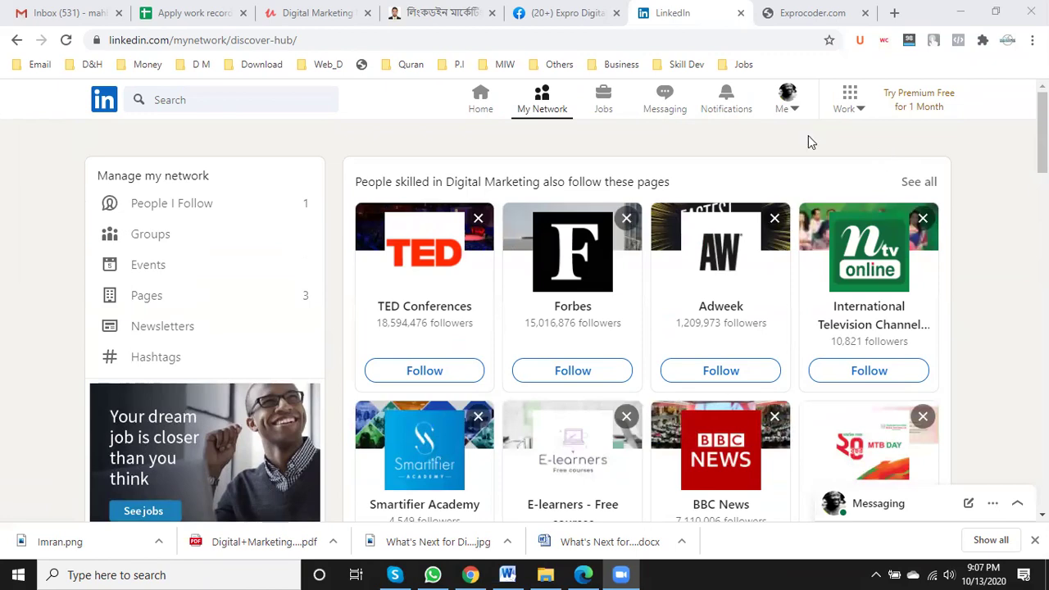
Step: Open the course post's b2b-advertising-rc-promo $50 ad-bonus link in a new tab
{"action": "left_click", "coordinate": [434, 12]}
{"action": "scroll", "coordinate": [302, 295], "scroll_direction": "down", "scroll_amount": 1}
{"action": "scroll", "coordinate": [302, 295], "scroll_direction": "down", "scroll_amount": 3}
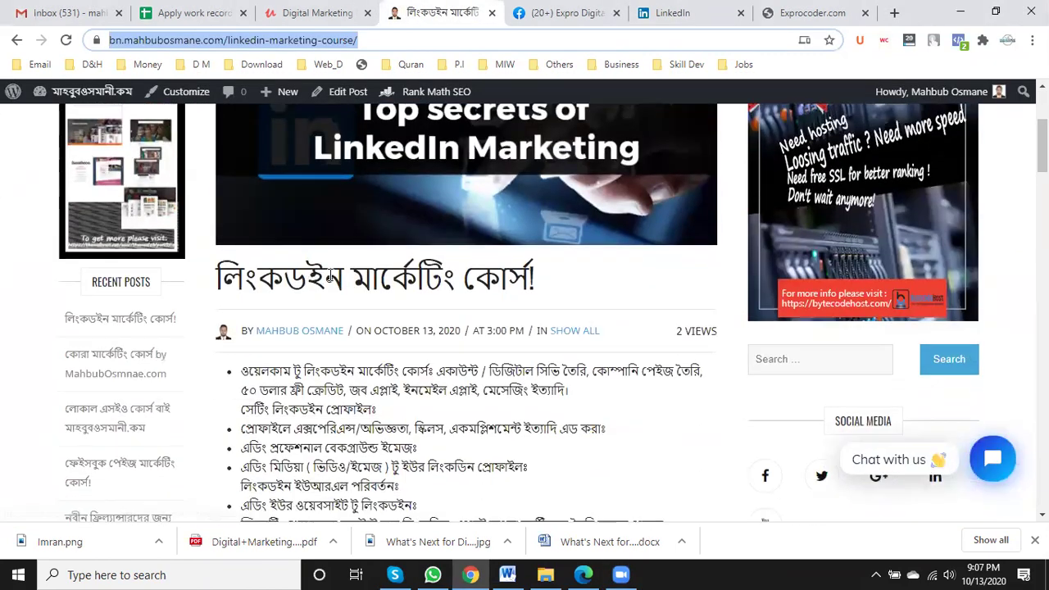
{"action": "scroll", "coordinate": [352, 268], "scroll_direction": "down", "scroll_amount": 2}
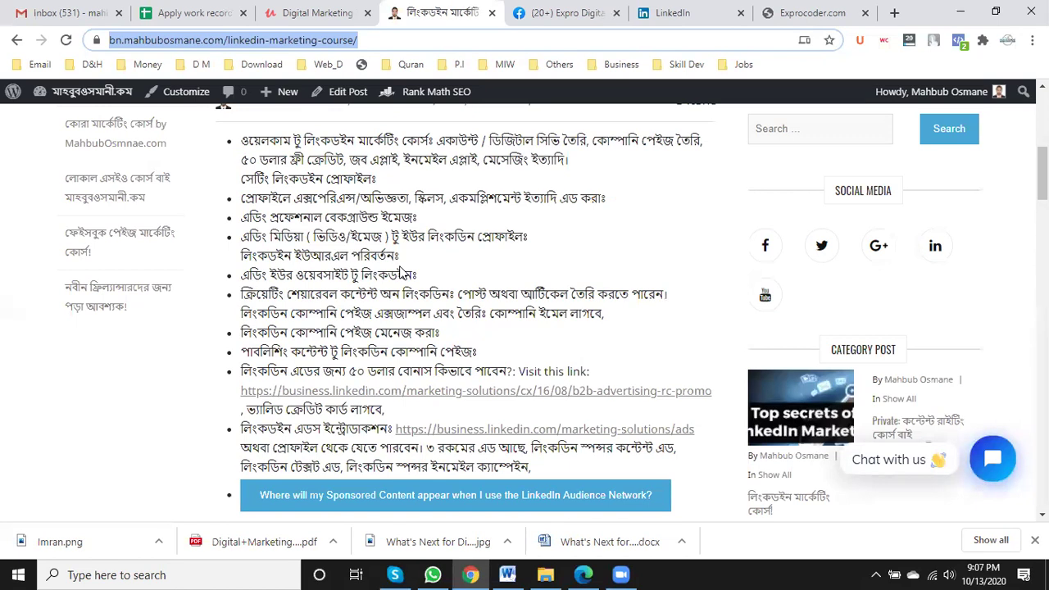
{"action": "right_click", "coordinate": [456, 396]}
{"action": "left_click", "coordinate": [500, 401]}
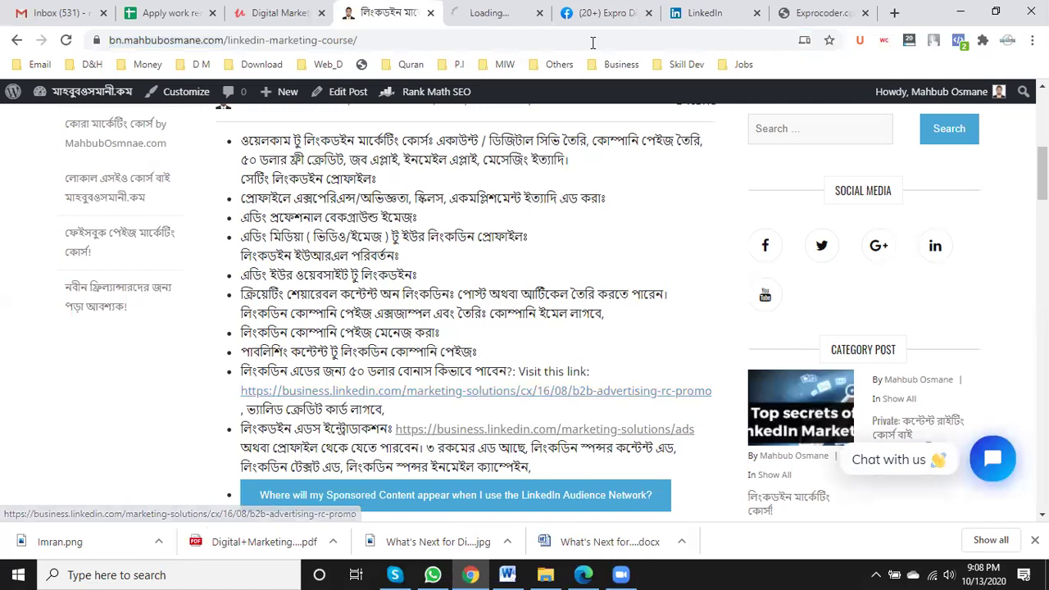
Step: View the new LinkedIn promo tab and move the Facebook group tab earlier
{"action": "left_click", "coordinate": [501, 11]}
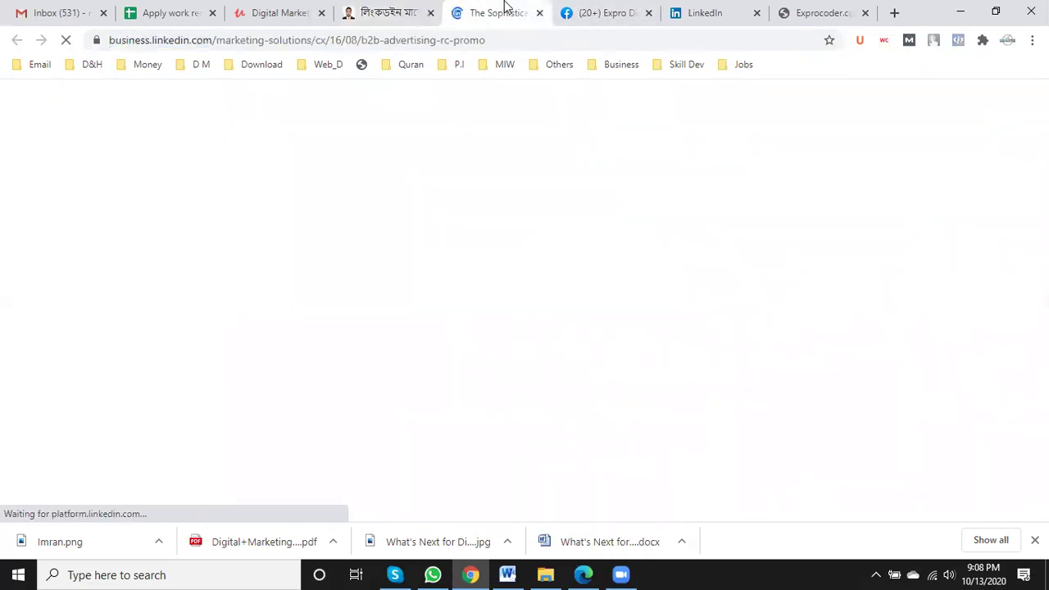
{"action": "left_click", "coordinate": [620, 8]}
{"action": "left_click_drag", "start_coordinate": [594, 10], "coordinate": [524, 11]}
{"action": "left_click", "coordinate": [588, 8]}
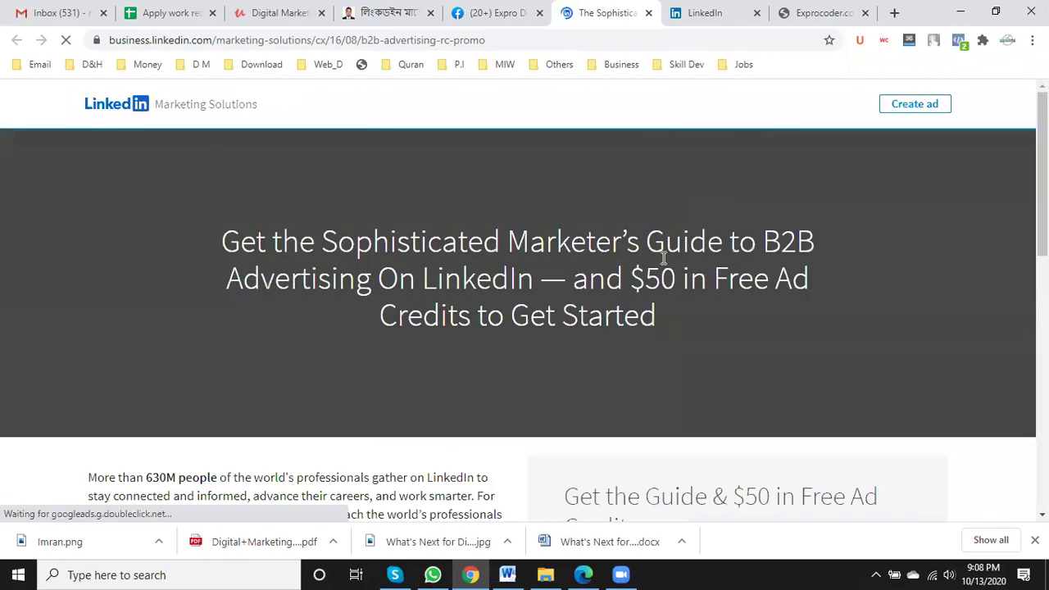
Step: Scroll the $50 free ad credits page, highlight its 'Get the Guide' heading, and return to the course post
{"action": "scroll", "coordinate": [628, 283], "scroll_direction": "down", "scroll_amount": 4}
{"action": "left_click", "coordinate": [631, 355]}
{"action": "scroll", "coordinate": [631, 358], "scroll_direction": "down", "scroll_amount": 2}
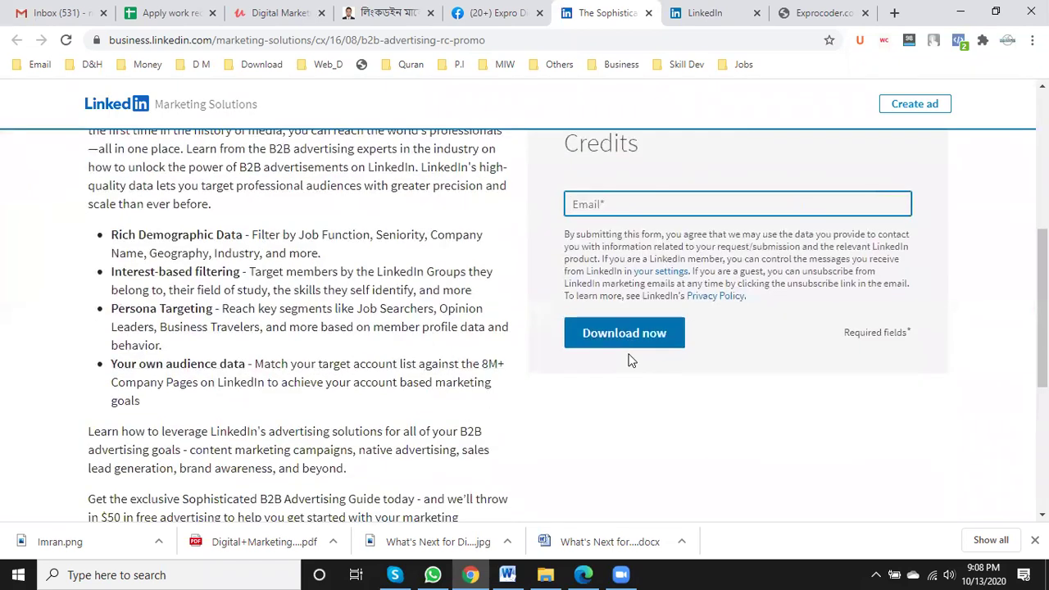
{"action": "scroll", "coordinate": [749, 370], "scroll_direction": "down", "scroll_amount": 3}
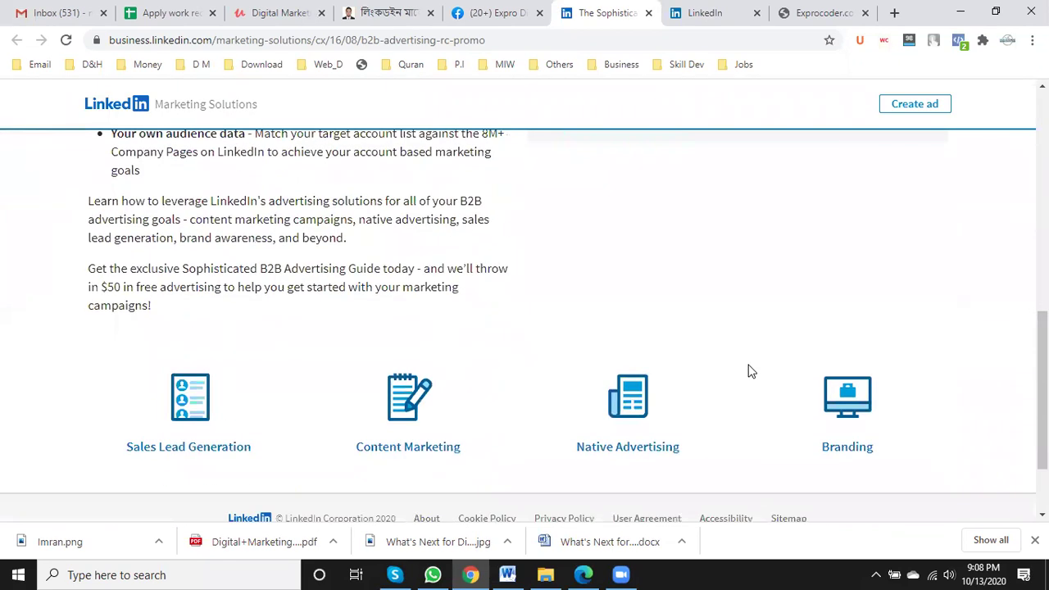
{"action": "scroll", "coordinate": [747, 358], "scroll_direction": "down", "scroll_amount": 1}
{"action": "scroll", "coordinate": [746, 353], "scroll_direction": "up", "scroll_amount": 6}
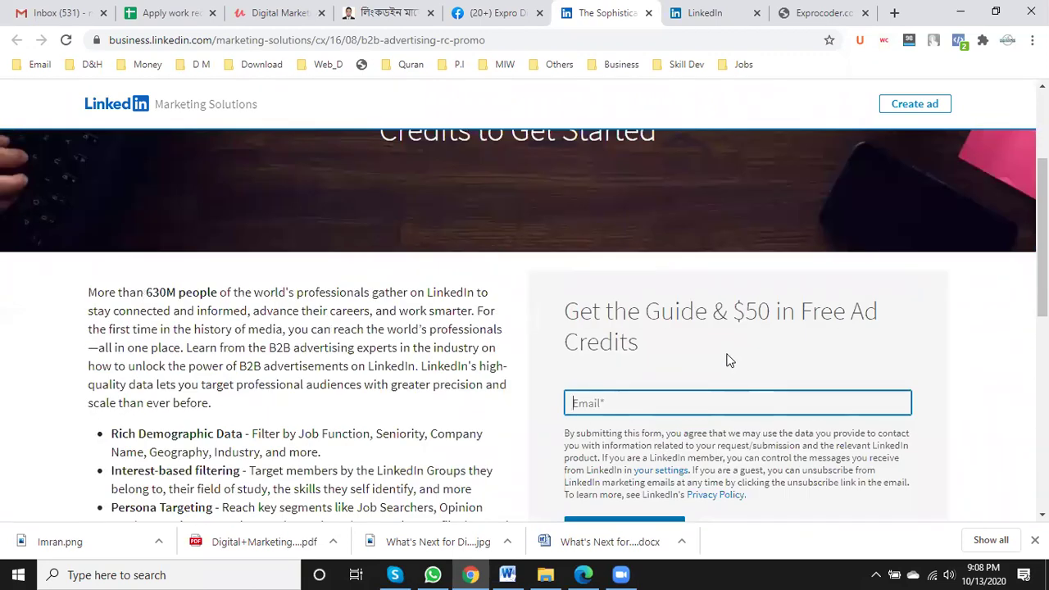
{"action": "left_click_drag", "start_coordinate": [563, 310], "coordinate": [871, 347]}
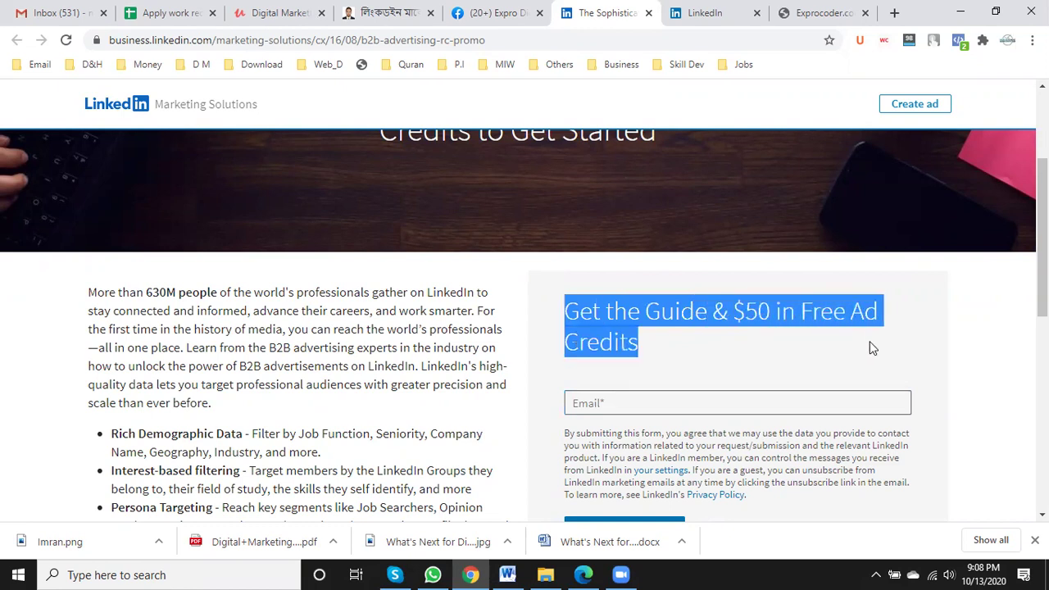
{"action": "left_click", "coordinate": [695, 344]}
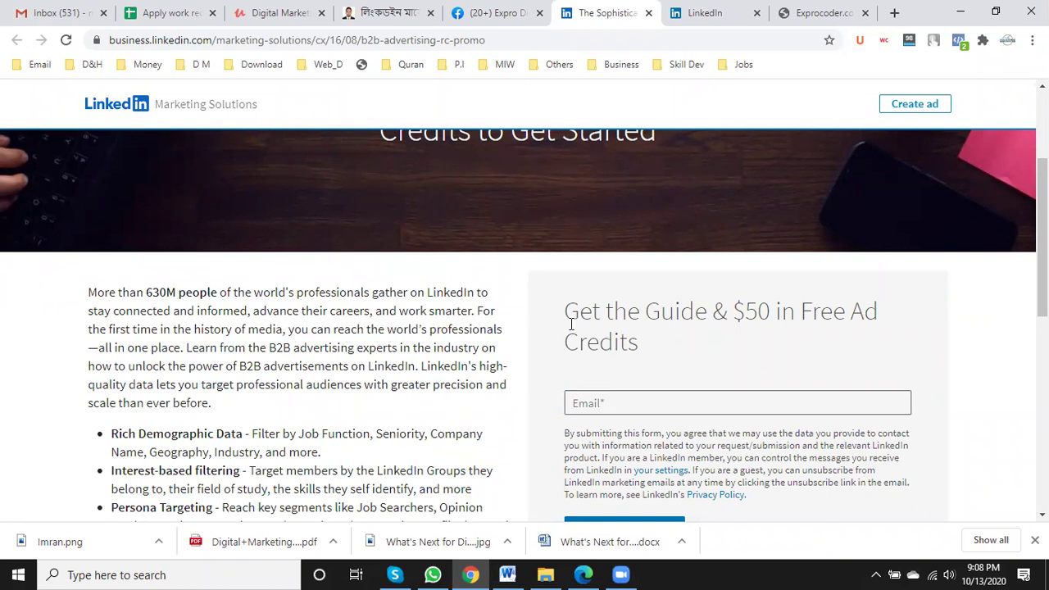
{"action": "left_click_drag", "start_coordinate": [565, 311], "coordinate": [680, 357]}
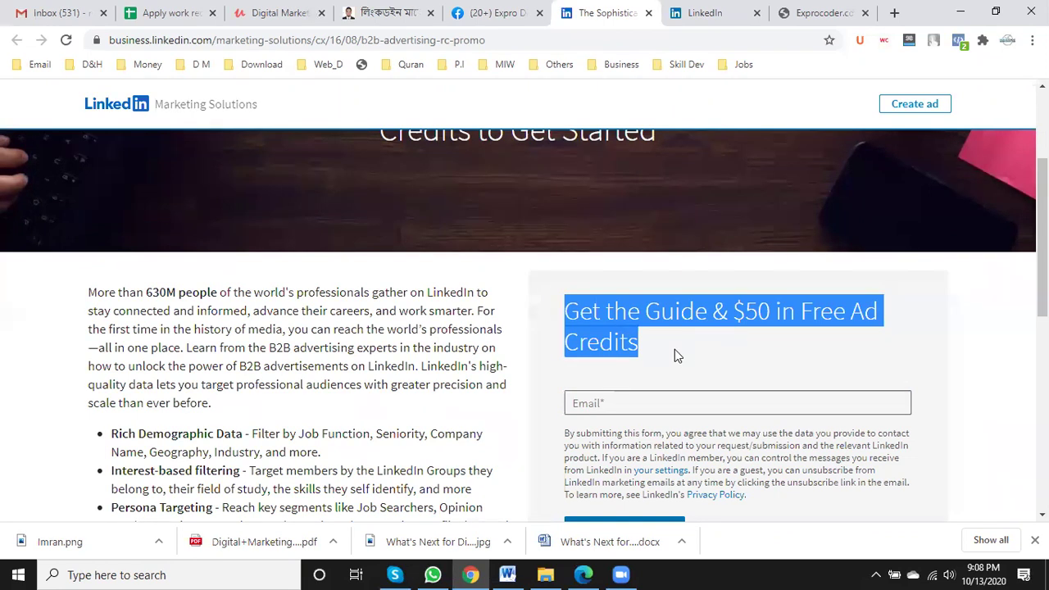
{"action": "left_click", "coordinate": [384, 10]}
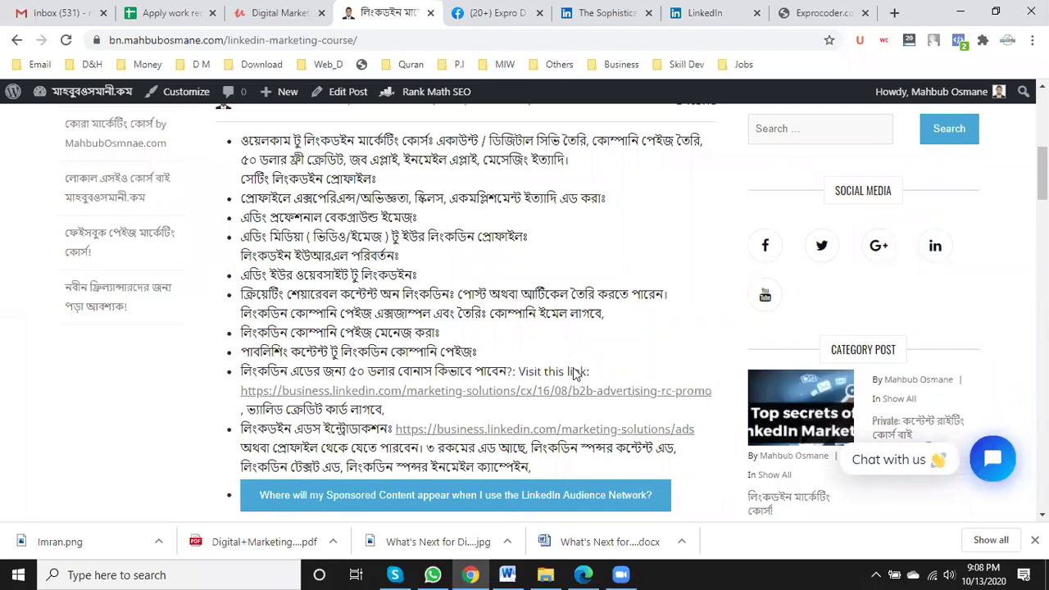
Step: Select the blog post's web address, then return to the $50 free ad credits page
{"action": "left_click", "coordinate": [278, 41]}
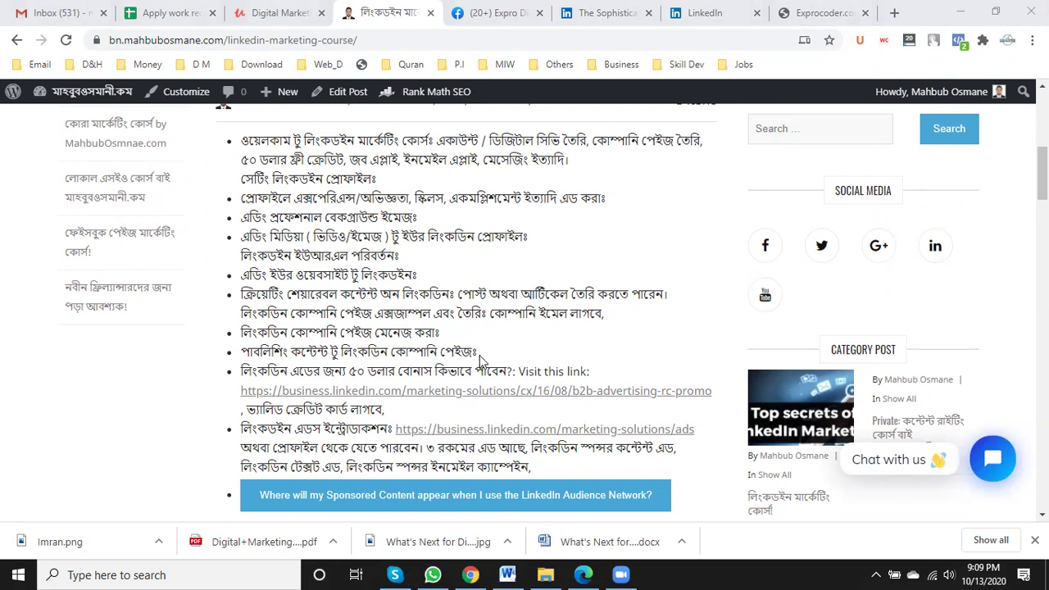
{"action": "left_click", "coordinate": [627, 9]}
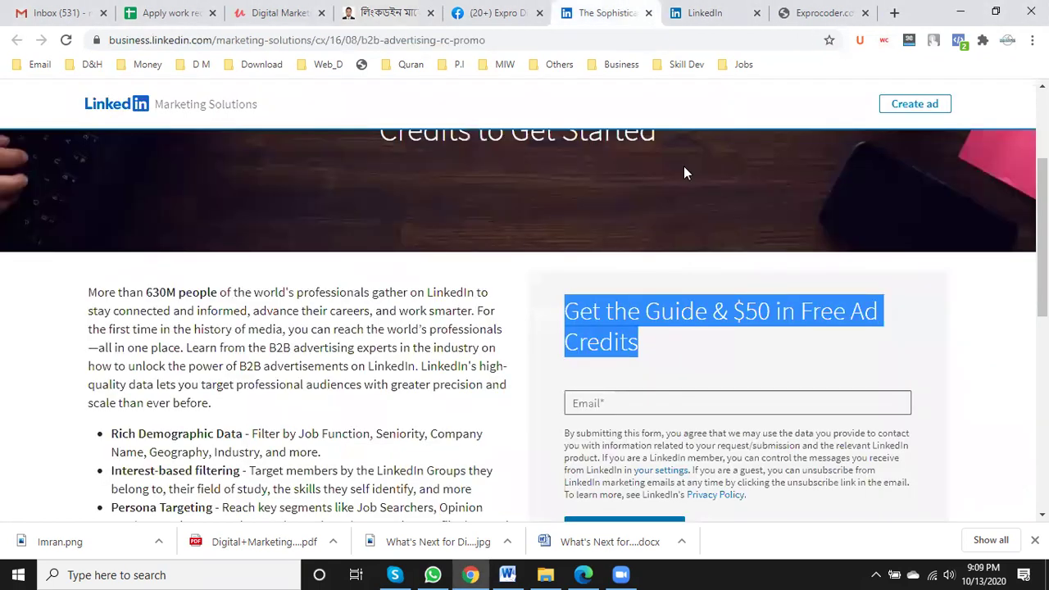
Step: Clear the heading highlight and choose Create ad to reach Campaign Manager account setup
{"action": "left_click", "coordinate": [682, 351]}
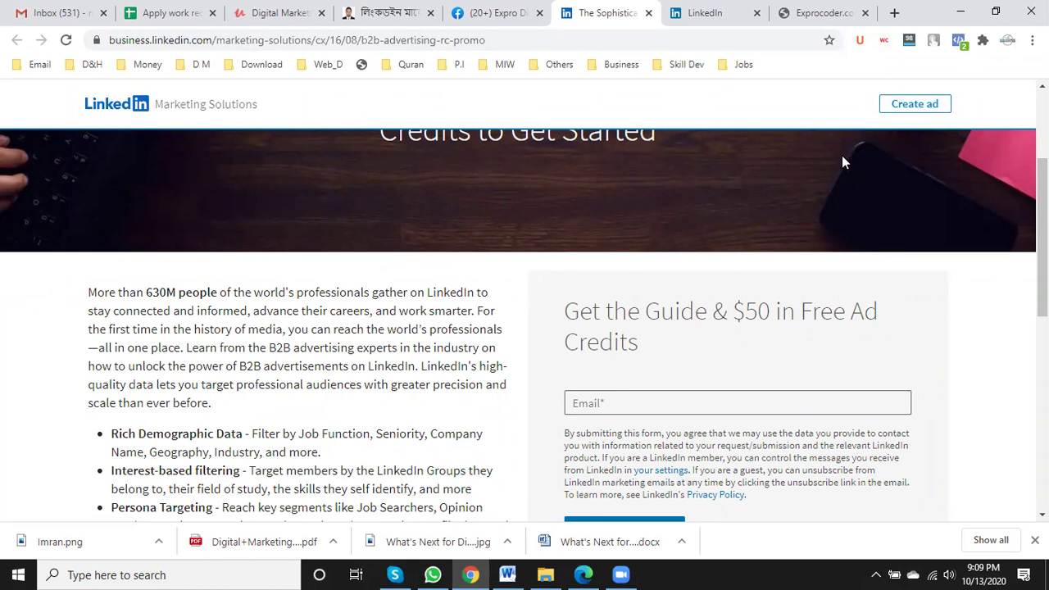
{"action": "left_click", "coordinate": [912, 107]}
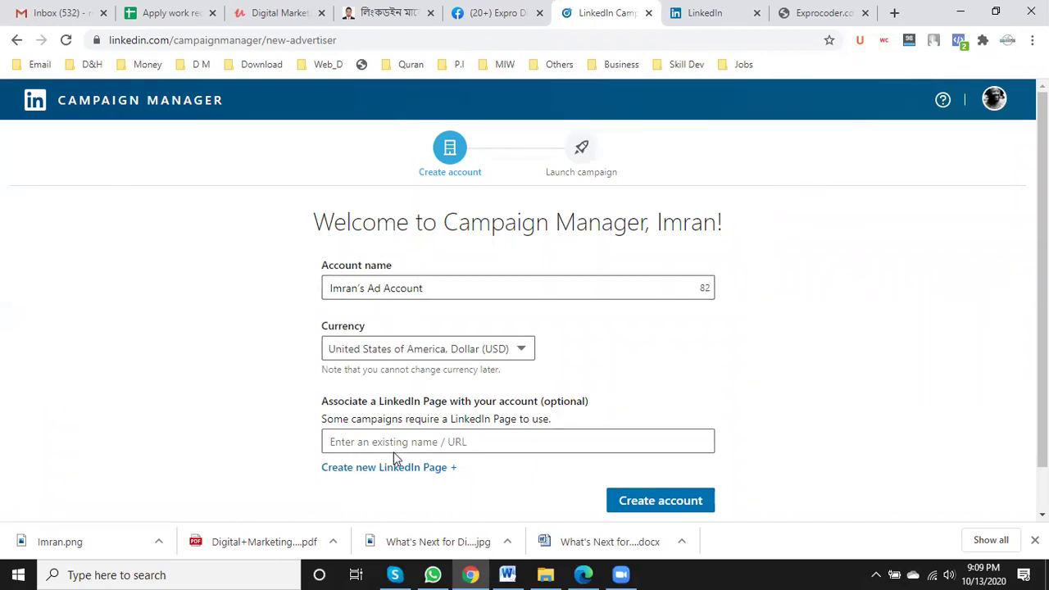
Step: Choose 'Create new LinkedIn Page +' beneath the ad account's page association field
{"action": "left_click", "coordinate": [440, 468]}
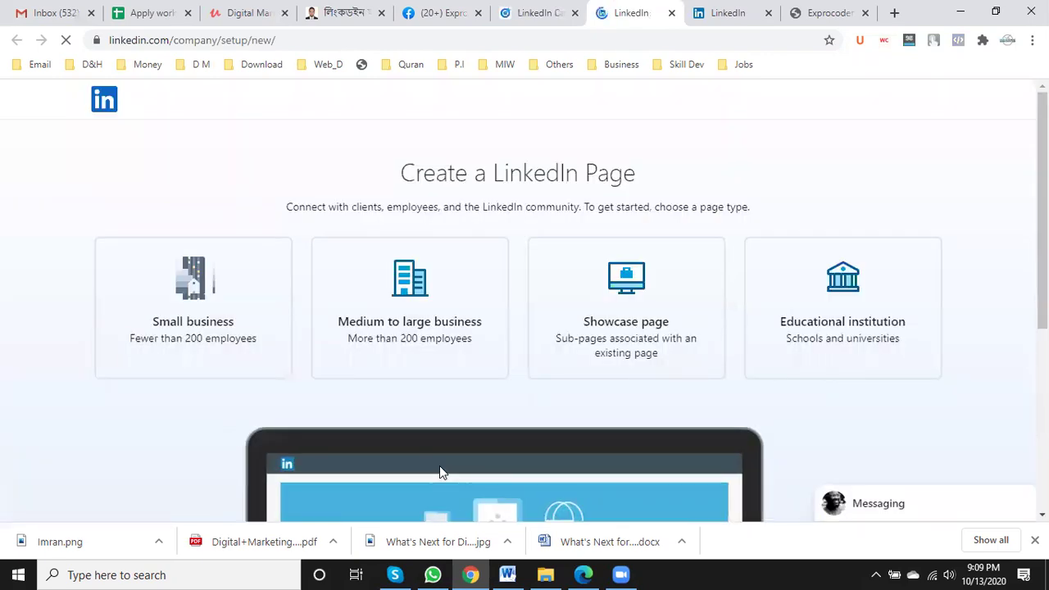
Step: Choose the Small business Page type, then browse and dismiss the bookmark folders
{"action": "left_click", "coordinate": [214, 351]}
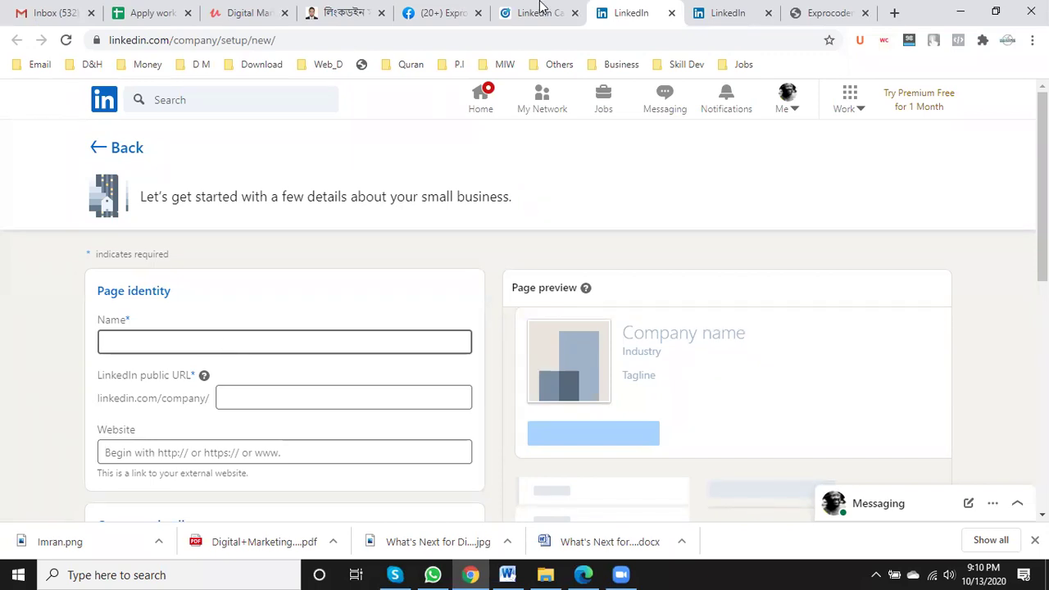
{"action": "left_click", "coordinate": [608, 71]}
{"action": "mouse_move", "coordinate": [489, 70]}
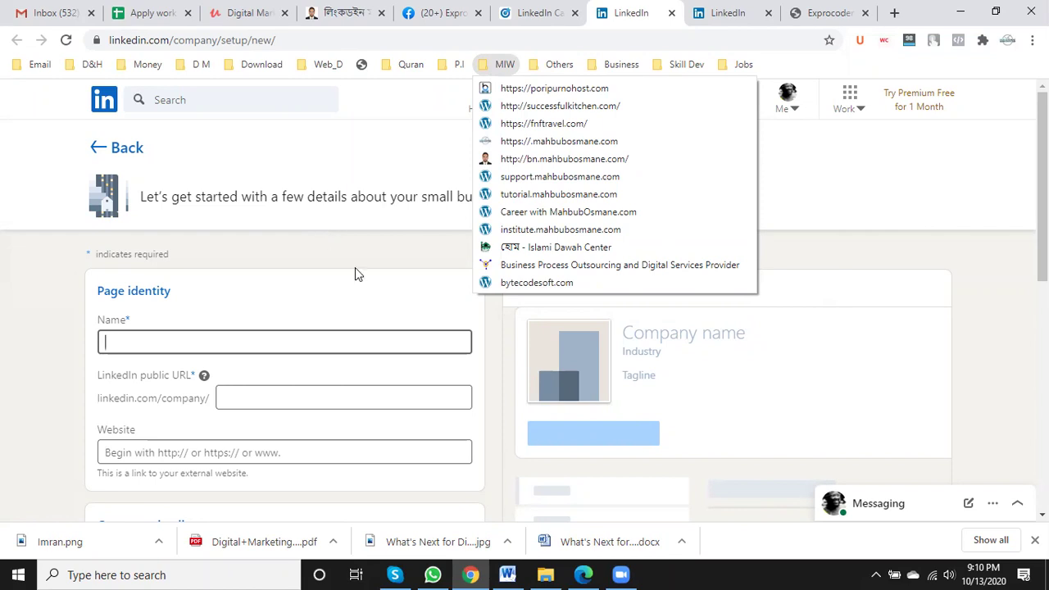
{"action": "left_click", "coordinate": [618, 574]}
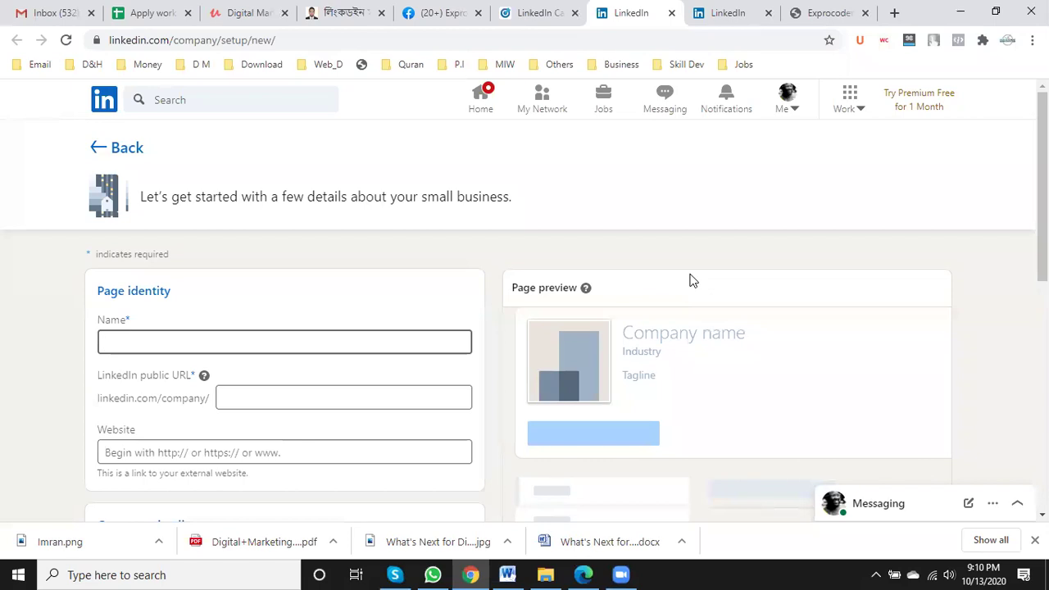
Step: Visit the Facebook group tab, back to the Page form, then Campaign Manager setup
{"action": "left_click", "coordinate": [426, 14]}
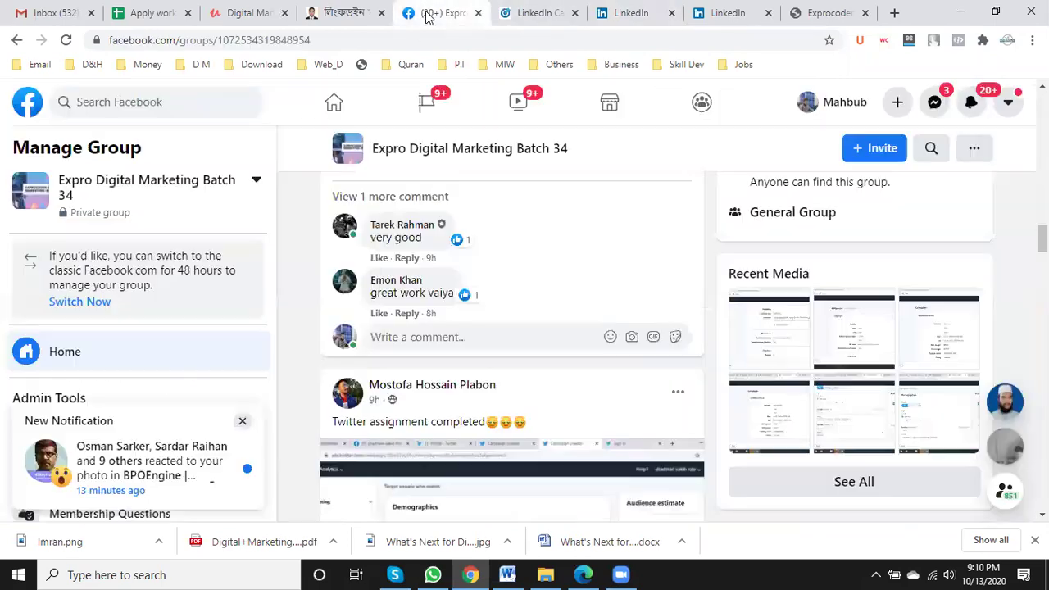
{"action": "left_click", "coordinate": [629, 10]}
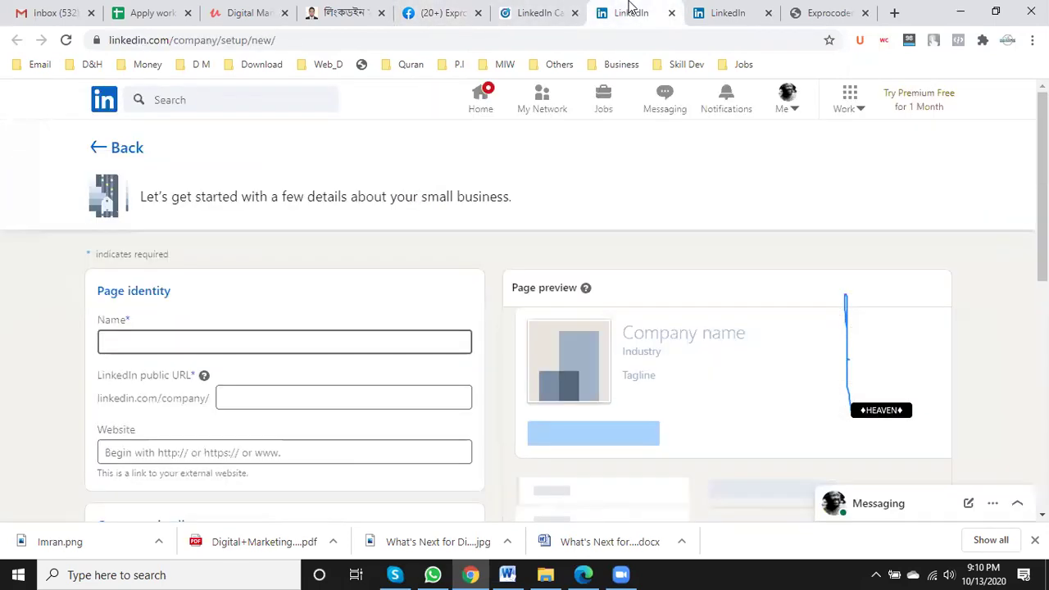
{"action": "left_click", "coordinate": [540, 12]}
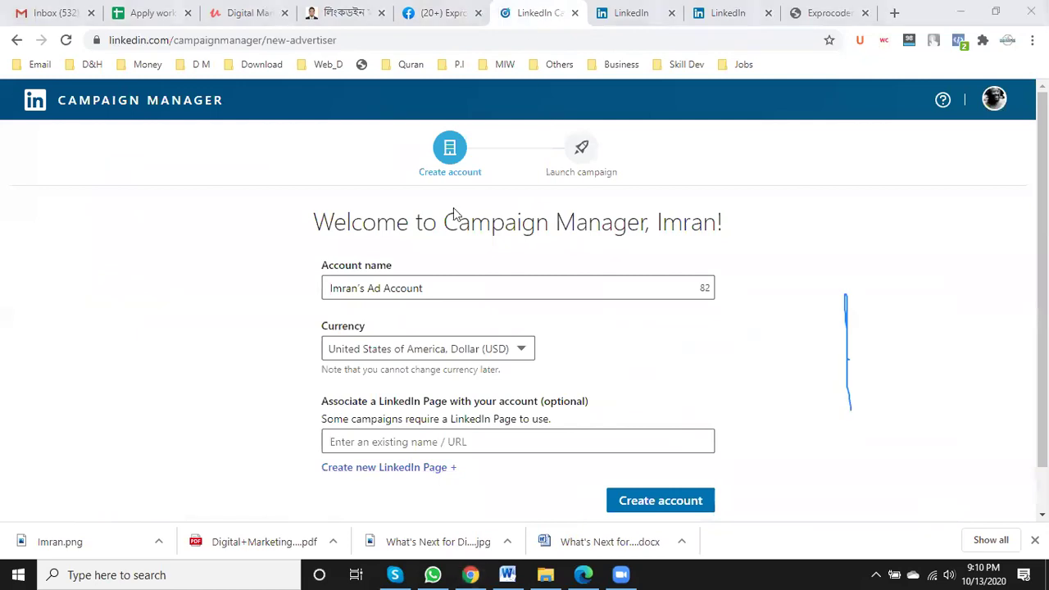
Step: Scroll the Campaign Manager form, then return to the small-business Page setup tab
{"action": "scroll", "coordinate": [352, 426], "scroll_direction": "down", "scroll_amount": 1}
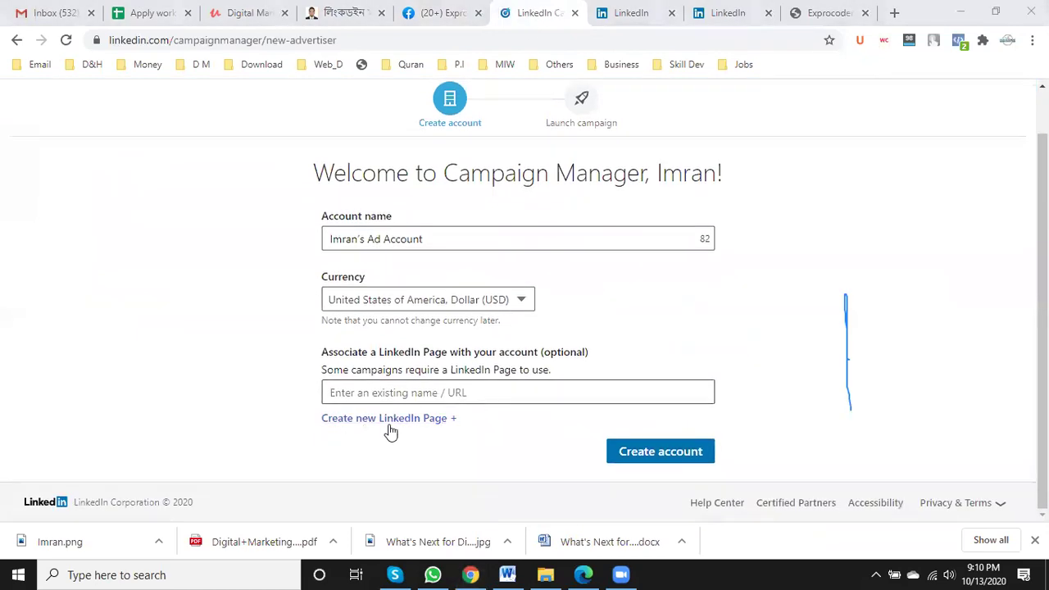
{"action": "left_click", "coordinate": [616, 10]}
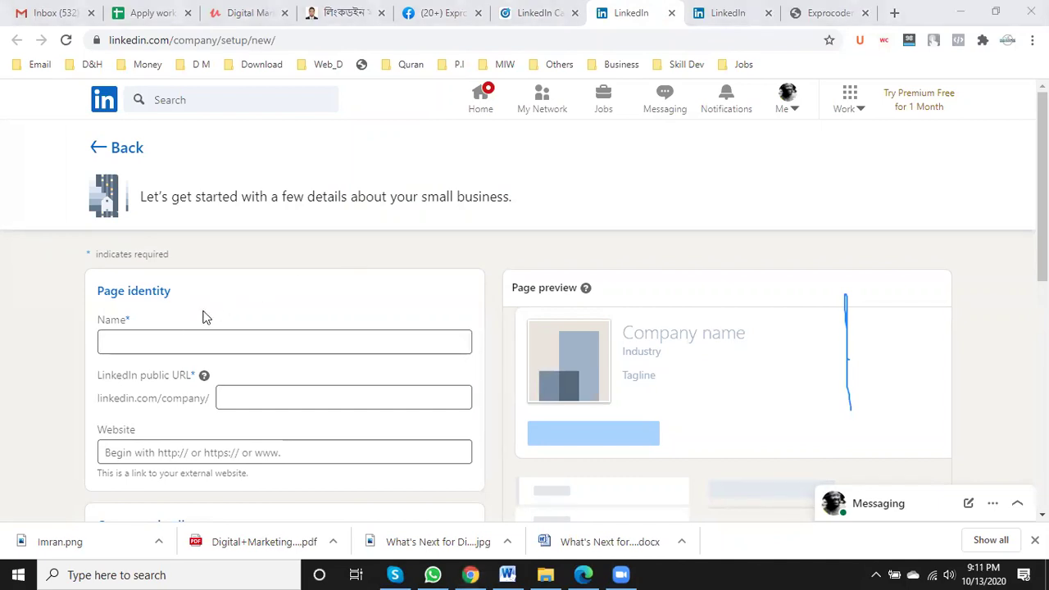
Step: Paste 'GeNext Fashion' as the Page name, then scroll down to the Industry dropdown
{"action": "left_click", "coordinate": [178, 334]}
{"action": "type", "text": "GeNext Fashion"}
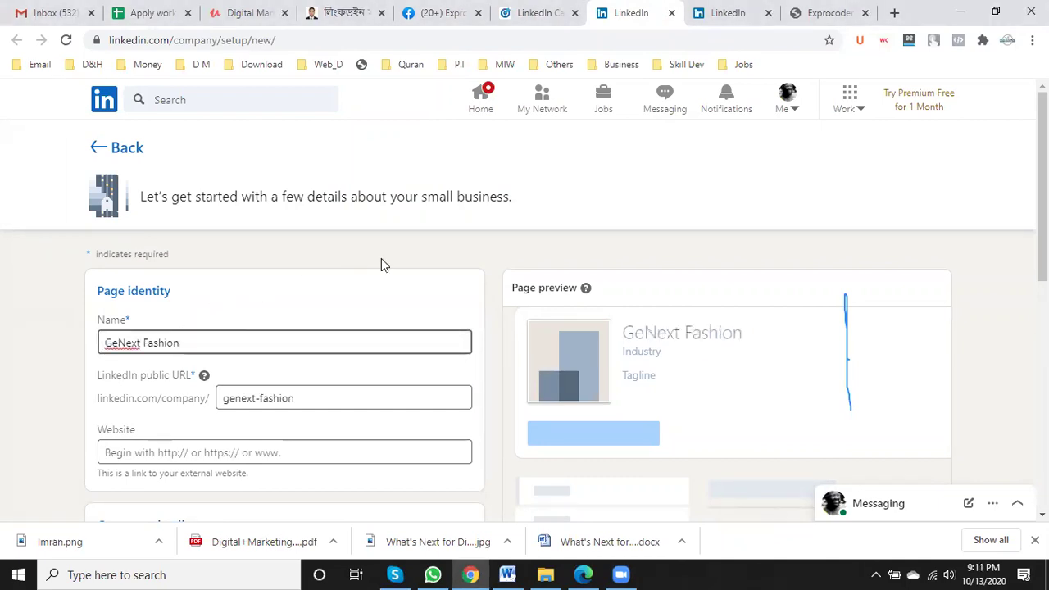
{"action": "scroll", "coordinate": [328, 387], "scroll_direction": "down", "scroll_amount": 1}
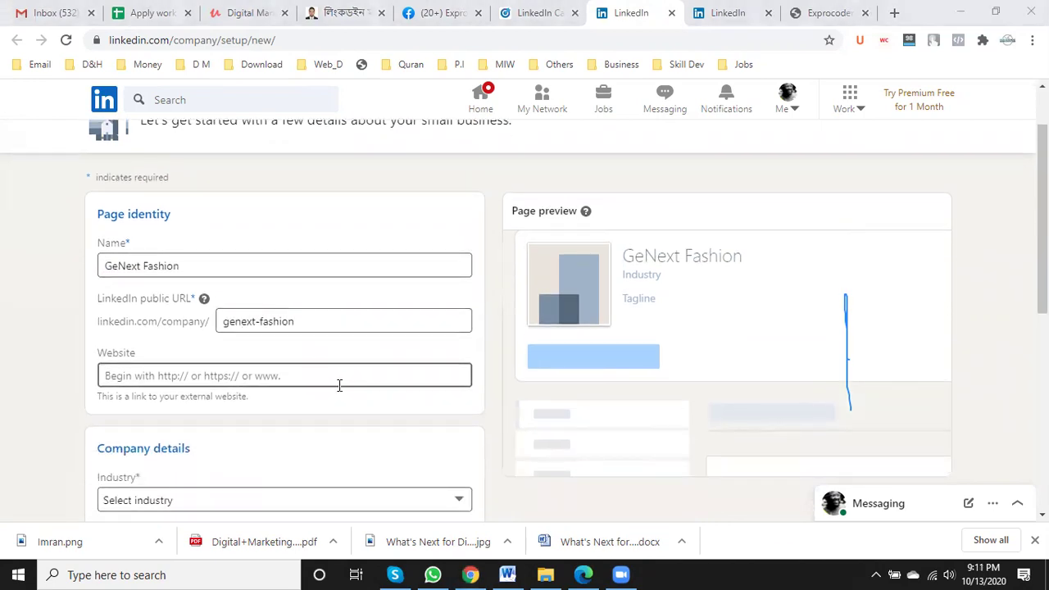
{"action": "scroll", "coordinate": [286, 388], "scroll_direction": "down", "scroll_amount": 1}
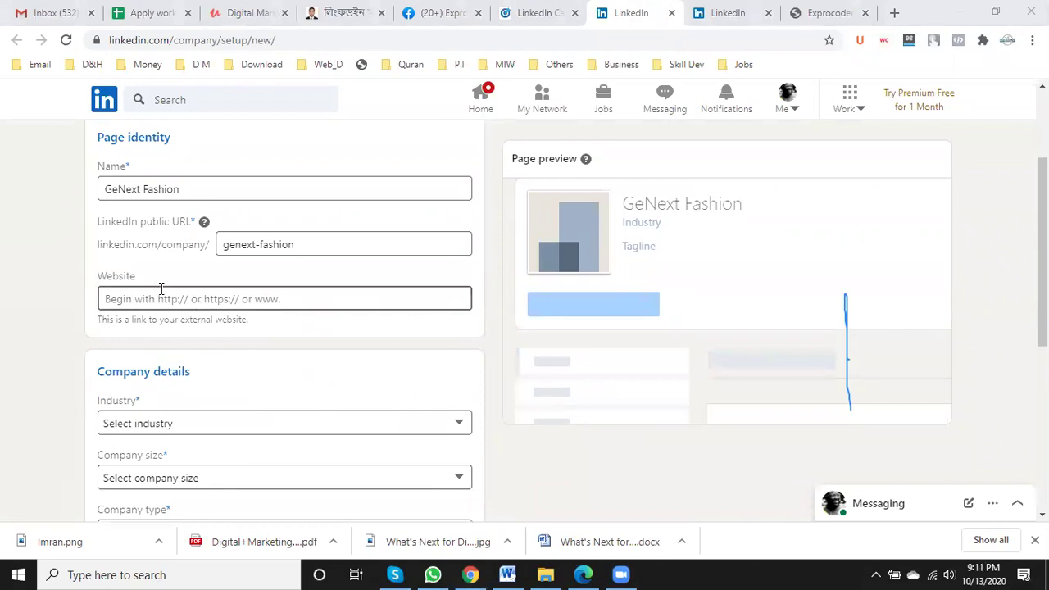
{"action": "scroll", "coordinate": [256, 408], "scroll_direction": "down", "scroll_amount": 1}
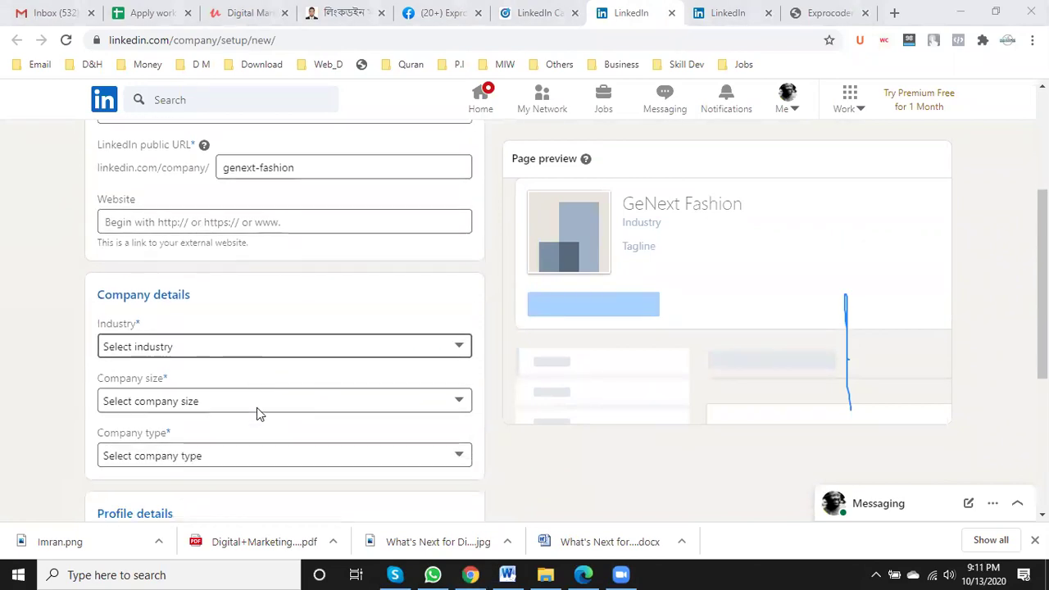
{"action": "left_click", "coordinate": [193, 344]}
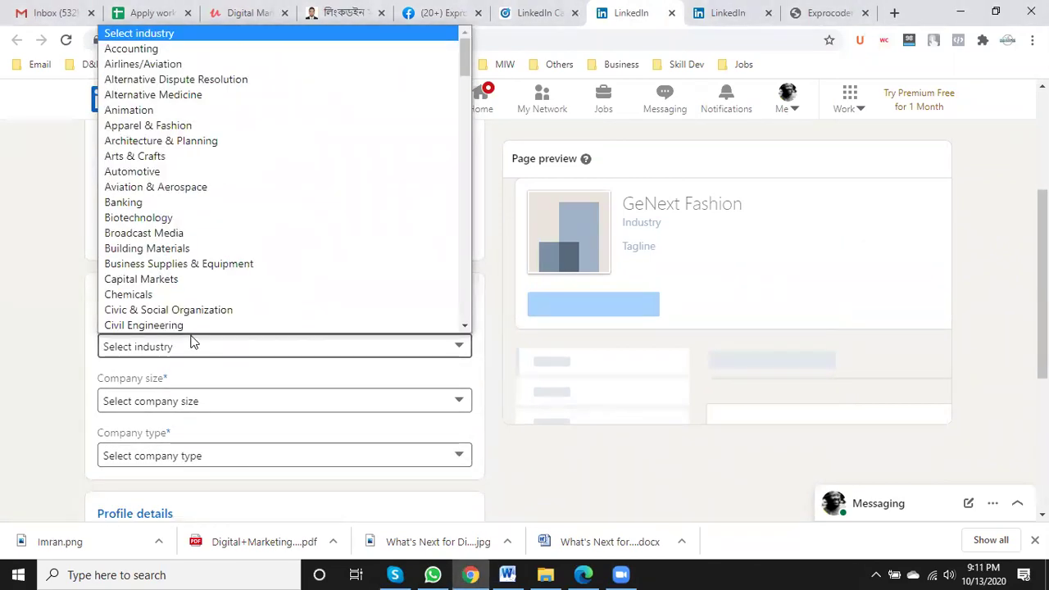
Step: Set the GeNext Fashion page's industry to Business Supplies & Equipment
{"action": "scroll", "coordinate": [193, 270], "scroll_direction": "down", "scroll_amount": 1}
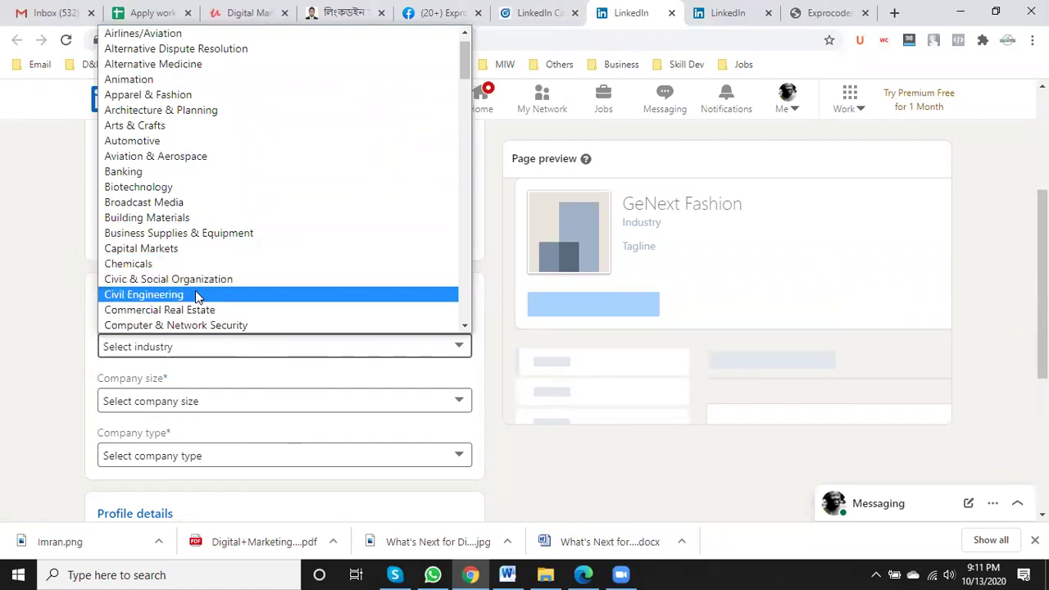
{"action": "scroll", "coordinate": [196, 297], "scroll_direction": "down", "scroll_amount": 3}
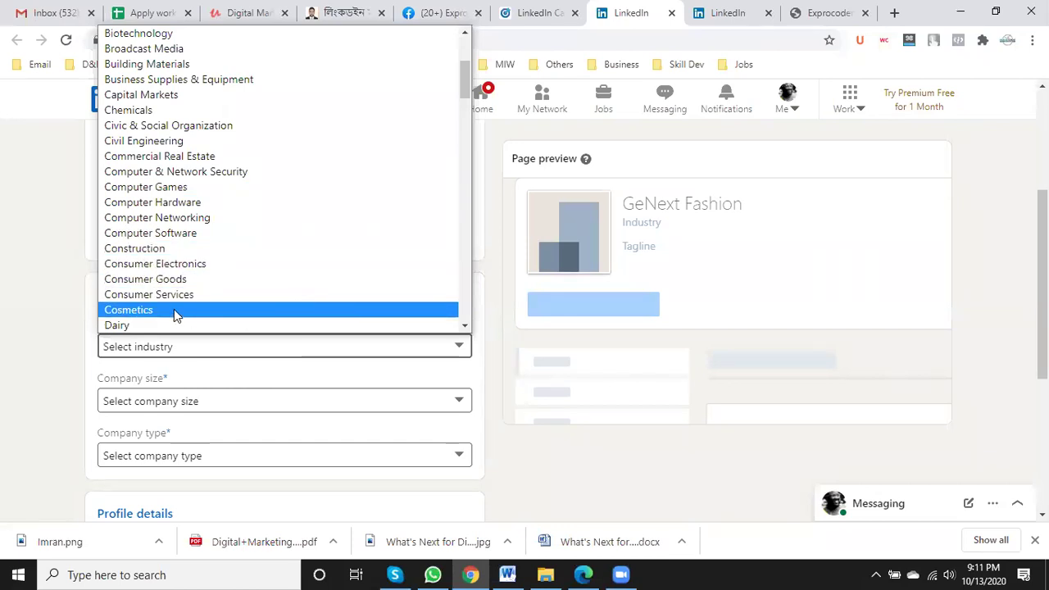
{"action": "scroll", "coordinate": [205, 305], "scroll_direction": "down", "scroll_amount": 2}
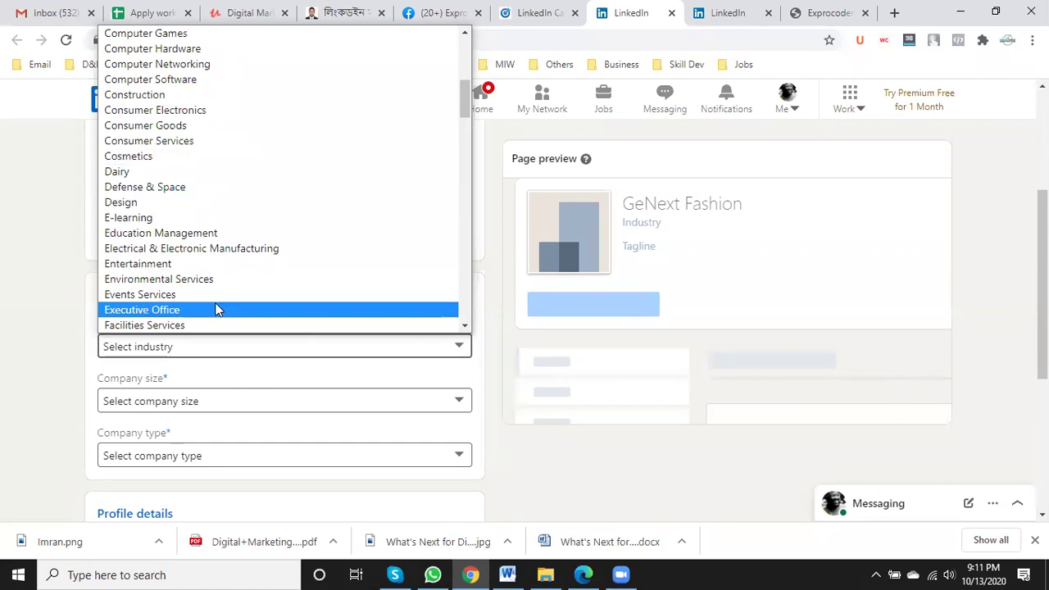
{"action": "scroll", "coordinate": [215, 309], "scroll_direction": "down", "scroll_amount": 4}
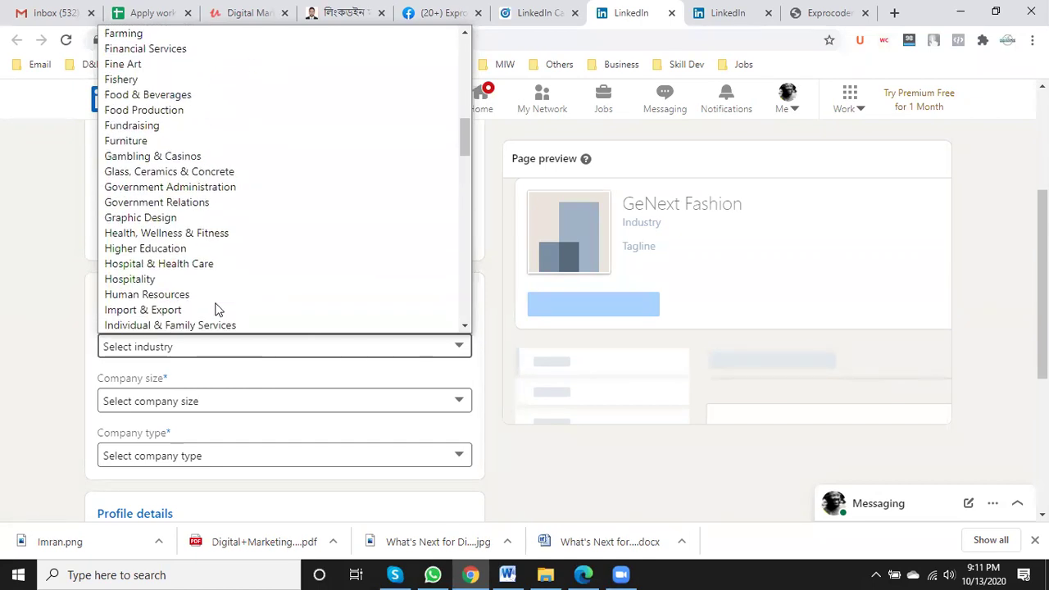
{"action": "scroll", "coordinate": [216, 306], "scroll_direction": "down", "scroll_amount": 6}
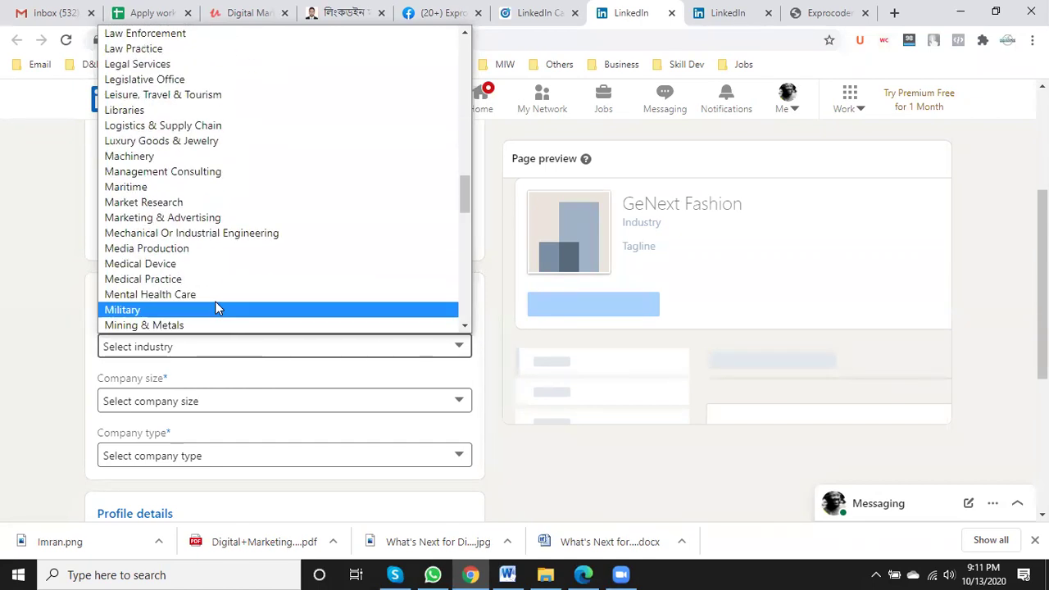
{"action": "scroll", "coordinate": [217, 308], "scroll_direction": "down", "scroll_amount": 8}
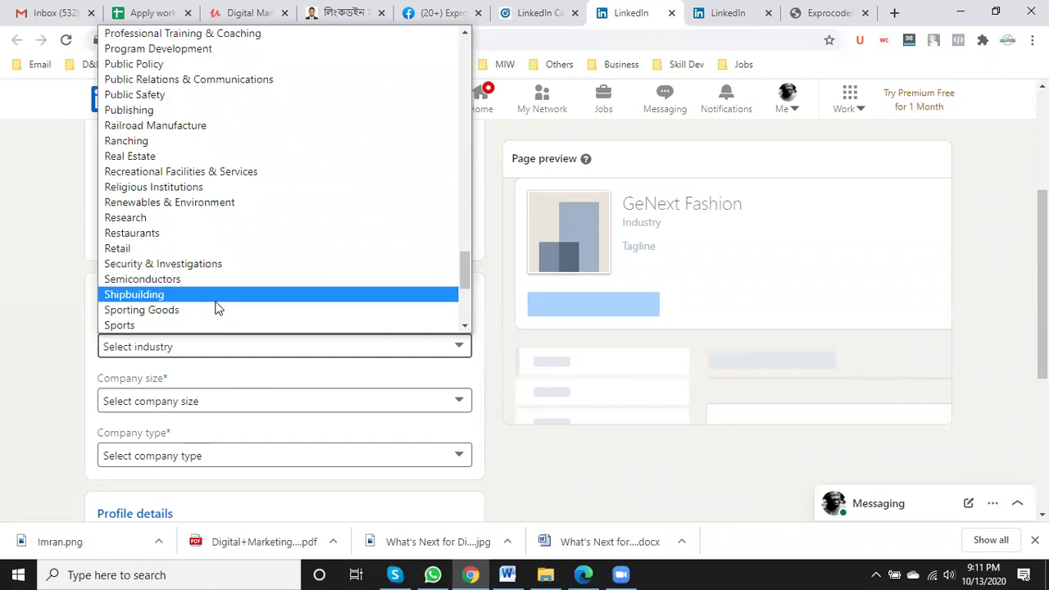
{"action": "scroll", "coordinate": [217, 308], "scroll_direction": "up", "scroll_amount": 12}
{"action": "scroll", "coordinate": [217, 305], "scroll_direction": "down", "scroll_amount": 6}
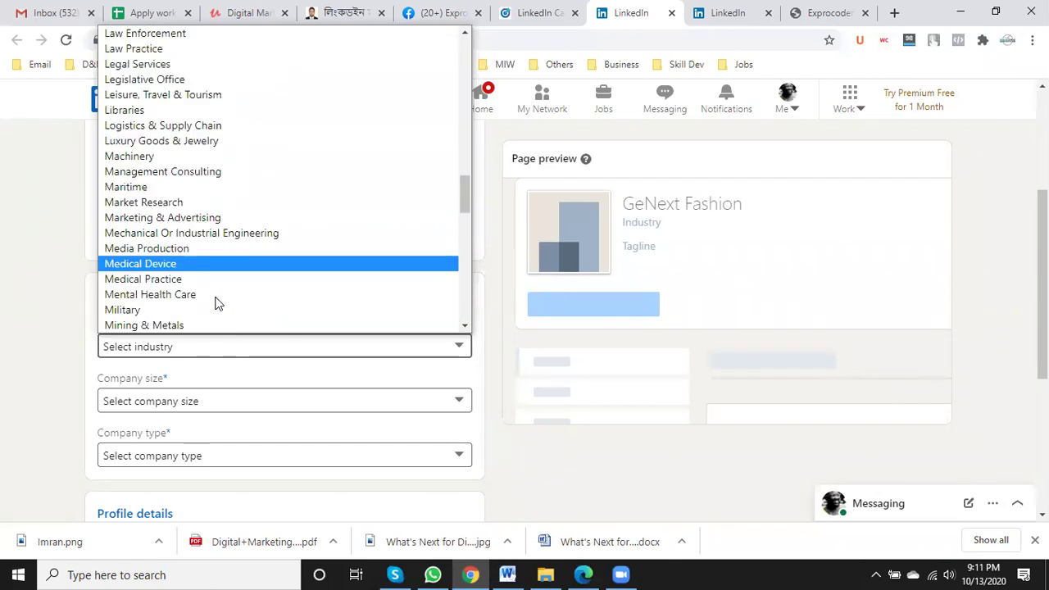
{"action": "scroll", "coordinate": [216, 303], "scroll_direction": "up", "scroll_amount": 15}
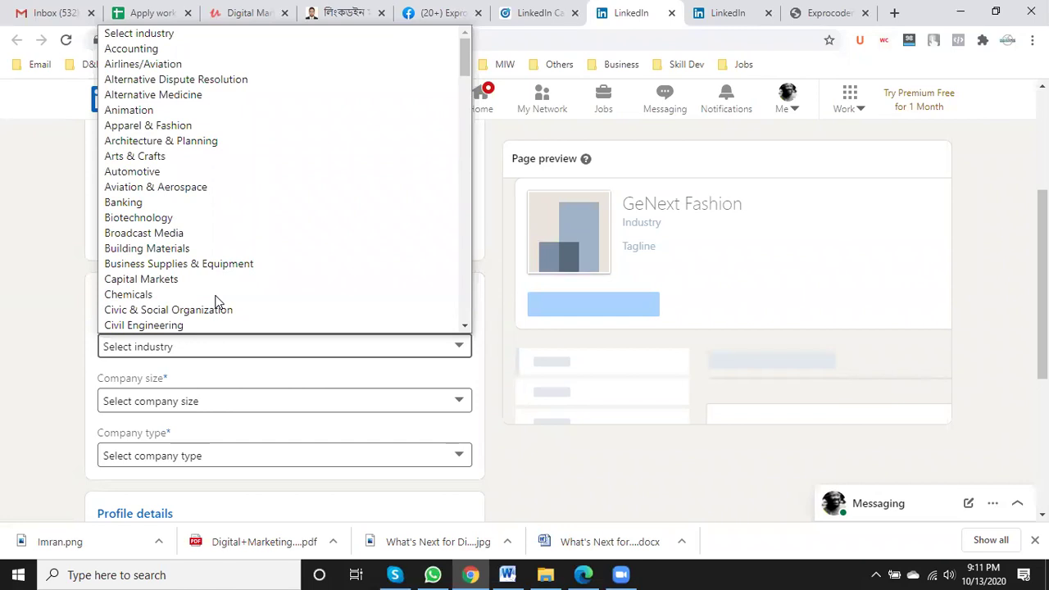
{"action": "type", "text": "consumer s"}
{"action": "scroll", "coordinate": [217, 303], "scroll_direction": "down", "scroll_amount": 4}
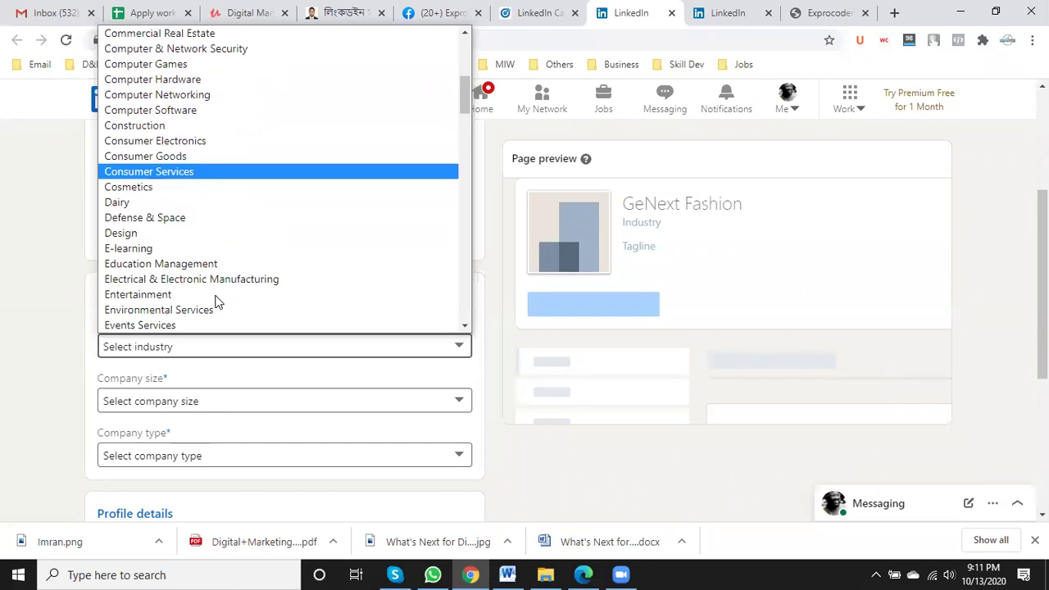
{"action": "scroll", "coordinate": [158, 278], "scroll_direction": "down", "scroll_amount": 3}
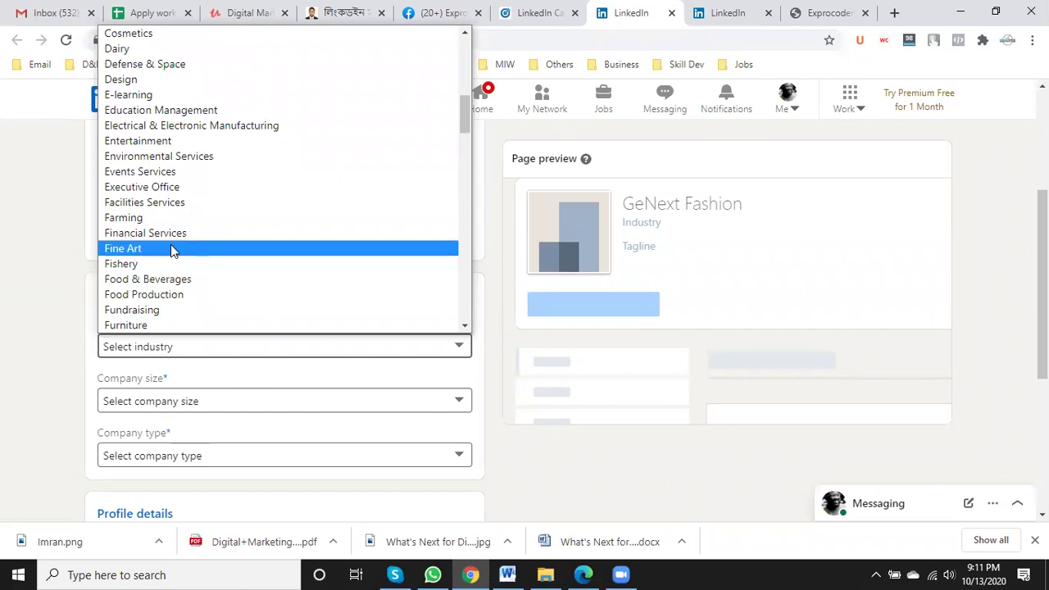
{"action": "scroll", "coordinate": [165, 309], "scroll_direction": "down", "scroll_amount": 3}
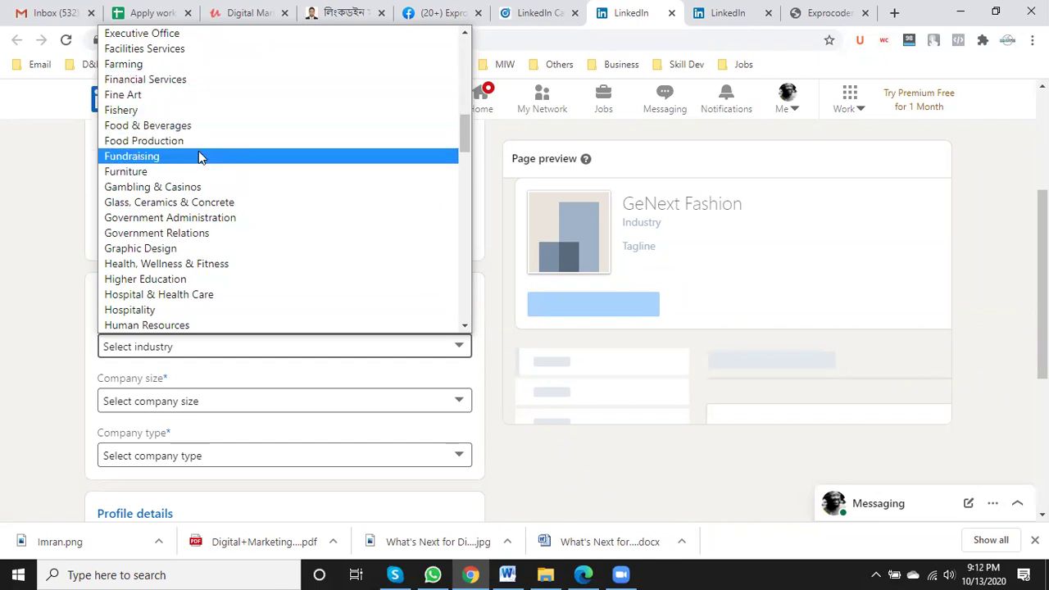
{"action": "scroll", "coordinate": [179, 264], "scroll_direction": "down", "scroll_amount": 3}
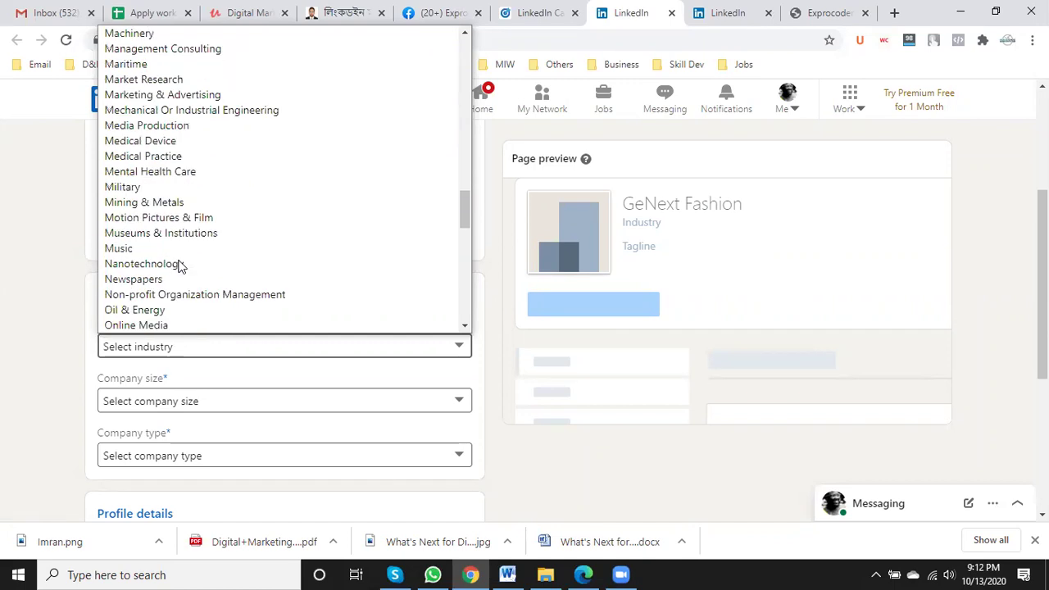
{"action": "key", "text": "b"}
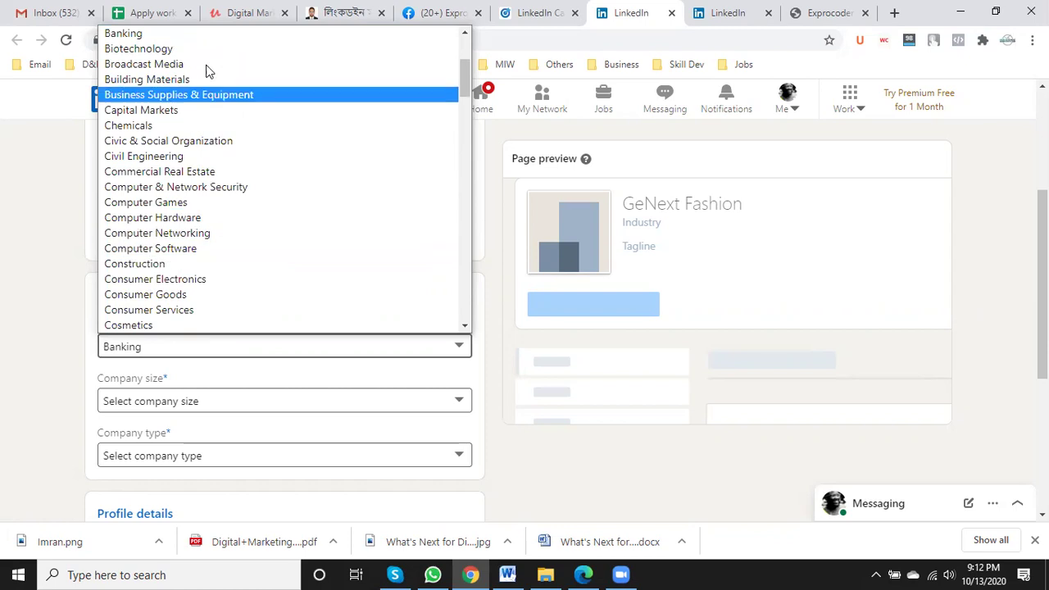
{"action": "left_click", "coordinate": [152, 97]}
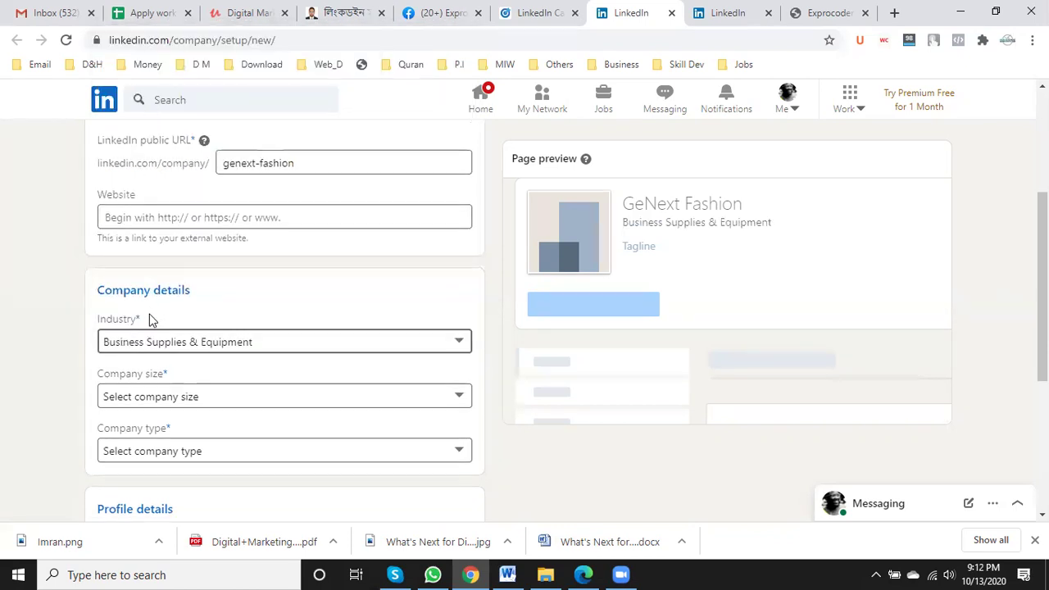
Step: Set company size to 2–10 employees and company type to Sole proprietorship
{"action": "scroll", "coordinate": [153, 287], "scroll_direction": "down", "scroll_amount": 2}
{"action": "left_click", "coordinate": [156, 248]}
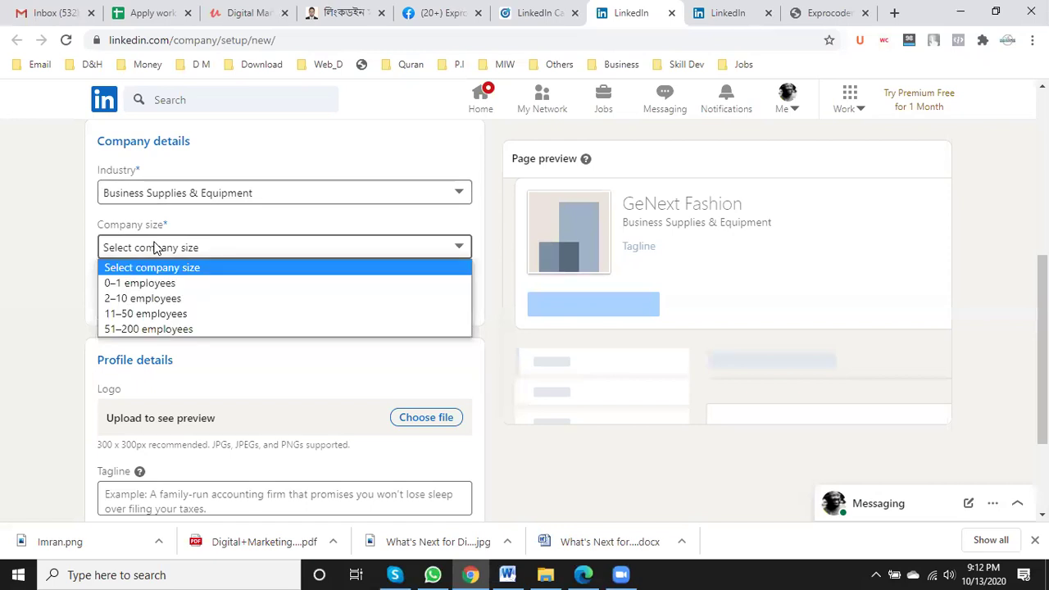
{"action": "left_click", "coordinate": [139, 299]}
{"action": "left_click", "coordinate": [166, 303]}
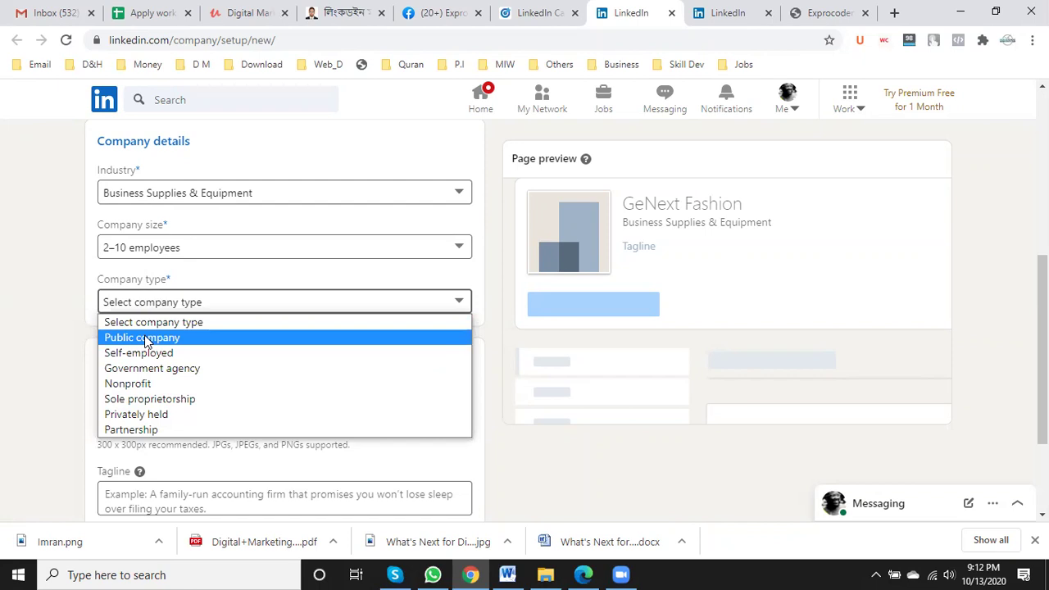
{"action": "left_click", "coordinate": [145, 341]}
{"action": "left_click", "coordinate": [157, 305]}
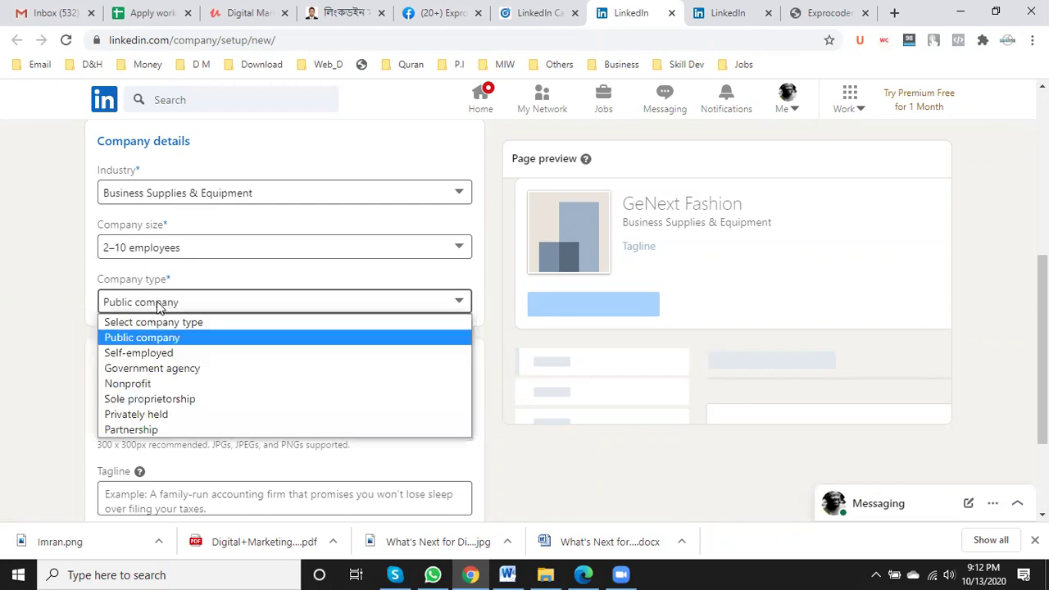
{"action": "left_click", "coordinate": [162, 401]}
{"action": "scroll", "coordinate": [162, 399], "scroll_direction": "down", "scroll_amount": 2}
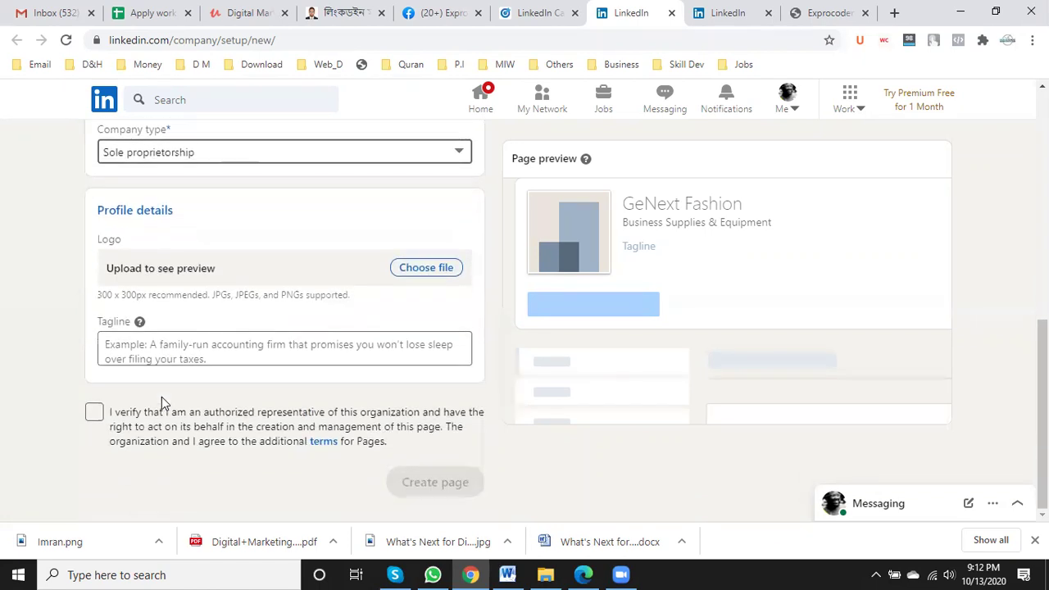
Step: Confirm being an authorized representative, add tagline 'Unique Fashion', and submit the page
{"action": "left_click", "coordinate": [94, 411]}
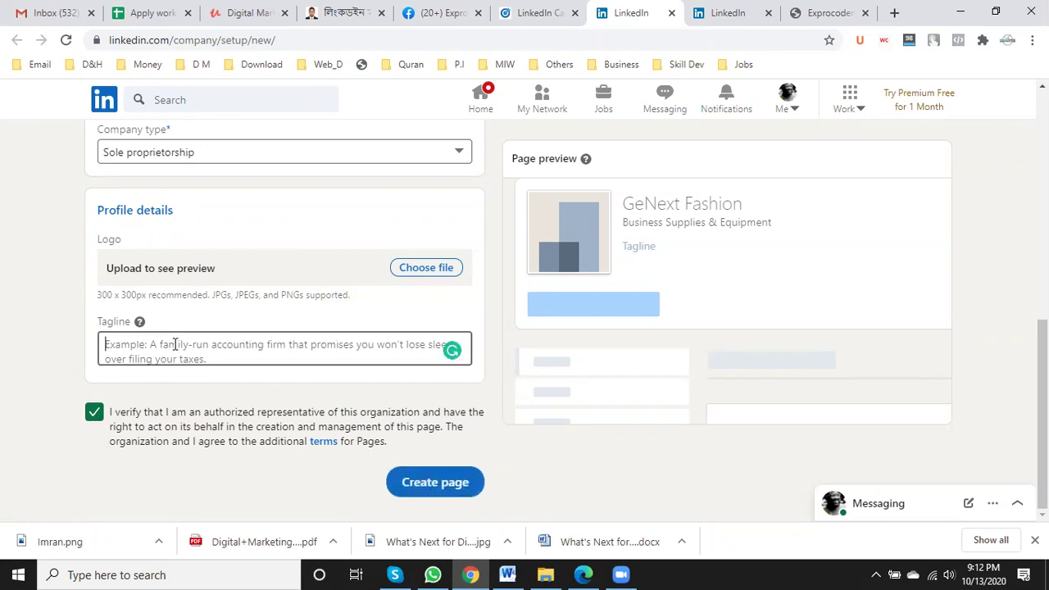
{"action": "type", "text": "Unique "}
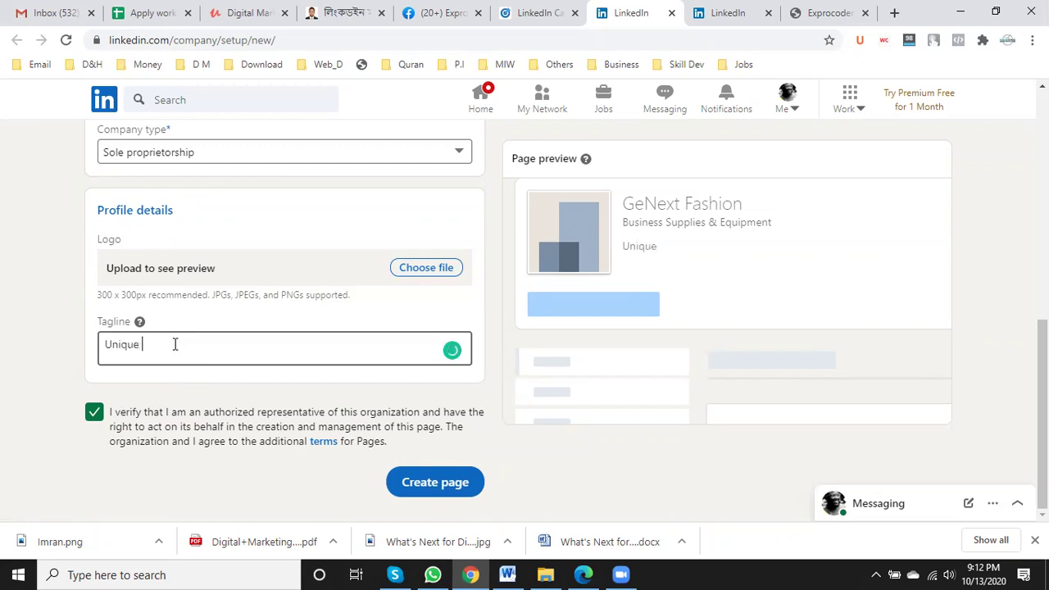
{"action": "type", "text": "Fashion"}
{"action": "left_click", "coordinate": [72, 314]}
{"action": "scroll", "coordinate": [71, 315], "scroll_direction": "up", "scroll_amount": 2}
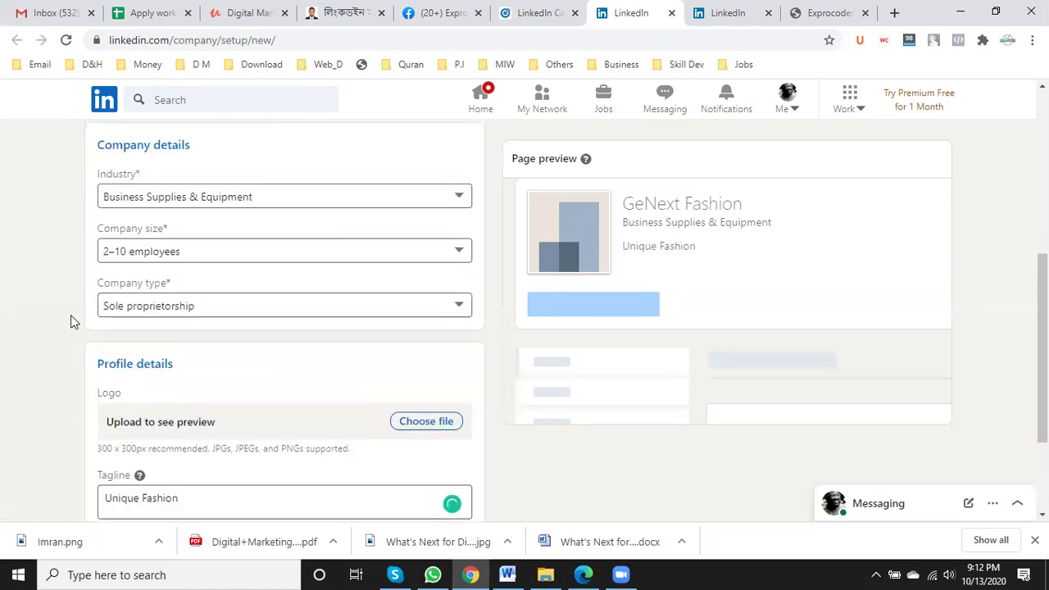
{"action": "scroll", "coordinate": [80, 304], "scroll_direction": "down", "scroll_amount": 2}
{"action": "left_click", "coordinate": [443, 483]}
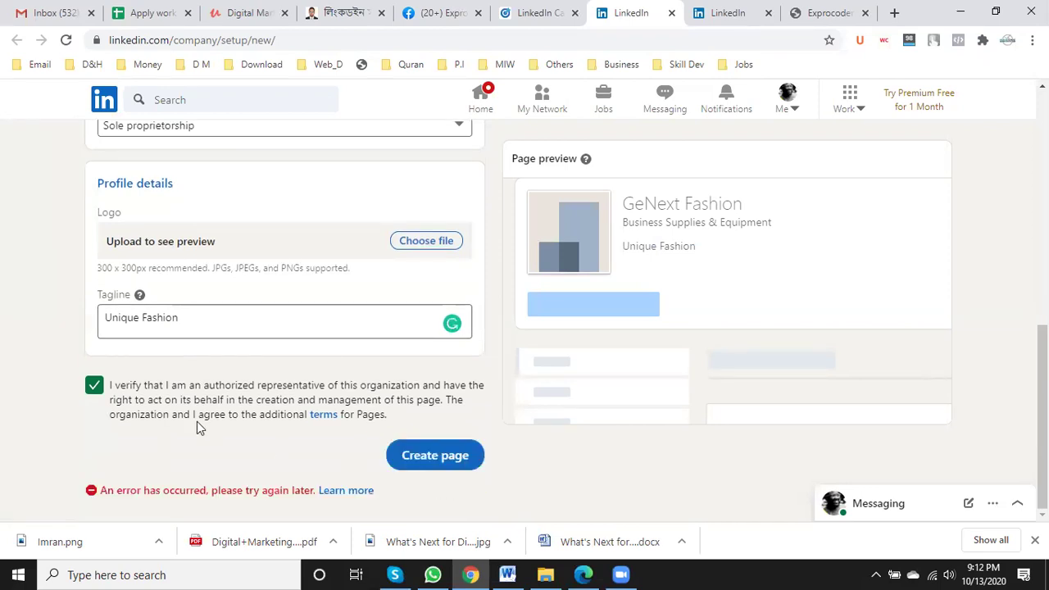
{"action": "scroll", "coordinate": [206, 426], "scroll_direction": "up", "scroll_amount": 5}
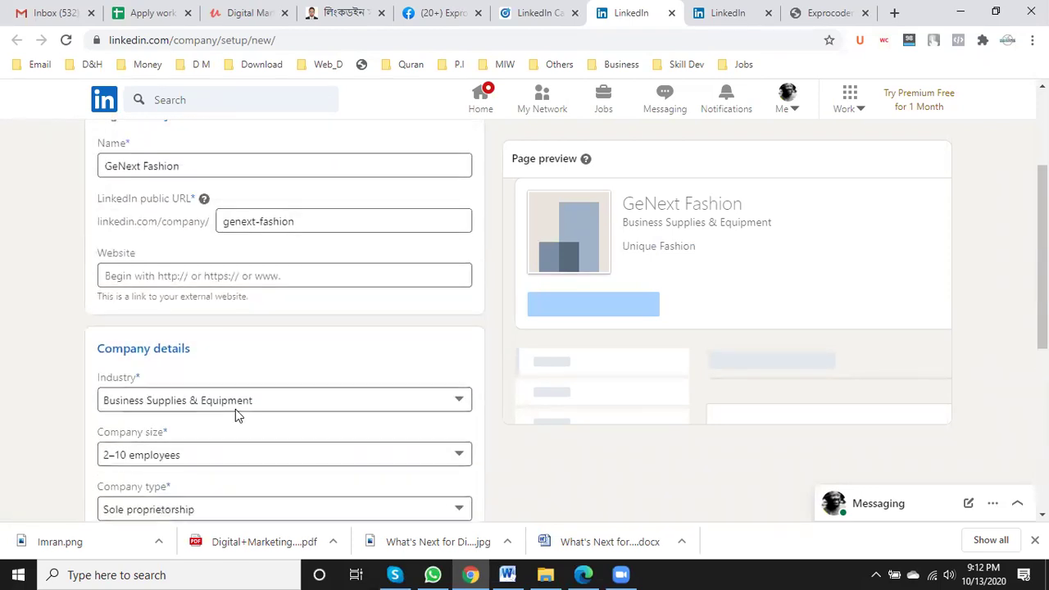
{"action": "left_click", "coordinate": [234, 278]}
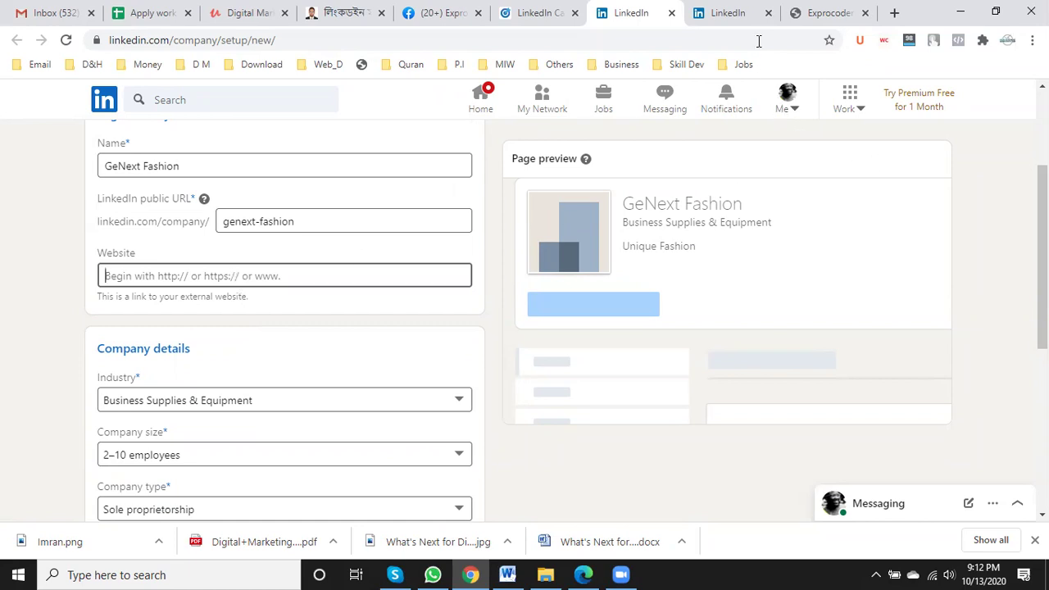
{"action": "left_click", "coordinate": [503, 63]}
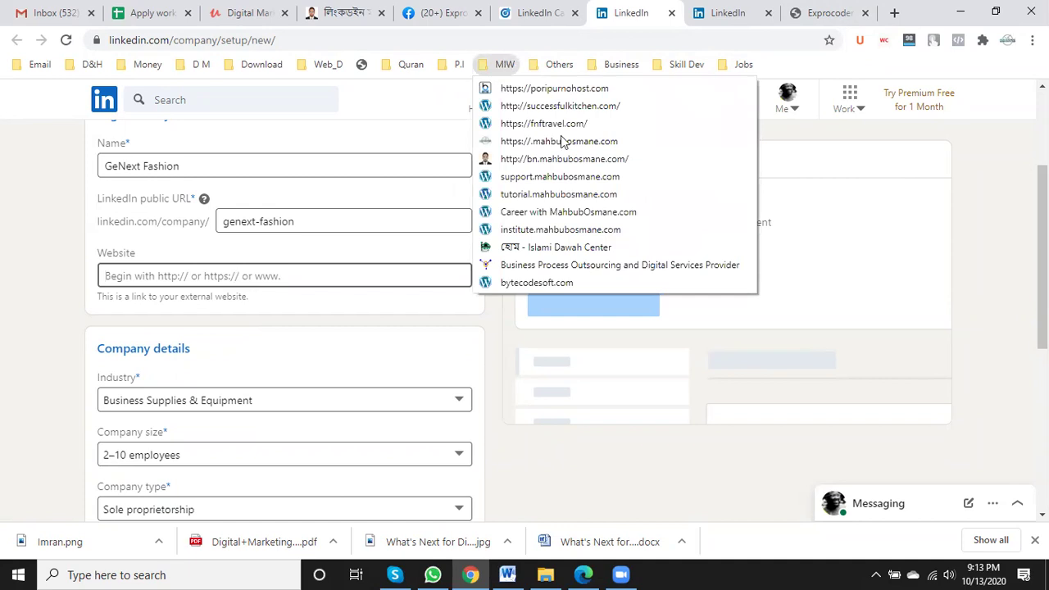
{"action": "left_click_drag", "start_coordinate": [599, 148], "coordinate": [595, 167]}
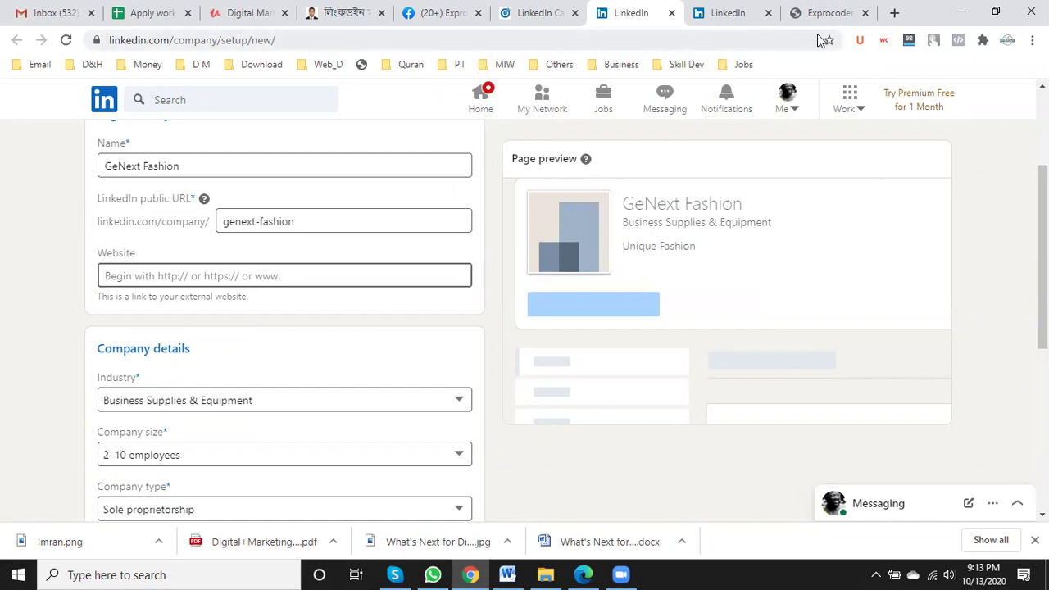
{"action": "left_click", "coordinate": [892, 14]}
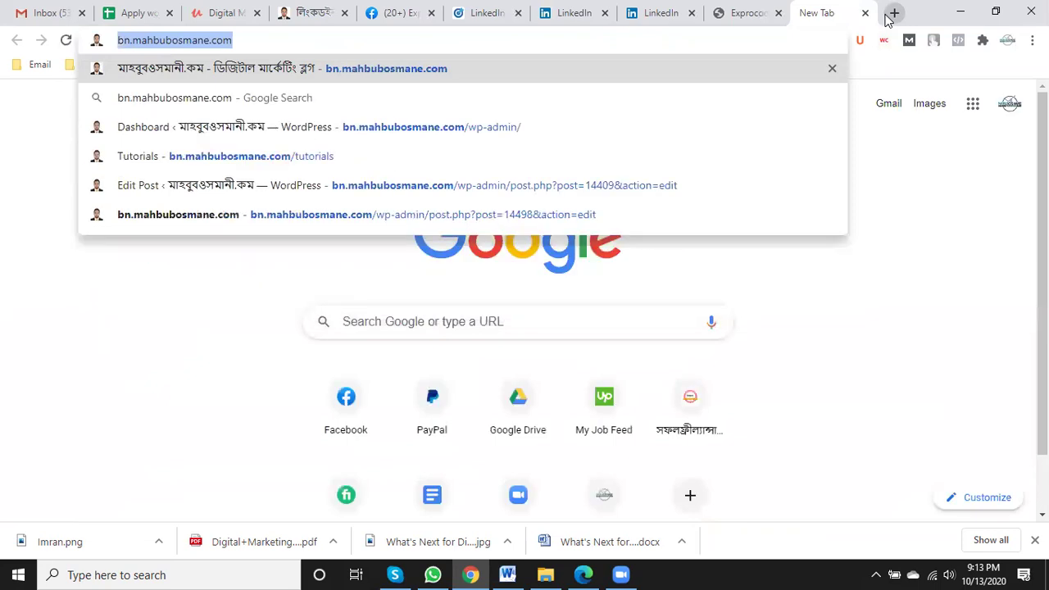
Step: Paste the blog address into the page's Website field and bring up the logo picker
{"action": "left_click", "coordinate": [484, 12]}
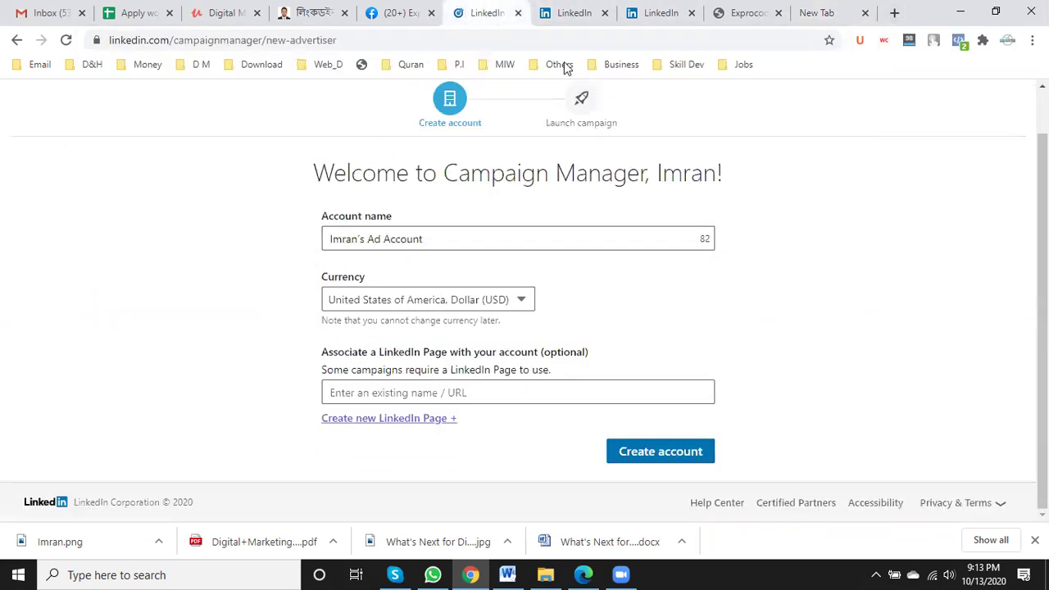
{"action": "left_click", "coordinate": [573, 12]}
{"action": "left_click", "coordinate": [218, 278]}
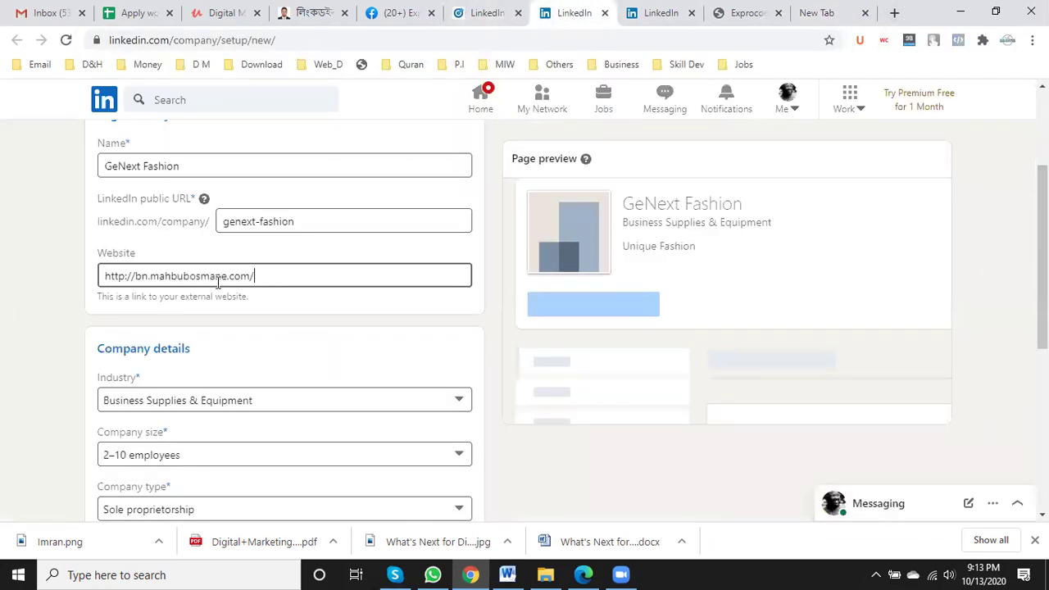
{"action": "scroll", "coordinate": [257, 271], "scroll_direction": "down", "scroll_amount": 5}
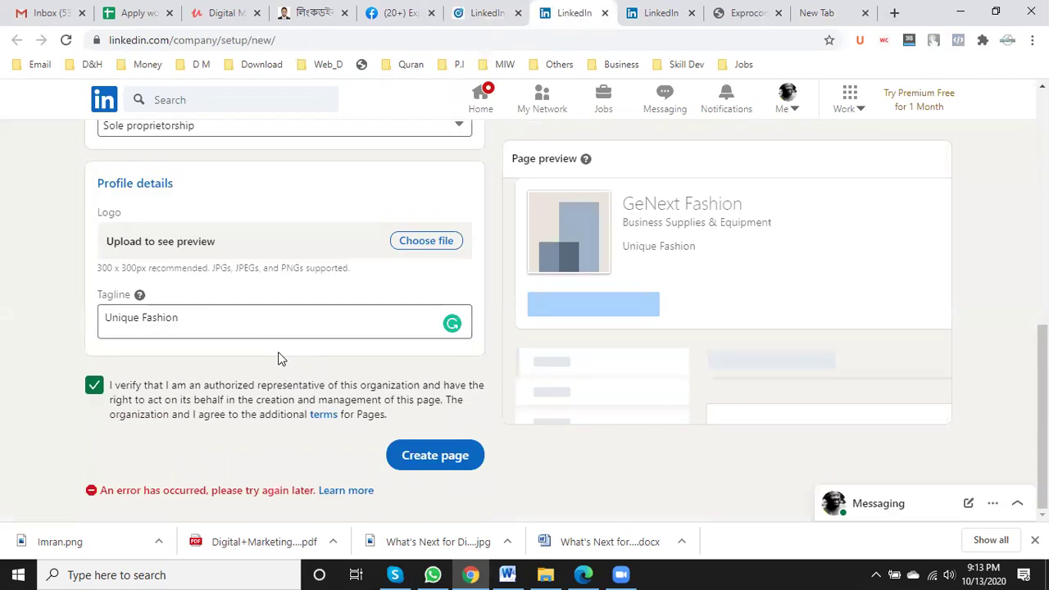
{"action": "left_click", "coordinate": [420, 240]}
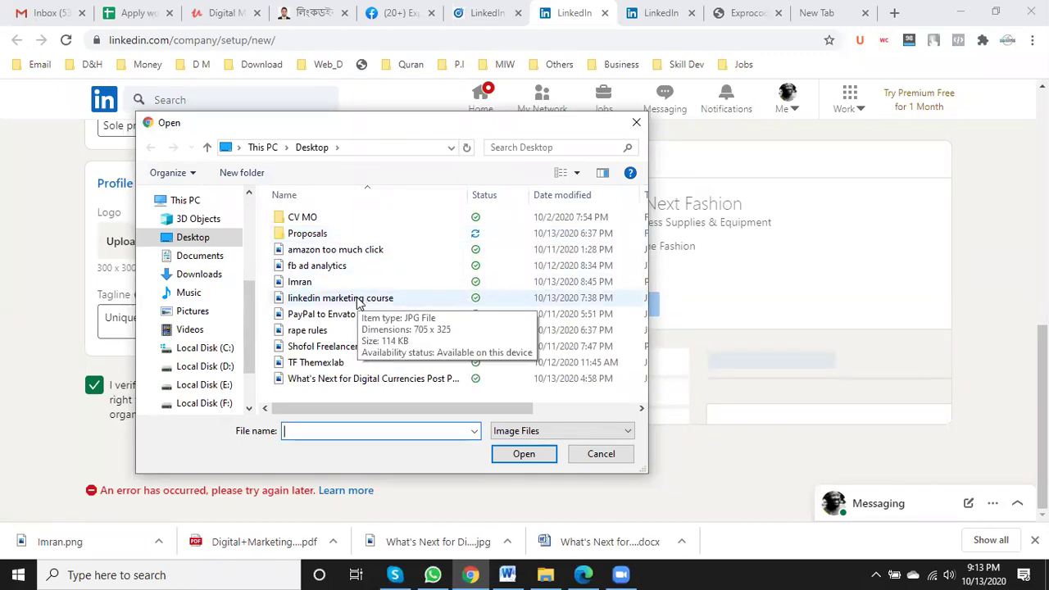
Step: Upload the 312 KB PNG logo and resubmit the GeNext Fashion Page form
{"action": "left_click", "coordinate": [320, 281]}
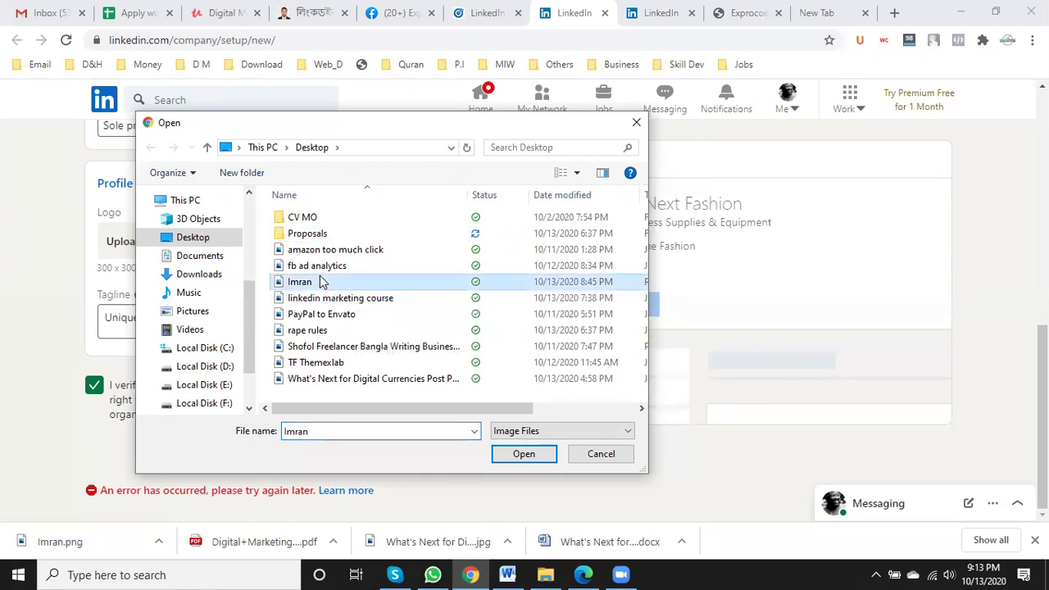
{"action": "left_click", "coordinate": [528, 453]}
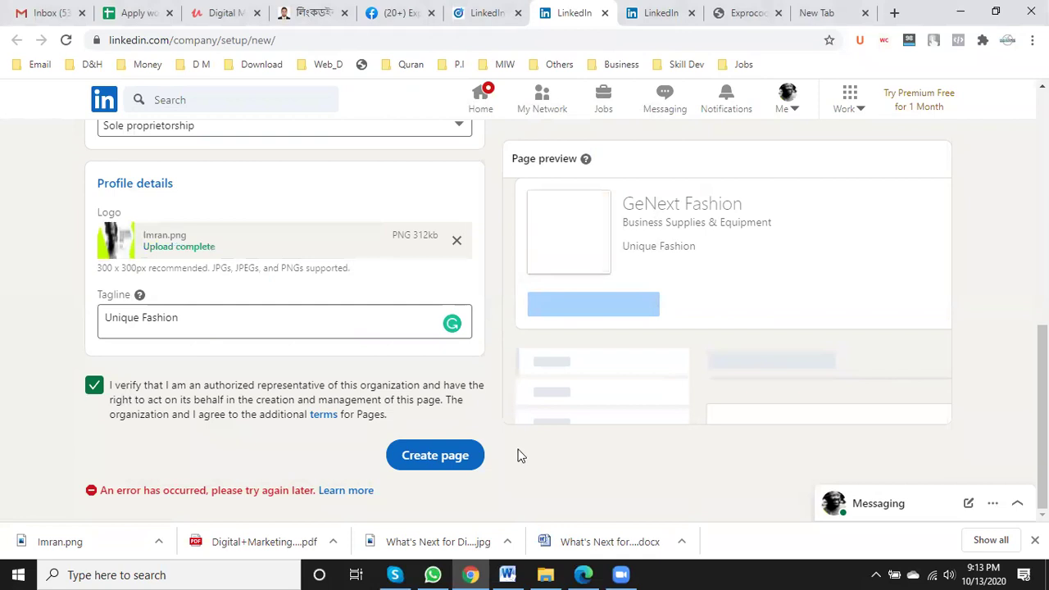
{"action": "left_click", "coordinate": [429, 457]}
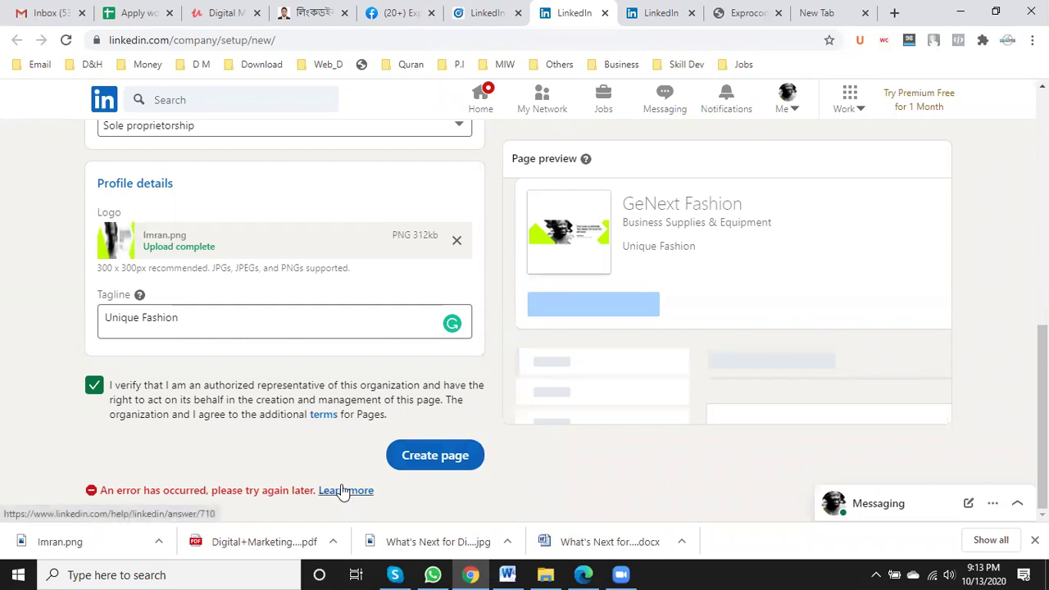
Step: Replace the website with the company name GeNextFashion, removing the space
{"action": "scroll", "coordinate": [253, 381], "scroll_direction": "up", "scroll_amount": 5}
{"action": "scroll", "coordinate": [264, 372], "scroll_direction": "up", "scroll_amount": 2}
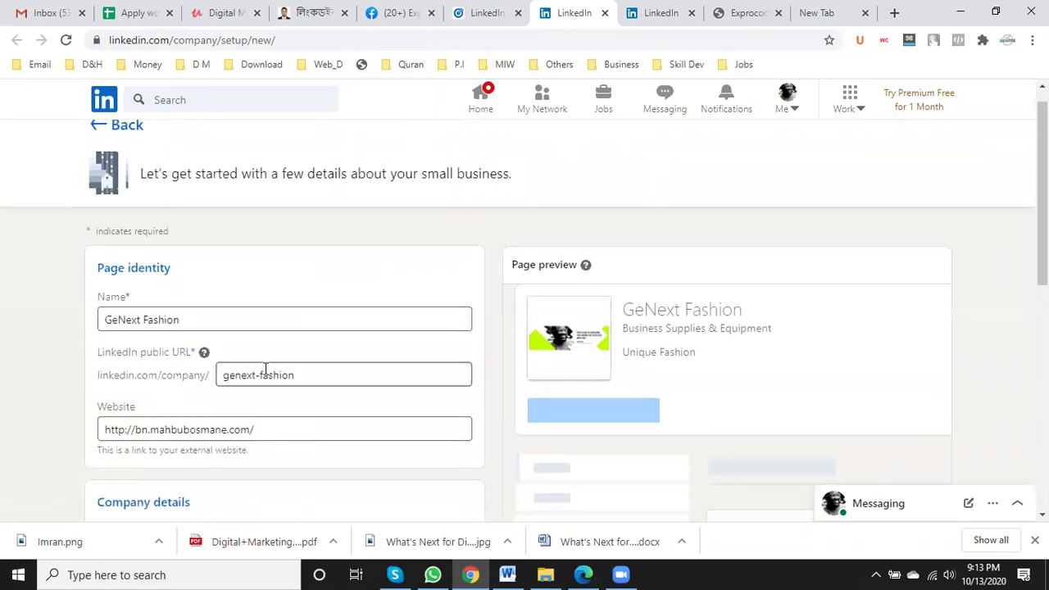
{"action": "left_click_drag", "start_coordinate": [234, 320], "coordinate": [0, 332]}
{"action": "key", "text": "ctrl+c"}
{"action": "left_click_drag", "start_coordinate": [260, 430], "coordinate": [0, 434]}
{"action": "key", "text": "ctrl+v"}
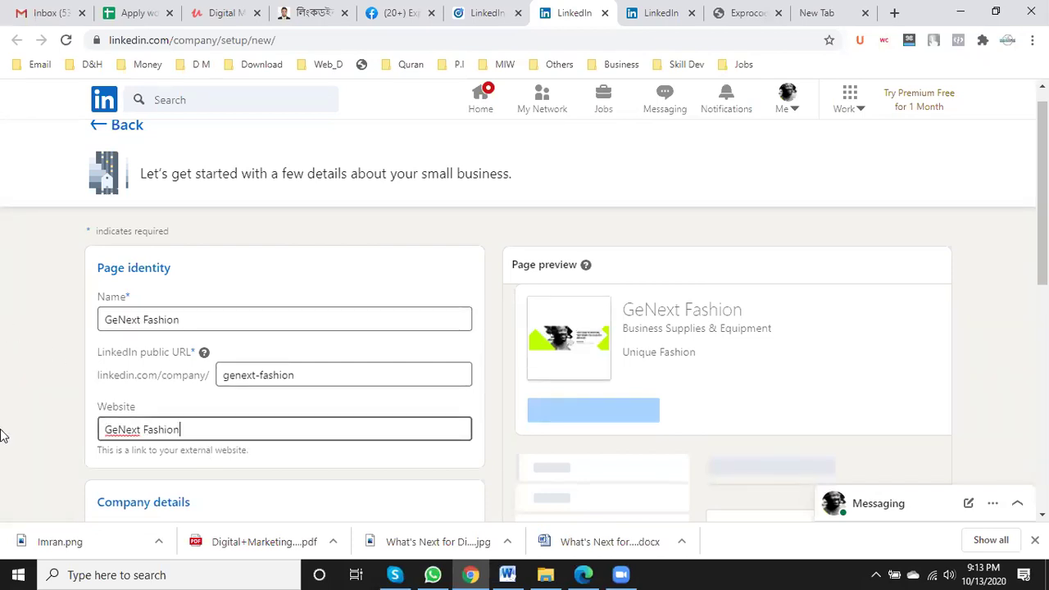
{"action": "key", "text": "Left"}
{"action": "key", "text": "Left"}
{"action": "key", "text": "Left"}
{"action": "key", "text": "Left"}
{"action": "key", "text": "Left"}
{"action": "key", "text": "BackSpace"}
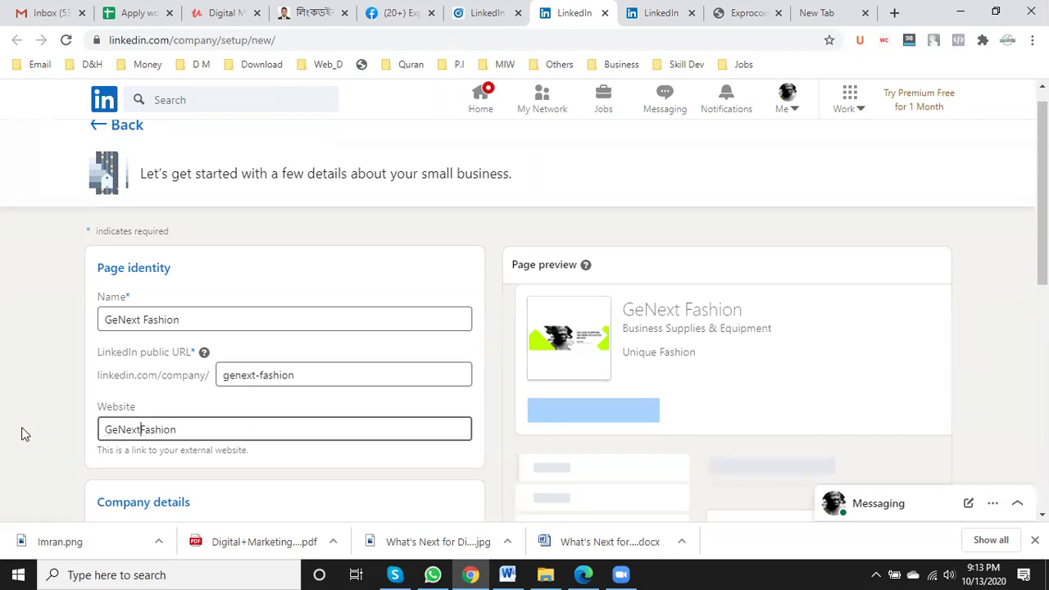
{"action": "type", "text": "www."}
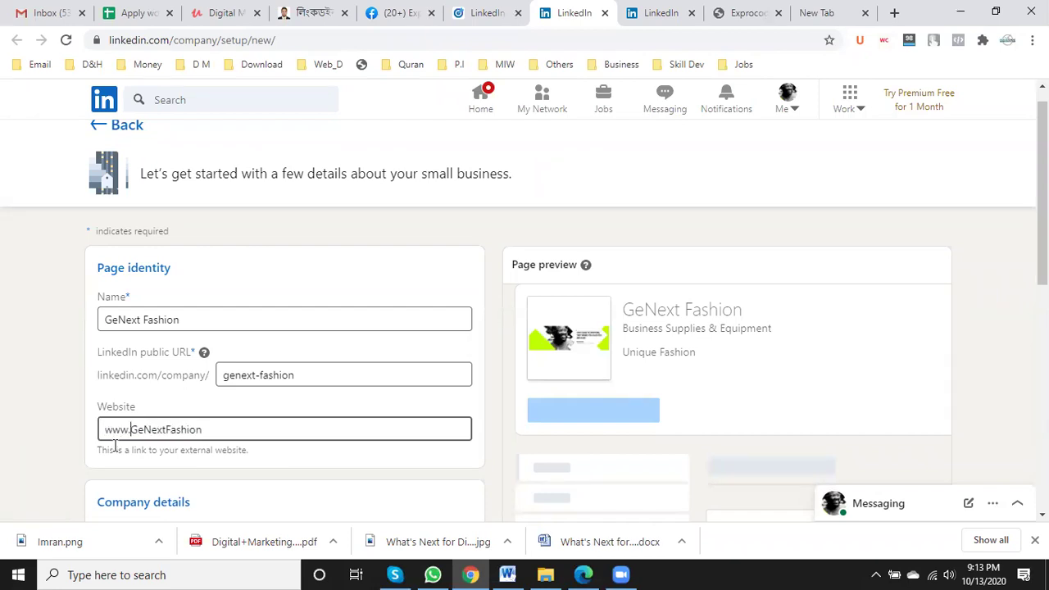
{"action": "left_click", "coordinate": [237, 427]}
{"action": "type", "text": ".com"}
{"action": "scroll", "coordinate": [237, 428], "scroll_direction": "down", "scroll_amount": 6}
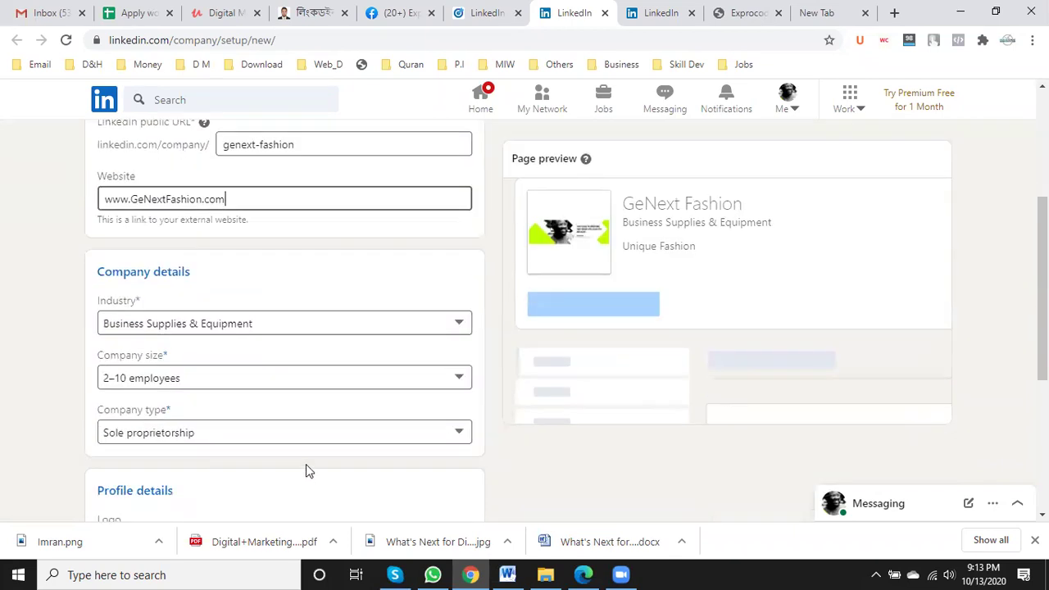
{"action": "left_click", "coordinate": [439, 447]}
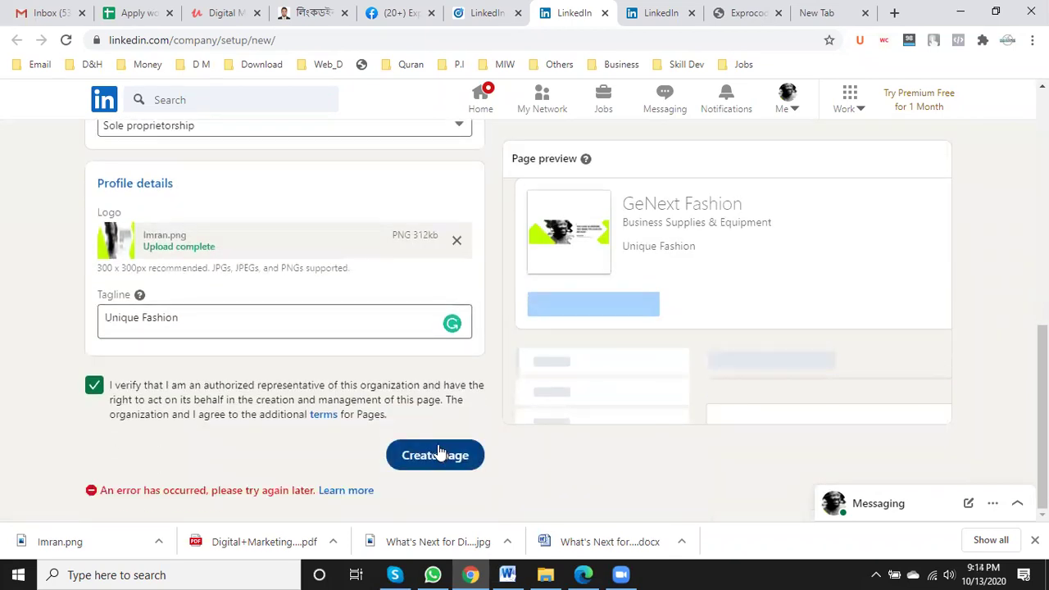
Step: Resubmit the GeNext Fashion Page form once more, then reload the setup page
{"action": "scroll", "coordinate": [436, 449], "scroll_direction": "up", "scroll_amount": 5}
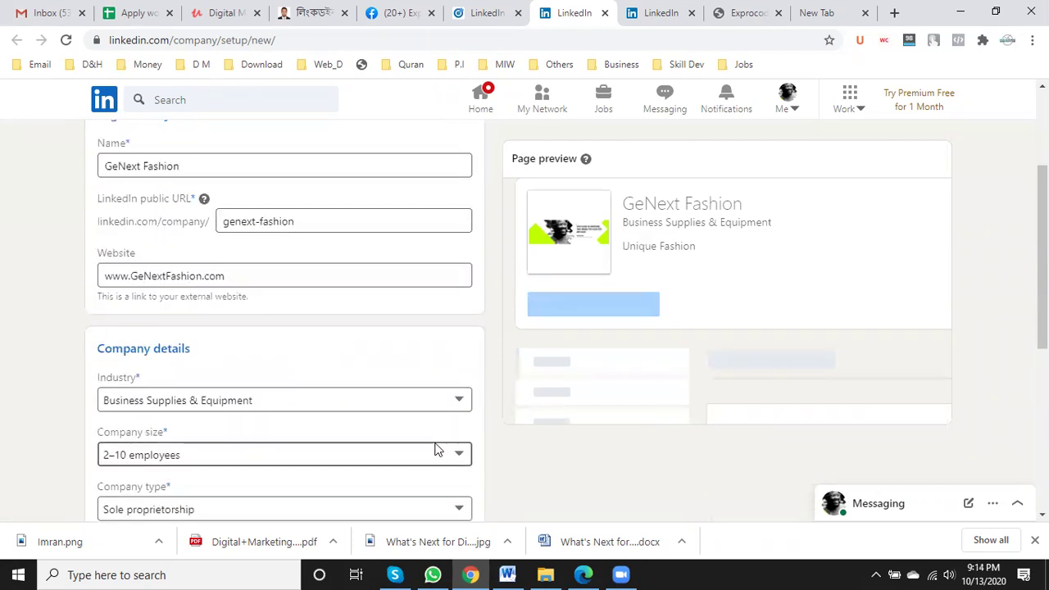
{"action": "scroll", "coordinate": [298, 372], "scroll_direction": "up", "scroll_amount": 2}
{"action": "scroll", "coordinate": [300, 368], "scroll_direction": "down", "scroll_amount": 4}
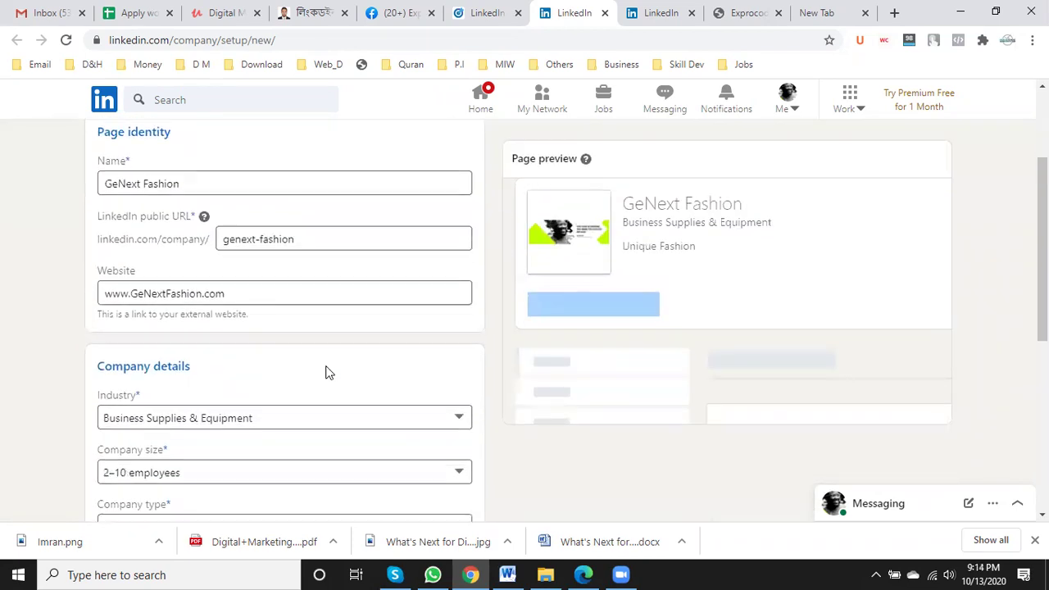
{"action": "scroll", "coordinate": [326, 373], "scroll_direction": "down", "scroll_amount": 2}
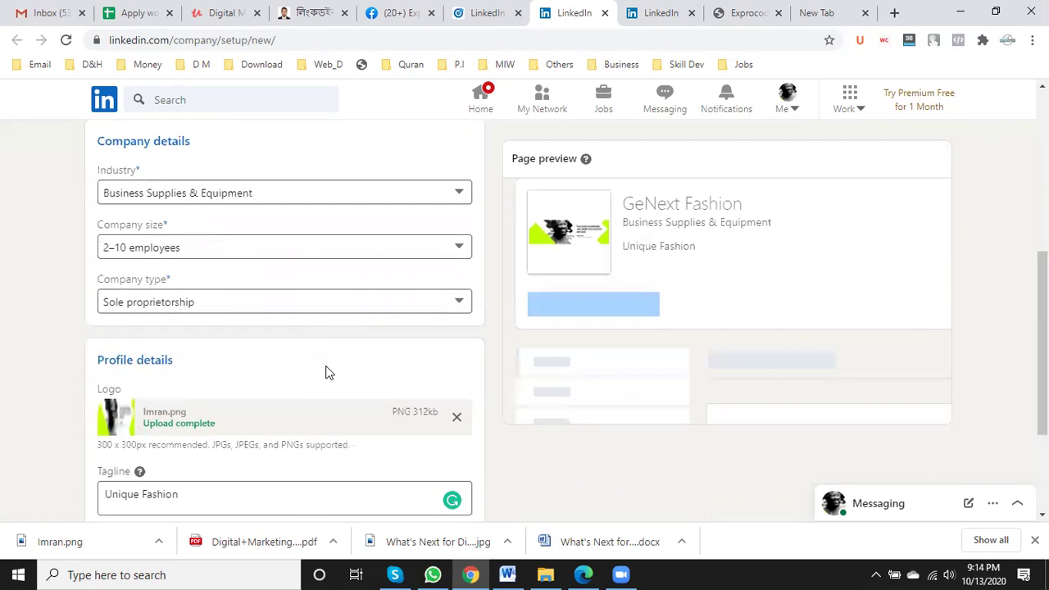
{"action": "scroll", "coordinate": [327, 367], "scroll_direction": "down", "scroll_amount": 1}
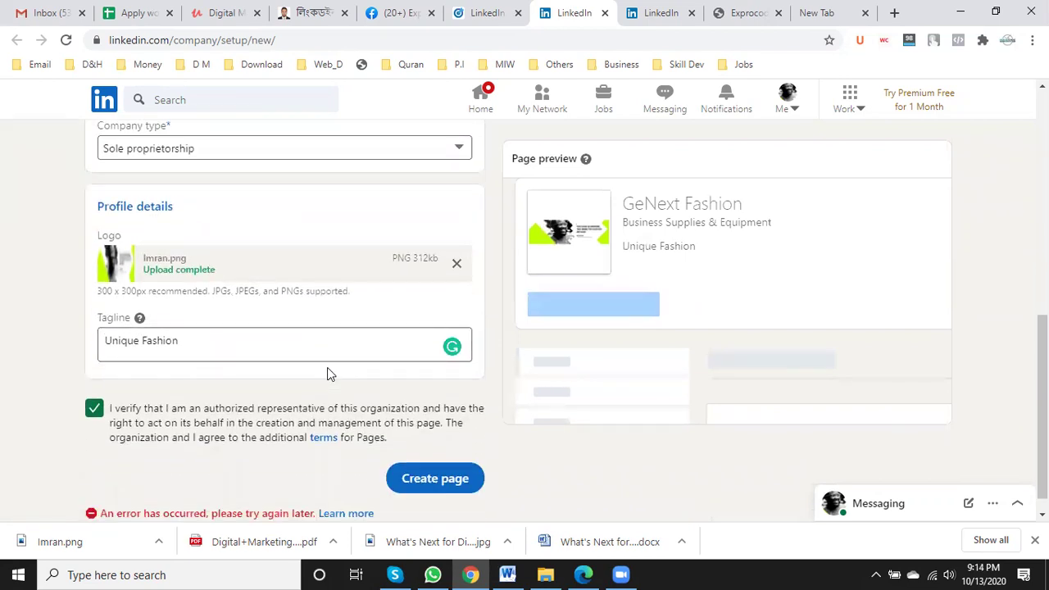
{"action": "scroll", "coordinate": [327, 367], "scroll_direction": "down", "scroll_amount": 1}
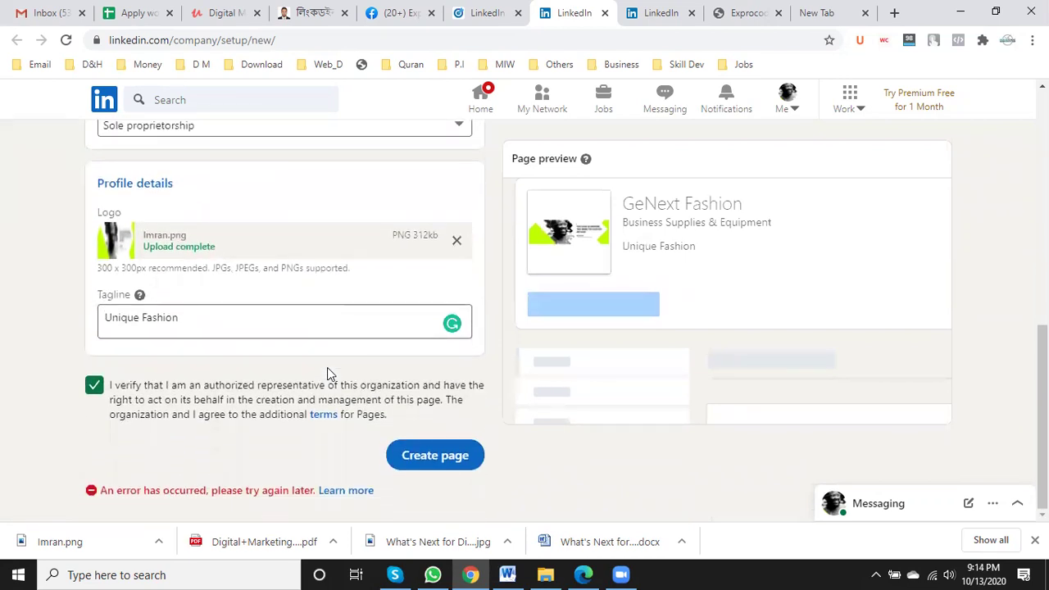
{"action": "scroll", "coordinate": [327, 367], "scroll_direction": "up", "scroll_amount": 7}
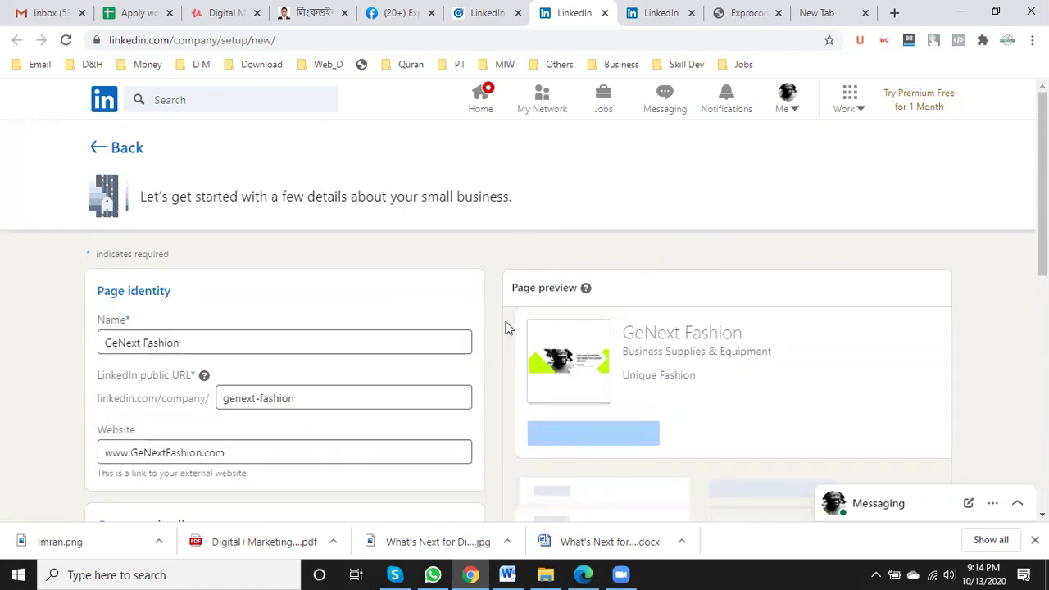
{"action": "scroll", "coordinate": [559, 379], "scroll_direction": "down", "scroll_amount": 3}
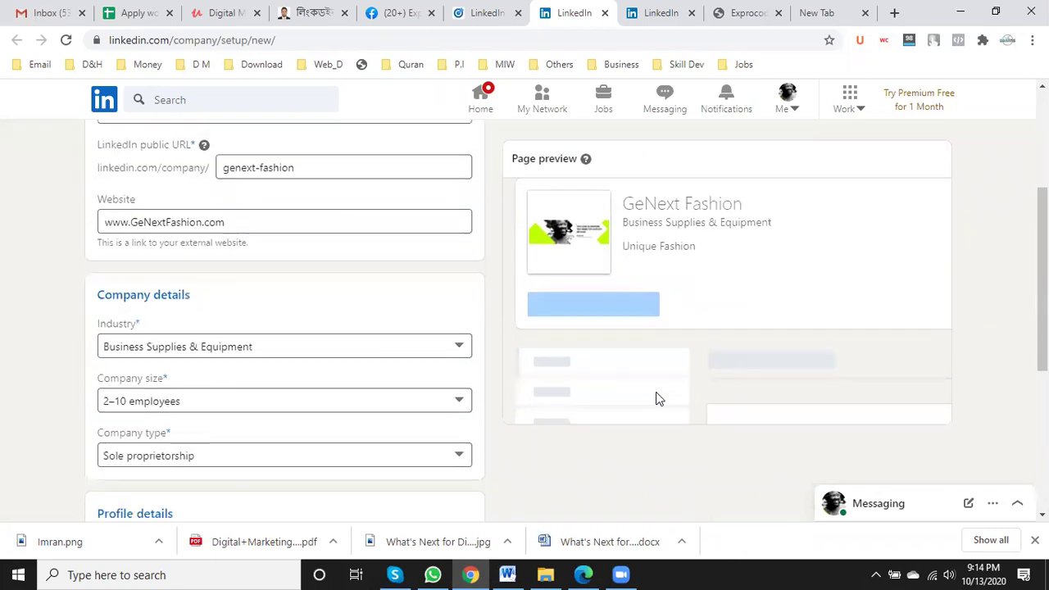
{"action": "scroll", "coordinate": [304, 421], "scroll_direction": "down", "scroll_amount": 4}
{"action": "left_click", "coordinate": [445, 457]}
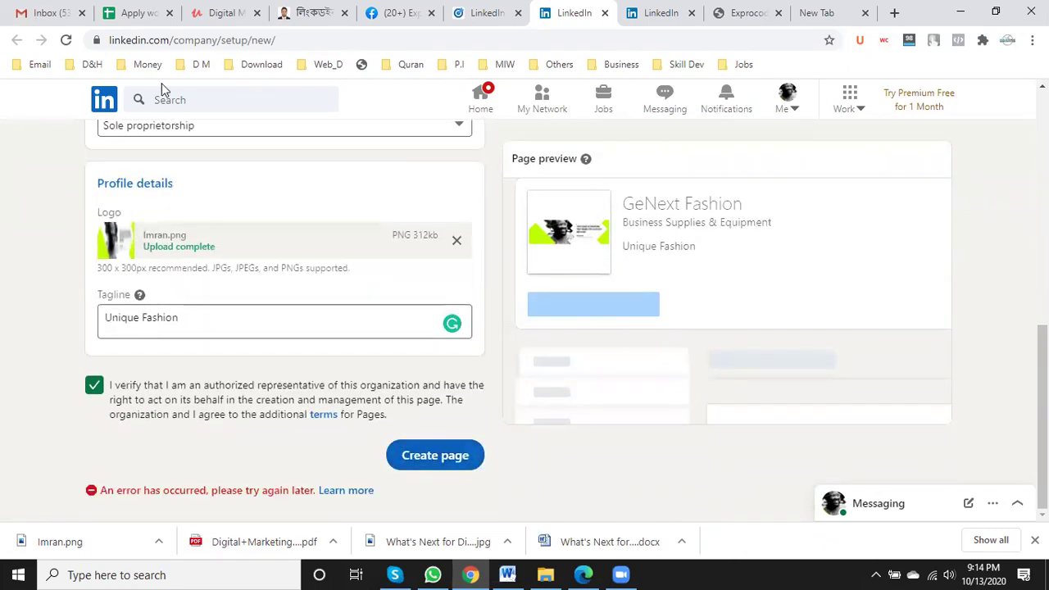
{"action": "left_click", "coordinate": [67, 41]}
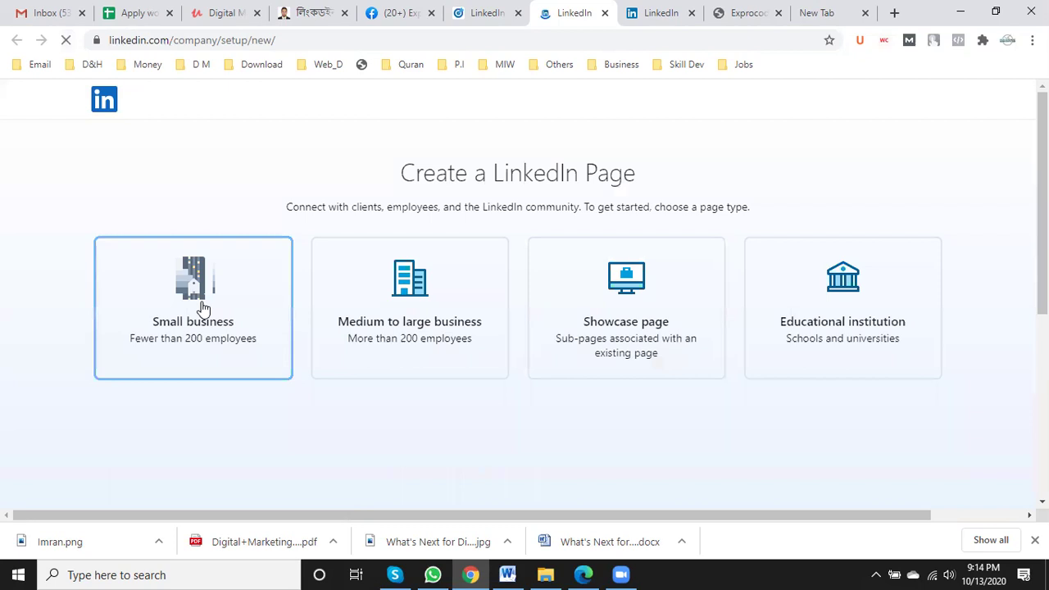
Step: Choose the small business Page type and fill in the saved name GeNext Fashion
{"action": "left_click", "coordinate": [203, 308]}
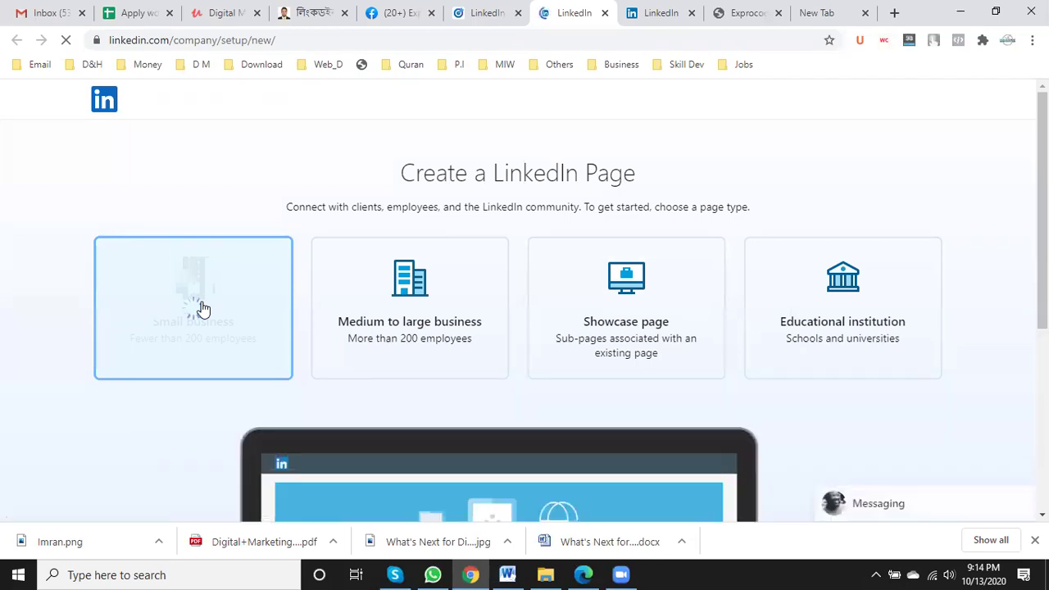
{"action": "left_click", "coordinate": [146, 336]}
{"action": "left_click", "coordinate": [156, 375]}
{"action": "scroll", "coordinate": [246, 360], "scroll_direction": "down", "scroll_amount": 2}
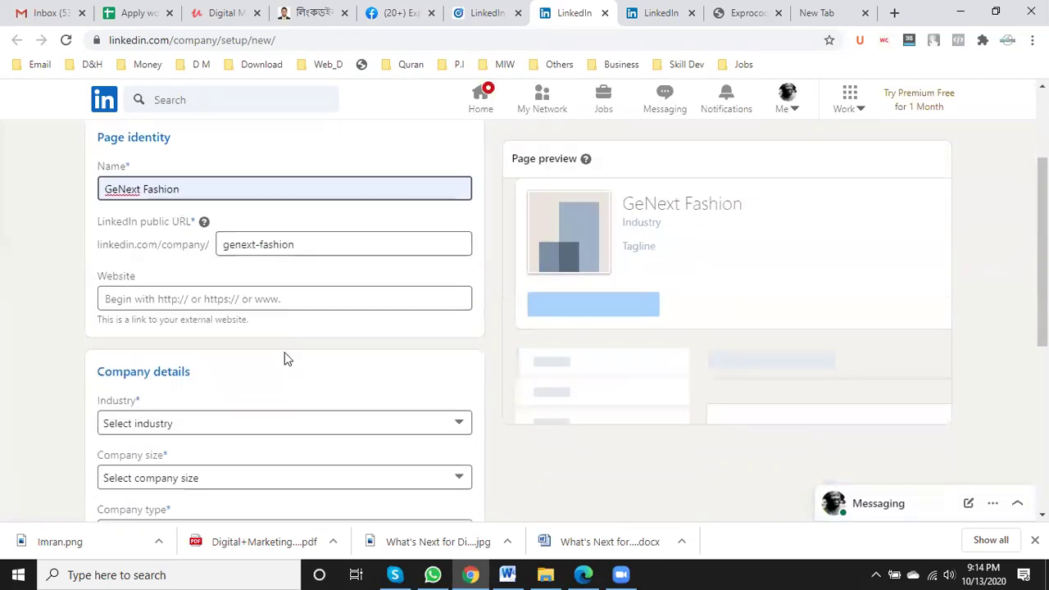
{"action": "left_click", "coordinate": [197, 305]}
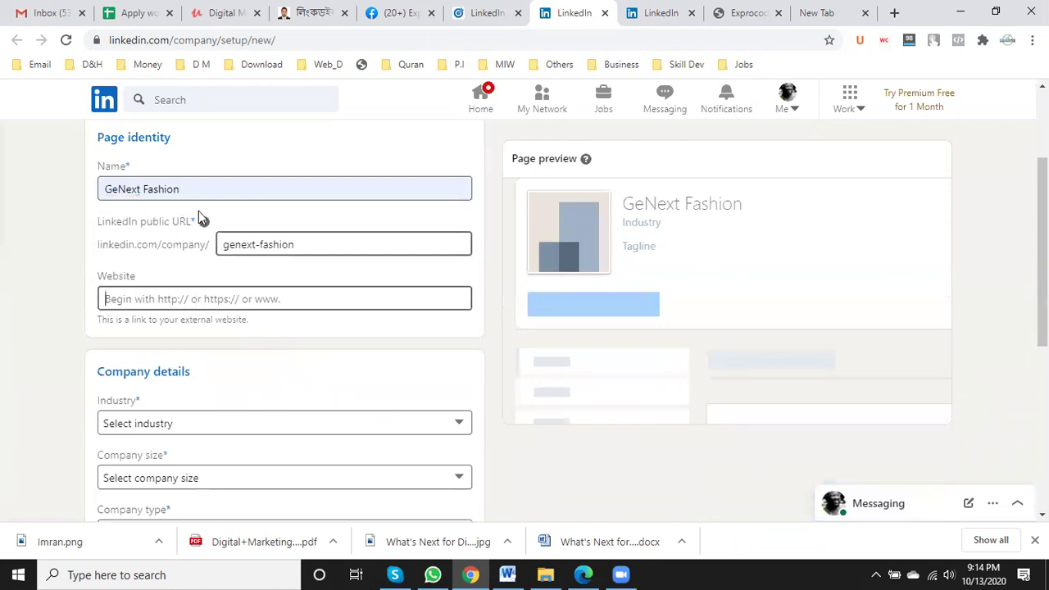
{"action": "left_click_drag", "start_coordinate": [203, 194], "coordinate": [2, 196]}
{"action": "key", "text": "ctrl+c"}
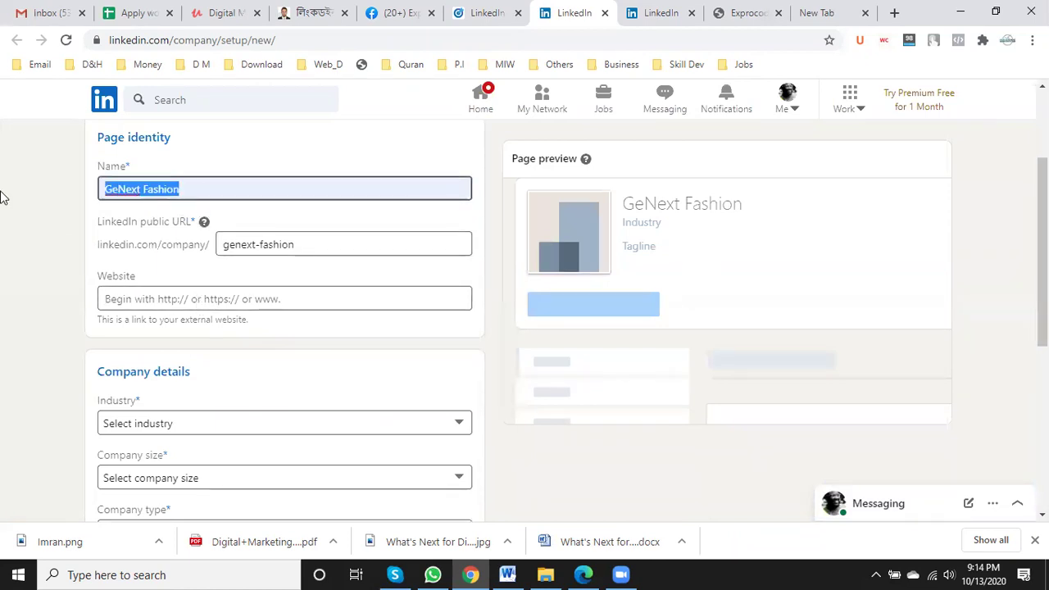
{"action": "left_click", "coordinate": [136, 300]}
{"action": "type", "text": "www"}
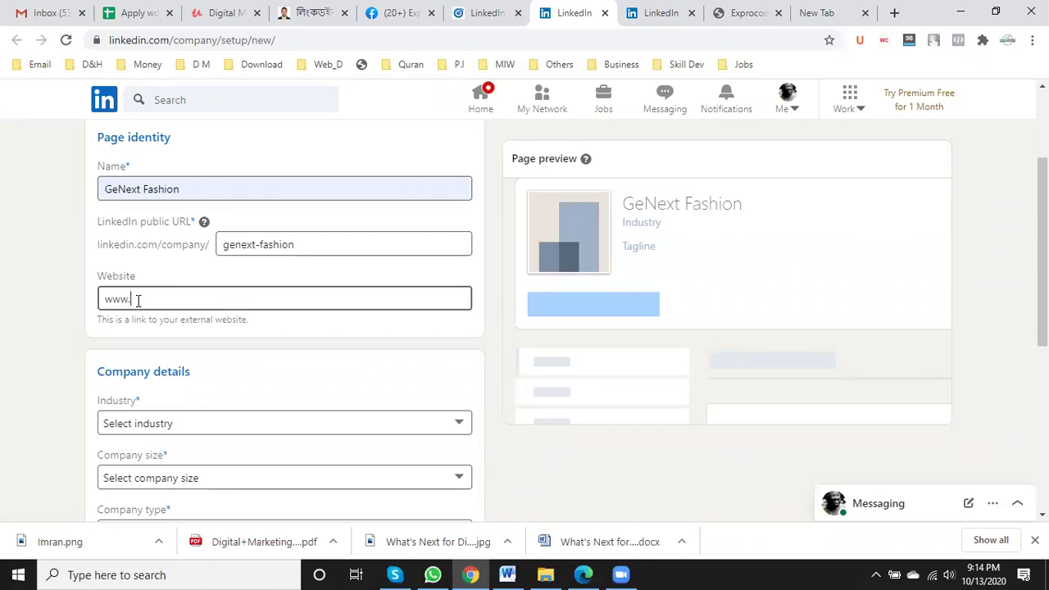
{"action": "type", "text": "."}
{"action": "key", "text": "ctrl+v"}
{"action": "type", "text": ".com"}
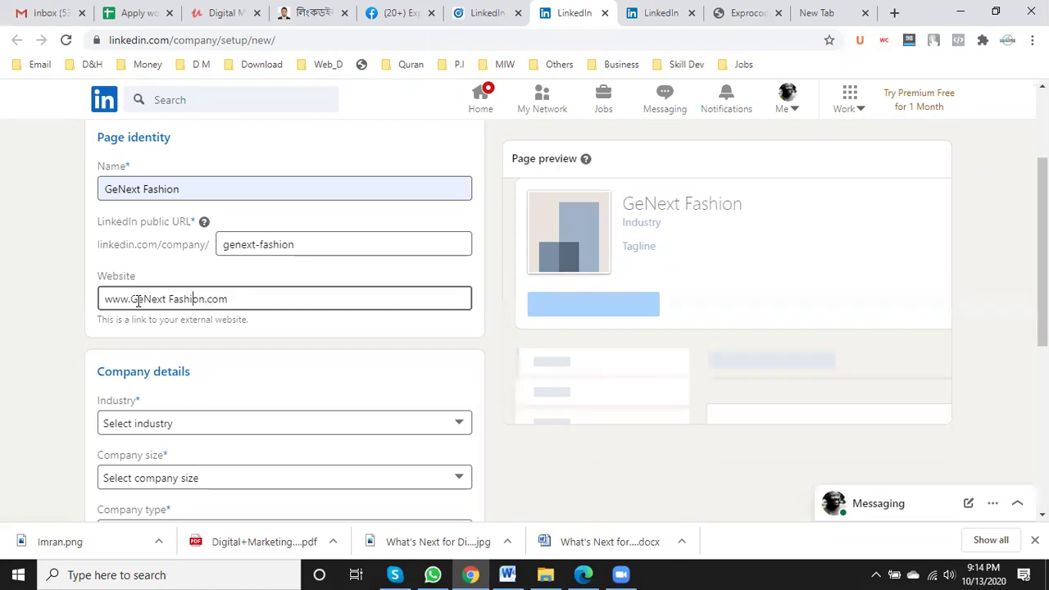
{"action": "key", "text": "Delete"}
{"action": "key", "text": "BackSpace"}
{"action": "type", "text": "f"}
{"action": "key", "text": "BackSpace"}
{"action": "type", "text": "n"}
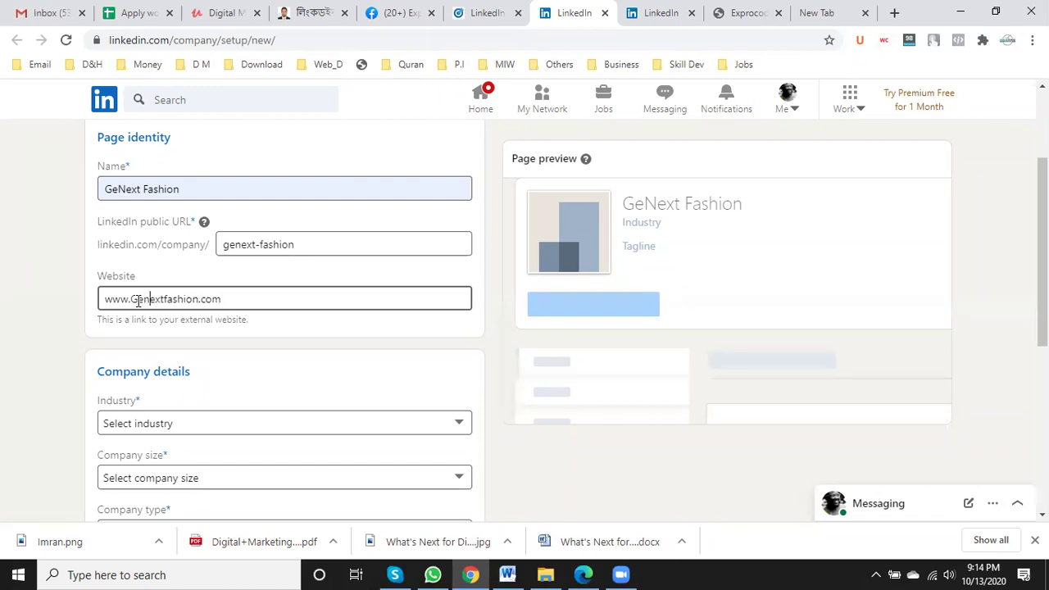
{"action": "key", "text": "Left"}
{"action": "key", "text": "Left"}
{"action": "key", "text": "BackSpace"}
{"action": "type", "text": "g"}
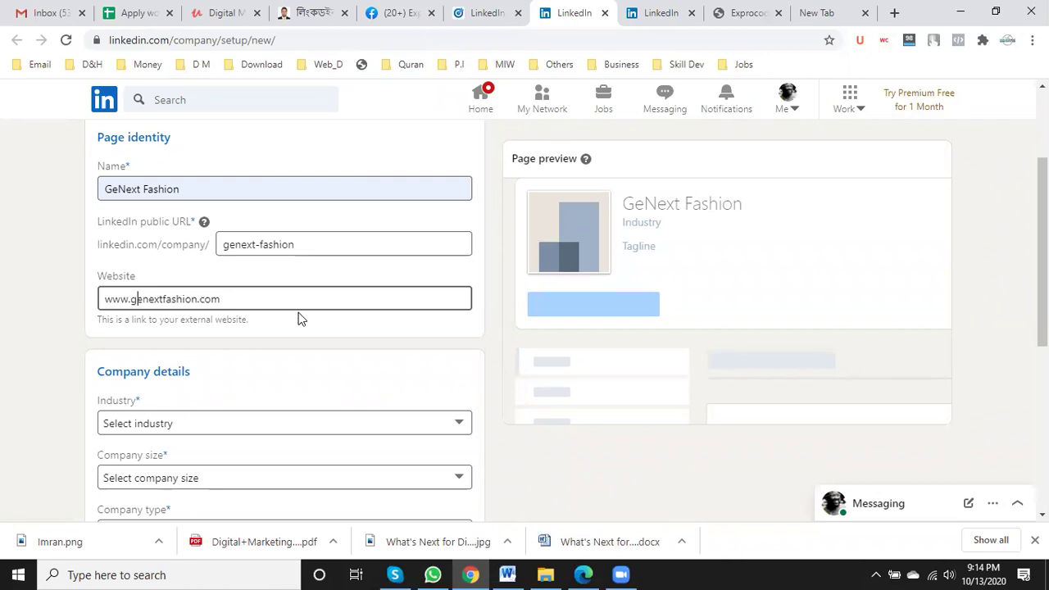
Step: Set industry to Design, size to 2–10 employees, and type to Sole proprietorship
{"action": "scroll", "coordinate": [302, 336], "scroll_direction": "down", "scroll_amount": 2}
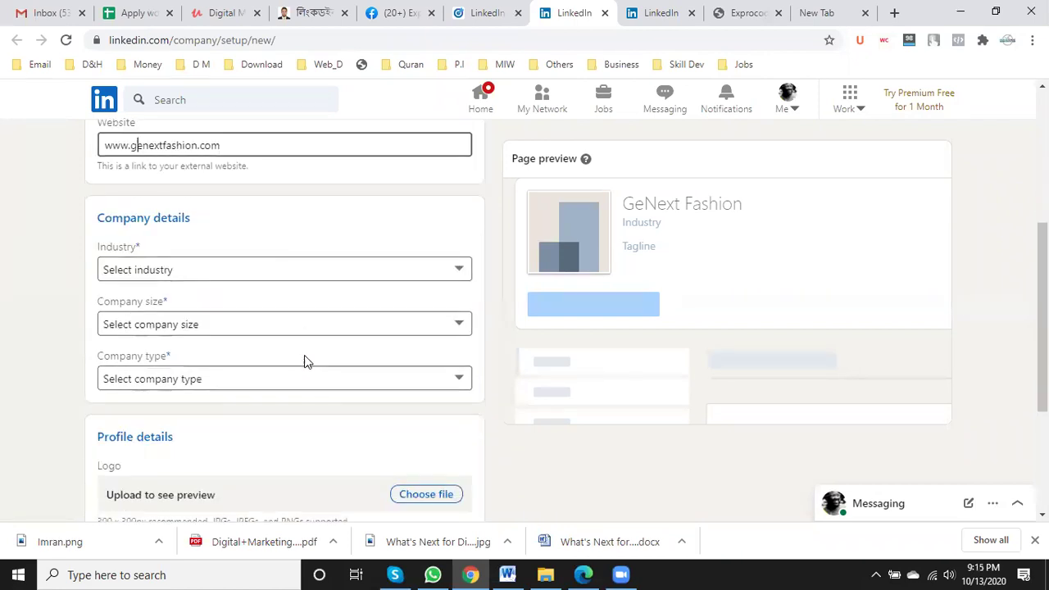
{"action": "left_click", "coordinate": [228, 270]}
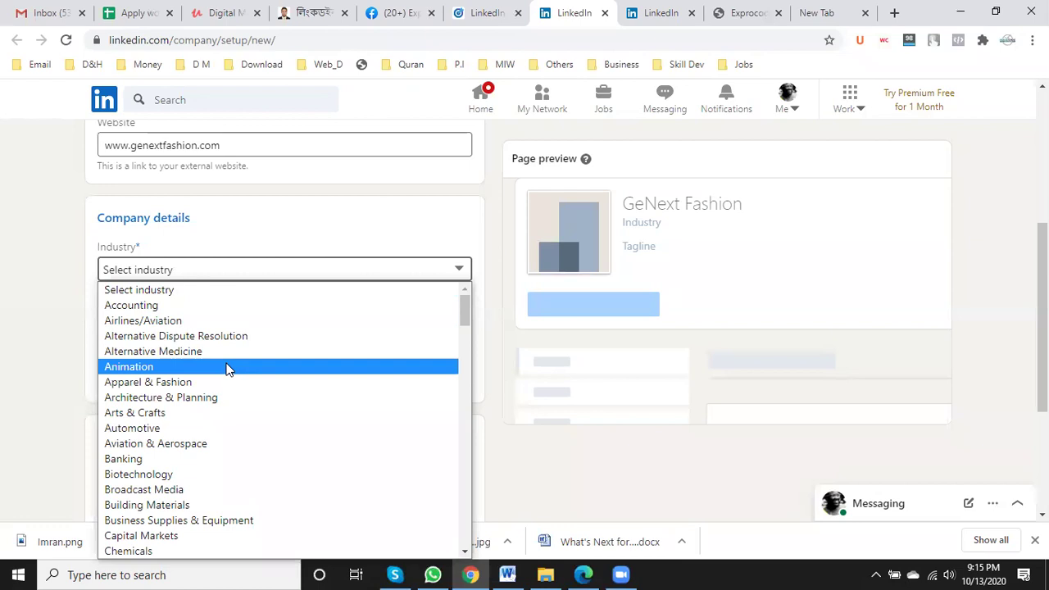
{"action": "scroll", "coordinate": [216, 461], "scroll_direction": "down", "scroll_amount": 3}
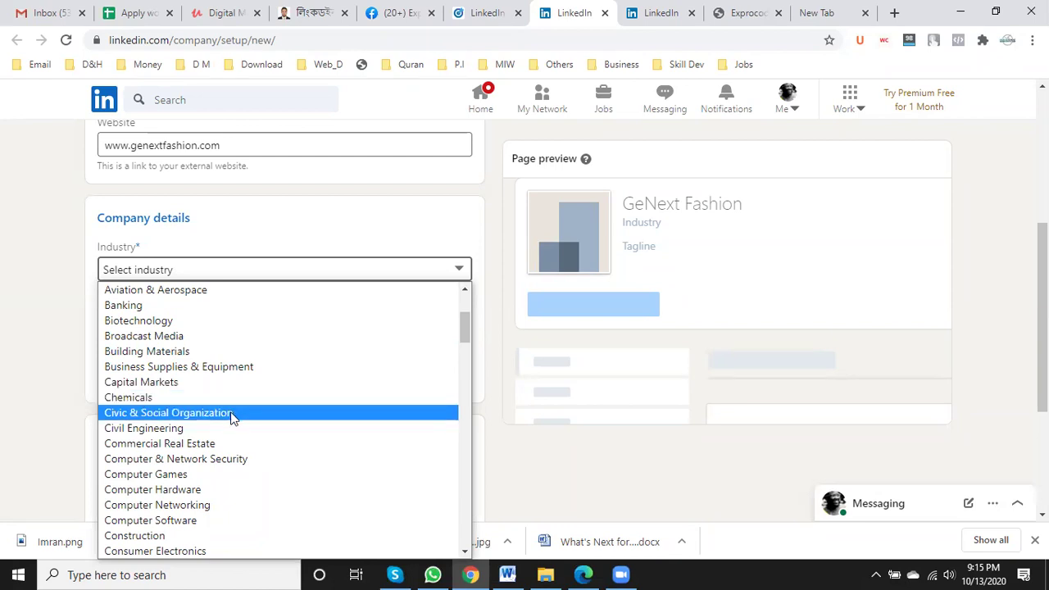
{"action": "scroll", "coordinate": [235, 416], "scroll_direction": "down", "scroll_amount": 3}
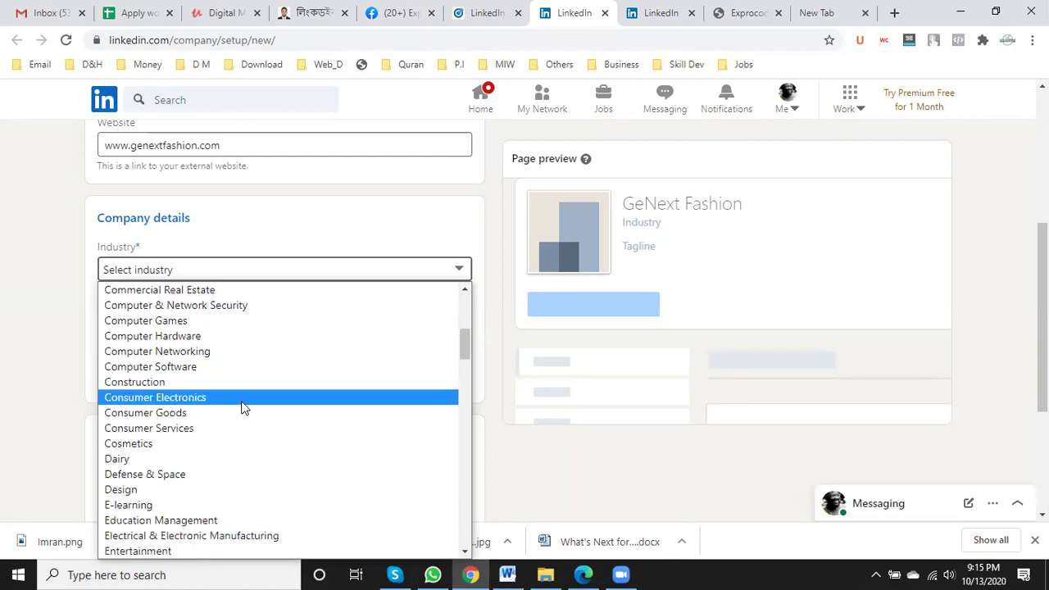
{"action": "left_click", "coordinate": [135, 489]}
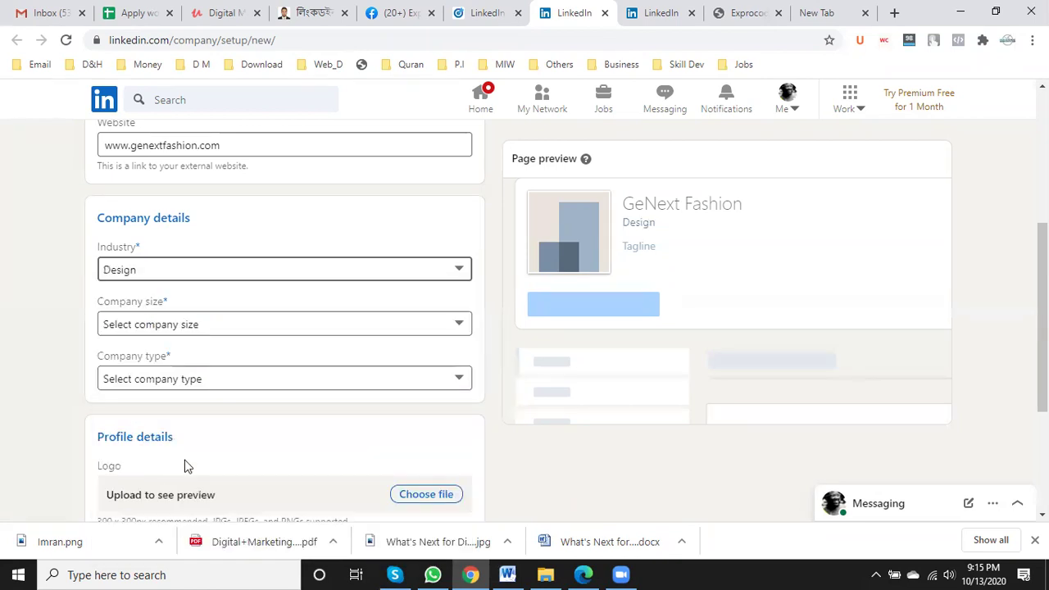
{"action": "left_click", "coordinate": [156, 324]}
{"action": "left_click", "coordinate": [131, 374]}
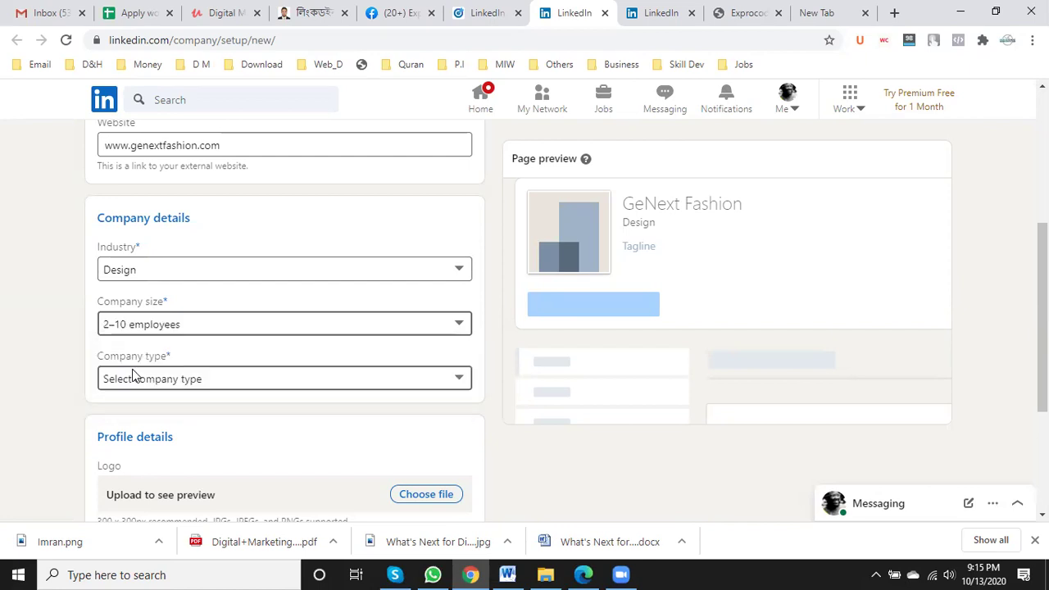
{"action": "left_click", "coordinate": [137, 378]}
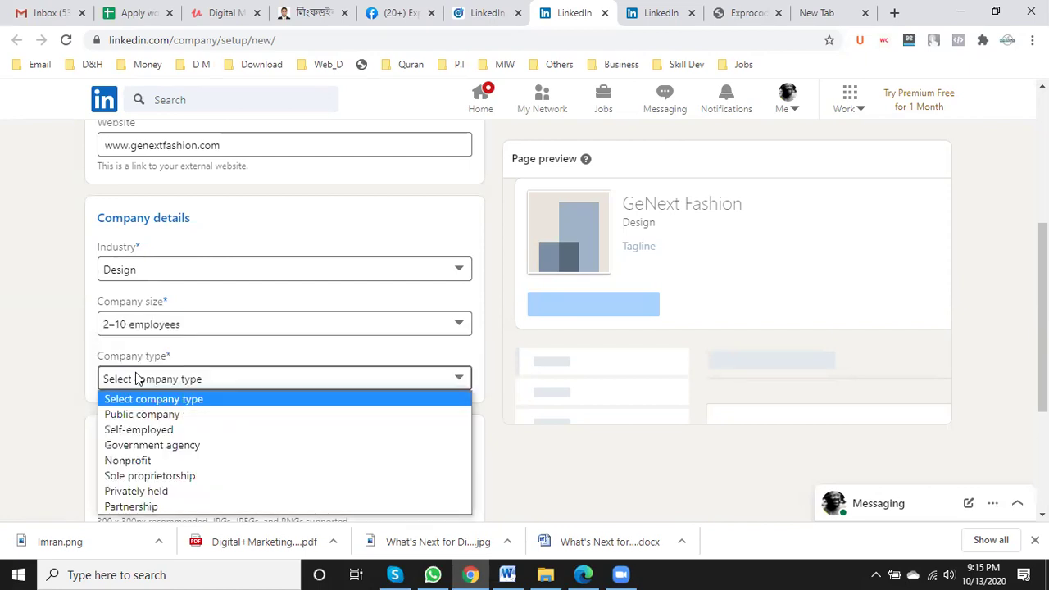
{"action": "left_click", "coordinate": [169, 475]}
{"action": "scroll", "coordinate": [265, 449], "scroll_direction": "down", "scroll_amount": 1}
{"action": "scroll", "coordinate": [265, 449], "scroll_direction": "down", "scroll_amount": 2}
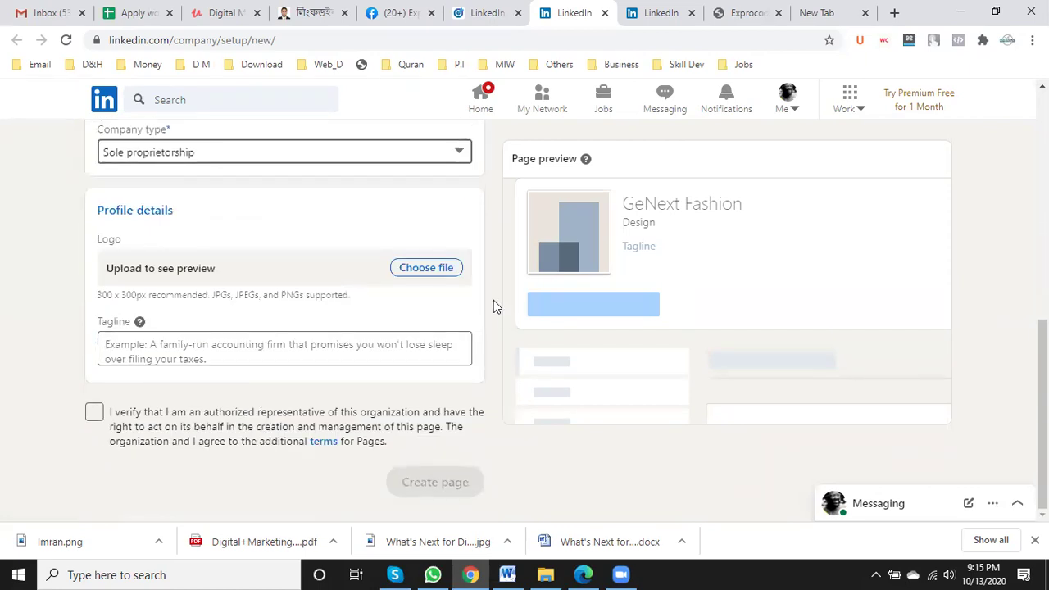
Step: Upload Imran.png as the GeNext Fashion page logo
{"action": "left_click", "coordinate": [412, 268]}
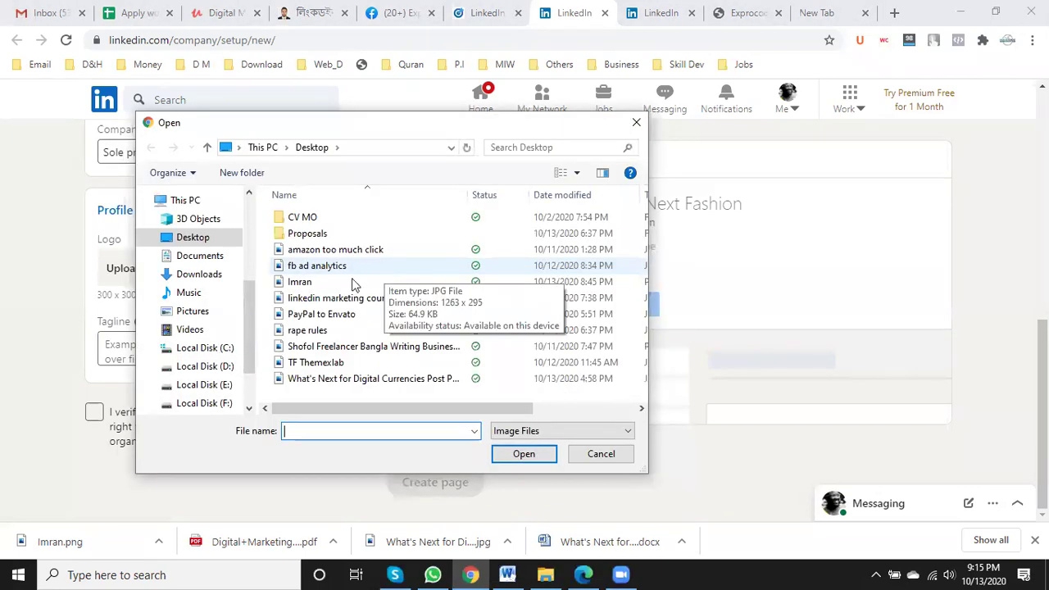
{"action": "left_click", "coordinate": [344, 281]}
{"action": "left_click", "coordinate": [524, 454]}
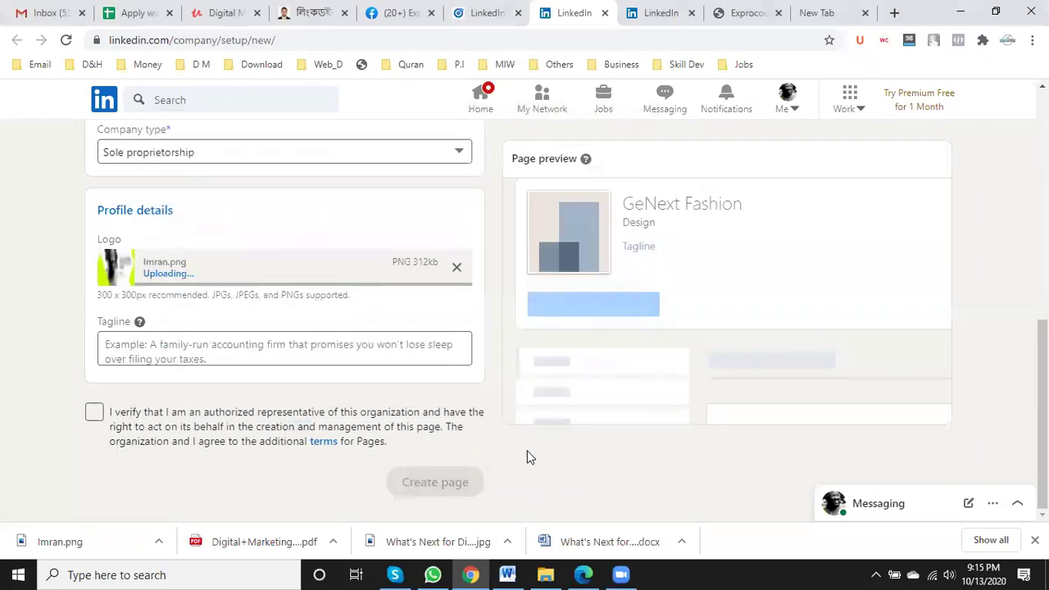
Step: Confirm authorization, enter tagline 'Unique Fashion', and submit the Page form
{"action": "left_click", "coordinate": [93, 412]}
{"action": "left_click", "coordinate": [150, 347]}
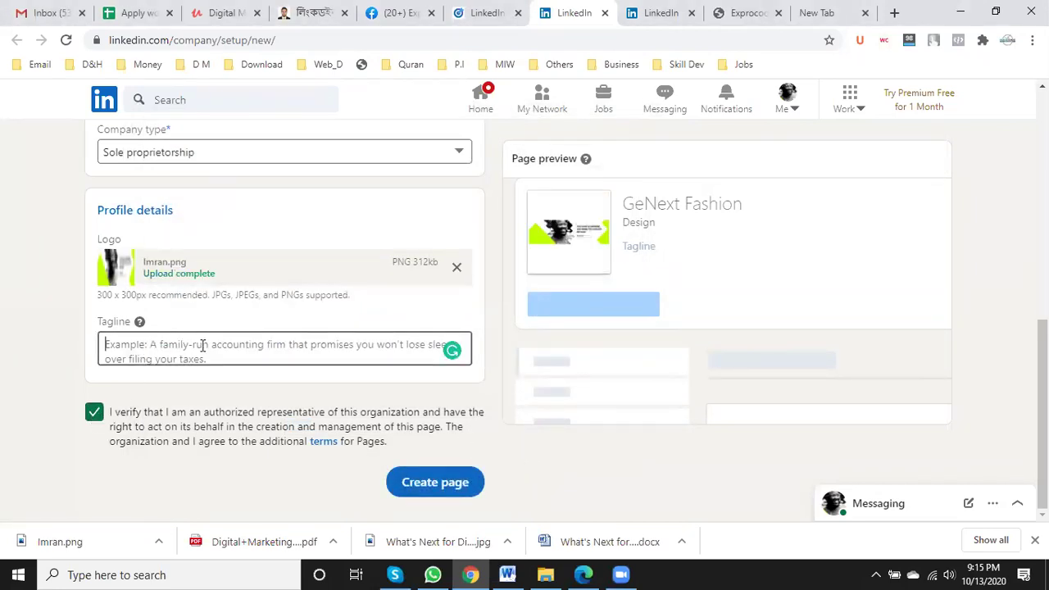
{"action": "type", "text": "Unique"}
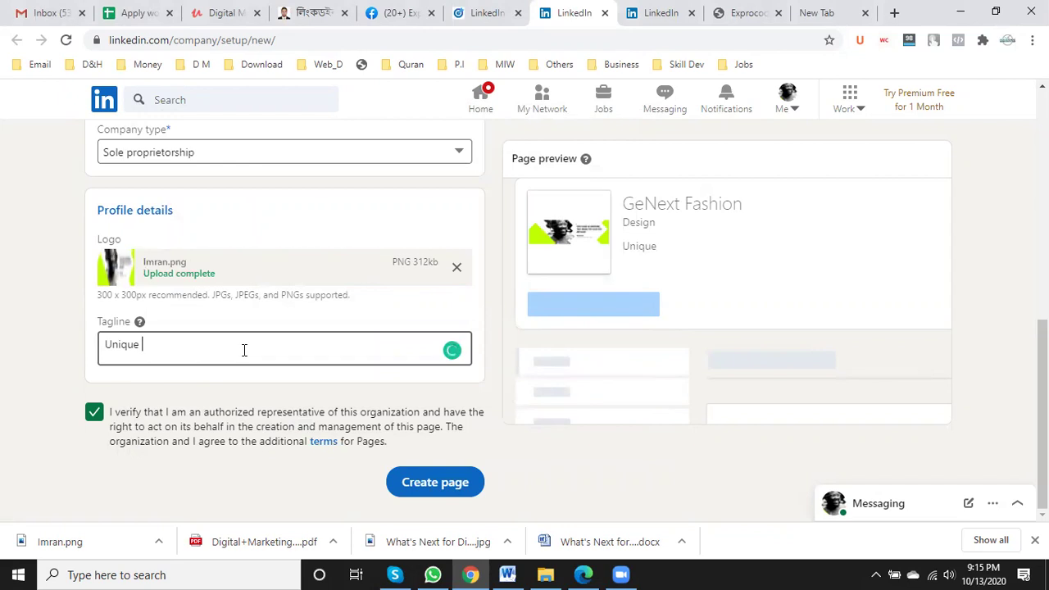
{"action": "type", "text": "Fashion"}
{"action": "left_click", "coordinate": [430, 483]}
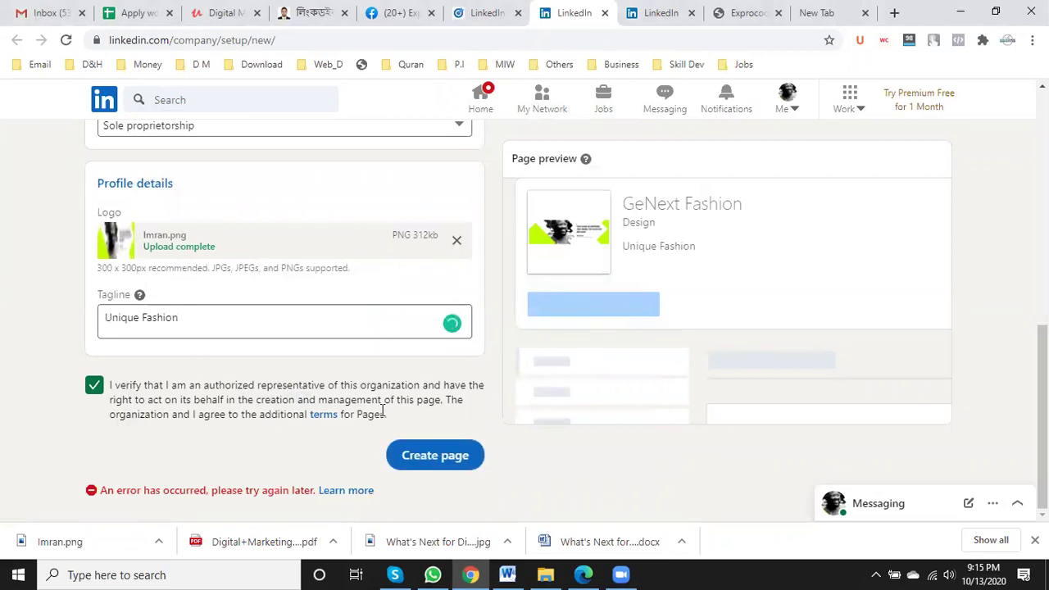
{"action": "scroll", "coordinate": [382, 410], "scroll_direction": "up", "scroll_amount": 5}
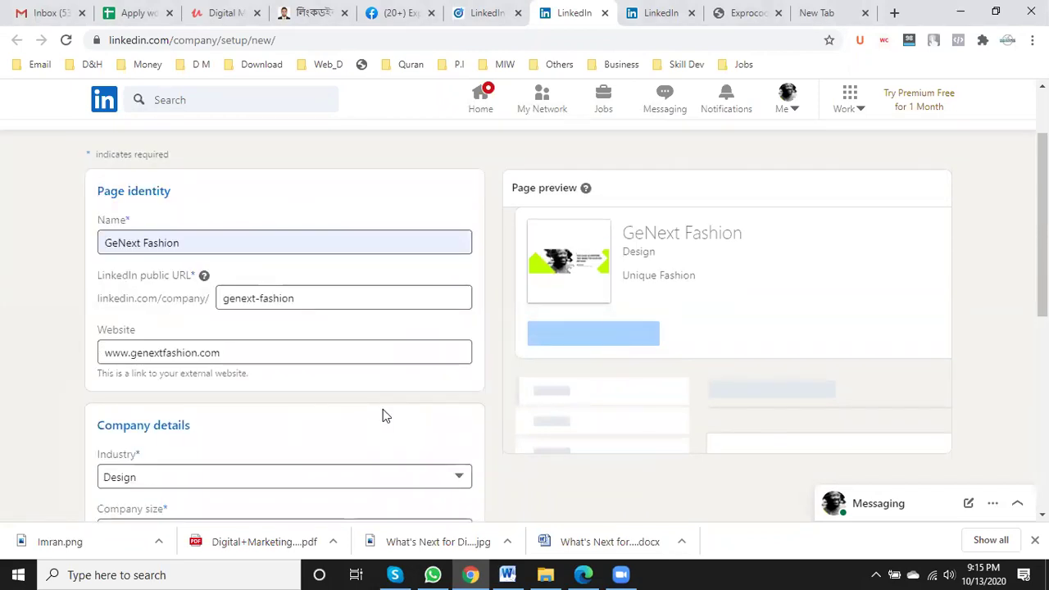
{"action": "scroll", "coordinate": [383, 414], "scroll_direction": "up", "scroll_amount": 1}
{"action": "scroll", "coordinate": [383, 414], "scroll_direction": "up", "scroll_amount": 2}
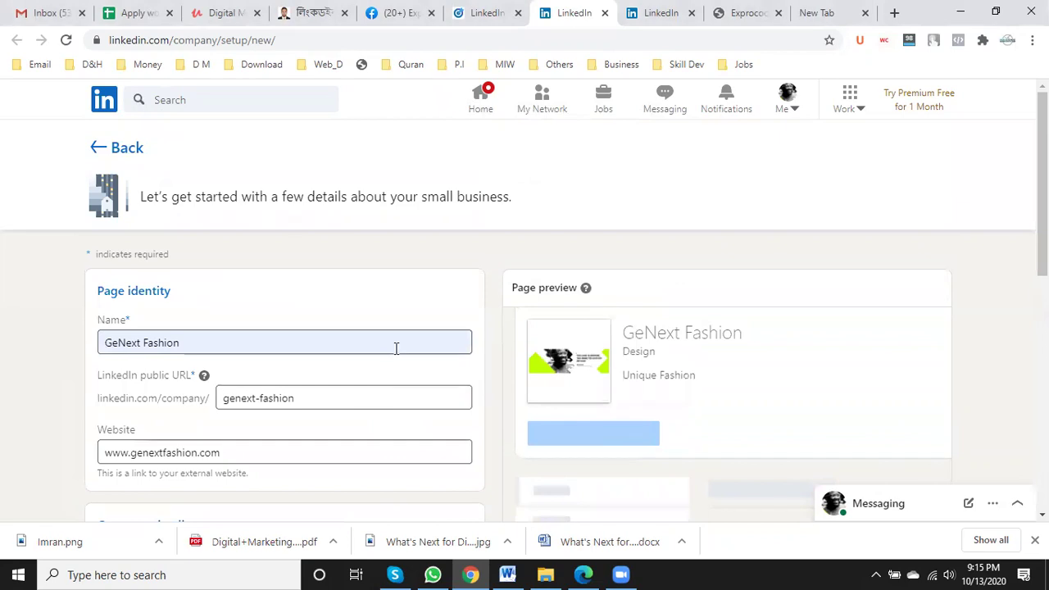
Step: Close the setup and My Network tabs, then sign out of Campaign Manager
{"action": "left_click", "coordinate": [605, 13]}
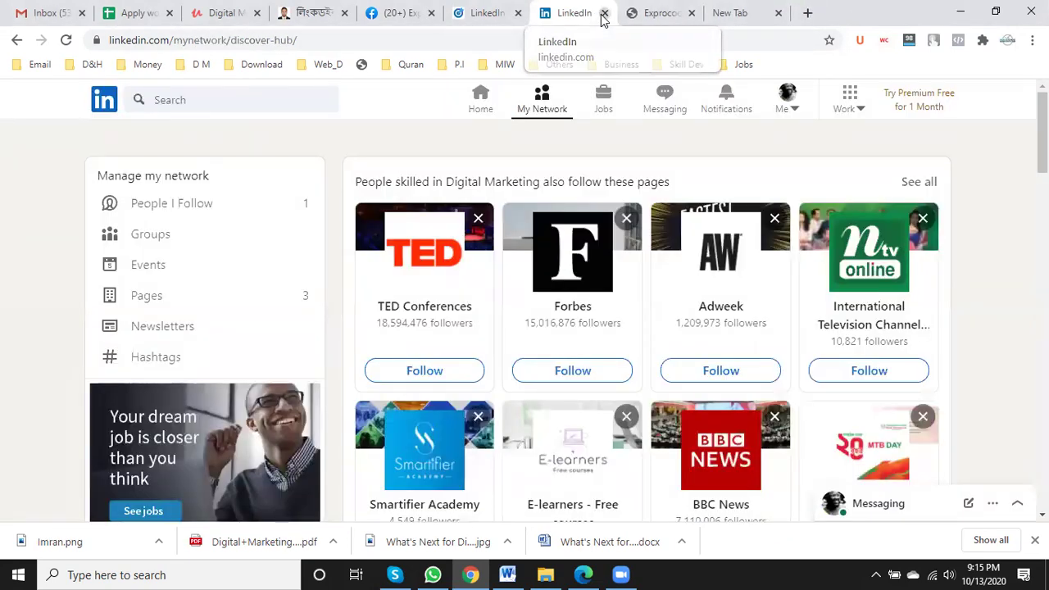
{"action": "left_click", "coordinate": [604, 14]}
{"action": "left_click", "coordinate": [490, 10]}
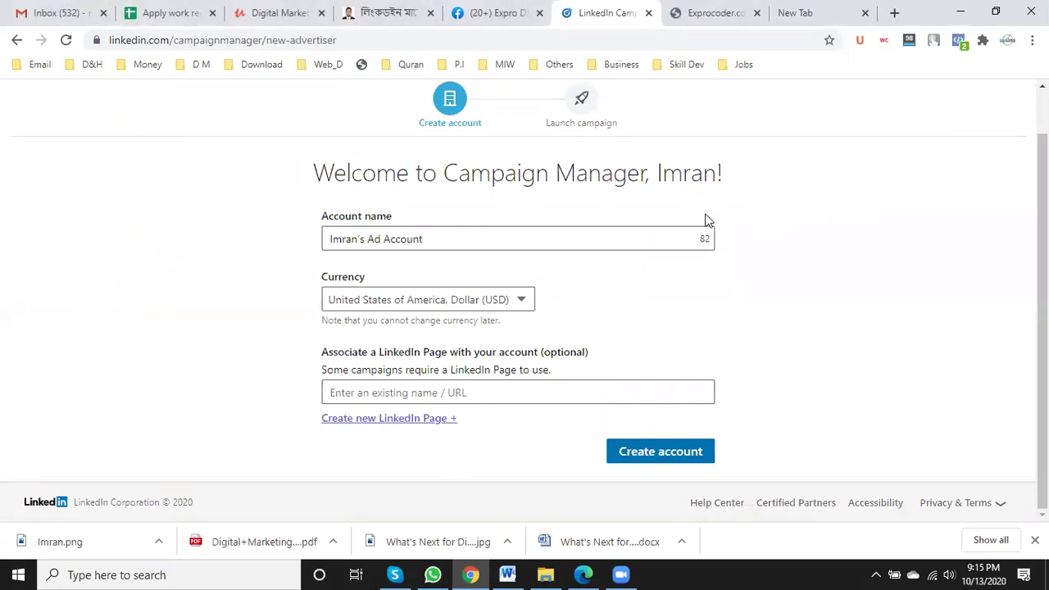
{"action": "scroll", "coordinate": [538, 318], "scroll_direction": "up", "scroll_amount": 2}
{"action": "left_click", "coordinate": [994, 101]}
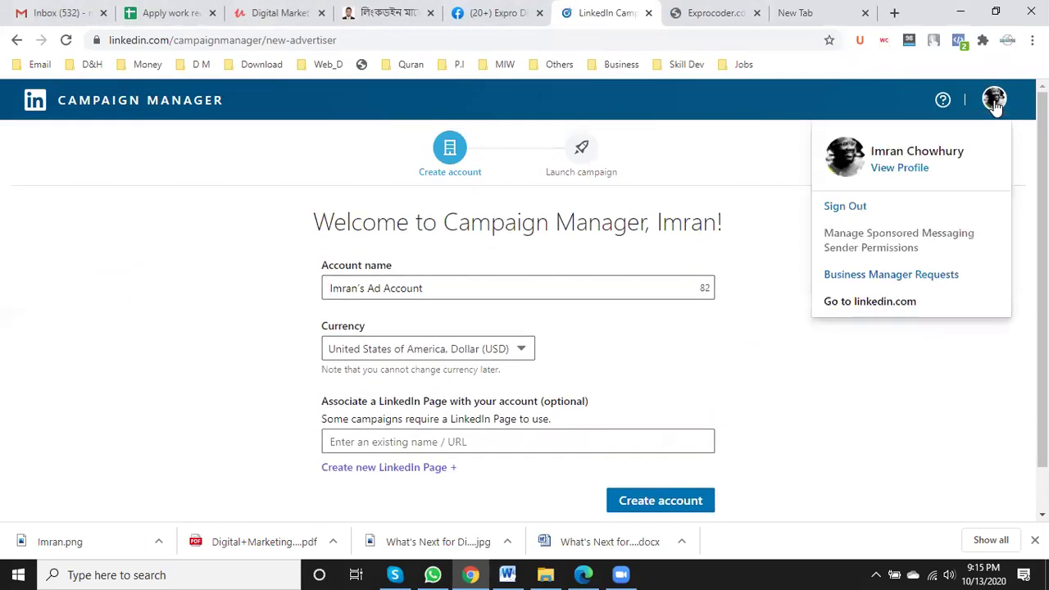
{"action": "left_click", "coordinate": [862, 210]}
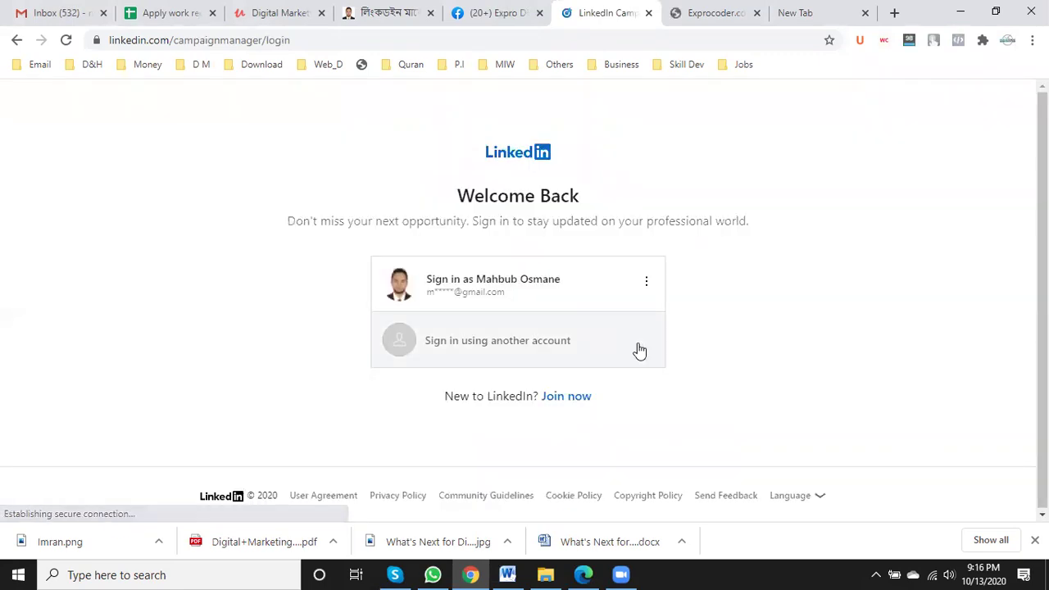
Step: Sign back in with the saved account, review the 5 ad accounts, then show the course post
{"action": "left_click", "coordinate": [502, 292]}
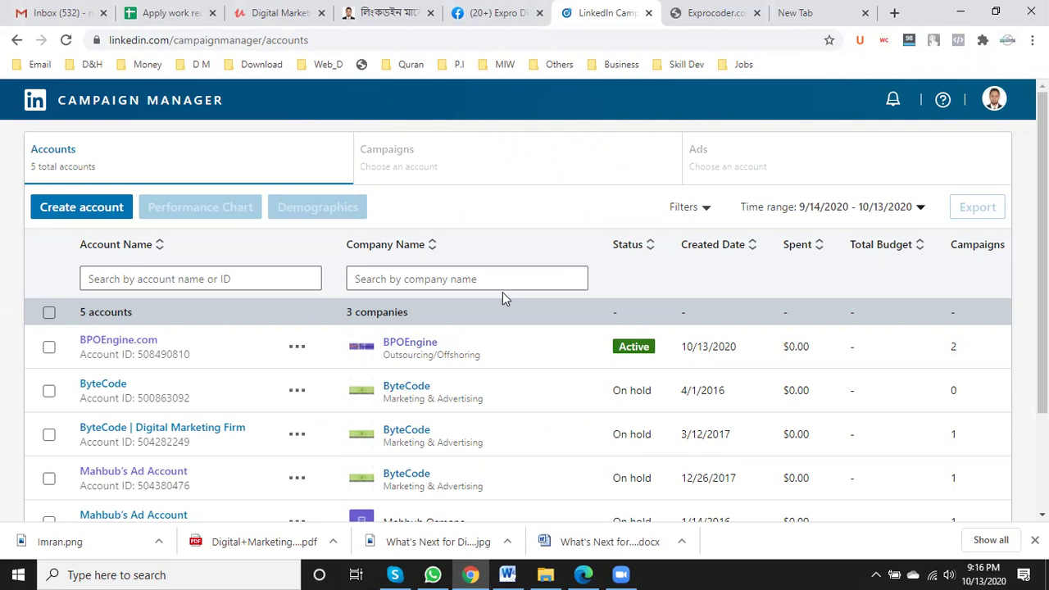
{"action": "scroll", "coordinate": [502, 352], "scroll_direction": "down", "scroll_amount": 2}
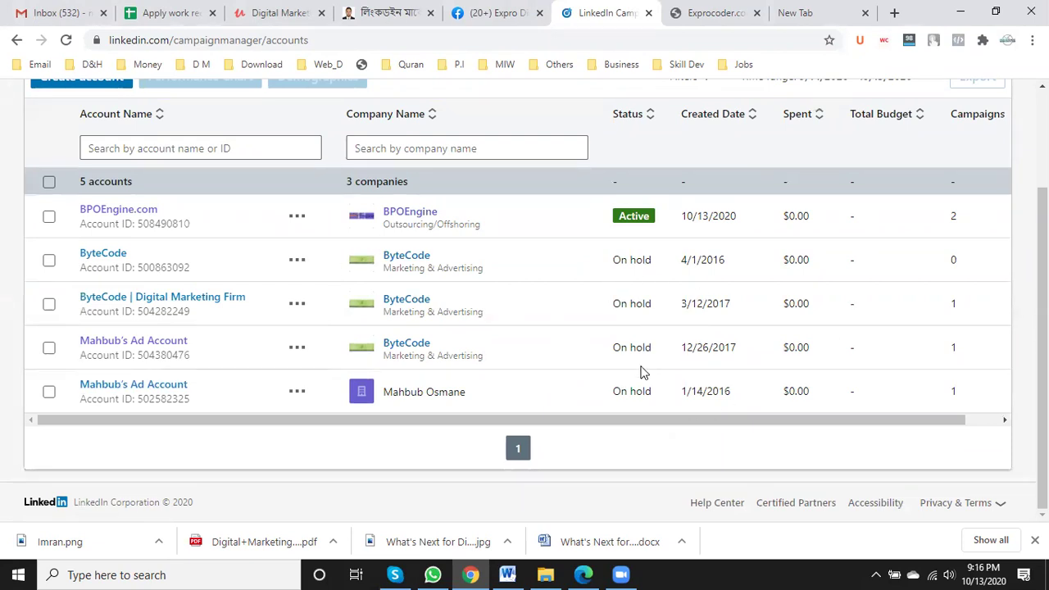
{"action": "scroll", "coordinate": [714, 388], "scroll_direction": "up", "scroll_amount": 2}
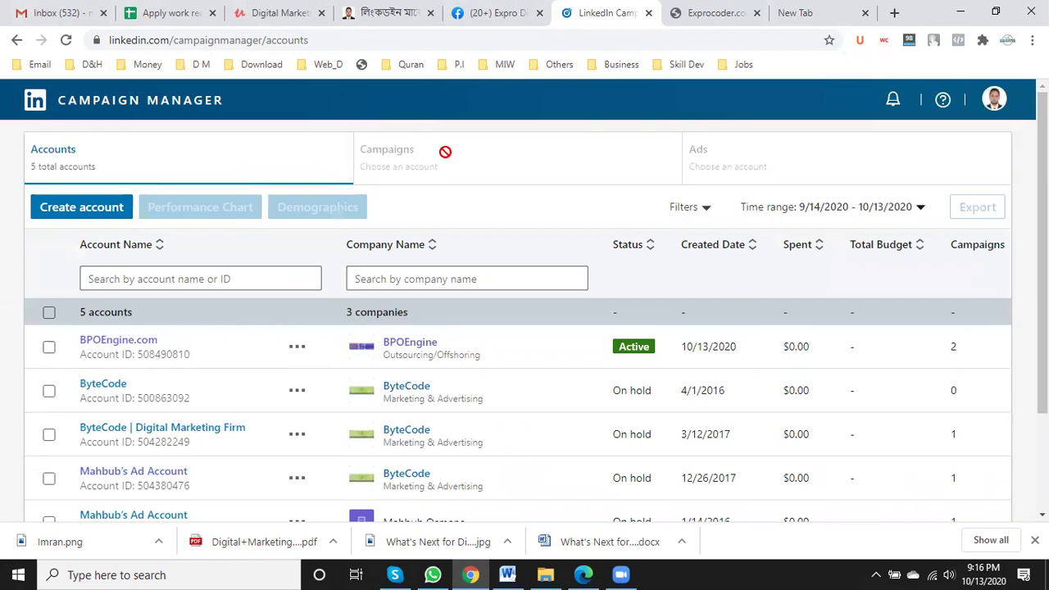
{"action": "left_click", "coordinate": [391, 10]}
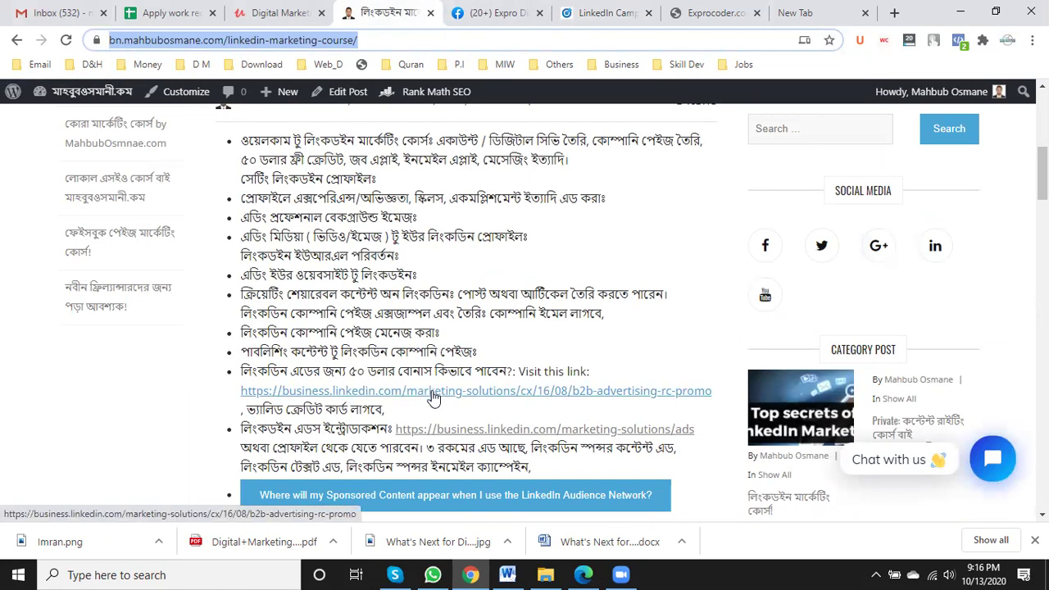
Step: Open the course's LinkedIn ads link in a new tab and close the old Campaign Manager tab
{"action": "scroll", "coordinate": [459, 377], "scroll_direction": "down", "scroll_amount": 1}
{"action": "right_click", "coordinate": [528, 352]}
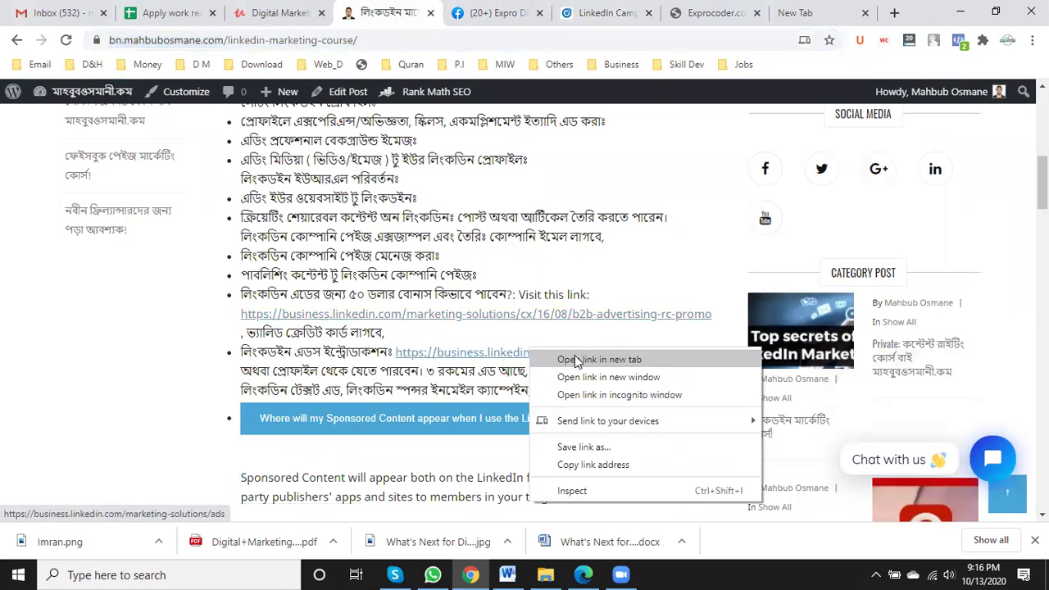
{"action": "left_click", "coordinate": [566, 359]}
{"action": "left_click", "coordinate": [549, 12]}
{"action": "left_click", "coordinate": [656, 13]}
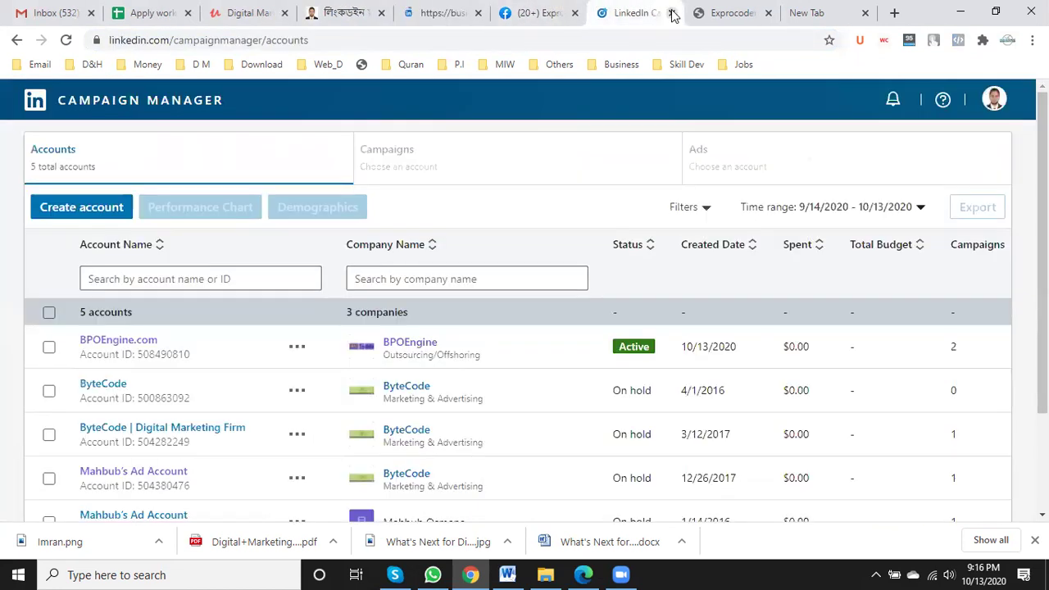
{"action": "left_click", "coordinate": [671, 12]}
{"action": "left_click", "coordinate": [451, 12]}
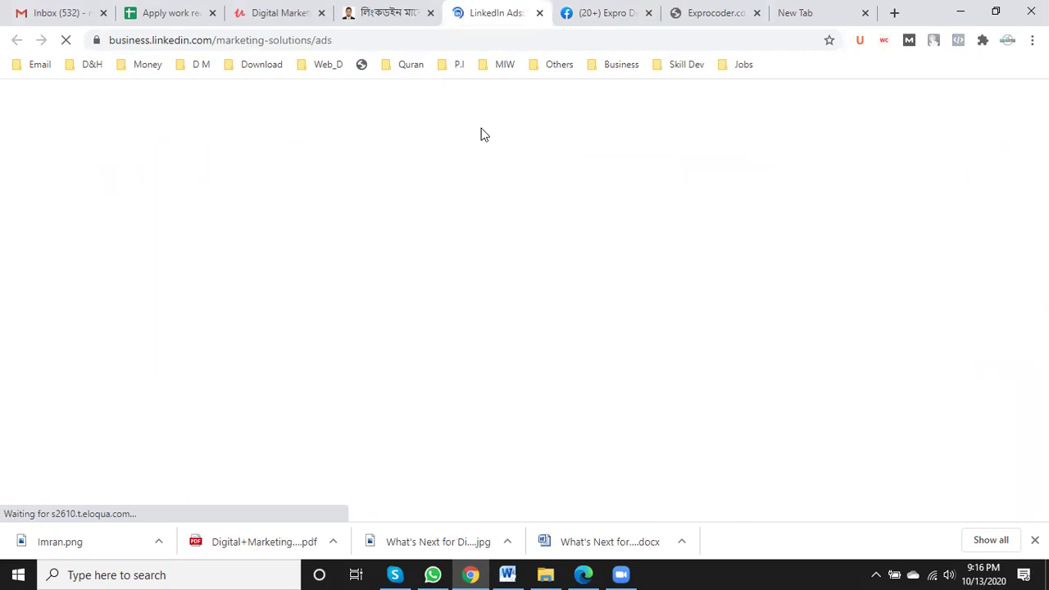
Step: Close the Exprocoder and blank tabs, then start creating an ad on Advertise on LinkedIn
{"action": "left_click", "coordinate": [709, 15]}
{"action": "left_click", "coordinate": [756, 15]}
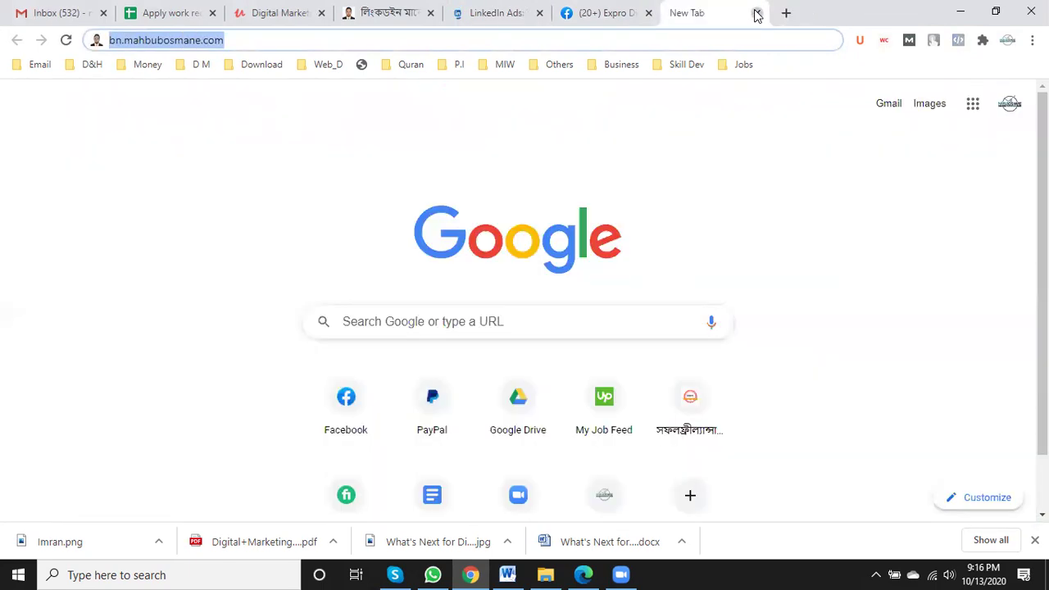
{"action": "left_click", "coordinate": [756, 15]}
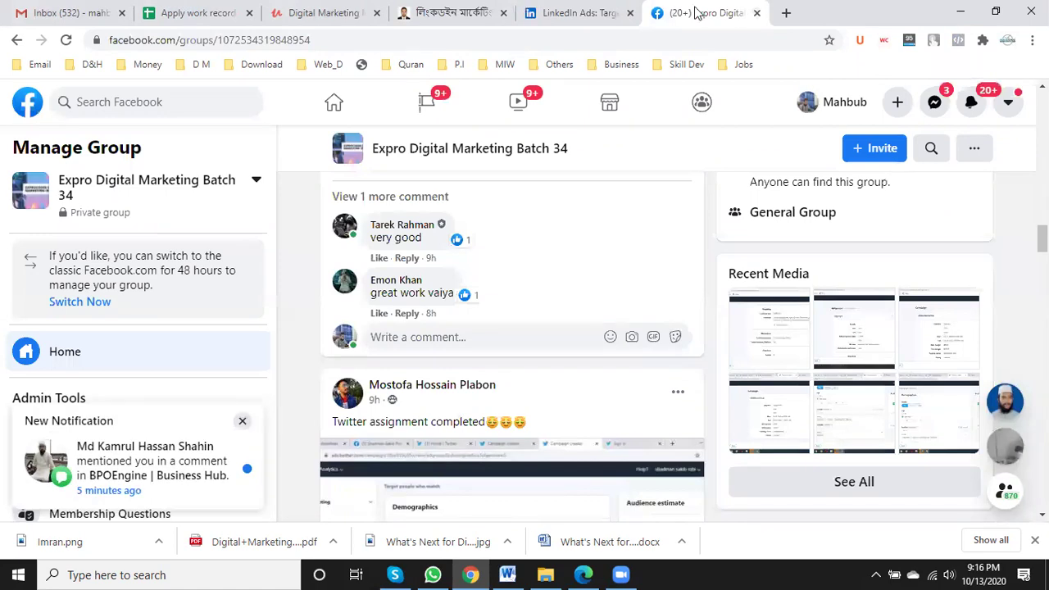
{"action": "left_click", "coordinate": [557, 8]}
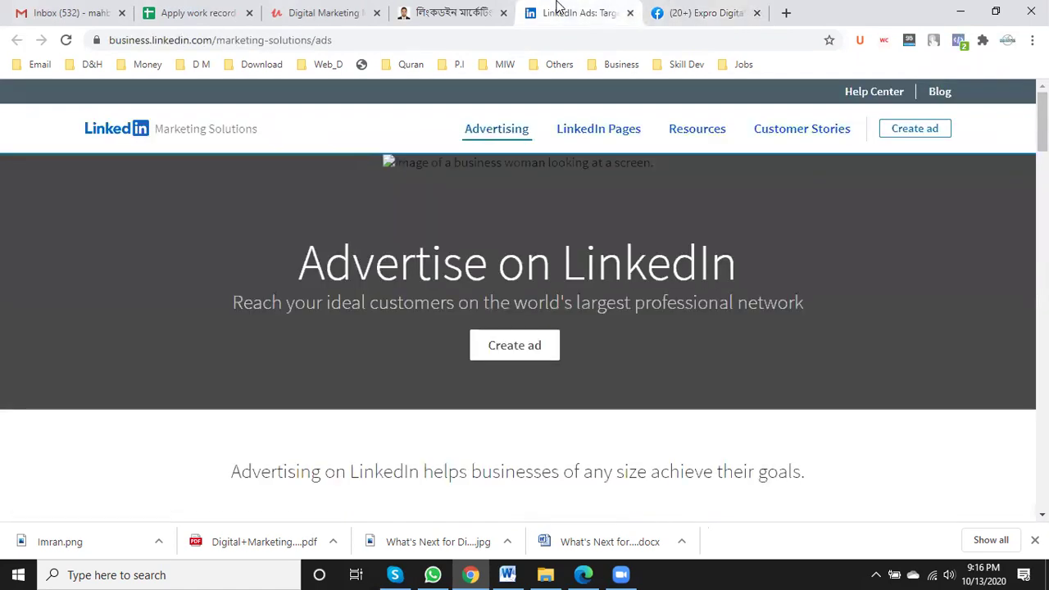
{"action": "left_click", "coordinate": [487, 345]}
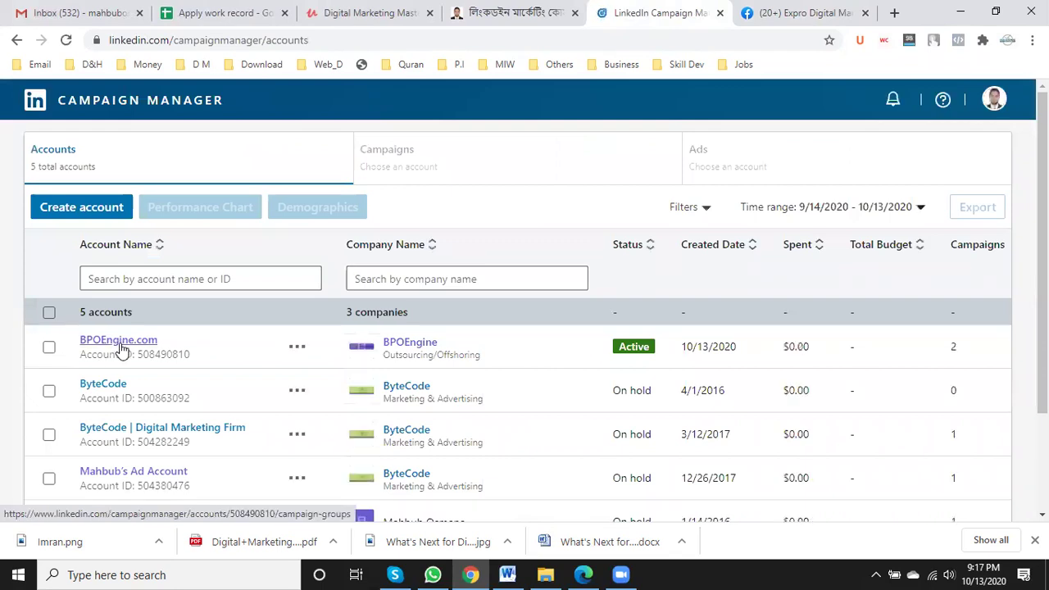
Step: Open the BPOEngine.com ad account and start a new campaign from its Campaign Groups page
{"action": "scroll", "coordinate": [686, 347], "scroll_direction": "down", "scroll_amount": 2}
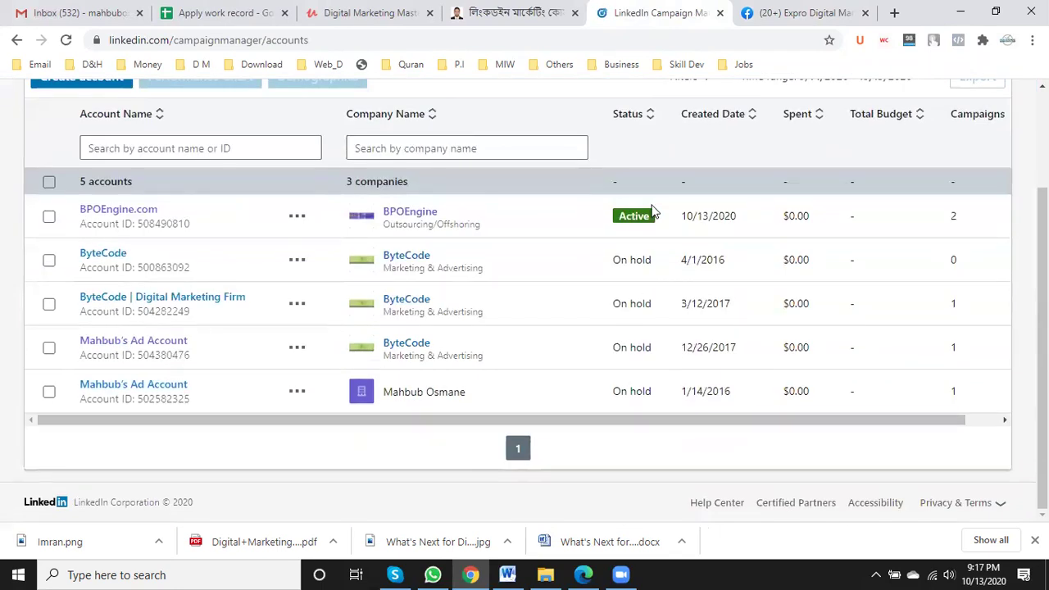
{"action": "left_click", "coordinate": [123, 215]}
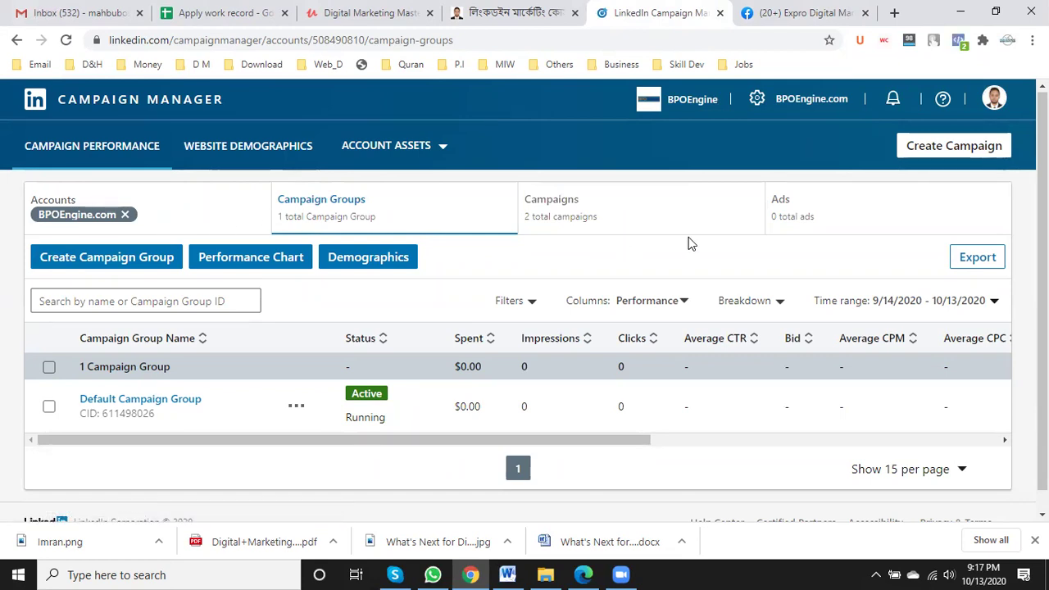
{"action": "left_click", "coordinate": [934, 149]}
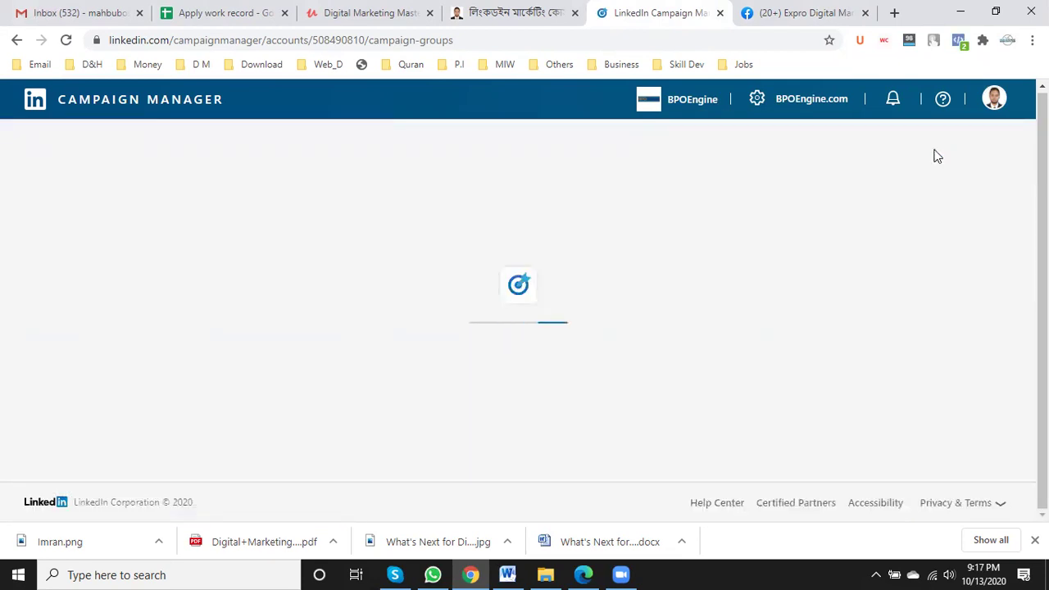
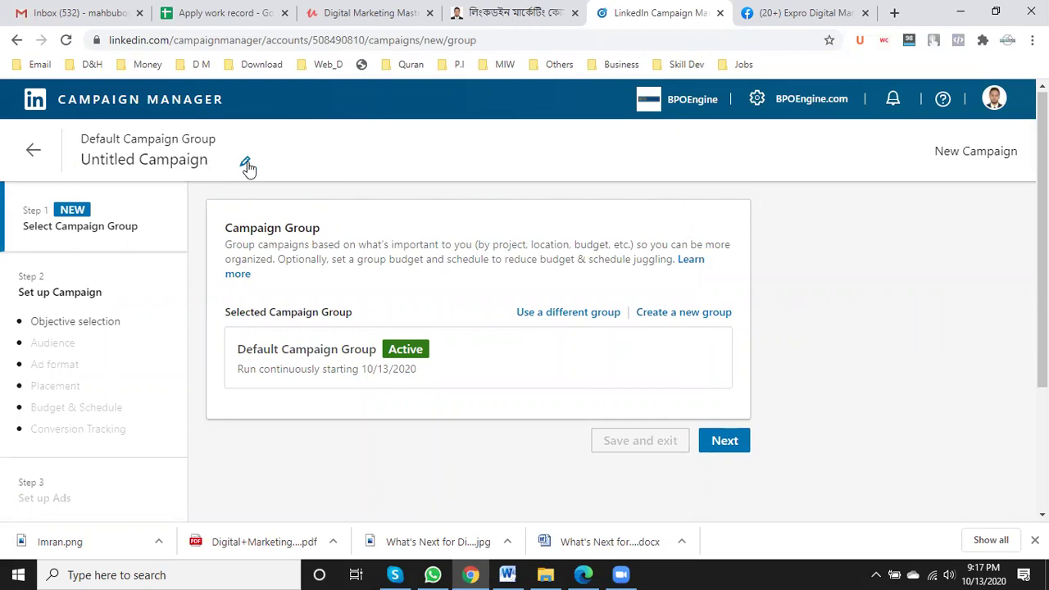
Step: Edit the campaign name, fixing a typo, so it reads 'BPOEngine Web Traffic'
{"action": "left_click", "coordinate": [210, 163]}
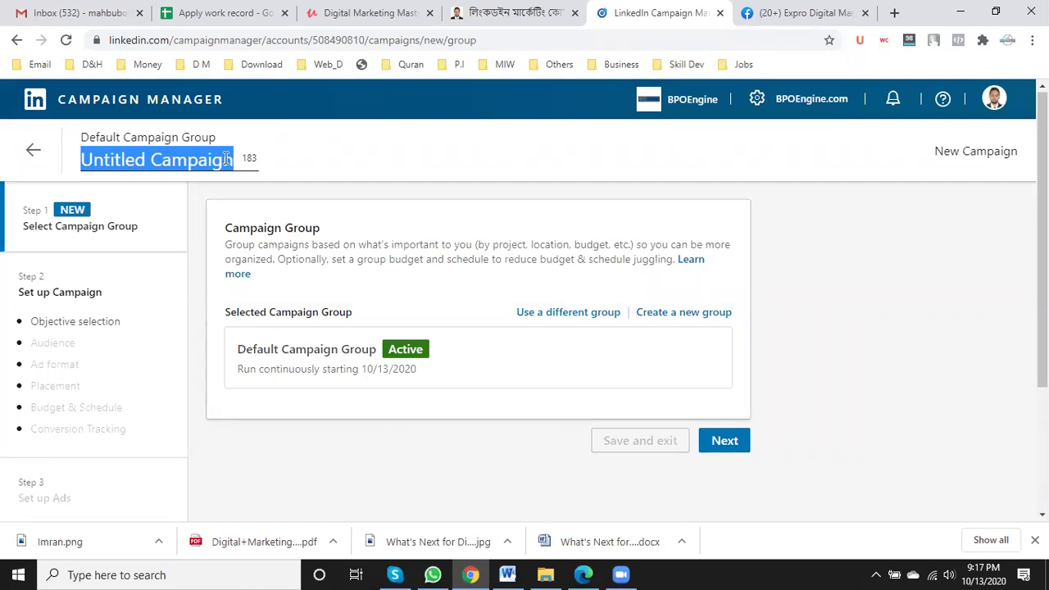
{"action": "type", "text": "BPO"}
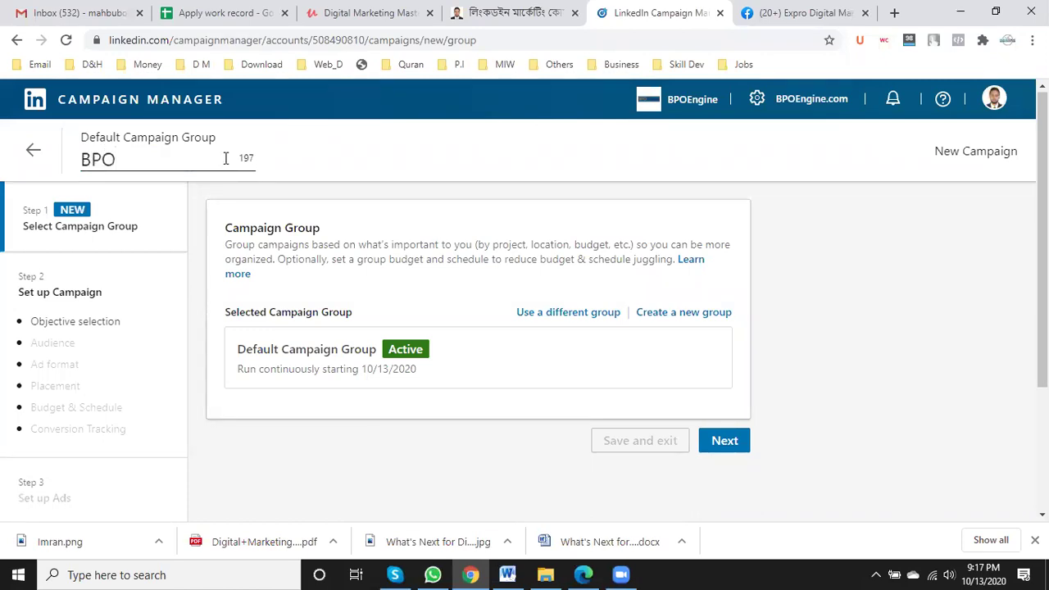
{"action": "type", "text": "Engine "}
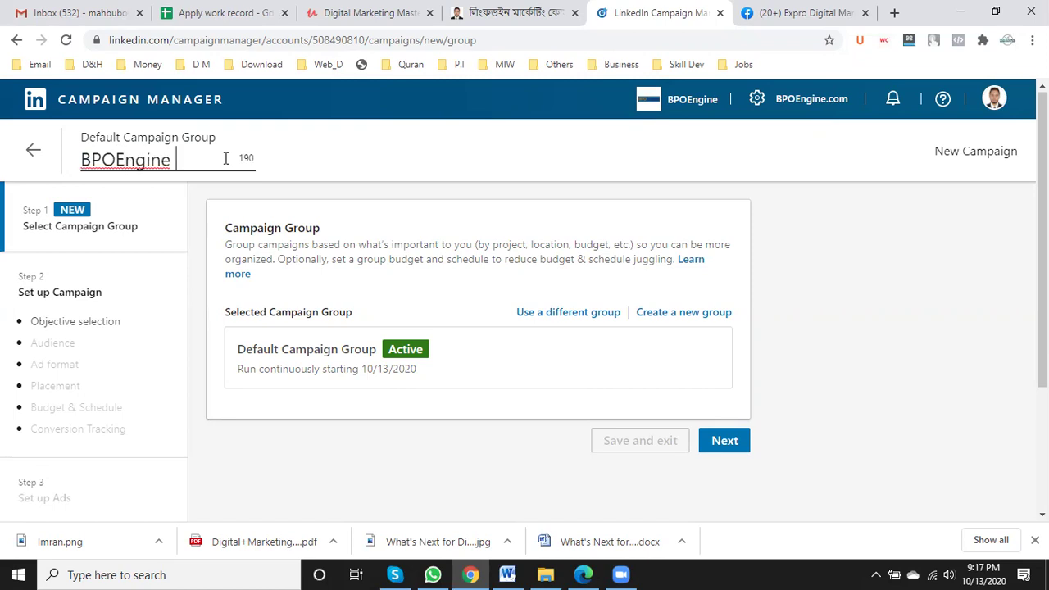
{"action": "type", "text": "Web Traffic"}
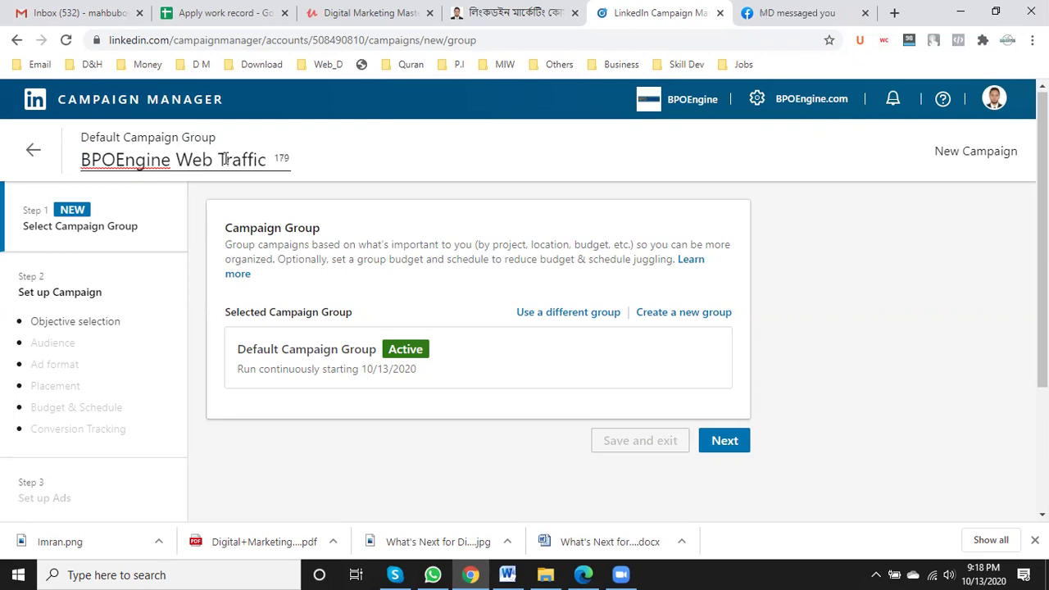
Step: Continue to campaign setup and choose Website visits under Consideration as the objective
{"action": "left_click", "coordinate": [725, 442]}
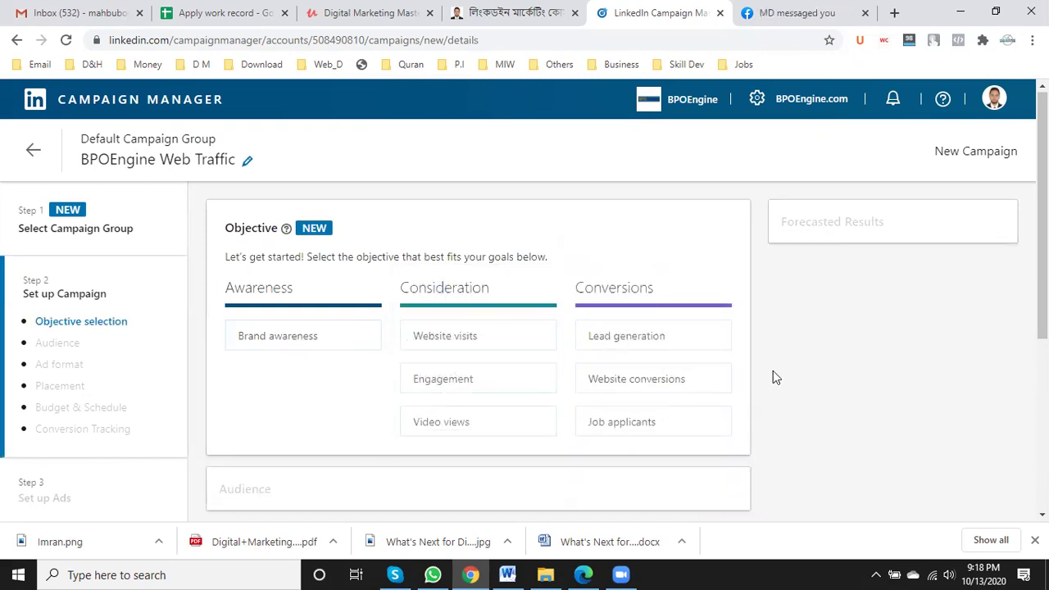
{"action": "scroll", "coordinate": [498, 449], "scroll_direction": "down", "scroll_amount": 1}
{"action": "scroll", "coordinate": [500, 449], "scroll_direction": "down", "scroll_amount": 1}
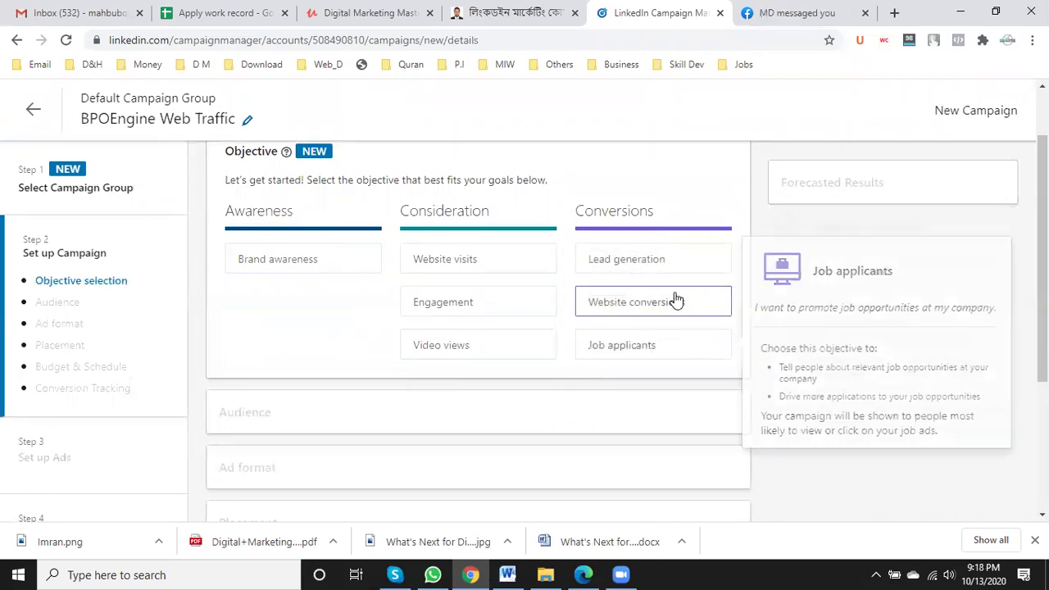
{"action": "mouse_move", "coordinate": [674, 298]}
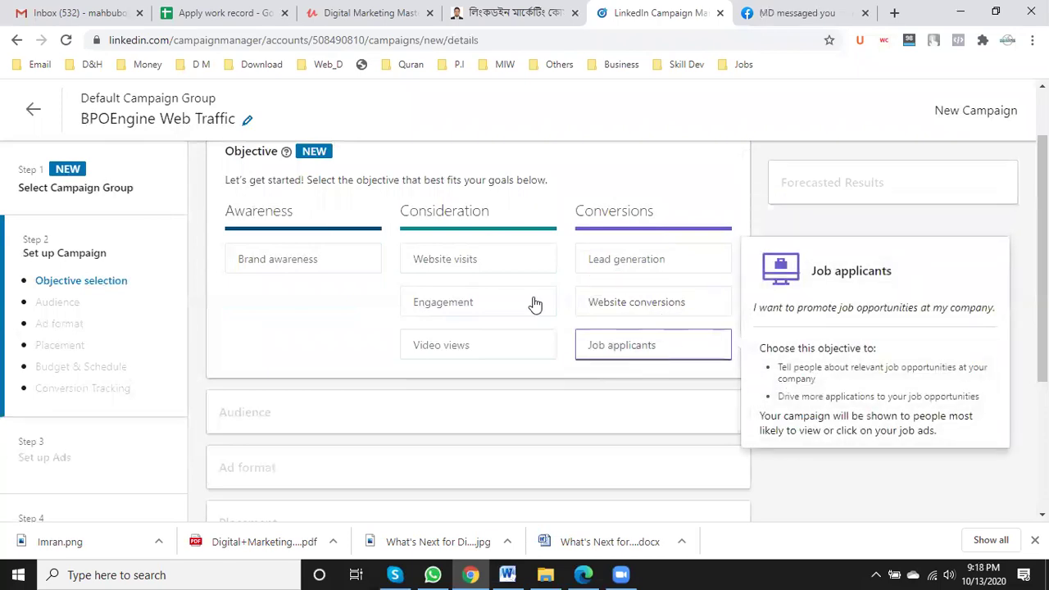
{"action": "mouse_move", "coordinate": [463, 259]}
{"action": "left_click", "coordinate": [510, 260]}
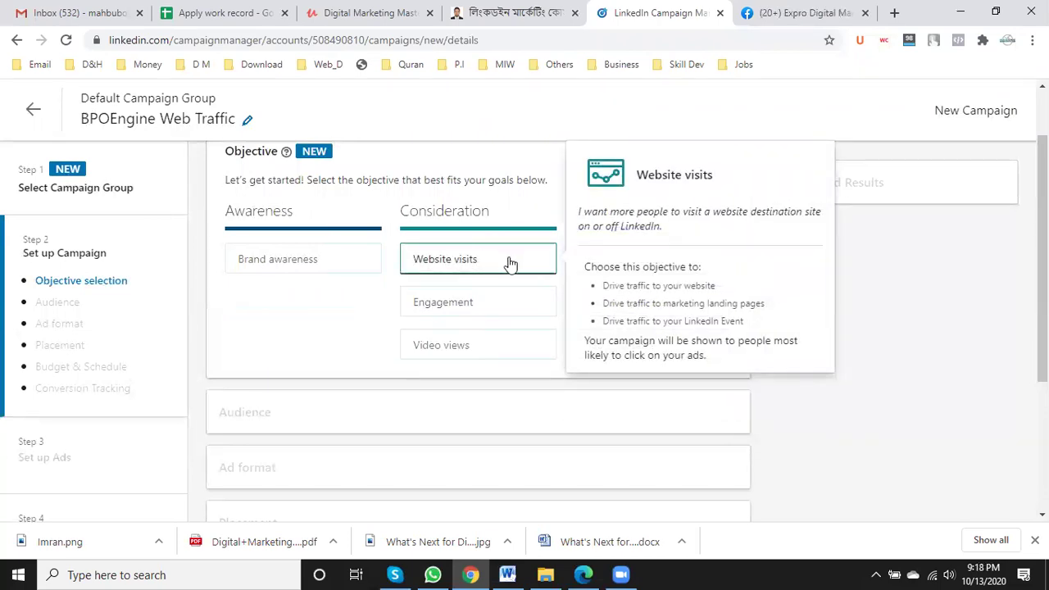
{"action": "scroll", "coordinate": [329, 333], "scroll_direction": "down", "scroll_amount": 1}
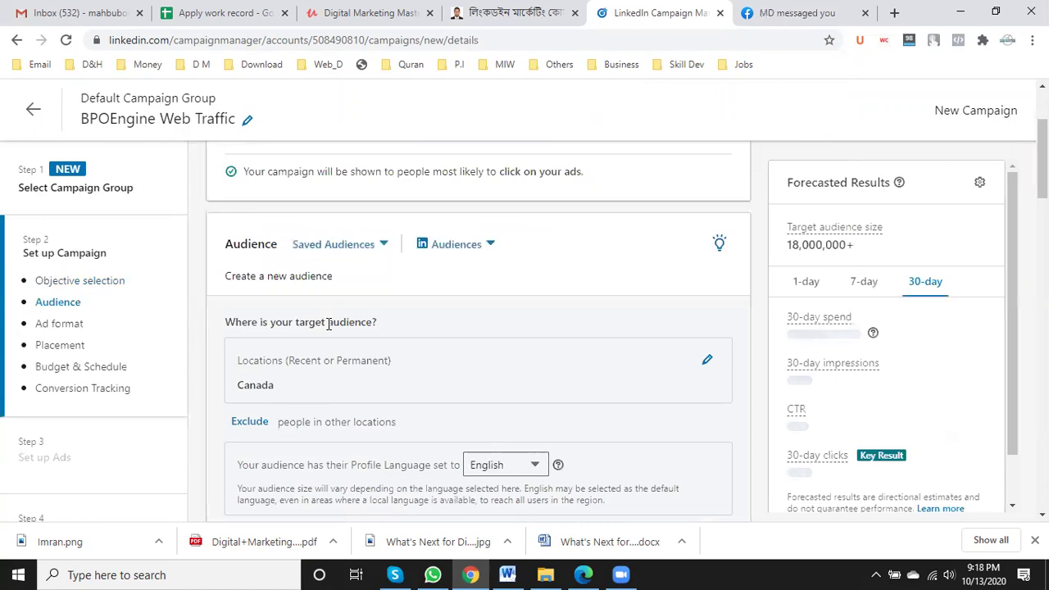
{"action": "scroll", "coordinate": [353, 358], "scroll_direction": "down", "scroll_amount": 2}
Step: Edit the audience locations and remove Canada, leaving the location type unchanged
{"action": "scroll", "coordinate": [353, 358], "scroll_direction": "down", "scroll_amount": 1}
{"action": "scroll", "coordinate": [539, 320], "scroll_direction": "up", "scroll_amount": 2}
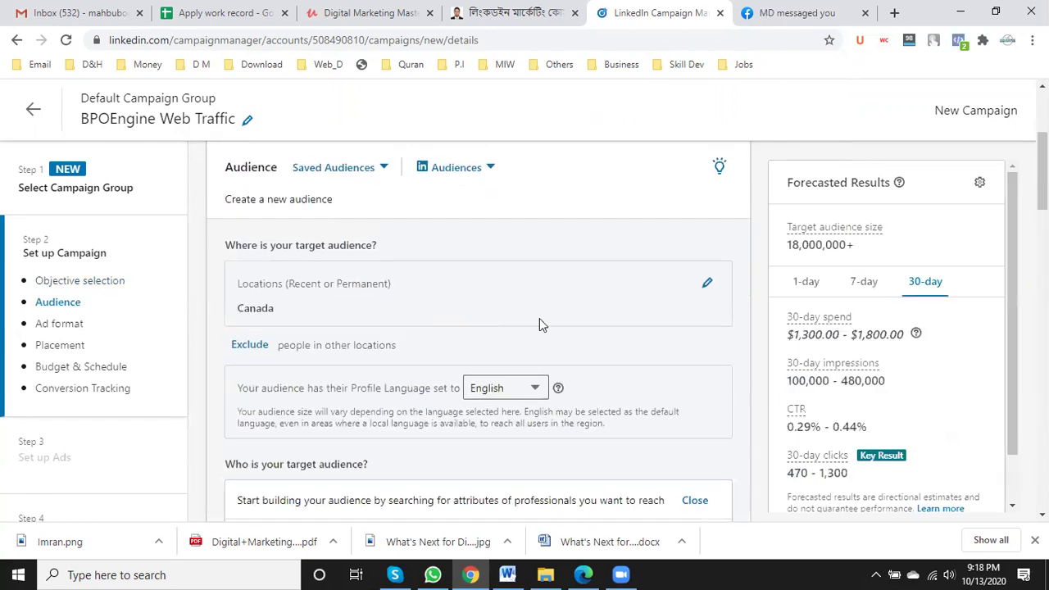
{"action": "left_click", "coordinate": [707, 286]}
{"action": "scroll", "coordinate": [449, 319], "scroll_direction": "down", "scroll_amount": 2}
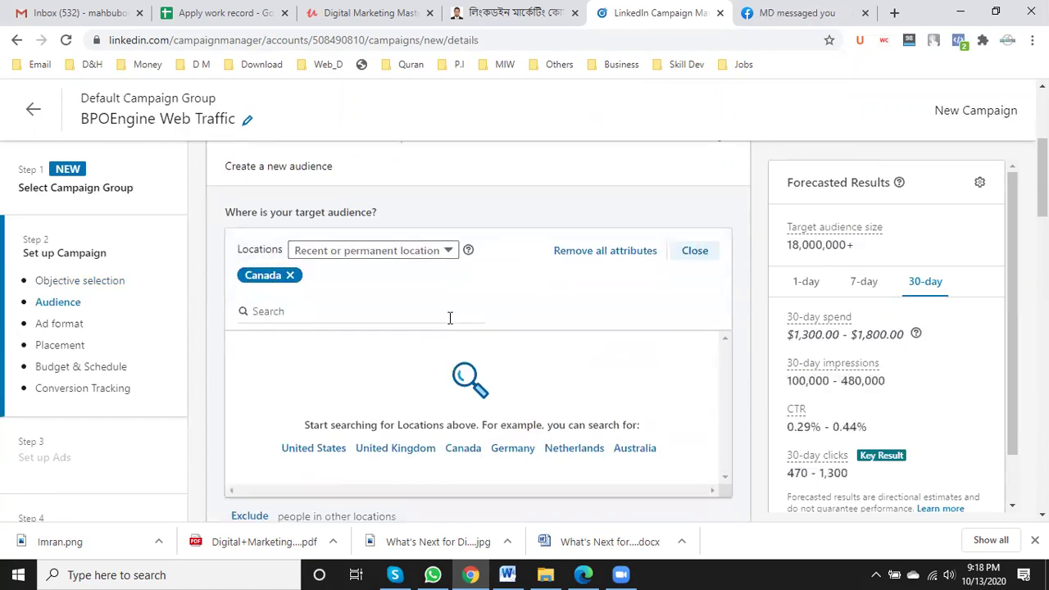
{"action": "scroll", "coordinate": [449, 319], "scroll_direction": "up", "scroll_amount": 3}
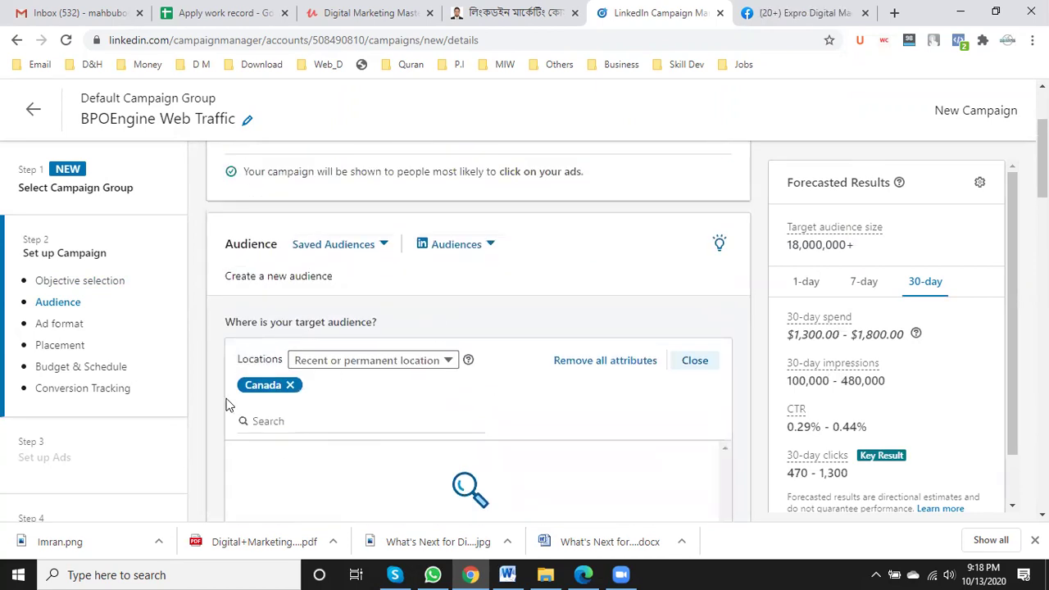
{"action": "left_click", "coordinate": [288, 385]}
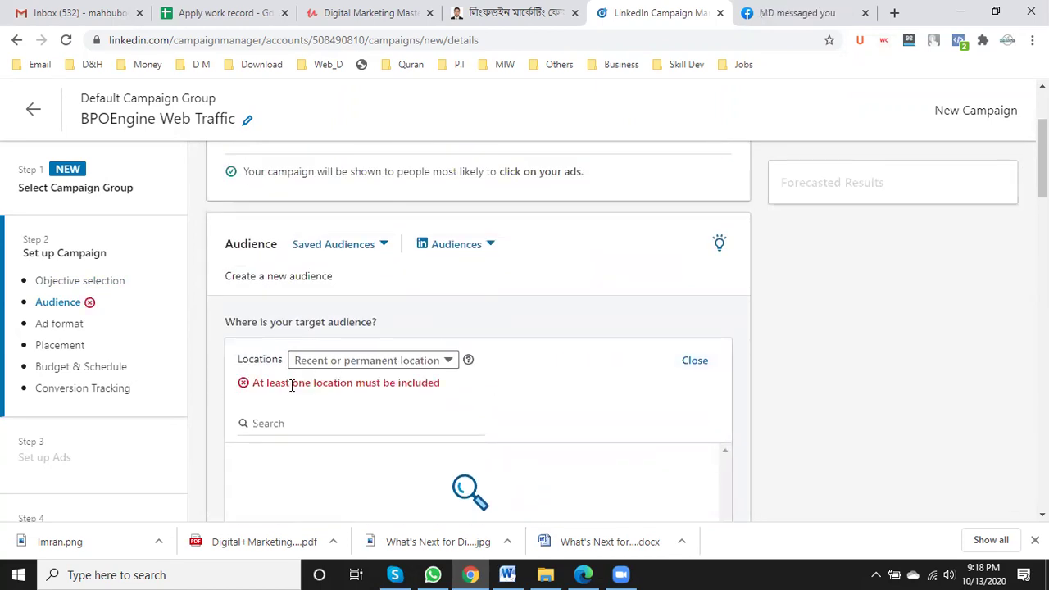
{"action": "left_click", "coordinate": [393, 358]}
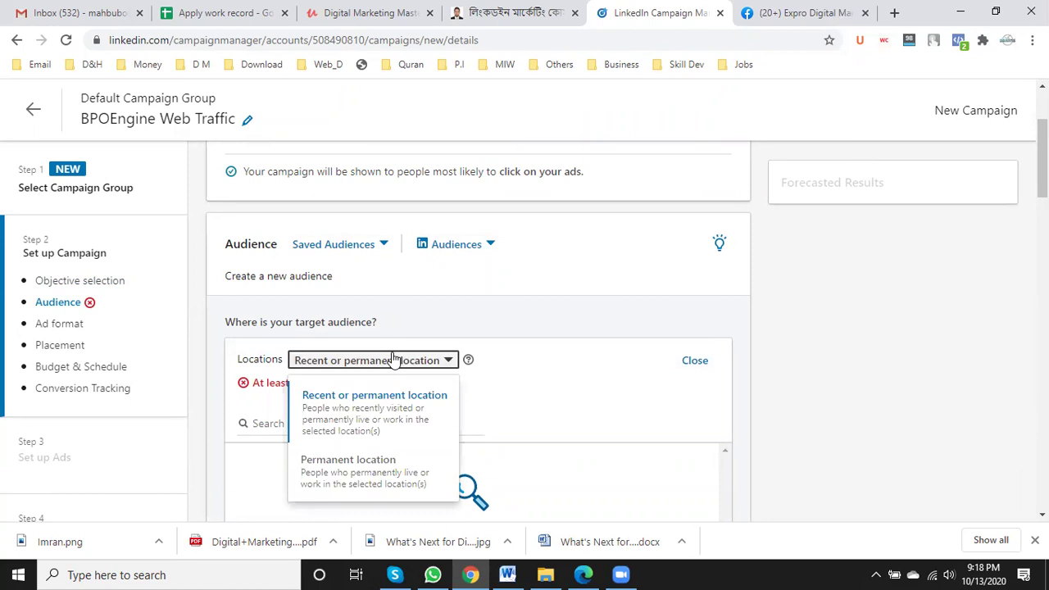
{"action": "left_click", "coordinate": [518, 305]}
{"action": "scroll", "coordinate": [488, 353], "scroll_direction": "down", "scroll_amount": 2}
Step: Search 'Dhaka' and include Dhaka, Bangladesh as the target location
{"action": "left_click", "coordinate": [281, 271]}
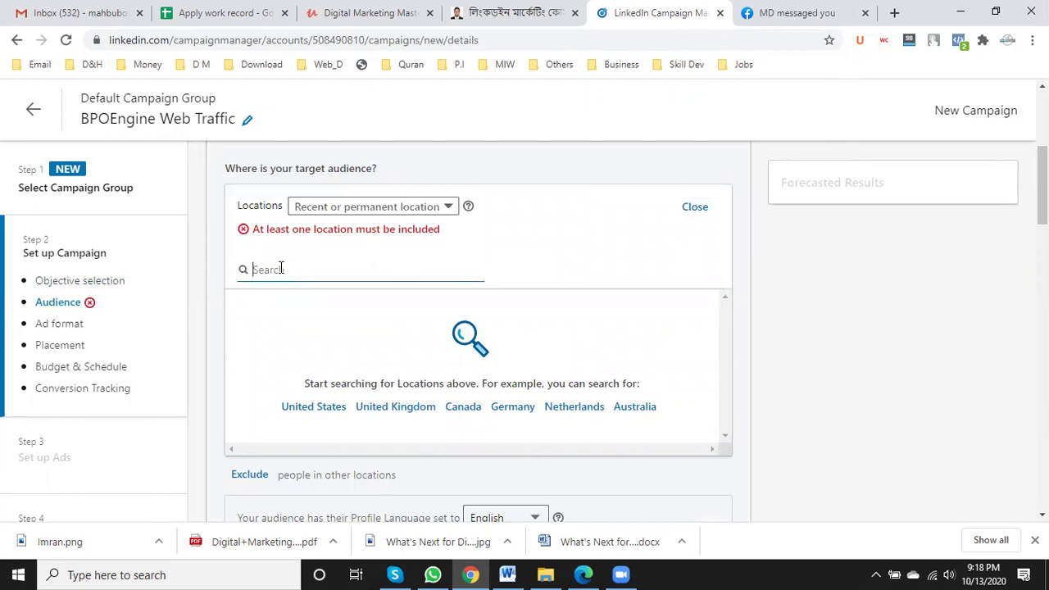
{"action": "type", "text": "Dhaka"}
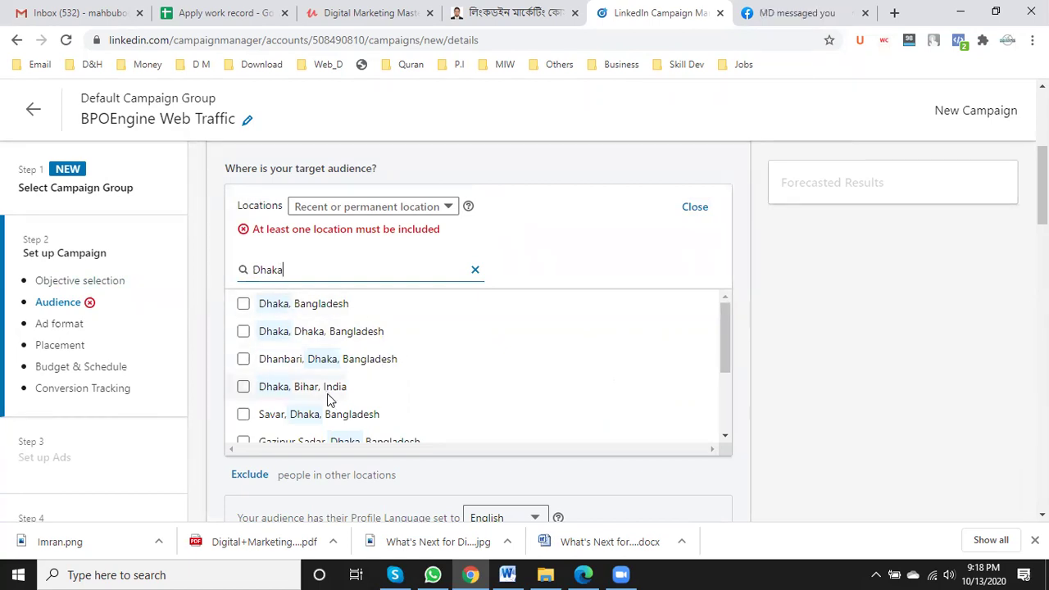
{"action": "scroll", "coordinate": [328, 399], "scroll_direction": "down", "scroll_amount": 3}
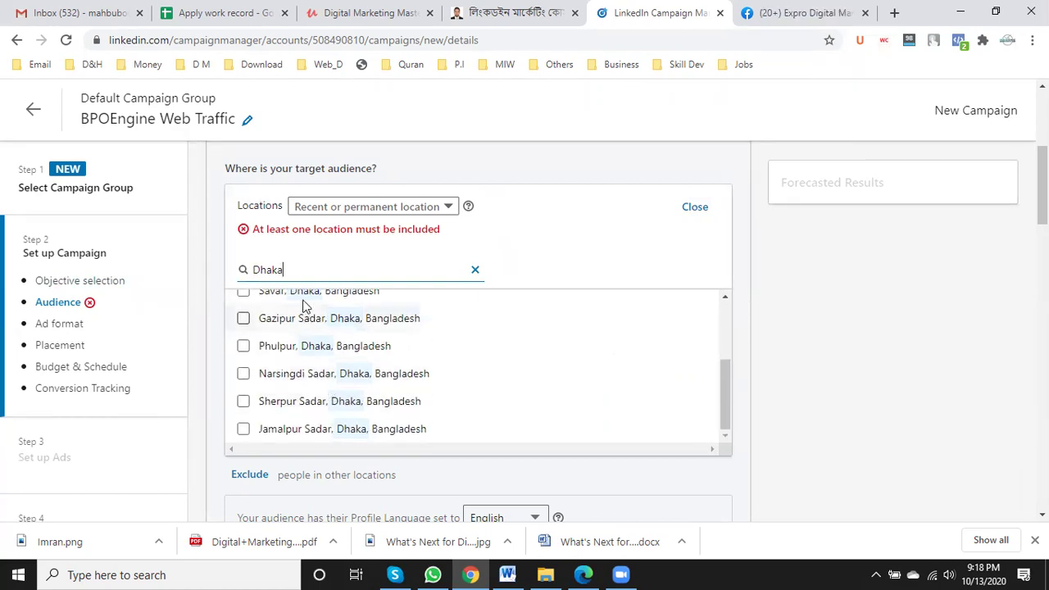
{"action": "scroll", "coordinate": [310, 311], "scroll_direction": "up", "scroll_amount": 3}
{"action": "left_click", "coordinate": [243, 303]}
{"action": "left_click", "coordinate": [244, 303]}
{"action": "left_click", "coordinate": [244, 303]}
{"action": "left_click", "coordinate": [244, 303]}
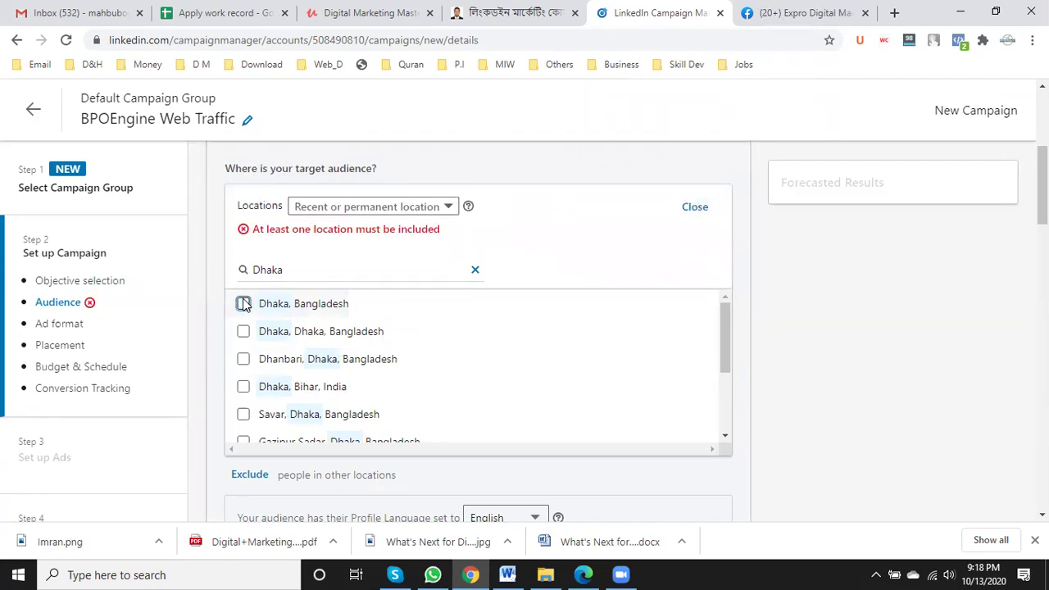
{"action": "left_click", "coordinate": [243, 303]}
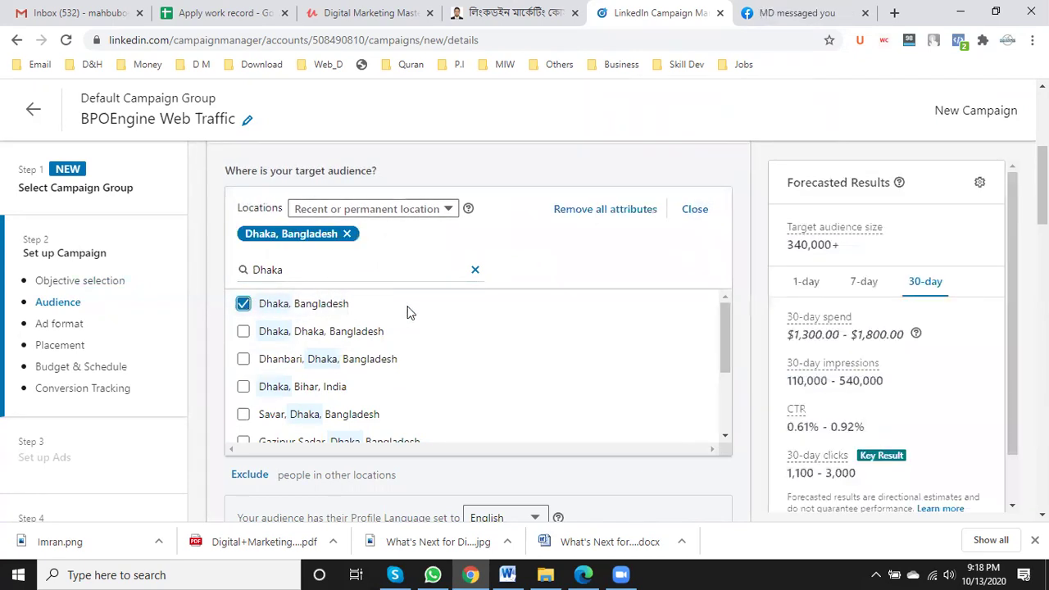
{"action": "scroll", "coordinate": [508, 318], "scroll_direction": "down", "scroll_amount": 1}
Step: Narrow the audience via Audience attributes > Company > Company Follower of
{"action": "scroll", "coordinate": [508, 318], "scroll_direction": "down", "scroll_amount": 5}
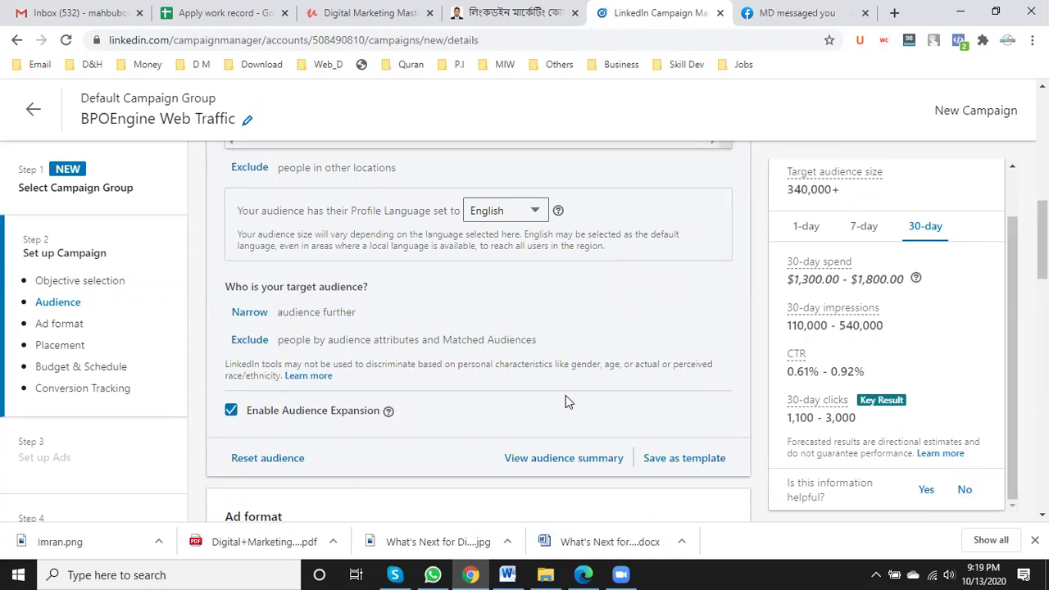
{"action": "left_click", "coordinate": [246, 313]}
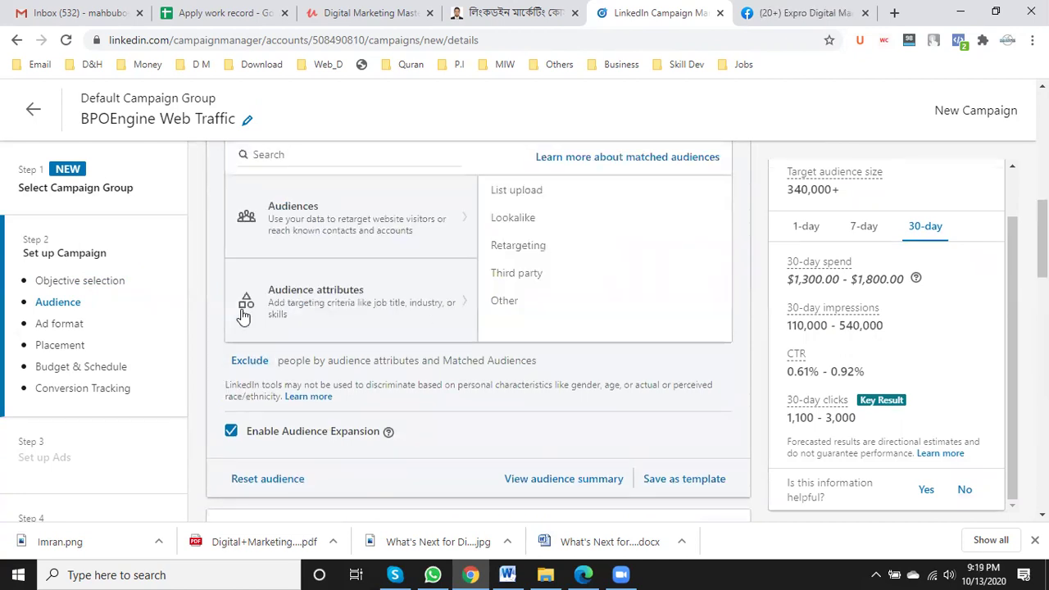
{"action": "scroll", "coordinate": [672, 206], "scroll_direction": "up", "scroll_amount": 1}
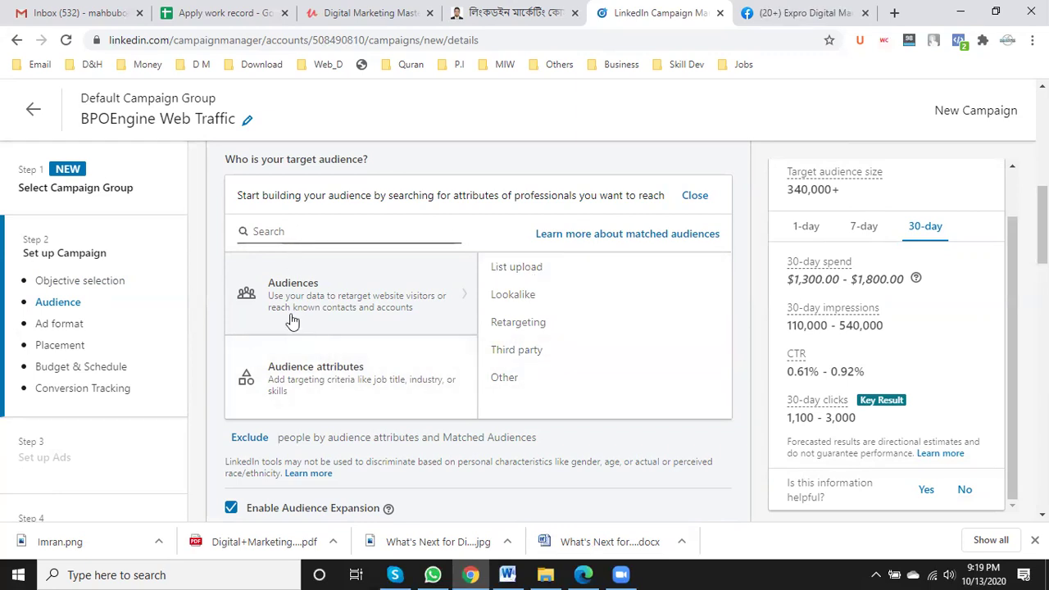
{"action": "left_click", "coordinate": [293, 373]}
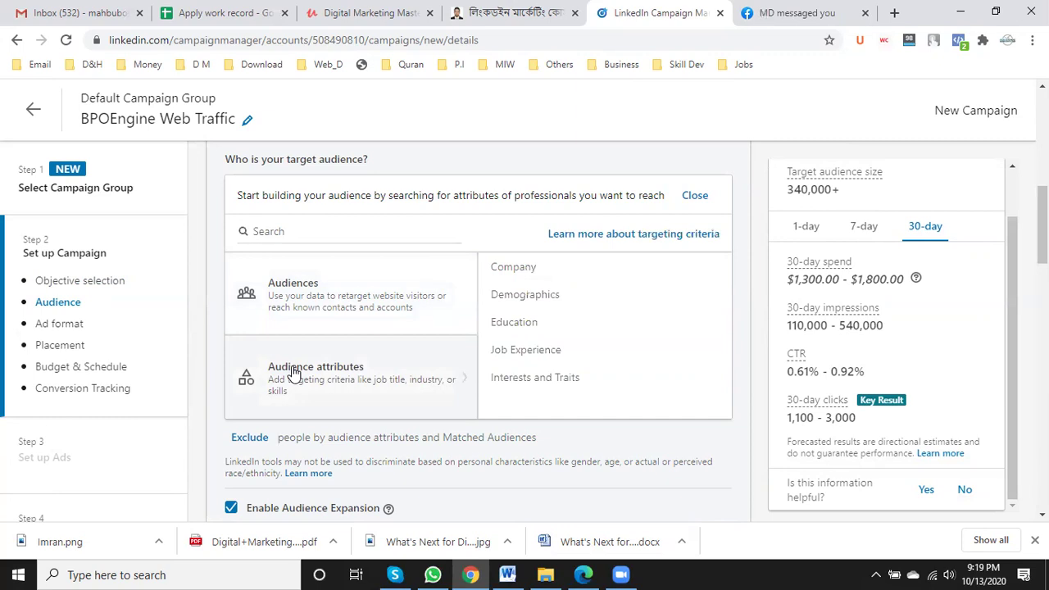
{"action": "left_click", "coordinate": [521, 270]}
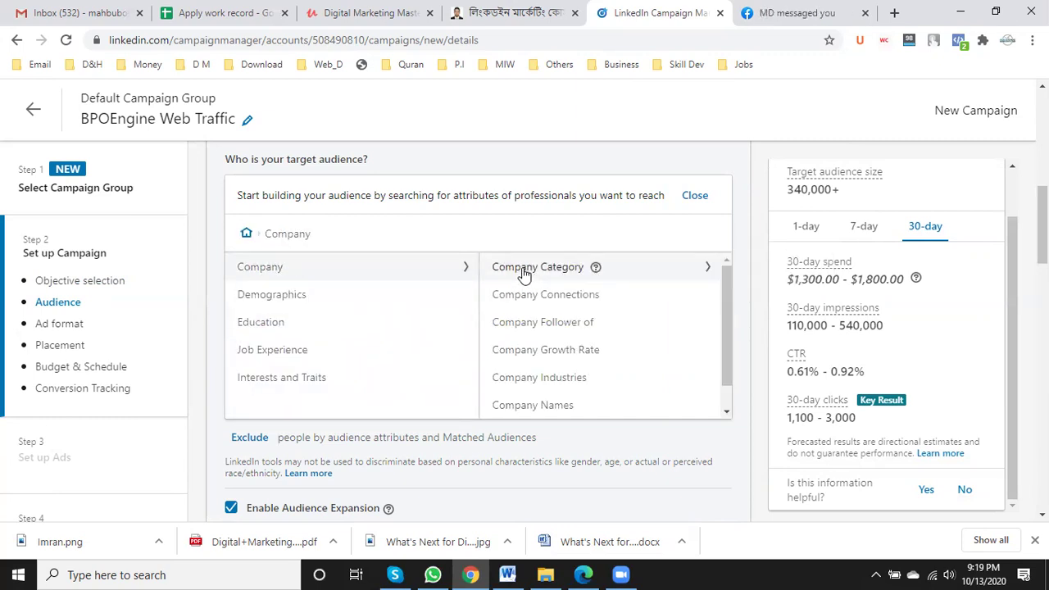
{"action": "left_click", "coordinate": [549, 325]}
Step: Select BPOEngine as the followed company, leaving the audience too small to launch
{"action": "left_click", "coordinate": [256, 269]}
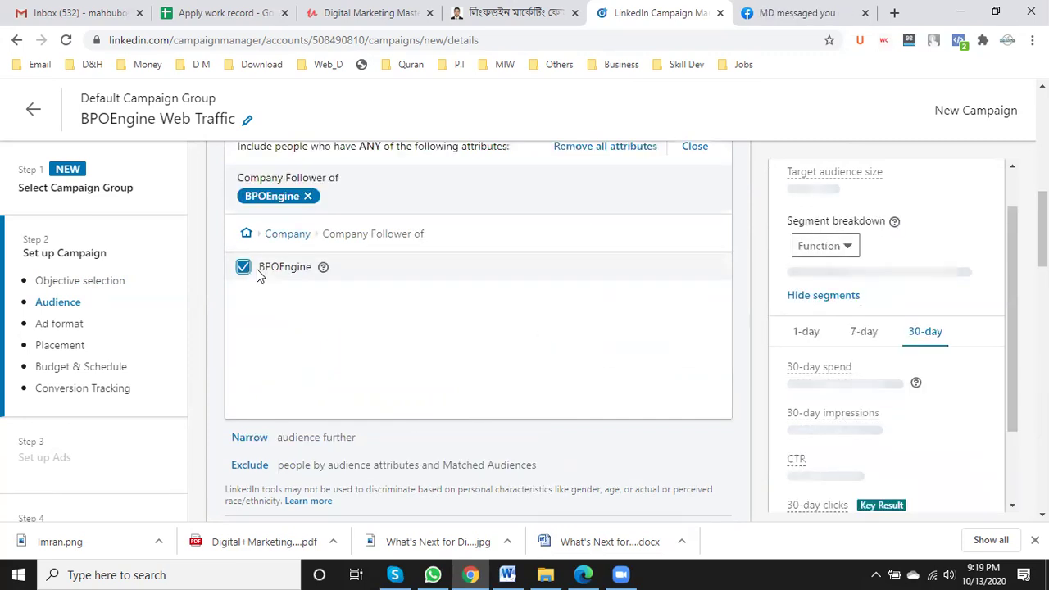
{"action": "scroll", "coordinate": [322, 372], "scroll_direction": "down", "scroll_amount": 2}
{"action": "scroll", "coordinate": [325, 377], "scroll_direction": "up", "scroll_amount": 1}
{"action": "scroll", "coordinate": [328, 378], "scroll_direction": "up", "scroll_amount": 1}
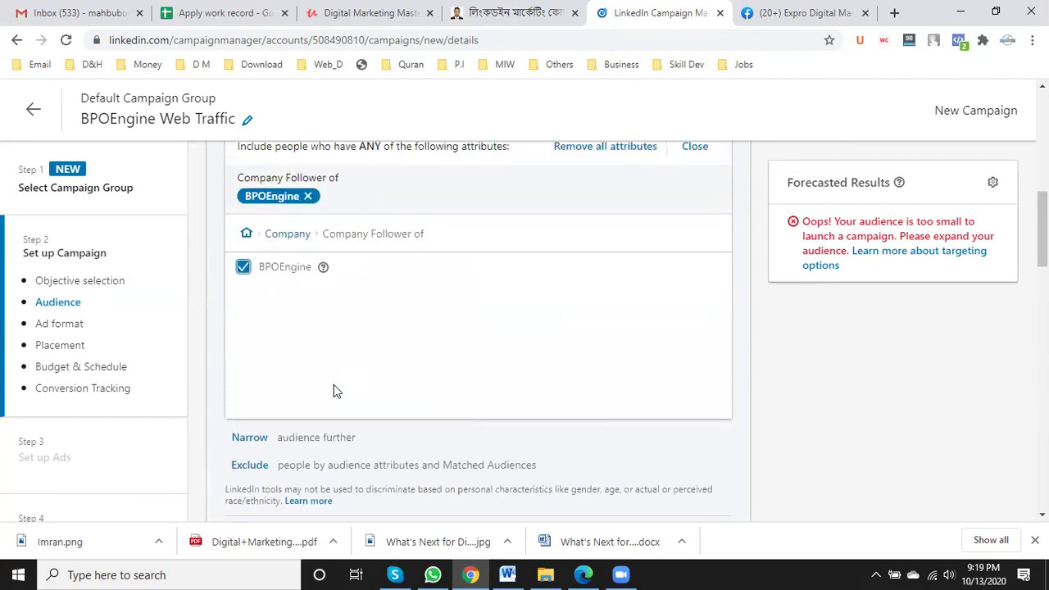
{"action": "scroll", "coordinate": [332, 391], "scroll_direction": "down", "scroll_amount": 1}
{"action": "scroll", "coordinate": [351, 361], "scroll_direction": "up", "scroll_amount": 1}
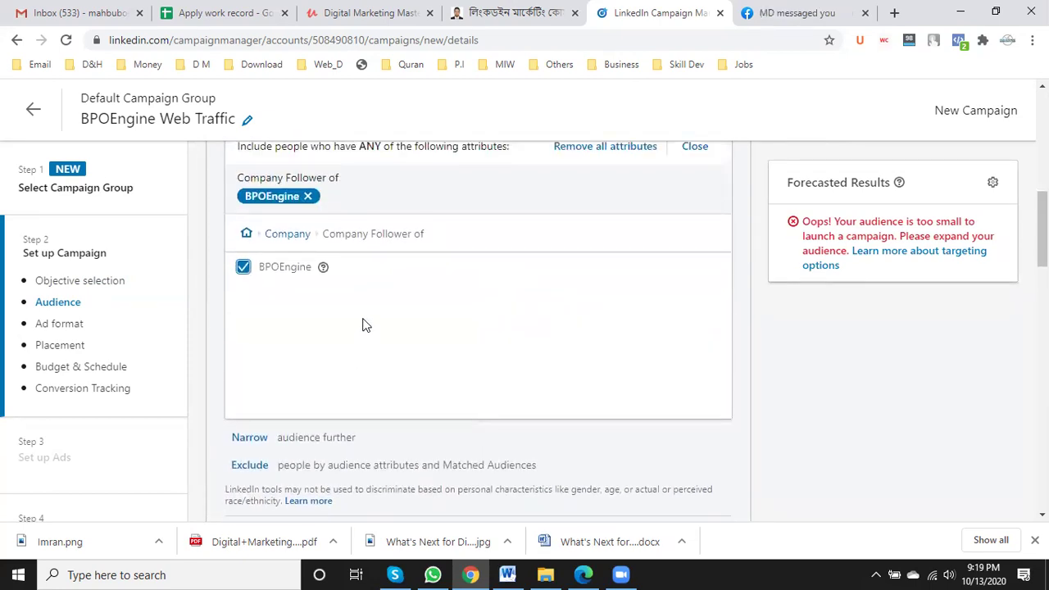
{"action": "scroll", "coordinate": [366, 325], "scroll_direction": "down", "scroll_amount": 2}
{"action": "scroll", "coordinate": [315, 324], "scroll_direction": "up", "scroll_amount": 1}
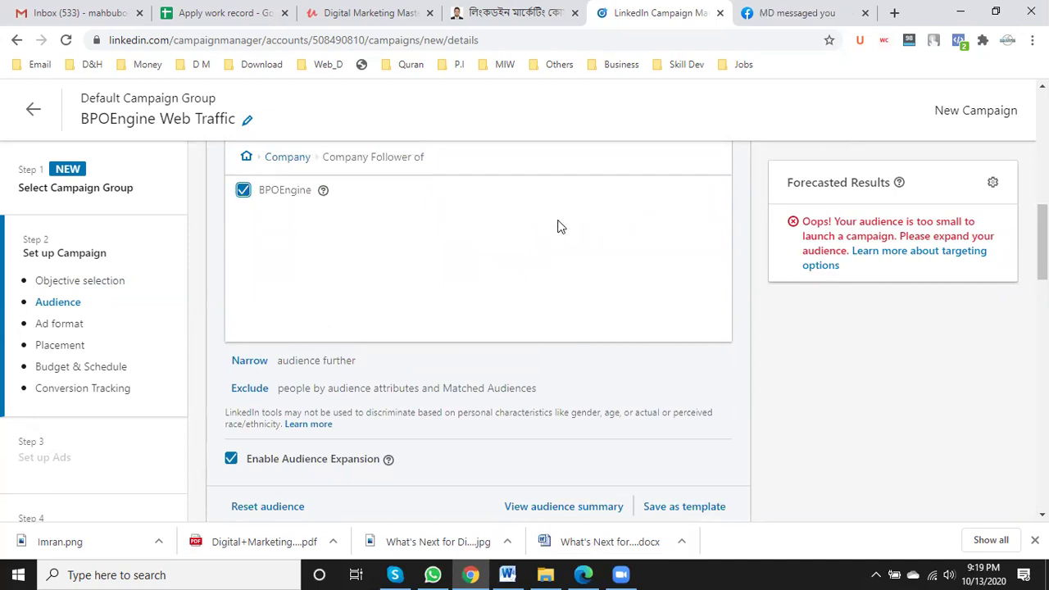
{"action": "scroll", "coordinate": [499, 304], "scroll_direction": "down", "scroll_amount": 2}
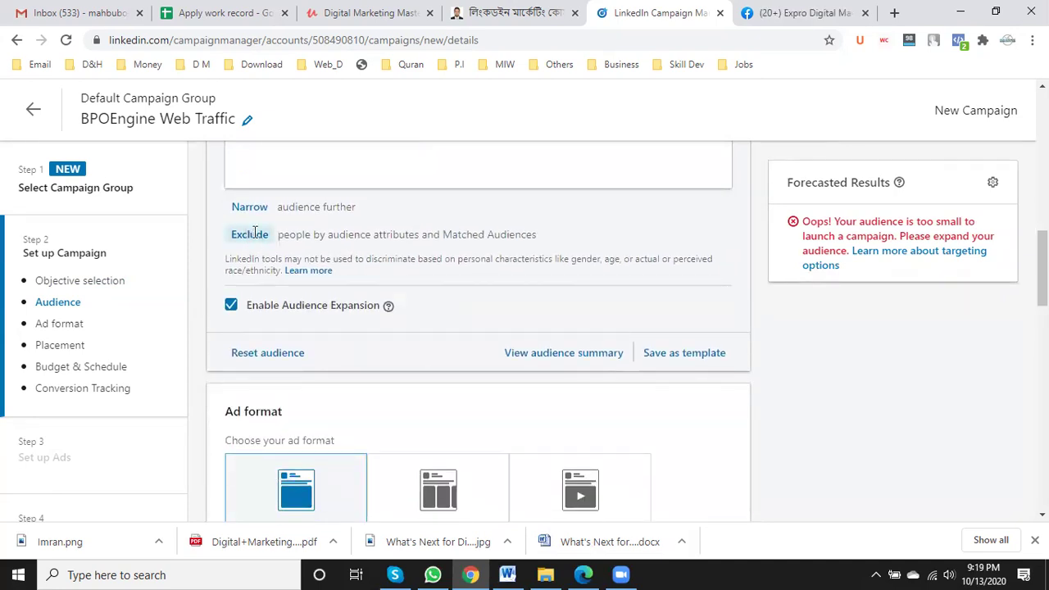
Step: In the Exclude panel, search 'india' and exclude the India-Legal member group
{"action": "left_click", "coordinate": [253, 234]}
{"action": "scroll", "coordinate": [340, 371], "scroll_direction": "down", "scroll_amount": 1}
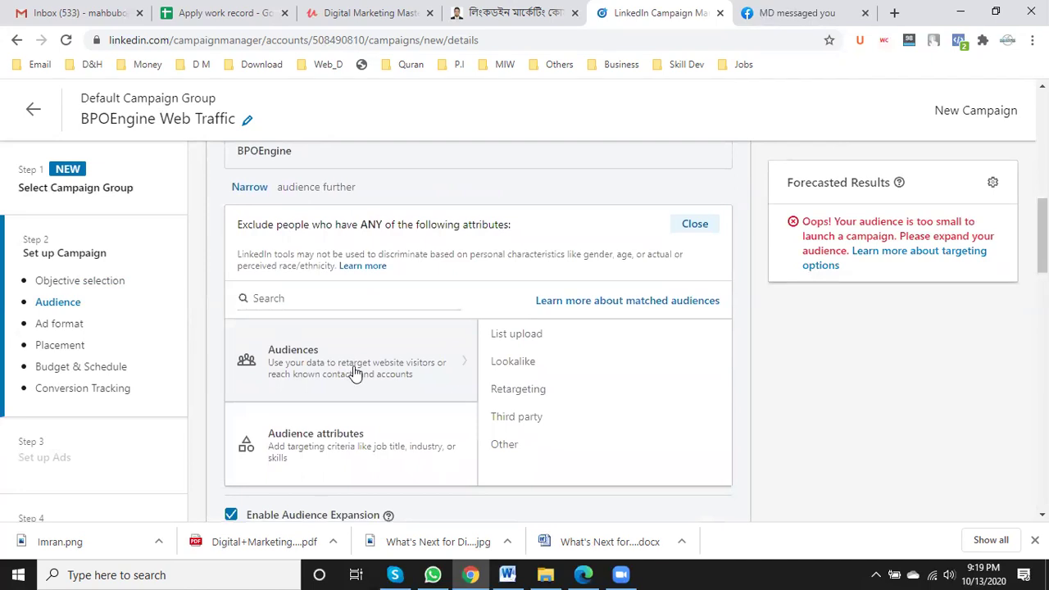
{"action": "left_click", "coordinate": [297, 300]}
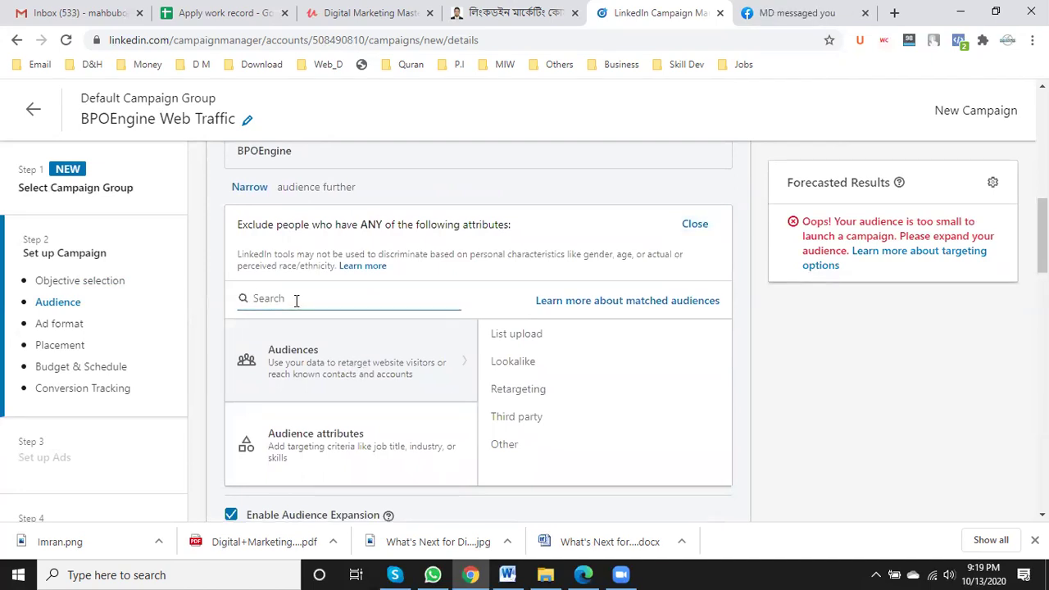
{"action": "type", "text": "india"}
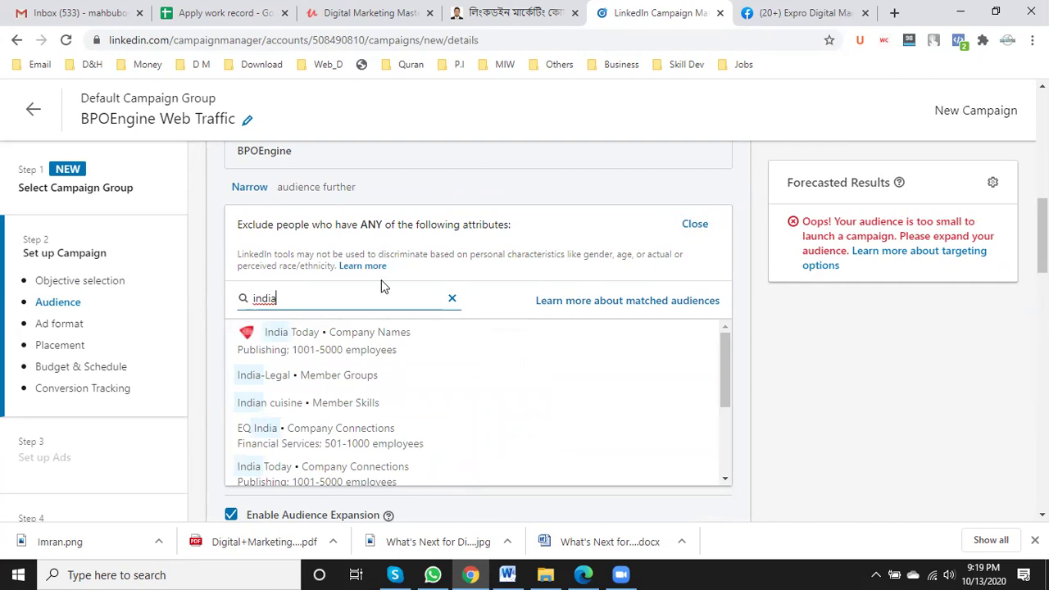
{"action": "left_click", "coordinate": [330, 379]}
{"action": "scroll", "coordinate": [332, 381], "scroll_direction": "down", "scroll_amount": 2}
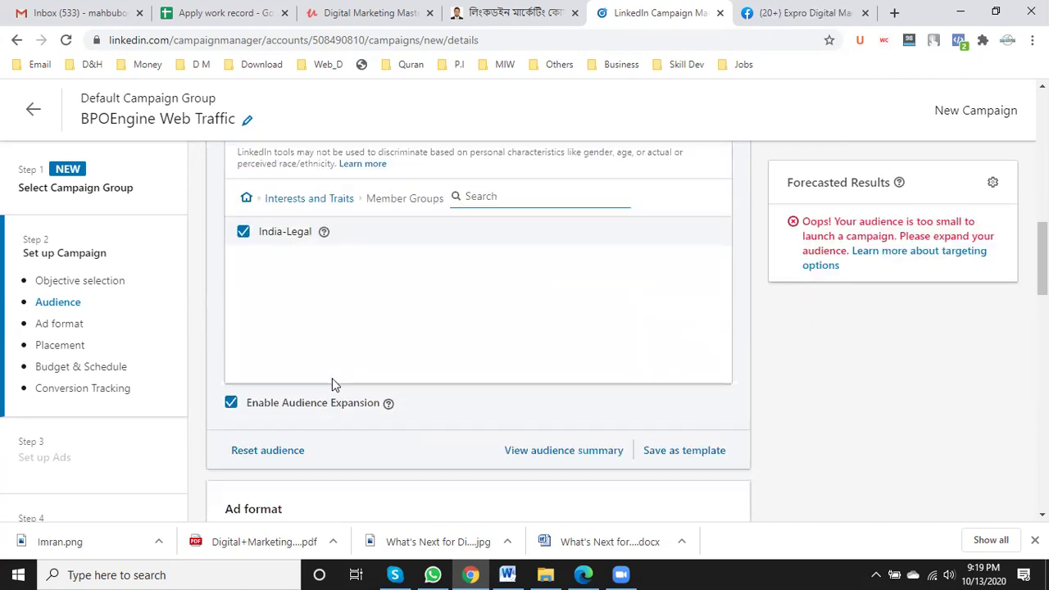
{"action": "scroll", "coordinate": [362, 320], "scroll_direction": "down", "scroll_amount": 2}
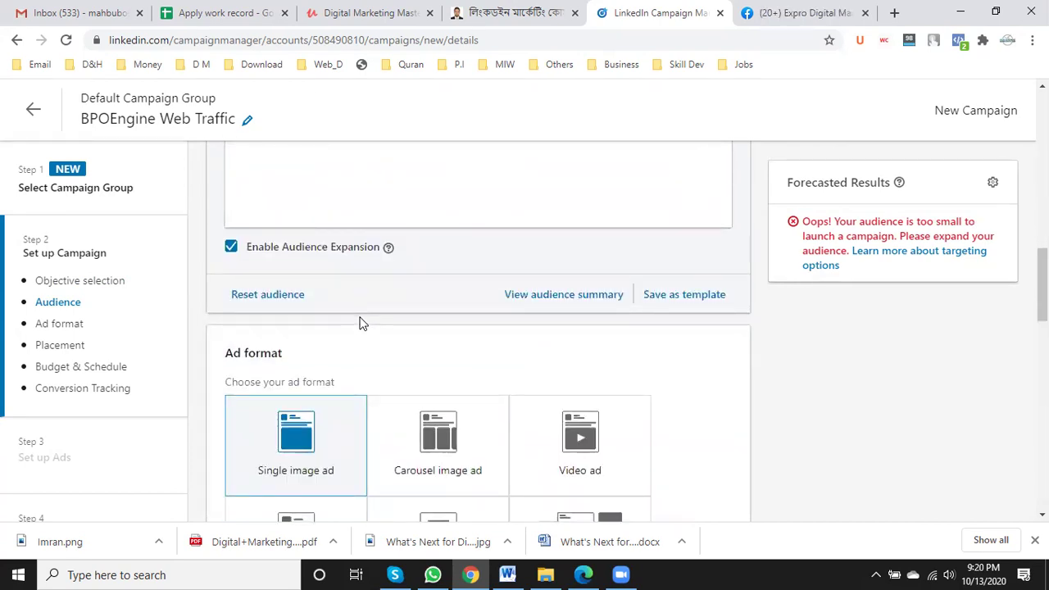
Step: Scroll through the Ad format options down to the Placement section
{"action": "scroll", "coordinate": [369, 309], "scroll_direction": "down", "scroll_amount": 1}
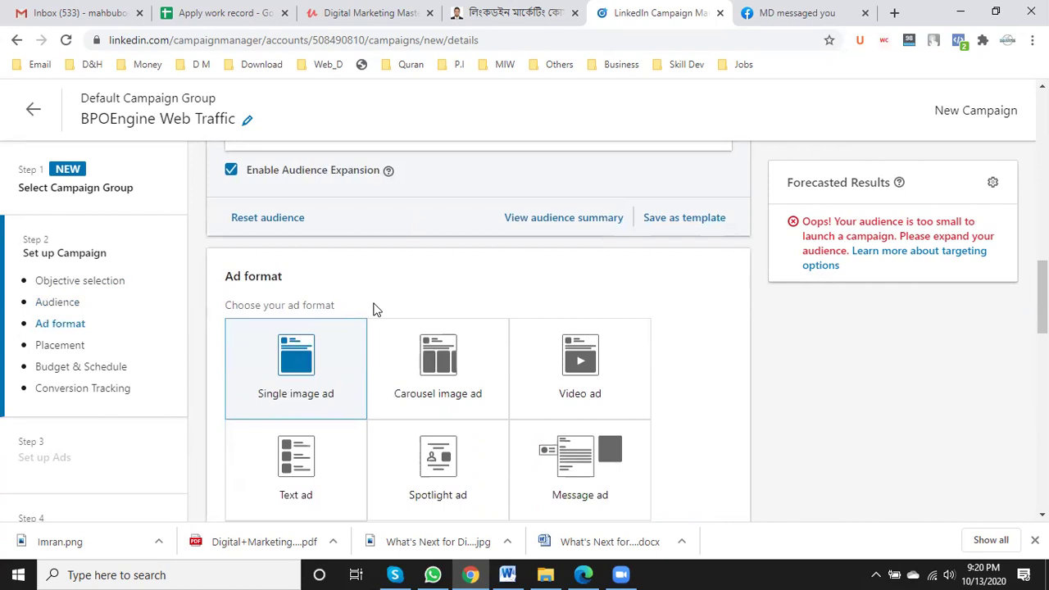
{"action": "scroll", "coordinate": [372, 307], "scroll_direction": "up", "scroll_amount": 3}
{"action": "scroll", "coordinate": [519, 331], "scroll_direction": "down", "scroll_amount": 3}
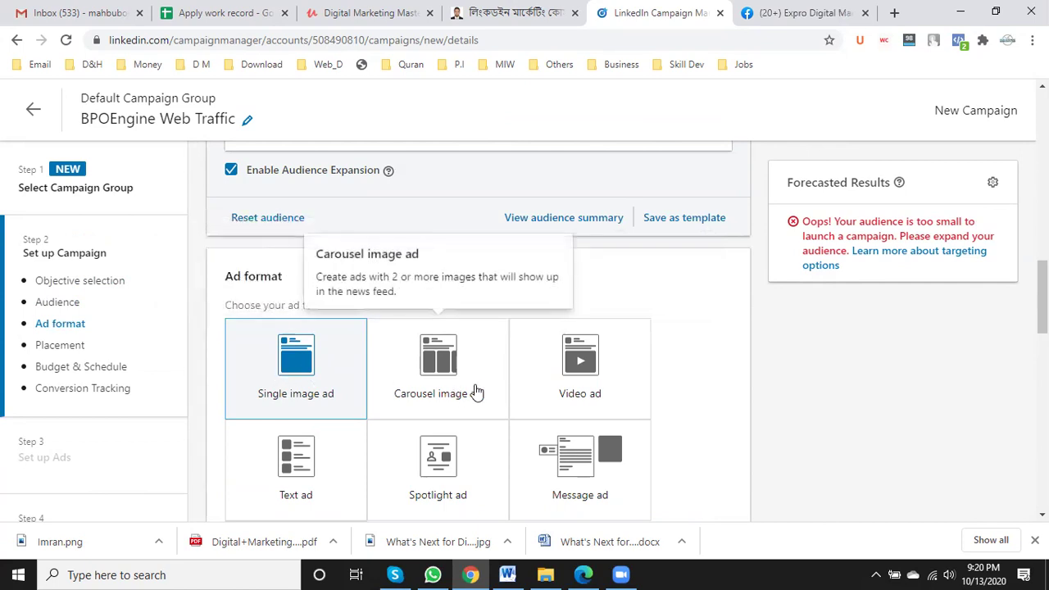
{"action": "scroll", "coordinate": [673, 383], "scroll_direction": "down", "scroll_amount": 1}
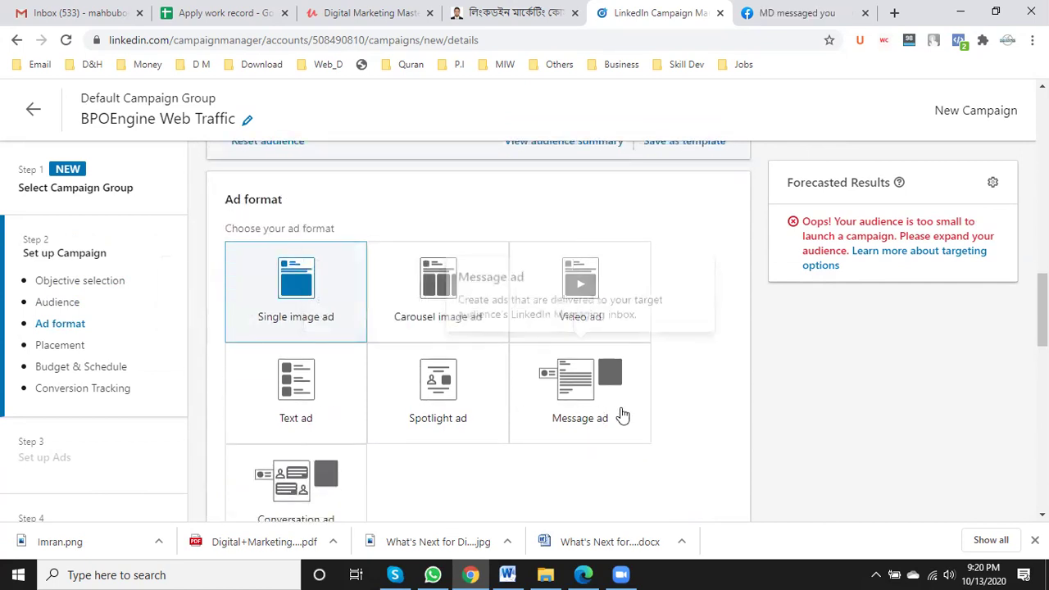
{"action": "scroll", "coordinate": [621, 414], "scroll_direction": "down", "scroll_amount": 1}
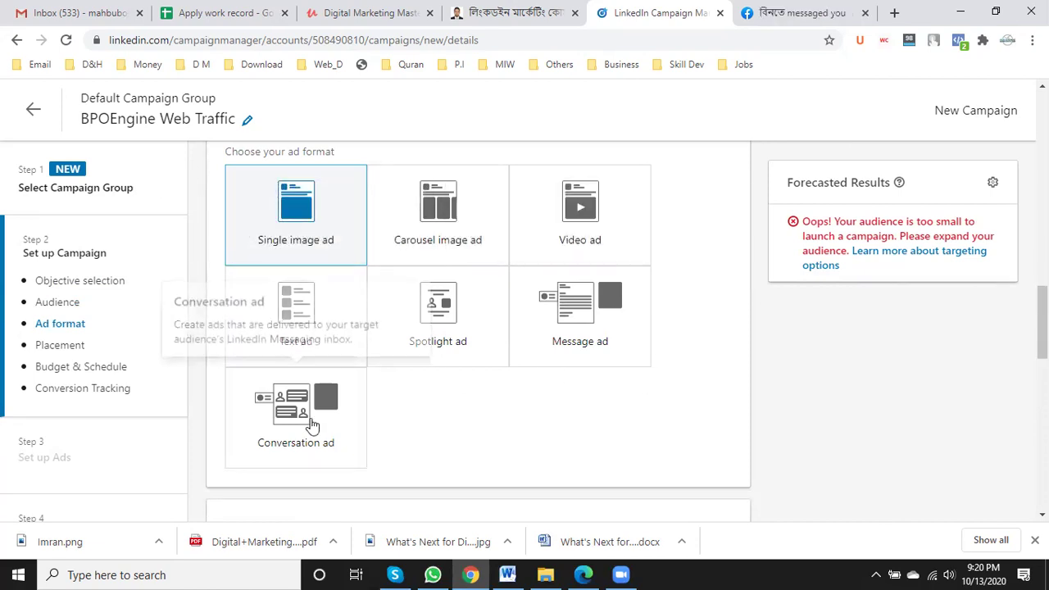
{"action": "scroll", "coordinate": [278, 289], "scroll_direction": "down", "scroll_amount": 4}
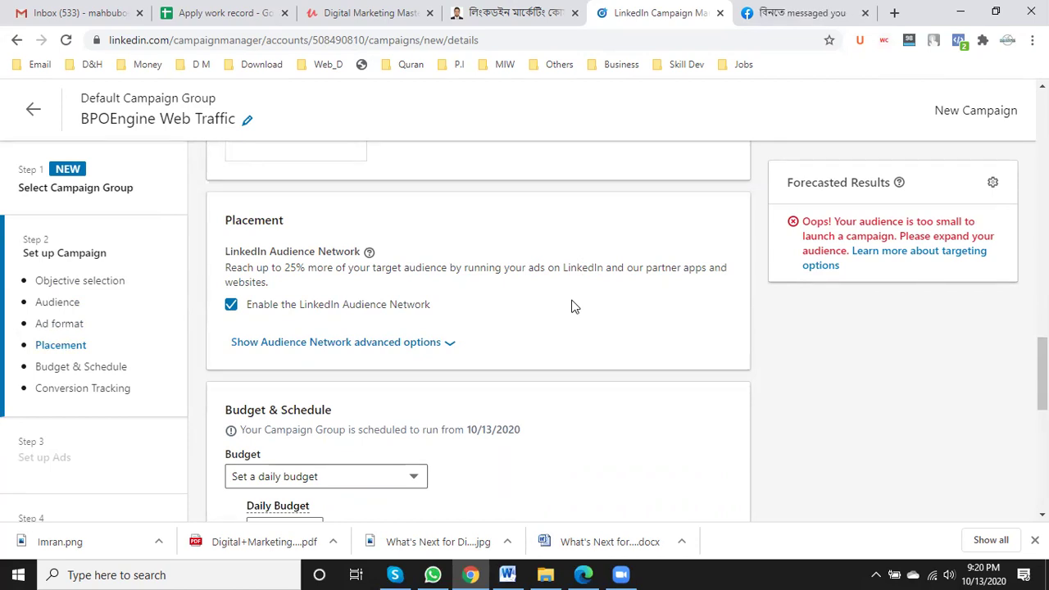
Step: Read the article's Sponsored Content paragraph, then disable the LinkedIn Audience Network in the campaign
{"action": "left_click", "coordinate": [516, 10]}
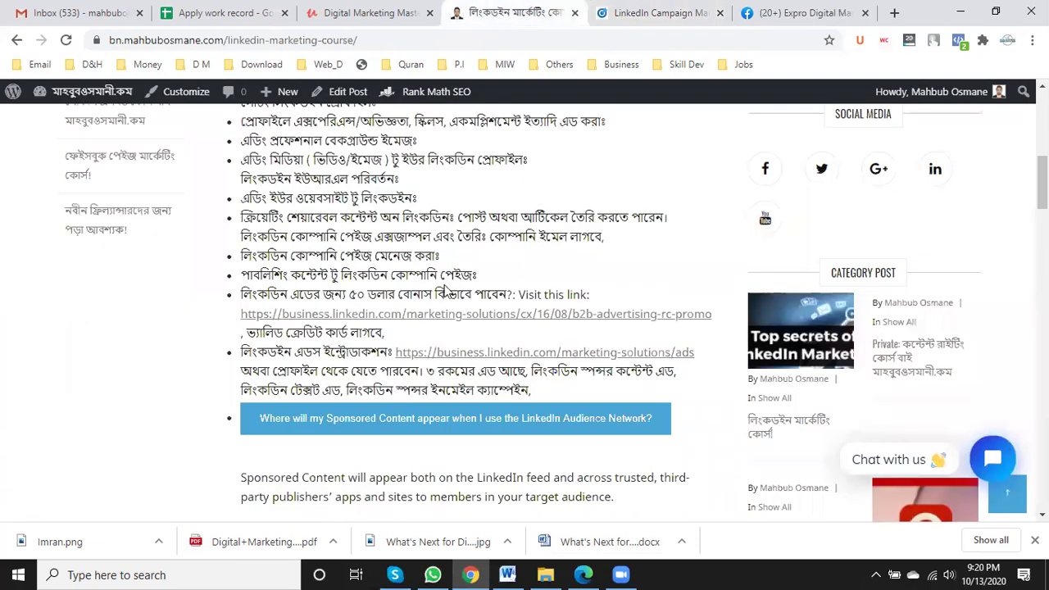
{"action": "scroll", "coordinate": [443, 291], "scroll_direction": "down", "scroll_amount": 3}
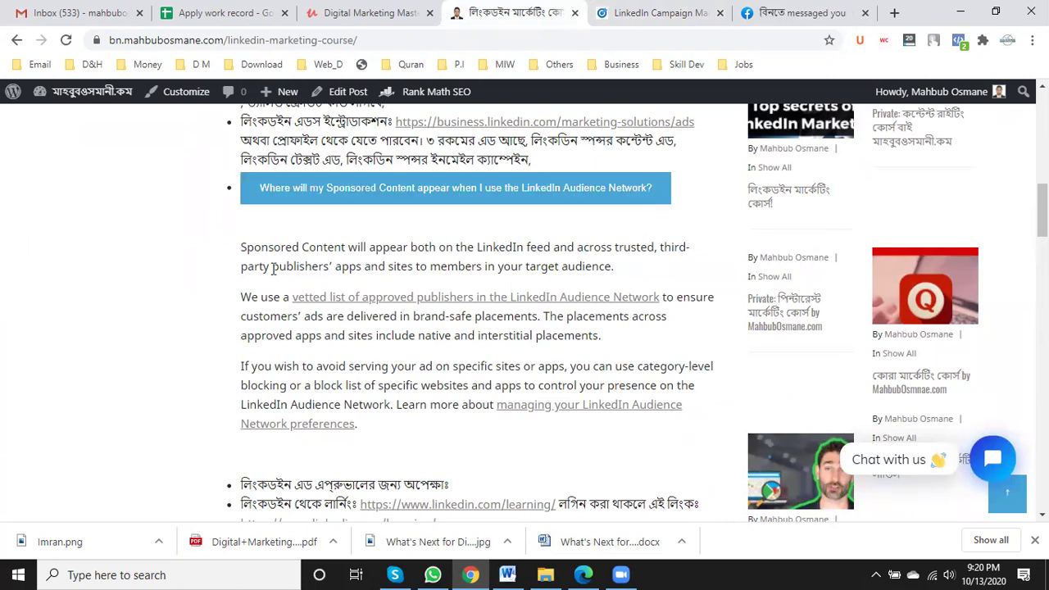
{"action": "left_click_drag", "start_coordinate": [242, 249], "coordinate": [684, 267]}
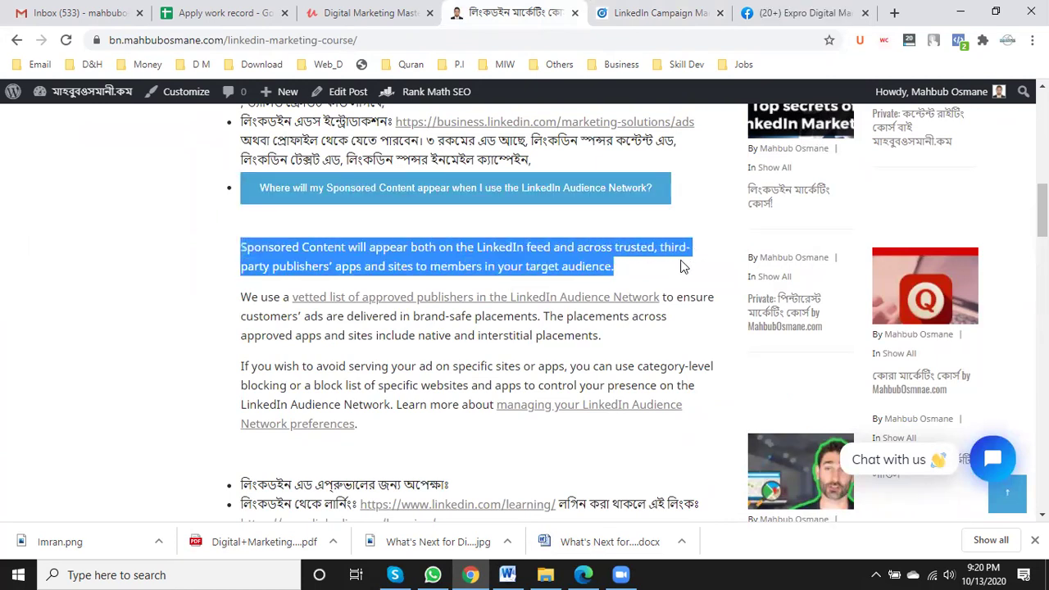
{"action": "left_click", "coordinate": [621, 254]}
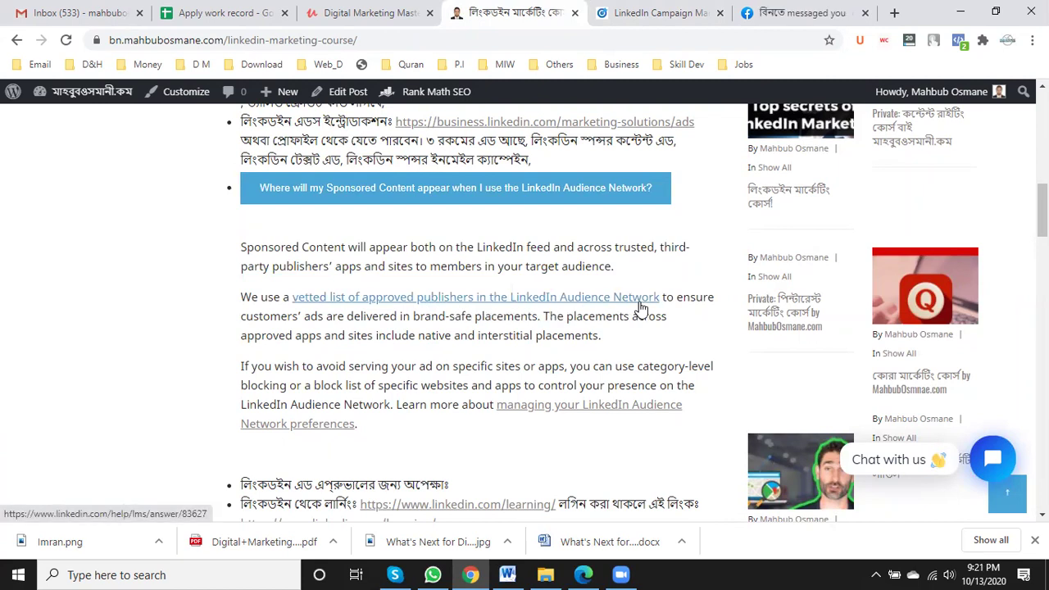
{"action": "left_click", "coordinate": [621, 10]}
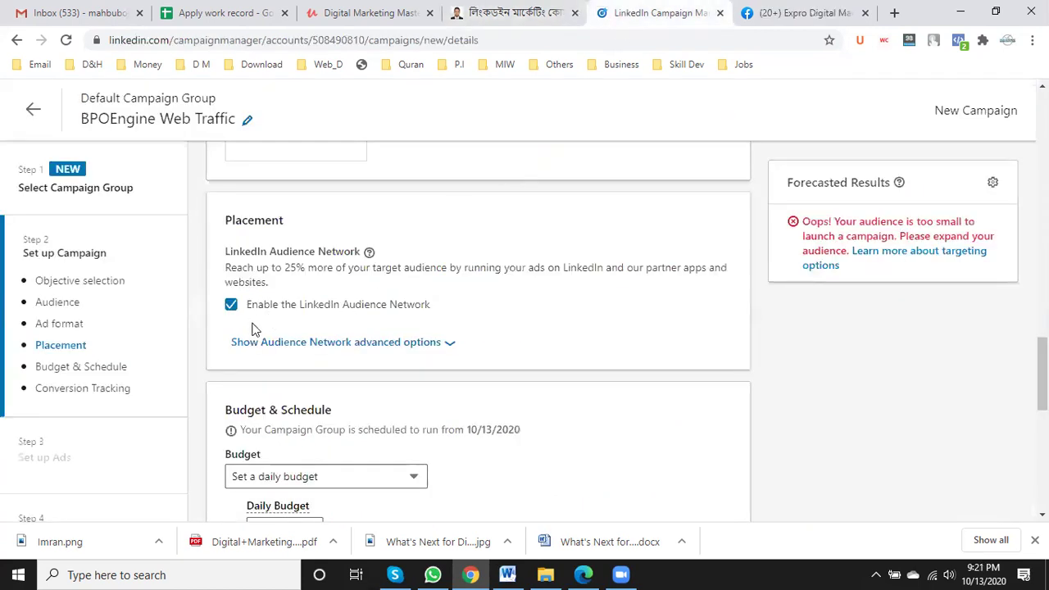
{"action": "left_click", "coordinate": [232, 305]}
Step: Set the budget type to 'Set both a daily and lifetime budget'
{"action": "scroll", "coordinate": [344, 307], "scroll_direction": "down", "scroll_amount": 3}
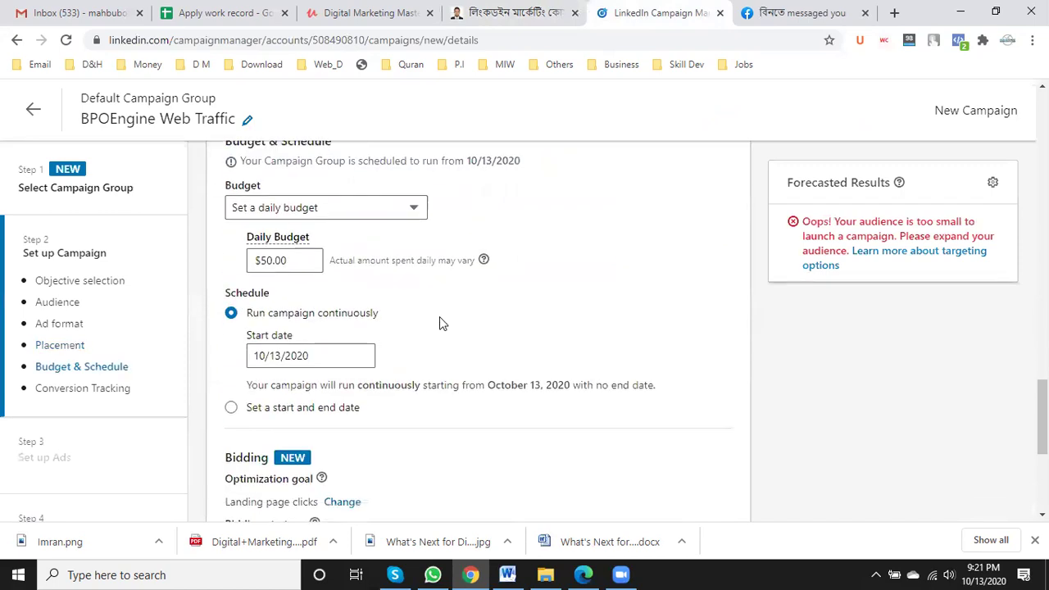
{"action": "left_click", "coordinate": [334, 206]}
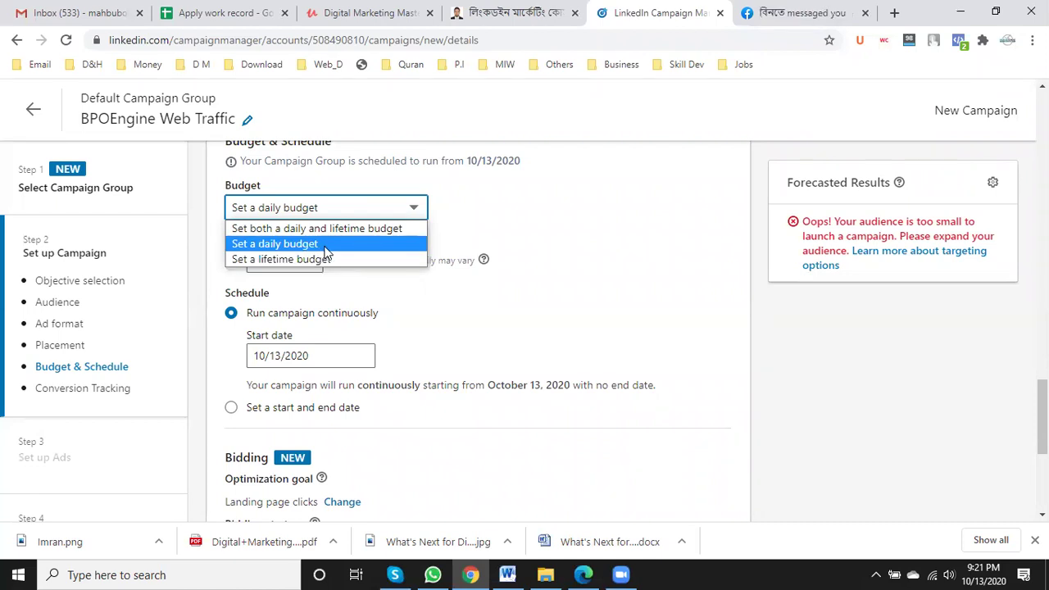
{"action": "left_click", "coordinate": [348, 228]}
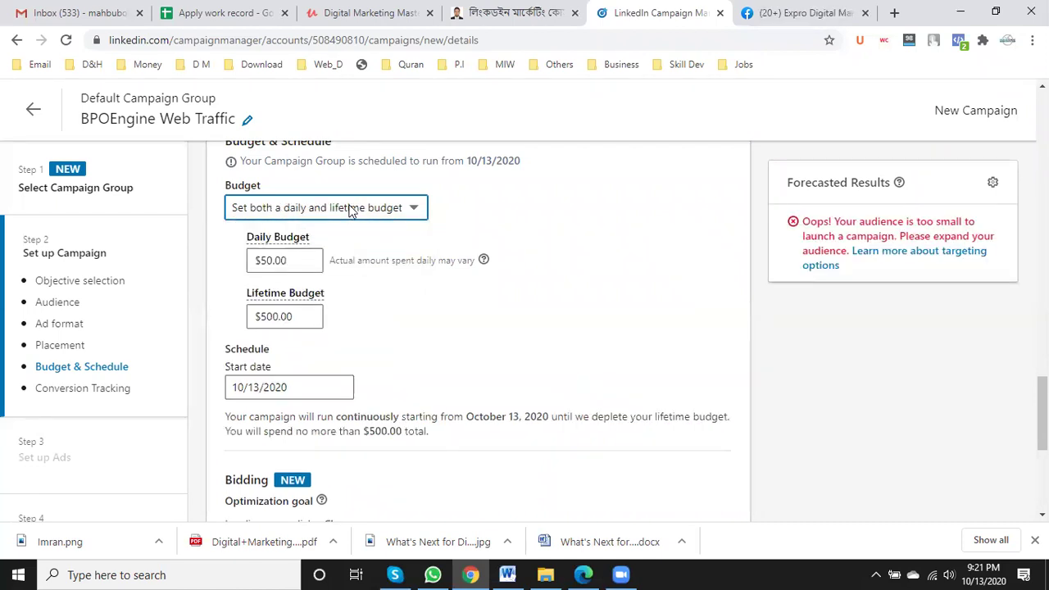
{"action": "left_click", "coordinate": [350, 210]}
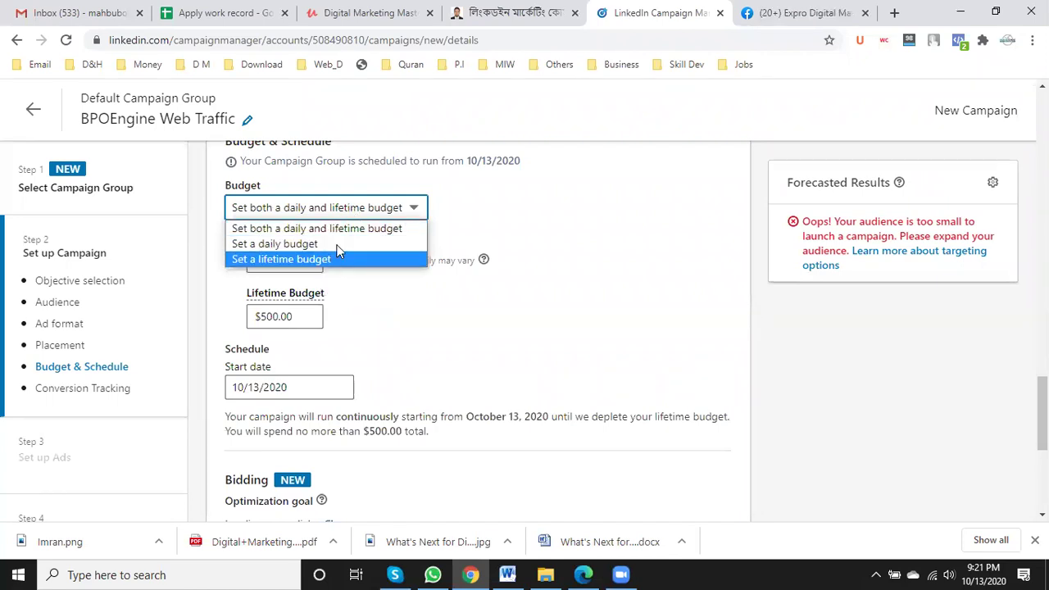
{"action": "left_click", "coordinate": [350, 228]}
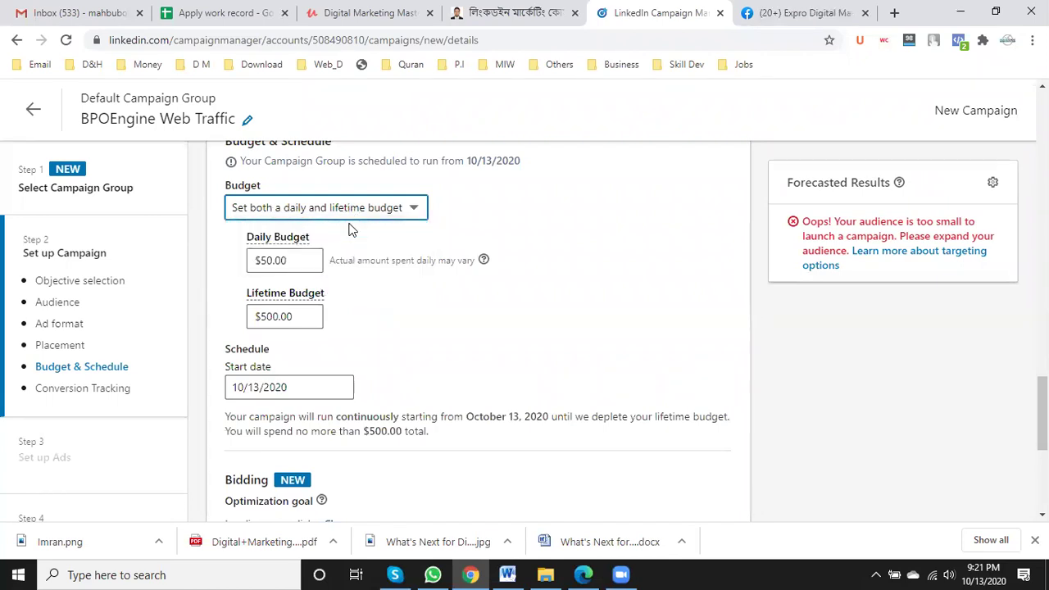
Step: Set the daily budget to $10.00
{"action": "left_click", "coordinate": [264, 260]}
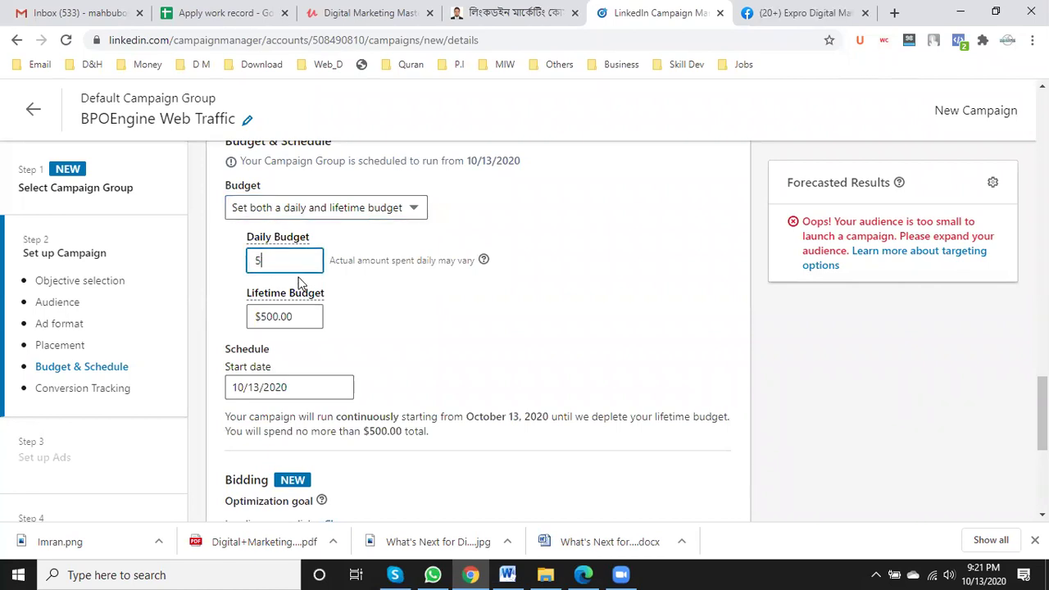
{"action": "type", "text": "10"}
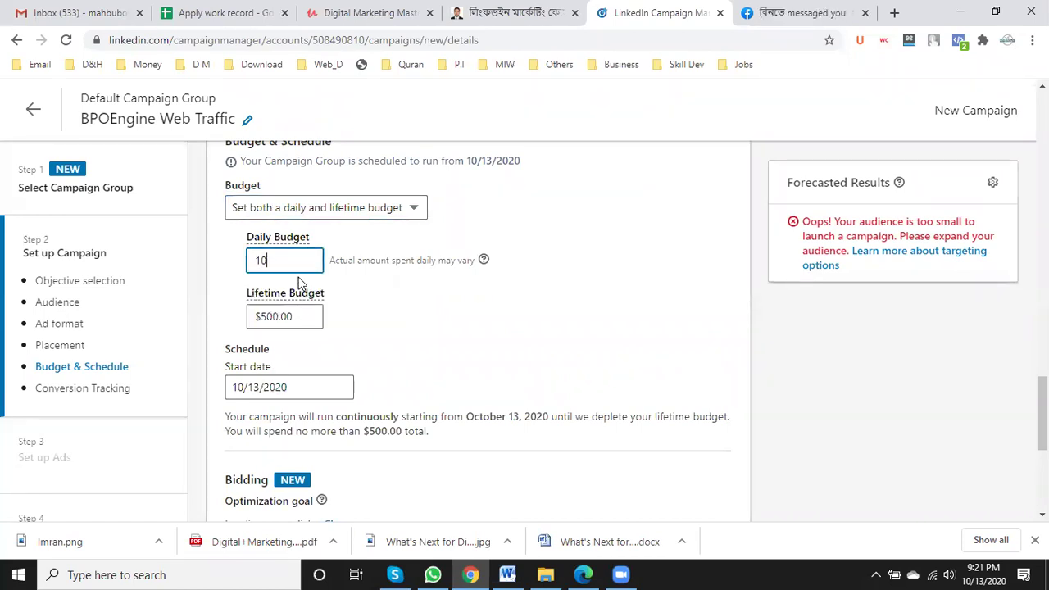
{"action": "left_click", "coordinate": [650, 297]}
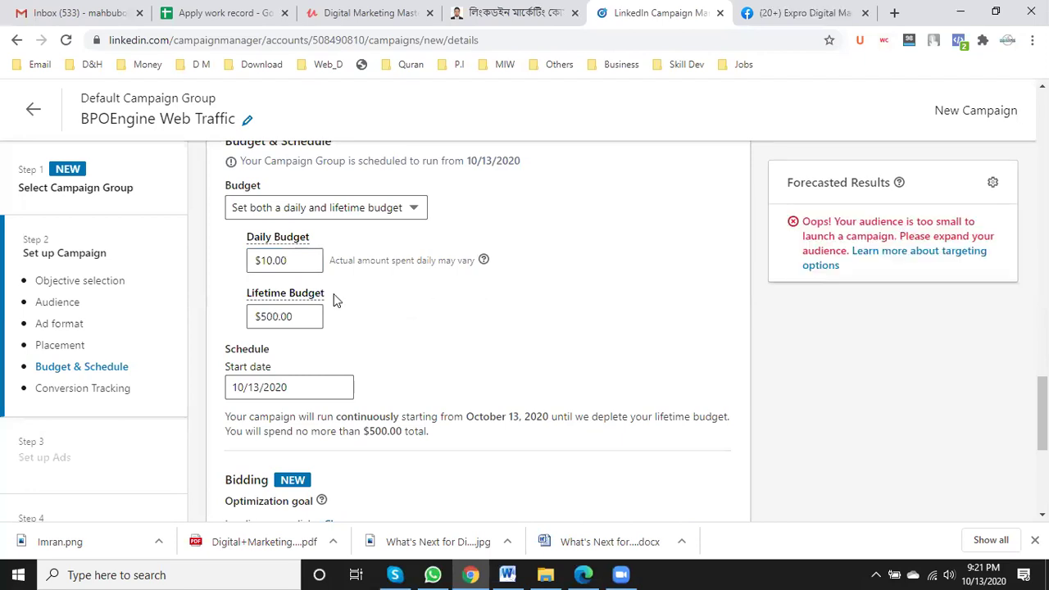
{"action": "left_click", "coordinate": [282, 262]}
{"action": "key", "text": "BackSpace"}
{"action": "key", "text": "BackSpace"}
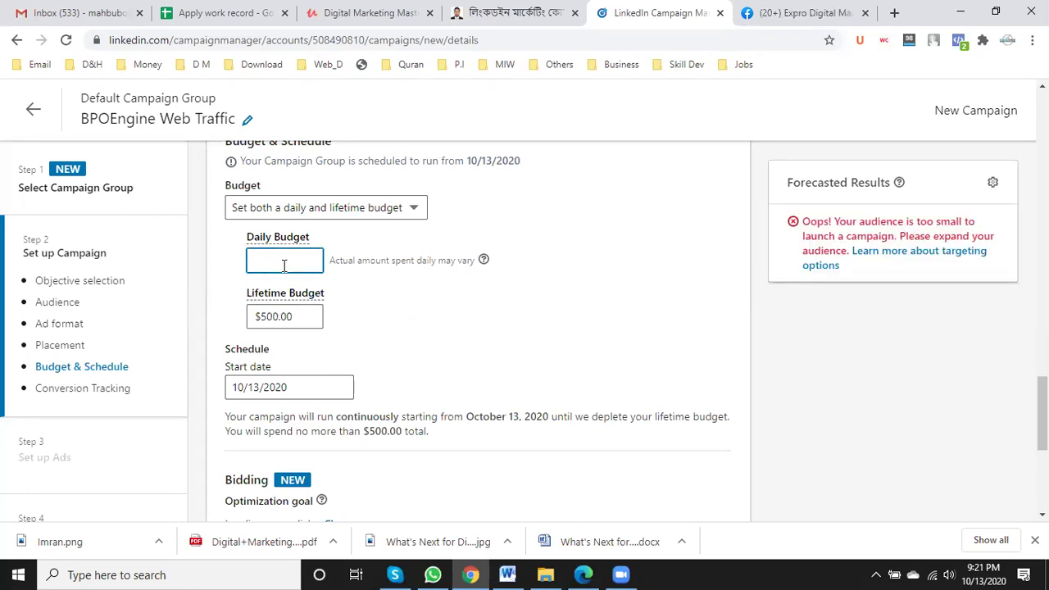
{"action": "left_click", "coordinate": [603, 238]}
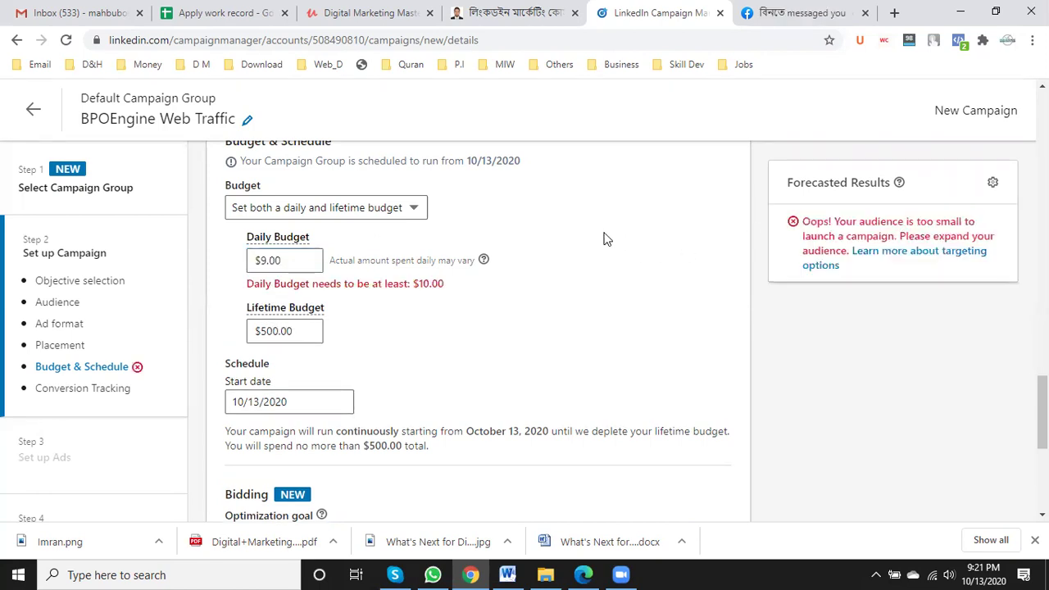
{"action": "left_click", "coordinate": [318, 263]}
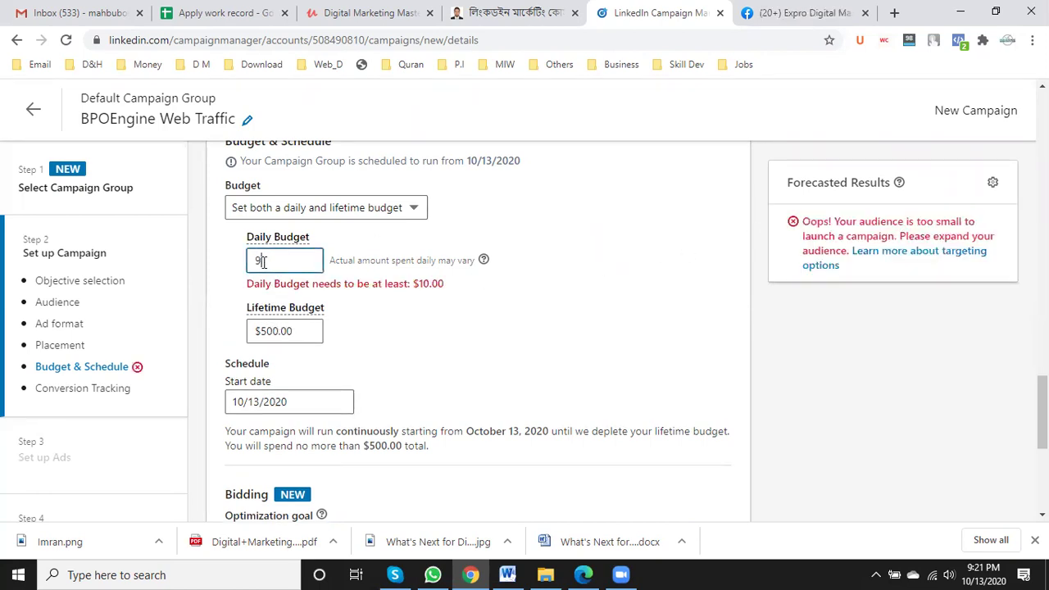
{"action": "type", "text": "10"}
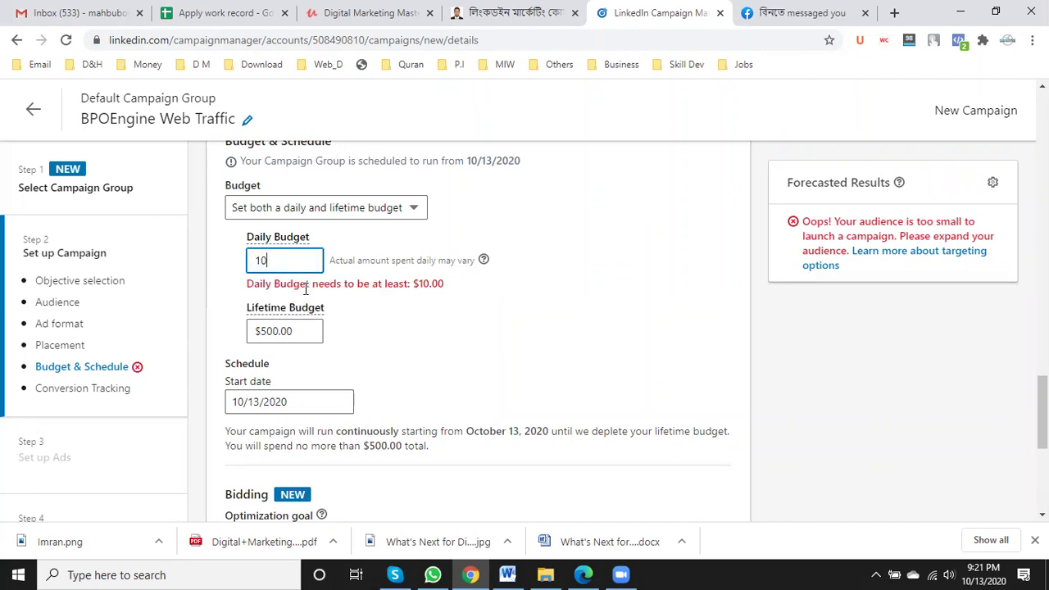
{"action": "left_click", "coordinate": [527, 286]}
Step: Set the lifetime budget to $20.00
{"action": "left_click", "coordinate": [286, 316]}
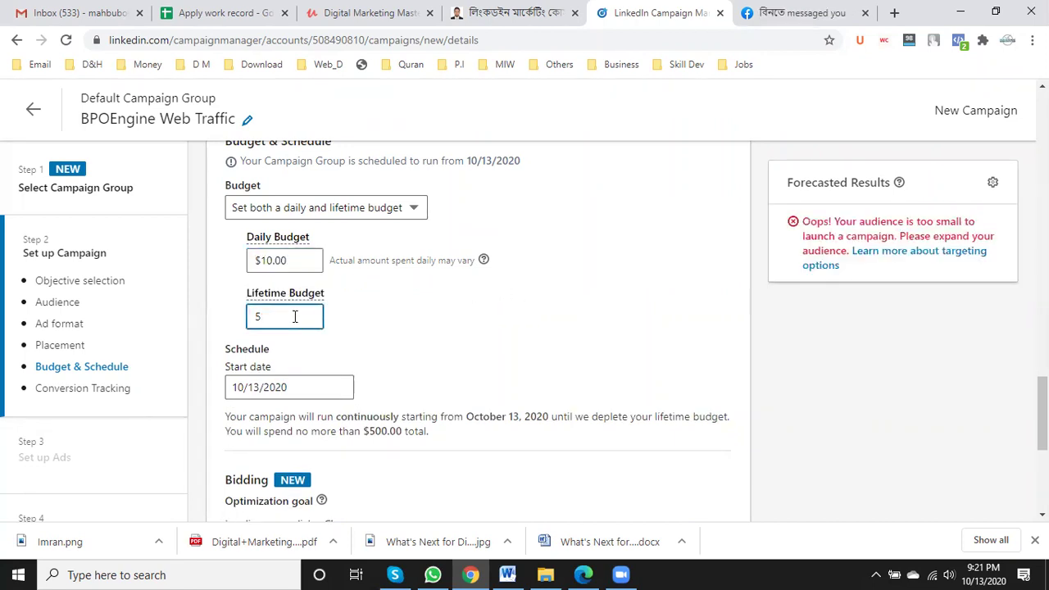
{"action": "type", "text": "20"}
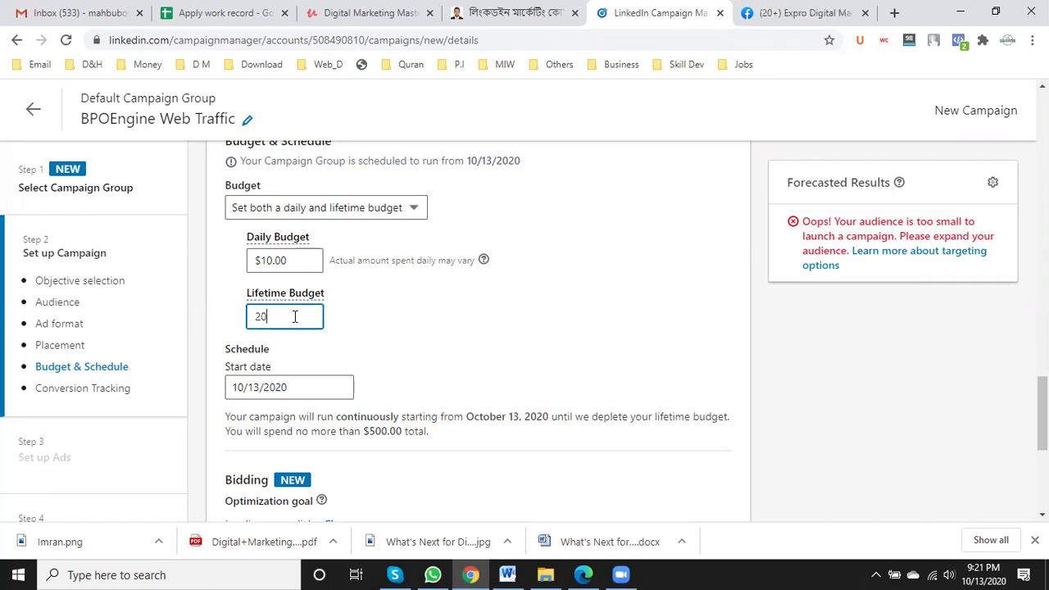
{"action": "left_click", "coordinate": [453, 332]}
{"action": "scroll", "coordinate": [452, 330], "scroll_direction": "down", "scroll_amount": 1}
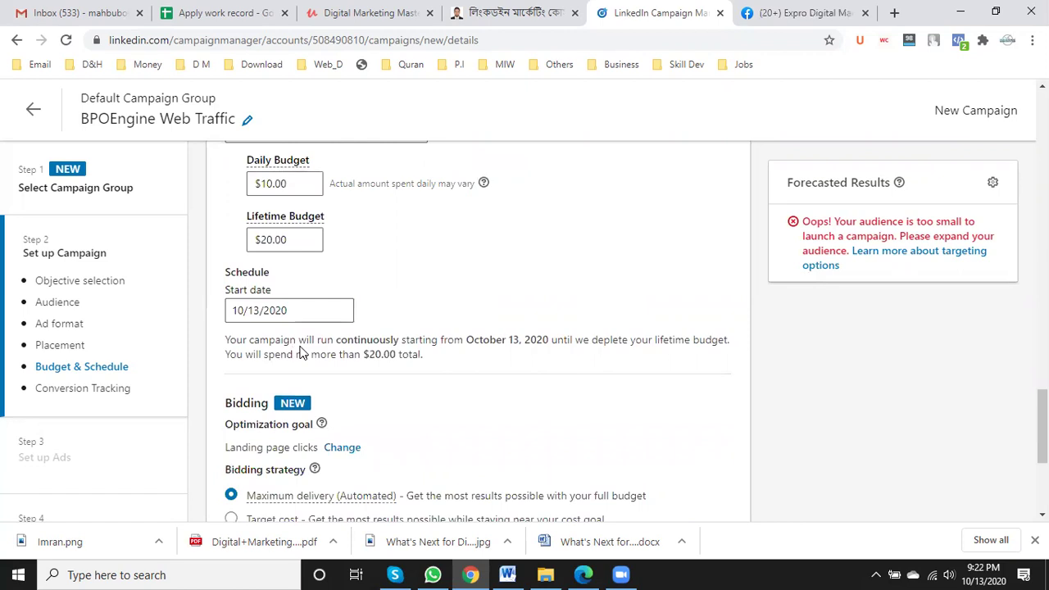
{"action": "scroll", "coordinate": [300, 351], "scroll_direction": "down", "scroll_amount": 2}
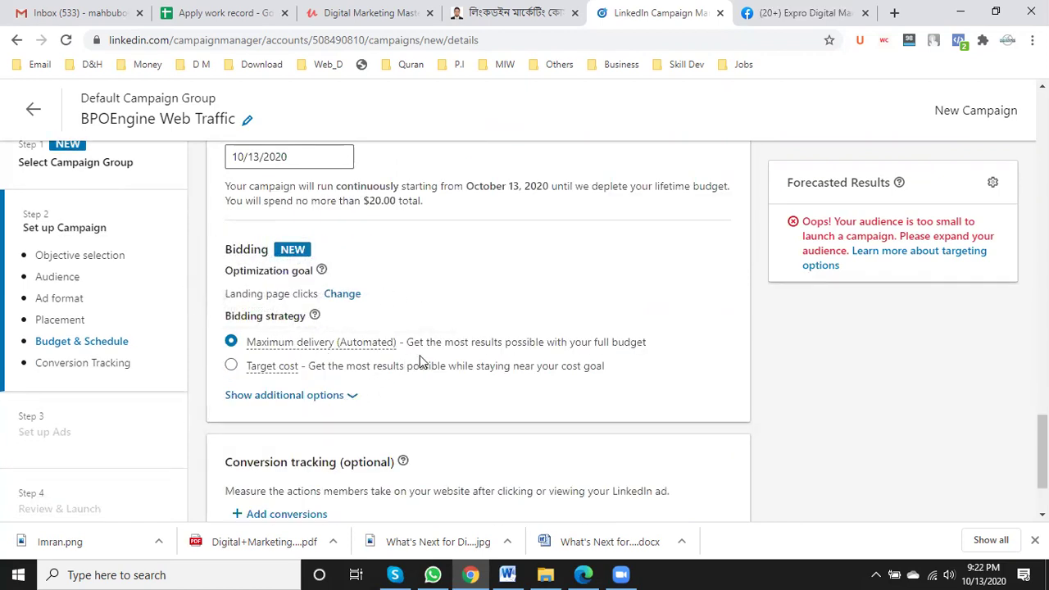
{"action": "left_click", "coordinate": [231, 365]}
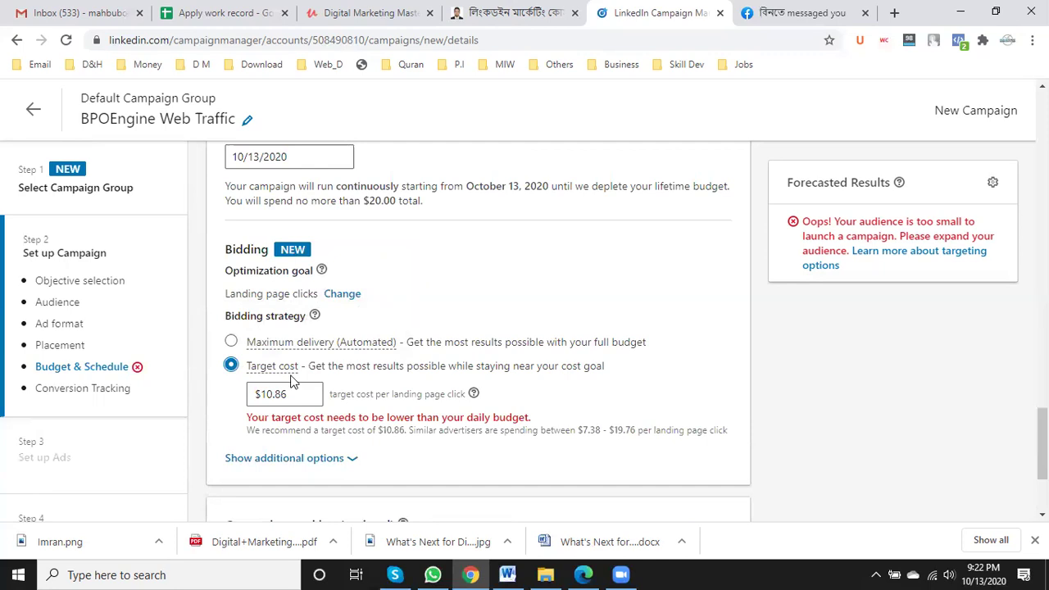
{"action": "left_click", "coordinate": [268, 398]}
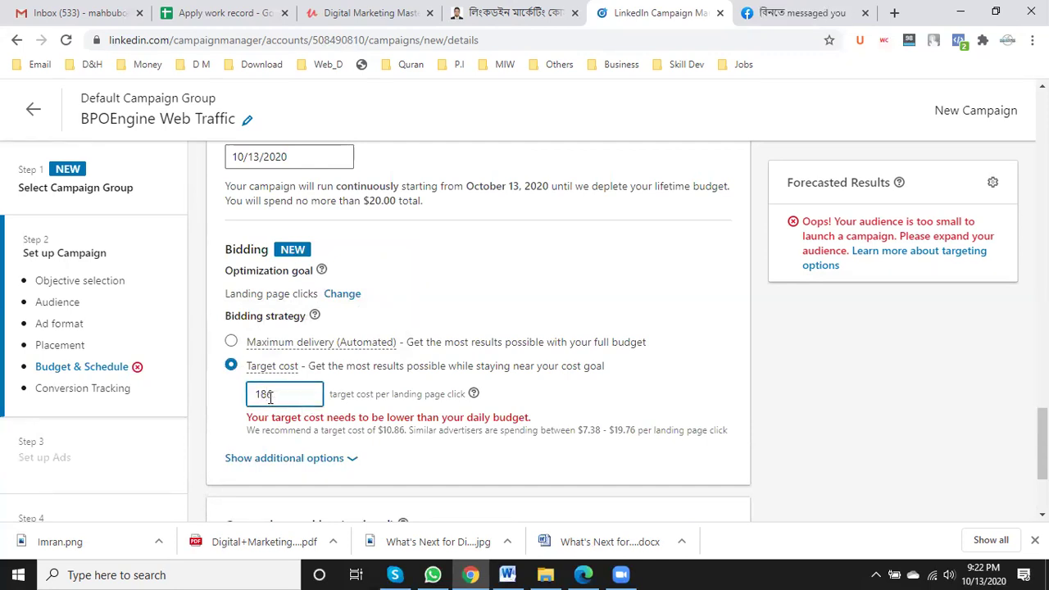
{"action": "key", "text": "BackSpace"}
{"action": "key", "text": "BackSpace"}
{"action": "type", "text": "2"}
{"action": "left_click", "coordinate": [545, 402]}
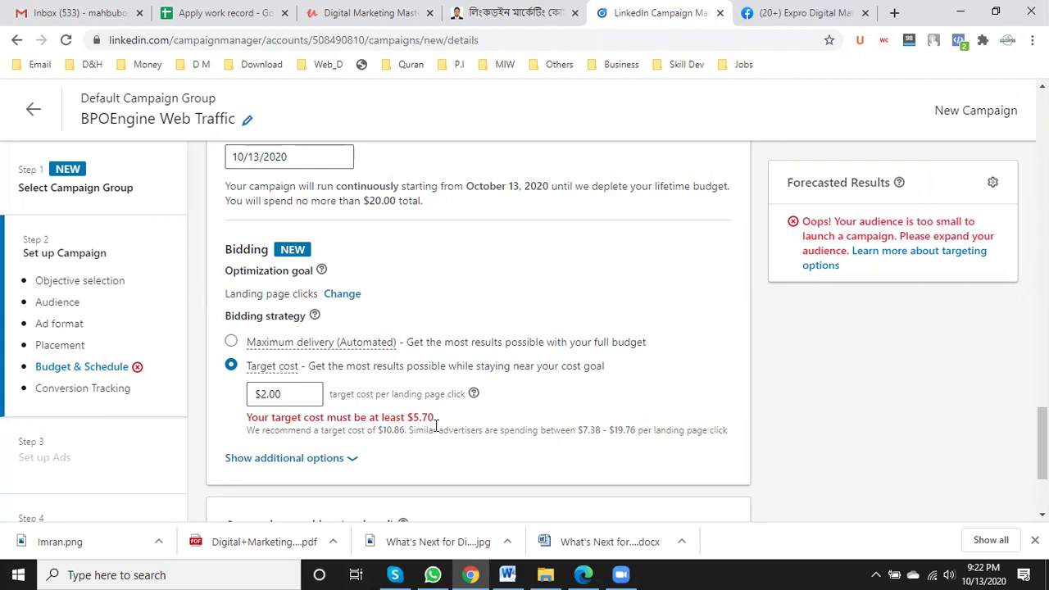
{"action": "left_click", "coordinate": [232, 343]}
{"action": "scroll", "coordinate": [371, 377], "scroll_direction": "down", "scroll_amount": 3}
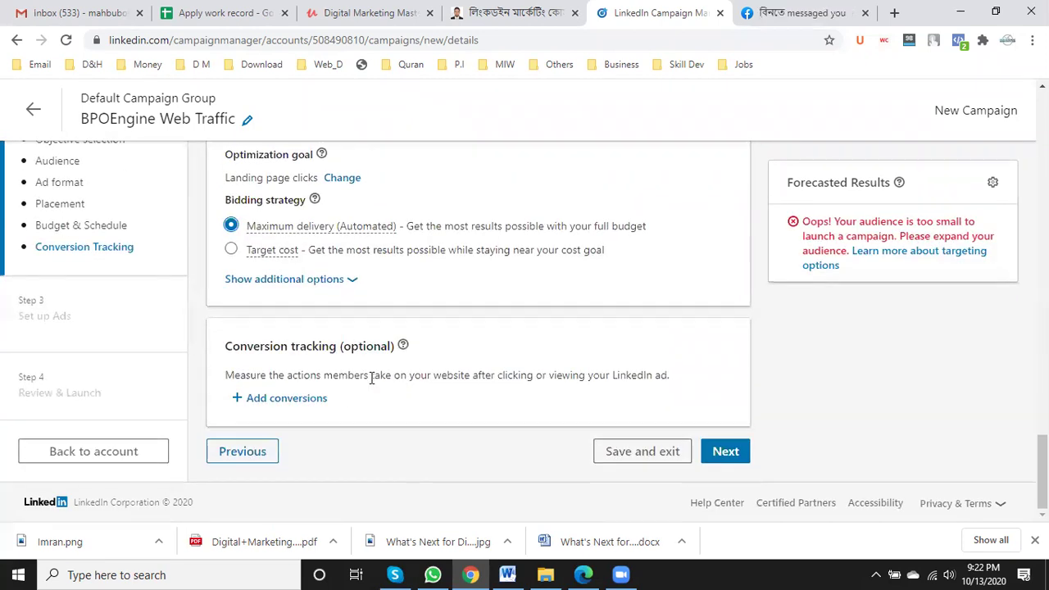
Step: Continue with Next and confirm Save, retrying once after the server exception error
{"action": "scroll", "coordinate": [342, 377], "scroll_direction": "up", "scroll_amount": 15}
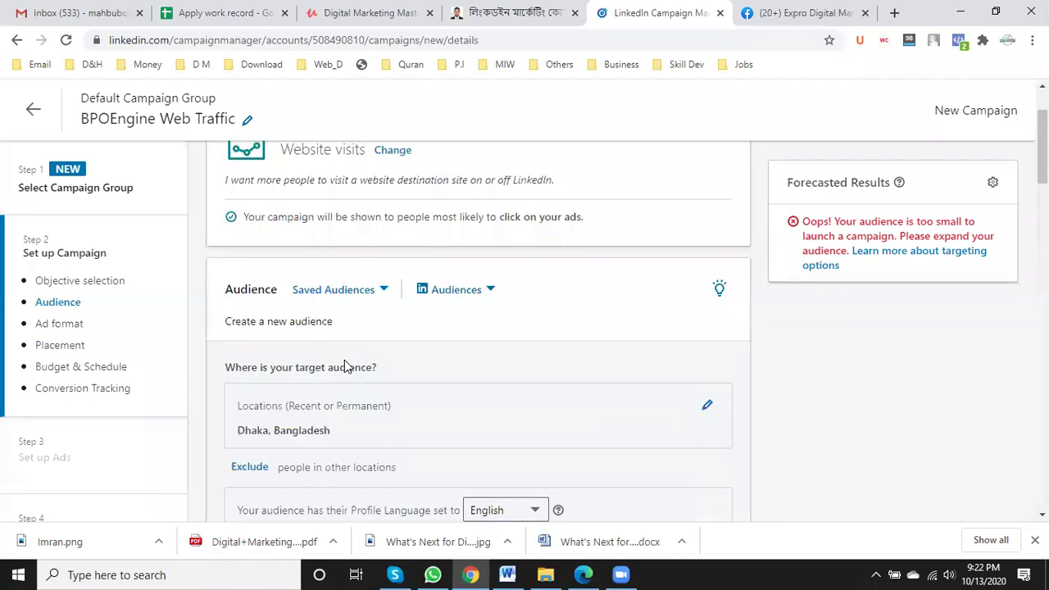
{"action": "scroll", "coordinate": [349, 363], "scroll_direction": "down", "scroll_amount": 15}
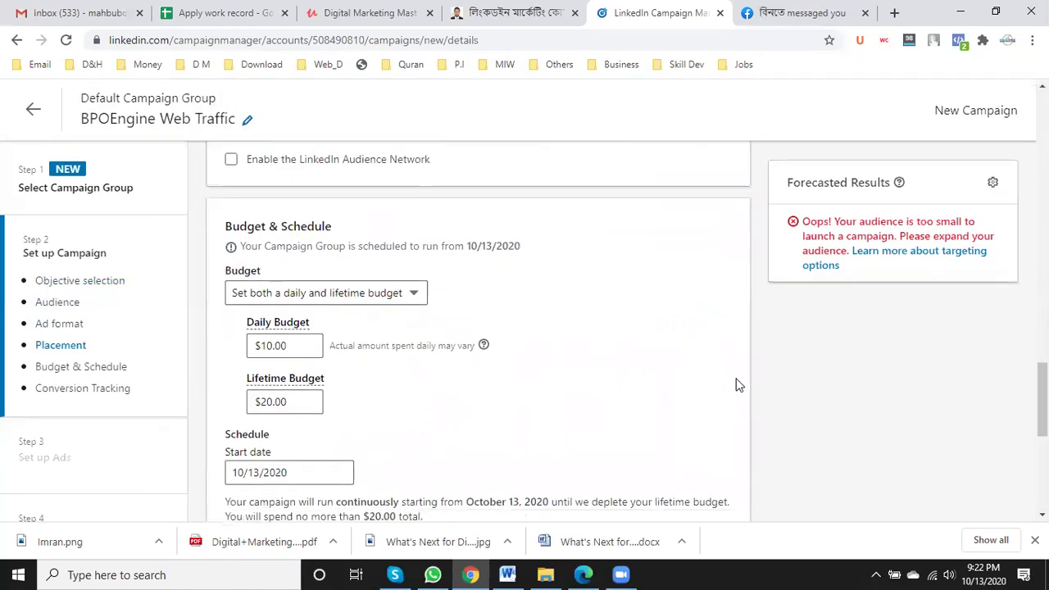
{"action": "left_click", "coordinate": [721, 455]}
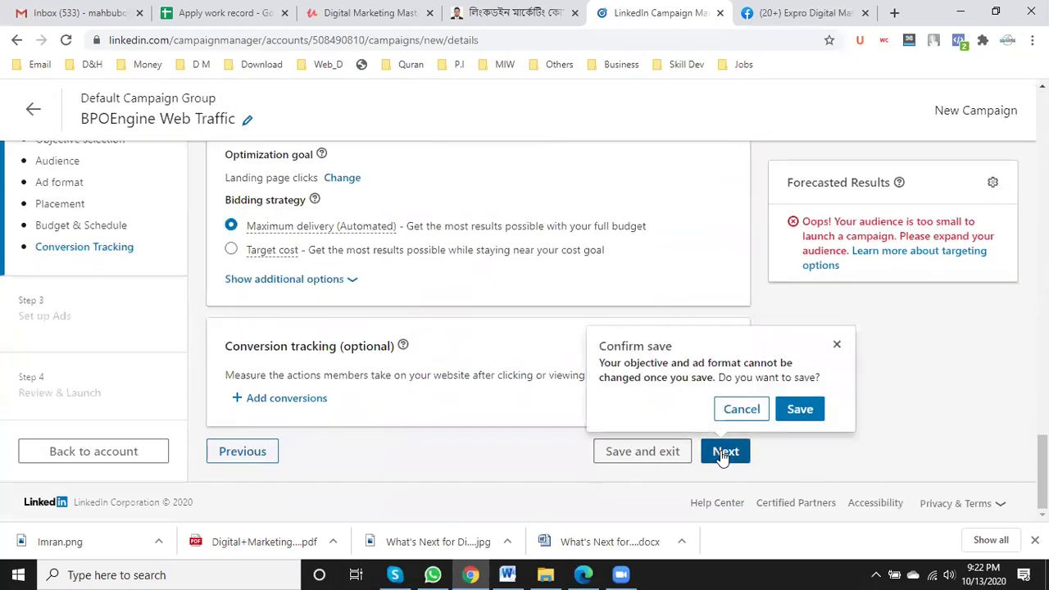
{"action": "left_click", "coordinate": [801, 410]}
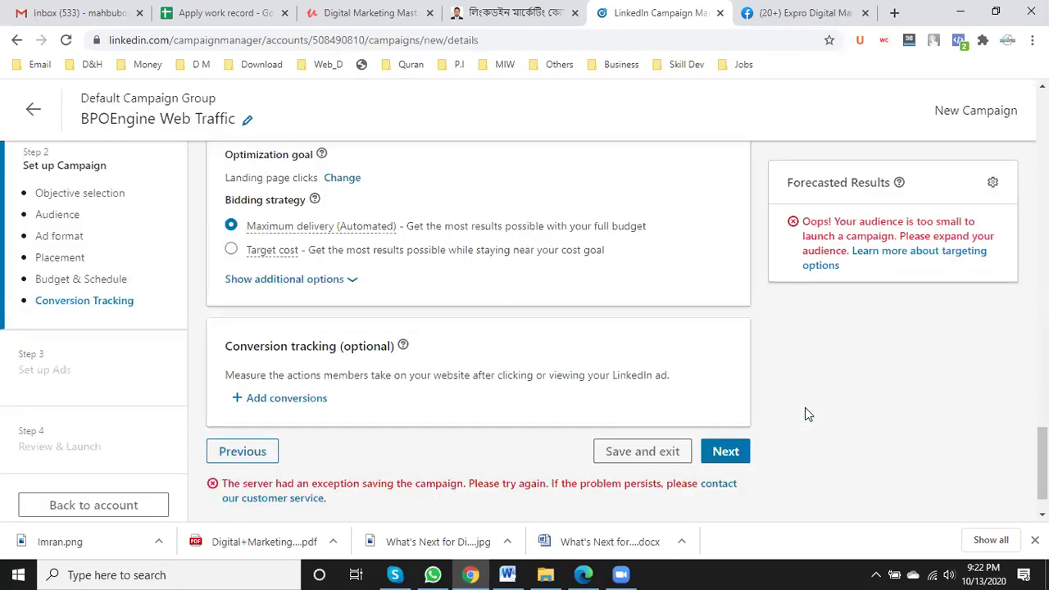
{"action": "scroll", "coordinate": [805, 407], "scroll_direction": "down", "scroll_amount": 1}
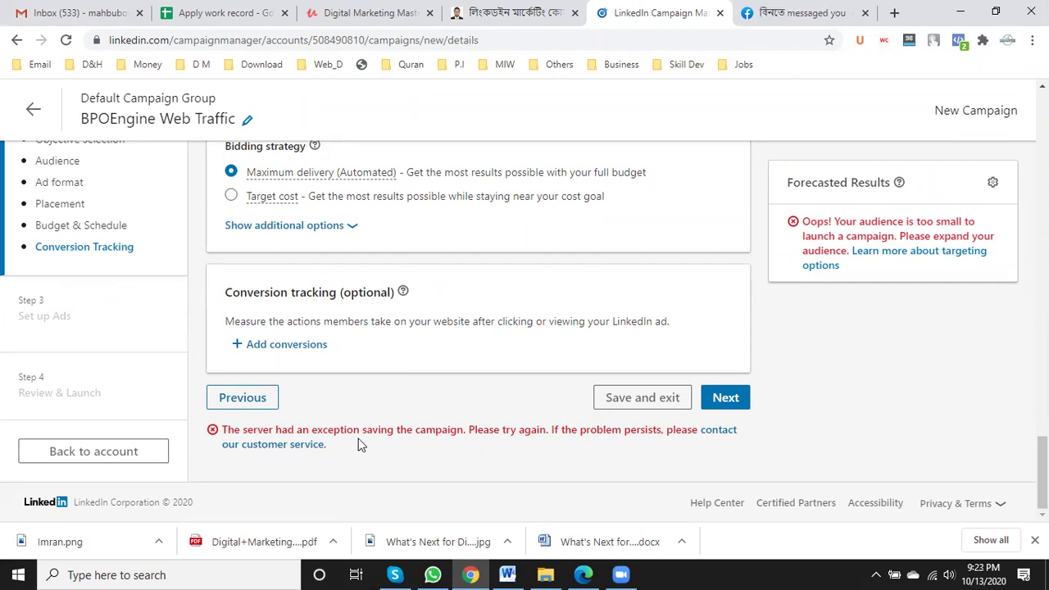
{"action": "left_click", "coordinate": [729, 400]}
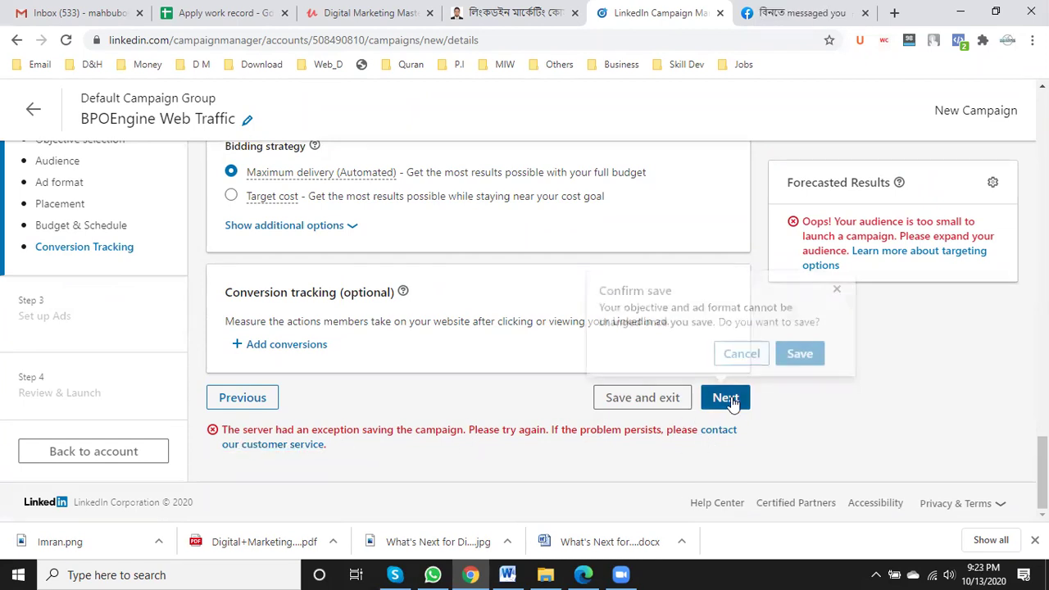
{"action": "left_click", "coordinate": [802, 357]}
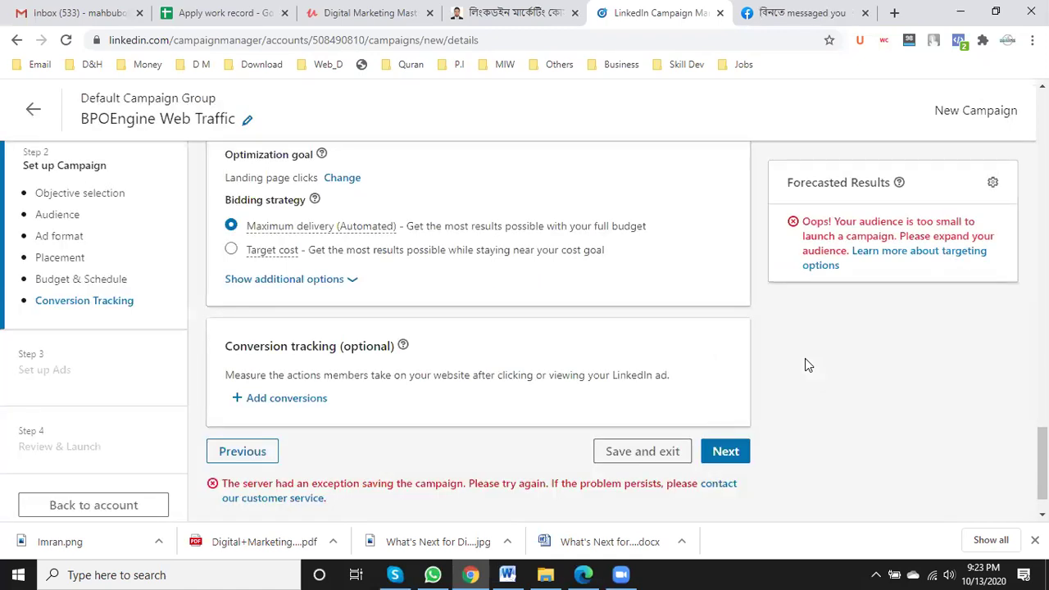
{"action": "scroll", "coordinate": [423, 409], "scroll_direction": "down", "scroll_amount": 1}
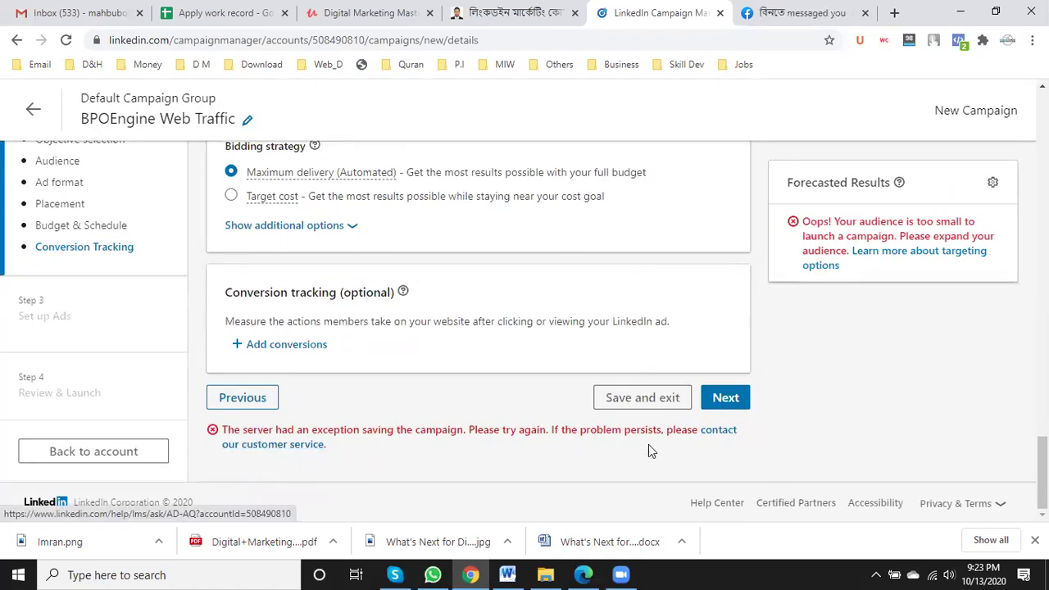
Step: Scroll up and down through the entire campaign form to review every section
{"action": "scroll", "coordinate": [524, 394], "scroll_direction": "up", "scroll_amount": 5}
{"action": "scroll", "coordinate": [522, 394], "scroll_direction": "up", "scroll_amount": 10}
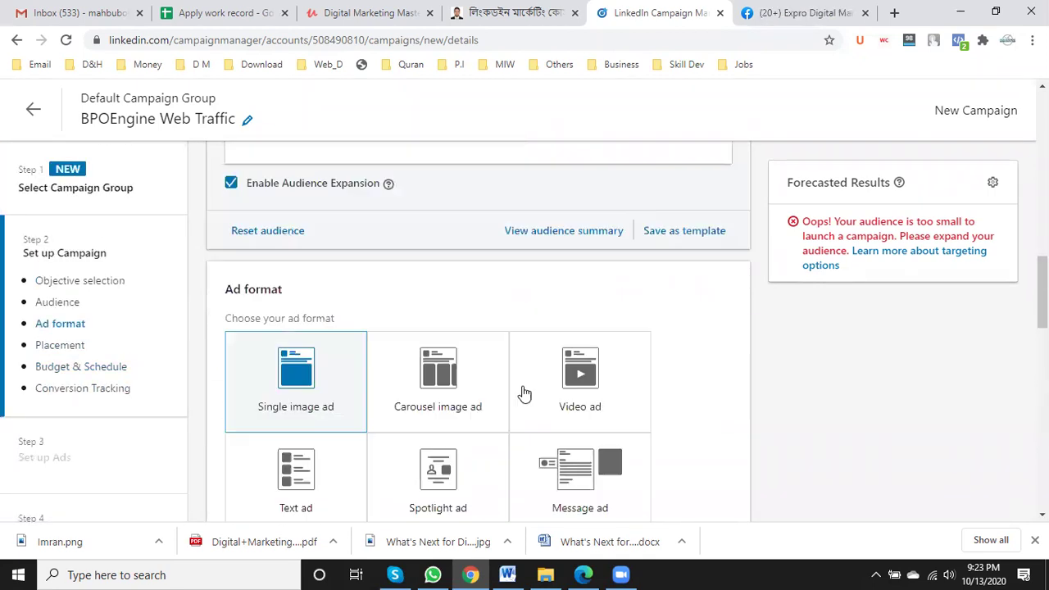
{"action": "scroll", "coordinate": [525, 390], "scroll_direction": "up", "scroll_amount": 1}
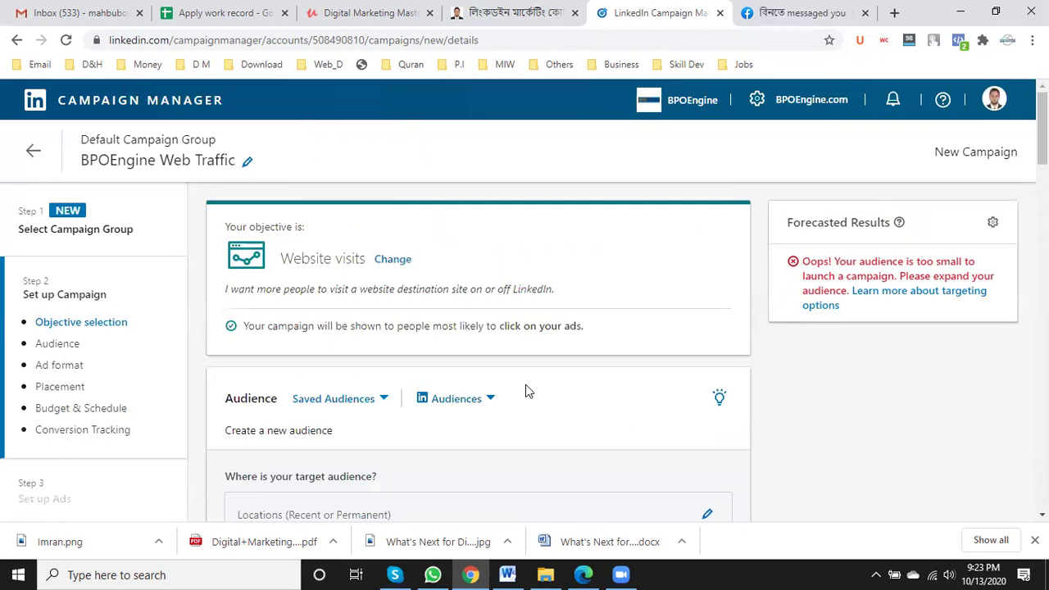
{"action": "scroll", "coordinate": [565, 455], "scroll_direction": "down", "scroll_amount": 8}
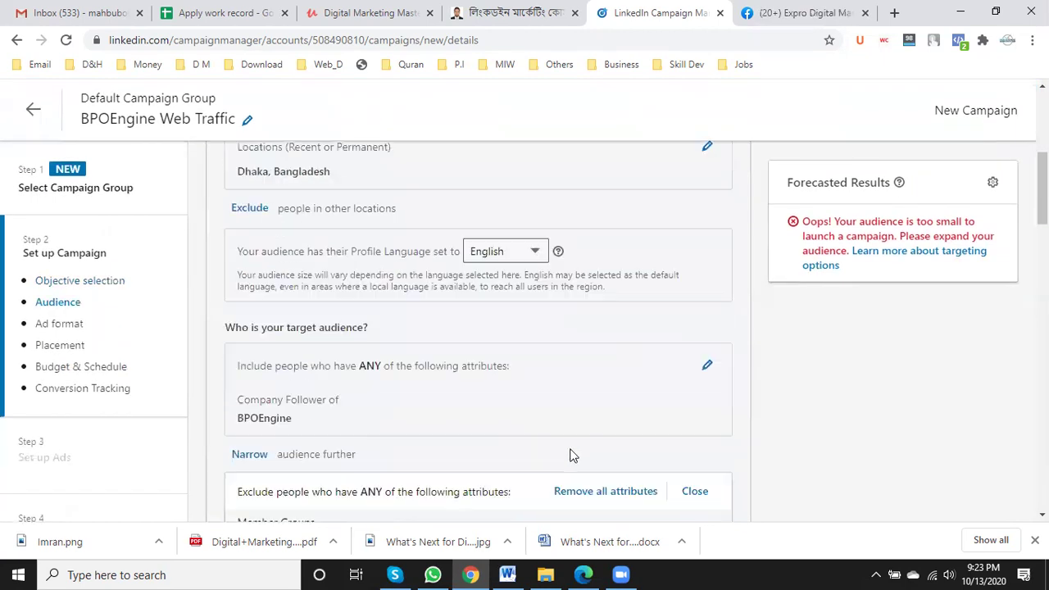
{"action": "scroll", "coordinate": [577, 446], "scroll_direction": "down", "scroll_amount": 5}
{"action": "scroll", "coordinate": [587, 440], "scroll_direction": "down", "scroll_amount": 4}
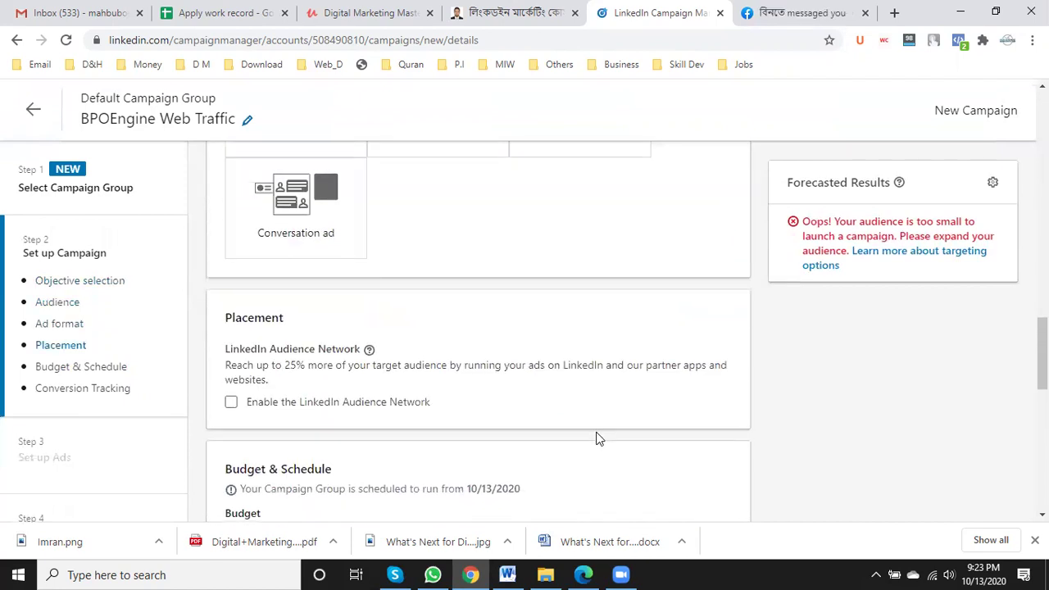
{"action": "scroll", "coordinate": [597, 438], "scroll_direction": "up", "scroll_amount": 20}
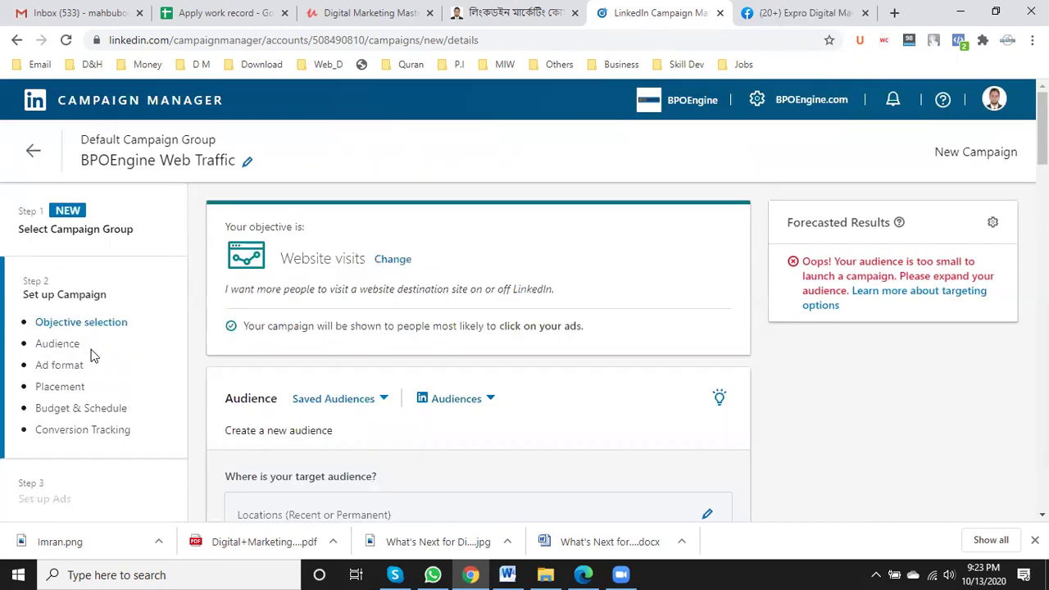
{"action": "scroll", "coordinate": [128, 350], "scroll_direction": "down", "scroll_amount": 2}
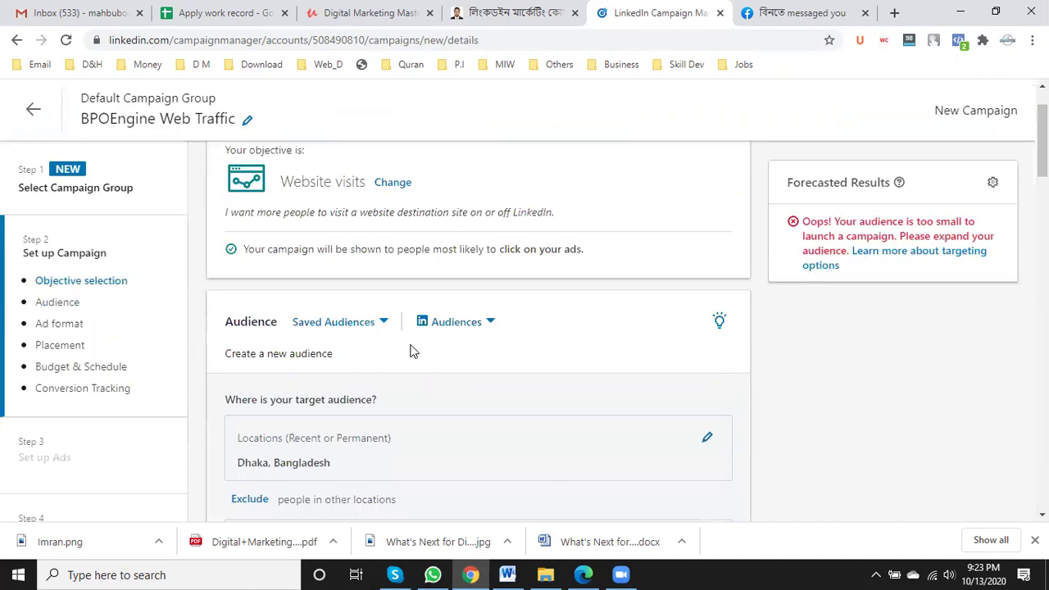
{"action": "scroll", "coordinate": [327, 344], "scroll_direction": "down", "scroll_amount": 3}
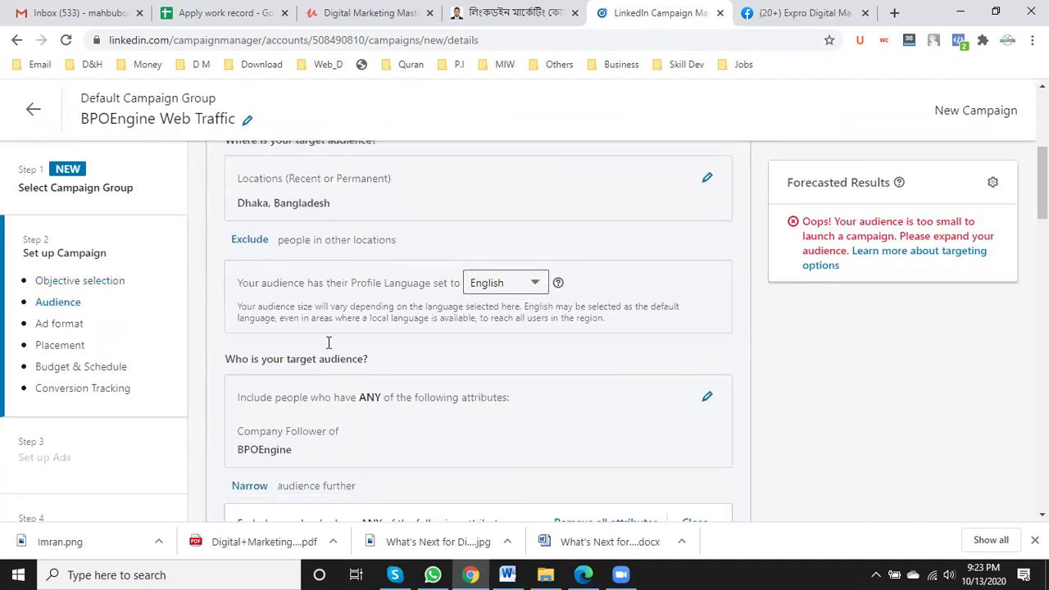
{"action": "scroll", "coordinate": [327, 344], "scroll_direction": "down", "scroll_amount": 1}
{"action": "scroll", "coordinate": [171, 370], "scroll_direction": "down", "scroll_amount": 3}
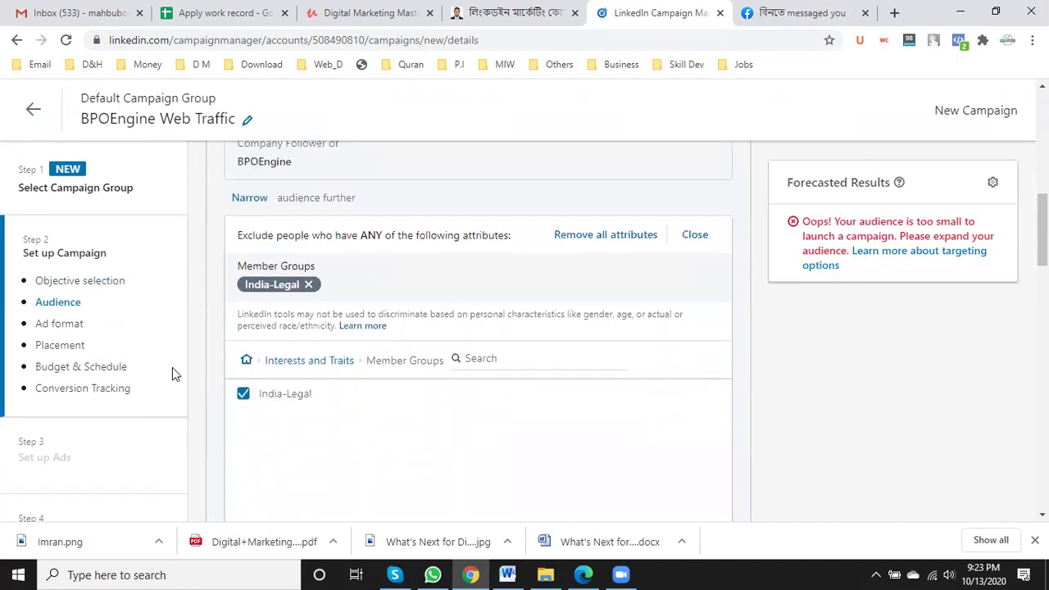
{"action": "scroll", "coordinate": [317, 368], "scroll_direction": "down", "scroll_amount": 10}
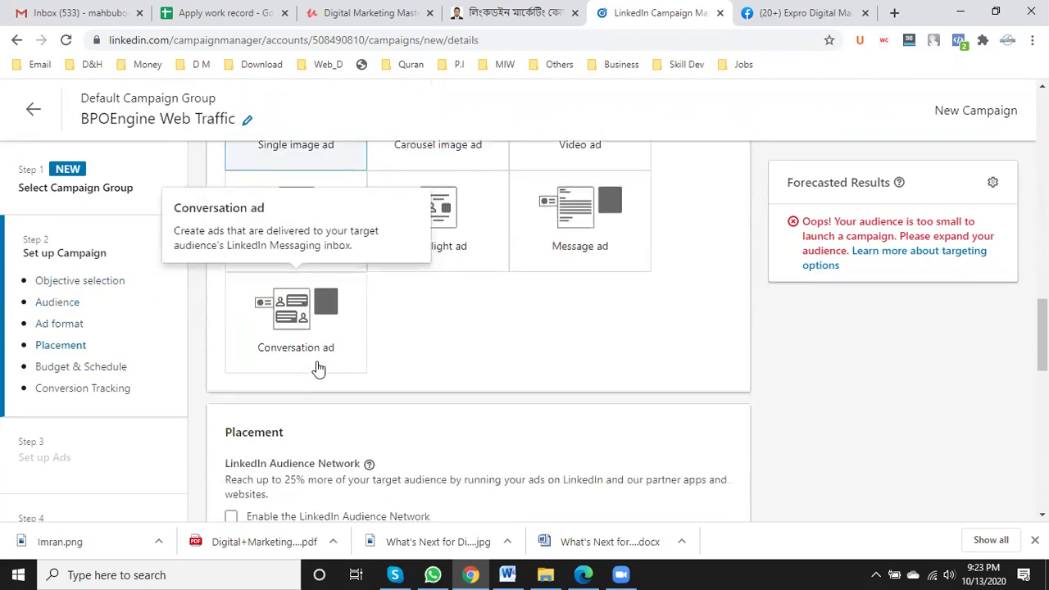
{"action": "scroll", "coordinate": [145, 393], "scroll_direction": "down", "scroll_amount": 5}
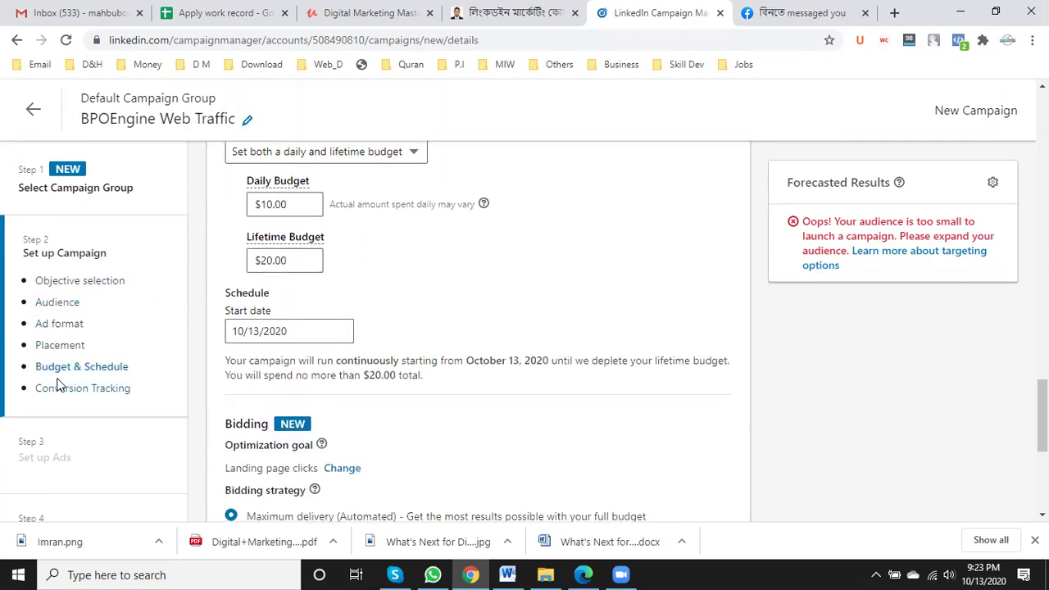
{"action": "scroll", "coordinate": [270, 382], "scroll_direction": "down", "scroll_amount": 2}
Step: Go to Conversion Tracking and continue with Next to bring up Confirm save
{"action": "left_click", "coordinate": [726, 397]}
{"action": "scroll", "coordinate": [721, 335], "scroll_direction": "up", "scroll_amount": 7}
{"action": "scroll", "coordinate": [628, 442], "scroll_direction": "down", "scroll_amount": 7}
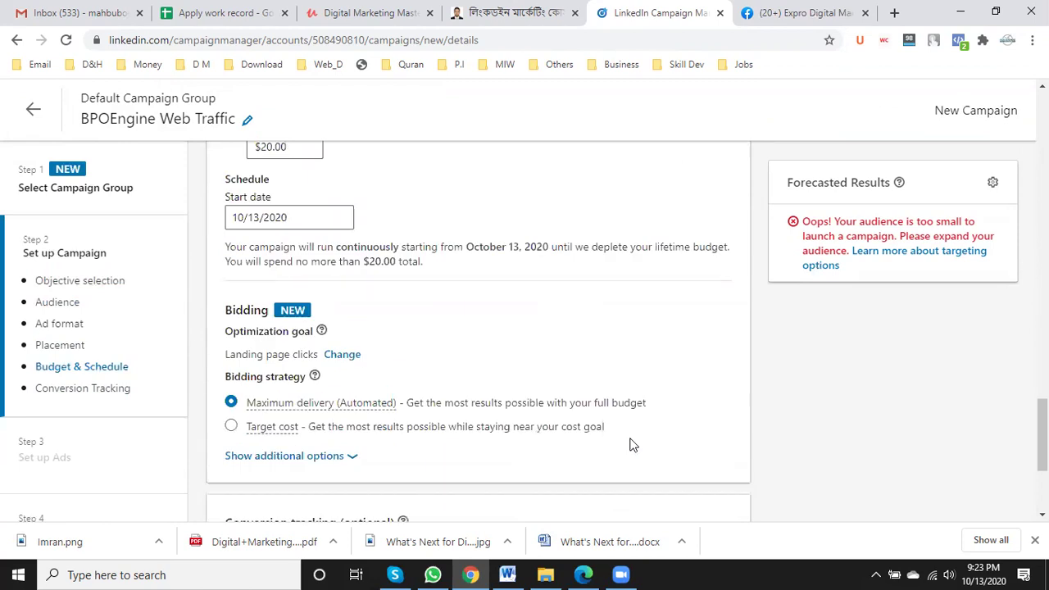
{"action": "left_click", "coordinate": [725, 399]}
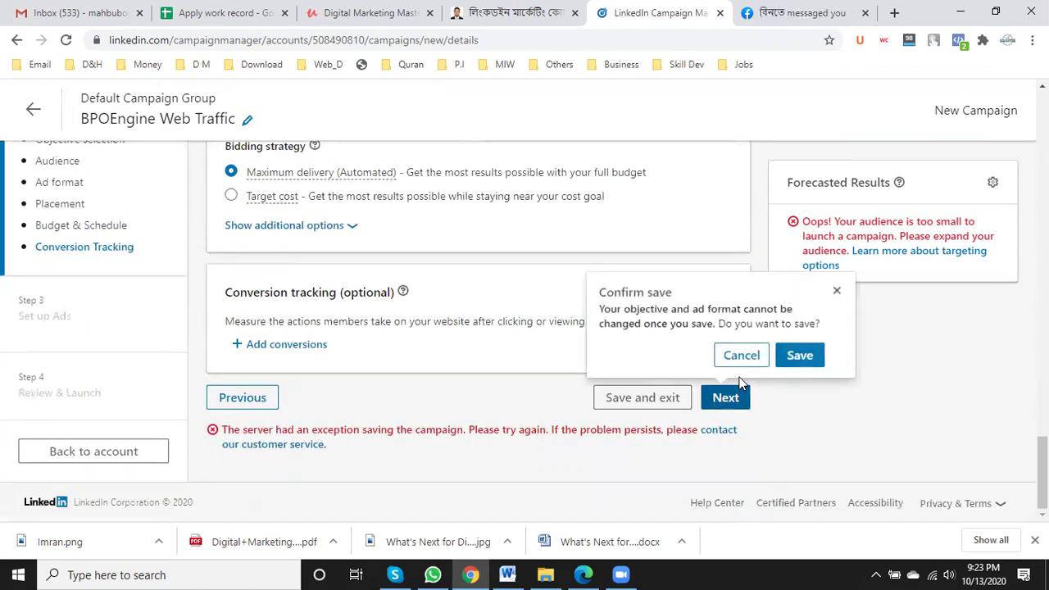
Step: Save the campaign and exit setup to the campaigns list with two drafts, including 'Website visits - Oct 13, 2020'
{"action": "left_click", "coordinate": [799, 356]}
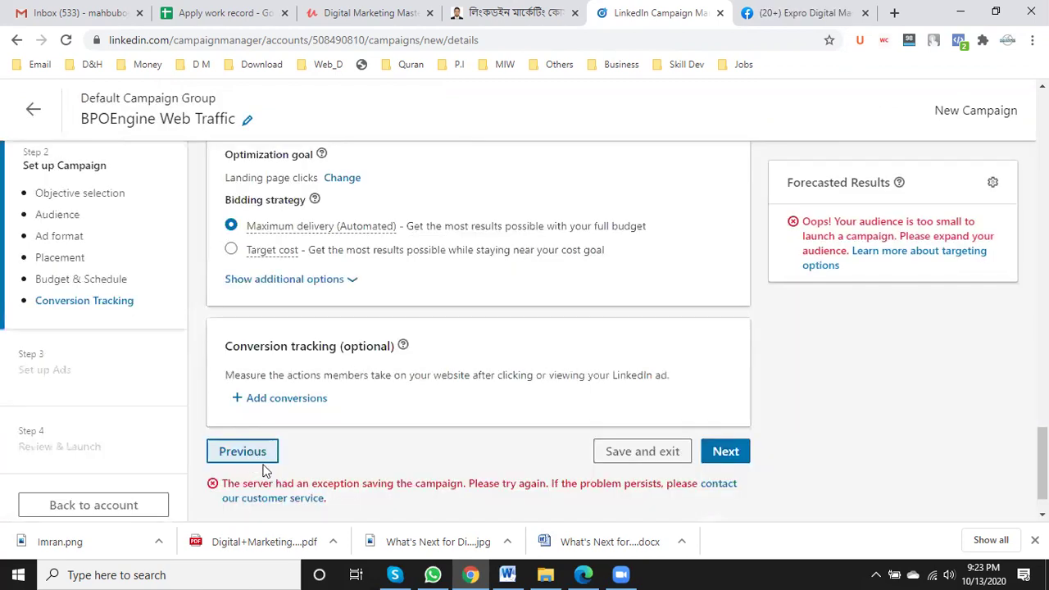
{"action": "scroll", "coordinate": [558, 422], "scroll_direction": "up", "scroll_amount": 5}
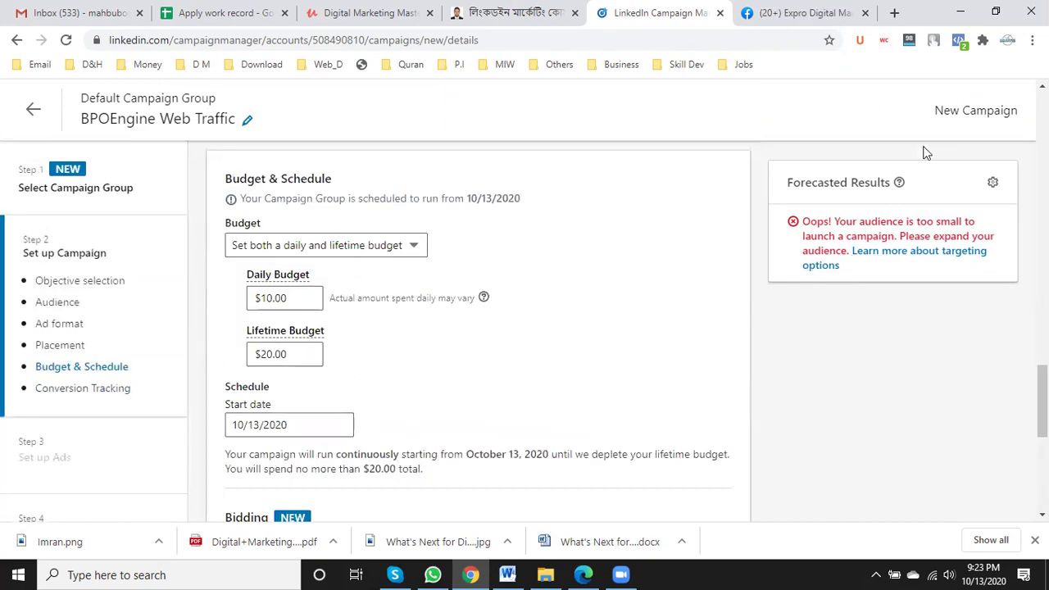
{"action": "scroll", "coordinate": [550, 391], "scroll_direction": "up", "scroll_amount": 7}
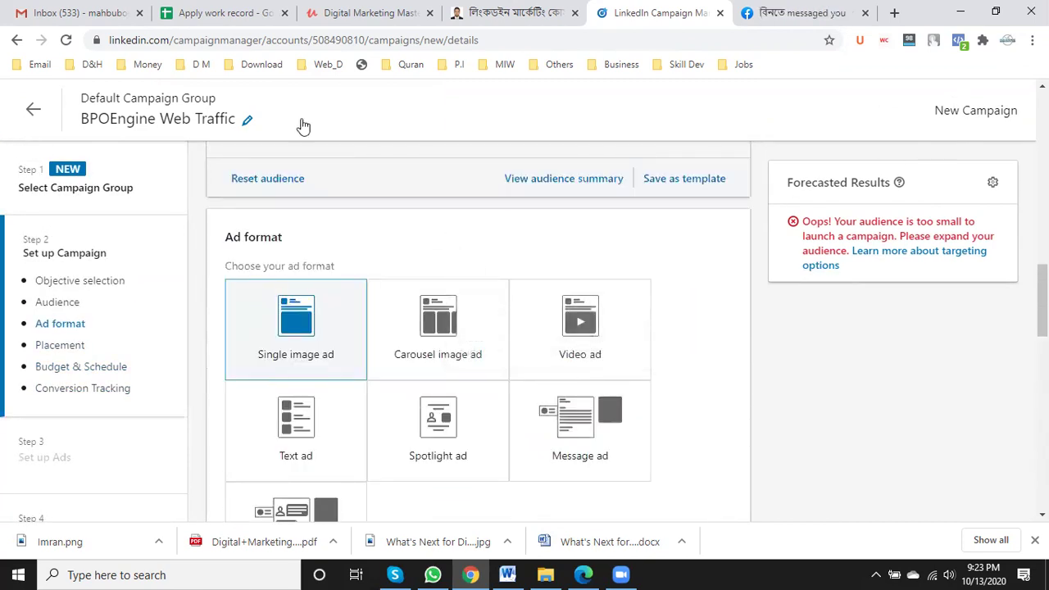
{"action": "left_click", "coordinate": [34, 109]}
{"action": "key", "text": "Tab"}
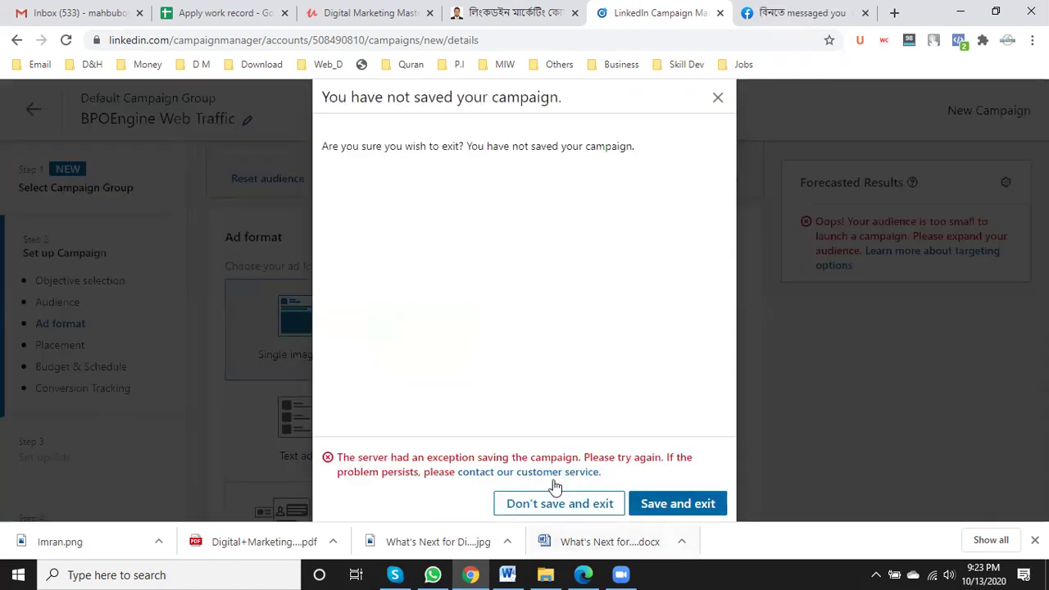
{"action": "key", "text": "Return"}
{"action": "left_click", "coordinate": [671, 490]}
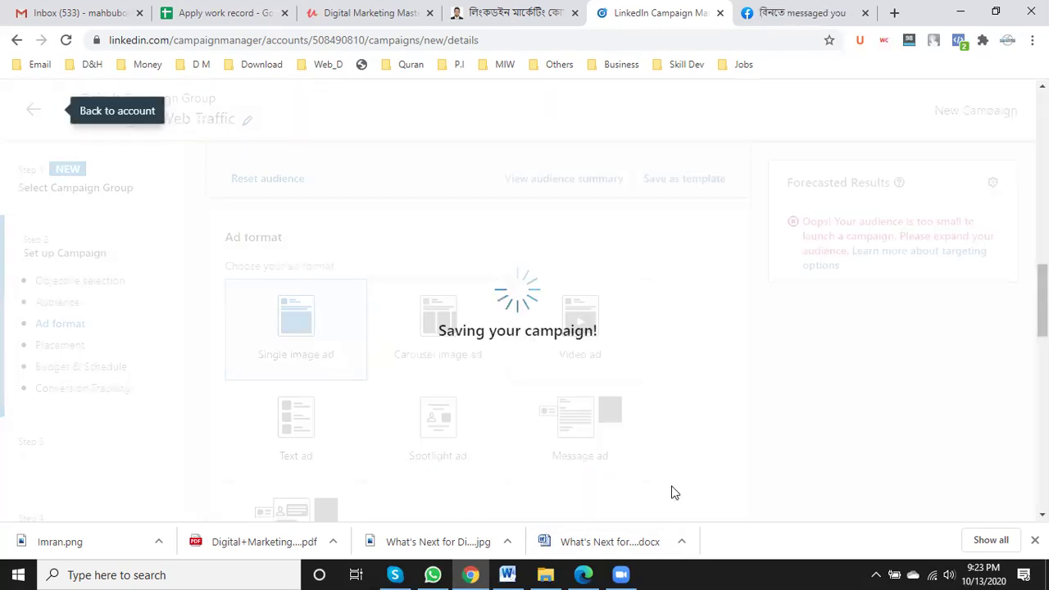
{"action": "left_click", "coordinate": [592, 486]}
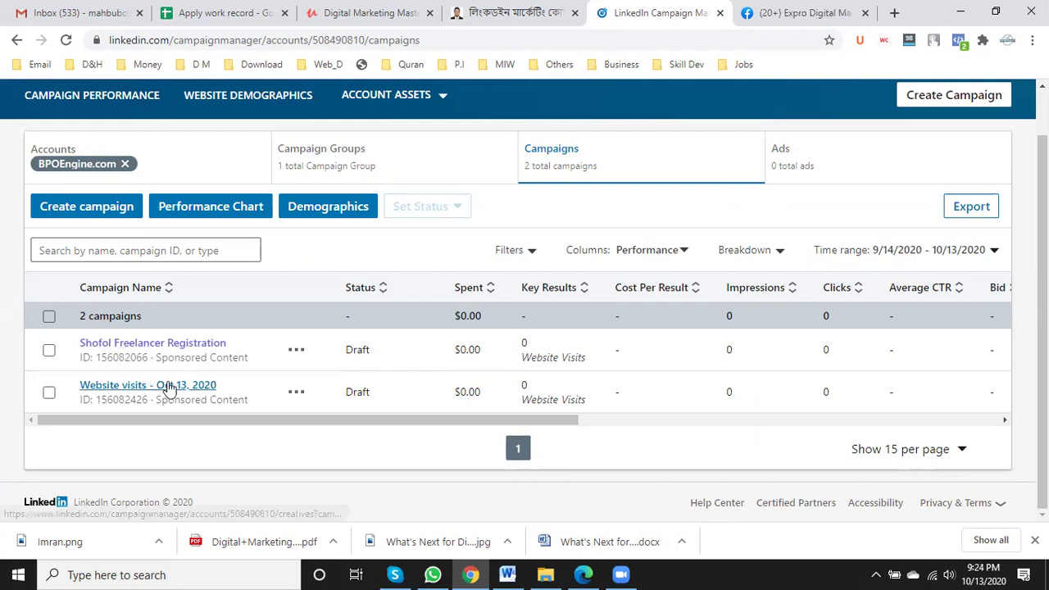
Step: View the Shofol Freelancer Registration campaign's ads, then return to the campaigns list
{"action": "left_click", "coordinate": [155, 344]}
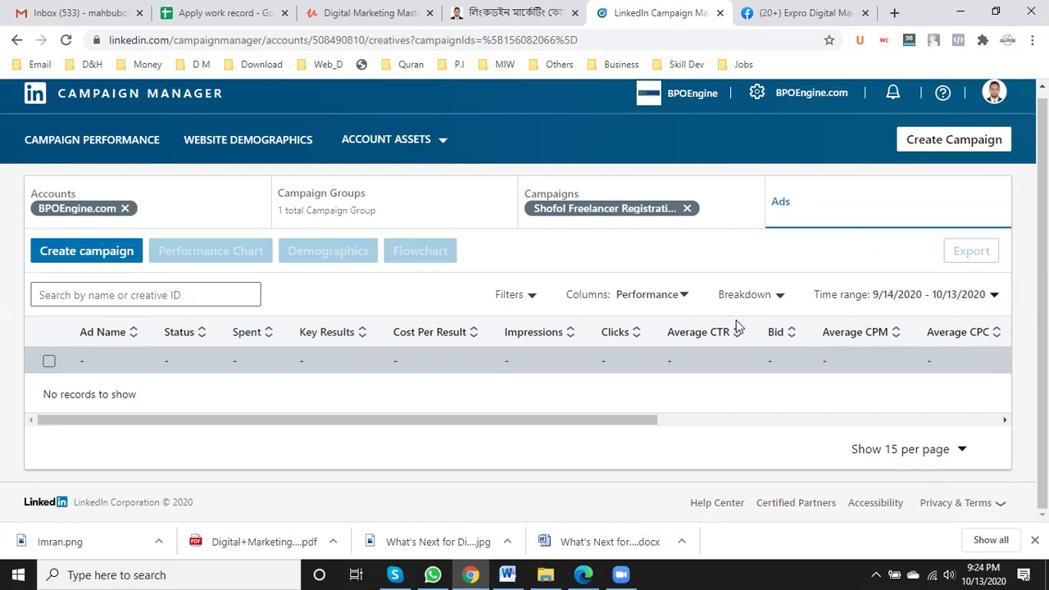
{"action": "left_click", "coordinate": [765, 425]}
{"action": "left_click_drag", "start_coordinate": [890, 420], "coordinate": [548, 418]}
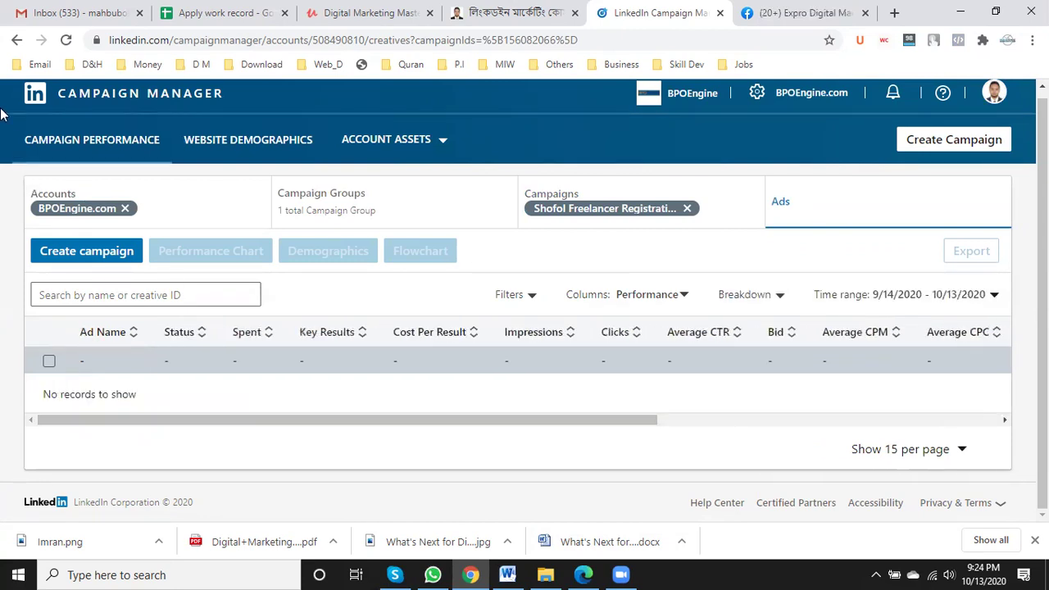
{"action": "left_click", "coordinate": [18, 40]}
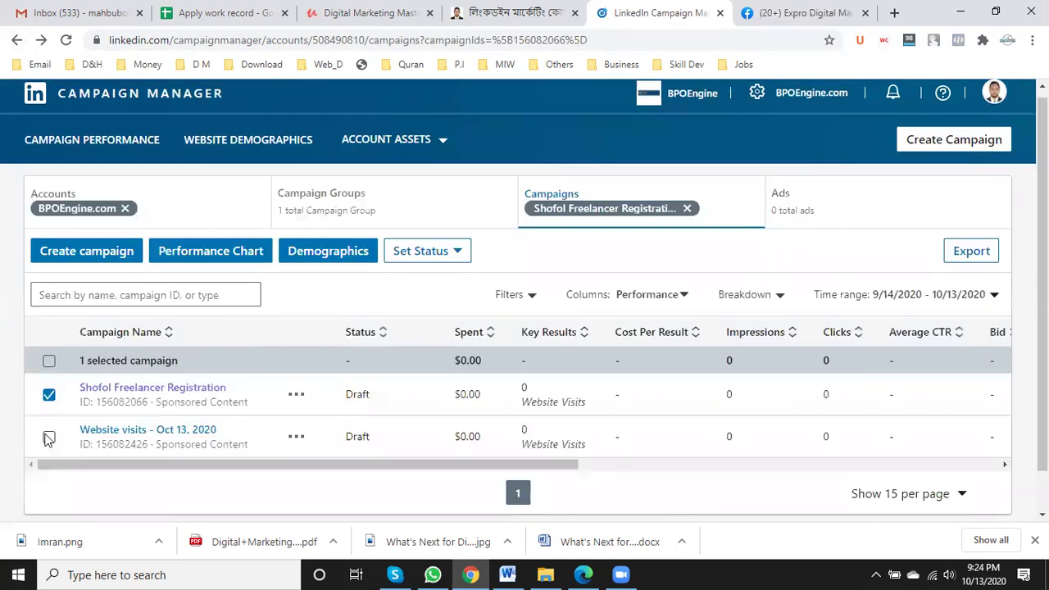
Step: Show the ads for the 'Website visits - Oct 13, 2020' campaign, which has none
{"action": "left_click", "coordinate": [48, 436]}
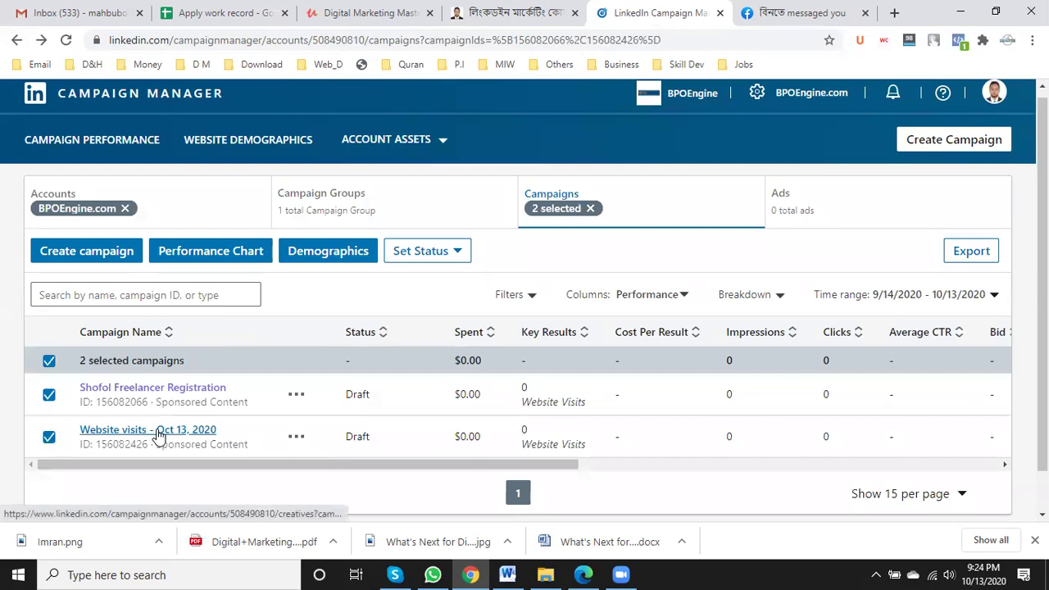
{"action": "left_click", "coordinate": [158, 431]}
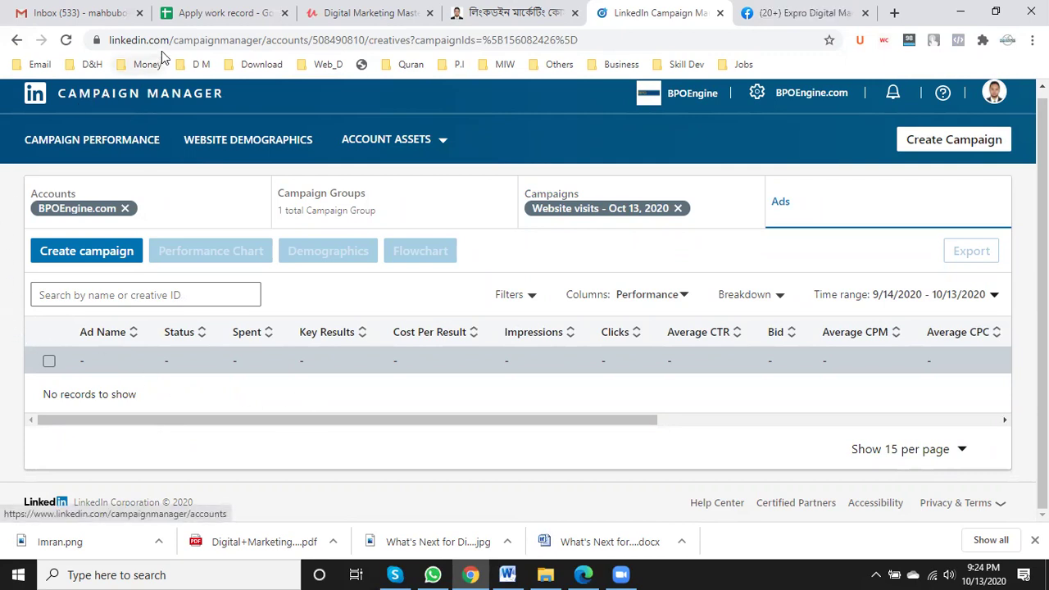
{"action": "left_click_drag", "start_coordinate": [175, 42], "coordinate": [579, 41]}
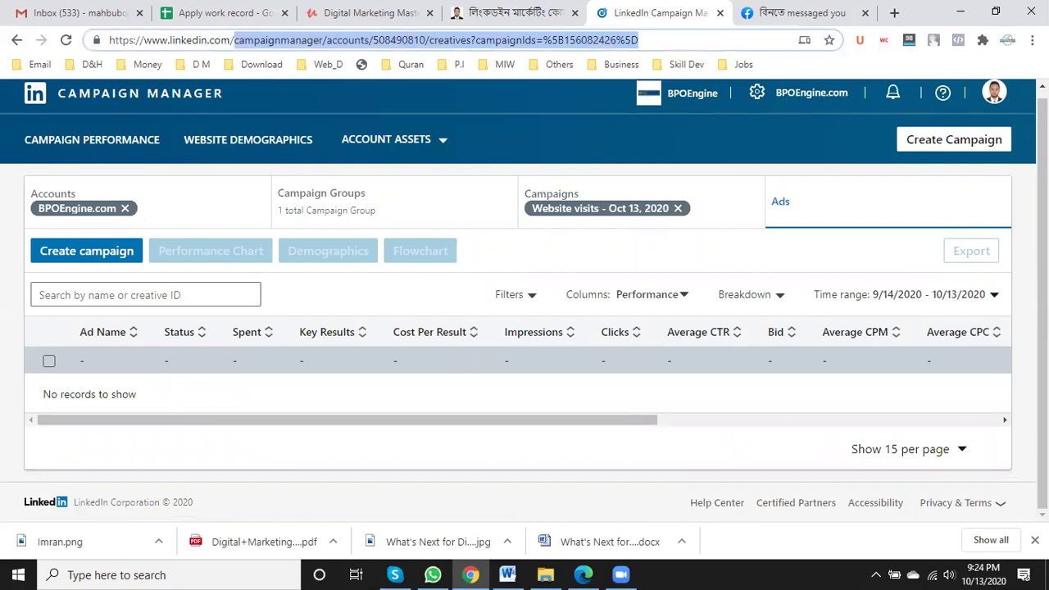
{"action": "key", "text": "BackSpace"}
{"action": "key", "text": "Return"}
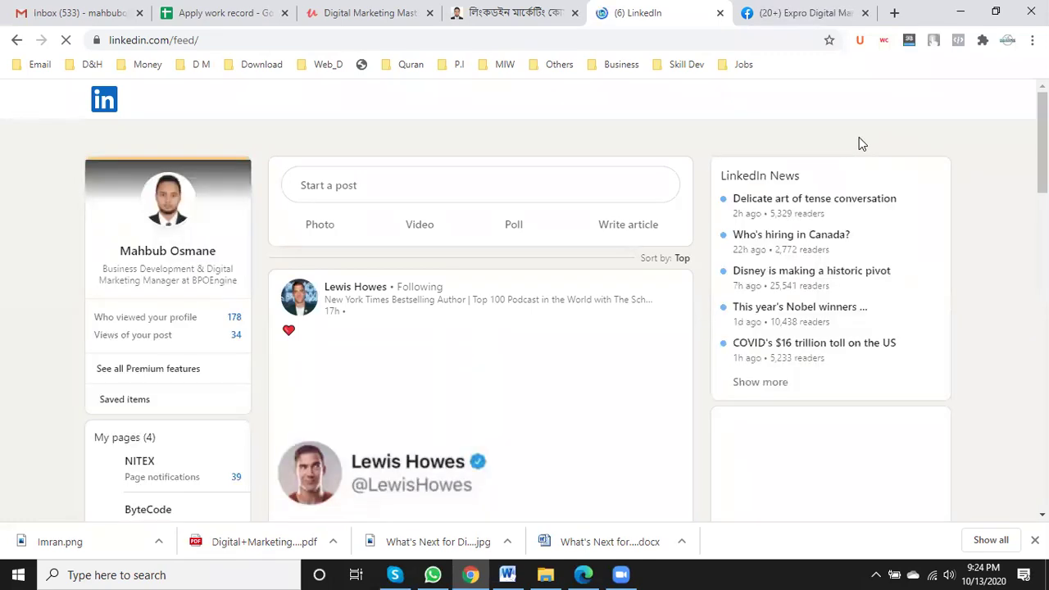
{"action": "scroll", "coordinate": [241, 344], "scroll_direction": "down", "scroll_amount": 4}
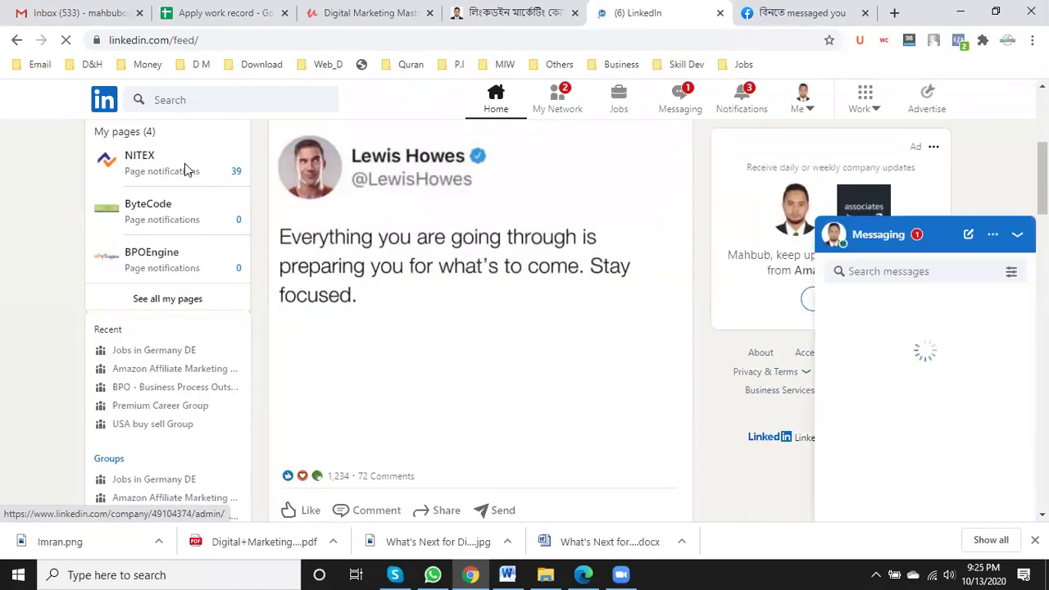
Step: Open the NITEX page from My pages in a new tab and switch to it
{"action": "right_click", "coordinate": [141, 157]}
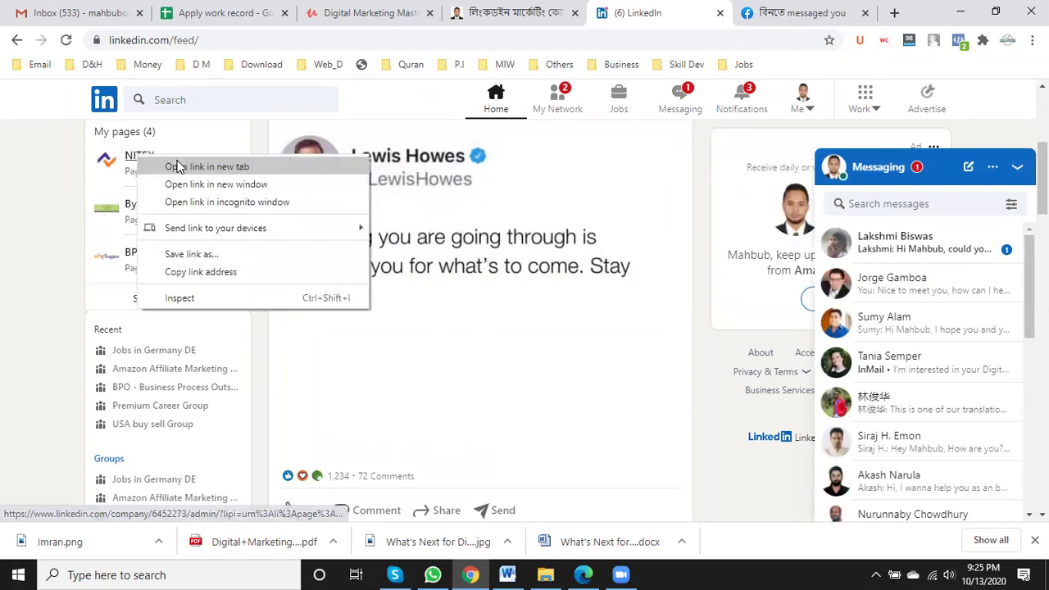
{"action": "left_click", "coordinate": [175, 164]}
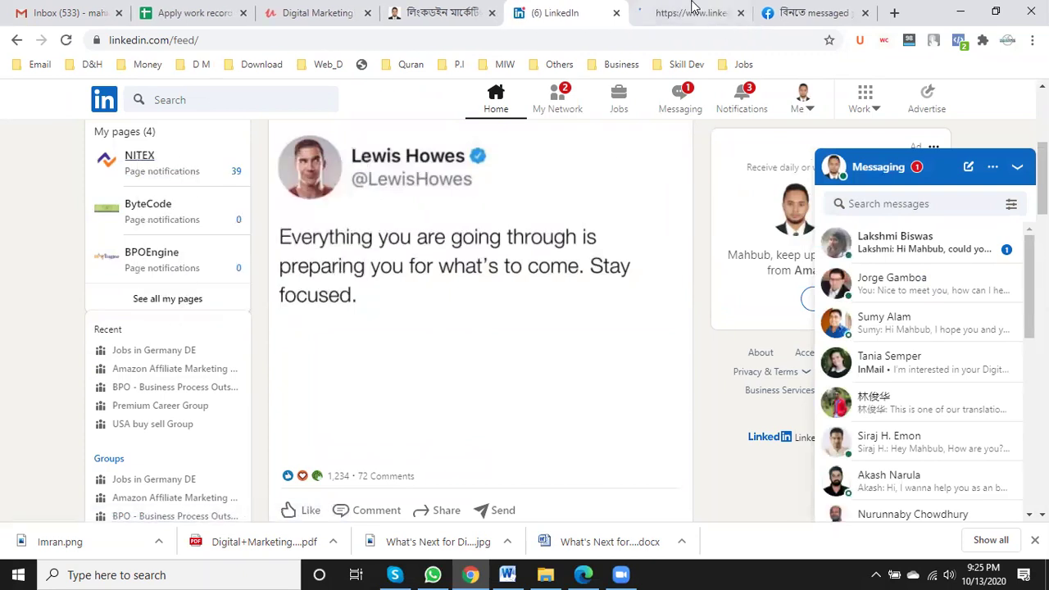
{"action": "left_click", "coordinate": [691, 9]}
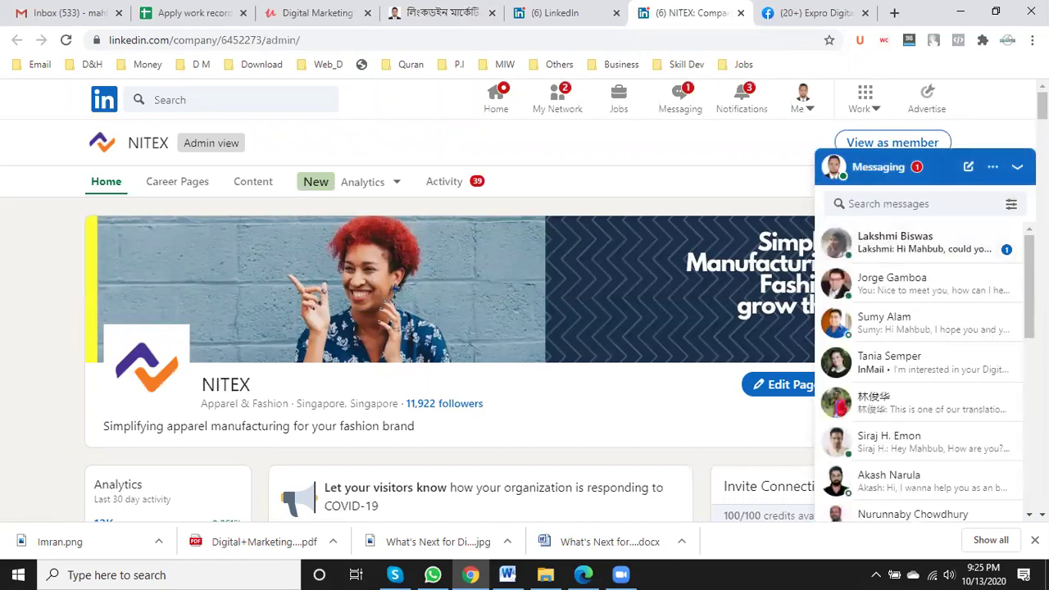
Step: View the NITEX page as a member, then return to the feed tab
{"action": "left_click", "coordinate": [877, 168]}
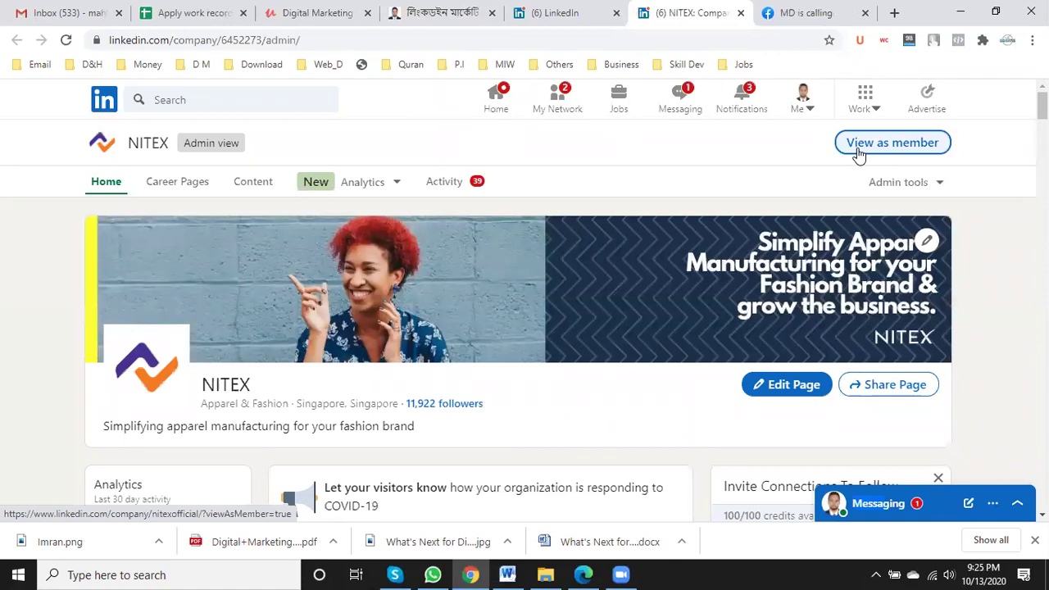
{"action": "left_click", "coordinate": [895, 141]}
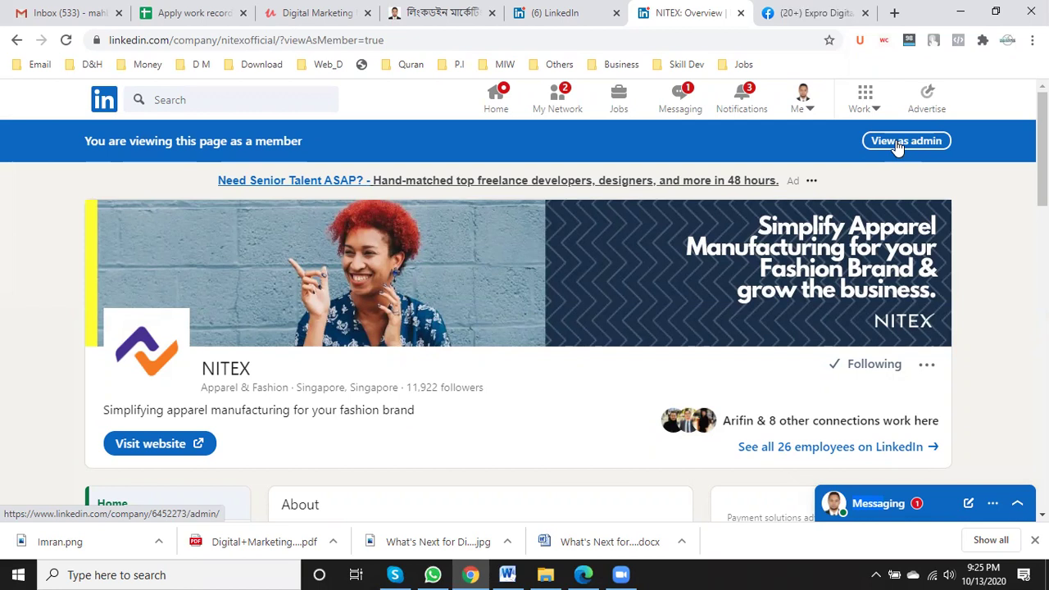
{"action": "scroll", "coordinate": [557, 325], "scroll_direction": "down", "scroll_amount": 7}
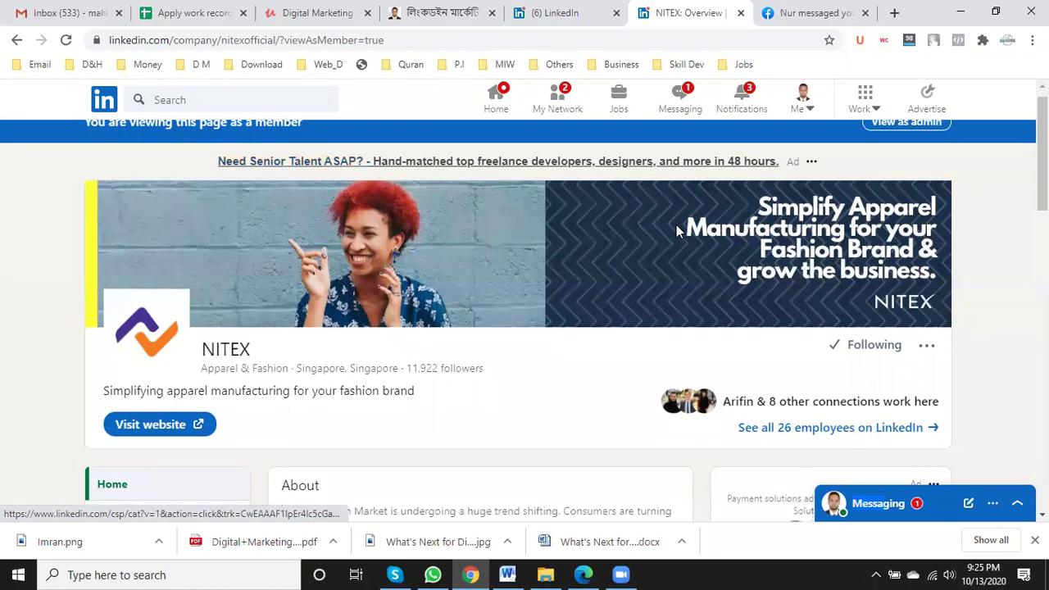
{"action": "scroll", "coordinate": [558, 325], "scroll_direction": "up", "scroll_amount": 7}
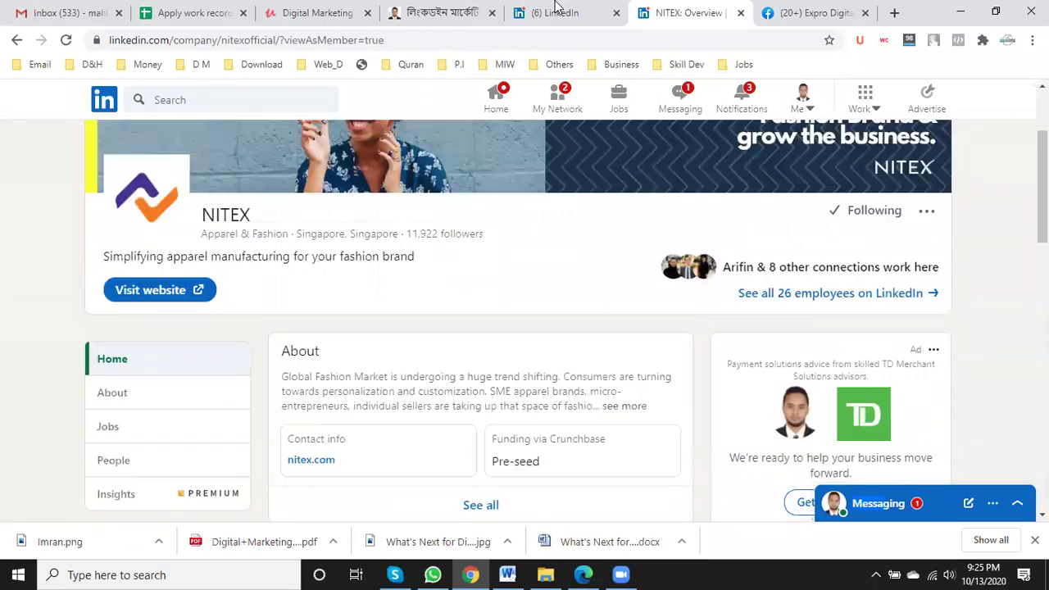
{"action": "left_click", "coordinate": [556, 12]}
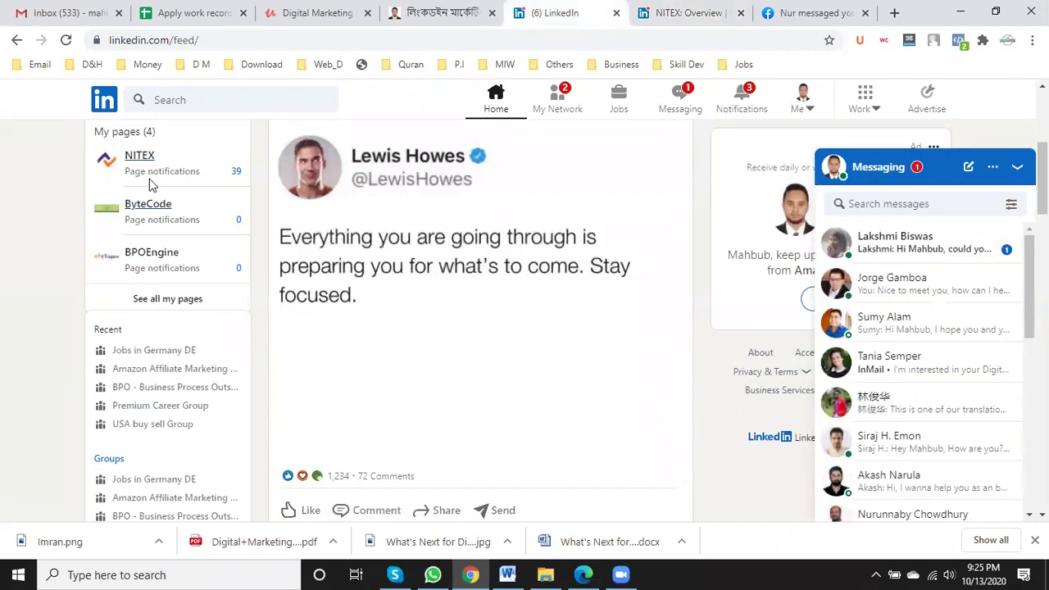
Step: Open the BPOEngine and ByteCode pages in new tabs
{"action": "scroll", "coordinate": [183, 331], "scroll_direction": "up", "scroll_amount": 1}
{"action": "right_click", "coordinate": [196, 336]}
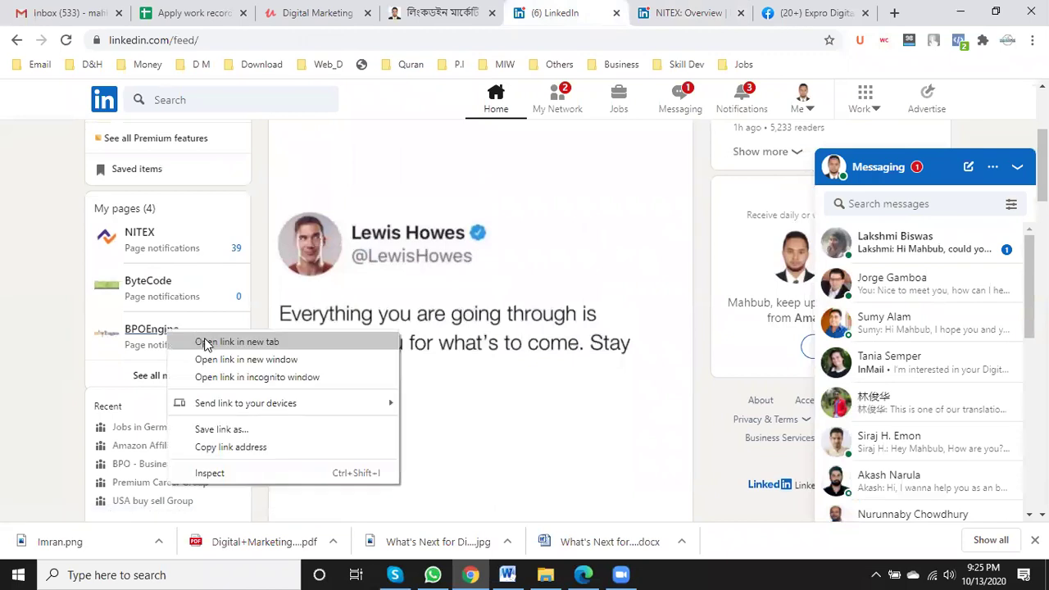
{"action": "left_click", "coordinate": [205, 342]}
{"action": "right_click", "coordinate": [182, 287]}
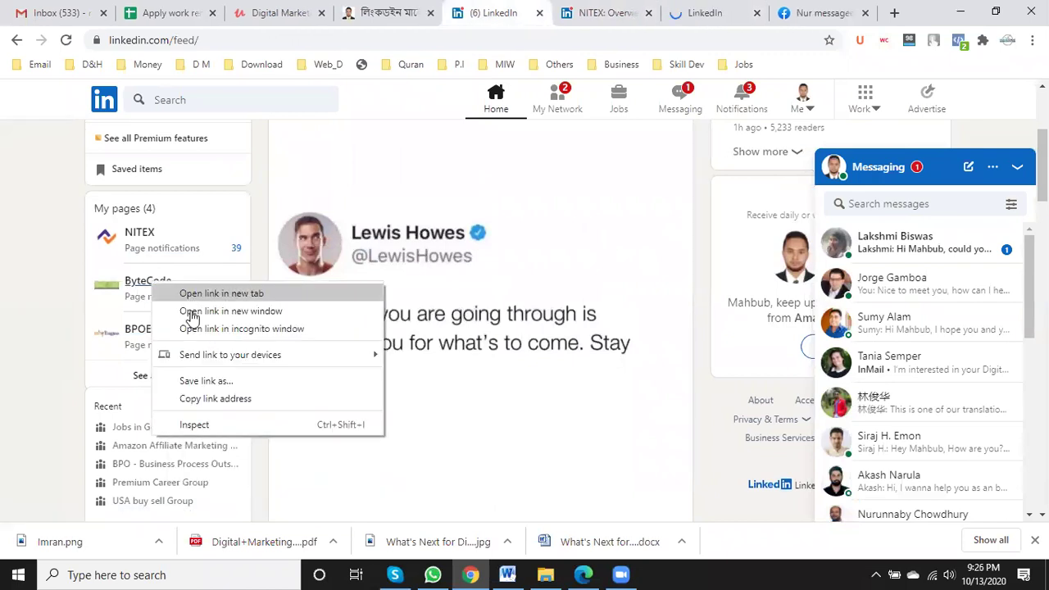
{"action": "left_click", "coordinate": [188, 294]}
Step: Open the fourth managed page from the full pages list in a new tab
{"action": "left_click", "coordinate": [174, 374]}
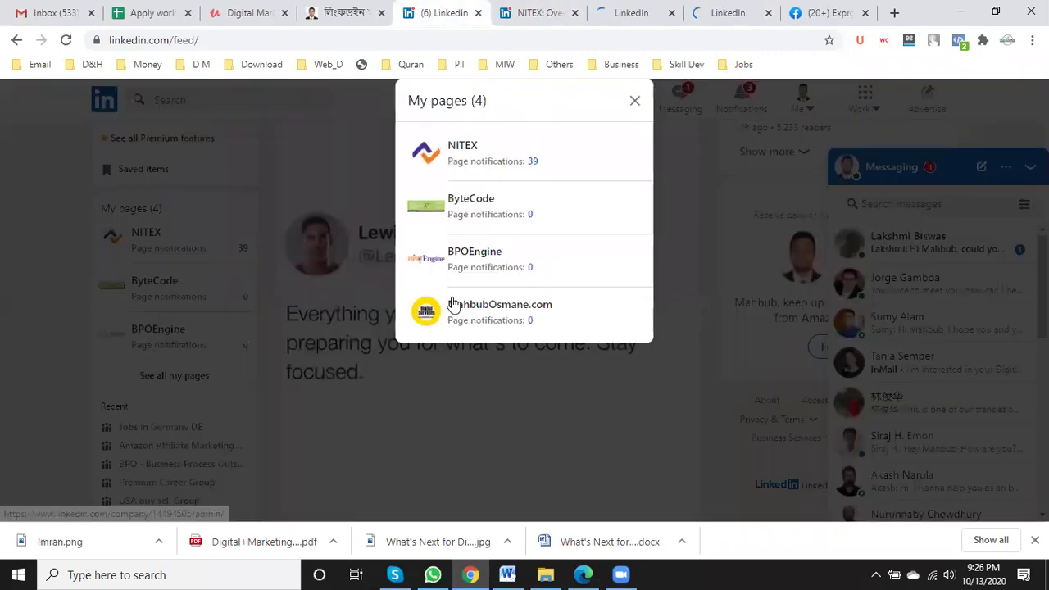
{"action": "right_click", "coordinate": [489, 302]}
{"action": "left_click", "coordinate": [557, 316]}
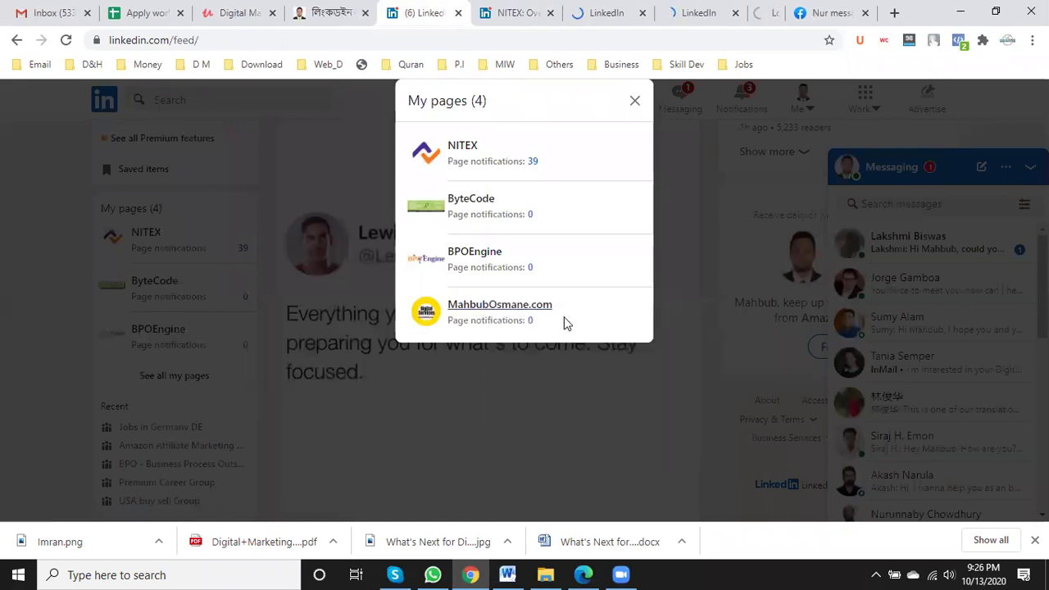
{"action": "key", "text": "Escape"}
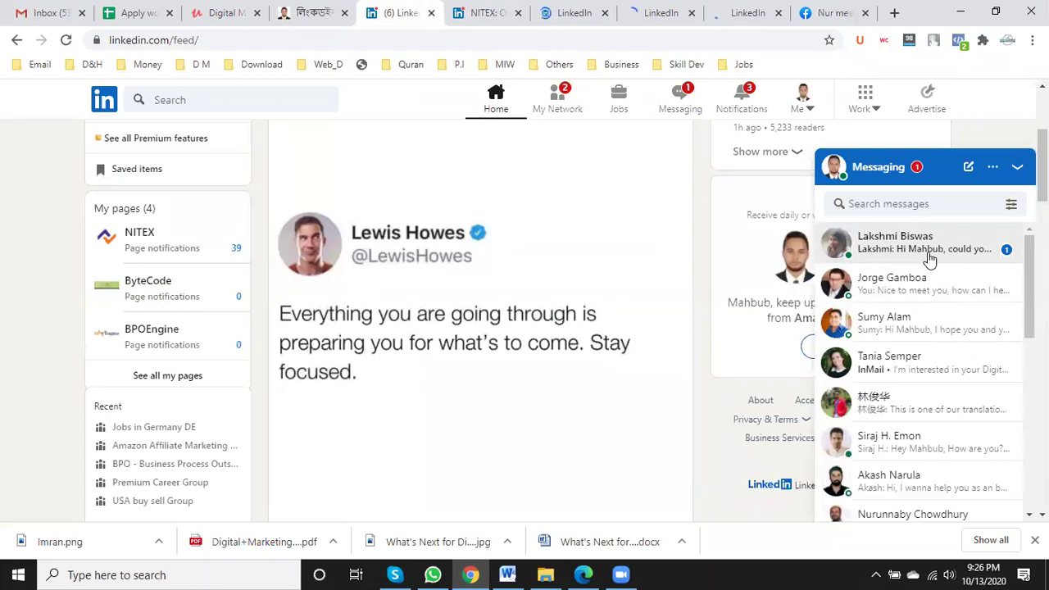
Step: Open the unread conversation and open its recommendation request link in a new tab
{"action": "left_click", "coordinate": [929, 258]}
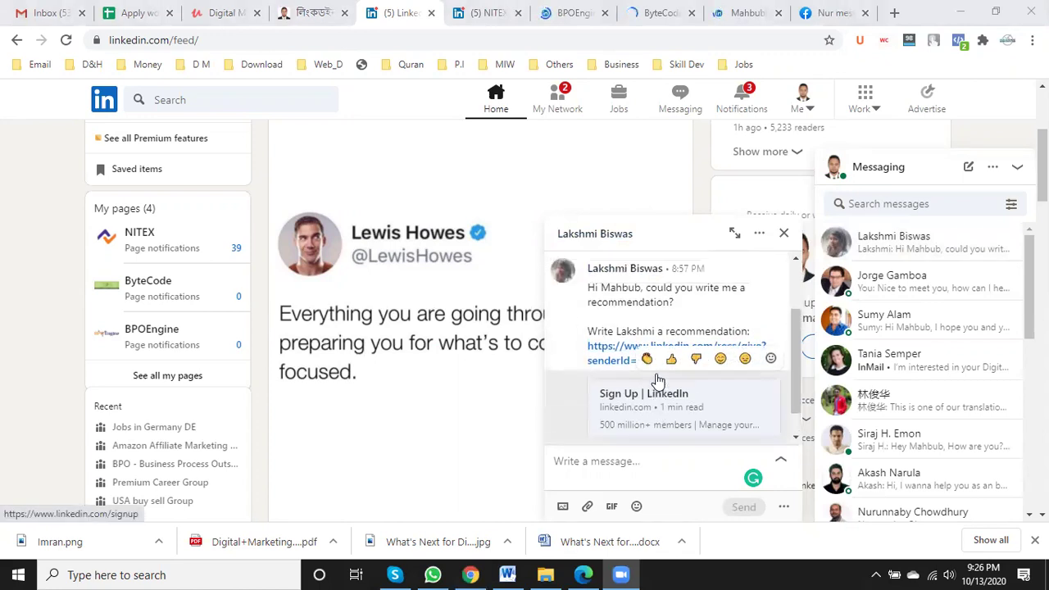
{"action": "right_click", "coordinate": [644, 327]}
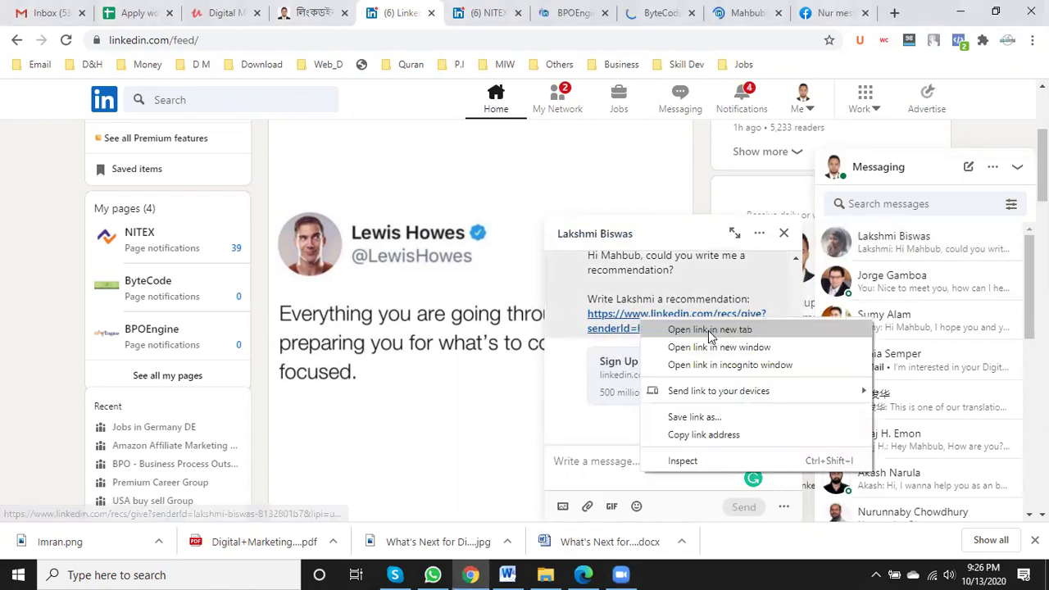
{"action": "left_click", "coordinate": [706, 341]}
{"action": "scroll", "coordinate": [706, 336], "scroll_direction": "up", "scroll_amount": 2}
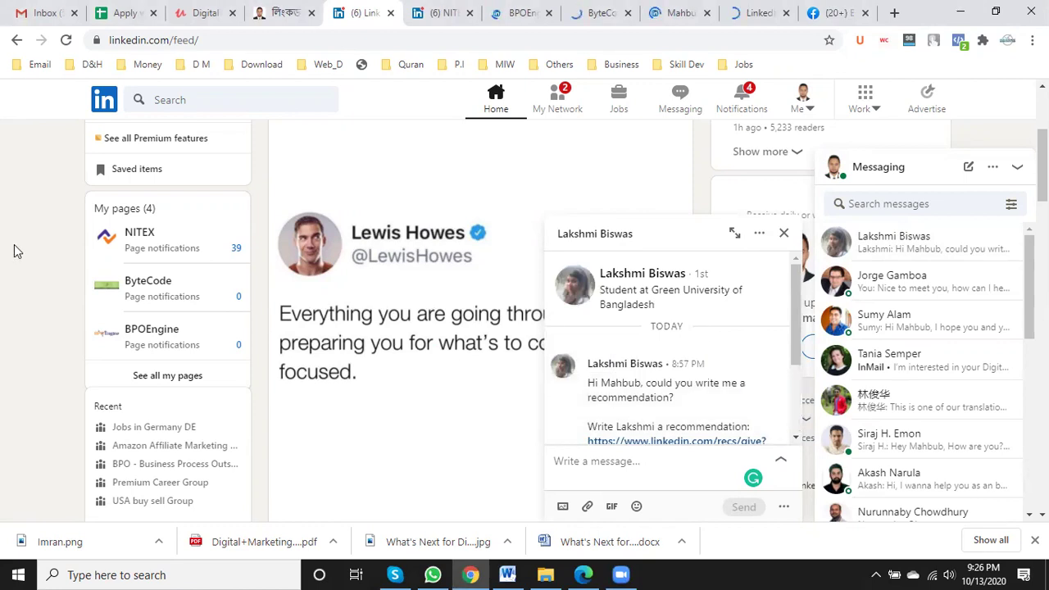
{"action": "scroll", "coordinate": [679, 379], "scroll_direction": "down", "scroll_amount": 3}
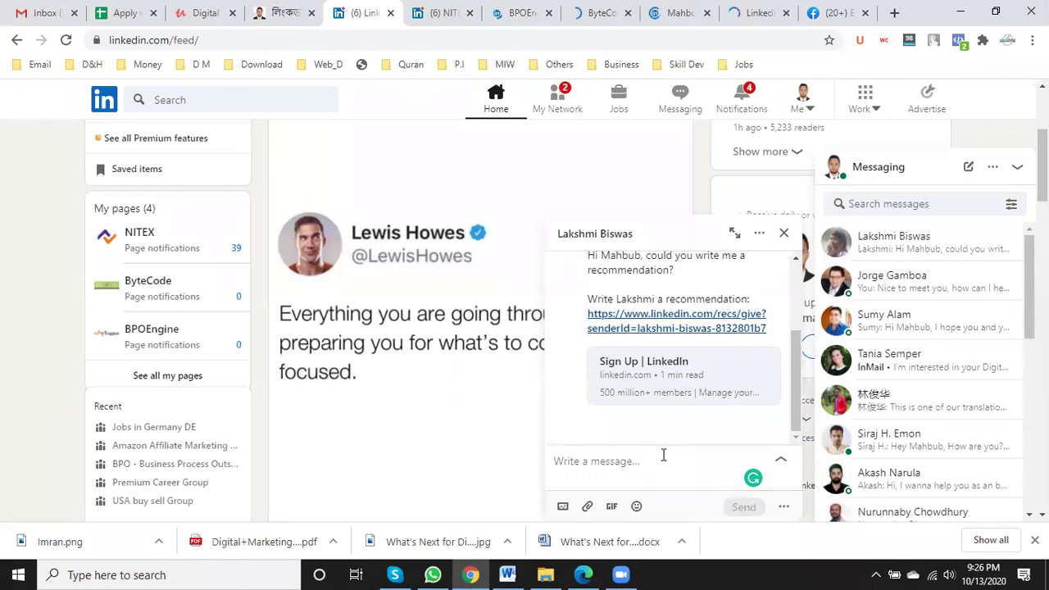
Step: Reply to the contact with 'What type of recom do u'
{"action": "left_click", "coordinate": [636, 466]}
{"action": "type", "text": "What type of recom do u want?"}
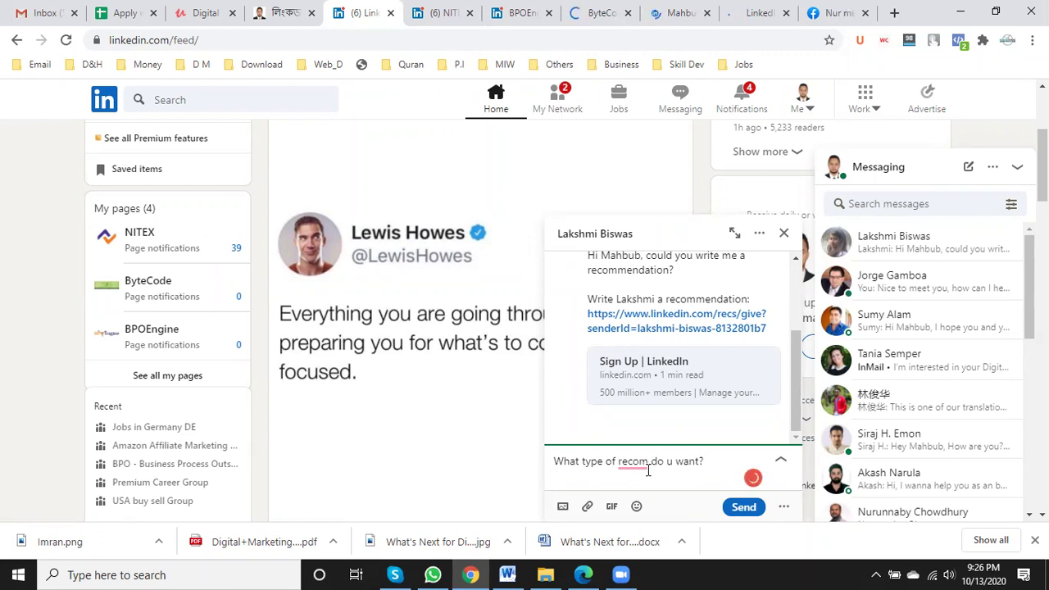
{"action": "left_click", "coordinate": [743, 507]}
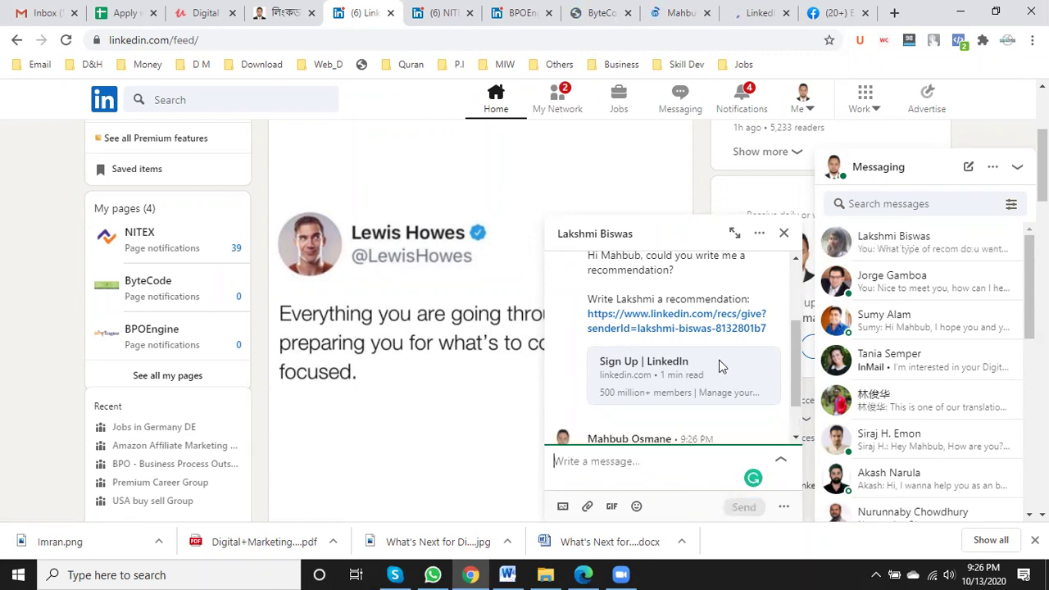
Step: Return to the LinkedIn home feed and switch to the Gmail inbox tab
{"action": "left_click", "coordinate": [763, 235]}
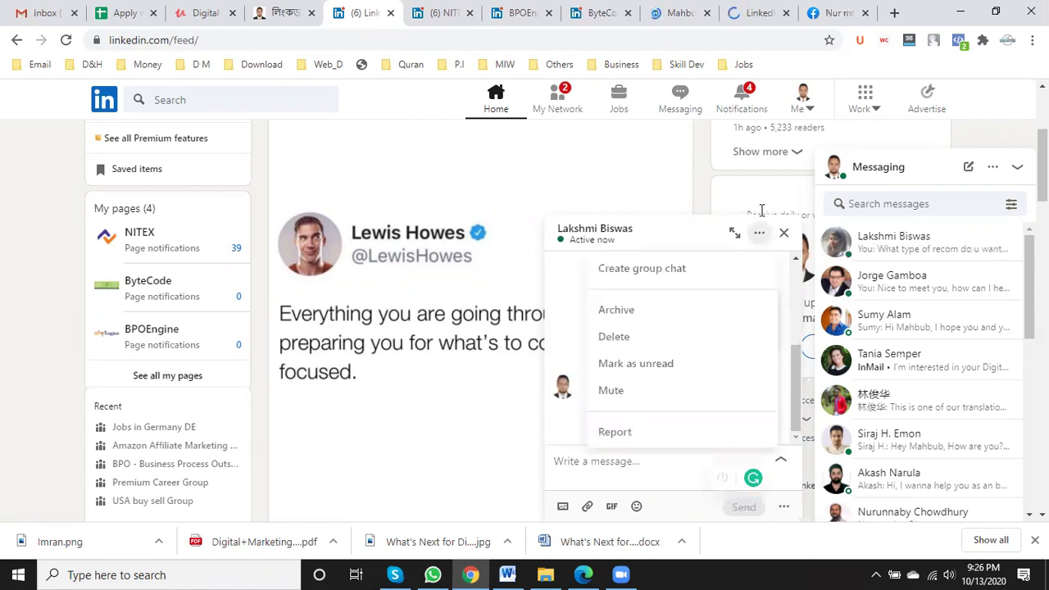
{"action": "left_click", "coordinate": [575, 230]}
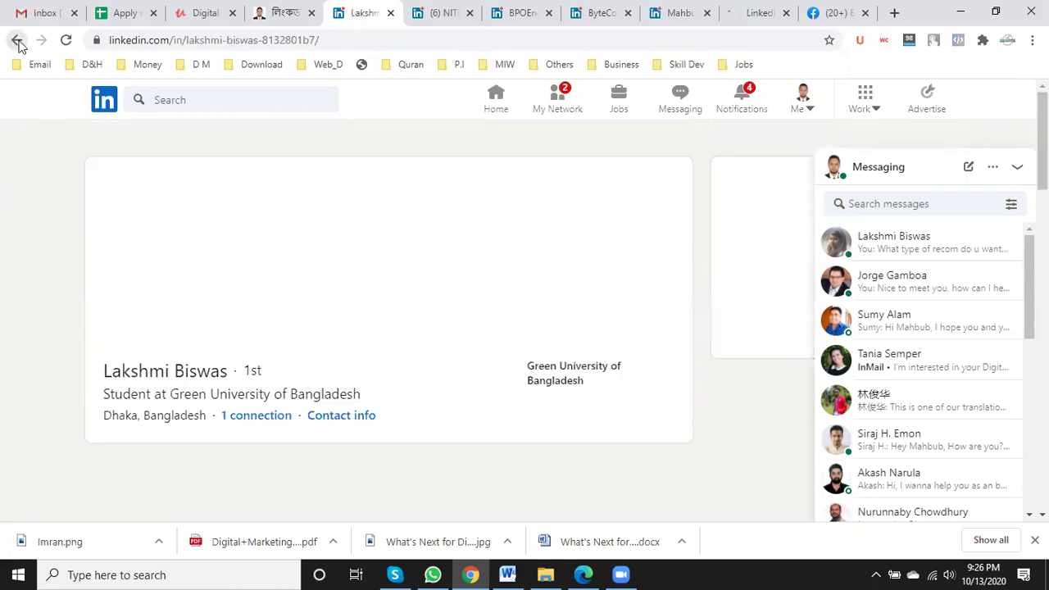
{"action": "left_click", "coordinate": [17, 41]}
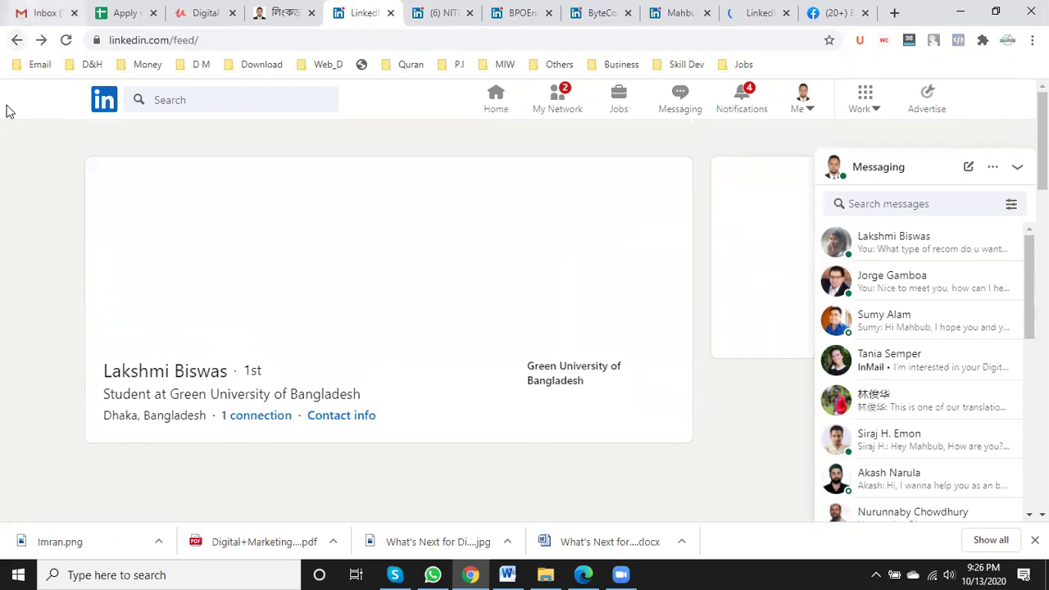
{"action": "key", "text": "ctrl+1"}
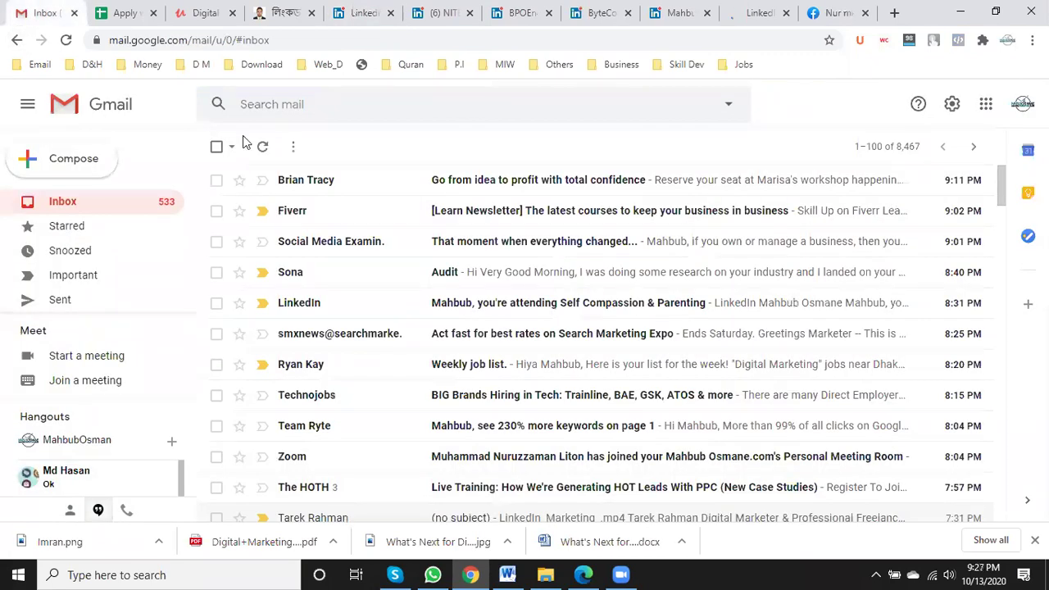
Step: Search Gmail for 'Linkedin'
{"action": "scroll", "coordinate": [519, 344], "scroll_direction": "down", "scroll_amount": 1}
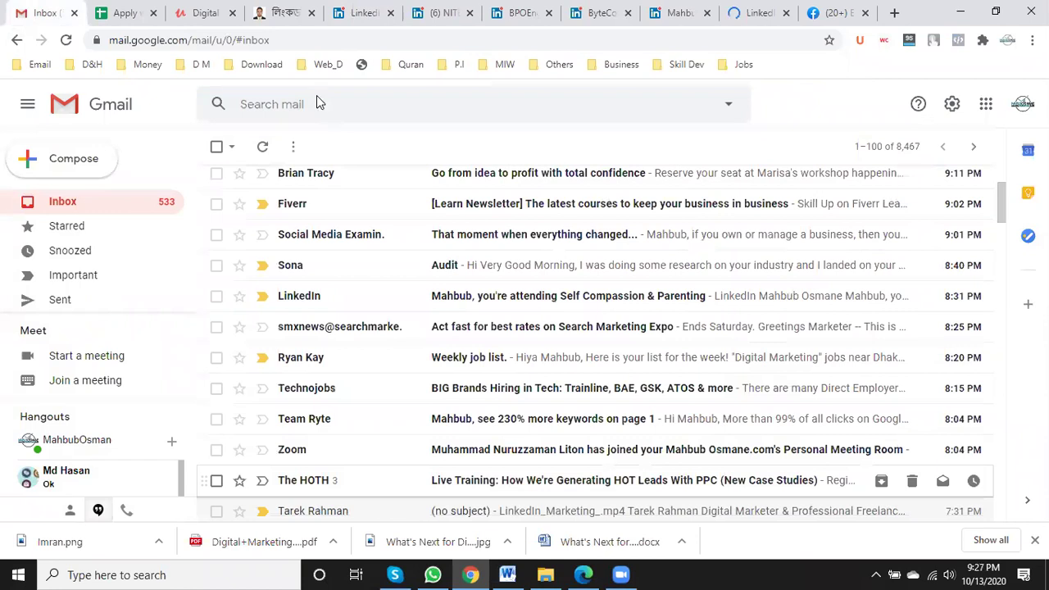
{"action": "left_click", "coordinate": [318, 101]}
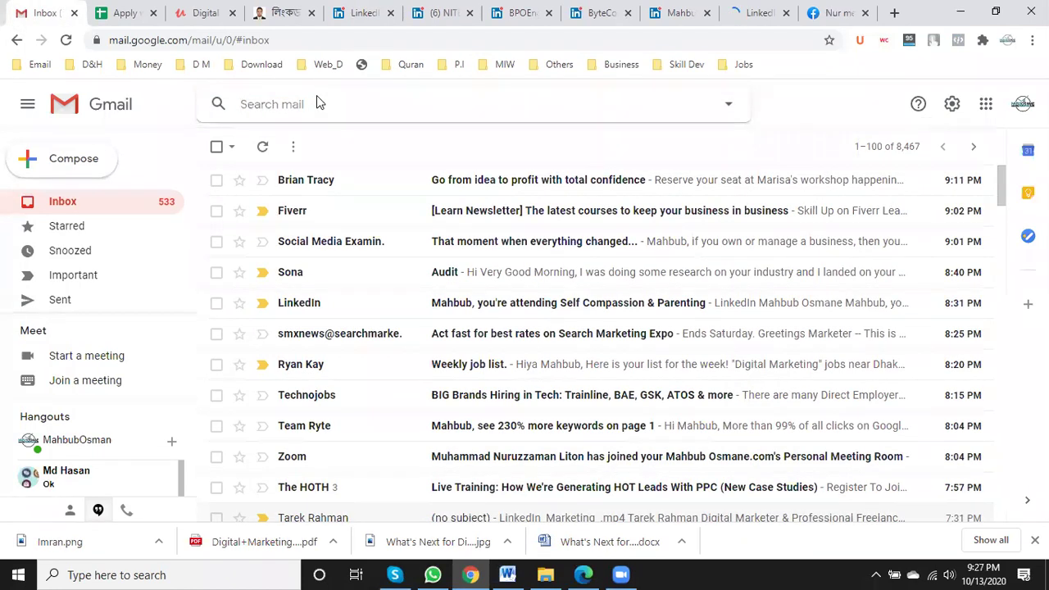
{"action": "type", "text": "Linked"}
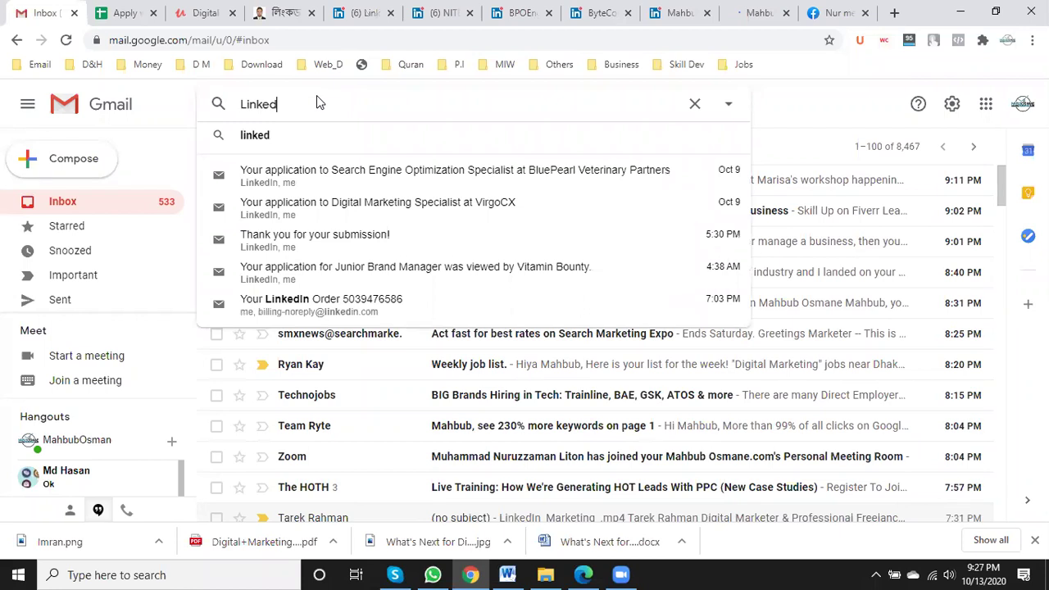
{"action": "type", "text": "in"}
{"action": "key", "text": "Return"}
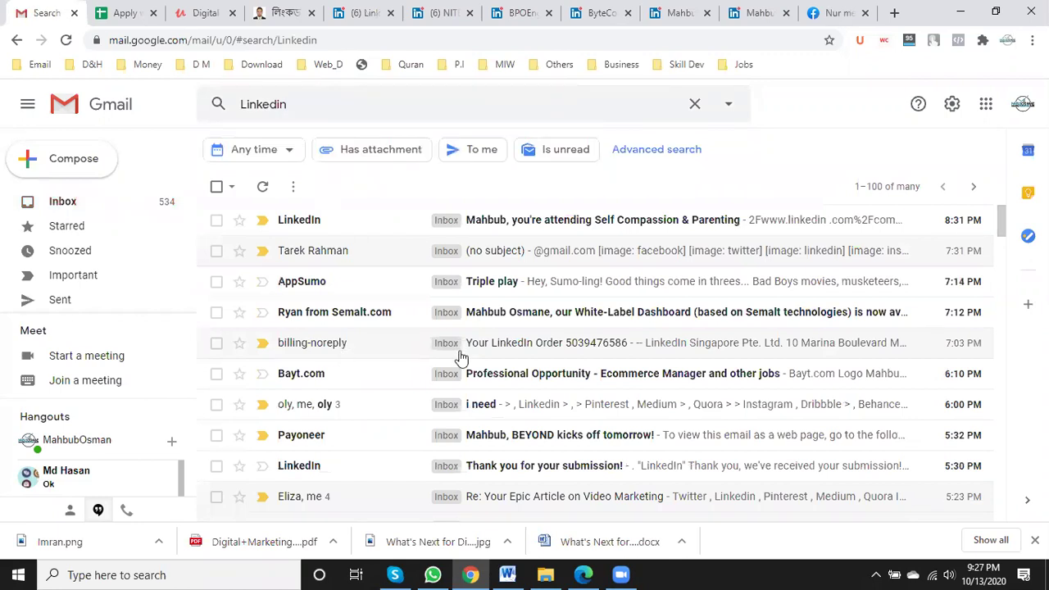
Step: Open the digital marketing manager job alert's listing in a background tab, then return to results
{"action": "scroll", "coordinate": [574, 356], "scroll_direction": "down", "scroll_amount": 2}
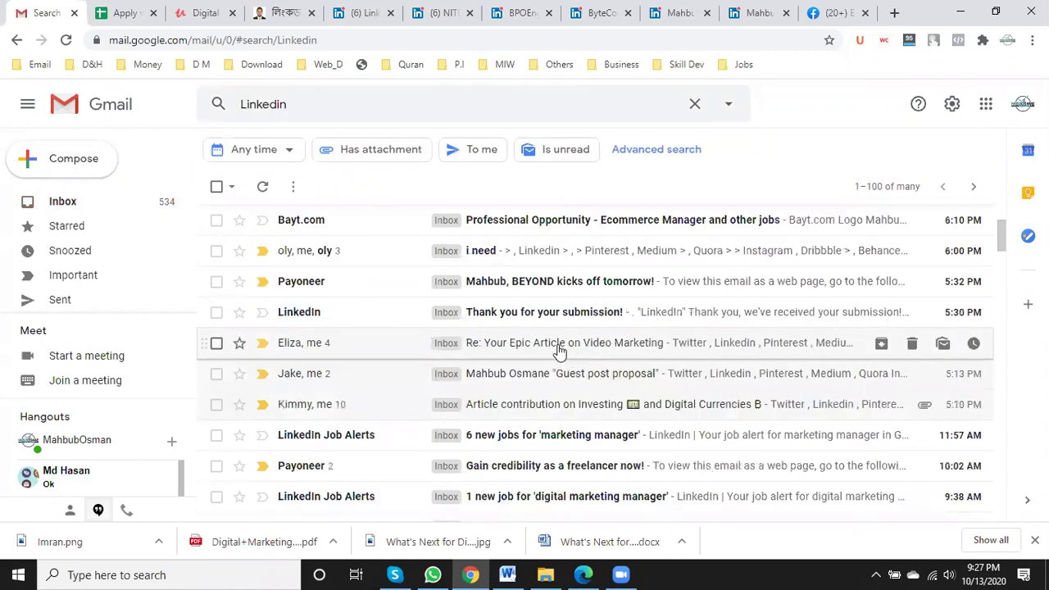
{"action": "scroll", "coordinate": [573, 350], "scroll_direction": "down", "scroll_amount": 1}
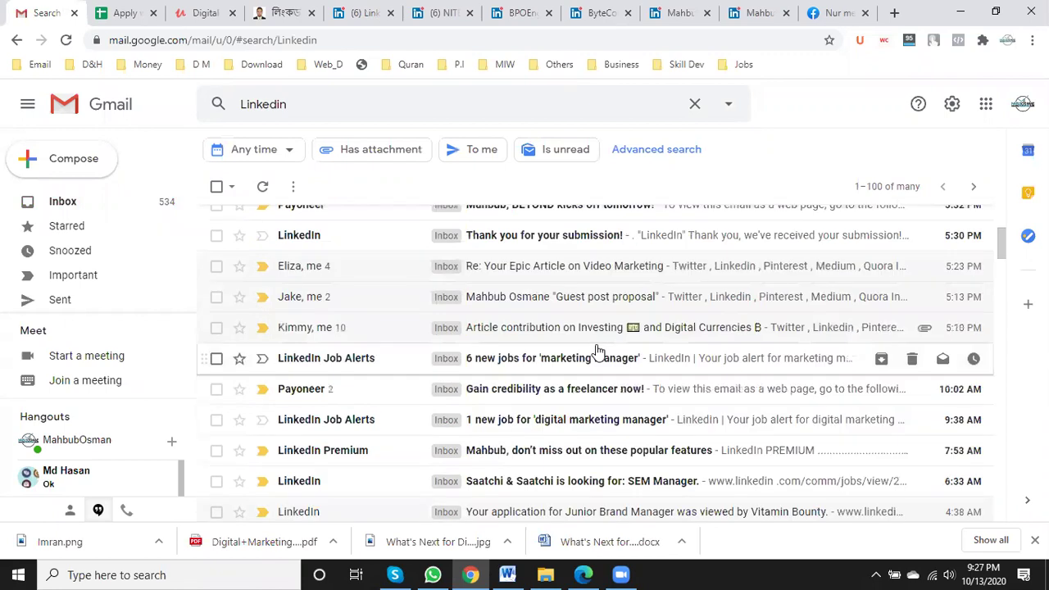
{"action": "scroll", "coordinate": [562, 361], "scroll_direction": "down", "scroll_amount": 1}
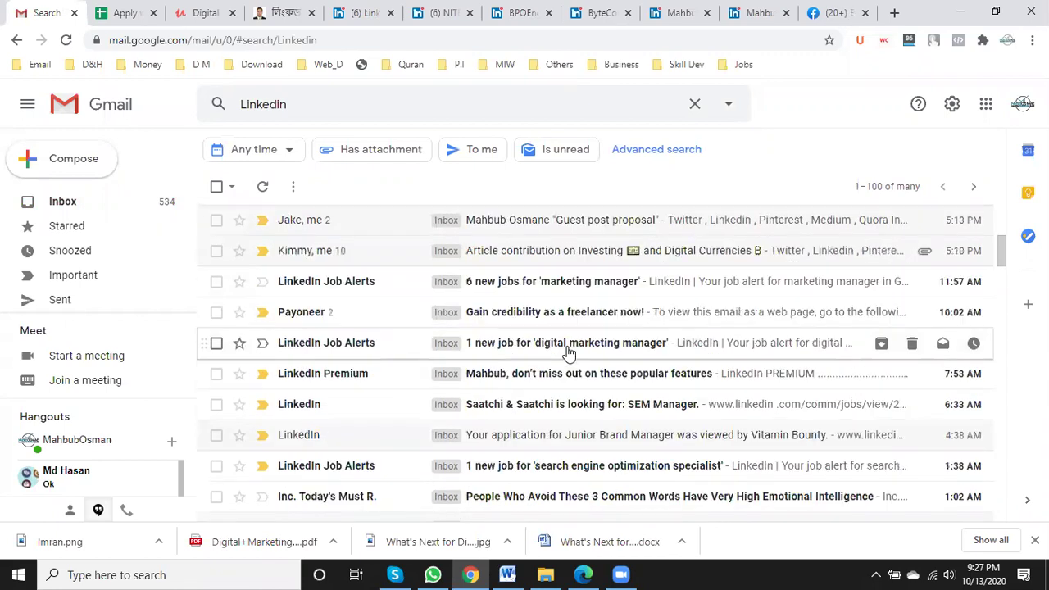
{"action": "left_click", "coordinate": [568, 350]}
{"action": "scroll", "coordinate": [601, 379], "scroll_direction": "down", "scroll_amount": 1}
{"action": "left_click", "coordinate": [649, 383]}
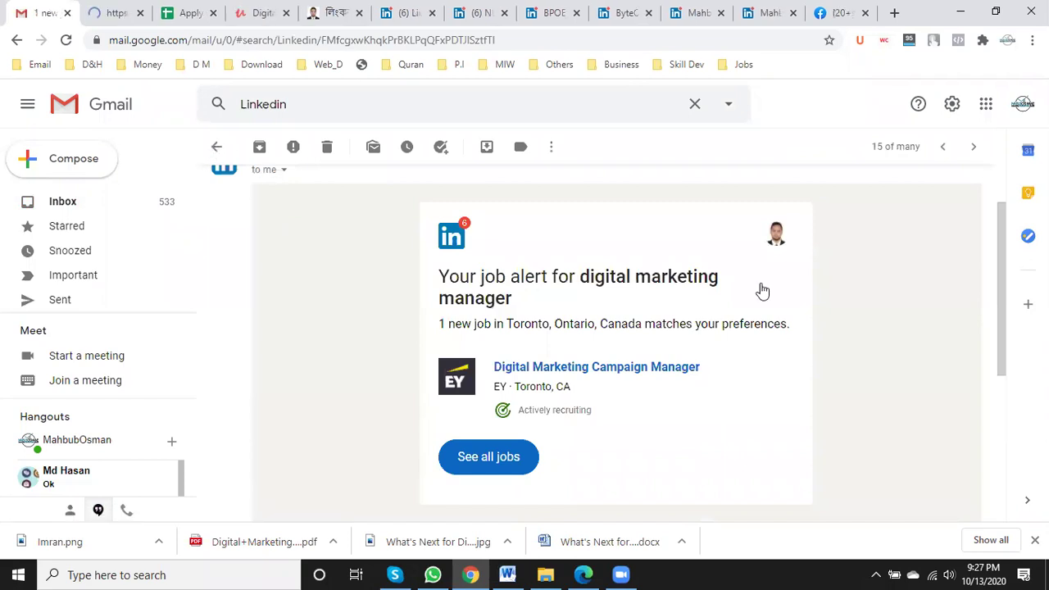
{"action": "key", "text": "alt+Left"}
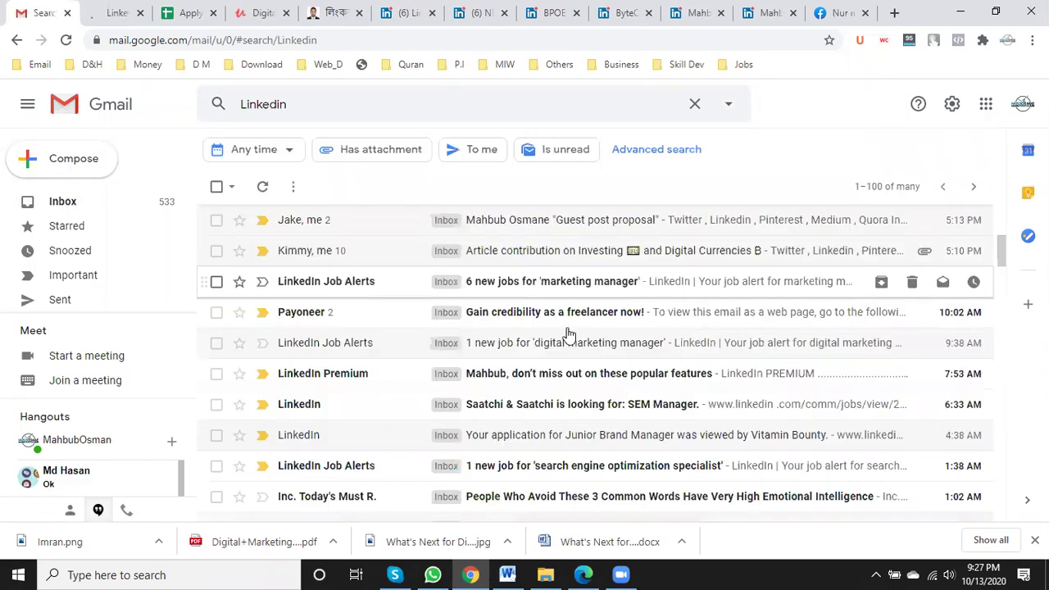
Step: Open the Saatchi & Saatchi SEM Manager email and its SEM Manager job in a new tab
{"action": "scroll", "coordinate": [569, 333], "scroll_direction": "down", "scroll_amount": 1}
{"action": "left_click", "coordinate": [571, 328]}
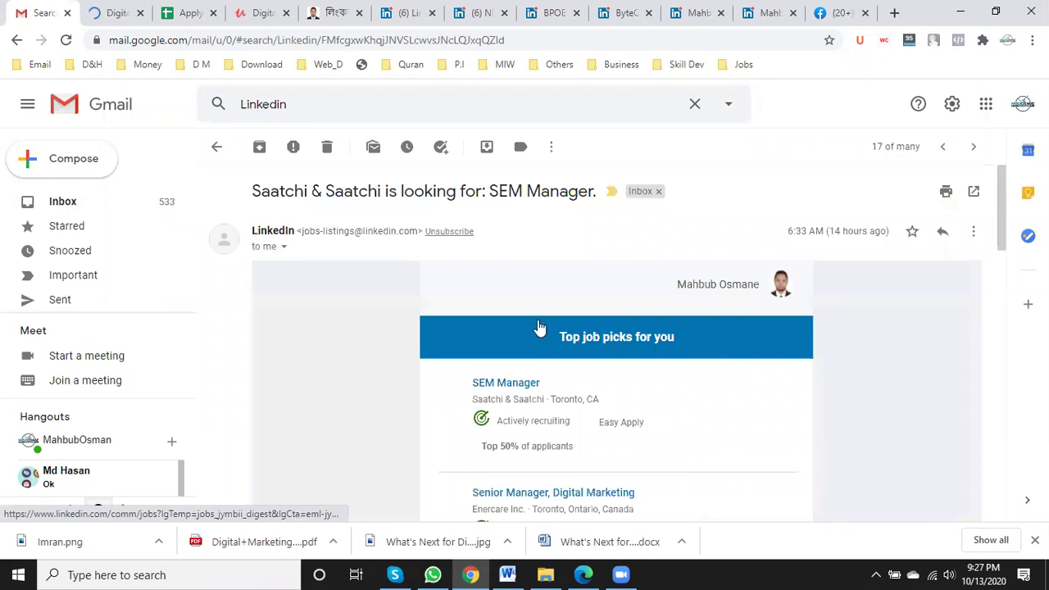
{"action": "scroll", "coordinate": [541, 327], "scroll_direction": "down", "scroll_amount": 1}
{"action": "scroll", "coordinate": [549, 326], "scroll_direction": "down", "scroll_amount": 1}
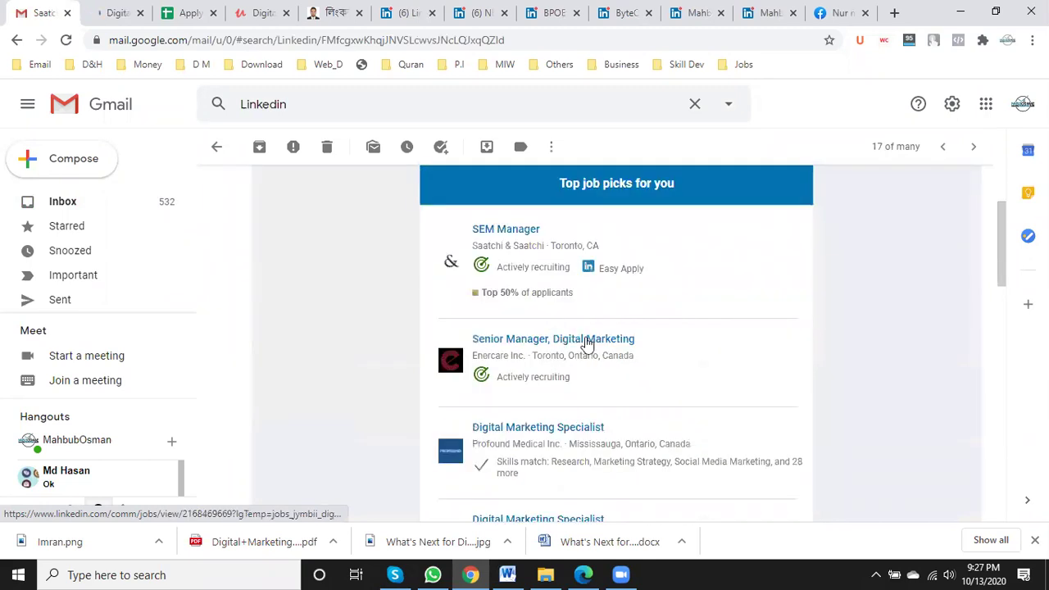
{"action": "right_click", "coordinate": [666, 281]}
{"action": "left_click", "coordinate": [670, 280]}
Step: Open the Altis Digital Marketing Specialist, IFG Digital Marketing Manager and SEO Specialist jobs in new tabs
{"action": "scroll", "coordinate": [615, 298], "scroll_direction": "down", "scroll_amount": 3}
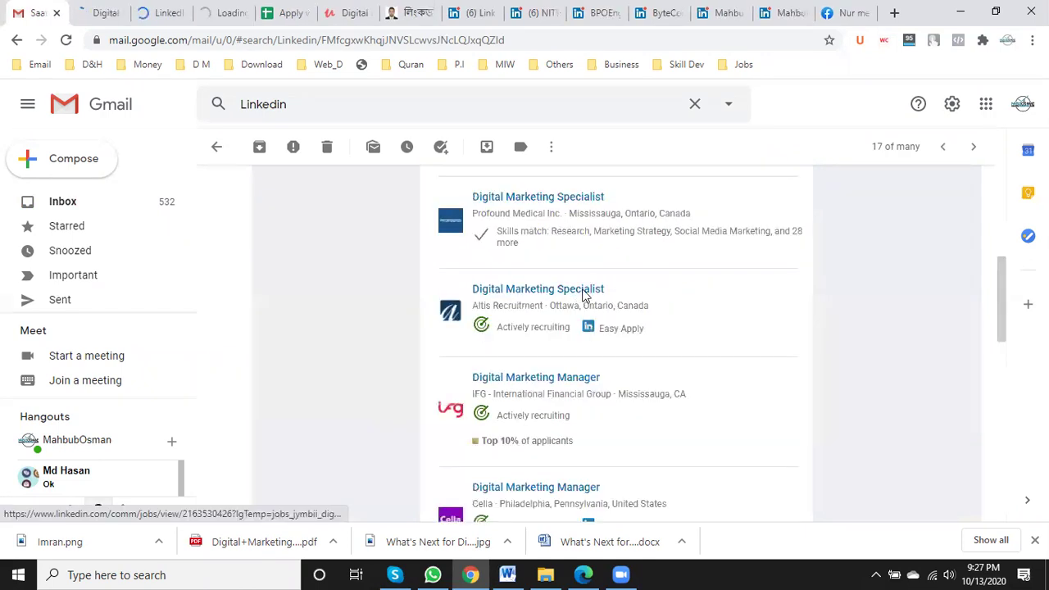
{"action": "right_click", "coordinate": [579, 291]}
{"action": "left_click", "coordinate": [630, 303]}
{"action": "scroll", "coordinate": [556, 232], "scroll_direction": "down", "scroll_amount": 2}
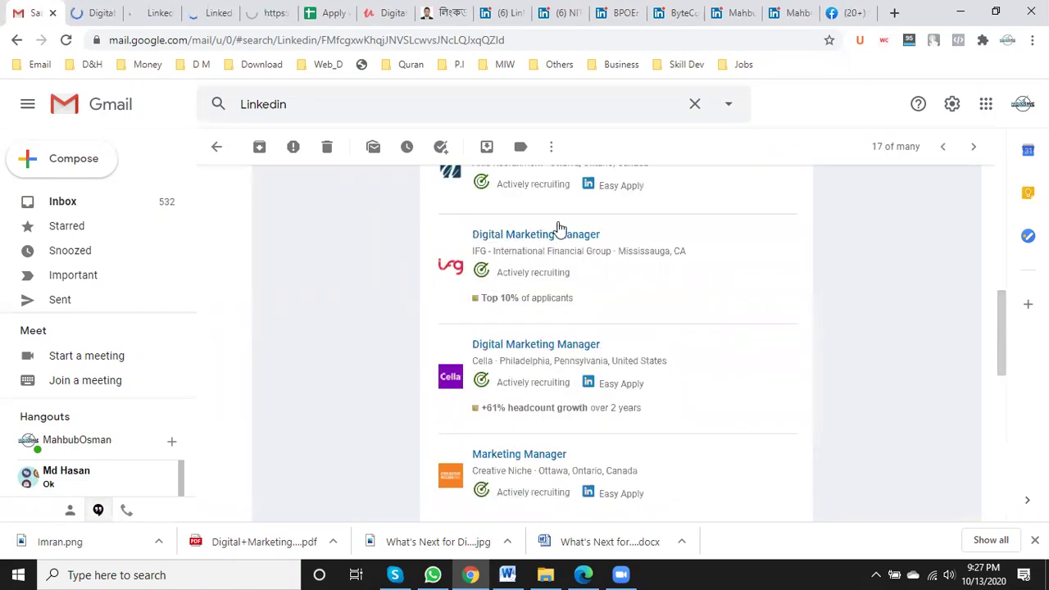
{"action": "right_click", "coordinate": [560, 226]}
{"action": "left_click", "coordinate": [627, 235]}
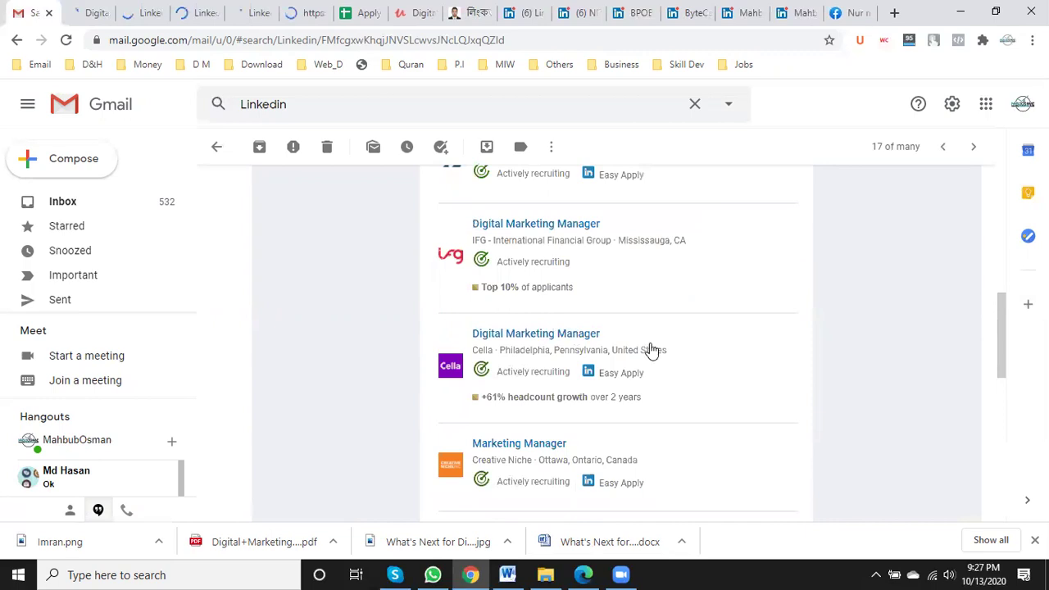
{"action": "scroll", "coordinate": [552, 347], "scroll_direction": "down", "scroll_amount": 2}
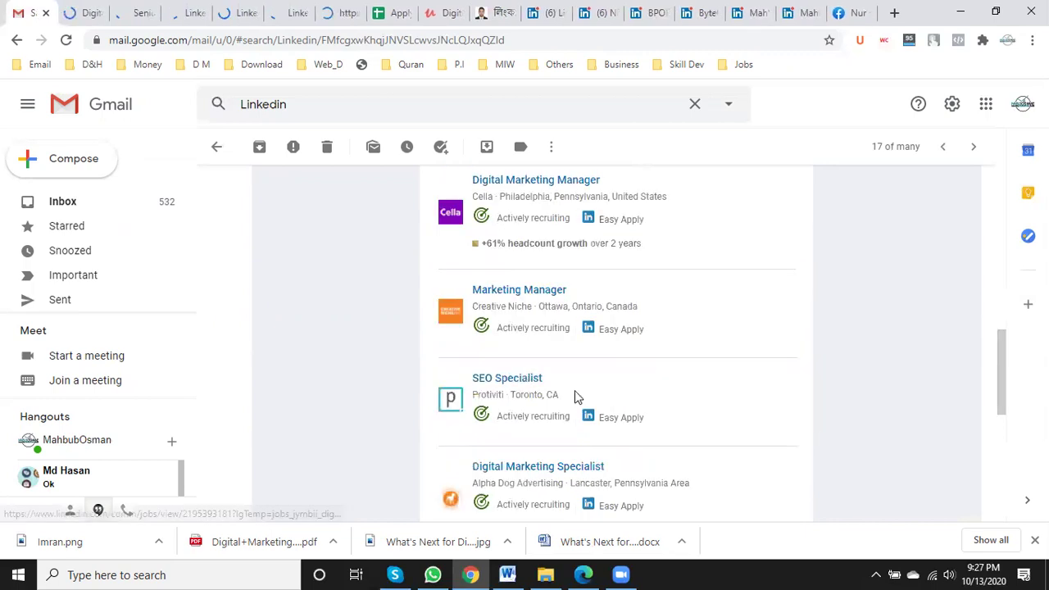
{"action": "right_click", "coordinate": [516, 380]}
{"action": "left_click", "coordinate": [537, 299]}
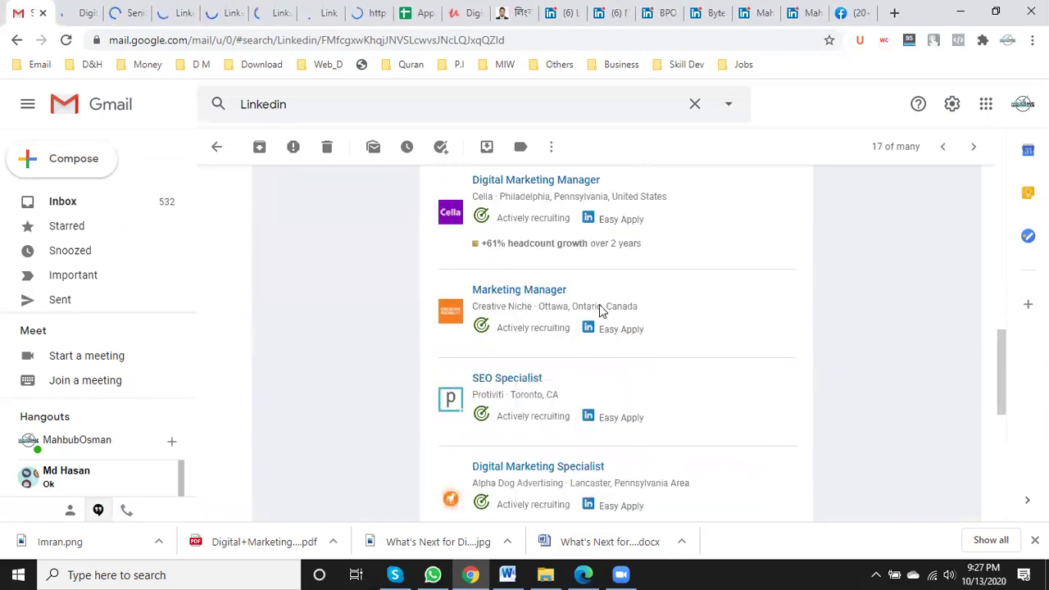
Step: Open the Alpha Dog Digital Marketing Specialist and another listed job in new tabs
{"action": "right_click", "coordinate": [538, 292]}
{"action": "scroll", "coordinate": [549, 398], "scroll_direction": "down", "scroll_amount": 1}
{"action": "right_click", "coordinate": [550, 395]}
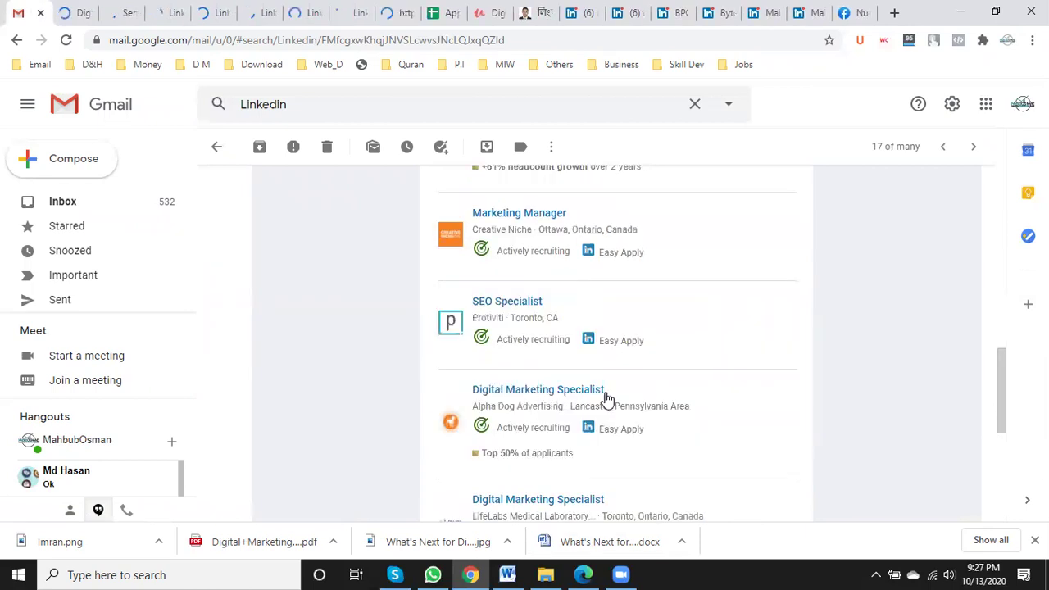
{"action": "key", "text": "Return"}
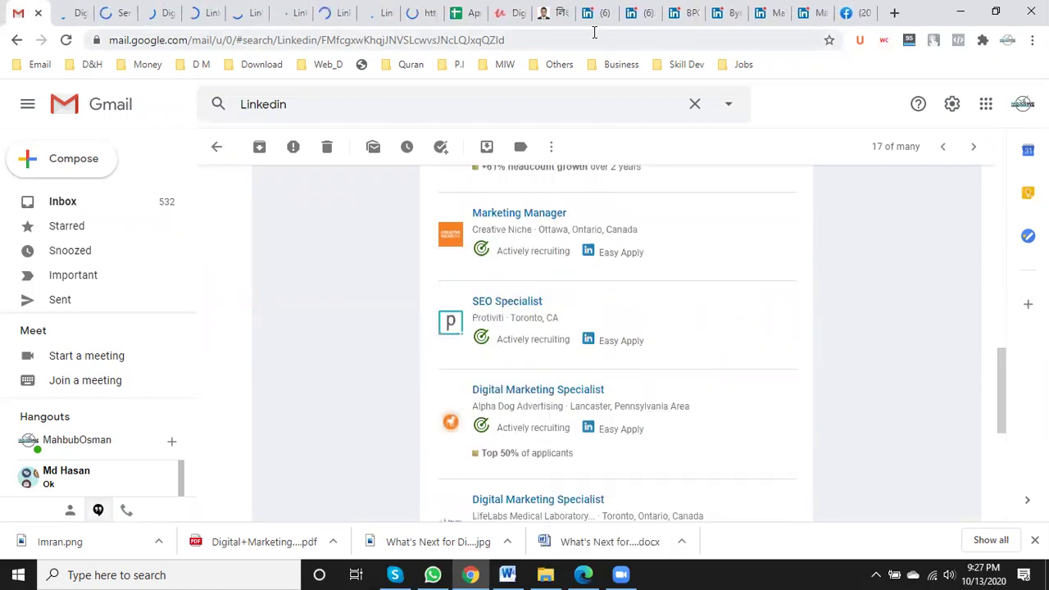
{"action": "left_click", "coordinate": [595, 13]}
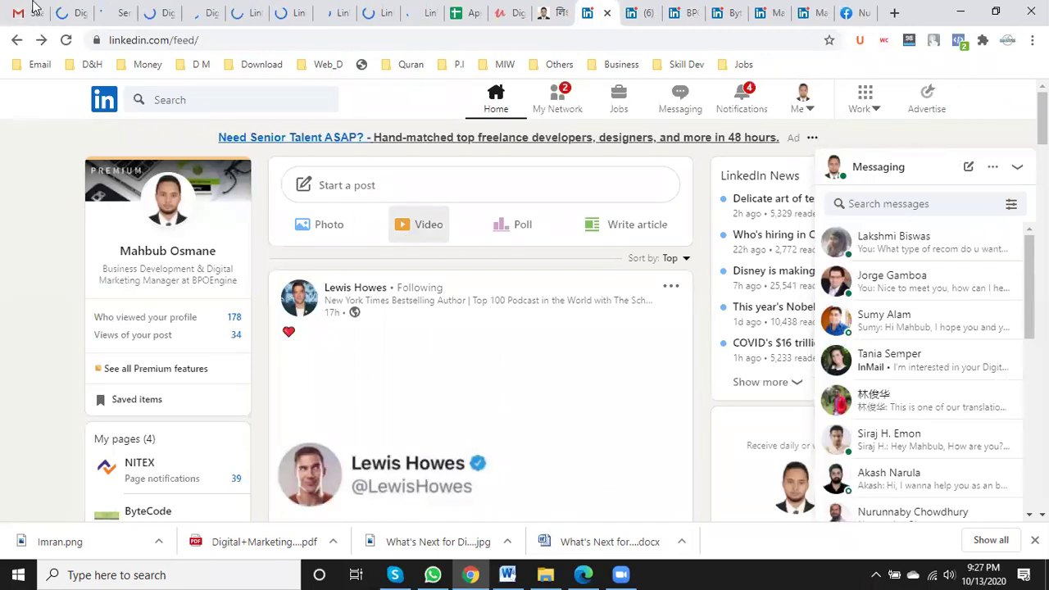
{"action": "key", "text": "ctrl+1"}
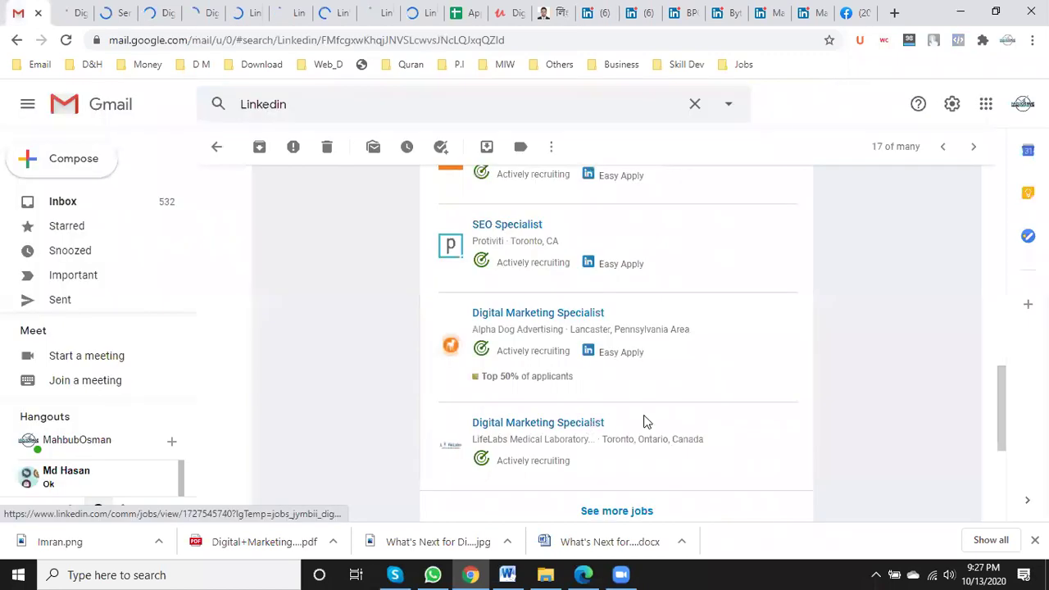
{"action": "right_click", "coordinate": [587, 263]}
{"action": "left_click", "coordinate": [656, 273]}
{"action": "scroll", "coordinate": [676, 309], "scroll_direction": "up", "scroll_amount": 5}
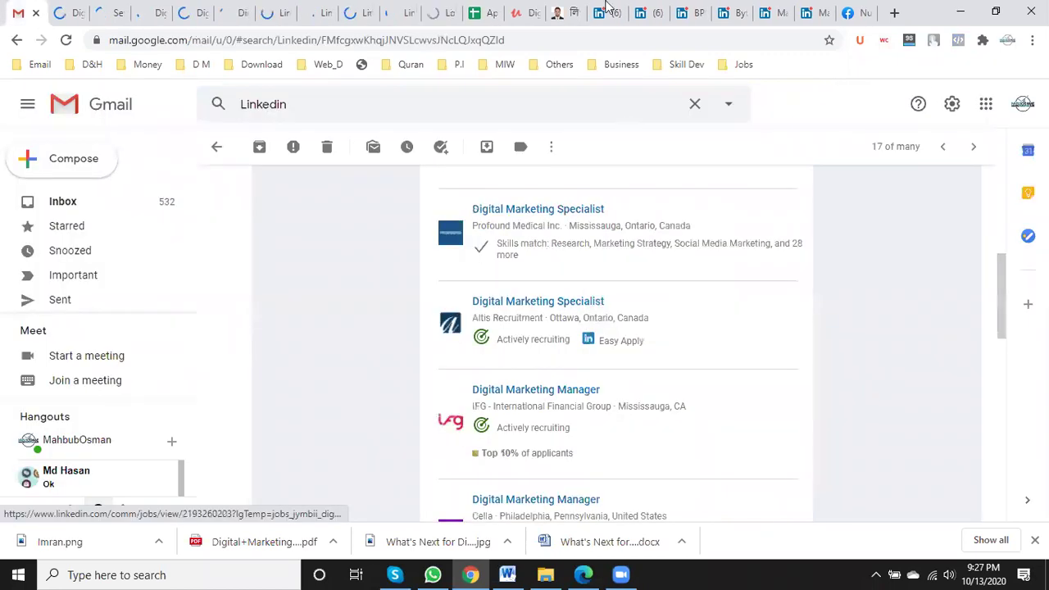
{"action": "left_click", "coordinate": [606, 10]}
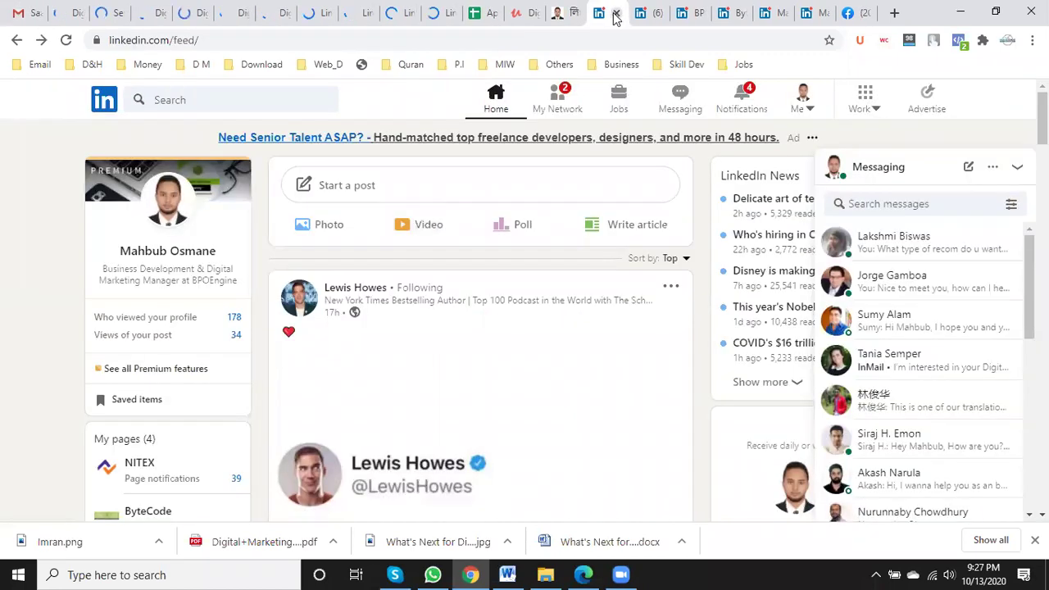
Step: Close the LinkedIn feed and NITEX company page tabs
{"action": "left_click", "coordinate": [616, 14]}
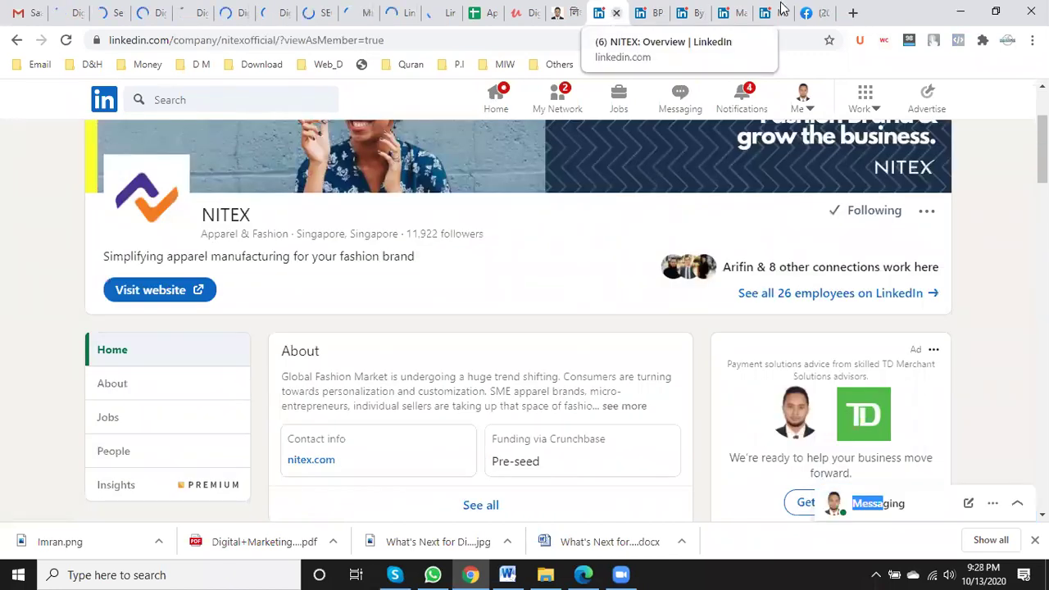
{"action": "left_click", "coordinate": [617, 14]}
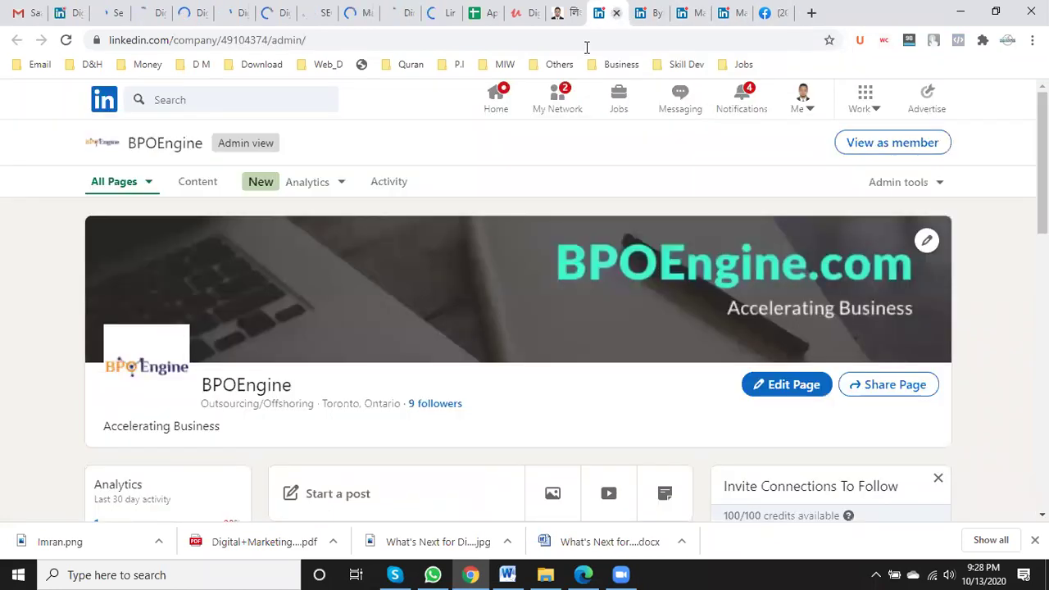
{"action": "scroll", "coordinate": [463, 199], "scroll_direction": "down", "scroll_amount": 1}
{"action": "scroll", "coordinate": [528, 190], "scroll_direction": "up", "scroll_amount": 1}
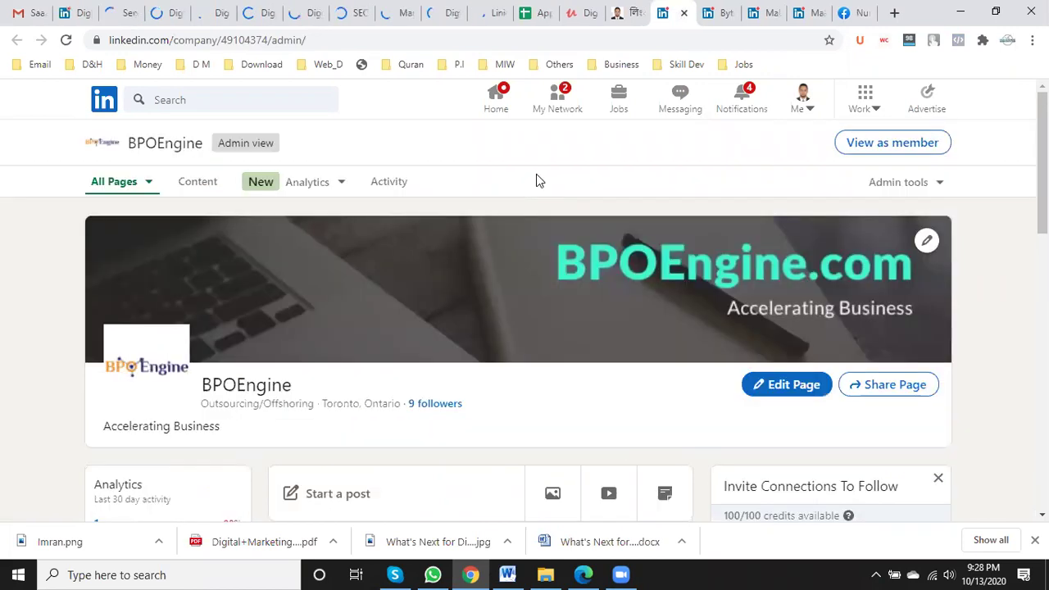
{"action": "left_click", "coordinate": [684, 15]}
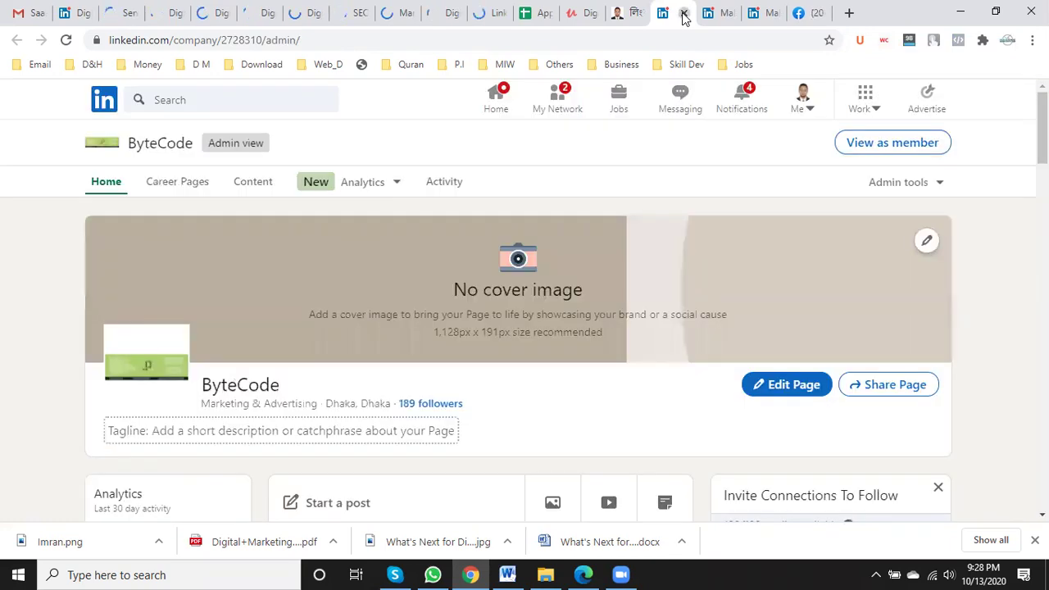
{"action": "left_click", "coordinate": [684, 14]}
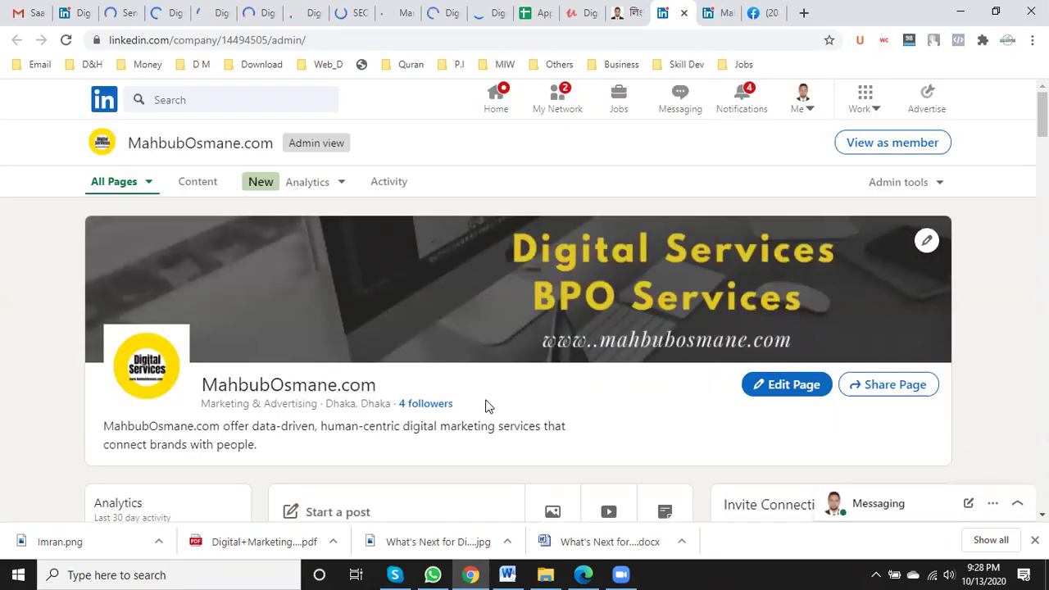
{"action": "scroll", "coordinate": [485, 404], "scroll_direction": "down", "scroll_amount": 2}
{"action": "scroll", "coordinate": [483, 270], "scroll_direction": "down", "scroll_amount": 2}
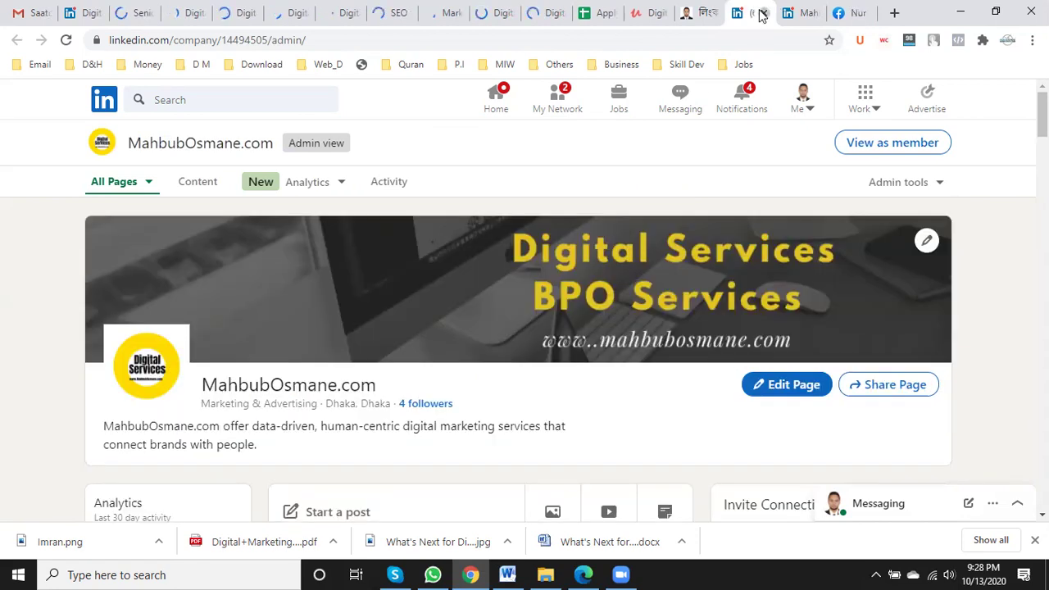
{"action": "left_click", "coordinate": [761, 14]}
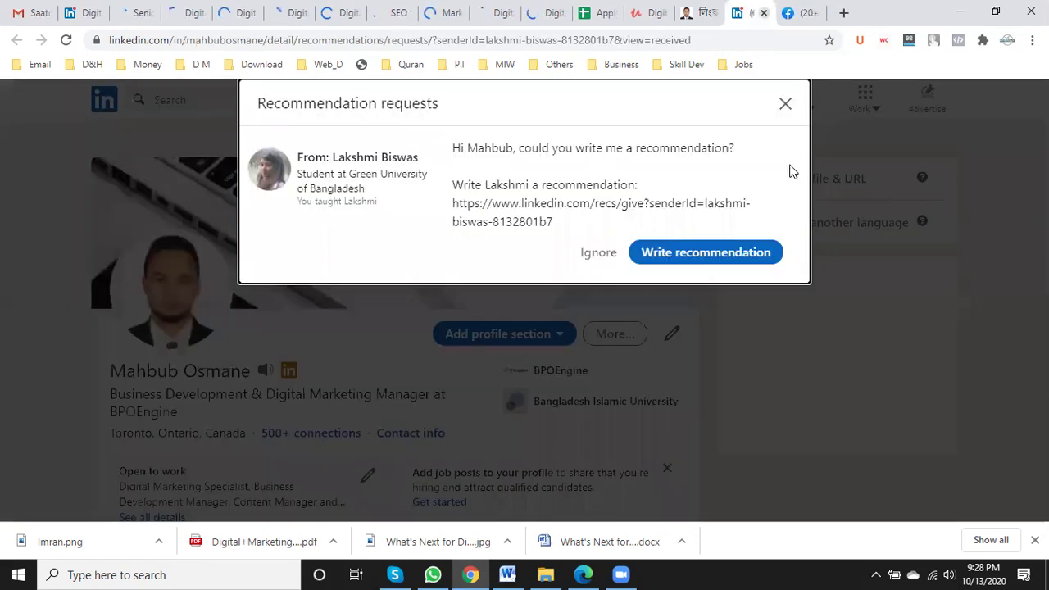
Step: Ignore the recommendation request, then check a new post's visibility options from the home feed
{"action": "left_click", "coordinate": [599, 250]}
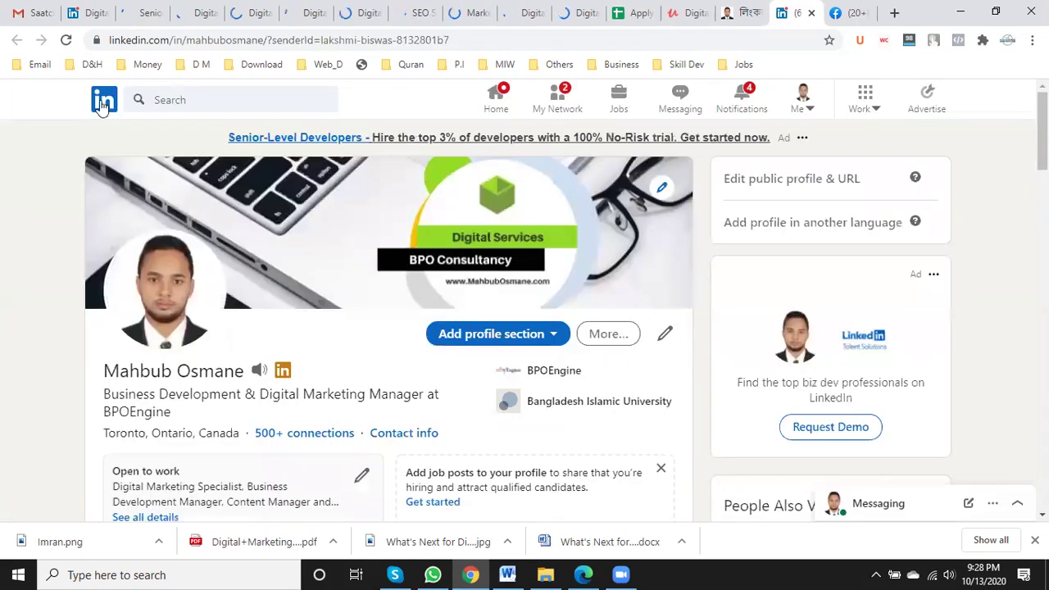
{"action": "left_click", "coordinate": [103, 105]}
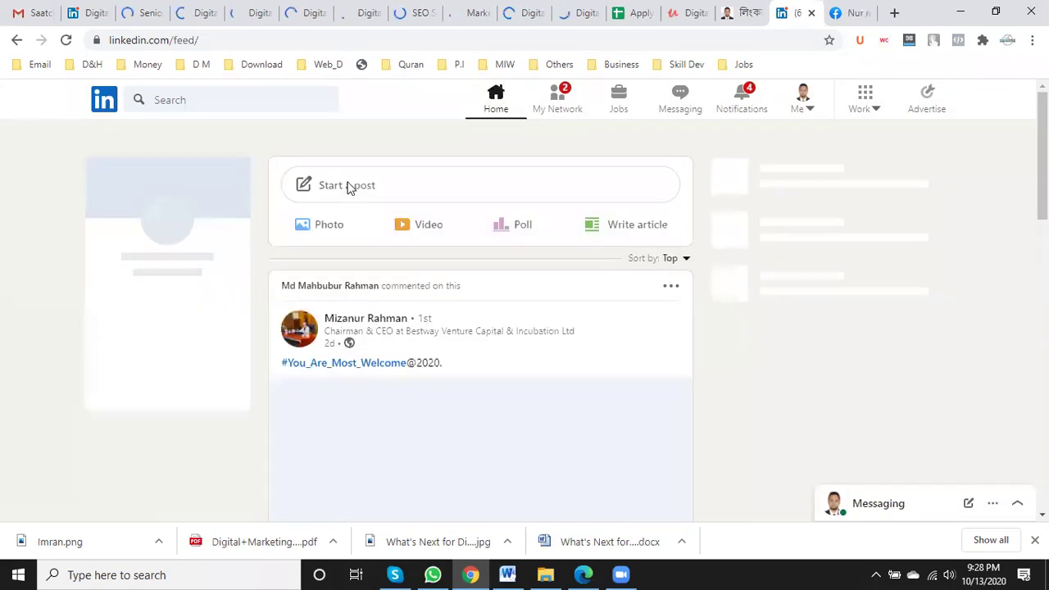
{"action": "left_click", "coordinate": [349, 186]}
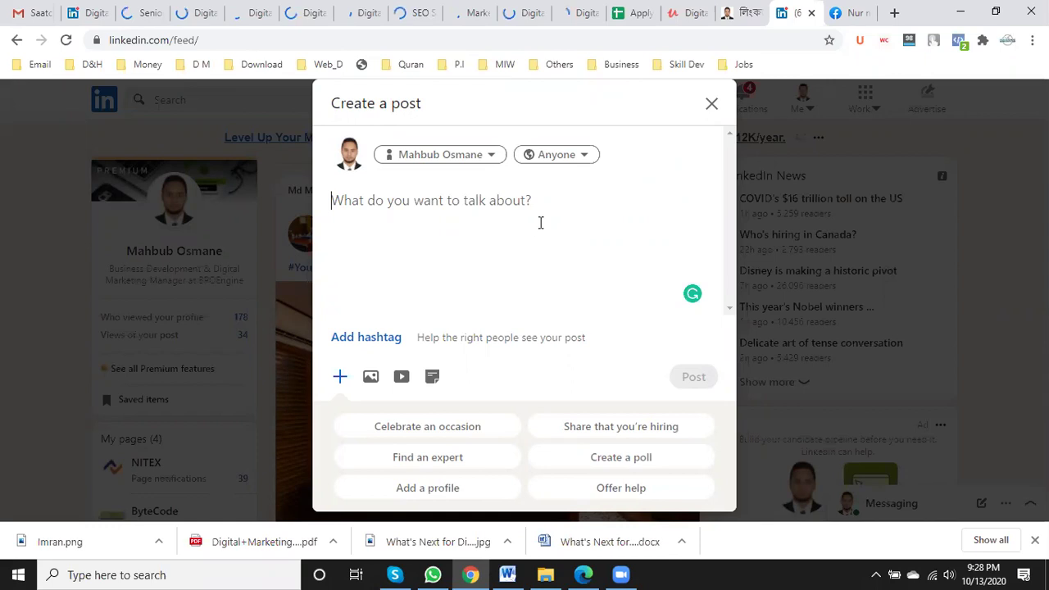
{"action": "left_click", "coordinate": [561, 155]}
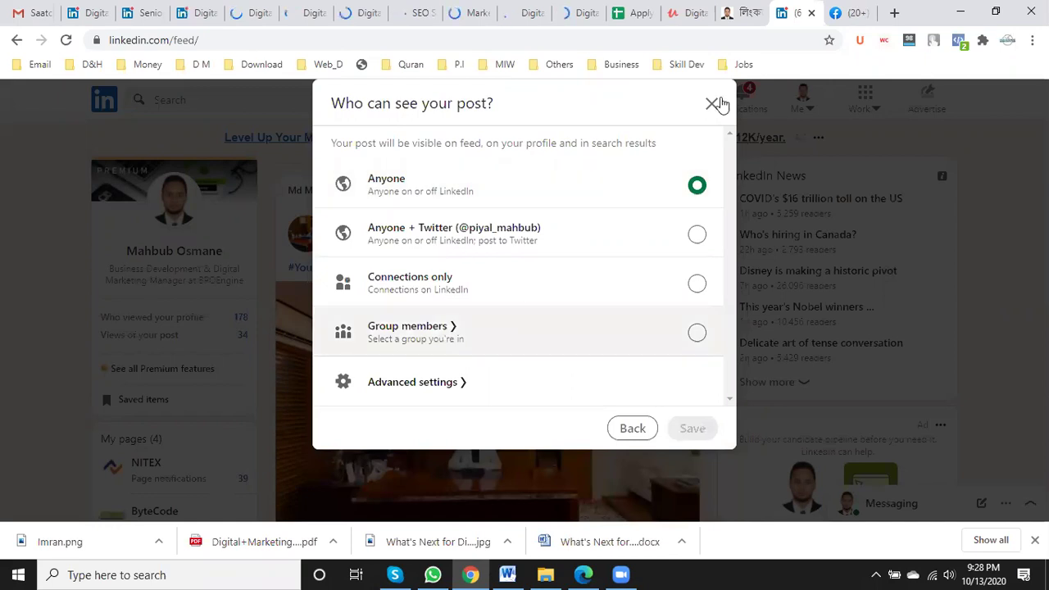
{"action": "key", "text": "Escape"}
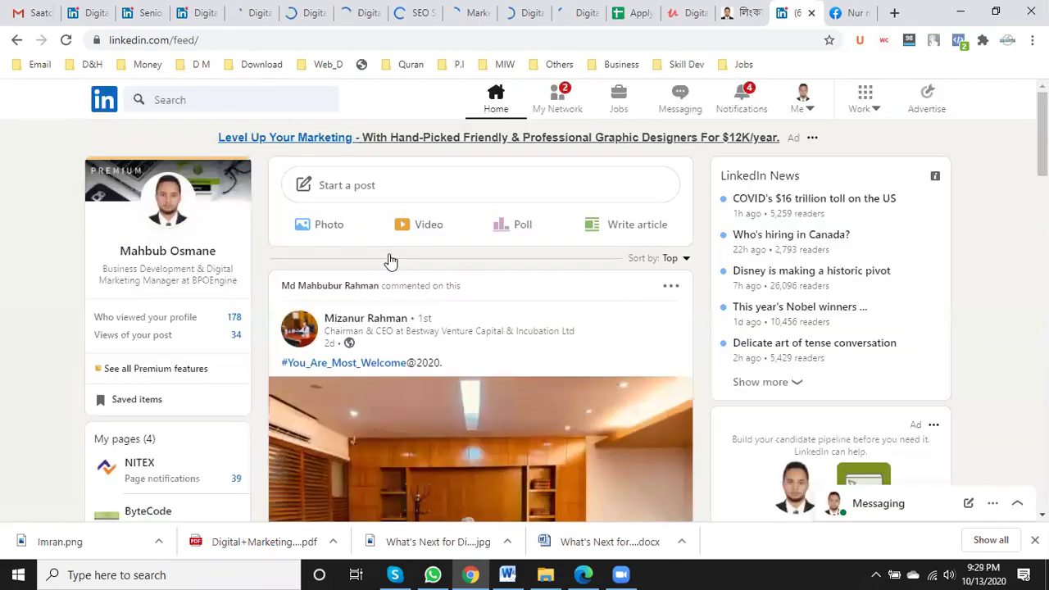
Step: Close the post composer without posting, then open a blank article and close its tab
{"action": "left_click", "coordinate": [353, 186]}
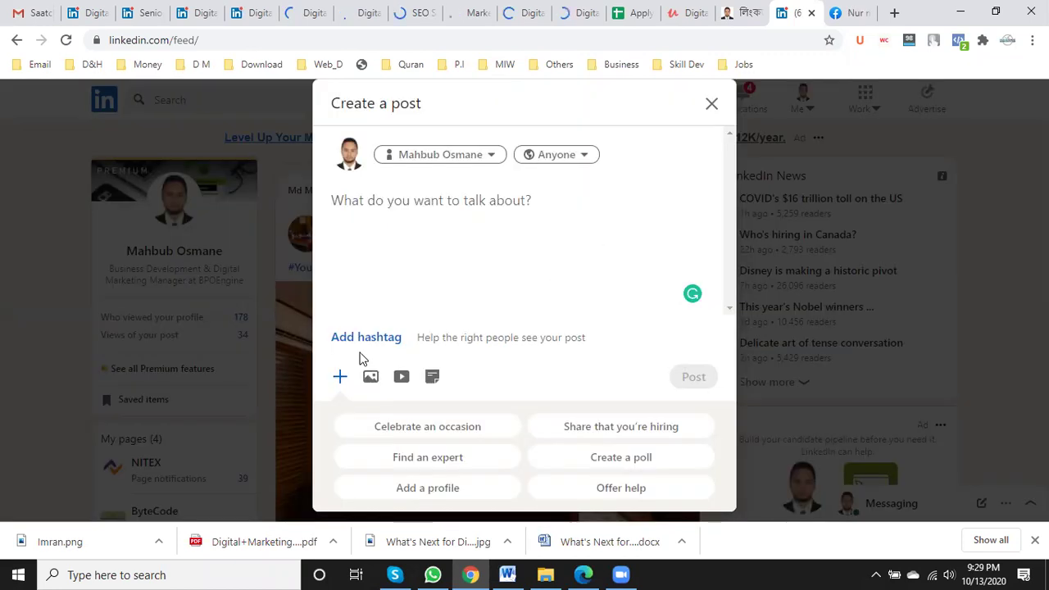
{"action": "left_click", "coordinate": [340, 379]}
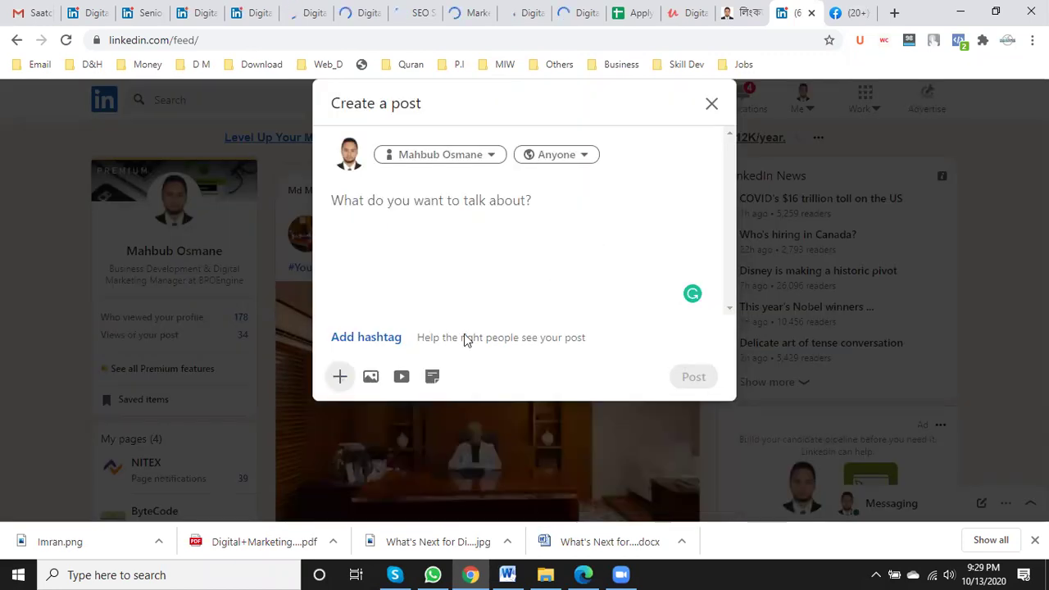
{"action": "left_click", "coordinate": [710, 104]}
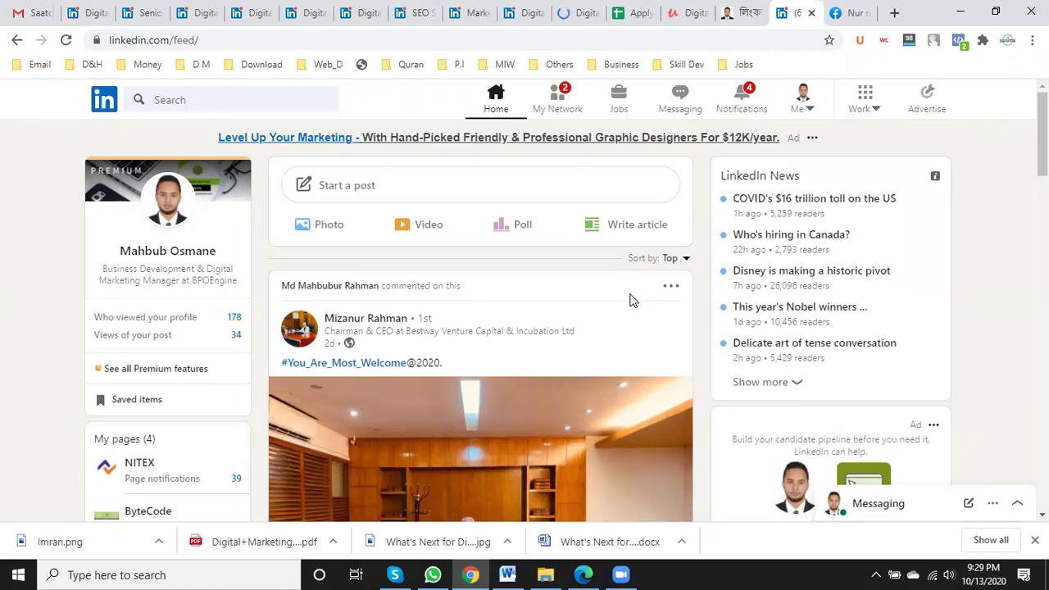
{"action": "left_click", "coordinate": [644, 230]}
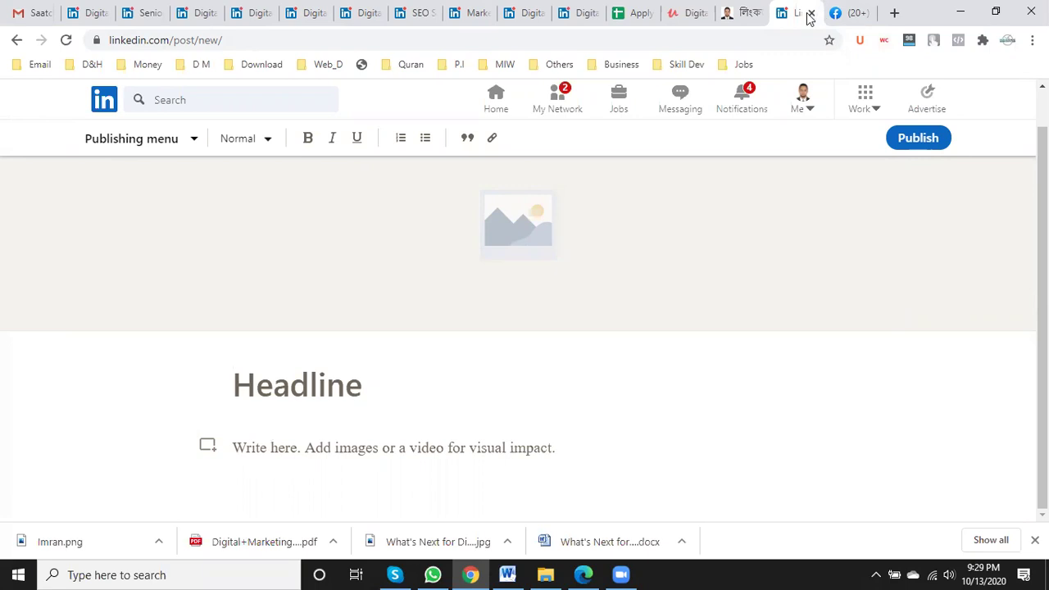
{"action": "key", "text": "ctrl+w"}
Step: Read the full EY Digital Marketing Campaign Manager job description, then close that tab
{"action": "left_click", "coordinate": [93, 12]}
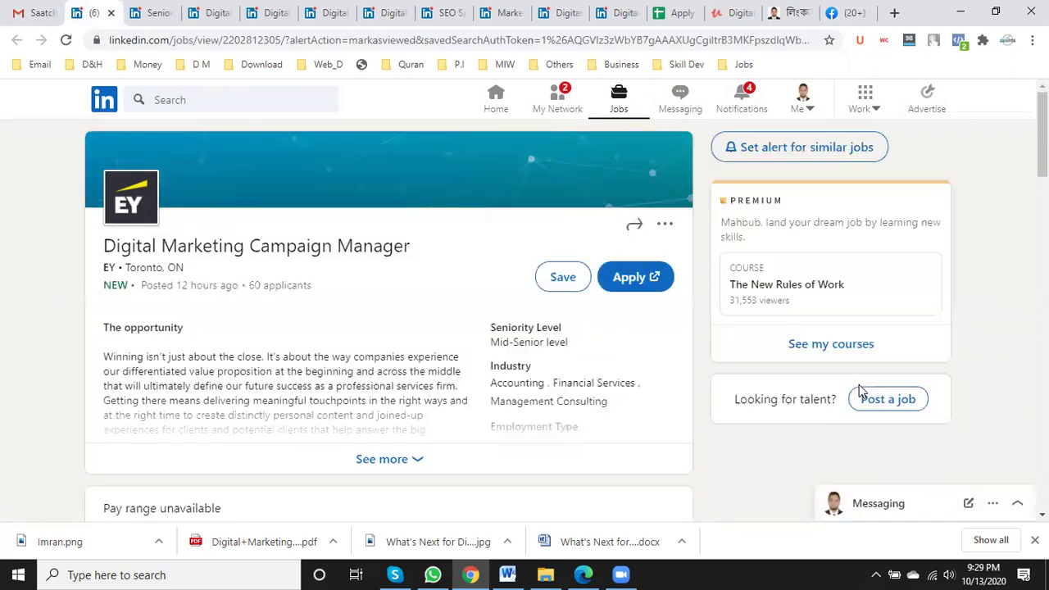
{"action": "scroll", "coordinate": [859, 391], "scroll_direction": "down", "scroll_amount": 3}
{"action": "left_click", "coordinate": [368, 227]}
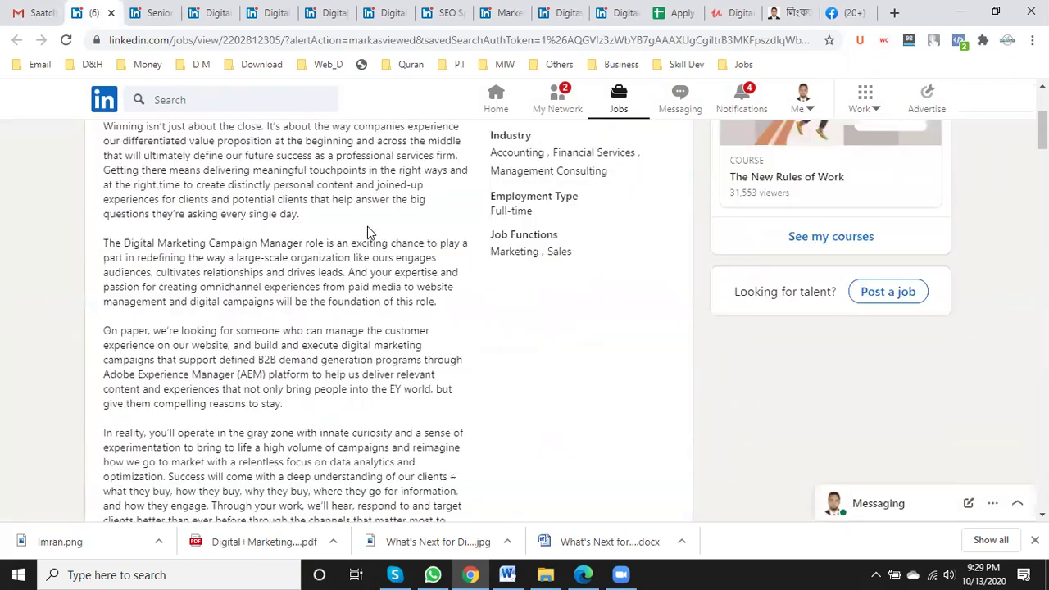
{"action": "scroll", "coordinate": [373, 262], "scroll_direction": "down", "scroll_amount": 3}
{"action": "scroll", "coordinate": [379, 300], "scroll_direction": "down", "scroll_amount": 2}
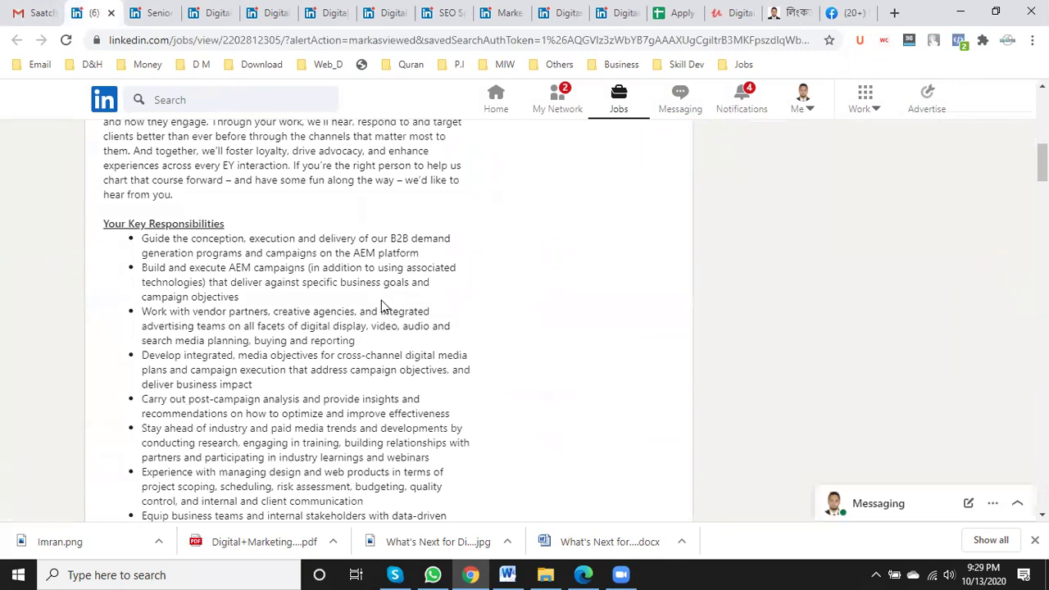
{"action": "scroll", "coordinate": [381, 300], "scroll_direction": "down", "scroll_amount": 5}
{"action": "scroll", "coordinate": [381, 301], "scroll_direction": "down", "scroll_amount": 10}
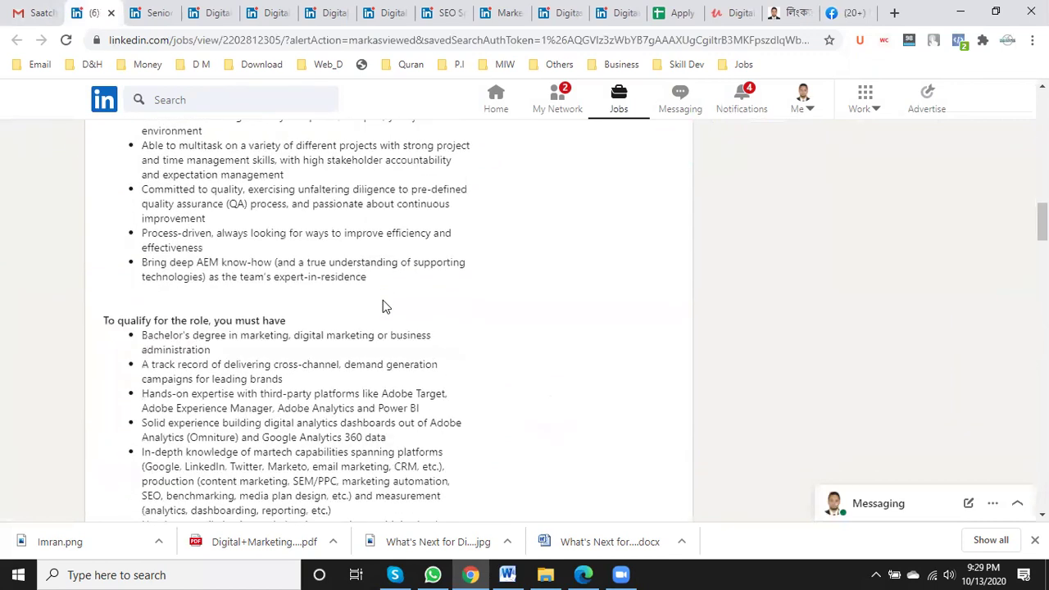
{"action": "scroll", "coordinate": [384, 306], "scroll_direction": "down", "scroll_amount": 8}
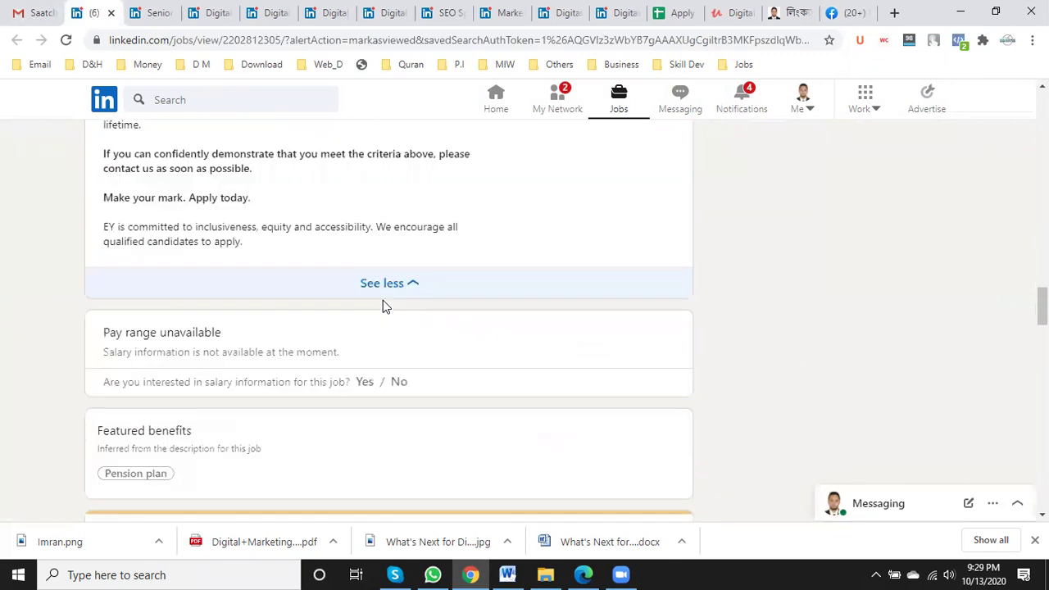
{"action": "scroll", "coordinate": [383, 305], "scroll_direction": "up", "scroll_amount": 3}
{"action": "scroll", "coordinate": [377, 308], "scroll_direction": "up", "scroll_amount": 12}
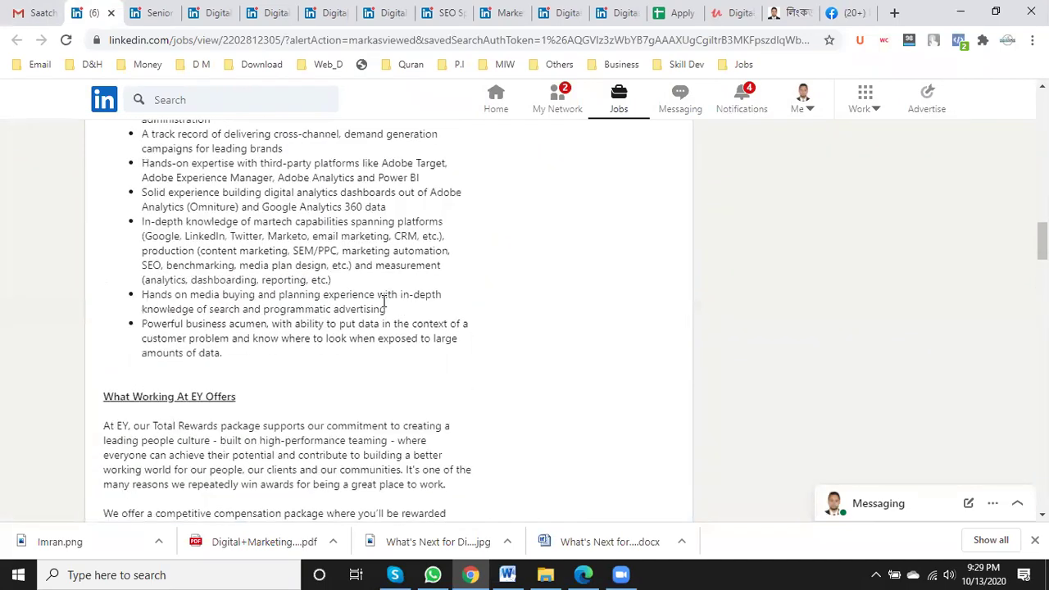
{"action": "scroll", "coordinate": [375, 309], "scroll_direction": "up", "scroll_amount": 5}
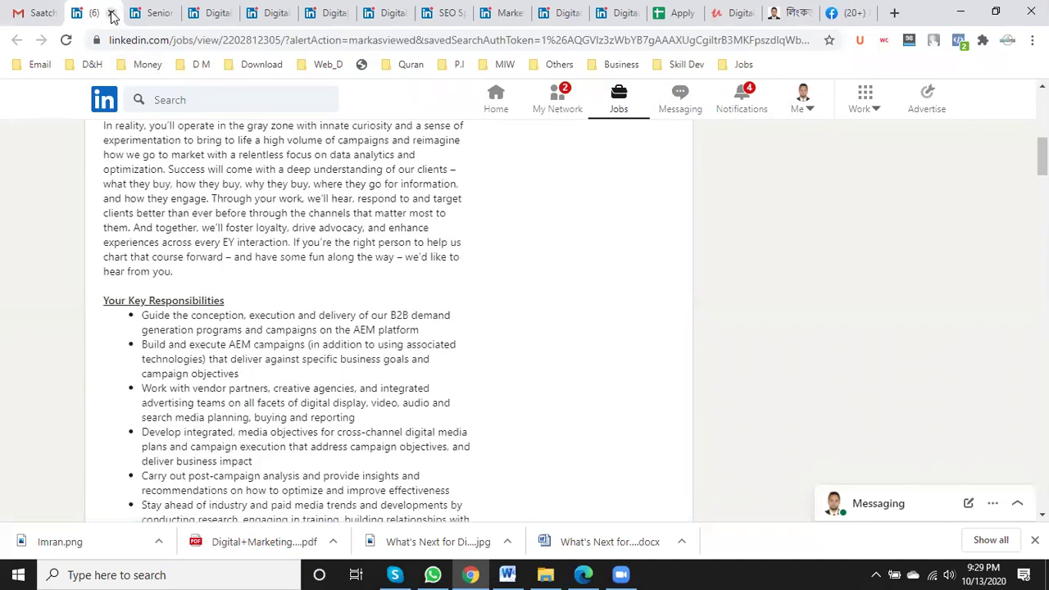
{"action": "key", "text": "Home"}
{"action": "left_click", "coordinate": [111, 13]}
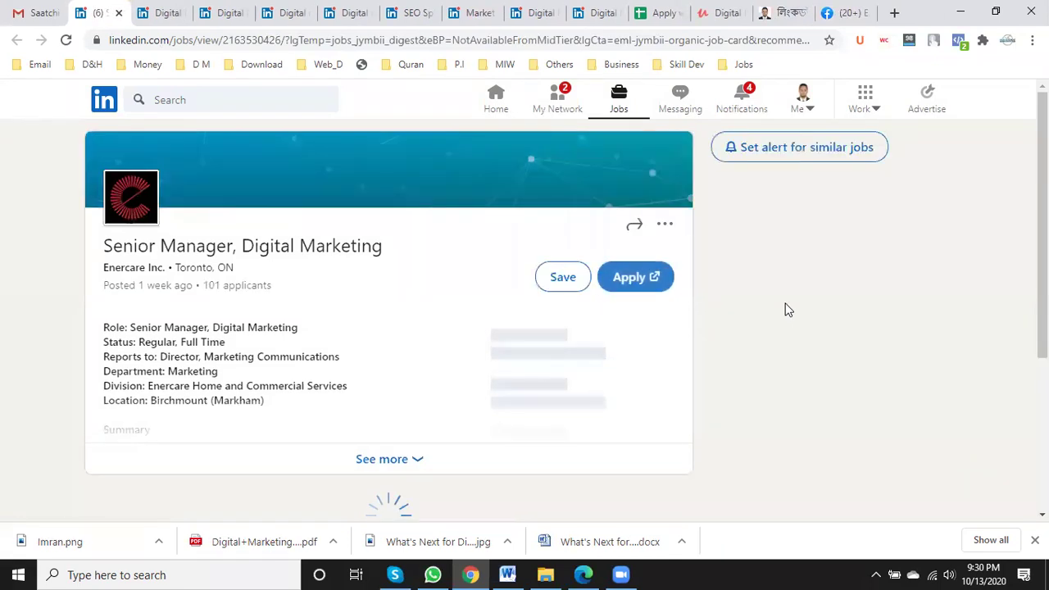
Step: Expand the Enercare job summary and discard an InMail started to the job poster
{"action": "left_click", "coordinate": [385, 458]}
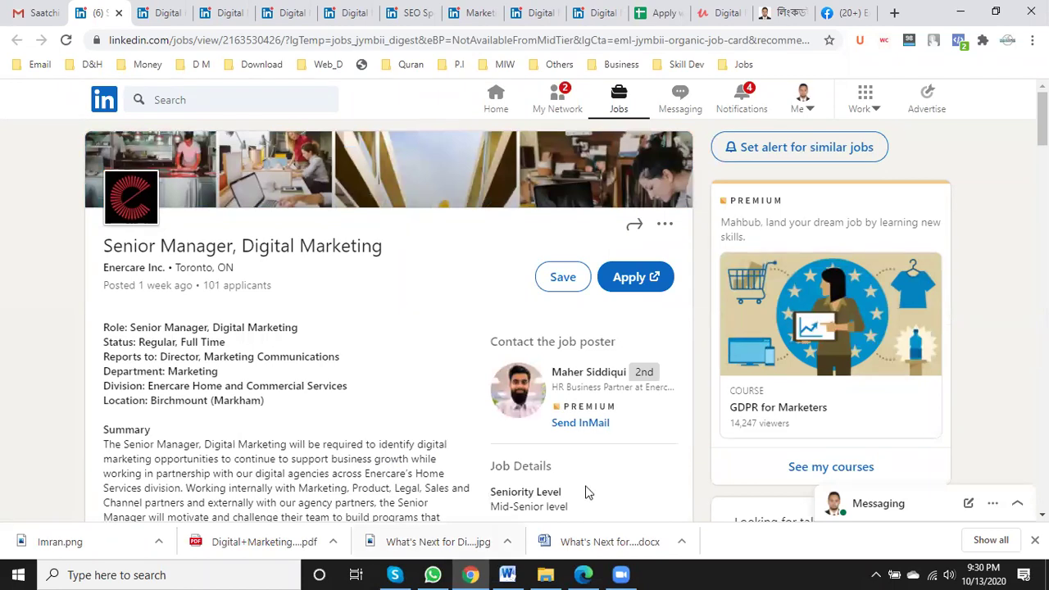
{"action": "left_click", "coordinate": [588, 423]}
{"action": "type", "text": "."}
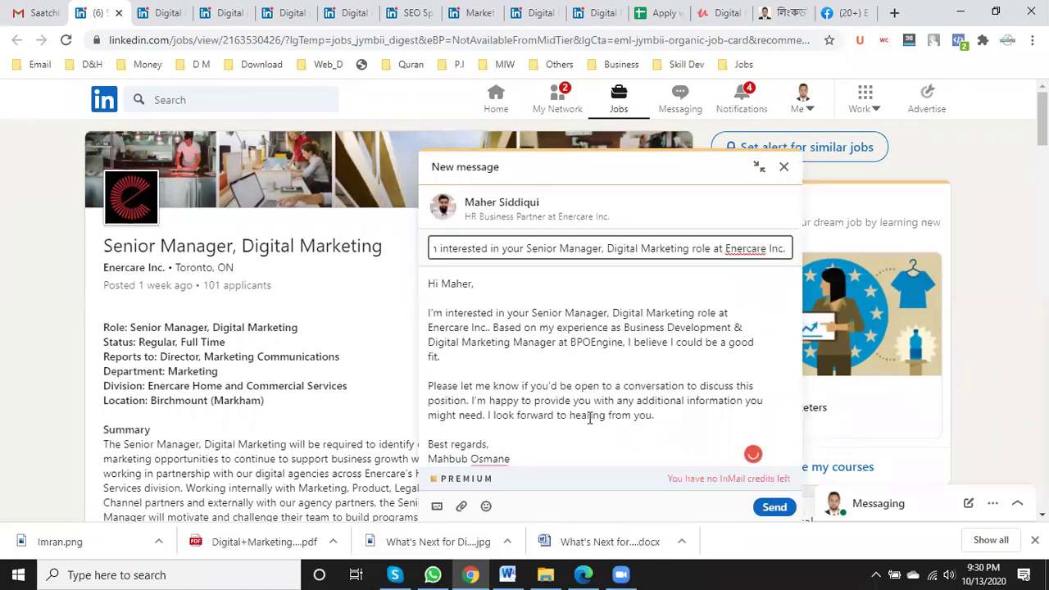
{"action": "key", "text": "BackSpace"}
{"action": "left_click", "coordinate": [781, 168]}
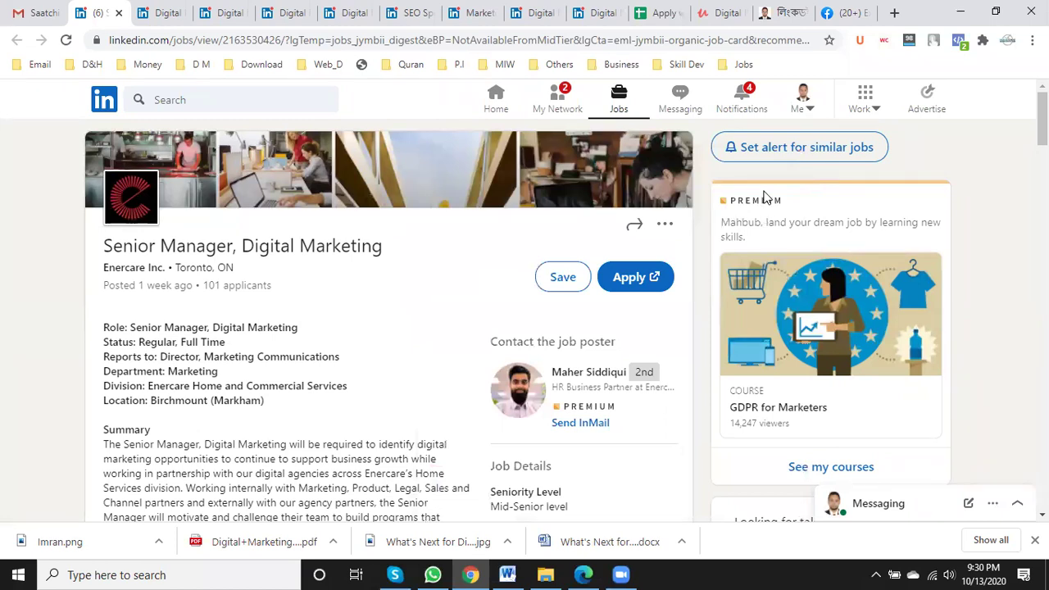
Step: Check the similar-jobs alert channel and frequency options without saving, then close the Enercare posting
{"action": "left_click", "coordinate": [808, 151]}
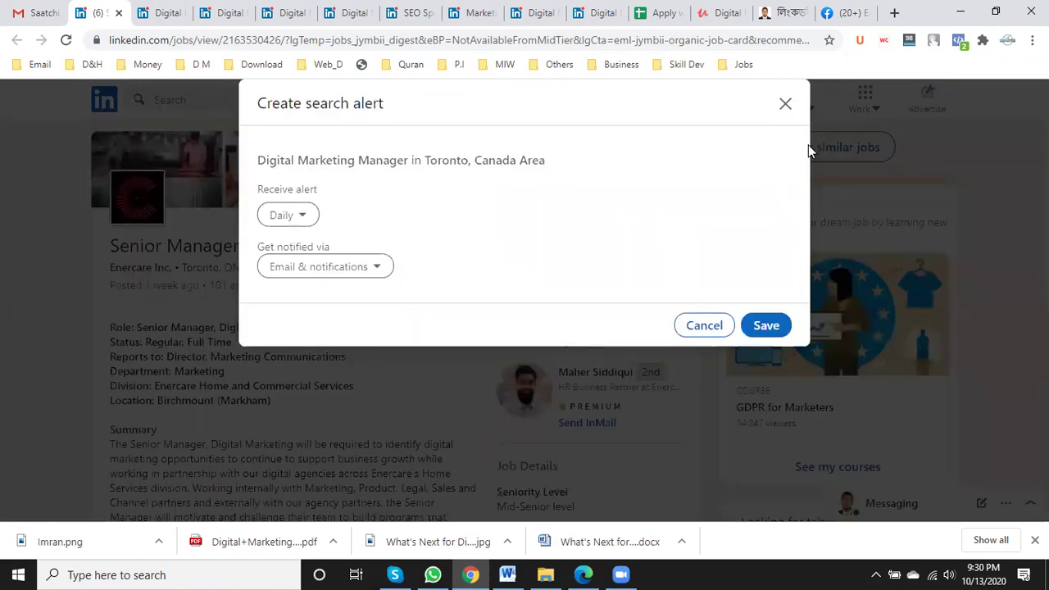
{"action": "left_click", "coordinate": [325, 267]}
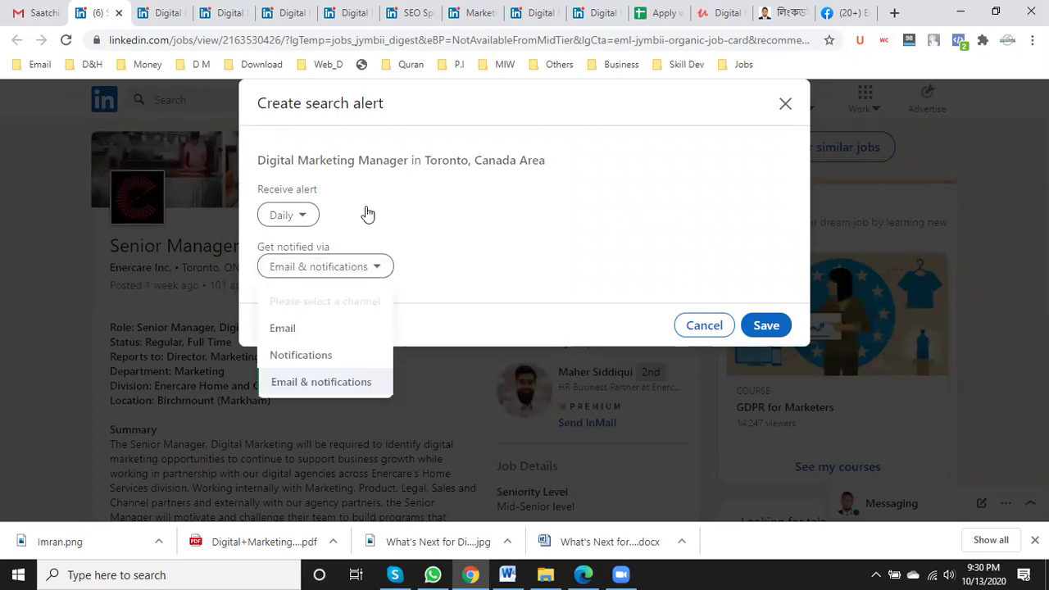
{"action": "left_click", "coordinate": [289, 214]}
{"action": "left_click", "coordinate": [443, 214]}
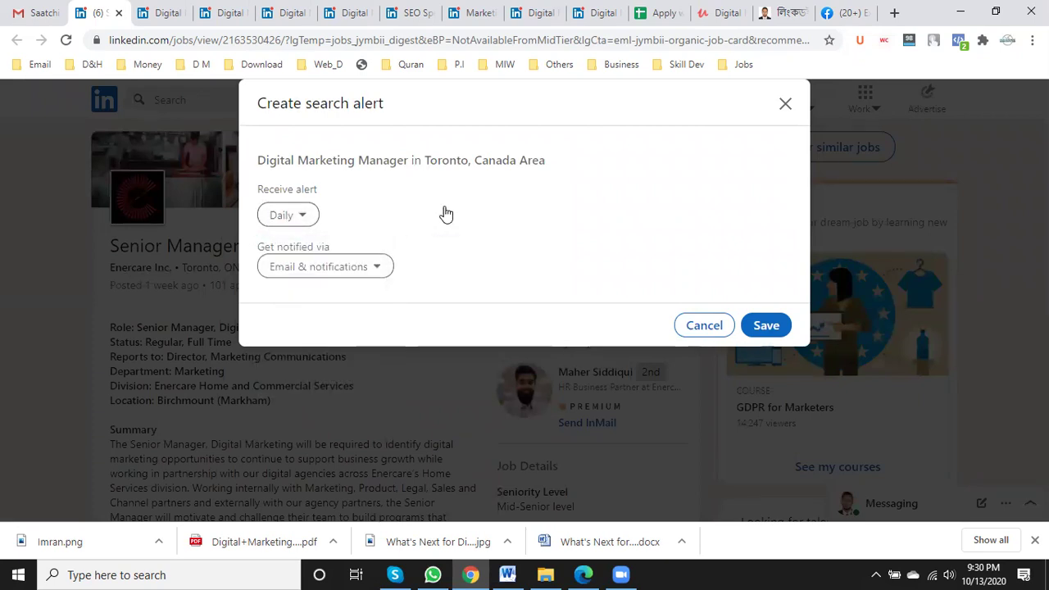
{"action": "left_click", "coordinate": [785, 104]}
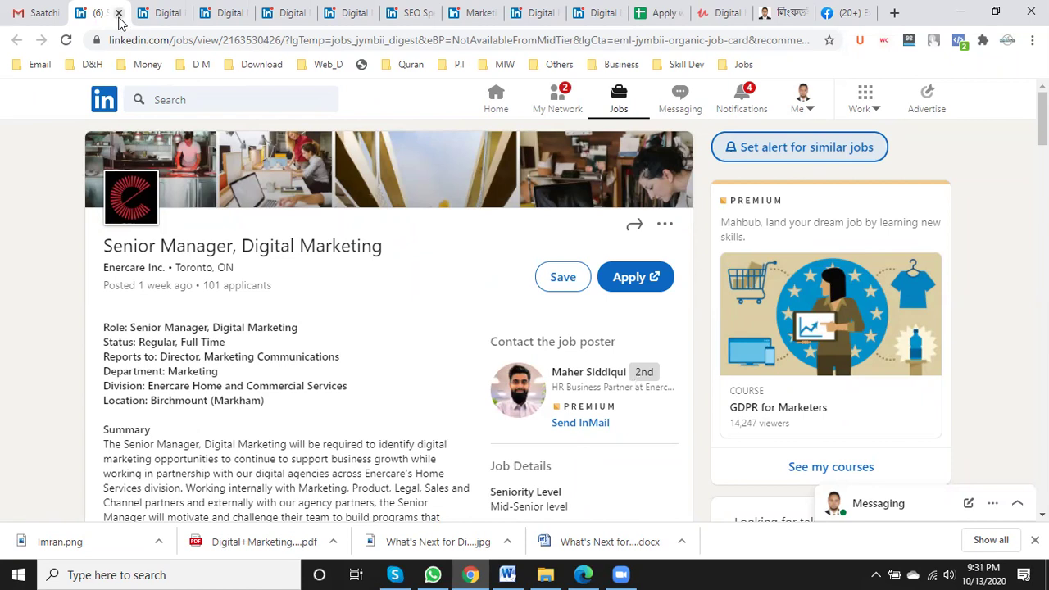
{"action": "left_click", "coordinate": [118, 13]}
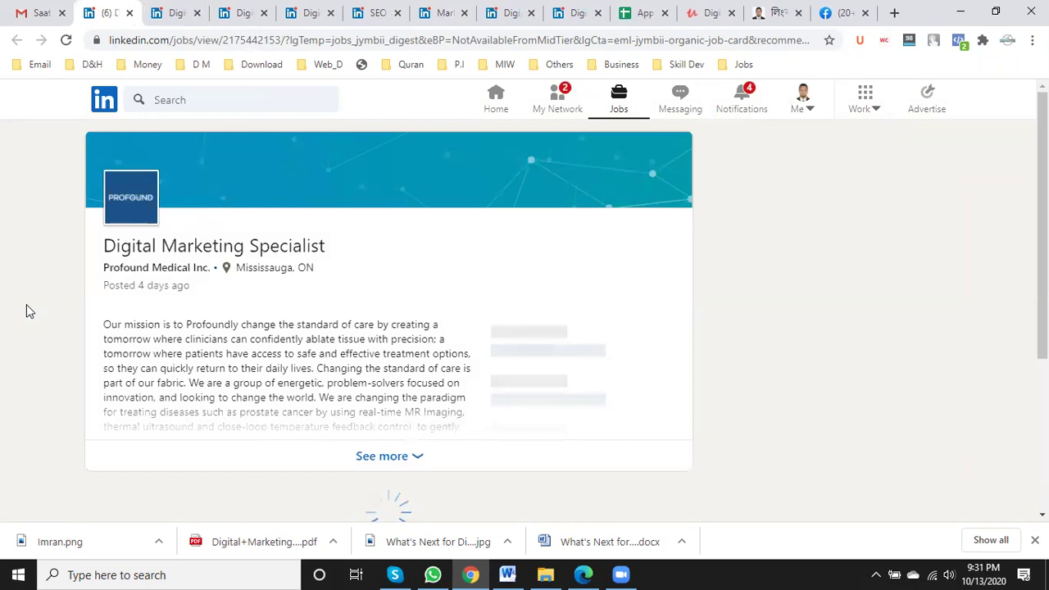
Step: Read the full Profound Medical description, then apply through the company's website
{"action": "left_click", "coordinate": [390, 459]}
{"action": "scroll", "coordinate": [390, 455], "scroll_direction": "down", "scroll_amount": 10}
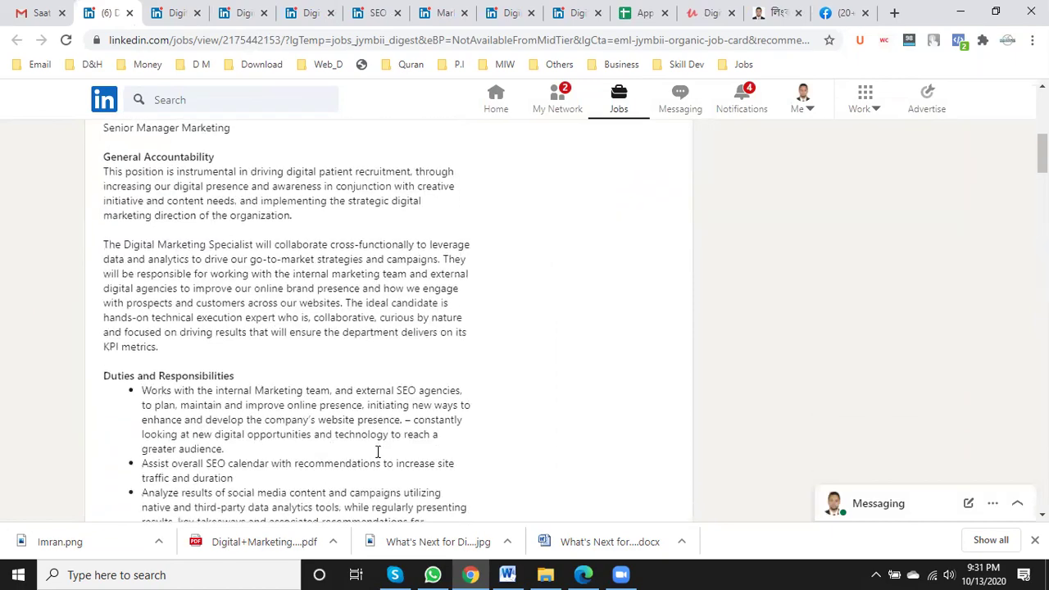
{"action": "scroll", "coordinate": [380, 451], "scroll_direction": "down", "scroll_amount": 10}
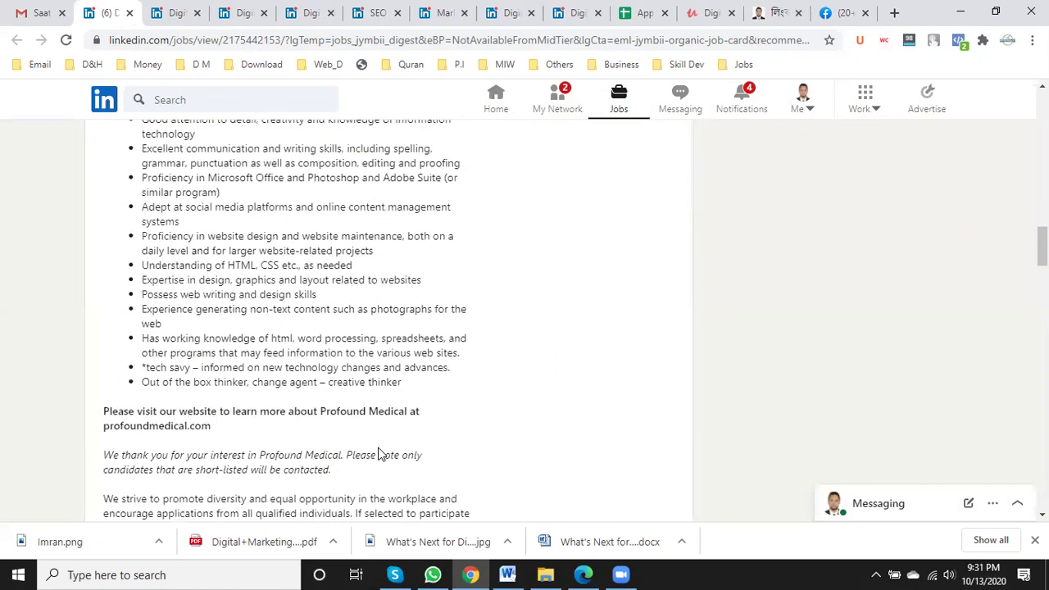
{"action": "scroll", "coordinate": [385, 448], "scroll_direction": "down", "scroll_amount": 3}
{"action": "scroll", "coordinate": [385, 448], "scroll_direction": "up", "scroll_amount": 15}
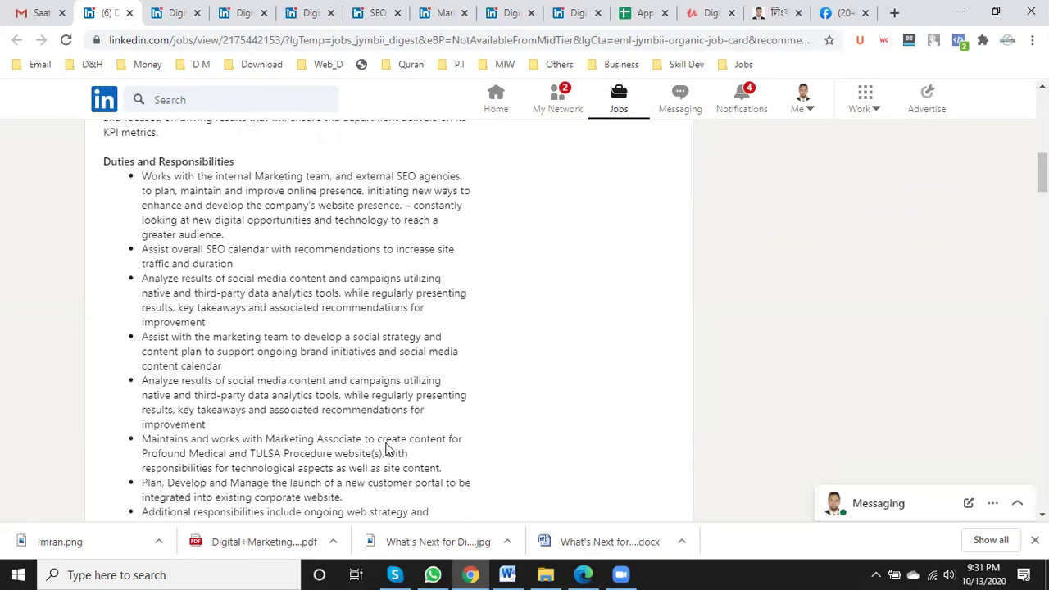
{"action": "scroll", "coordinate": [389, 449], "scroll_direction": "up", "scroll_amount": 3}
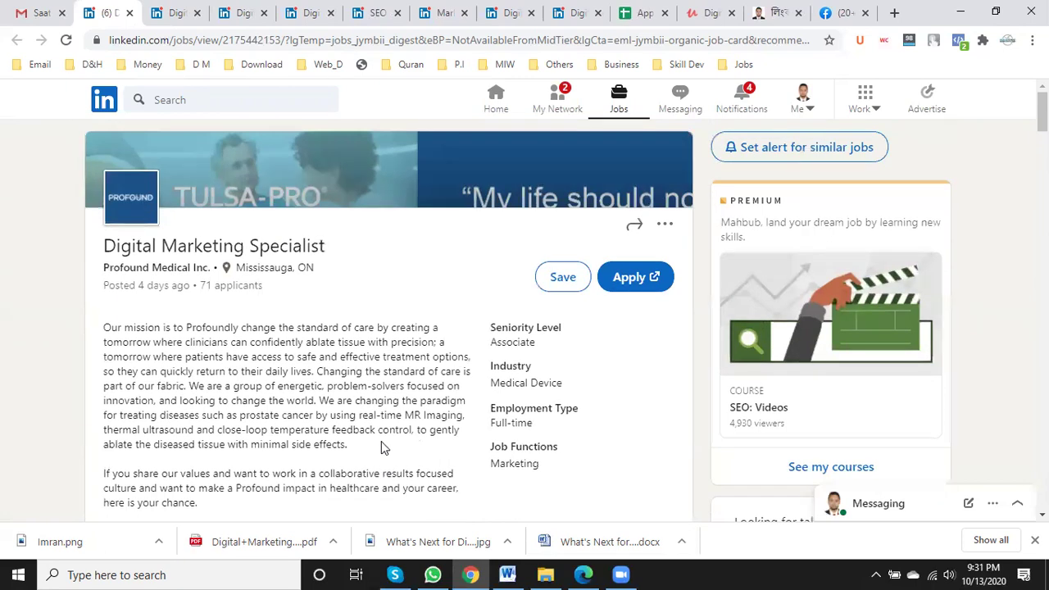
{"action": "left_click", "coordinate": [630, 279]}
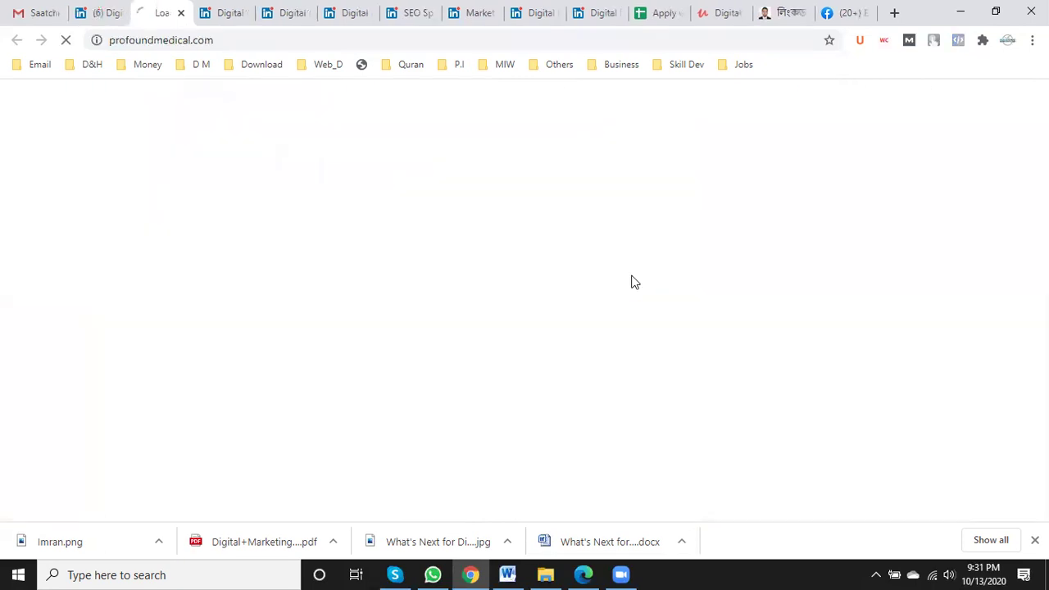
Step: Close the finished LinkedIn job tab and the profoundmedical.com tab
{"action": "left_click", "coordinate": [115, 14]}
{"action": "left_click", "coordinate": [119, 13]}
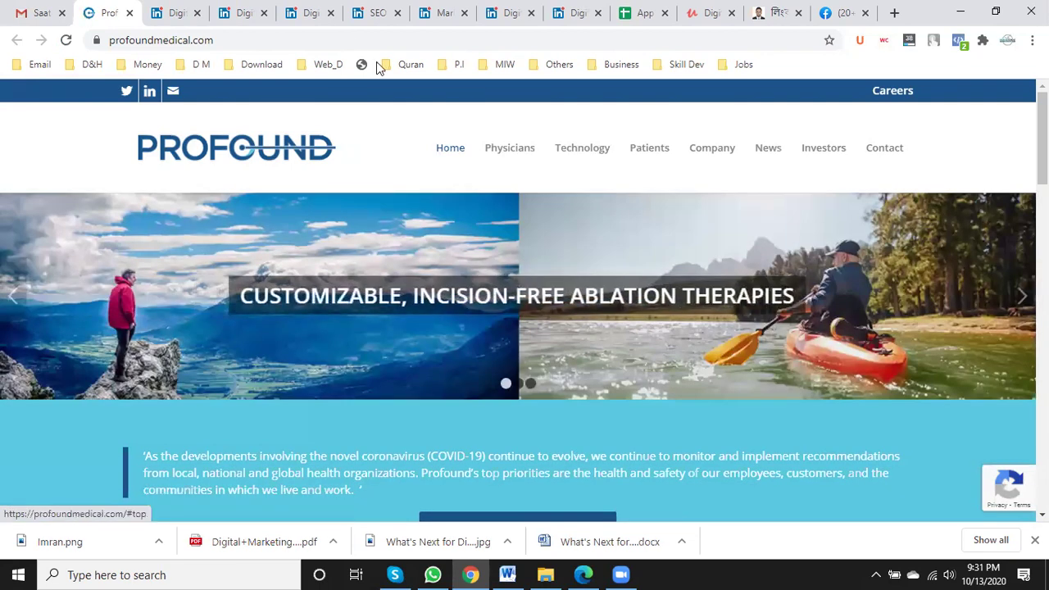
{"action": "left_click", "coordinate": [129, 12]}
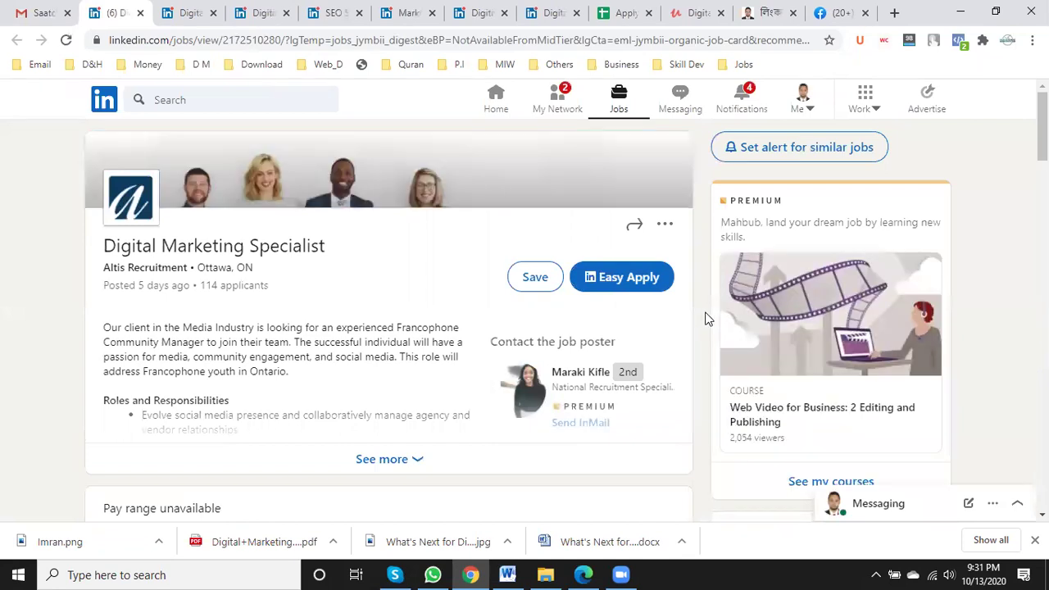
Step: Discard a first Easy Apply attempt, select the Altis job details, and save a similar-jobs alert
{"action": "left_click", "coordinate": [625, 278]}
{"action": "left_click", "coordinate": [784, 104]}
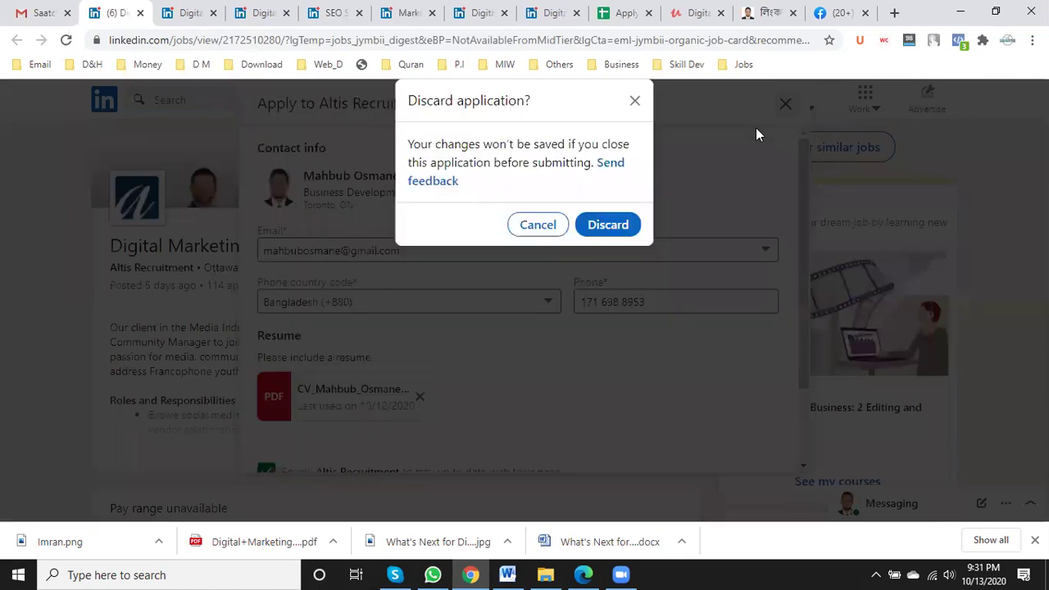
{"action": "left_click", "coordinate": [610, 224]}
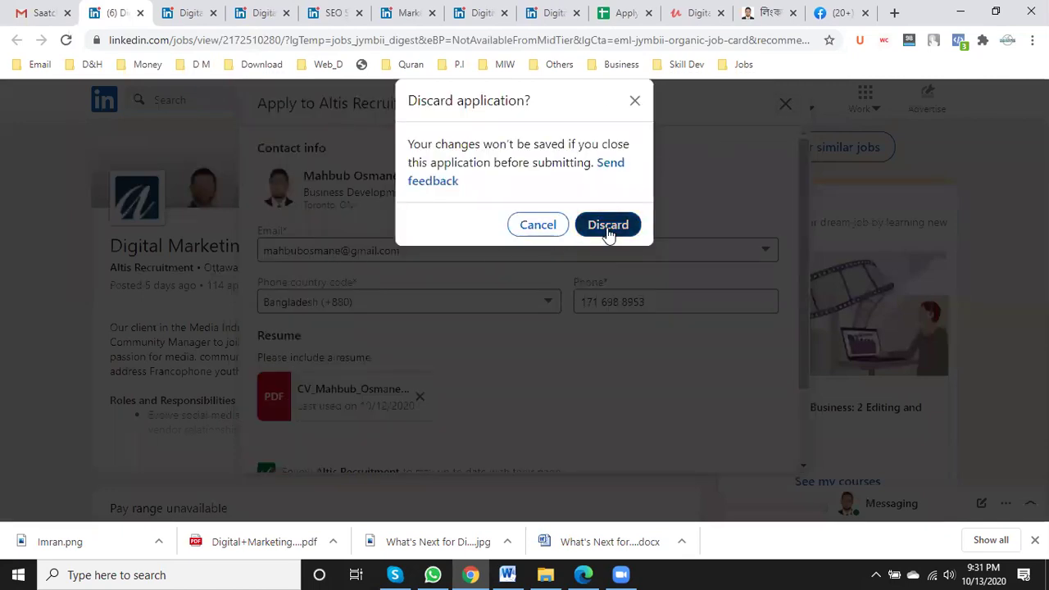
{"action": "left_click_drag", "start_coordinate": [328, 243], "coordinate": [100, 239]}
{"action": "left_click", "coordinate": [119, 242]}
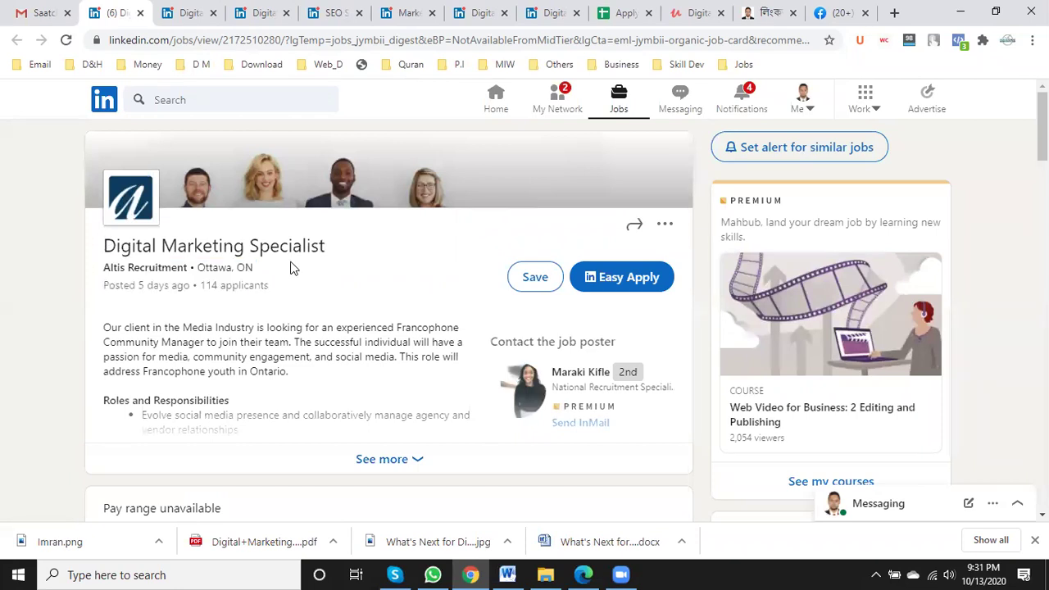
{"action": "left_click_drag", "start_coordinate": [336, 260], "coordinate": [106, 243]}
{"action": "left_click", "coordinate": [727, 146]}
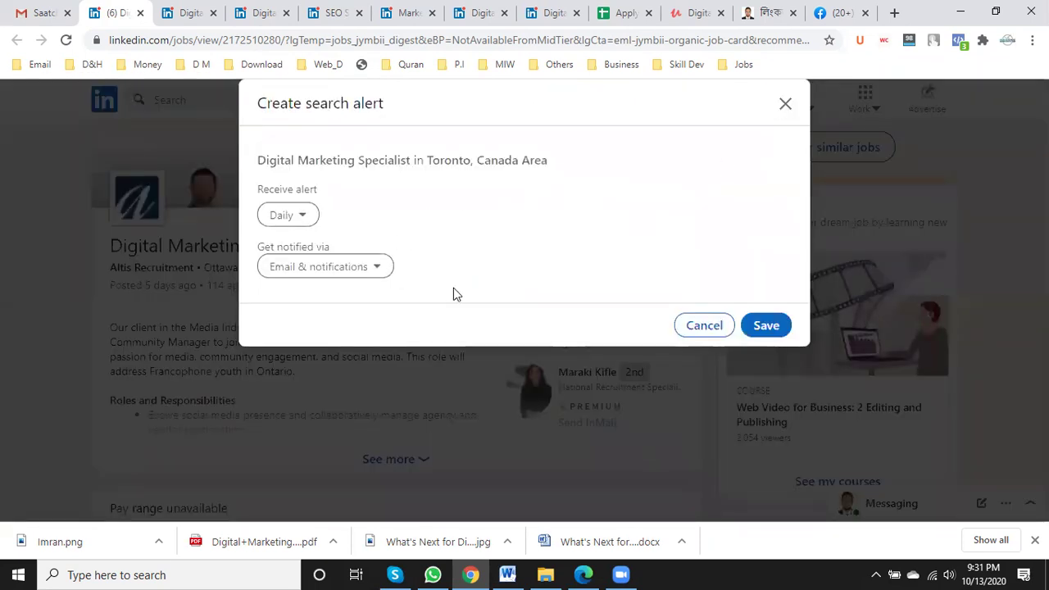
{"action": "left_click", "coordinate": [766, 327]}
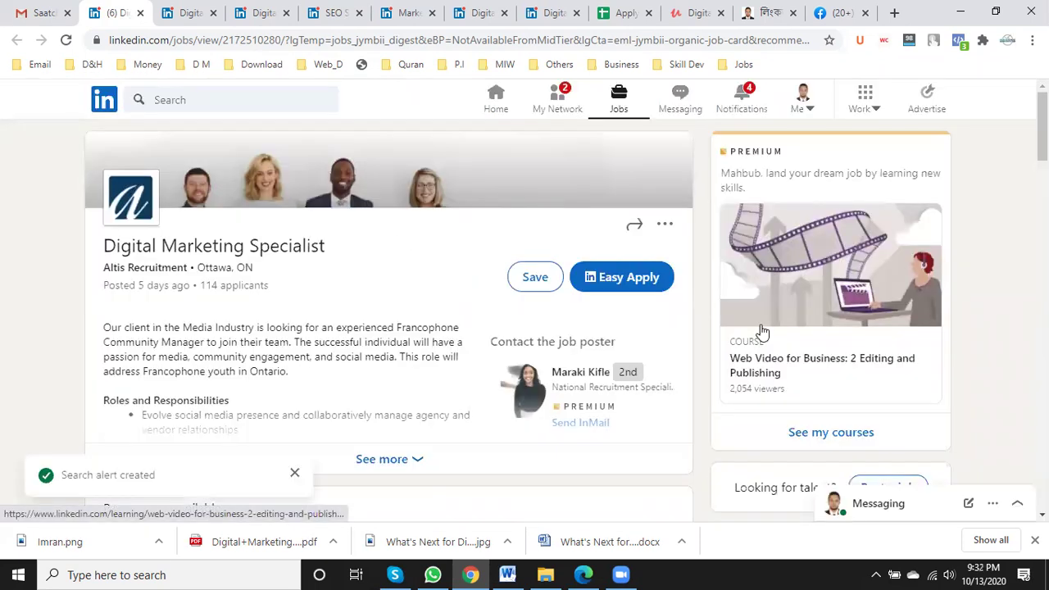
Step: Submit the Easy Apply application to Altis Recruitment, then close the confirmation and tab
{"action": "left_click", "coordinate": [658, 290]}
{"action": "scroll", "coordinate": [696, 434], "scroll_direction": "down", "scroll_amount": 2}
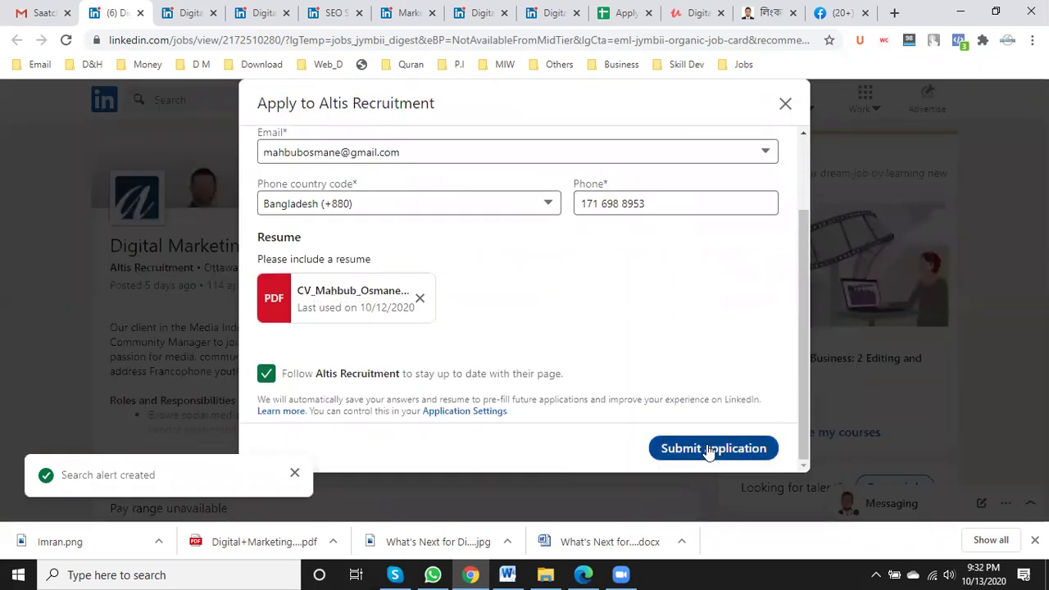
{"action": "left_click", "coordinate": [706, 448]}
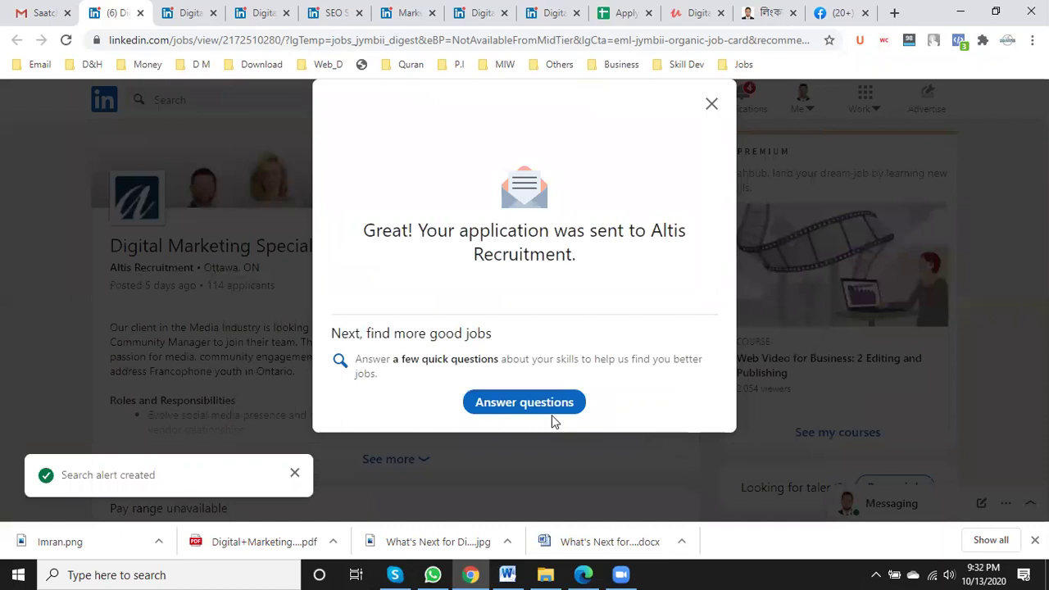
{"action": "left_click", "coordinate": [712, 105]}
{"action": "left_click", "coordinate": [140, 13]}
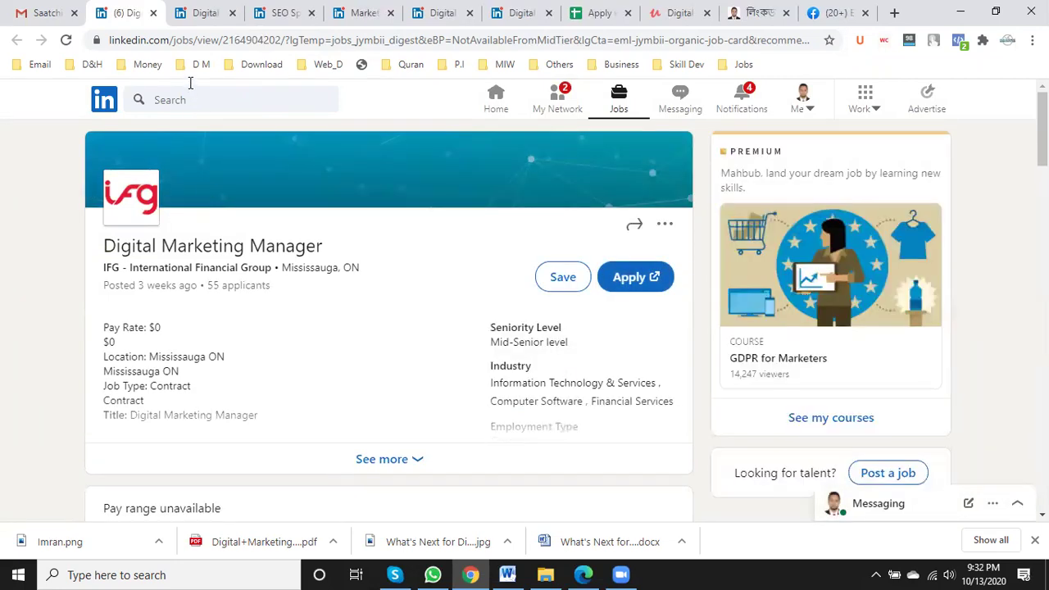
Step: Close the IFG posting, discard the Cella Easy Apply form, and expand Cella's full description
{"action": "left_click", "coordinate": [152, 13]}
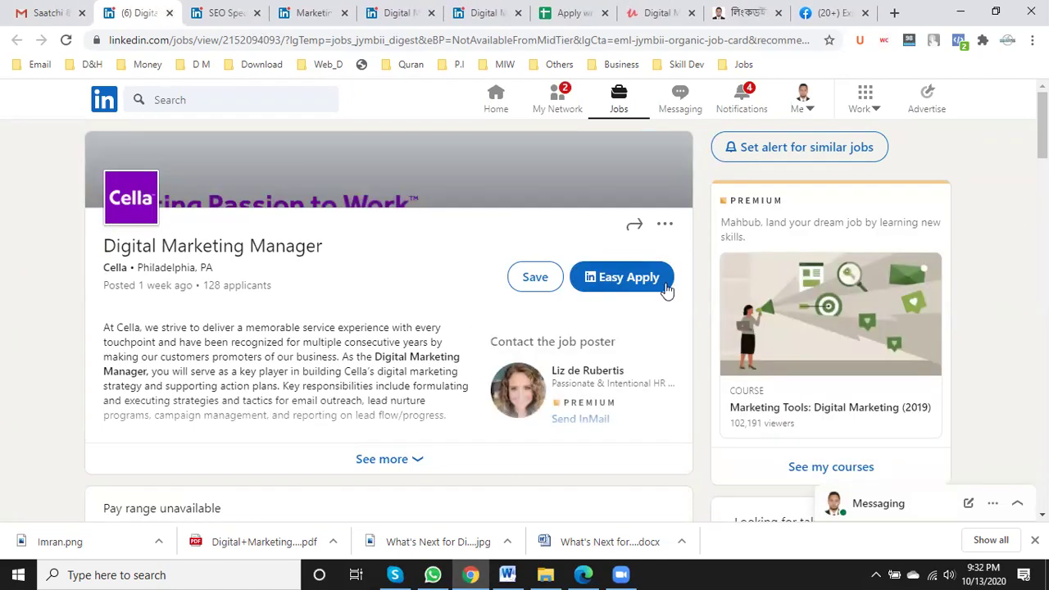
{"action": "left_click", "coordinate": [647, 283]}
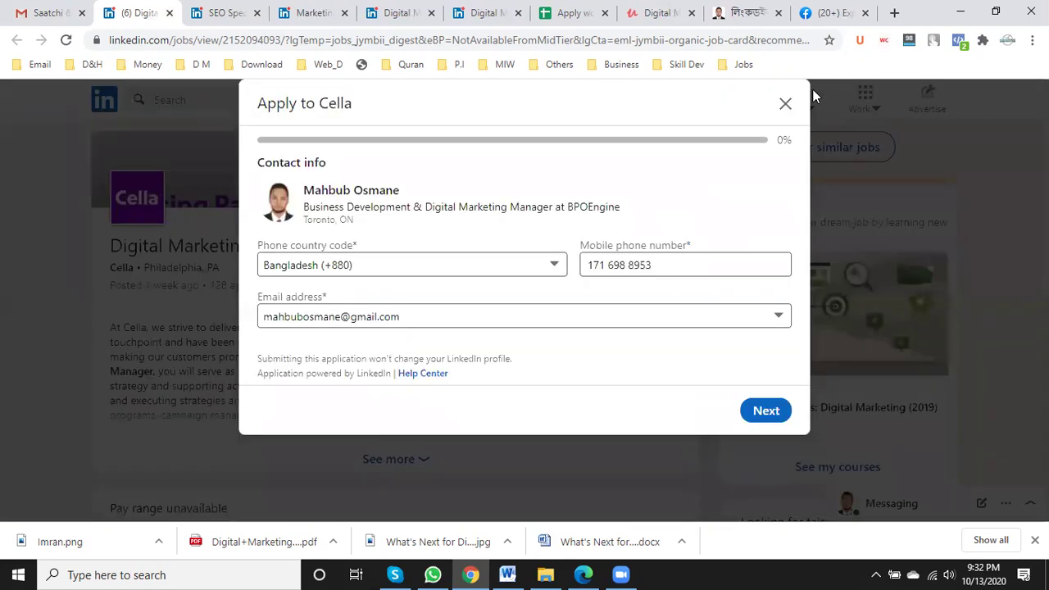
{"action": "left_click", "coordinate": [785, 104]}
{"action": "left_click", "coordinate": [536, 223]}
{"action": "left_click", "coordinate": [785, 104]}
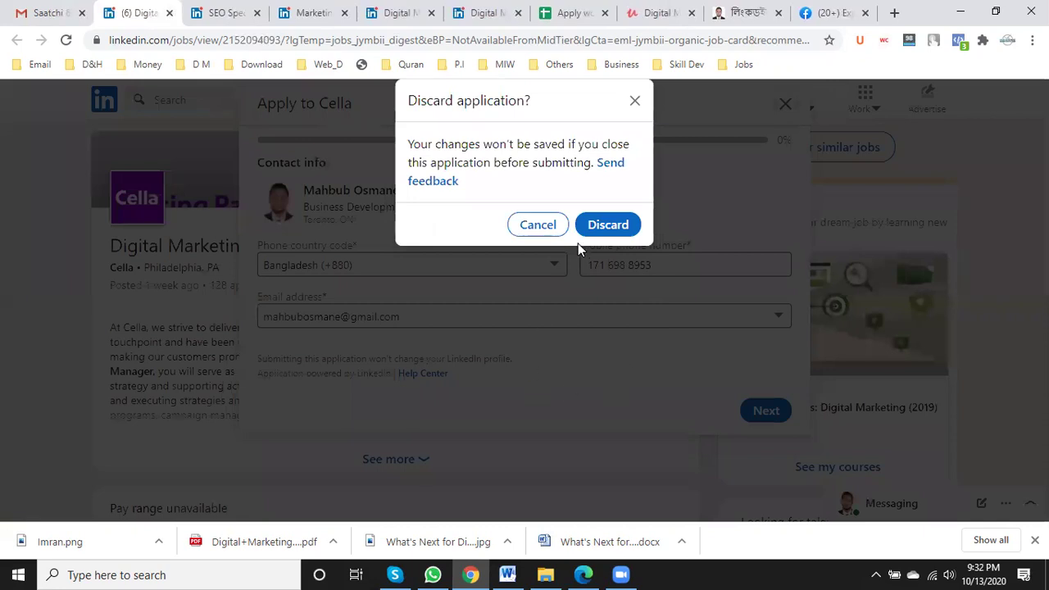
{"action": "left_click", "coordinate": [604, 226]}
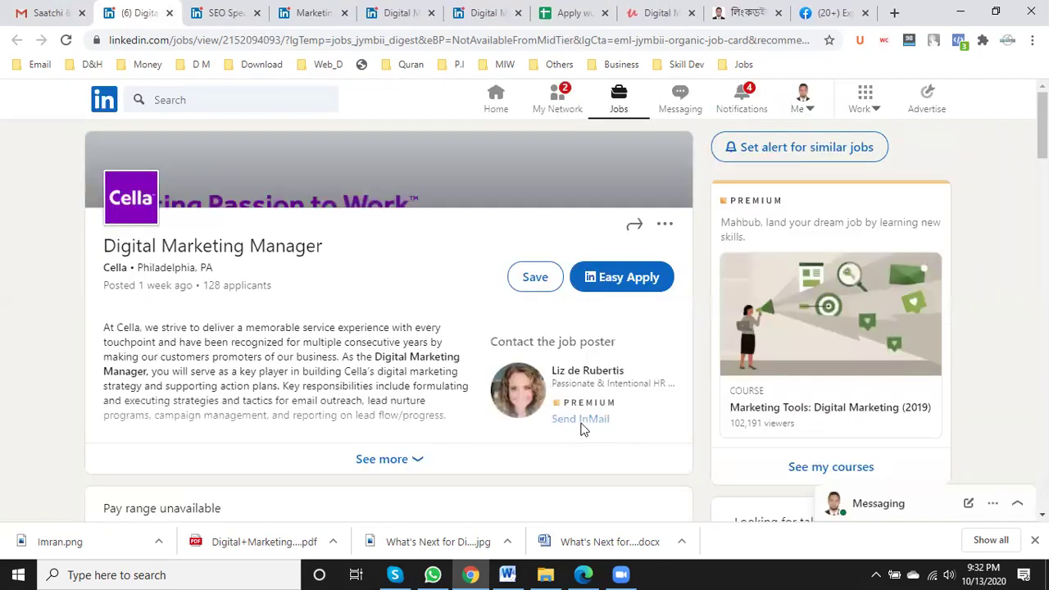
{"action": "left_click", "coordinate": [389, 460]}
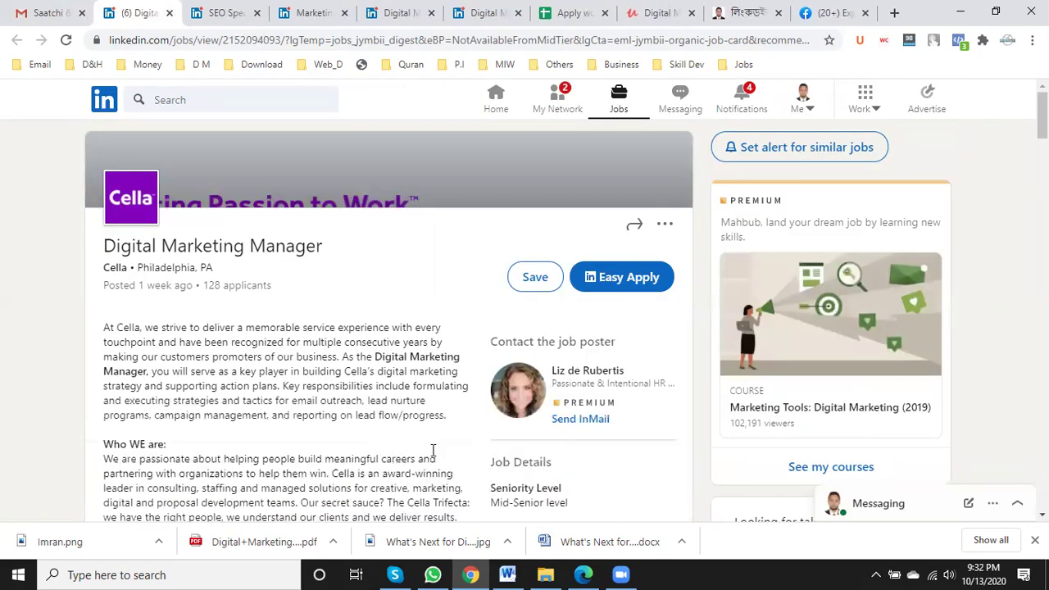
Step: Minimise a new InMail draft, then select the Cella recruiter's e-mail address for copying
{"action": "left_click", "coordinate": [605, 421]}
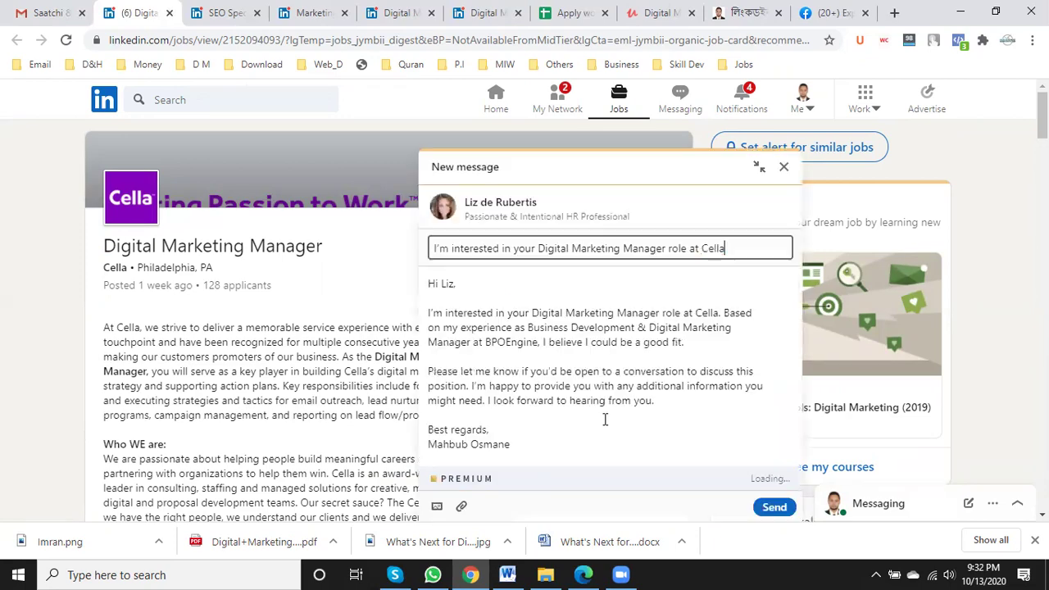
{"action": "left_click", "coordinate": [785, 164]}
{"action": "scroll", "coordinate": [426, 348], "scroll_direction": "down", "scroll_amount": 7}
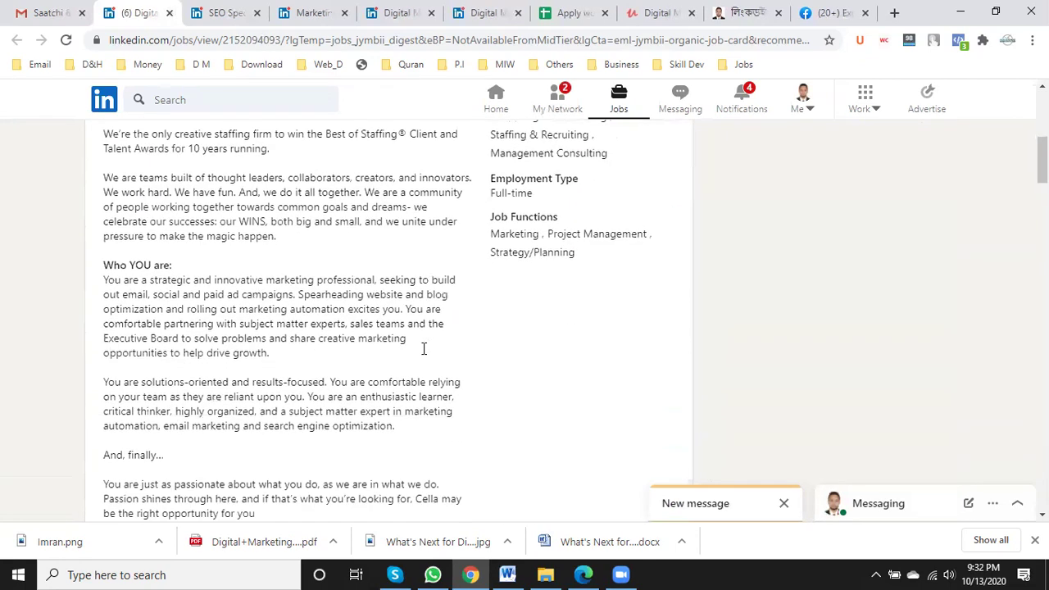
{"action": "scroll", "coordinate": [424, 354], "scroll_direction": "down", "scroll_amount": 6}
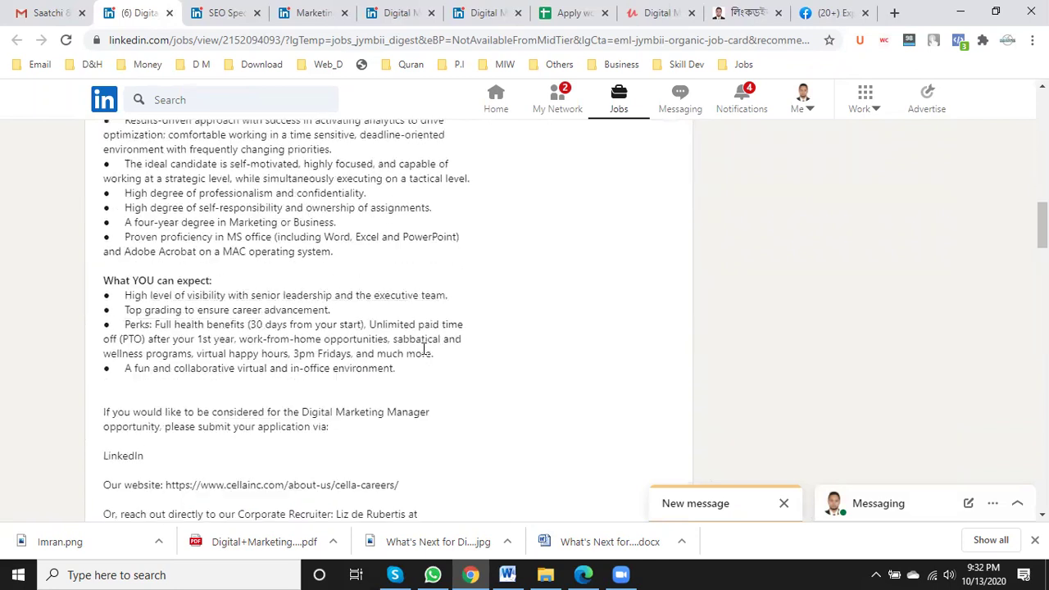
{"action": "scroll", "coordinate": [425, 354], "scroll_direction": "down", "scroll_amount": 1}
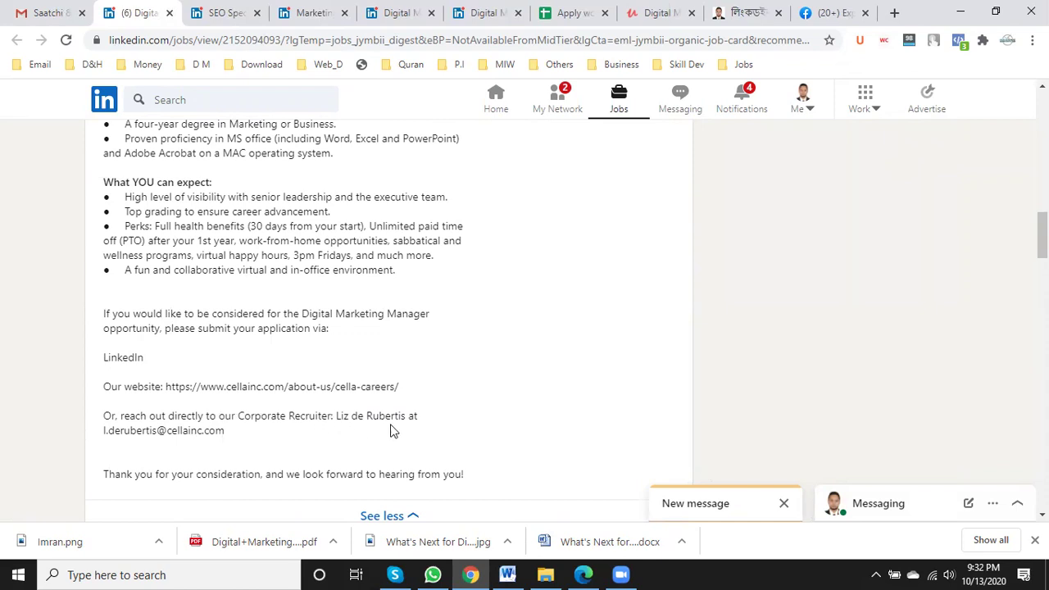
{"action": "left_click_drag", "start_coordinate": [230, 437], "coordinate": [105, 420]}
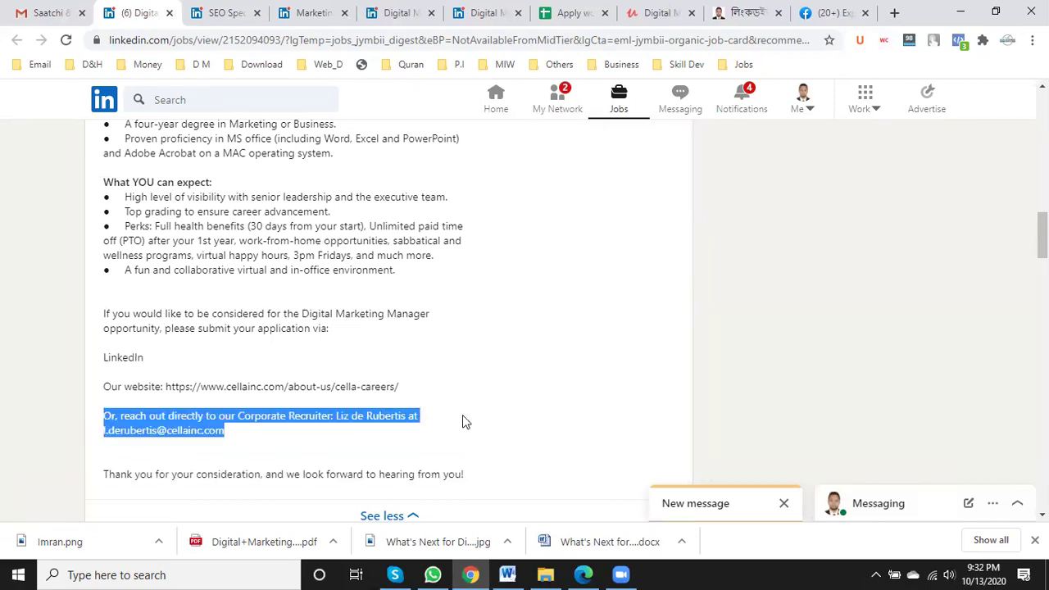
{"action": "left_click_drag", "start_coordinate": [237, 435], "coordinate": [103, 430]}
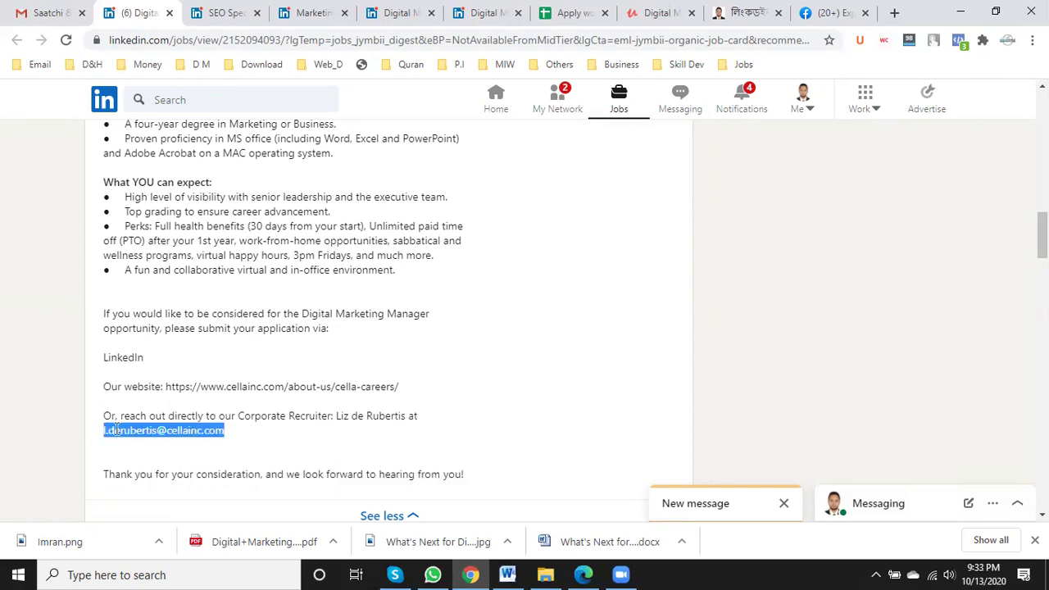
{"action": "right_click", "coordinate": [136, 431]}
Step: Copy the recruiter's address and start a new Gmail message addressed to it
{"action": "left_click", "coordinate": [168, 436]}
{"action": "left_click", "coordinate": [50, 10]}
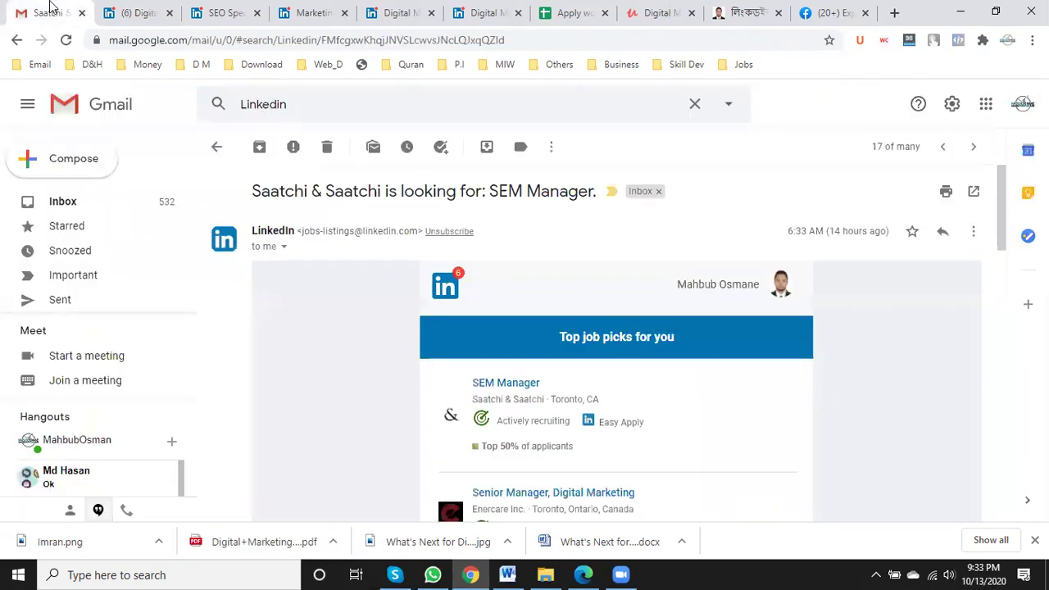
{"action": "left_click", "coordinate": [74, 210]}
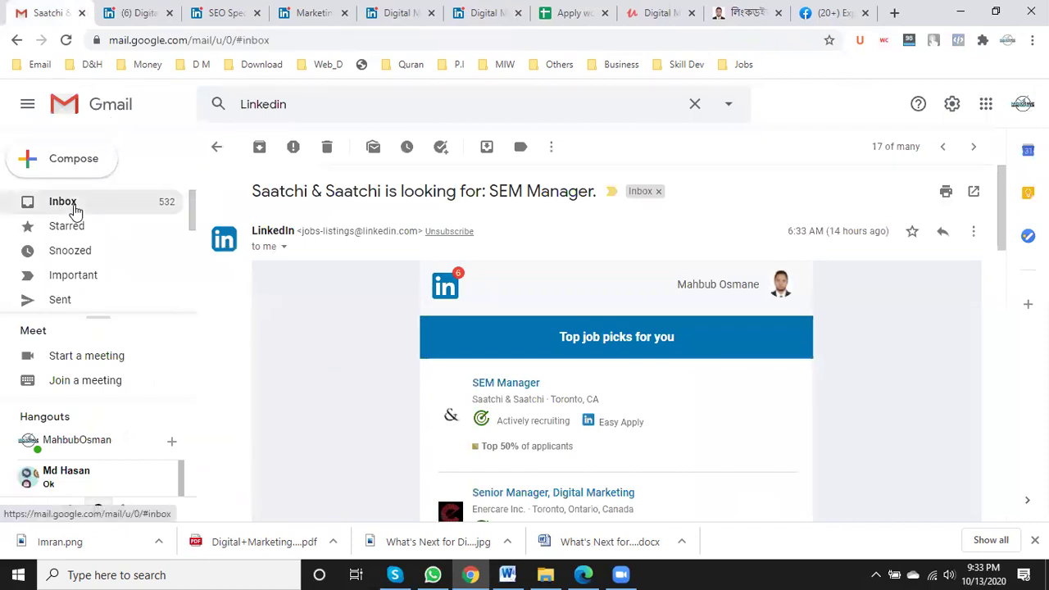
{"action": "left_click", "coordinate": [77, 167]}
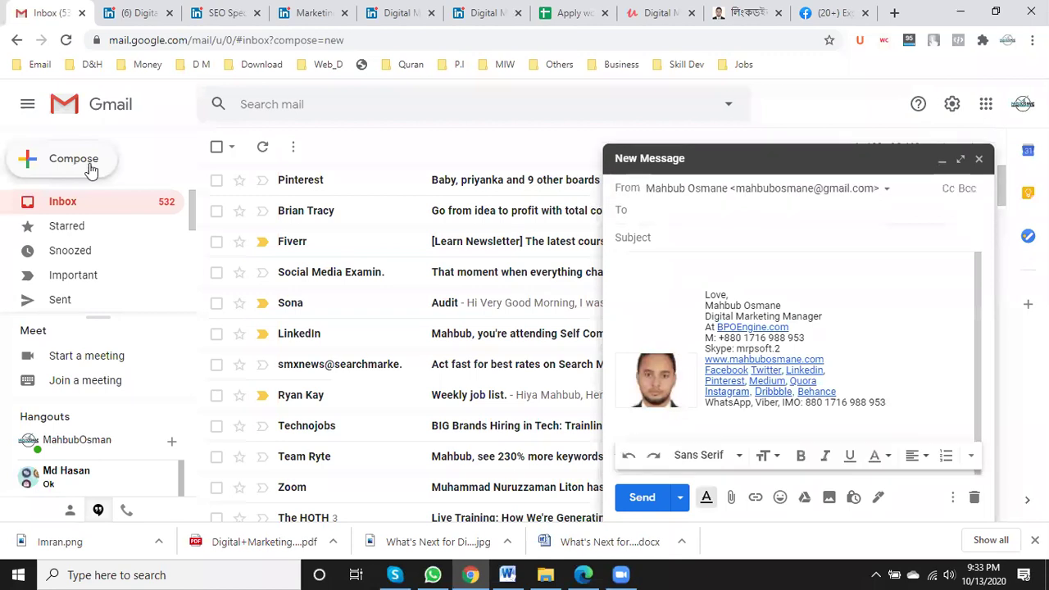
{"action": "key", "text": "ctrl+v"}
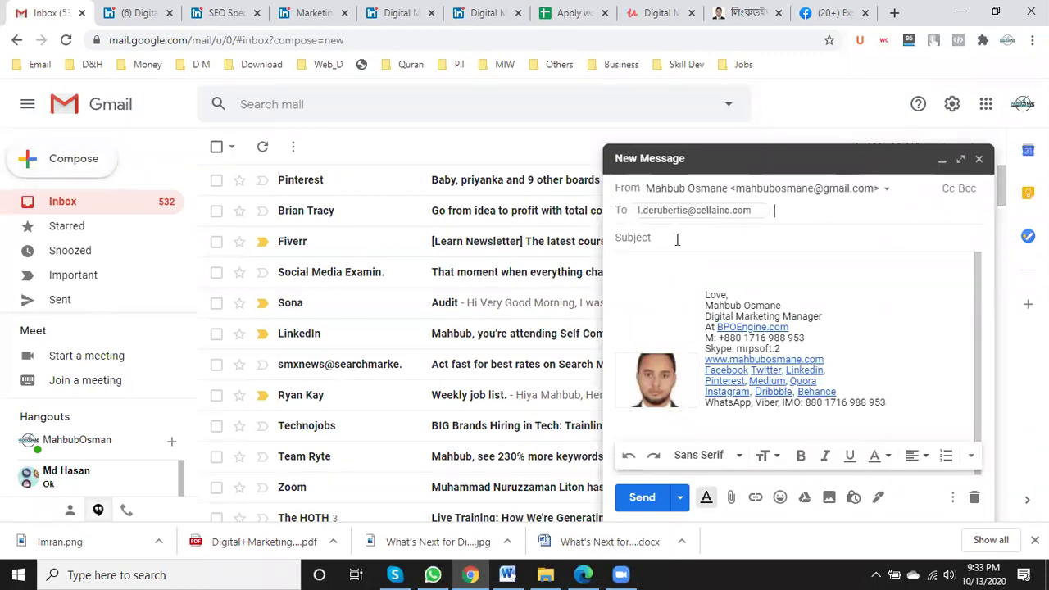
Step: Copy the LinkedIn message subject about the Cella role into the Gmail subject line
{"action": "left_click", "coordinate": [144, 11]}
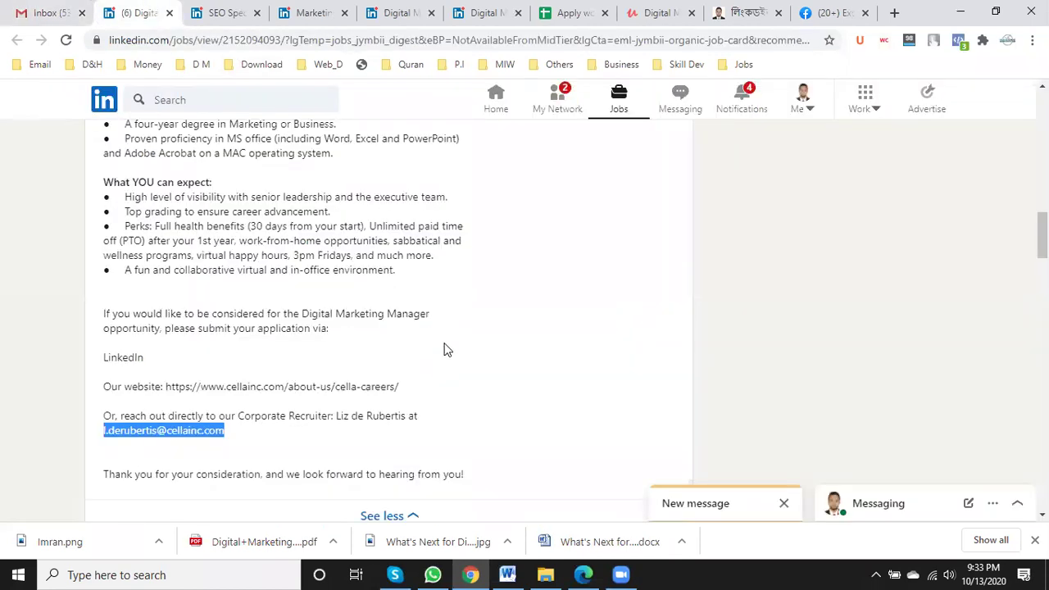
{"action": "scroll", "coordinate": [443, 349], "scroll_direction": "up", "scroll_amount": 15}
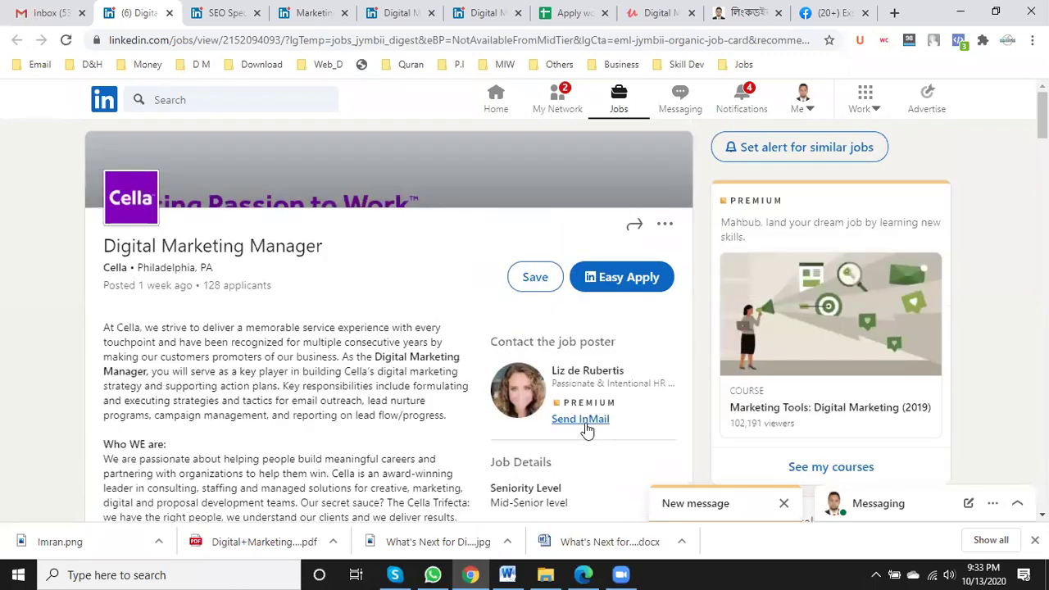
{"action": "left_click", "coordinate": [586, 427]}
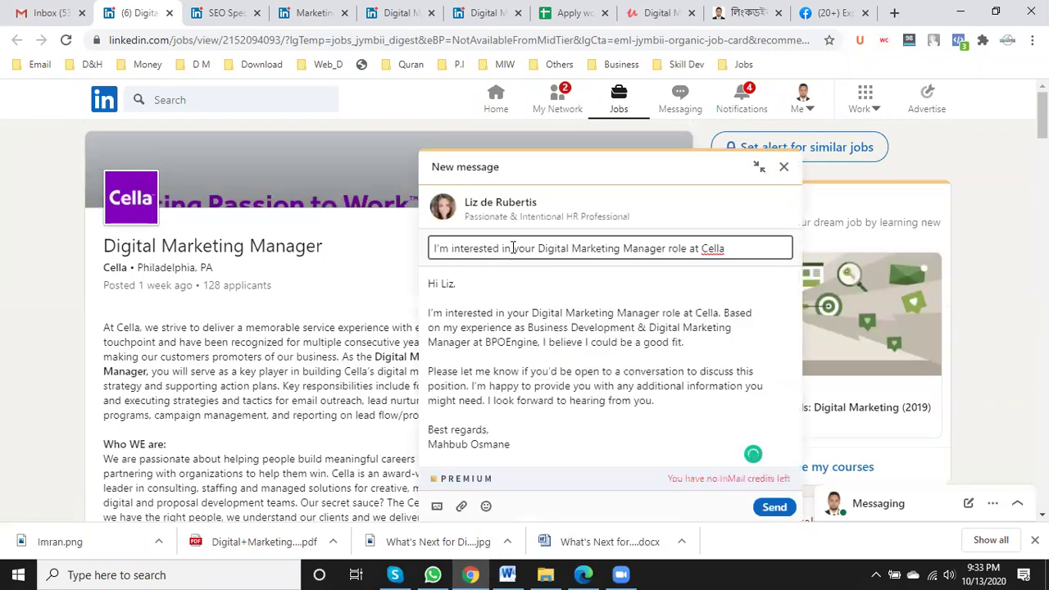
{"action": "left_click_drag", "start_coordinate": [742, 248], "coordinate": [389, 261]}
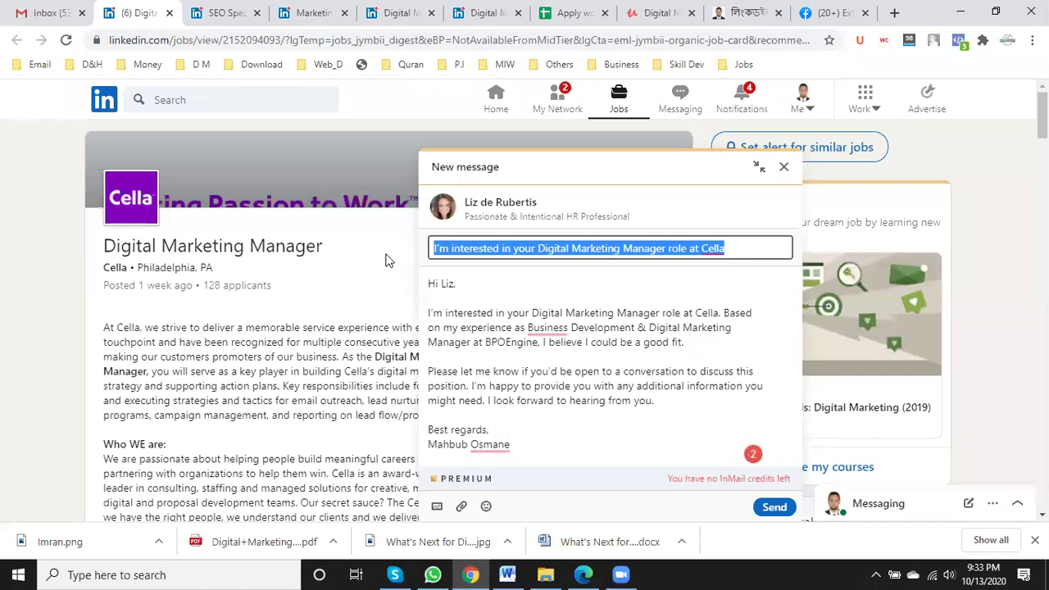
{"action": "left_click", "coordinate": [69, 10]}
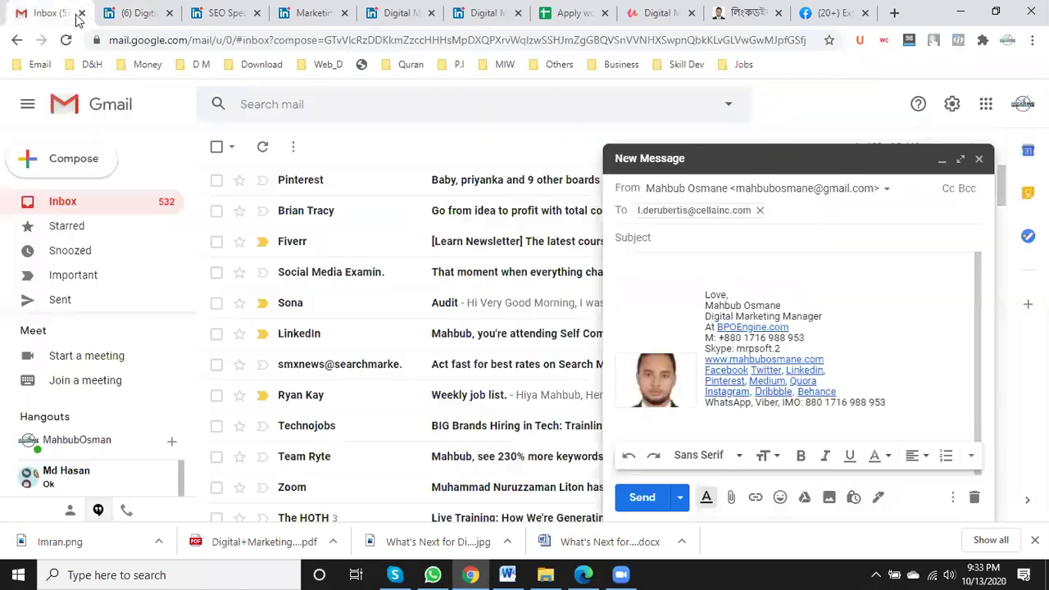
{"action": "left_click", "coordinate": [704, 246]}
{"action": "key", "text": "ctrl+v"}
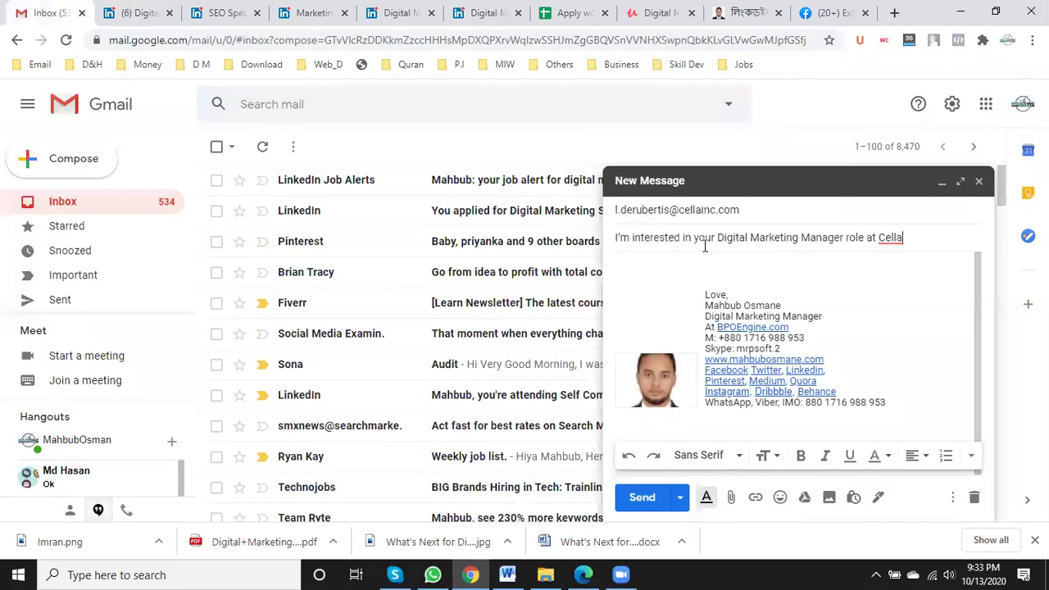
Step: Correct 'Business' in the cover message, paste it into the e-mail body, and send it
{"action": "left_click", "coordinate": [139, 10]}
{"action": "left_click", "coordinate": [520, 283]}
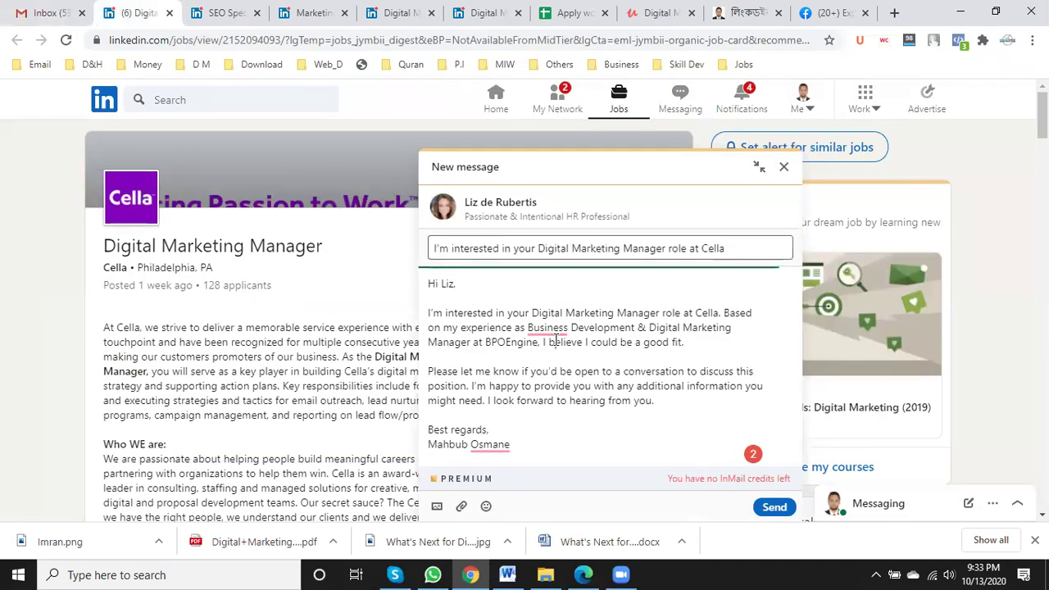
{"action": "mouse_move", "coordinate": [552, 328]}
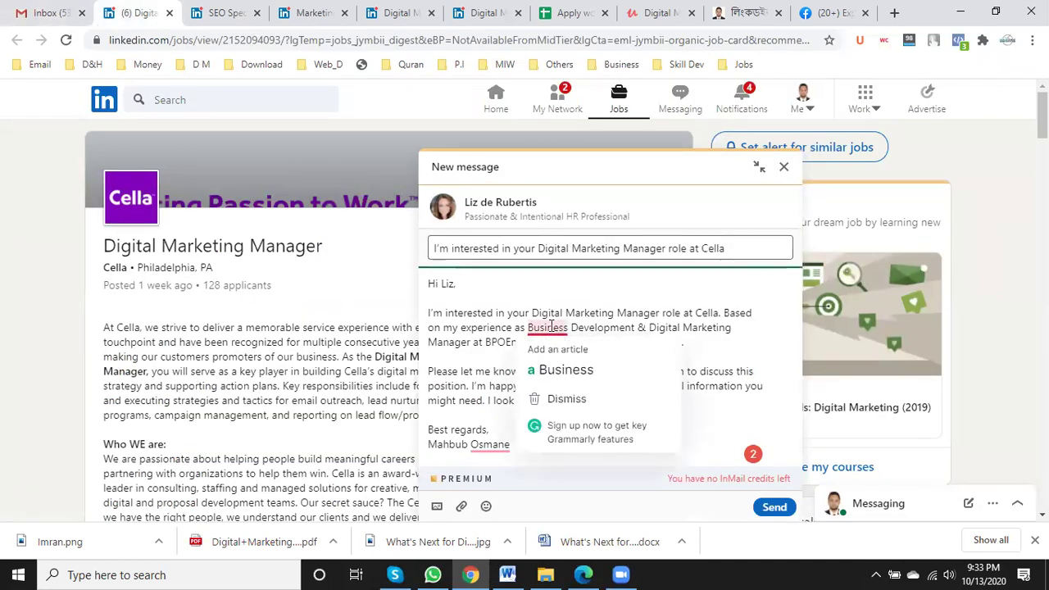
{"action": "left_click", "coordinate": [565, 369]}
{"action": "left_click_drag", "start_coordinate": [656, 401], "coordinate": [413, 284]}
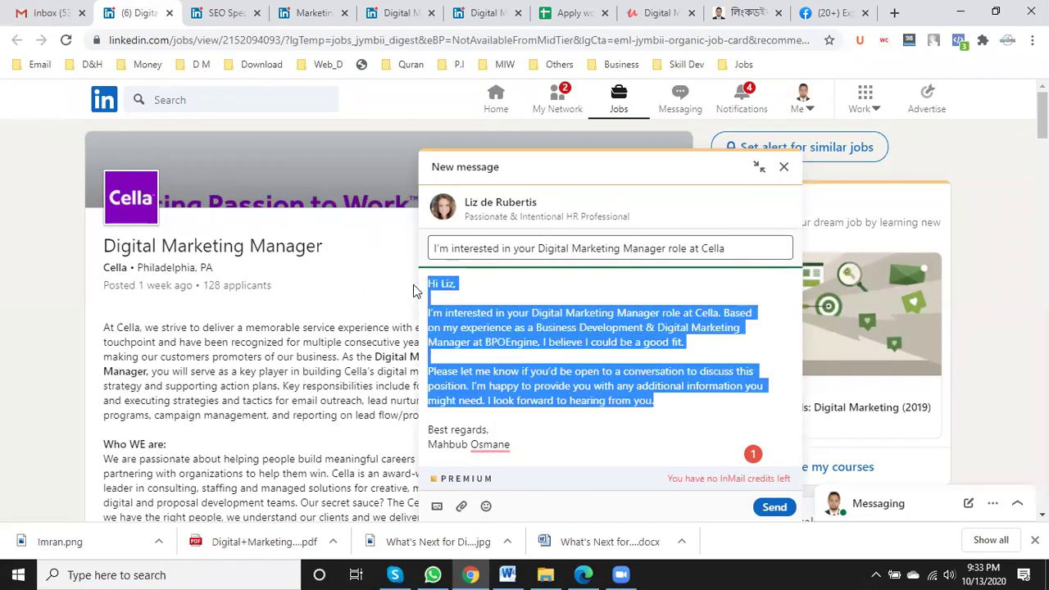
{"action": "left_click", "coordinate": [51, 11]}
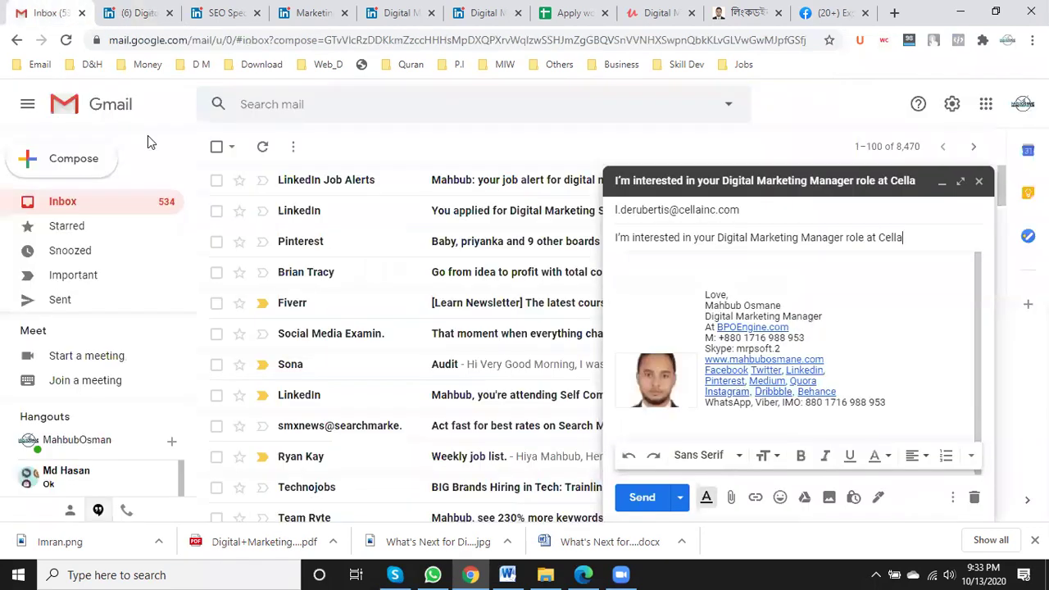
{"action": "left_click", "coordinate": [731, 264]}
{"action": "key", "text": "ctrl+v"}
{"action": "scroll", "coordinate": [730, 283], "scroll_direction": "down", "scroll_amount": 2}
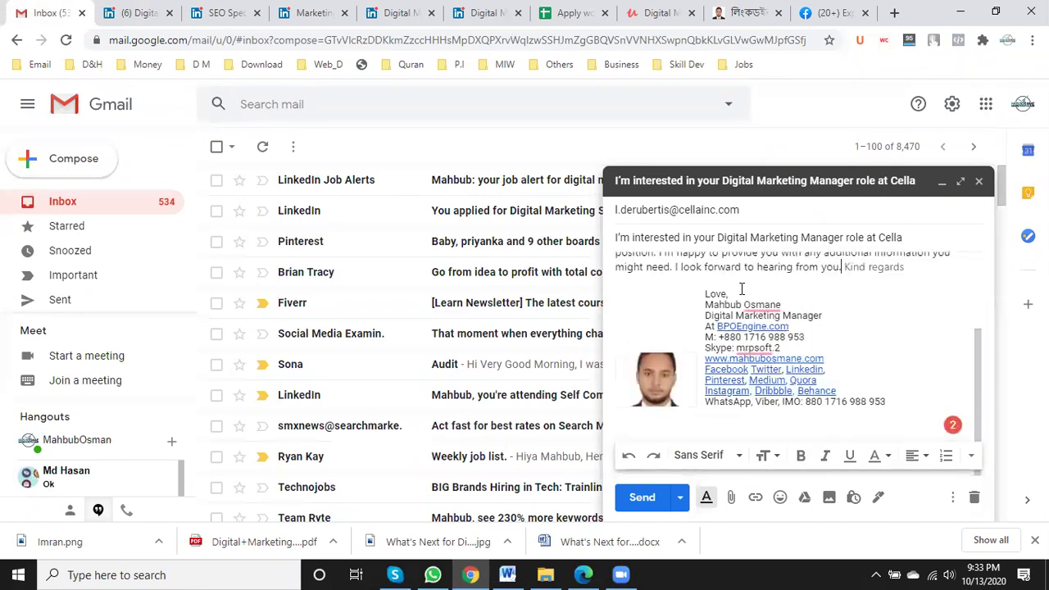
{"action": "scroll", "coordinate": [742, 288], "scroll_direction": "up", "scroll_amount": 2}
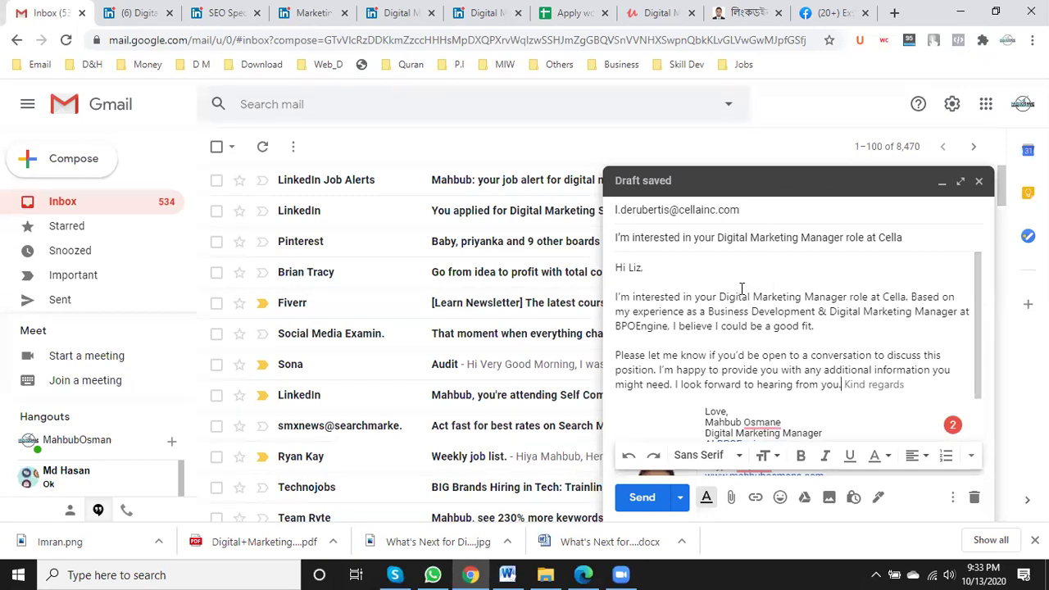
{"action": "left_click", "coordinate": [641, 496]}
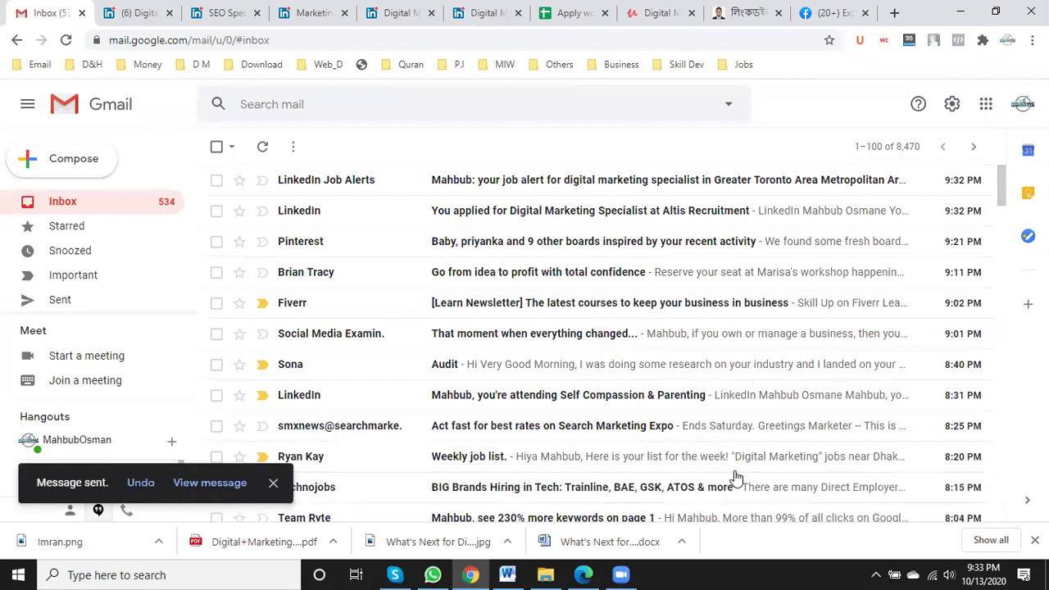
Step: Discard the unsent LinkedIn message draft to the Cella job poster
{"action": "left_click", "coordinate": [135, 8]}
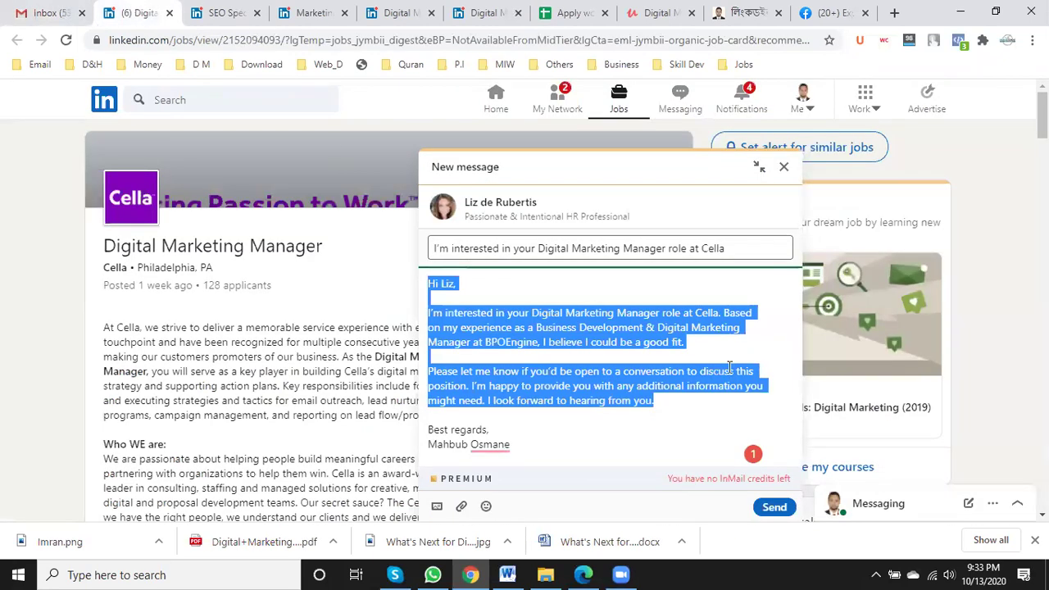
{"action": "left_click", "coordinate": [703, 479]}
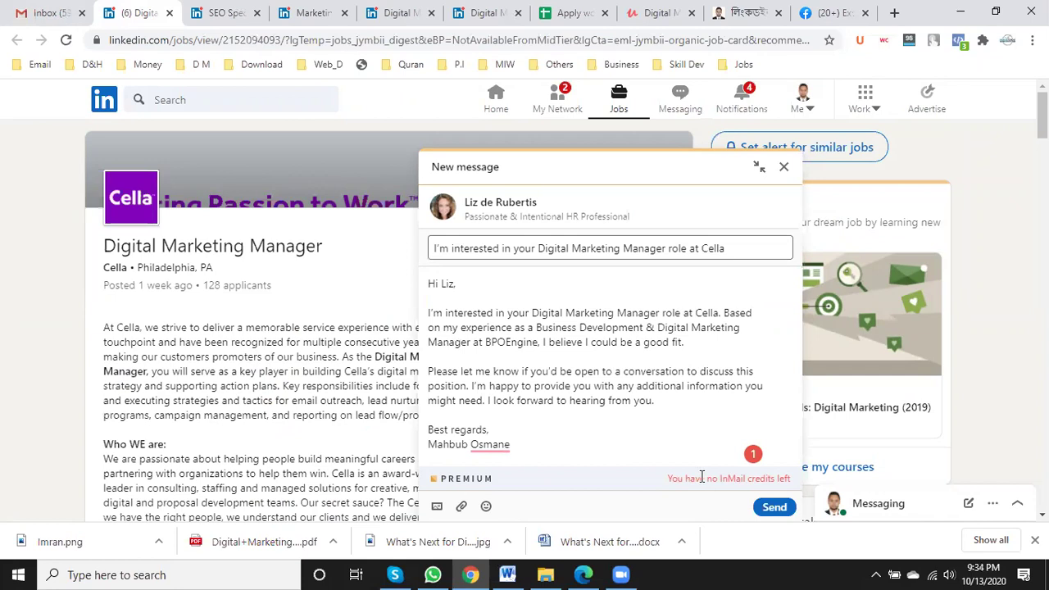
{"action": "left_click", "coordinate": [783, 166]}
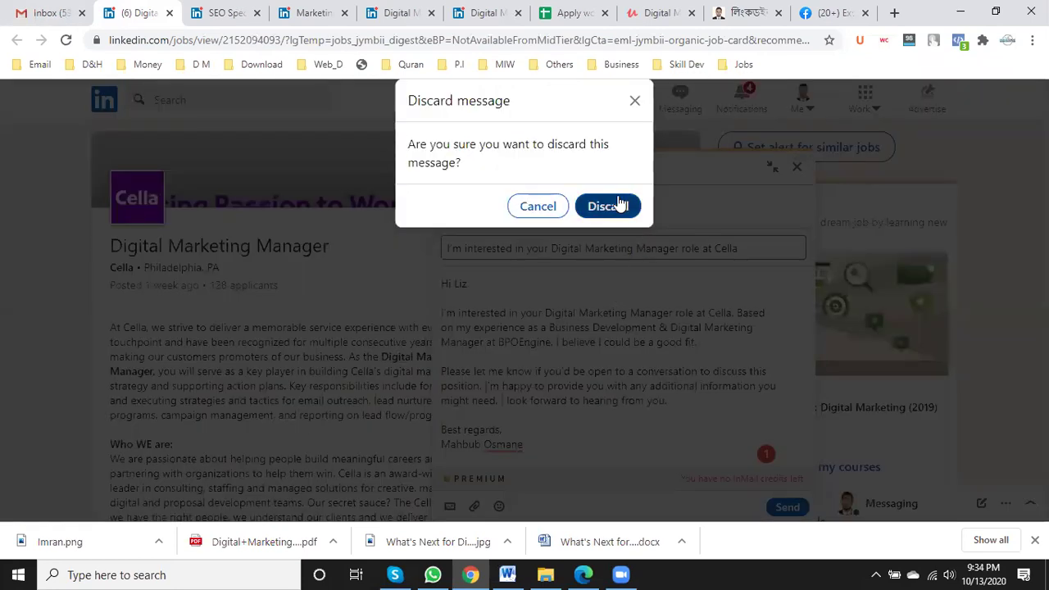
{"action": "left_click", "coordinate": [618, 205]}
Step: Complete the Cella Easy Apply contact, resume and review pages, and submit the application
{"action": "left_click", "coordinate": [636, 286]}
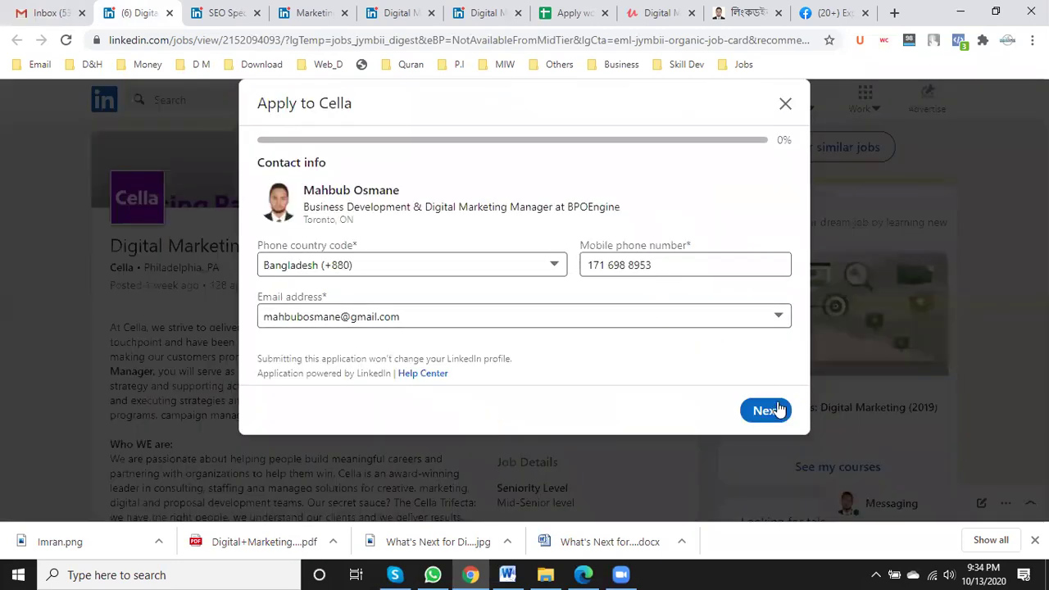
{"action": "left_click", "coordinate": [774, 410]}
{"action": "left_click", "coordinate": [766, 342]}
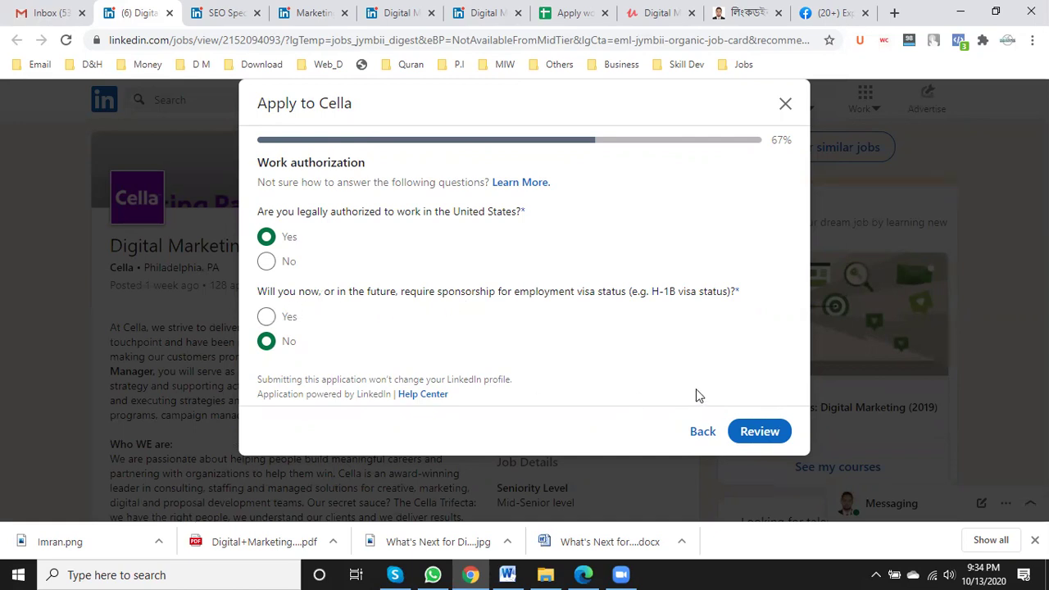
{"action": "left_click", "coordinate": [755, 432]}
{"action": "scroll", "coordinate": [680, 386], "scroll_direction": "down", "scroll_amount": 4}
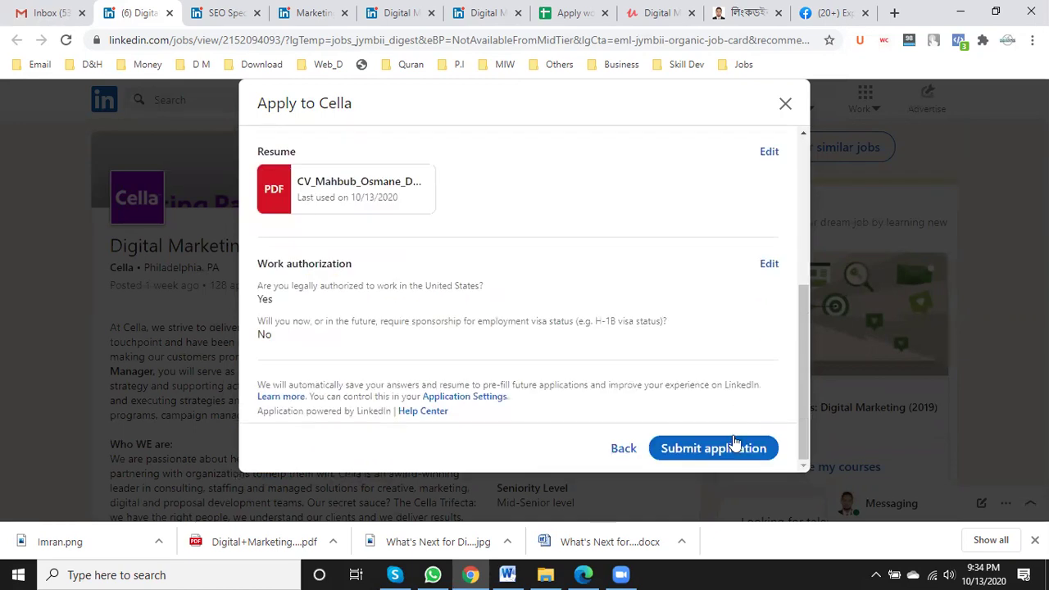
{"action": "left_click", "coordinate": [733, 447]}
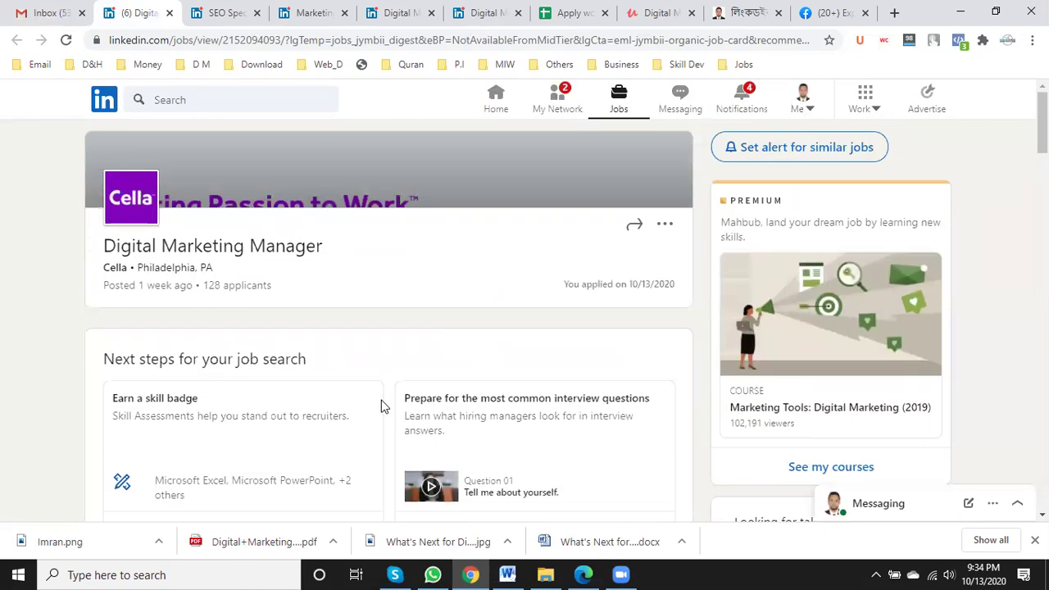
Step: Open the Apply work record spreadsheet in a new tab and place it beside Gmail
{"action": "left_click", "coordinate": [893, 13]}
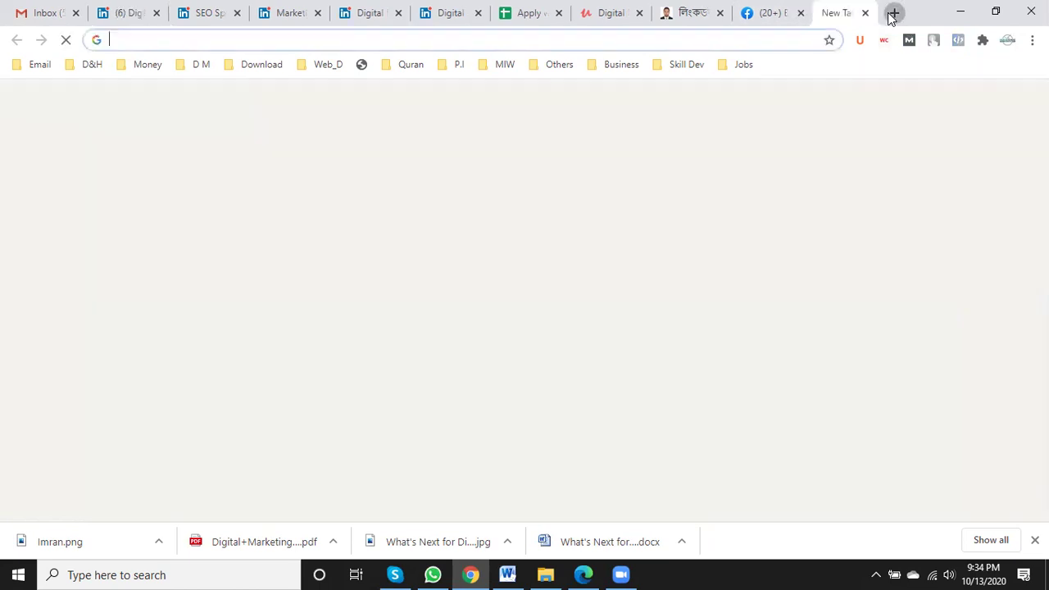
{"action": "type", "text": "ap"}
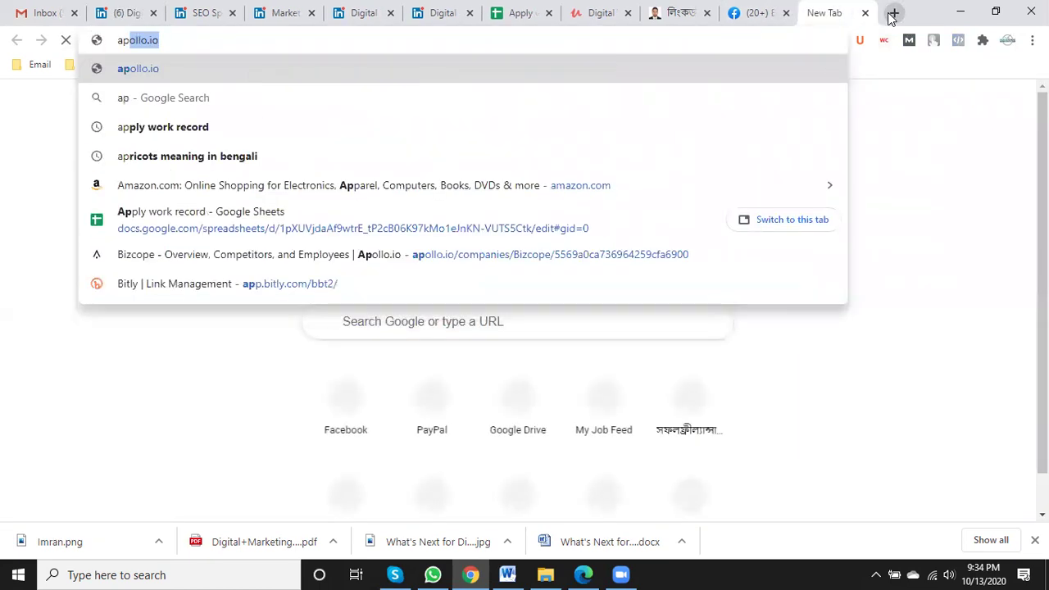
{"action": "type", "text": "py"}
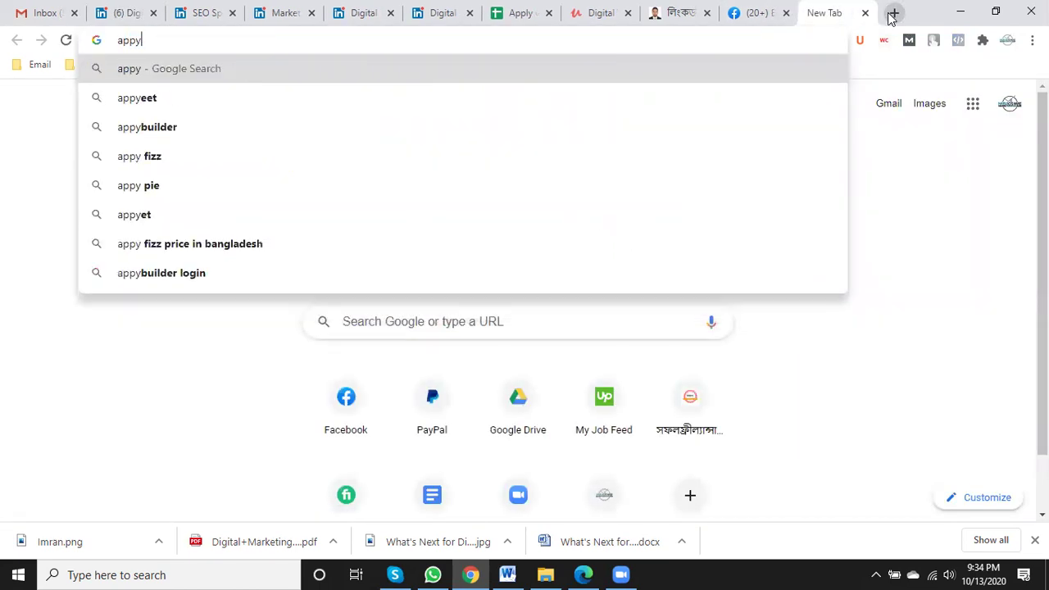
{"action": "key", "text": "BackSpace"}
{"action": "key", "text": "BackSpace"}
{"action": "key", "text": "BackSpace"}
{"action": "key", "text": "BackSpace"}
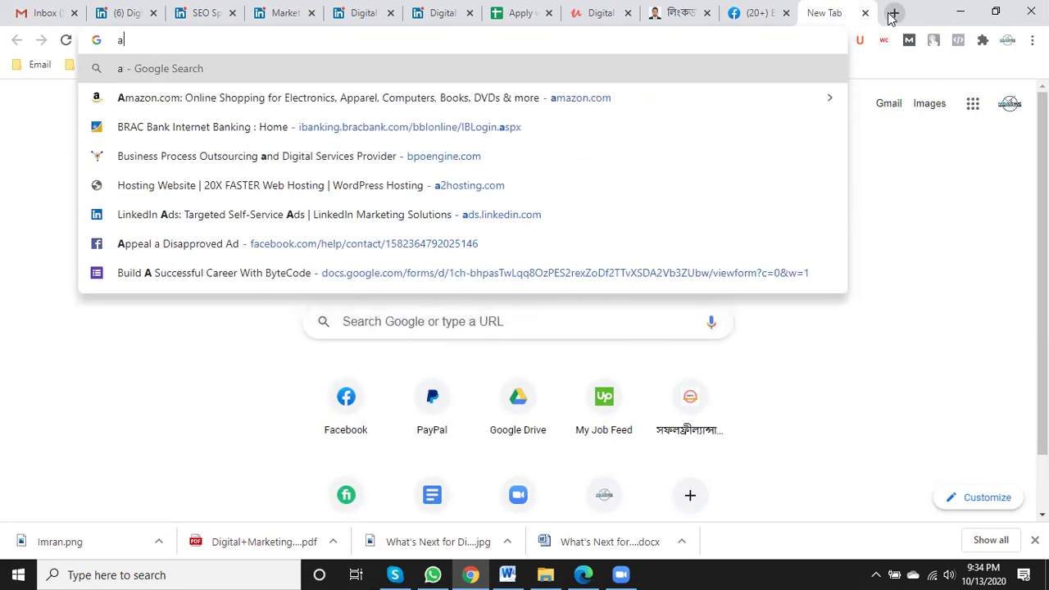
{"action": "type", "text": "app"}
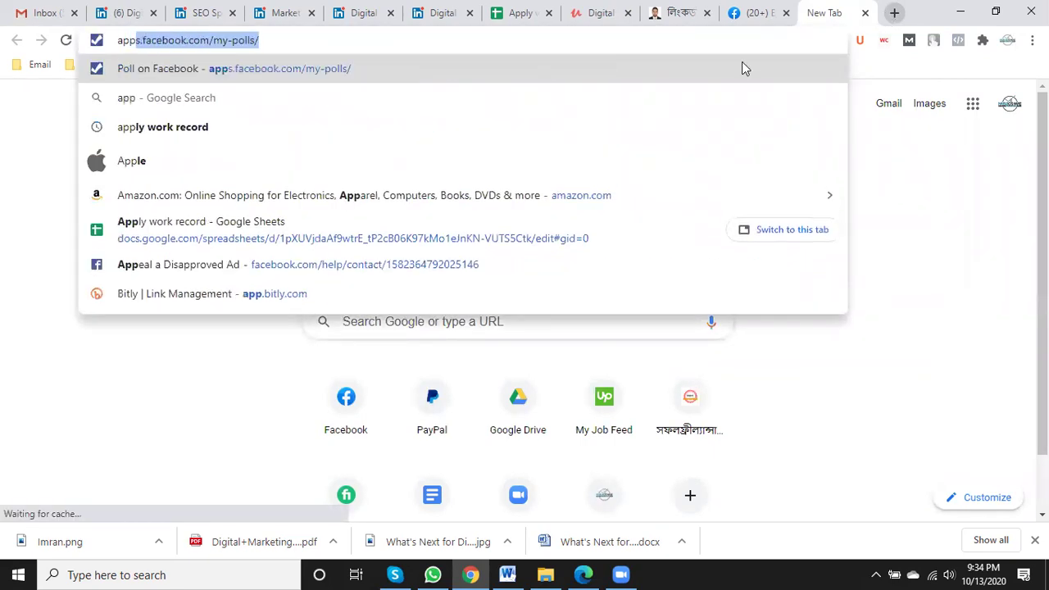
{"action": "left_click", "coordinate": [297, 234]}
{"action": "left_click_drag", "start_coordinate": [831, 12], "coordinate": [123, 10]}
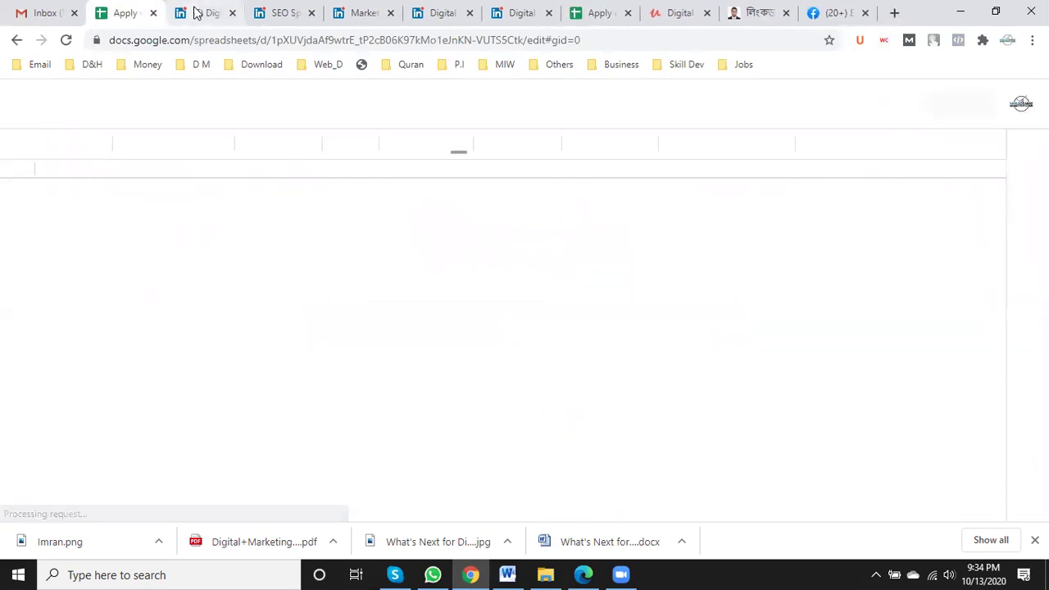
Step: Copy the Cella LinkedIn job URL and scroll the sheet to the latest 12 Oct 2020 rows
{"action": "left_click", "coordinate": [195, 9]}
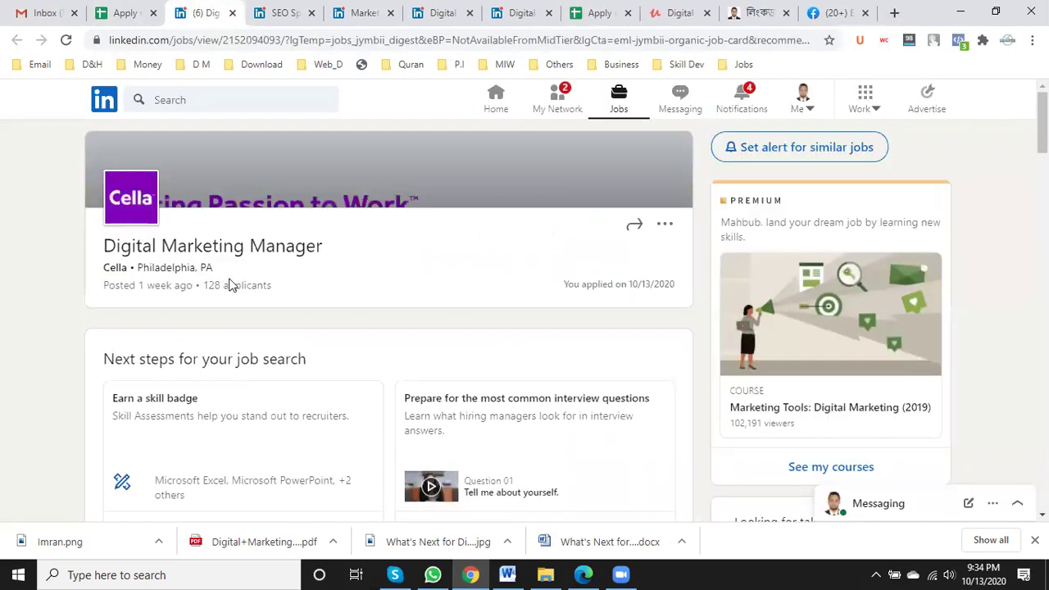
{"action": "left_click_drag", "start_coordinate": [286, 38], "coordinate": [2, 57]}
{"action": "key", "text": "ctrl+c"}
{"action": "left_click", "coordinate": [122, 12]}
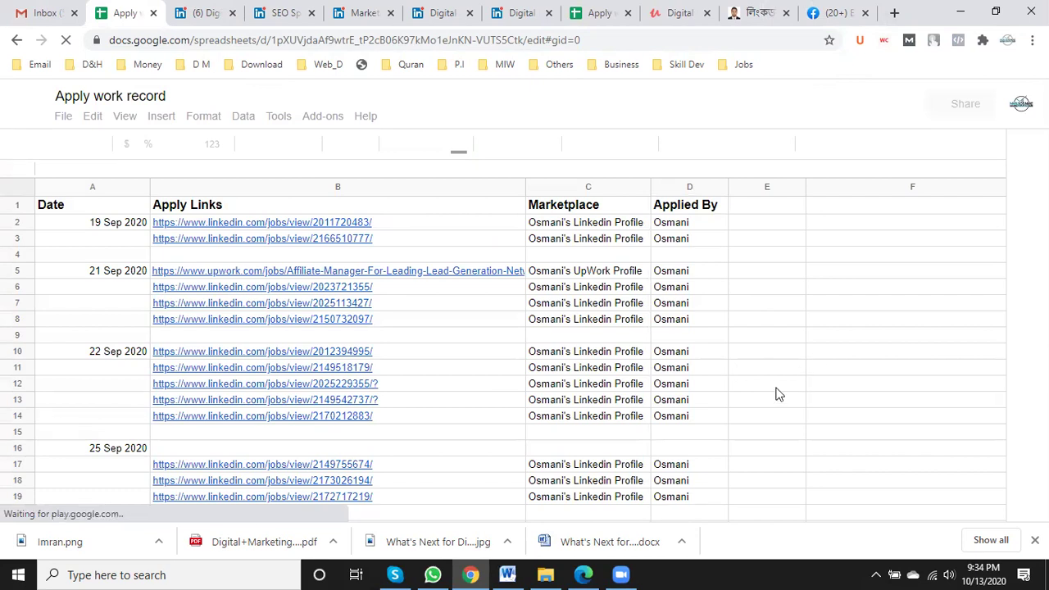
{"action": "scroll", "coordinate": [407, 458], "scroll_direction": "down", "scroll_amount": 10}
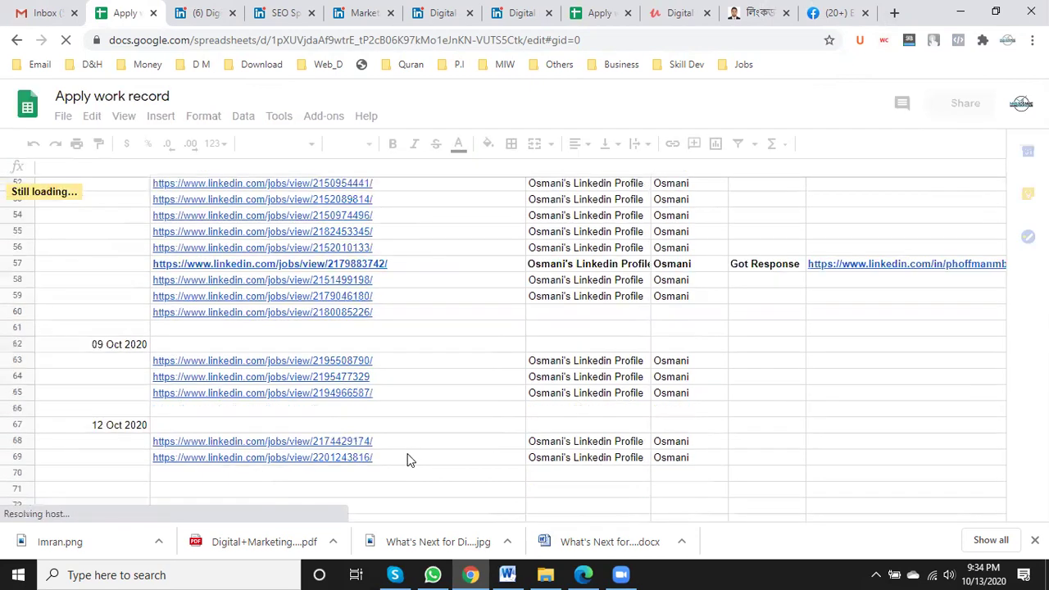
{"action": "scroll", "coordinate": [404, 453], "scroll_direction": "down", "scroll_amount": 4}
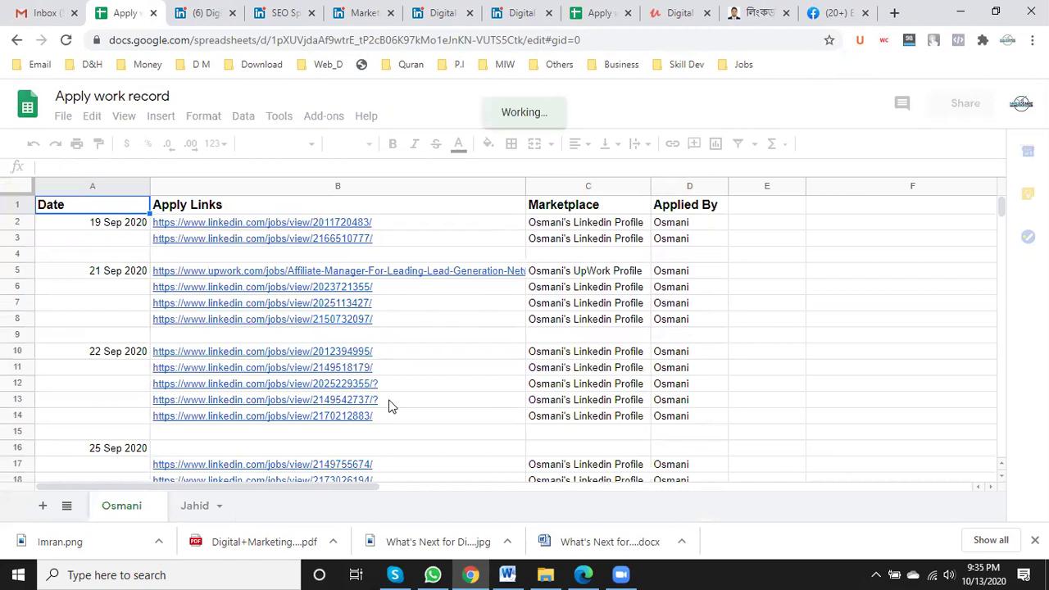
{"action": "scroll", "coordinate": [389, 406], "scroll_direction": "down", "scroll_amount": 10}
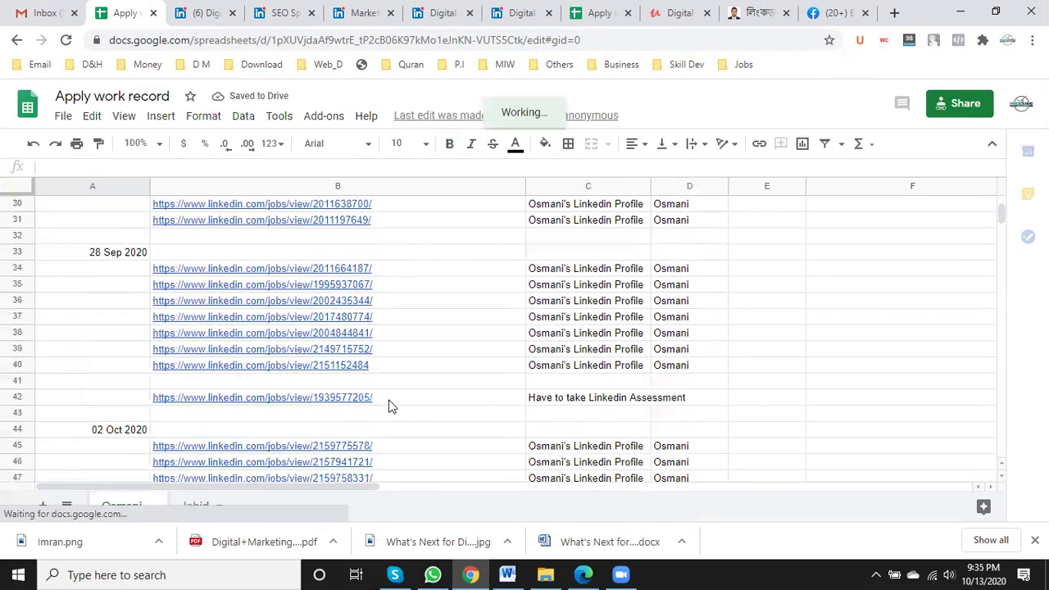
{"action": "scroll", "coordinate": [390, 406], "scroll_direction": "down", "scroll_amount": 13}
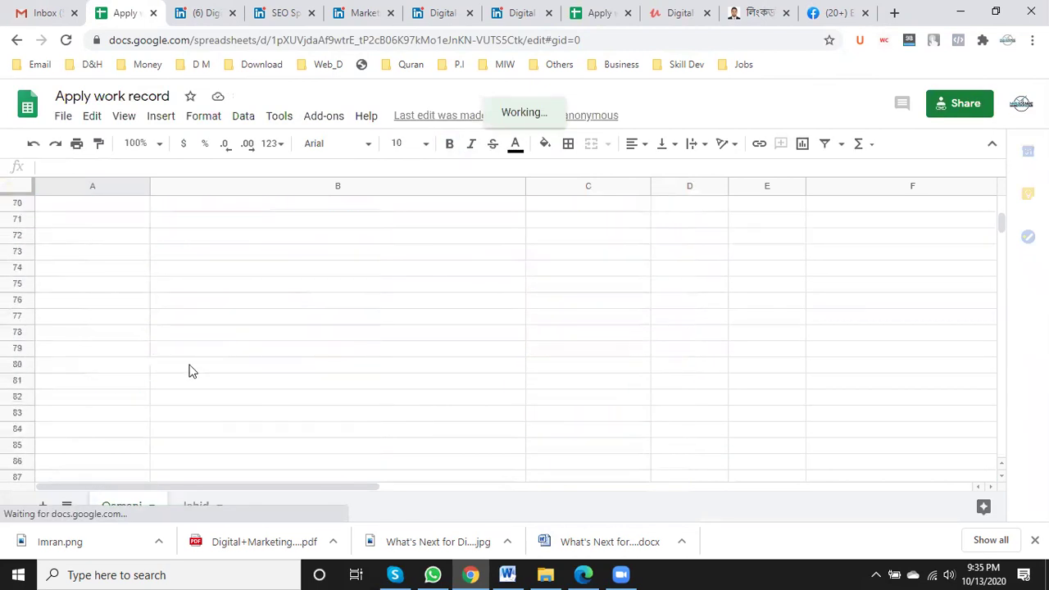
{"action": "scroll", "coordinate": [197, 381], "scroll_direction": "up", "scroll_amount": 3}
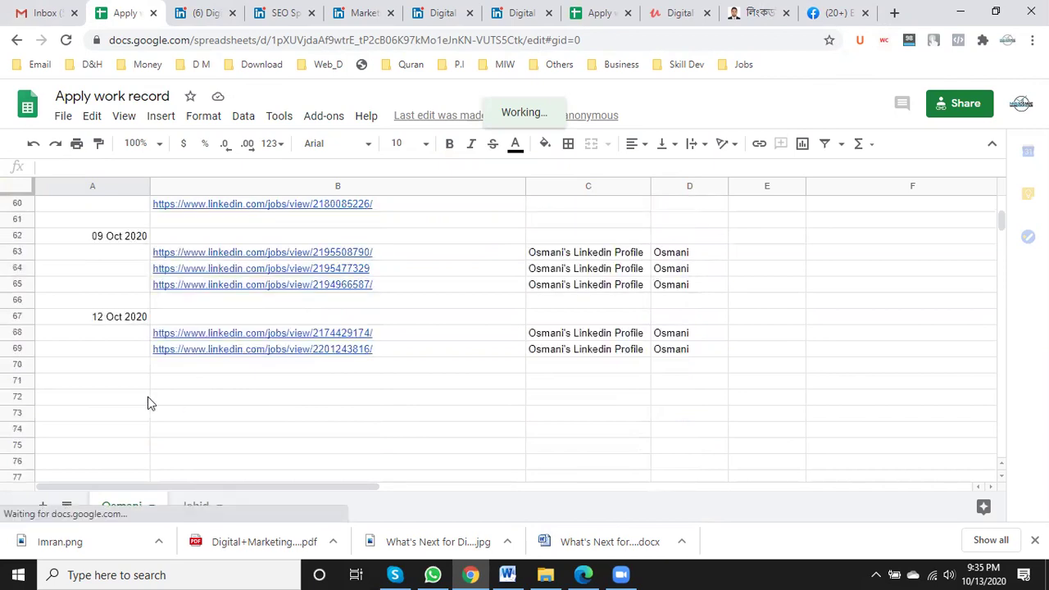
Step: Enter 13 Oct 2020 in A71 and paste the Cella job URL into B72
{"action": "left_click", "coordinate": [121, 388]}
{"action": "type", "text": "13"}
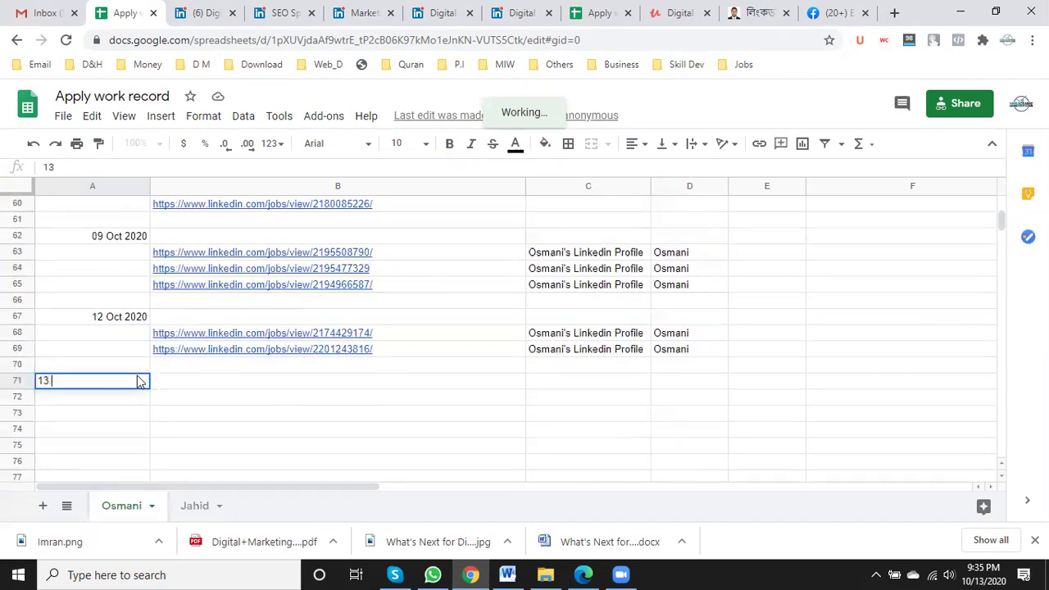
{"action": "type", "text": " Oct "}
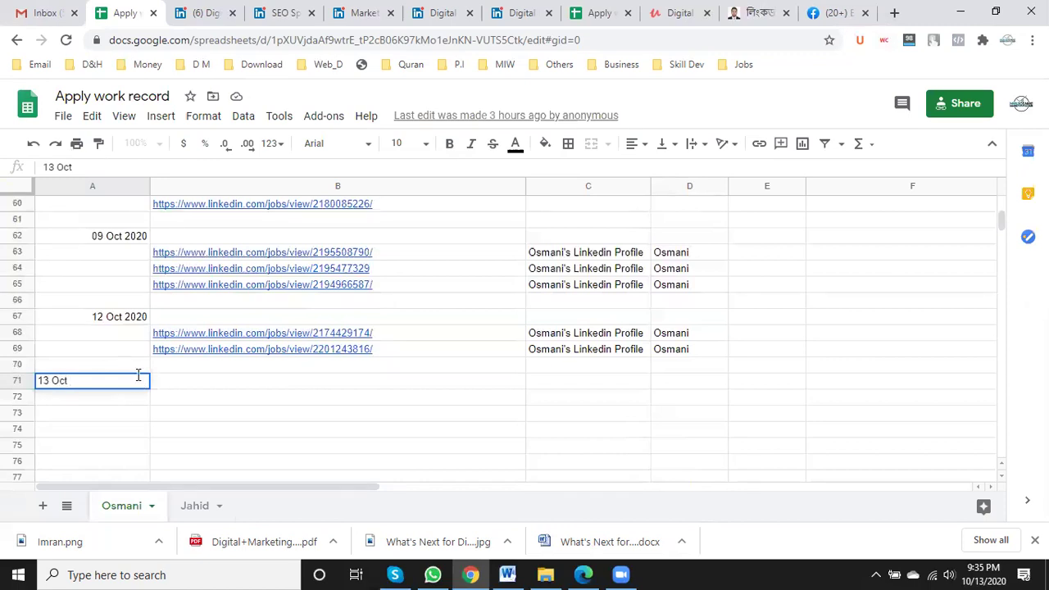
{"action": "type", "text": "202"}
{"action": "left_click", "coordinate": [226, 398]}
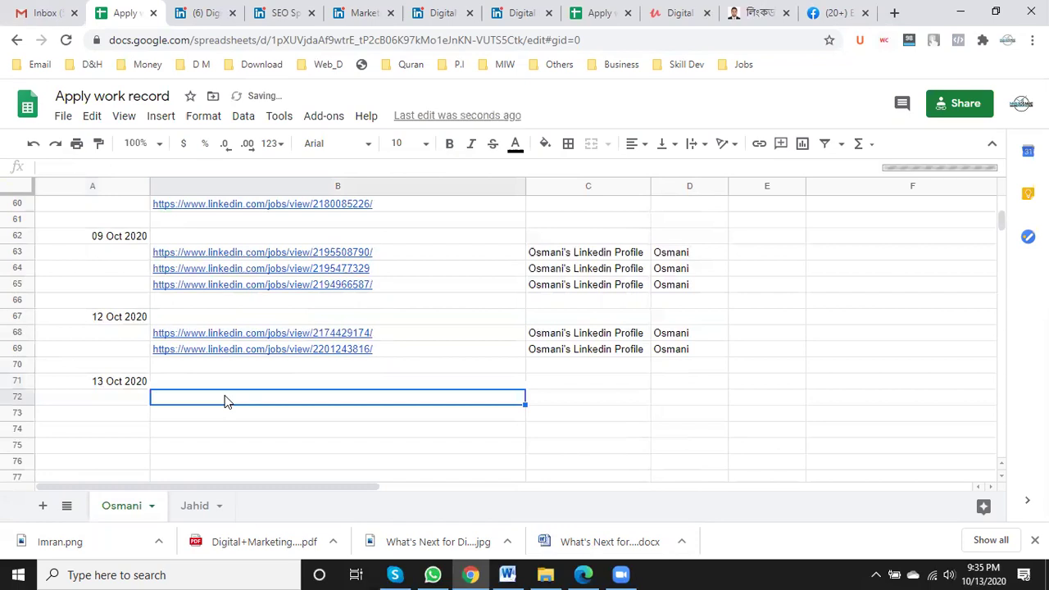
{"action": "key", "text": "ctrl+v"}
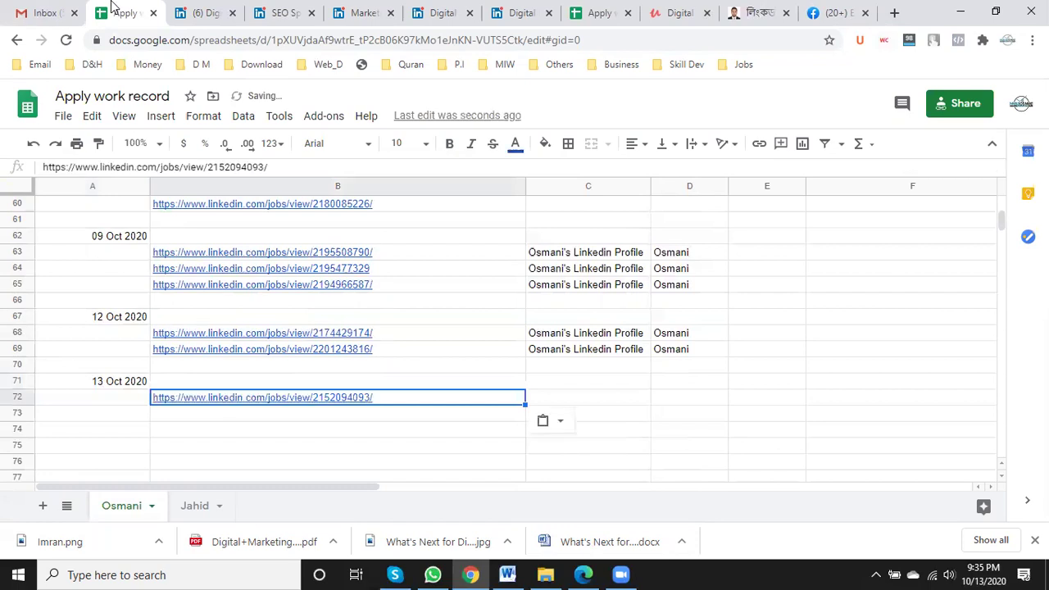
{"action": "left_click", "coordinate": [193, 12]}
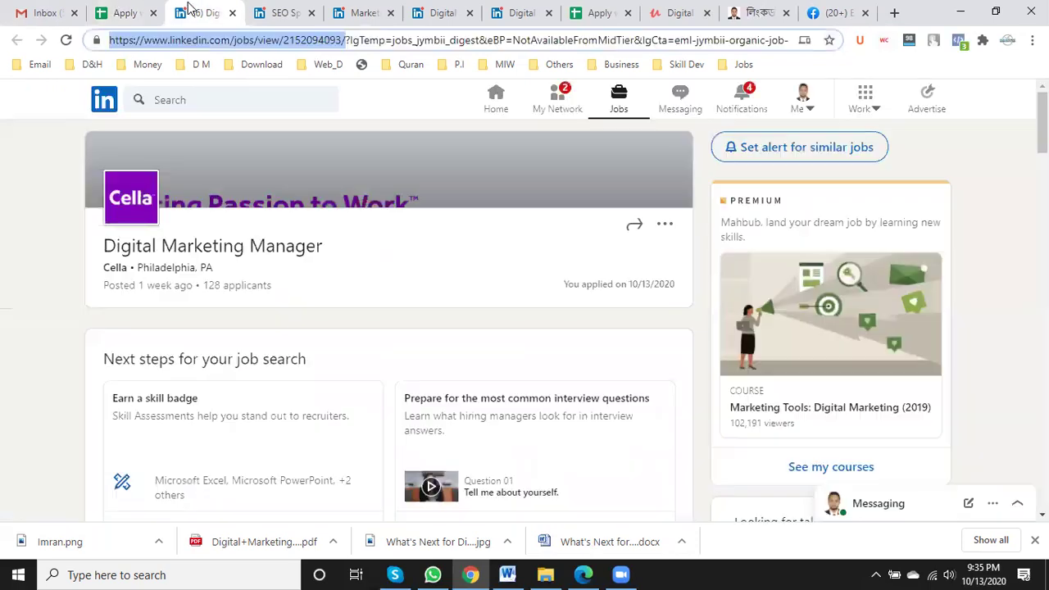
Step: Close the applied Digital Marketing Manager job and read the full SEO Specialist description
{"action": "left_click", "coordinate": [232, 13]}
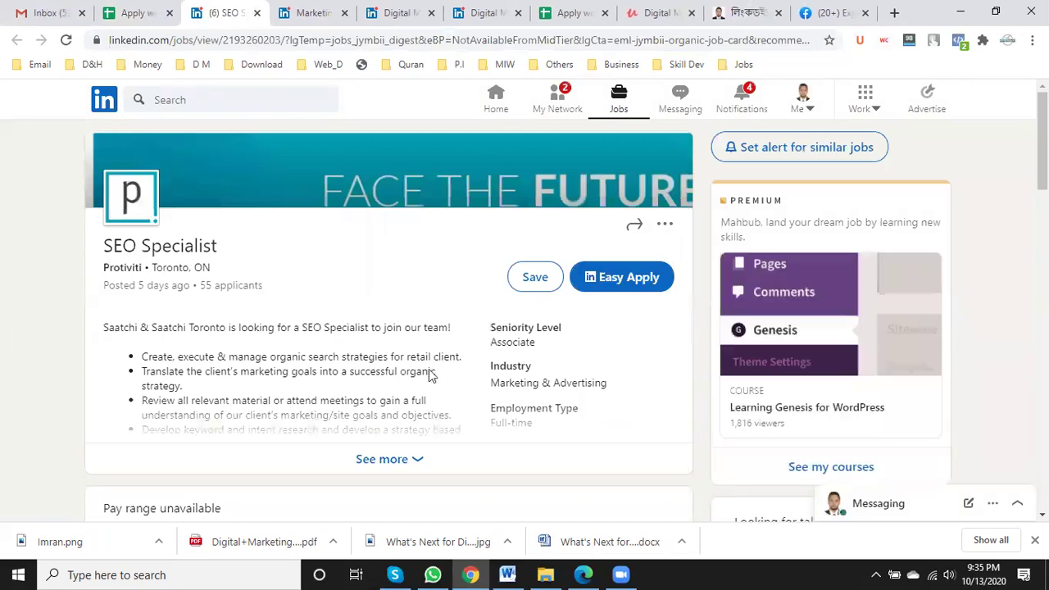
{"action": "left_click", "coordinate": [390, 466]}
{"action": "scroll", "coordinate": [390, 465], "scroll_direction": "down", "scroll_amount": 7}
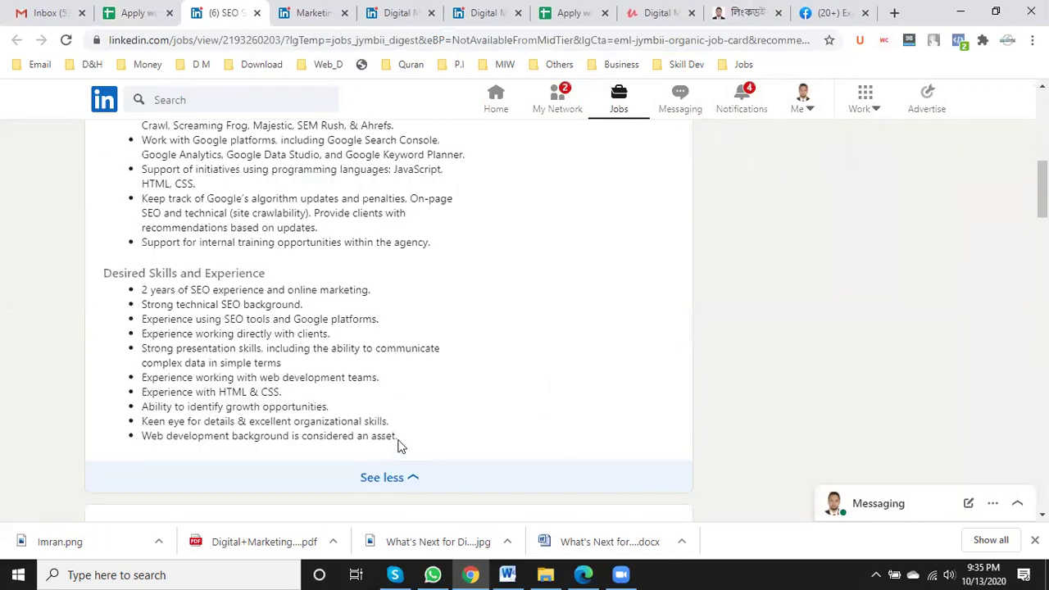
{"action": "scroll", "coordinate": [401, 443], "scroll_direction": "down", "scroll_amount": 4}
{"action": "scroll", "coordinate": [402, 445], "scroll_direction": "up", "scroll_amount": 4}
{"action": "scroll", "coordinate": [405, 438], "scroll_direction": "up", "scroll_amount": 2}
{"action": "scroll", "coordinate": [406, 442], "scroll_direction": "down", "scroll_amount": 3}
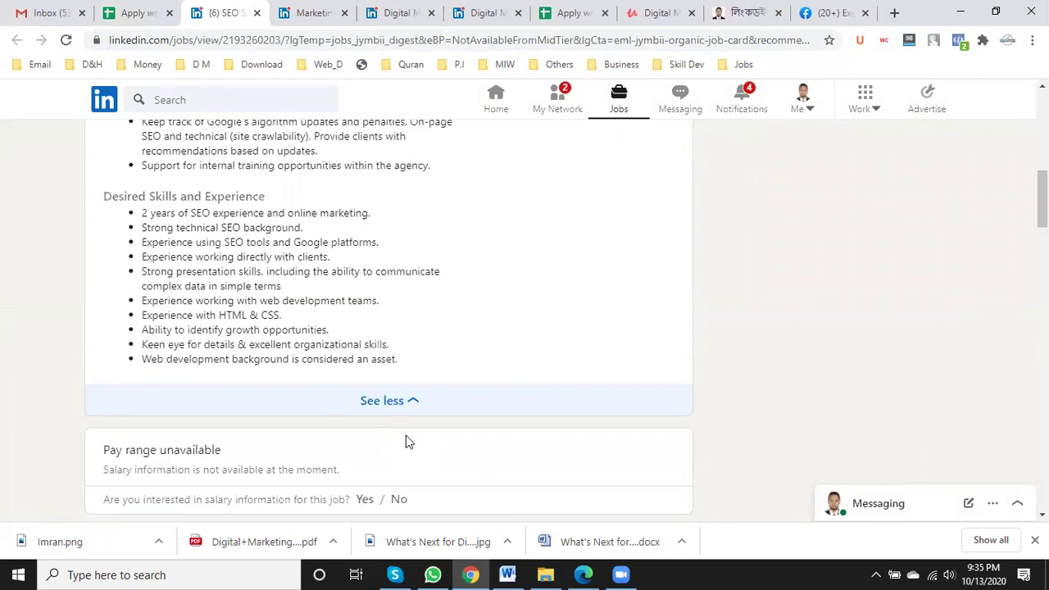
{"action": "scroll", "coordinate": [406, 437], "scroll_direction": "up", "scroll_amount": 3}
{"action": "scroll", "coordinate": [406, 438], "scroll_direction": "up", "scroll_amount": 5}
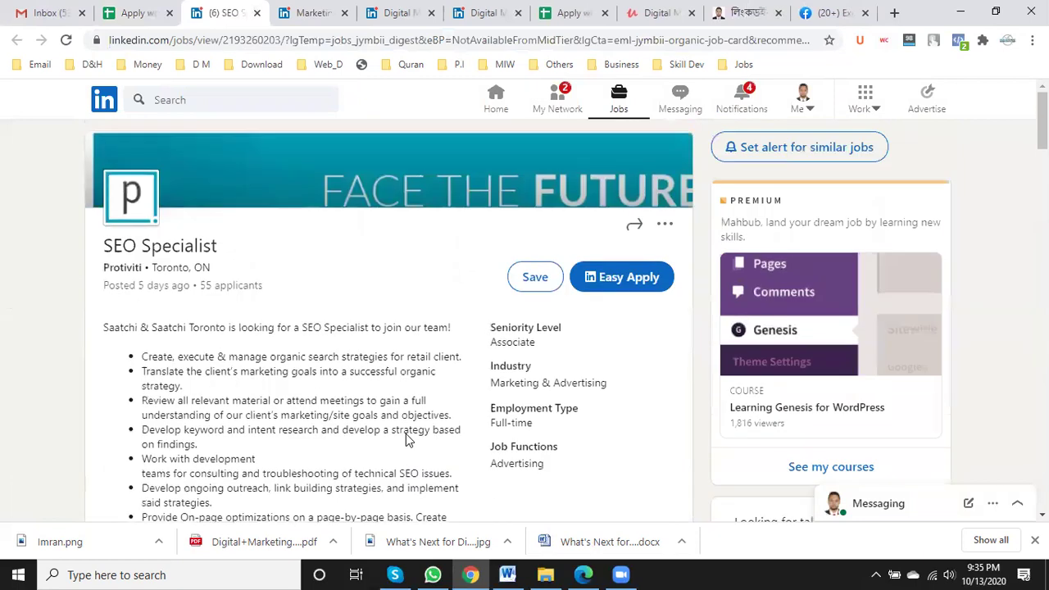
Step: Start Easy Apply for Protiviti's SEO Specialist job and advance through each step to Privacy policy
{"action": "left_click", "coordinate": [640, 278]}
{"action": "scroll", "coordinate": [625, 316], "scroll_direction": "down", "scroll_amount": 2}
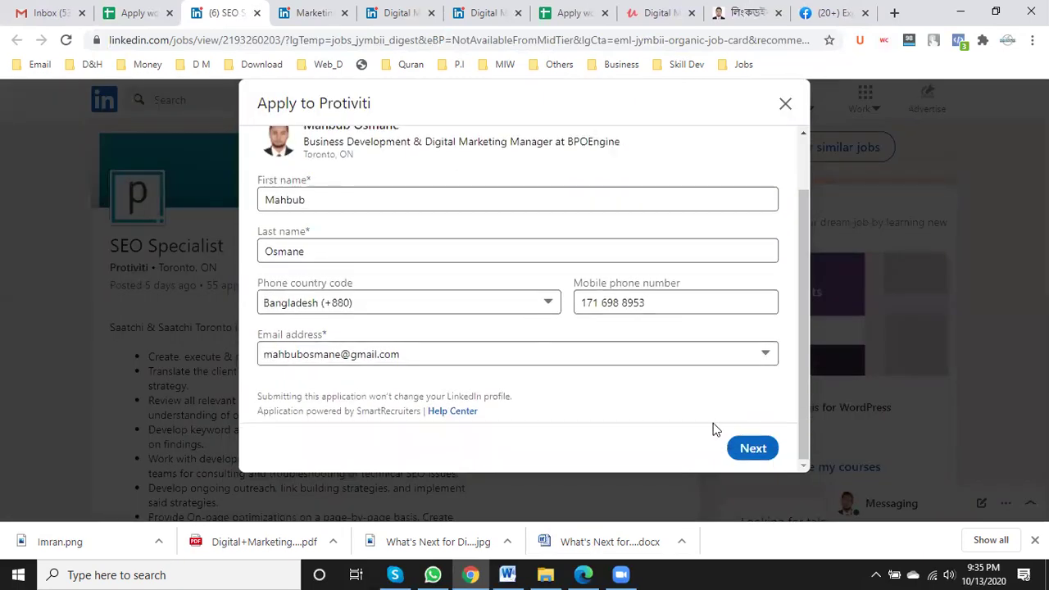
{"action": "left_click", "coordinate": [751, 448]}
{"action": "left_click", "coordinate": [770, 310]}
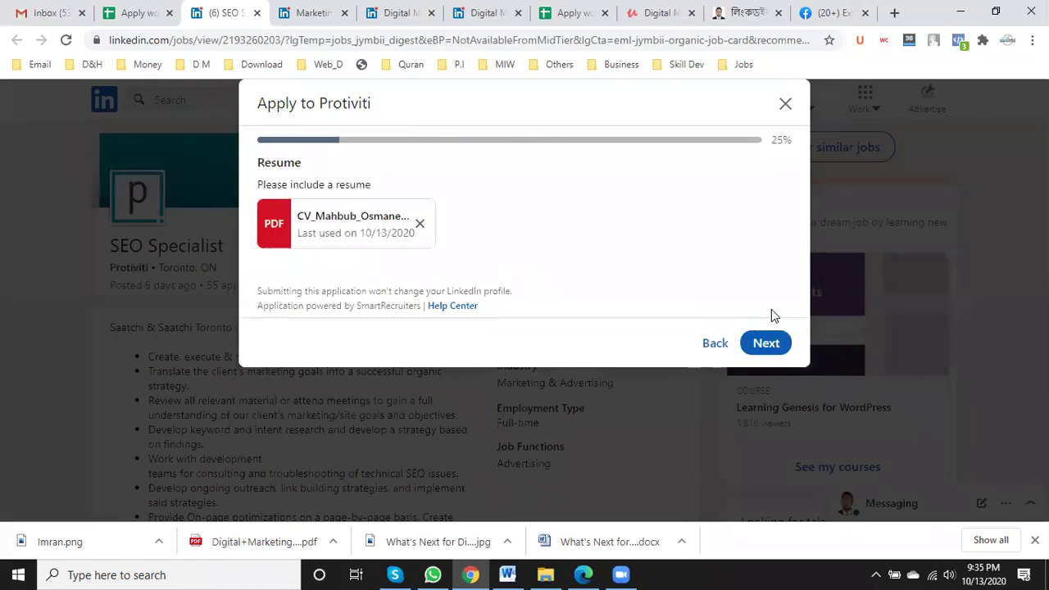
{"action": "left_click", "coordinate": [766, 344]}
{"action": "scroll", "coordinate": [717, 385], "scroll_direction": "down", "scroll_amount": 15}
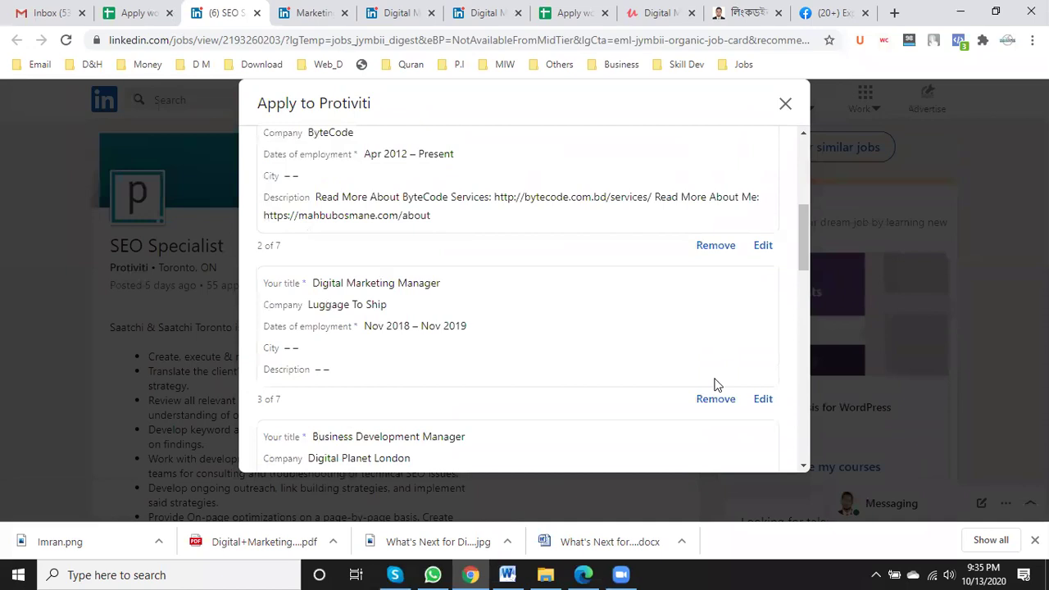
{"action": "left_click", "coordinate": [777, 451]}
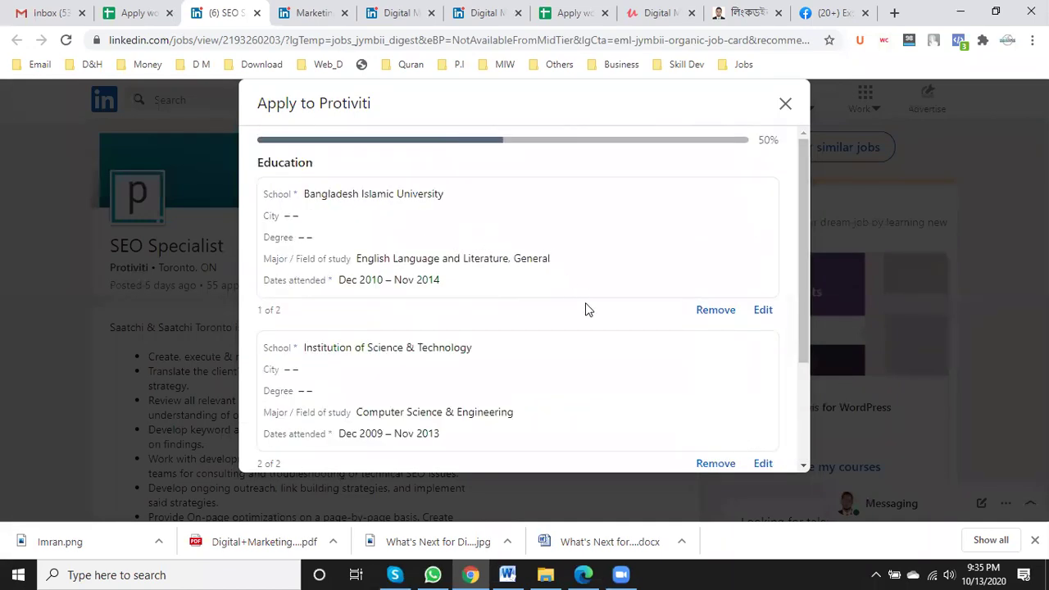
{"action": "scroll", "coordinate": [586, 308], "scroll_direction": "down", "scroll_amount": 5}
{"action": "left_click", "coordinate": [749, 450]}
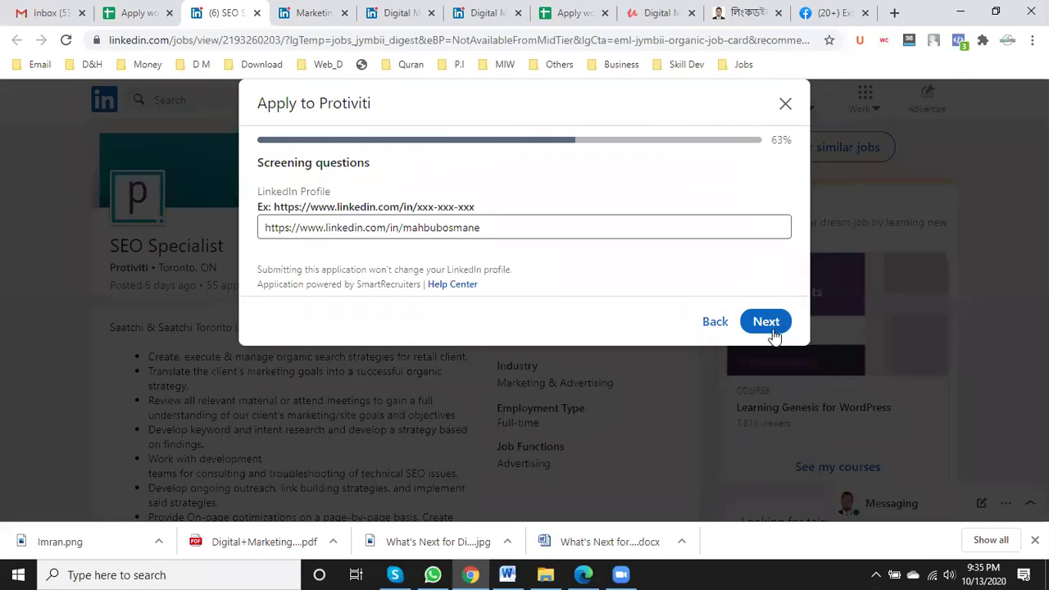
{"action": "left_click", "coordinate": [767, 323]}
Step: Agree to the privacy policy Terms & Conditions and continue to the additional questions
{"action": "left_click", "coordinate": [763, 342]}
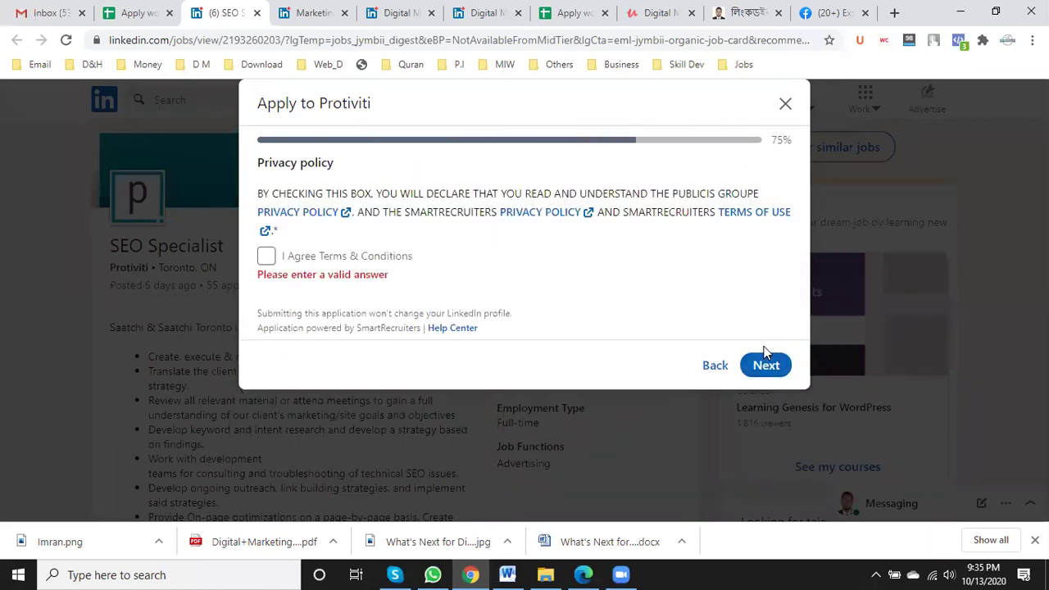
{"action": "left_click", "coordinate": [267, 258]}
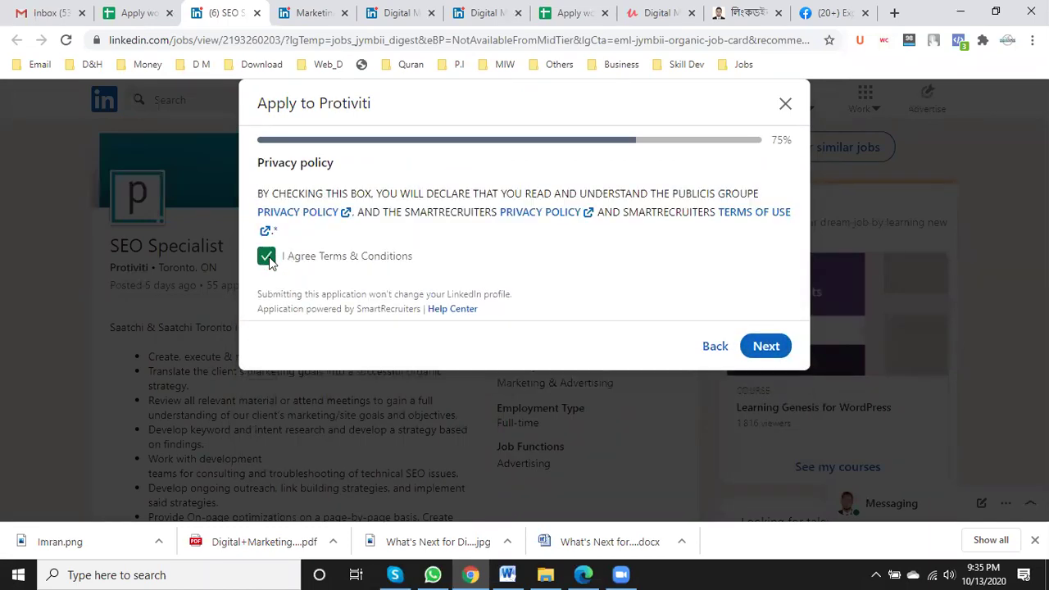
{"action": "left_click", "coordinate": [766, 346]}
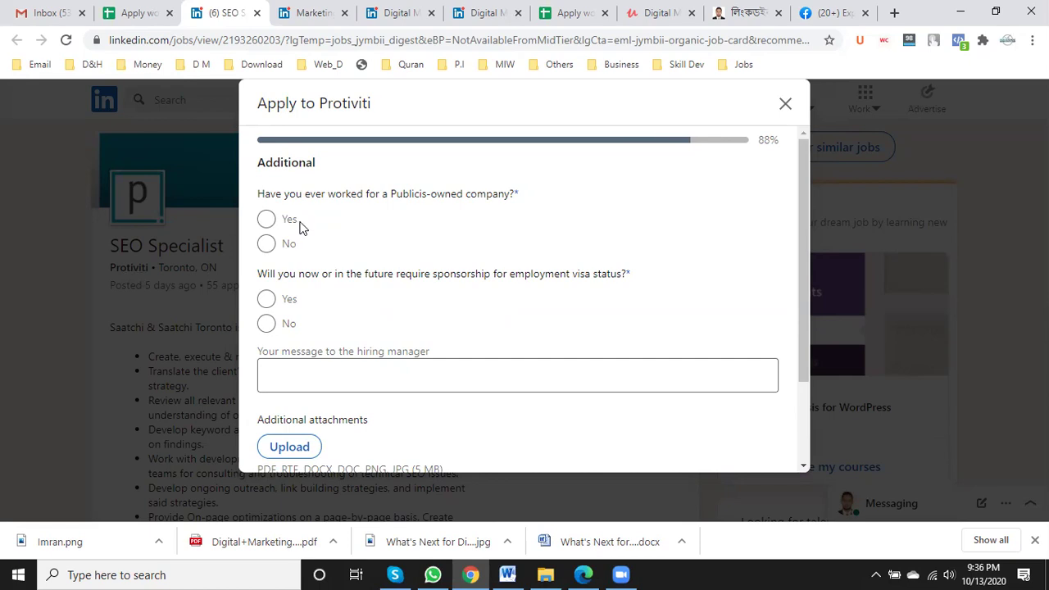
Step: Answer Yes to having worked for Publicis and No to needing visa sponsorship
{"action": "left_click", "coordinate": [266, 219]}
{"action": "left_click", "coordinate": [266, 322]}
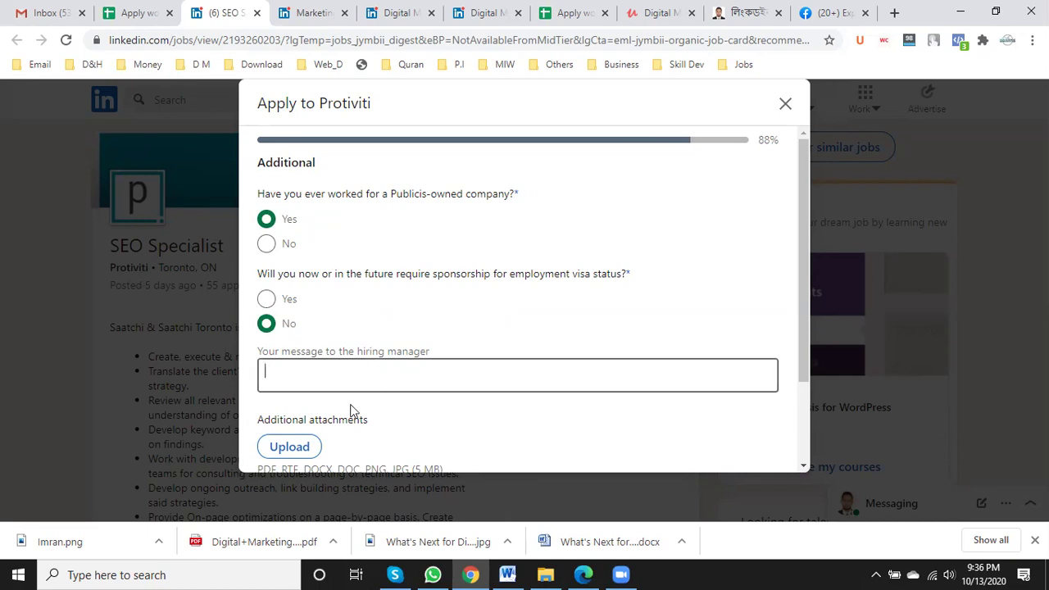
{"action": "scroll", "coordinate": [352, 410], "scroll_direction": "down", "scroll_amount": 2}
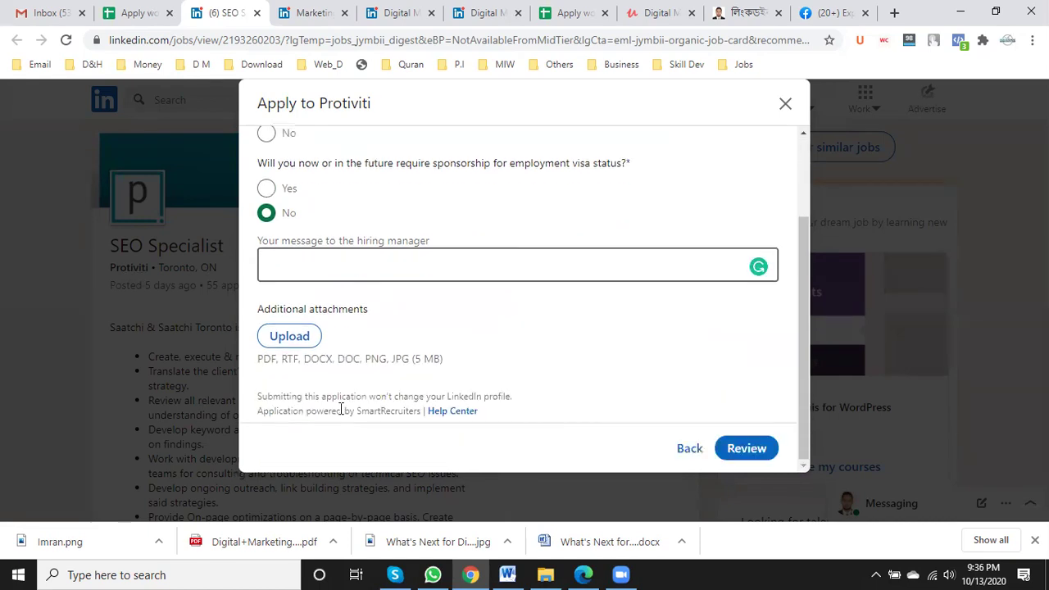
Step: Attach the digital marketing CV PDF from the CV MO folder to the application
{"action": "left_click", "coordinate": [300, 337]}
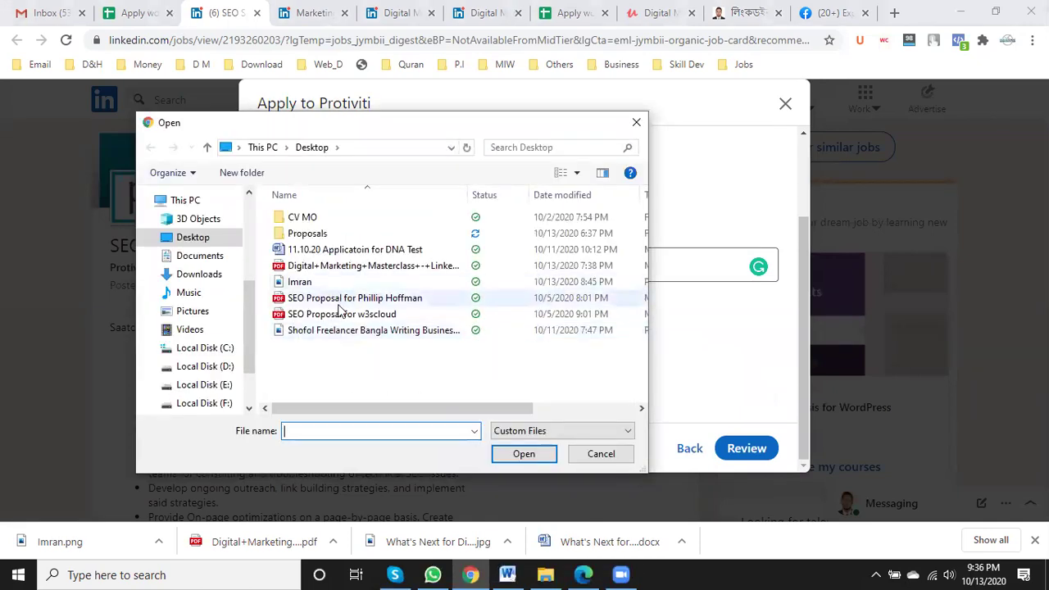
{"action": "left_click", "coordinate": [634, 122]}
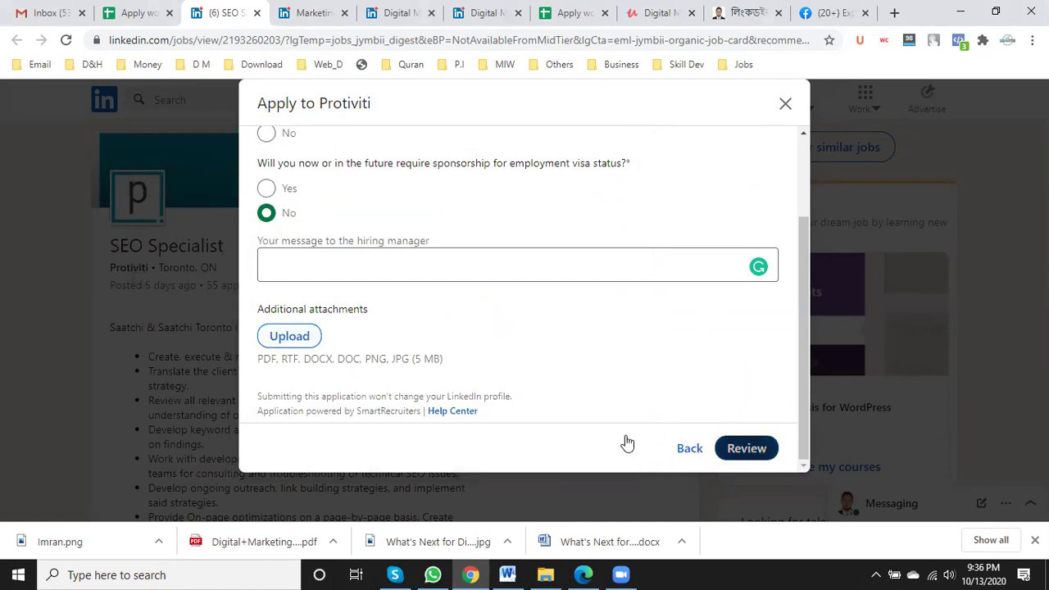
{"action": "left_click", "coordinate": [288, 336]}
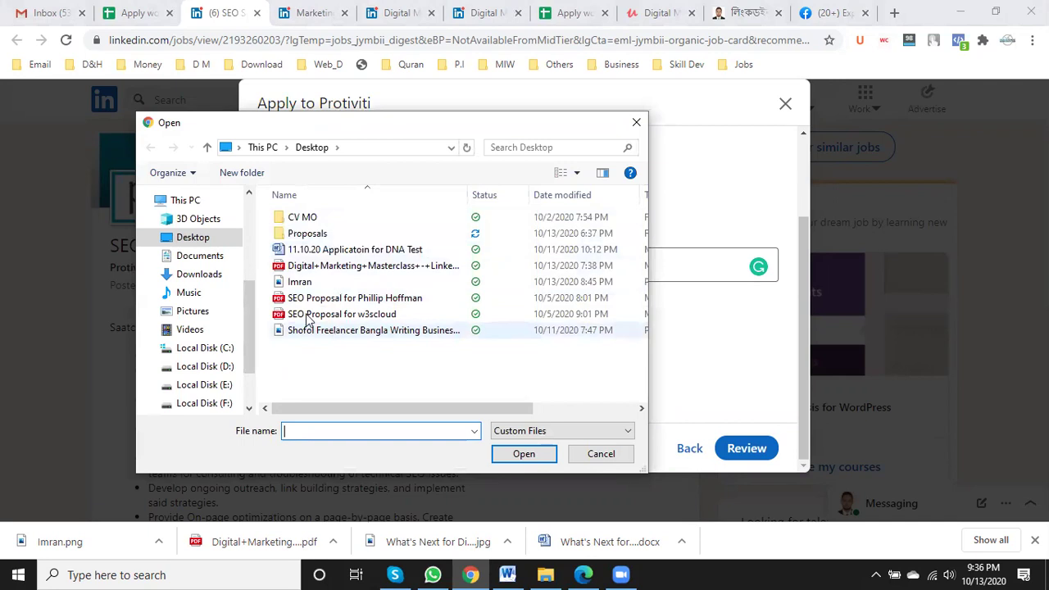
{"action": "double_click", "coordinate": [332, 216]}
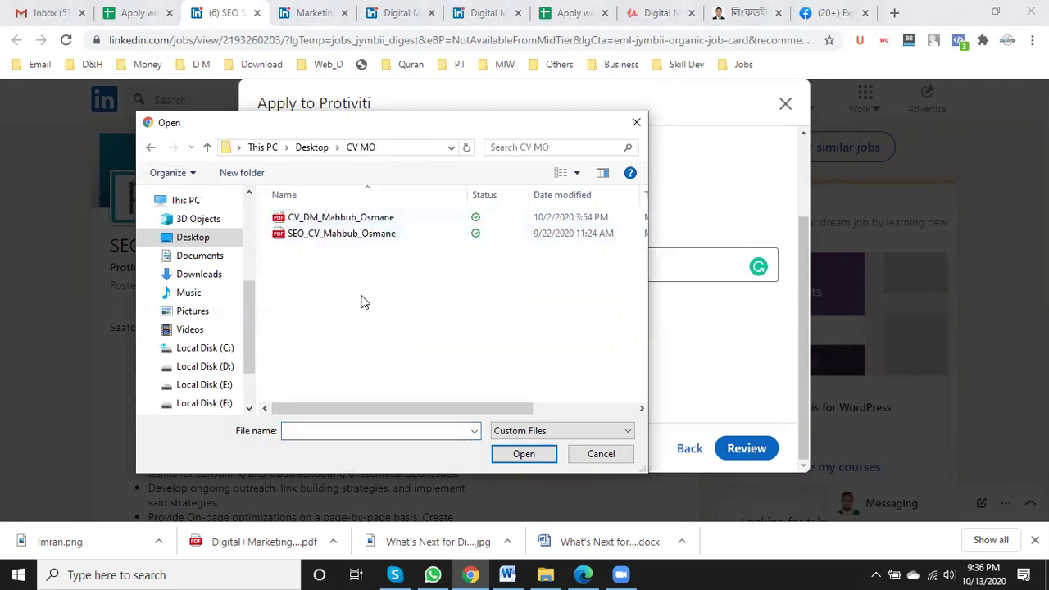
{"action": "left_click", "coordinate": [364, 218]}
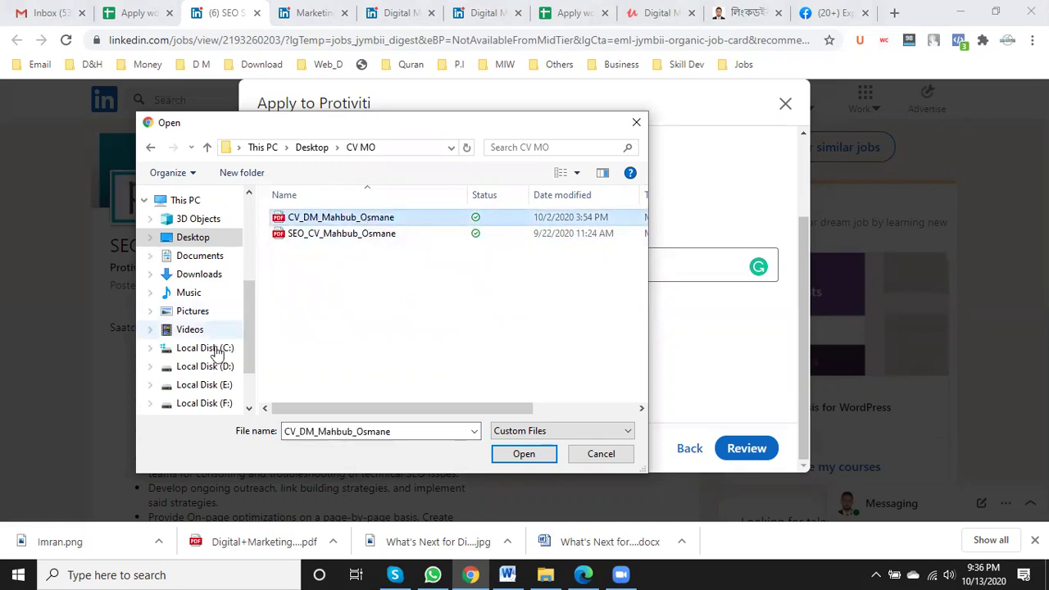
{"action": "left_click", "coordinate": [535, 454]}
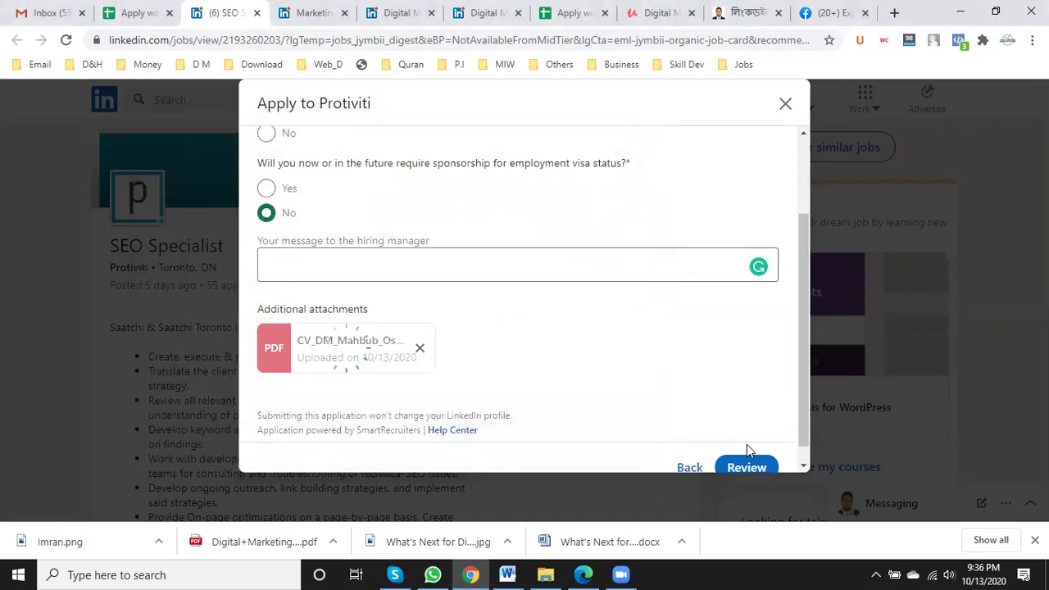